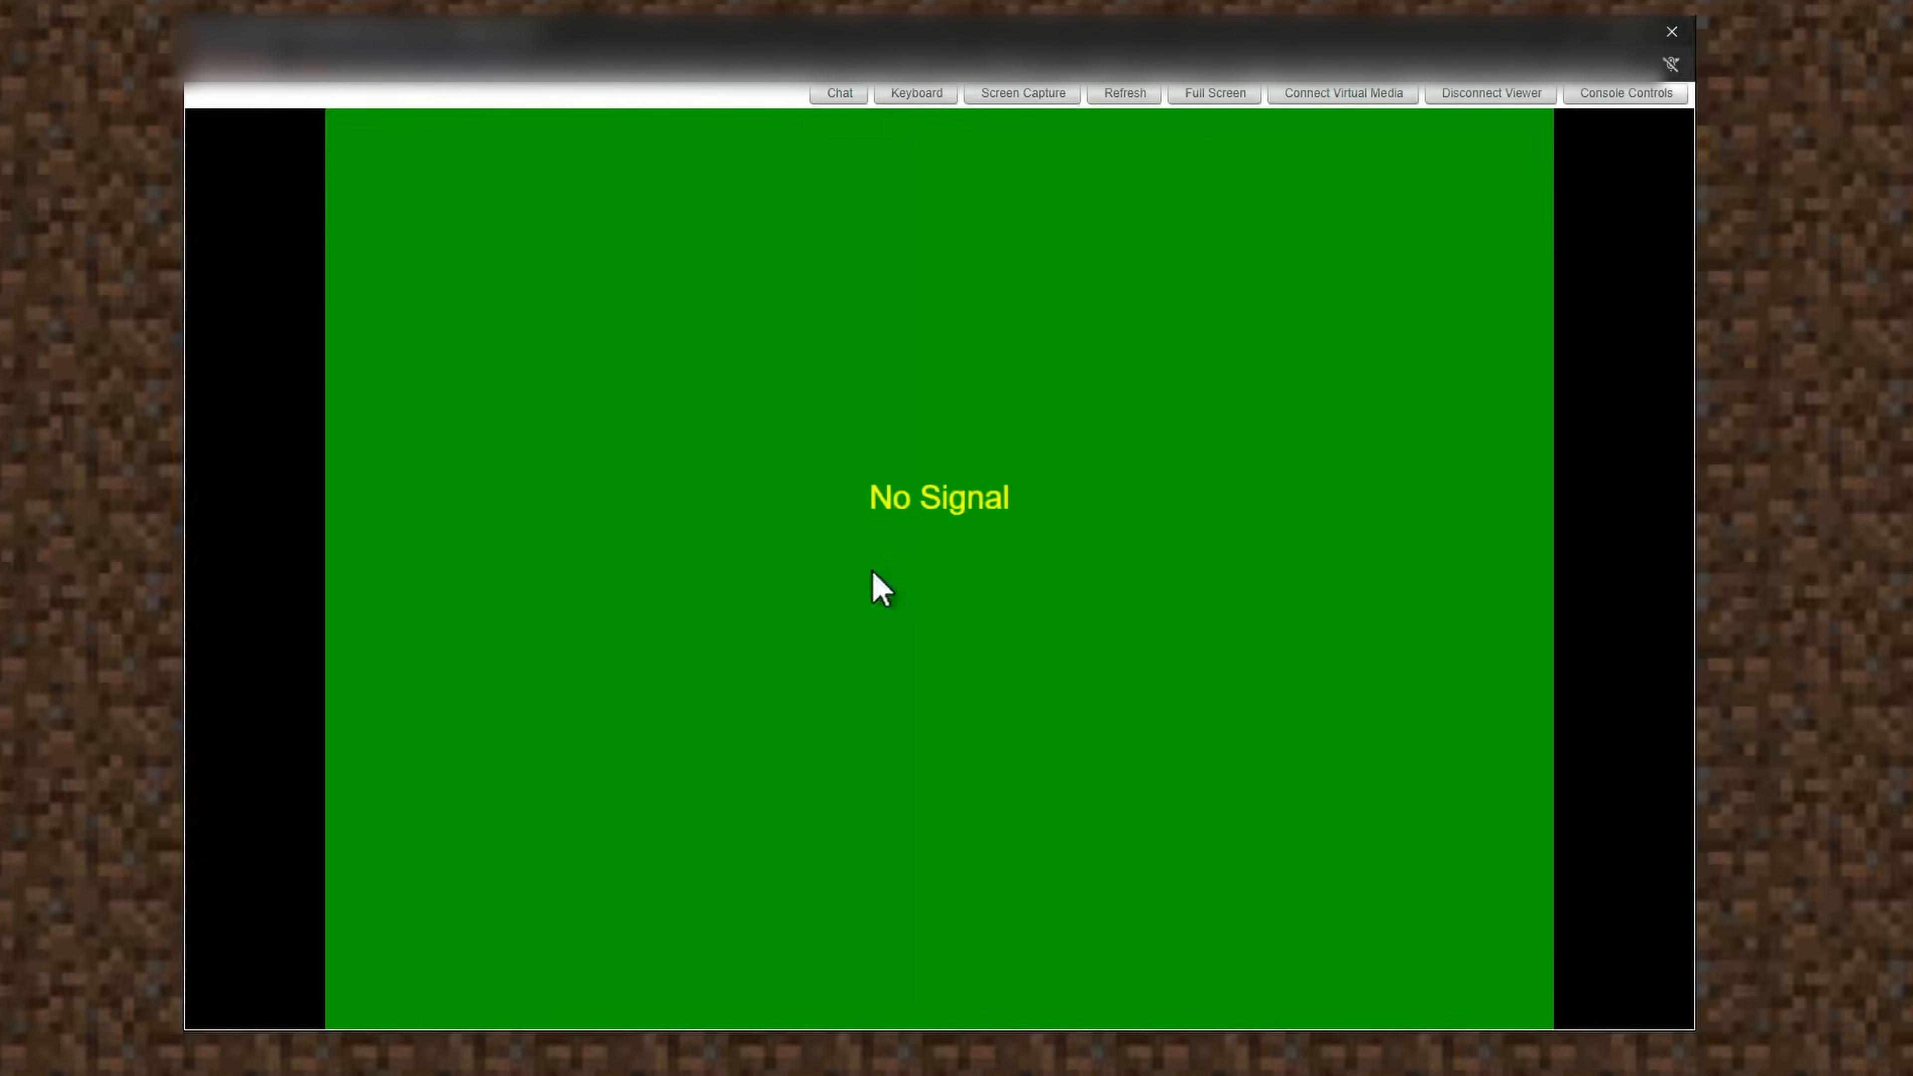
Press F11 at the Dell POST screen to enter the BIOS Boot Manager.
{"action": "key", "text": "F11"}
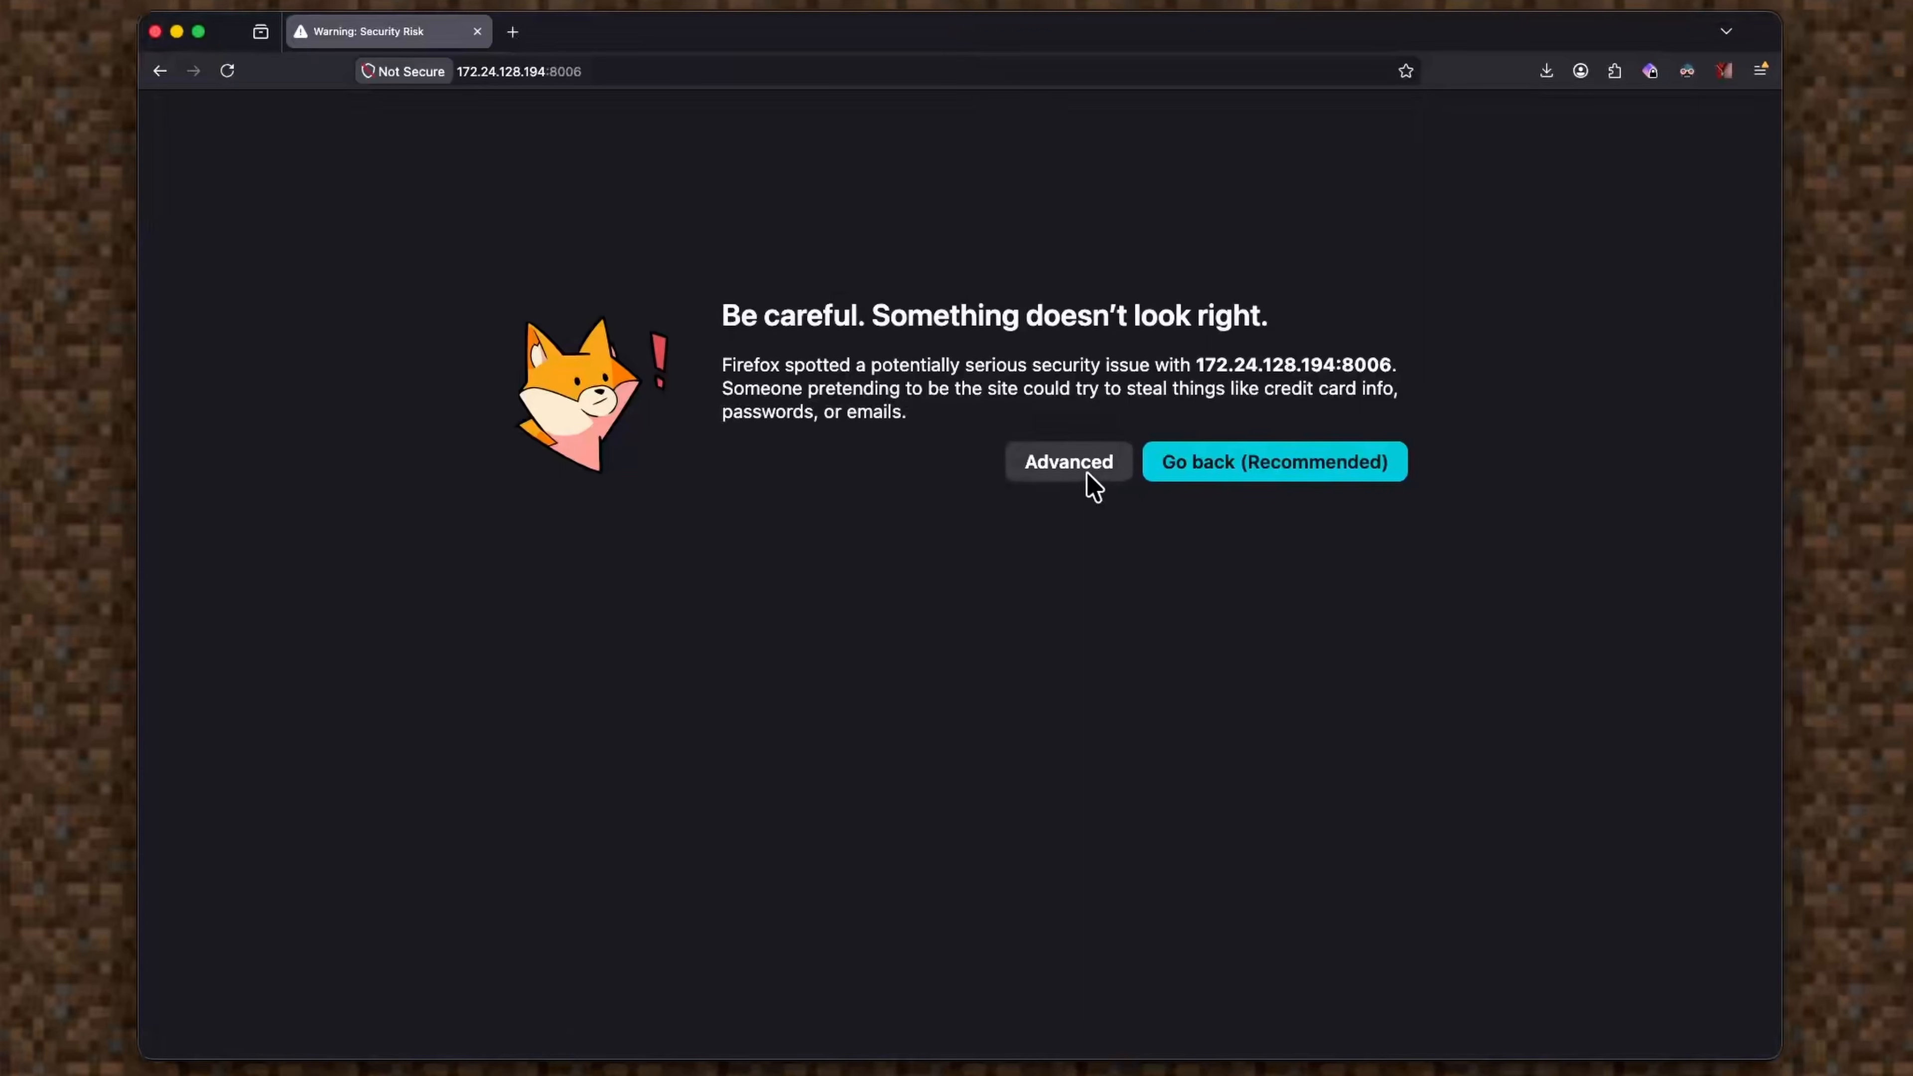
Bypass the certificate warning for 172.24.128.194:8006 and log in to Proxmox as root.
{"action": "left_click", "coordinate": [1092, 482]}
{"action": "scroll", "coordinate": [972, 958], "scroll_direction": "down", "scroll_amount": 1}
{"action": "left_click", "coordinate": [971, 1010]}
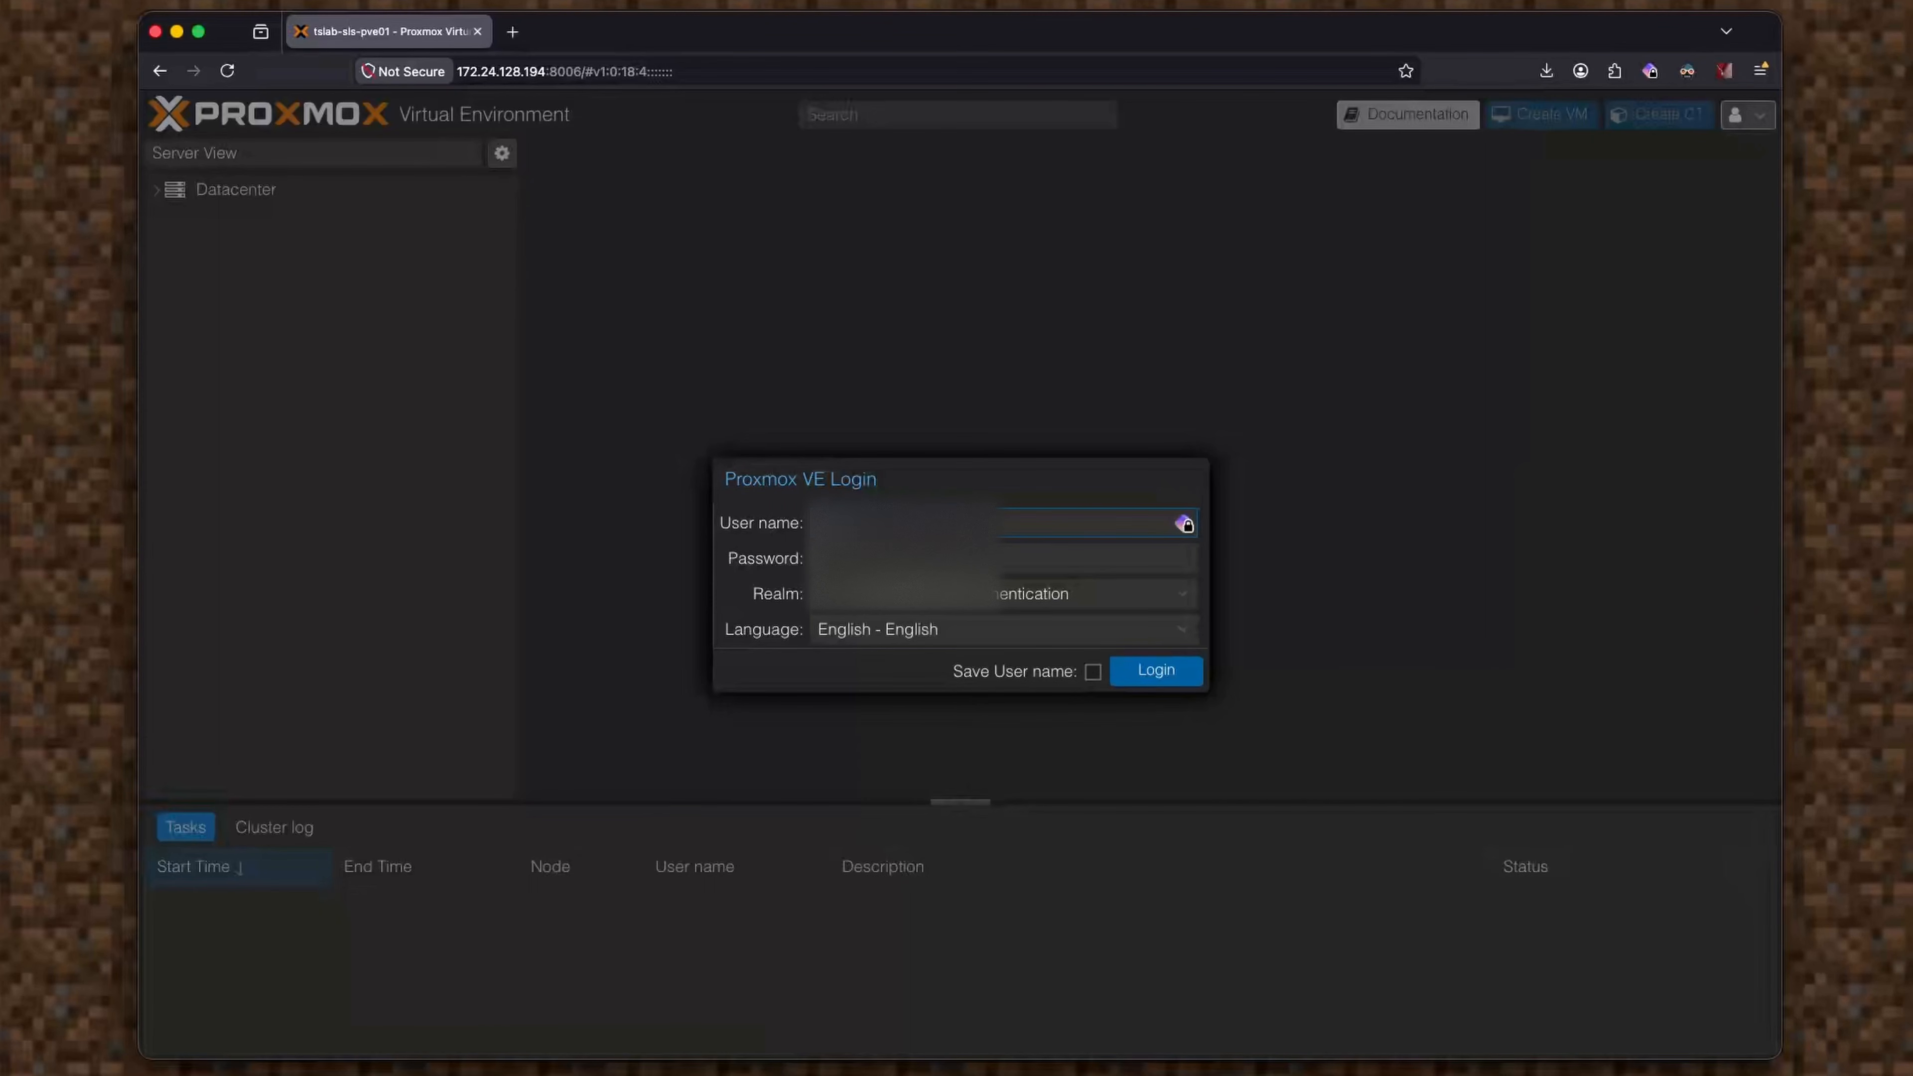
{"action": "type", "text": "root"}
{"action": "key", "text": "Tab"}
{"action": "type", "text": "•"}
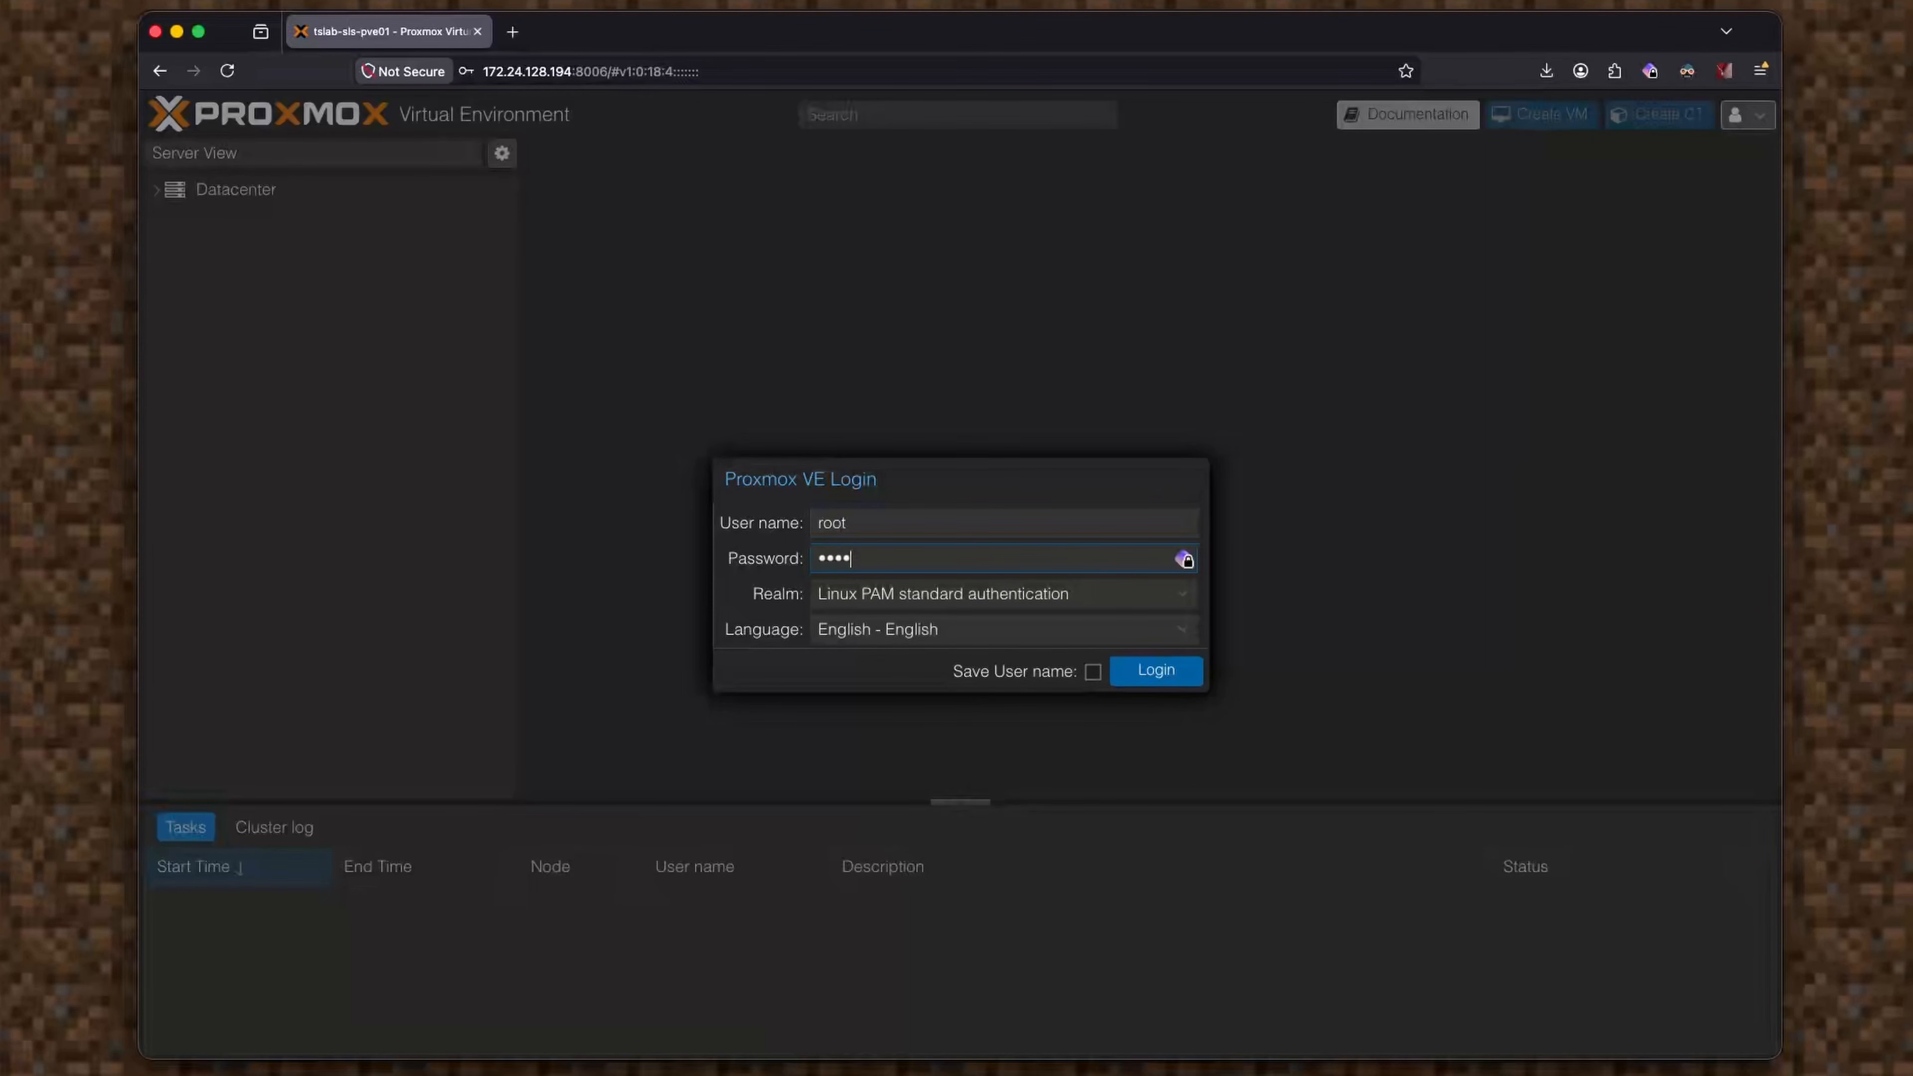
{"action": "type", "text": "••••••••"}
{"action": "key", "text": "Return"}
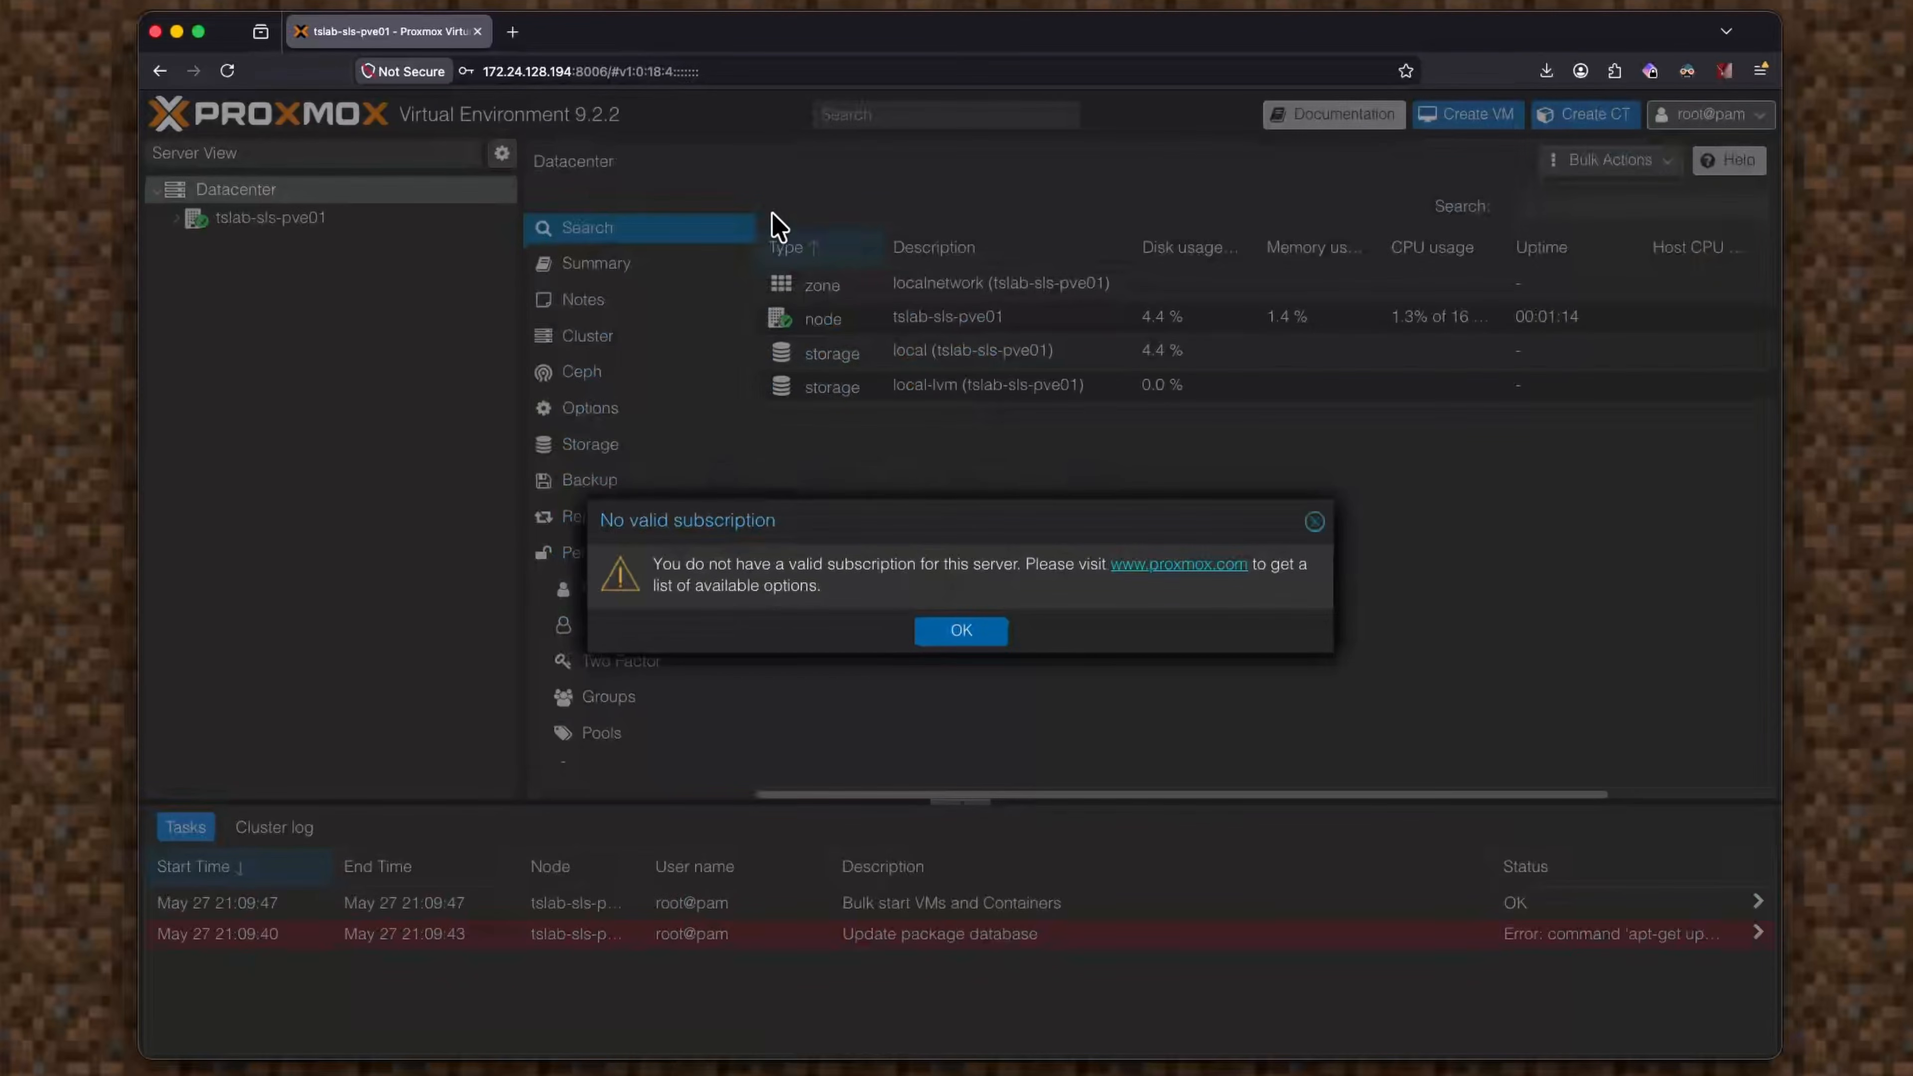
Dismiss the subscription notice and open the local storage summary on node tslab-sls-pve01.
{"action": "left_click", "coordinate": [972, 632]}
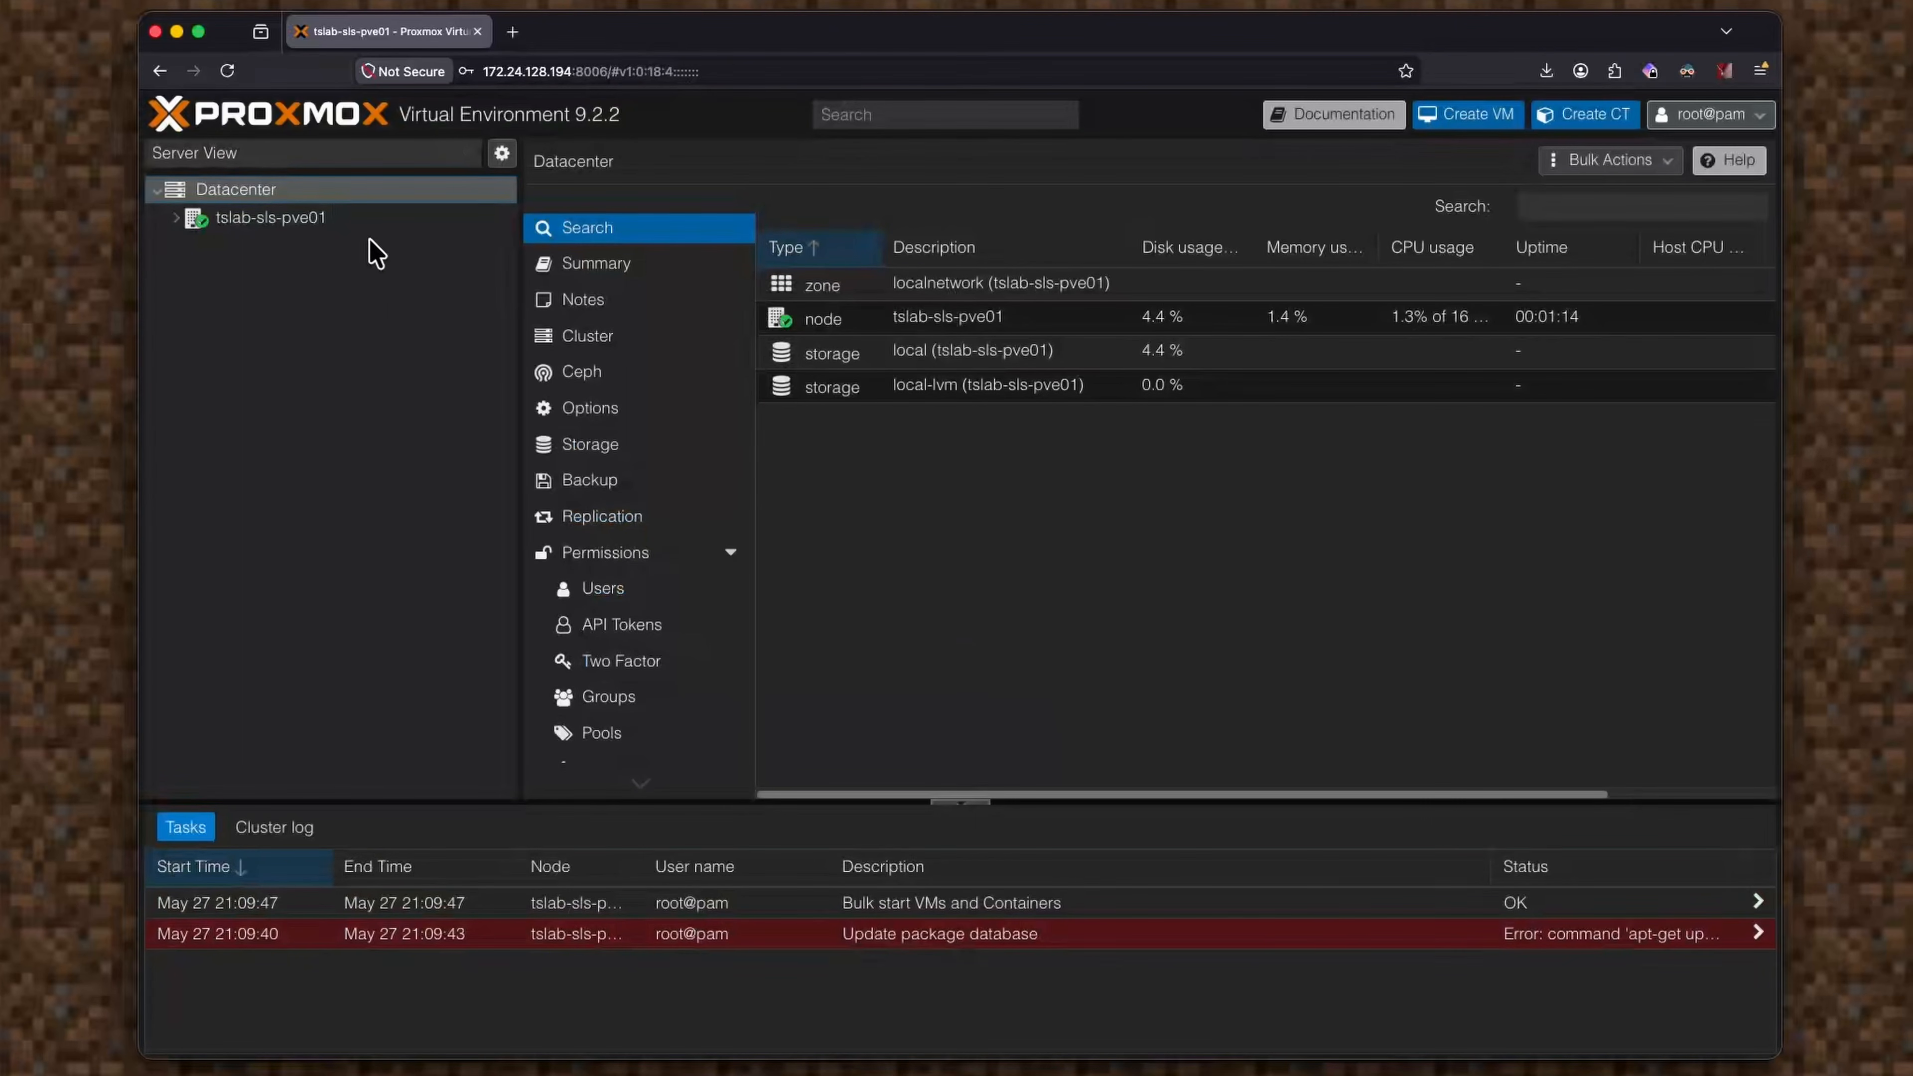
{"action": "left_click", "coordinate": [361, 225]}
{"action": "left_click", "coordinate": [175, 218]}
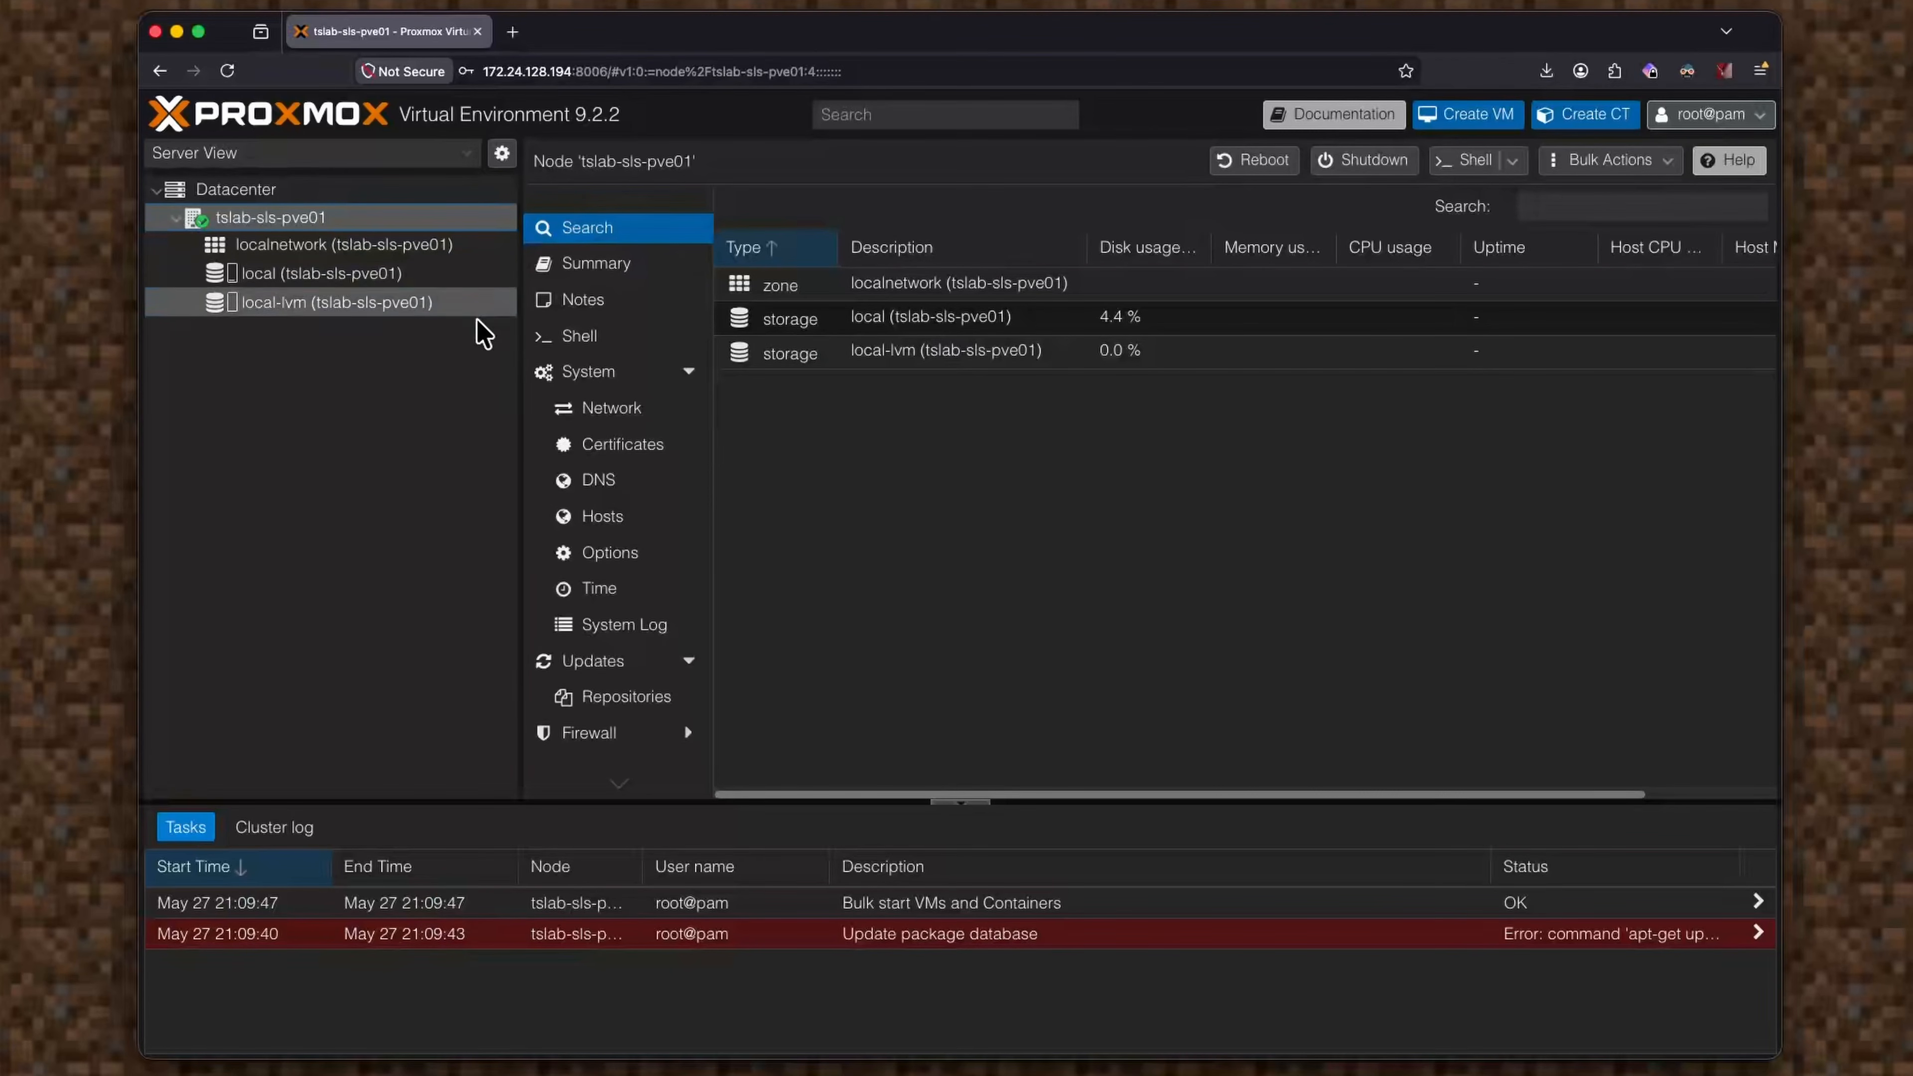
{"action": "mouse_move", "coordinate": [424, 307]}
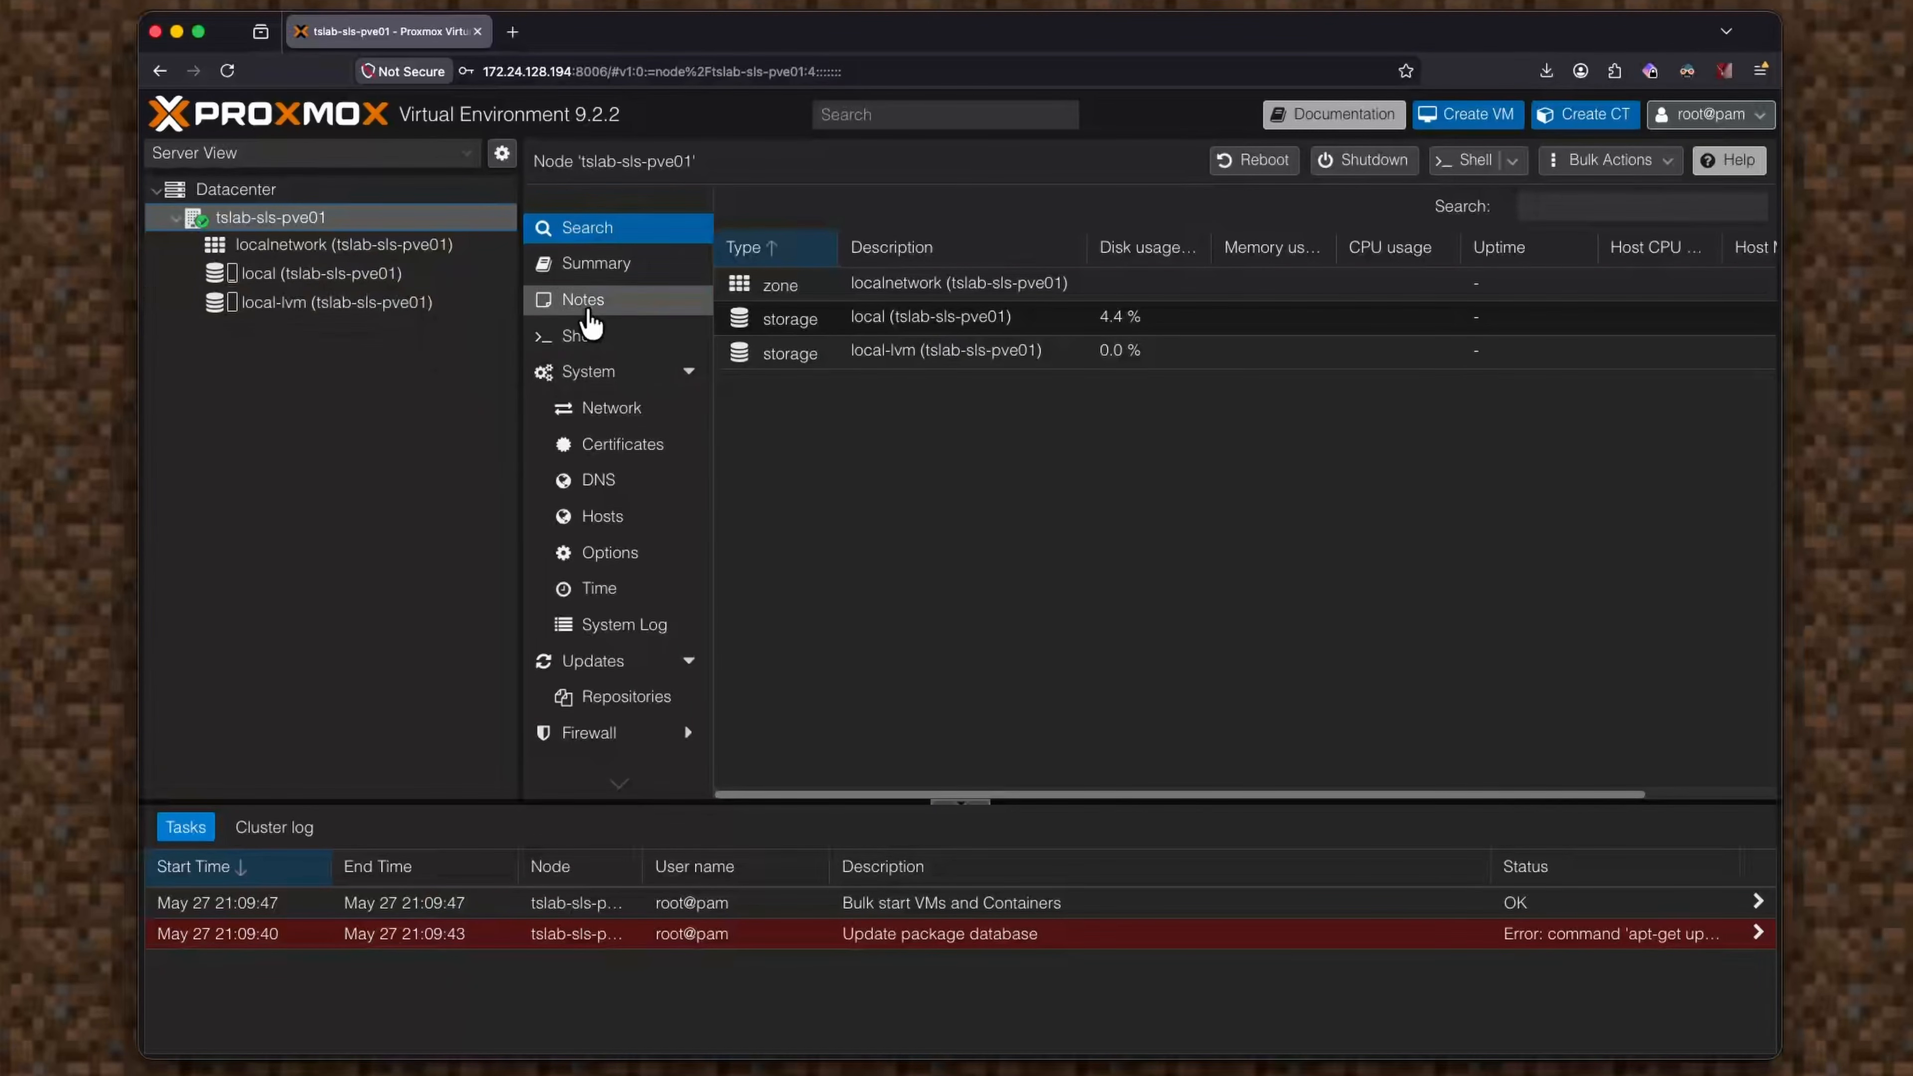
{"action": "left_click", "coordinate": [438, 282]}
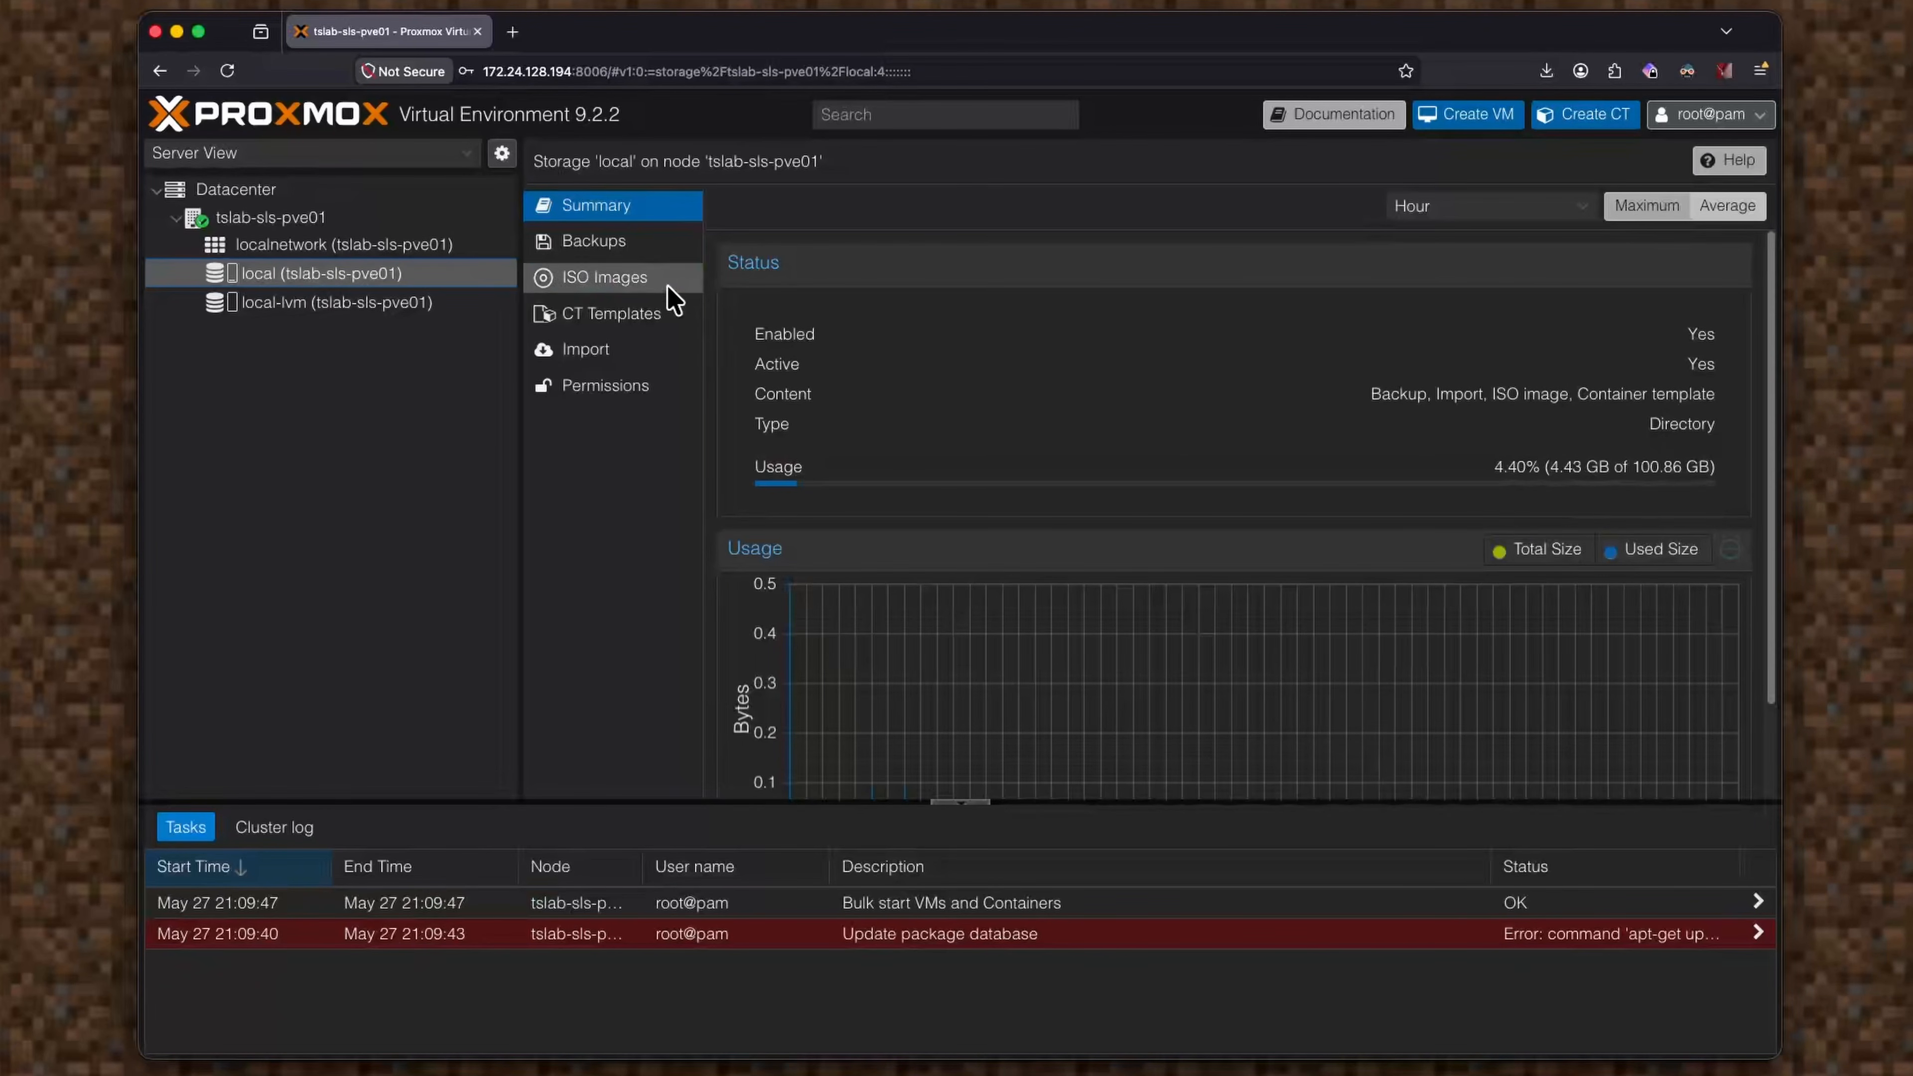
{"action": "left_click", "coordinate": [439, 304]}
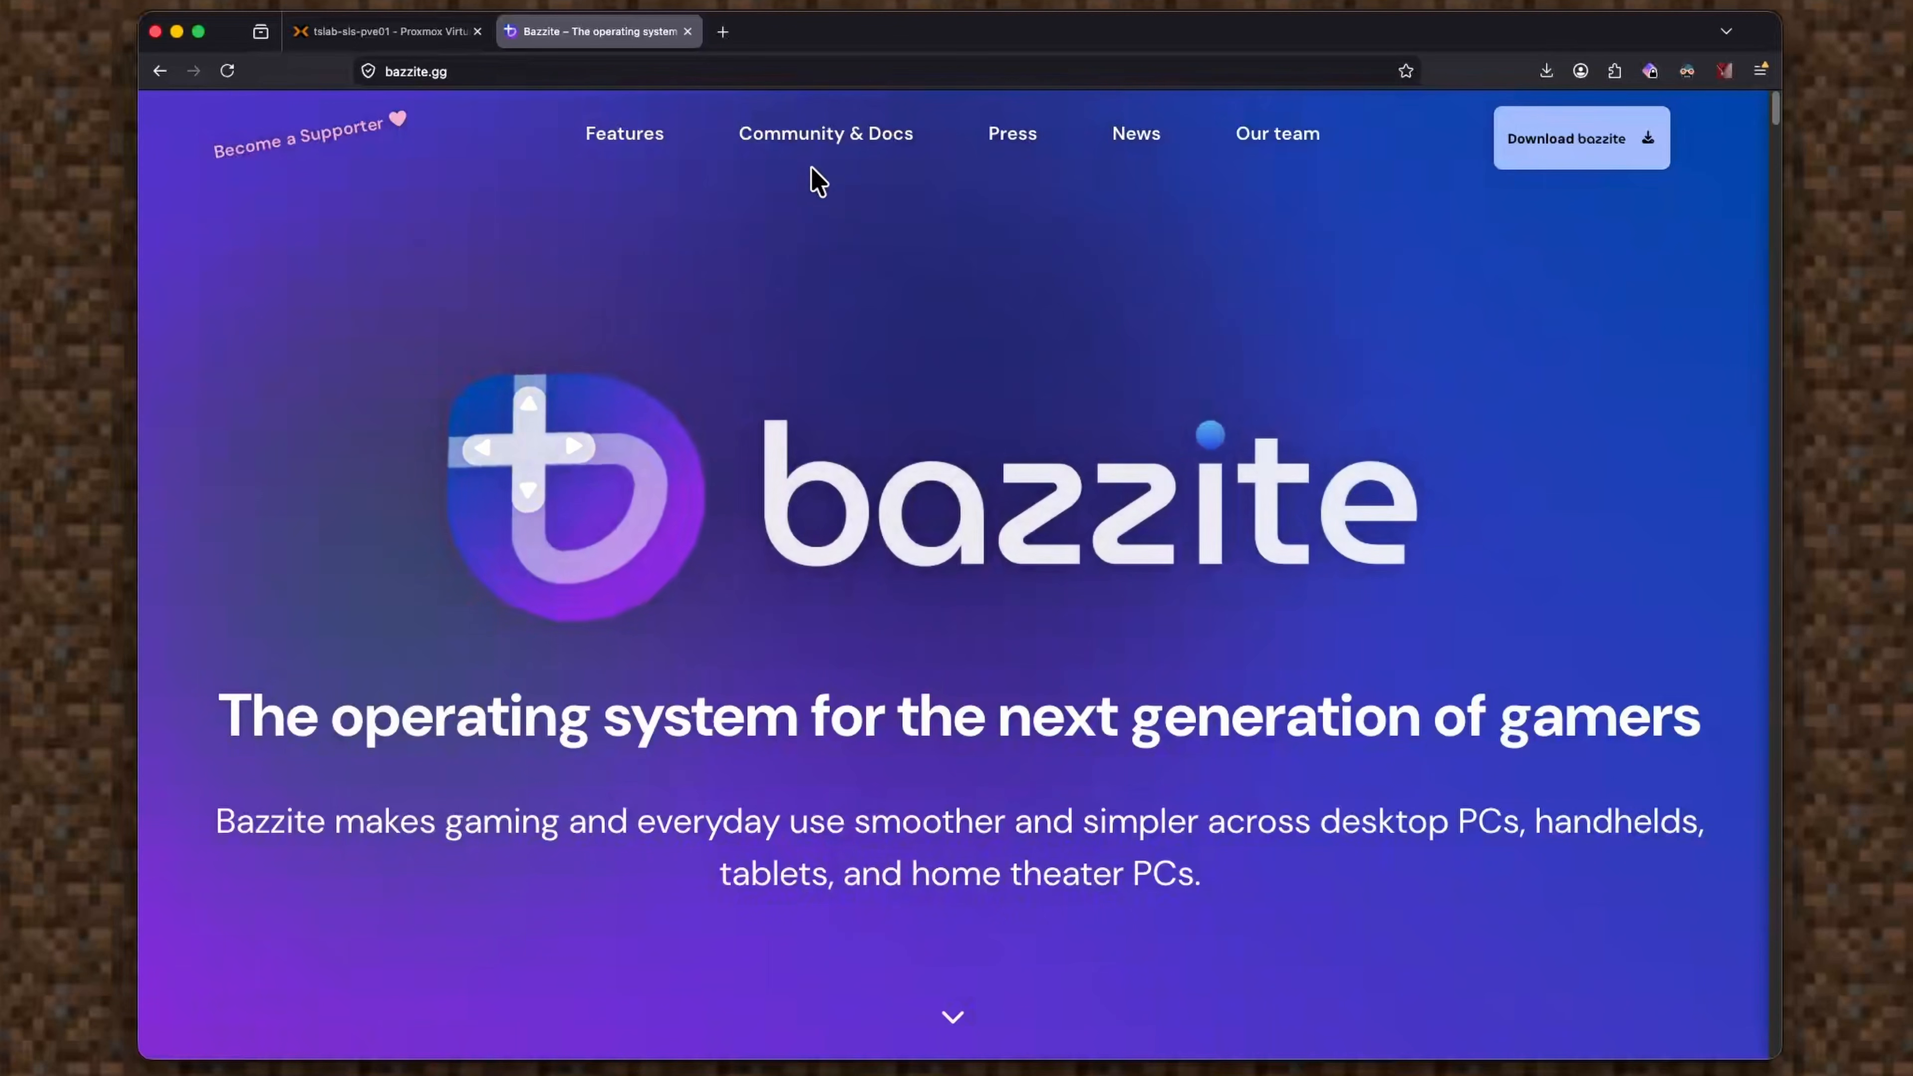
Jump to the Download bazzite section and scroll through the changelog.
{"action": "left_click", "coordinate": [1650, 149]}
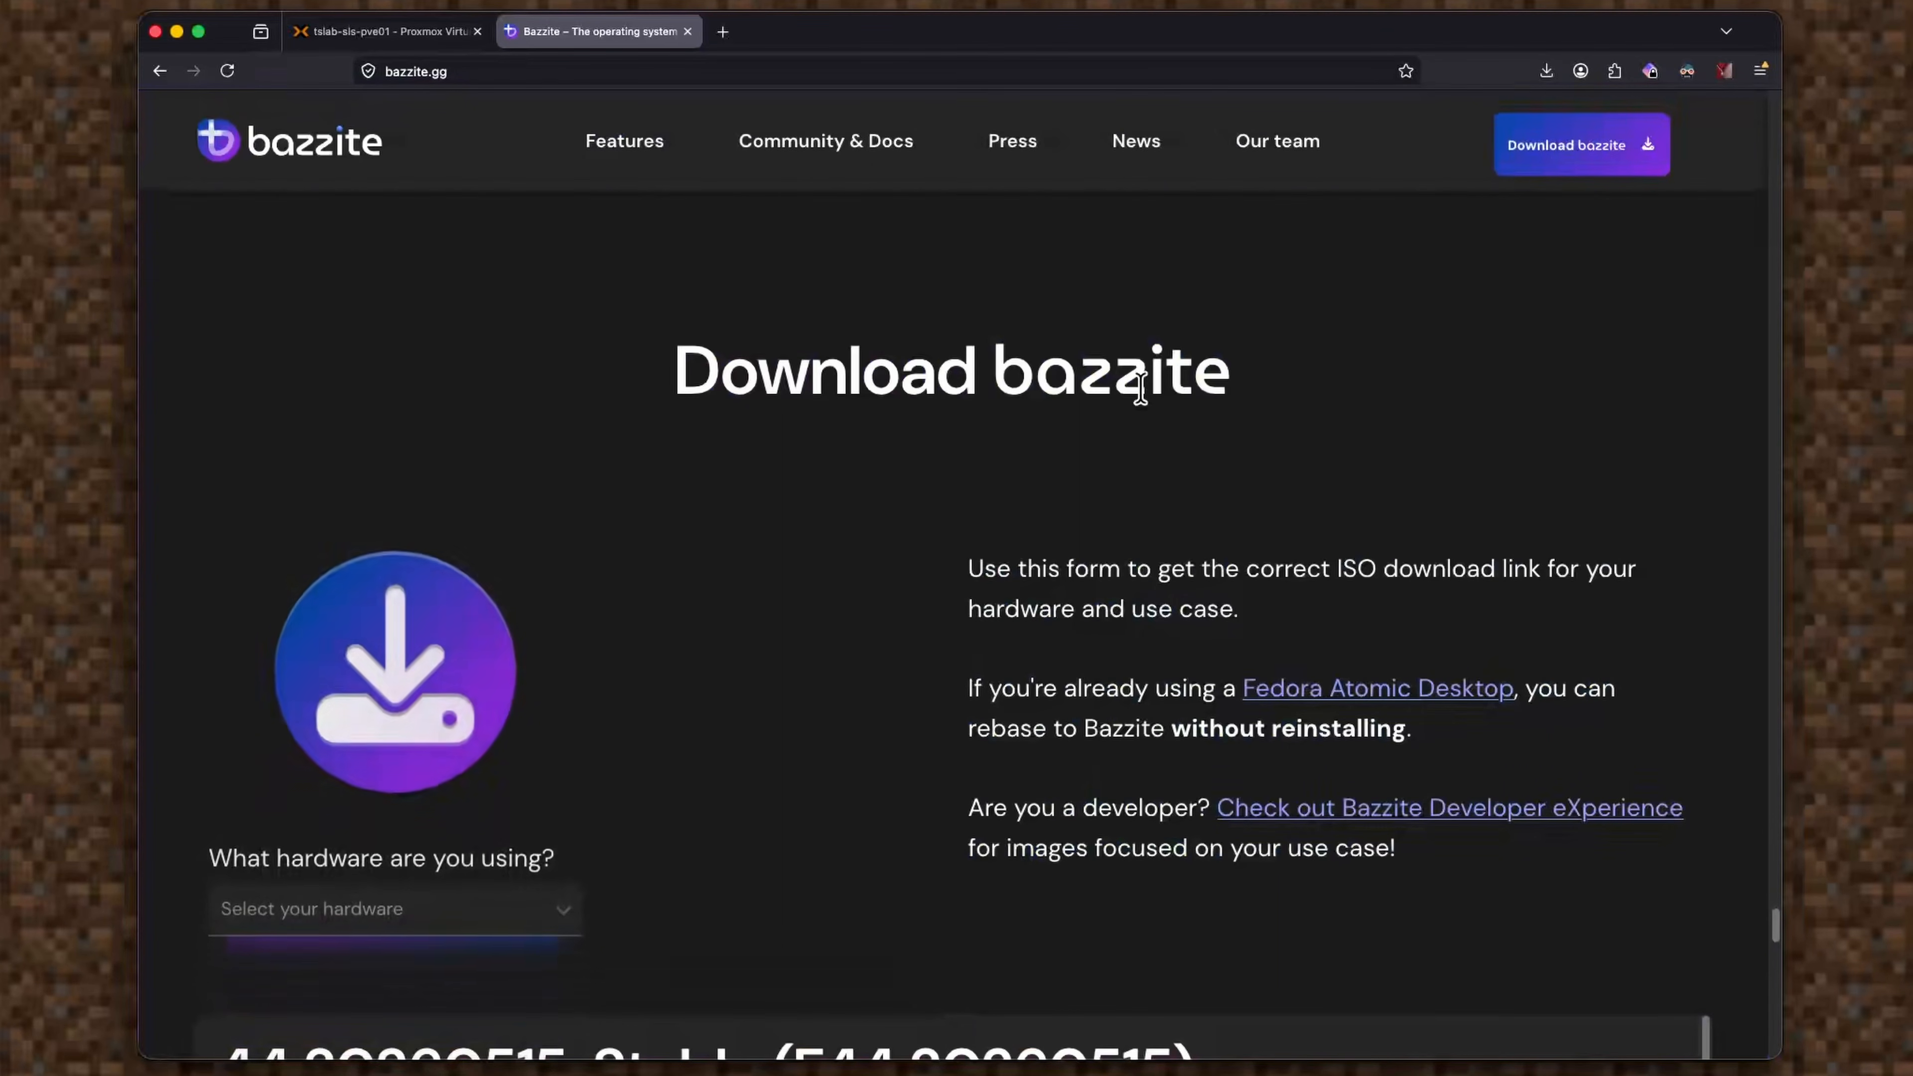
{"action": "scroll", "coordinate": [1114, 448], "scroll_direction": "down", "scroll_amount": 10}
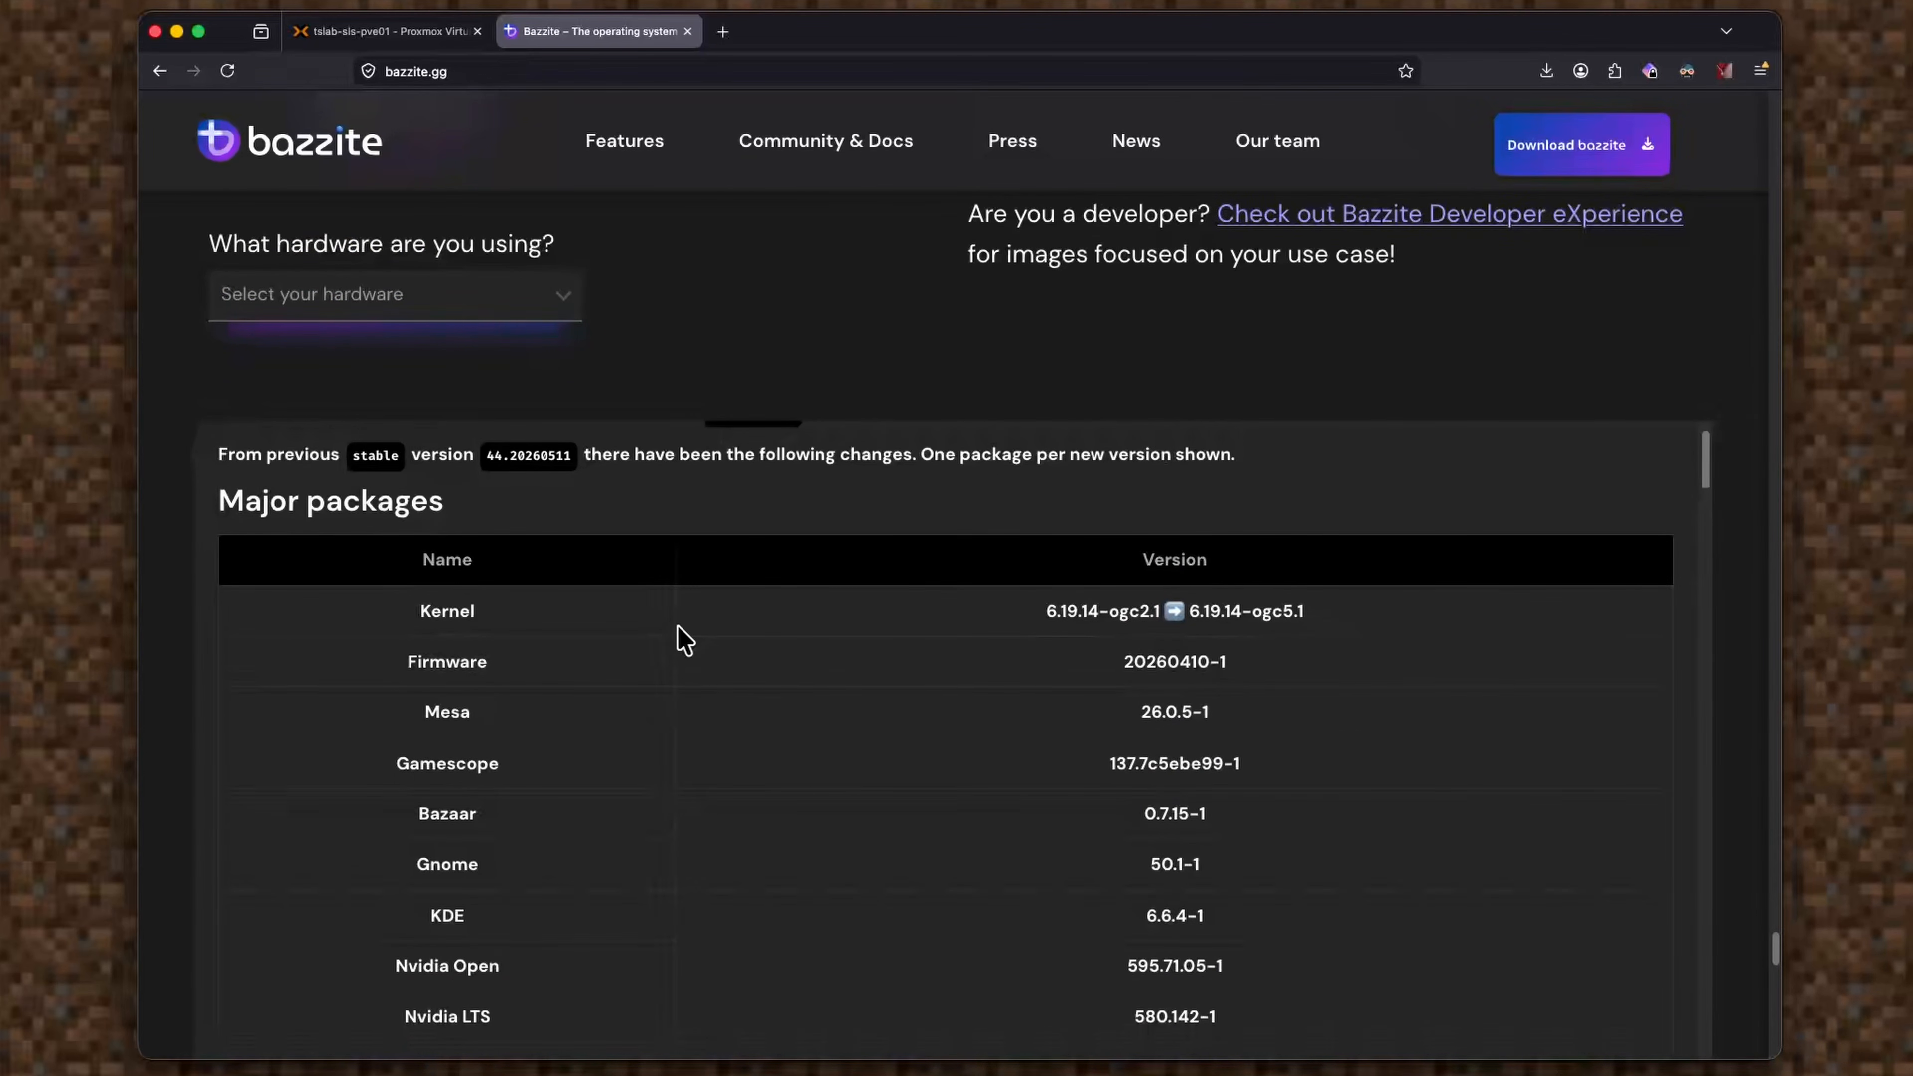
{"action": "scroll", "coordinate": [684, 641], "scroll_direction": "down", "scroll_amount": 2}
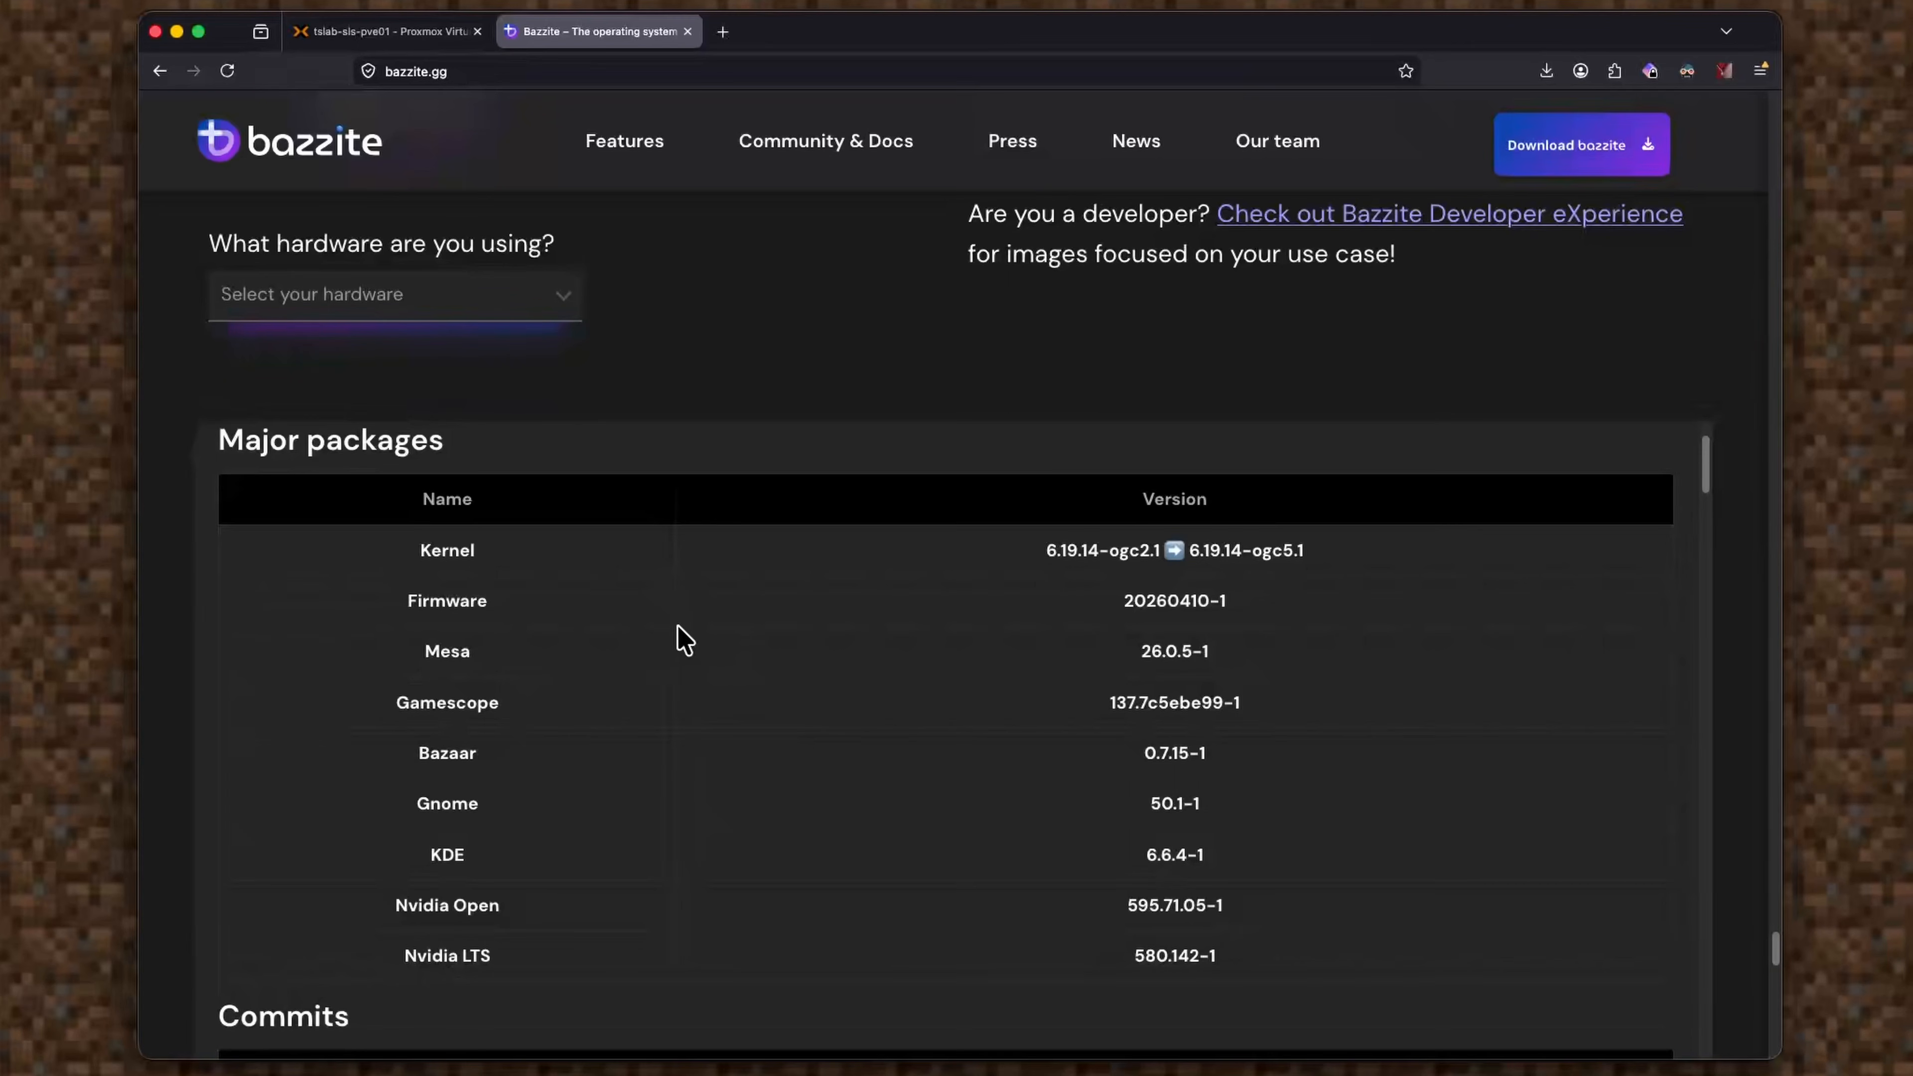
{"action": "scroll", "coordinate": [684, 640], "scroll_direction": "down", "scroll_amount": 2}
{"action": "scroll", "coordinate": [684, 641], "scroll_direction": "up", "scroll_amount": 5}
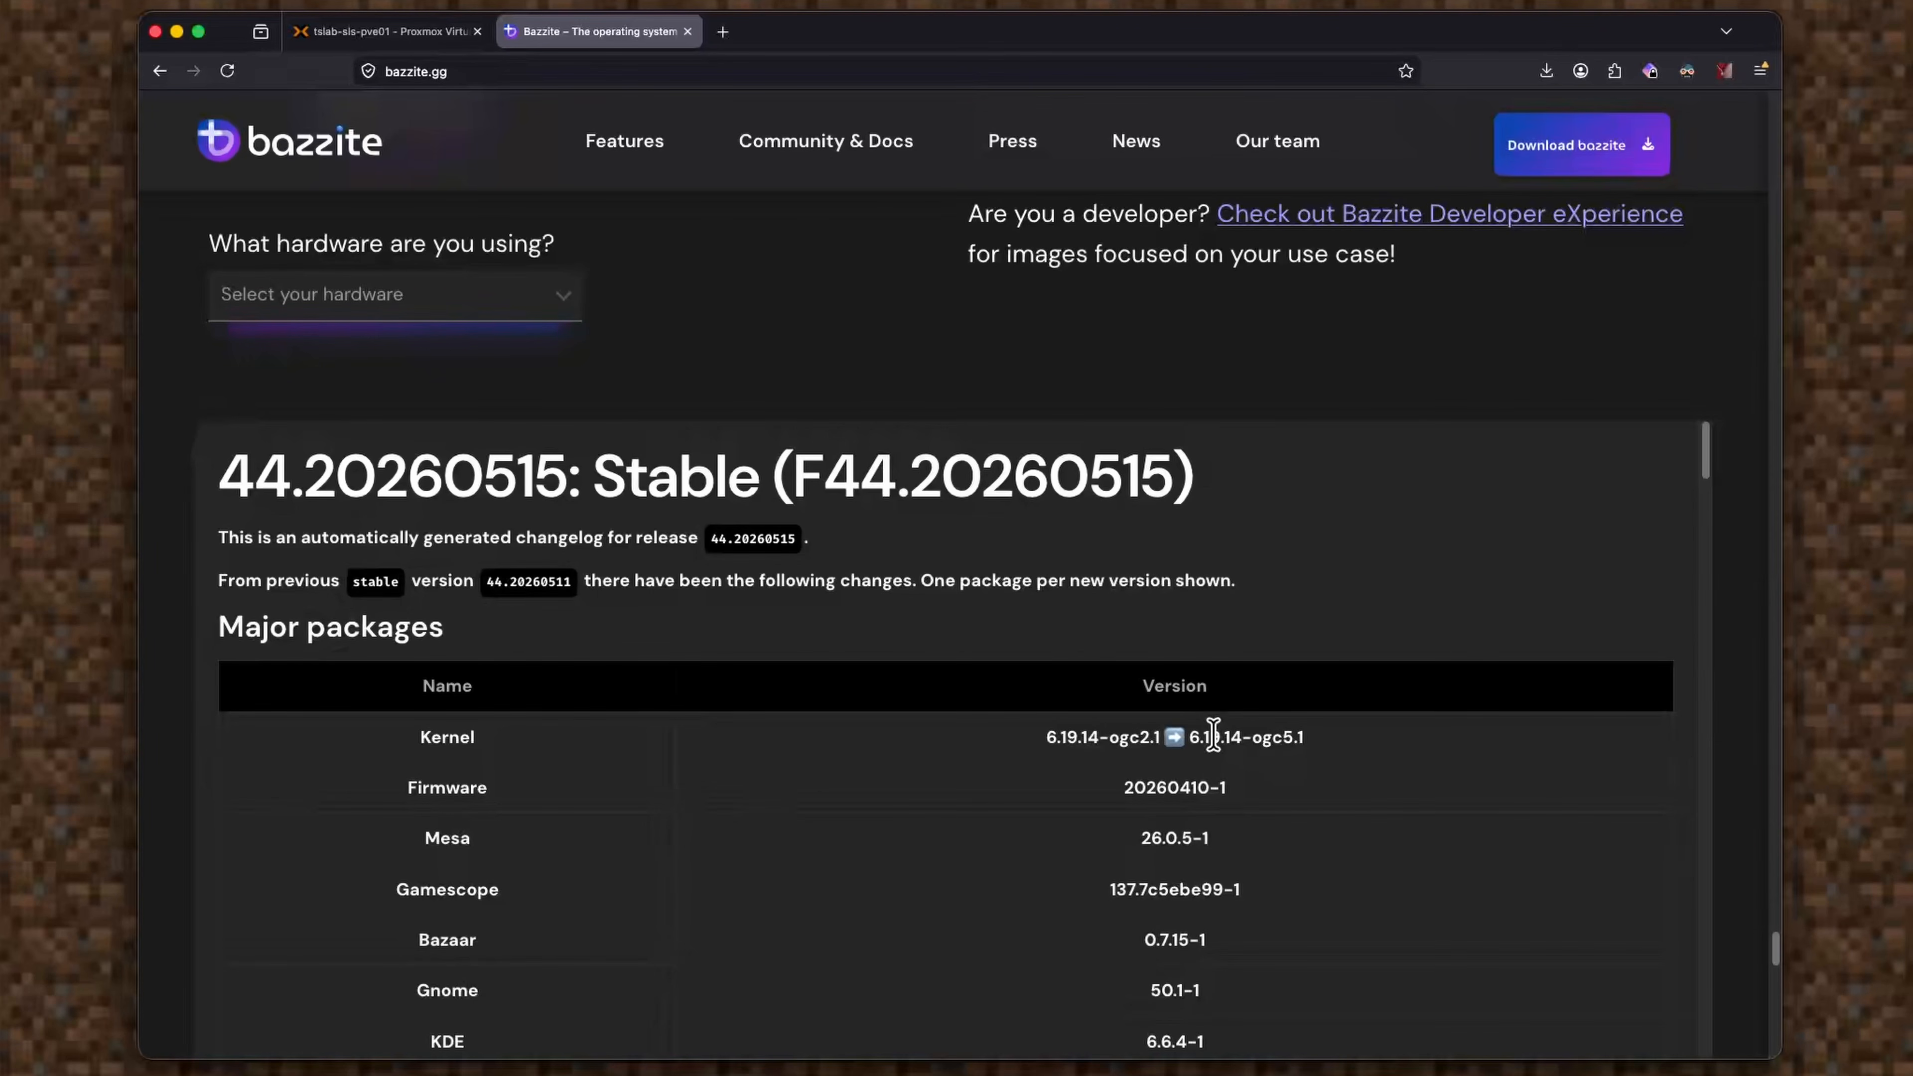
{"action": "scroll", "coordinate": [1236, 777], "scroll_direction": "down", "scroll_amount": 10}
{"action": "scroll", "coordinate": [1182, 754], "scroll_direction": "down", "scroll_amount": 10}
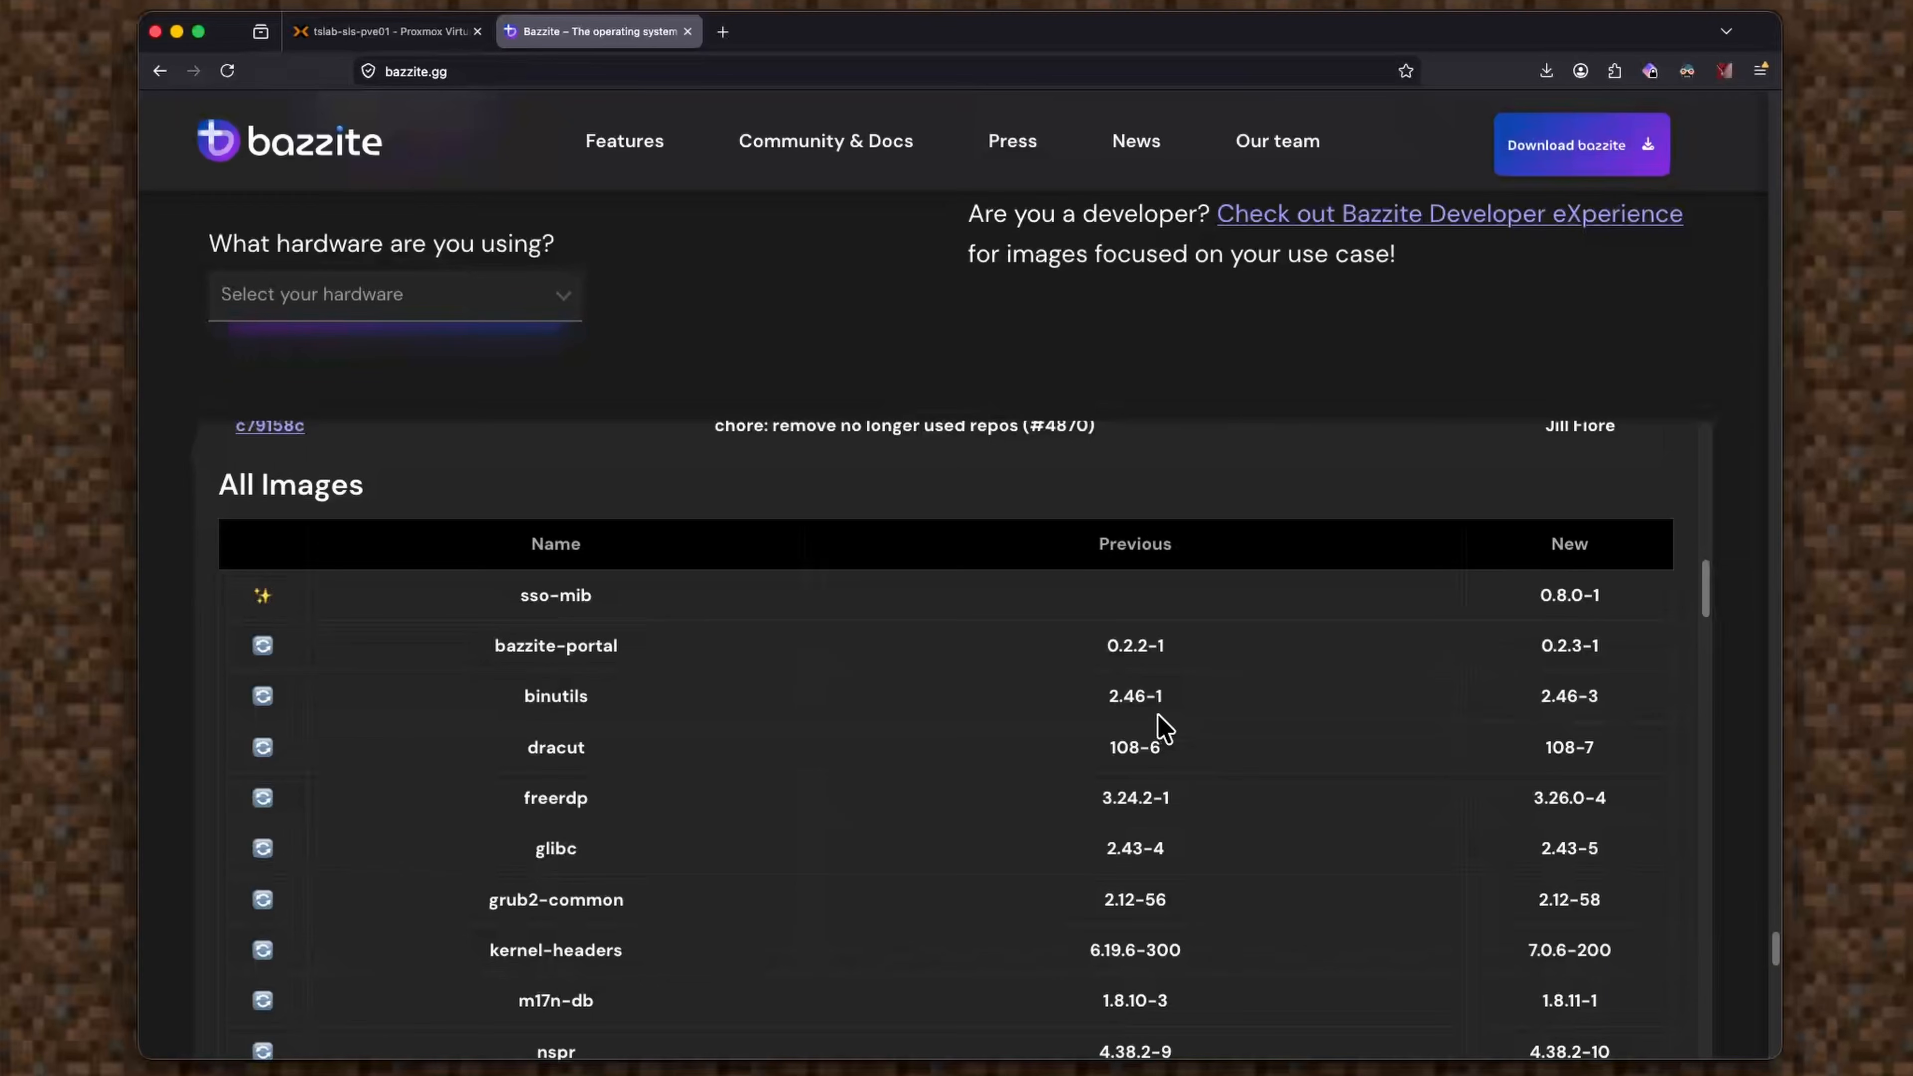
{"action": "scroll", "coordinate": [1164, 728], "scroll_direction": "down", "scroll_amount": 8}
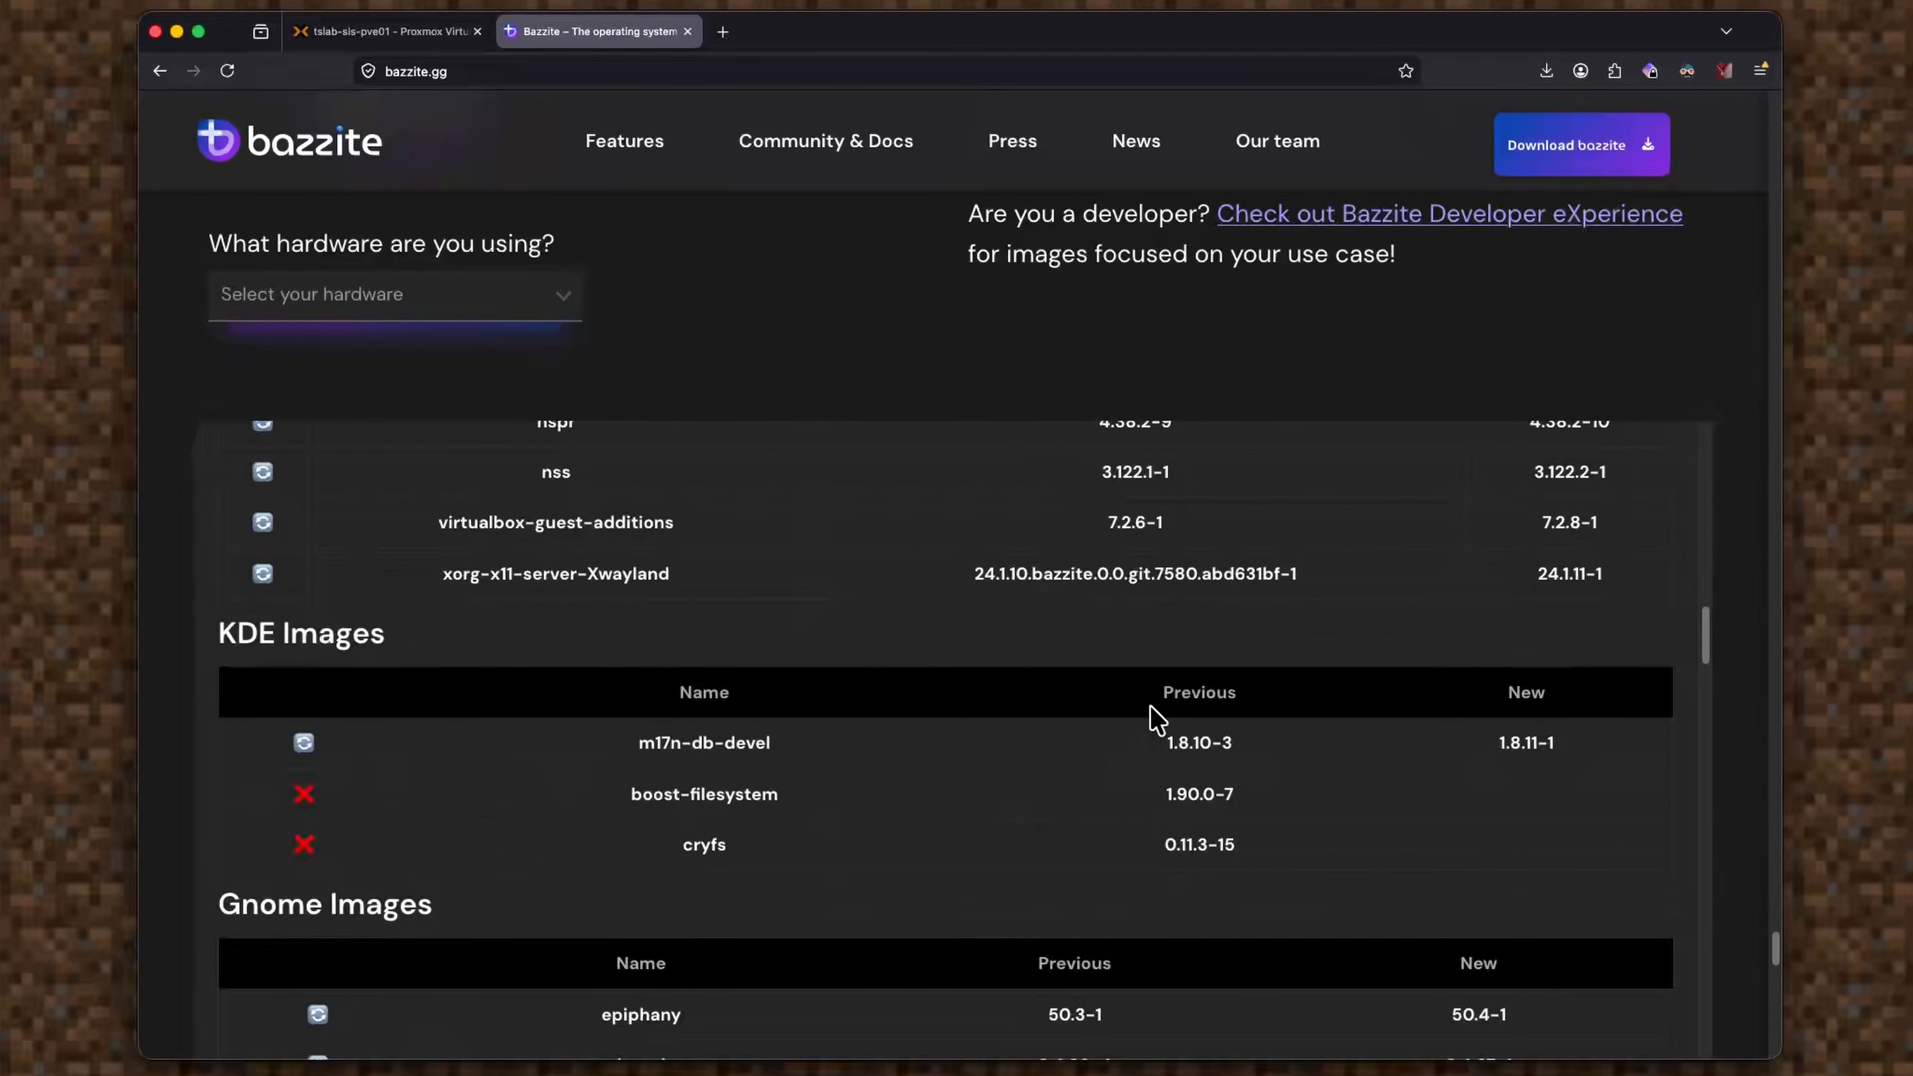
{"action": "scroll", "coordinate": [1156, 720], "scroll_direction": "down", "scroll_amount": 2}
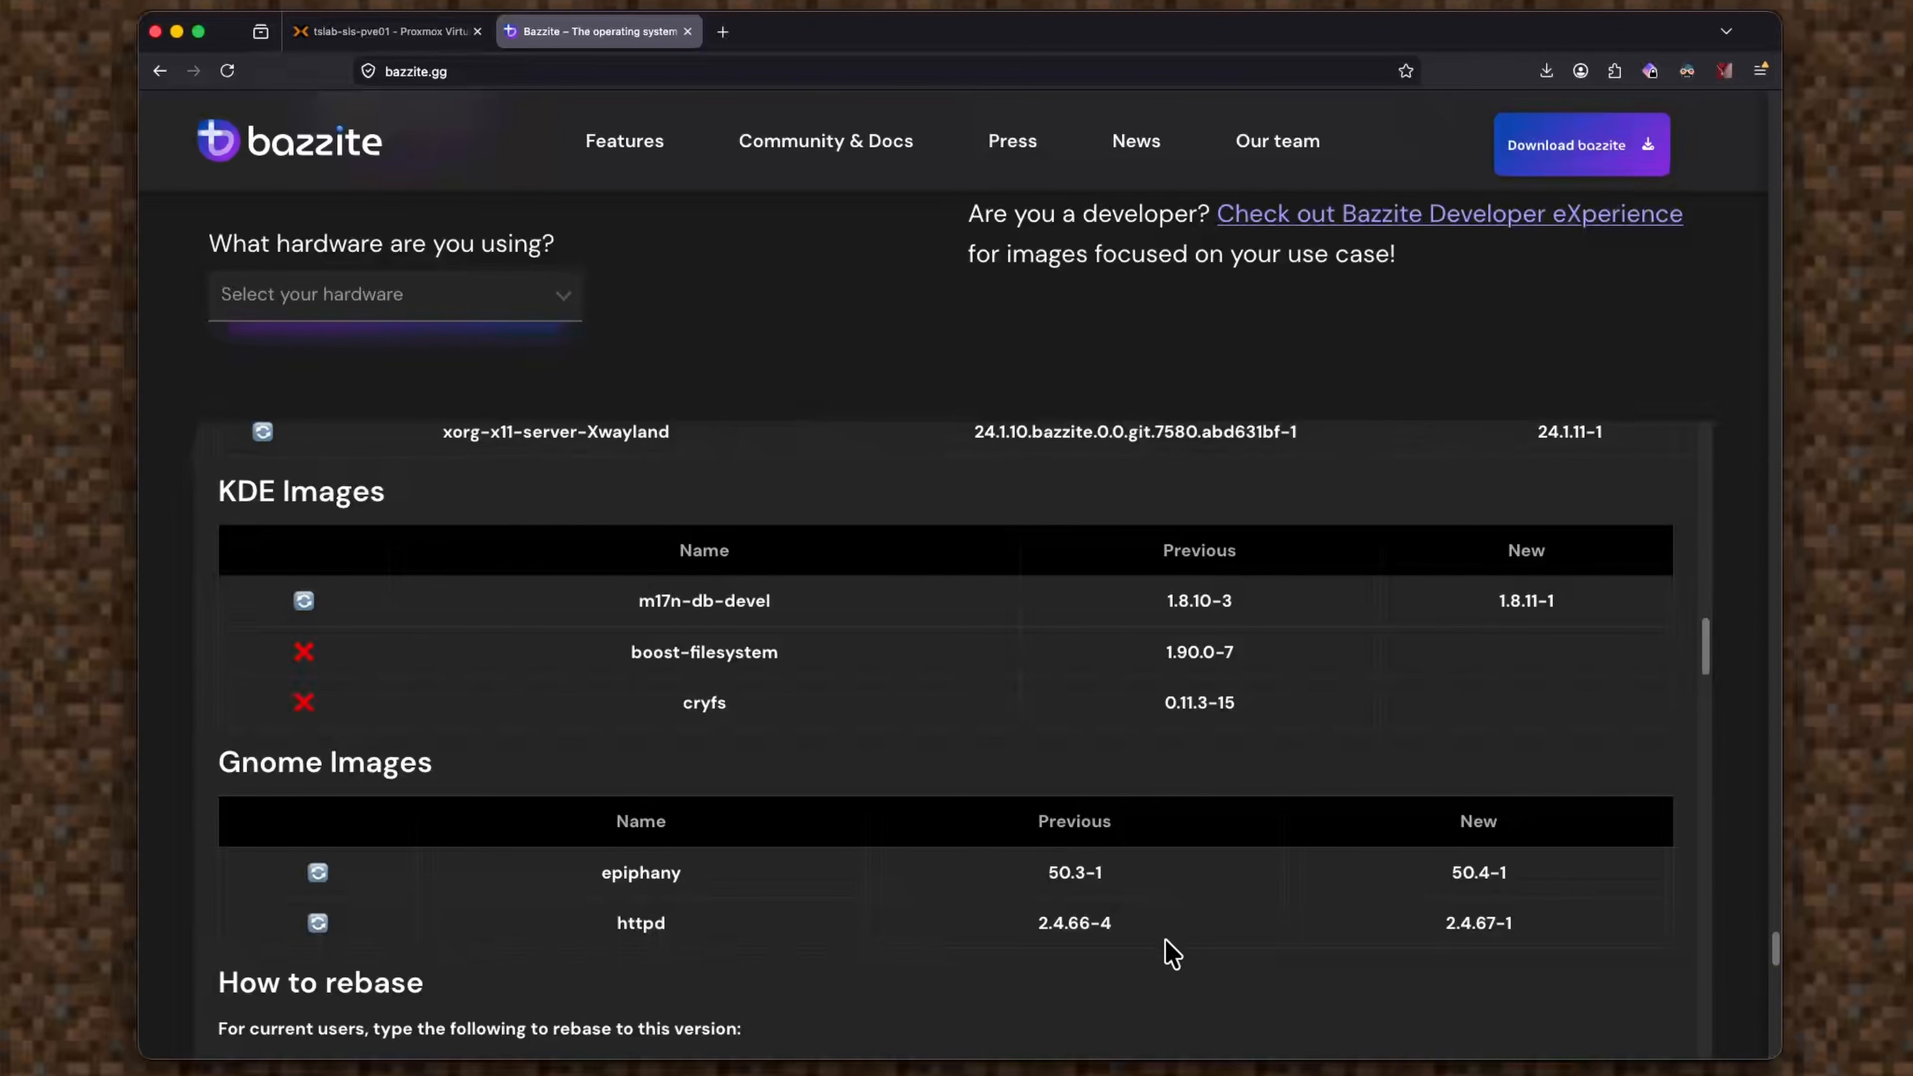
{"action": "scroll", "coordinate": [1167, 866], "scroll_direction": "up", "scroll_amount": 4}
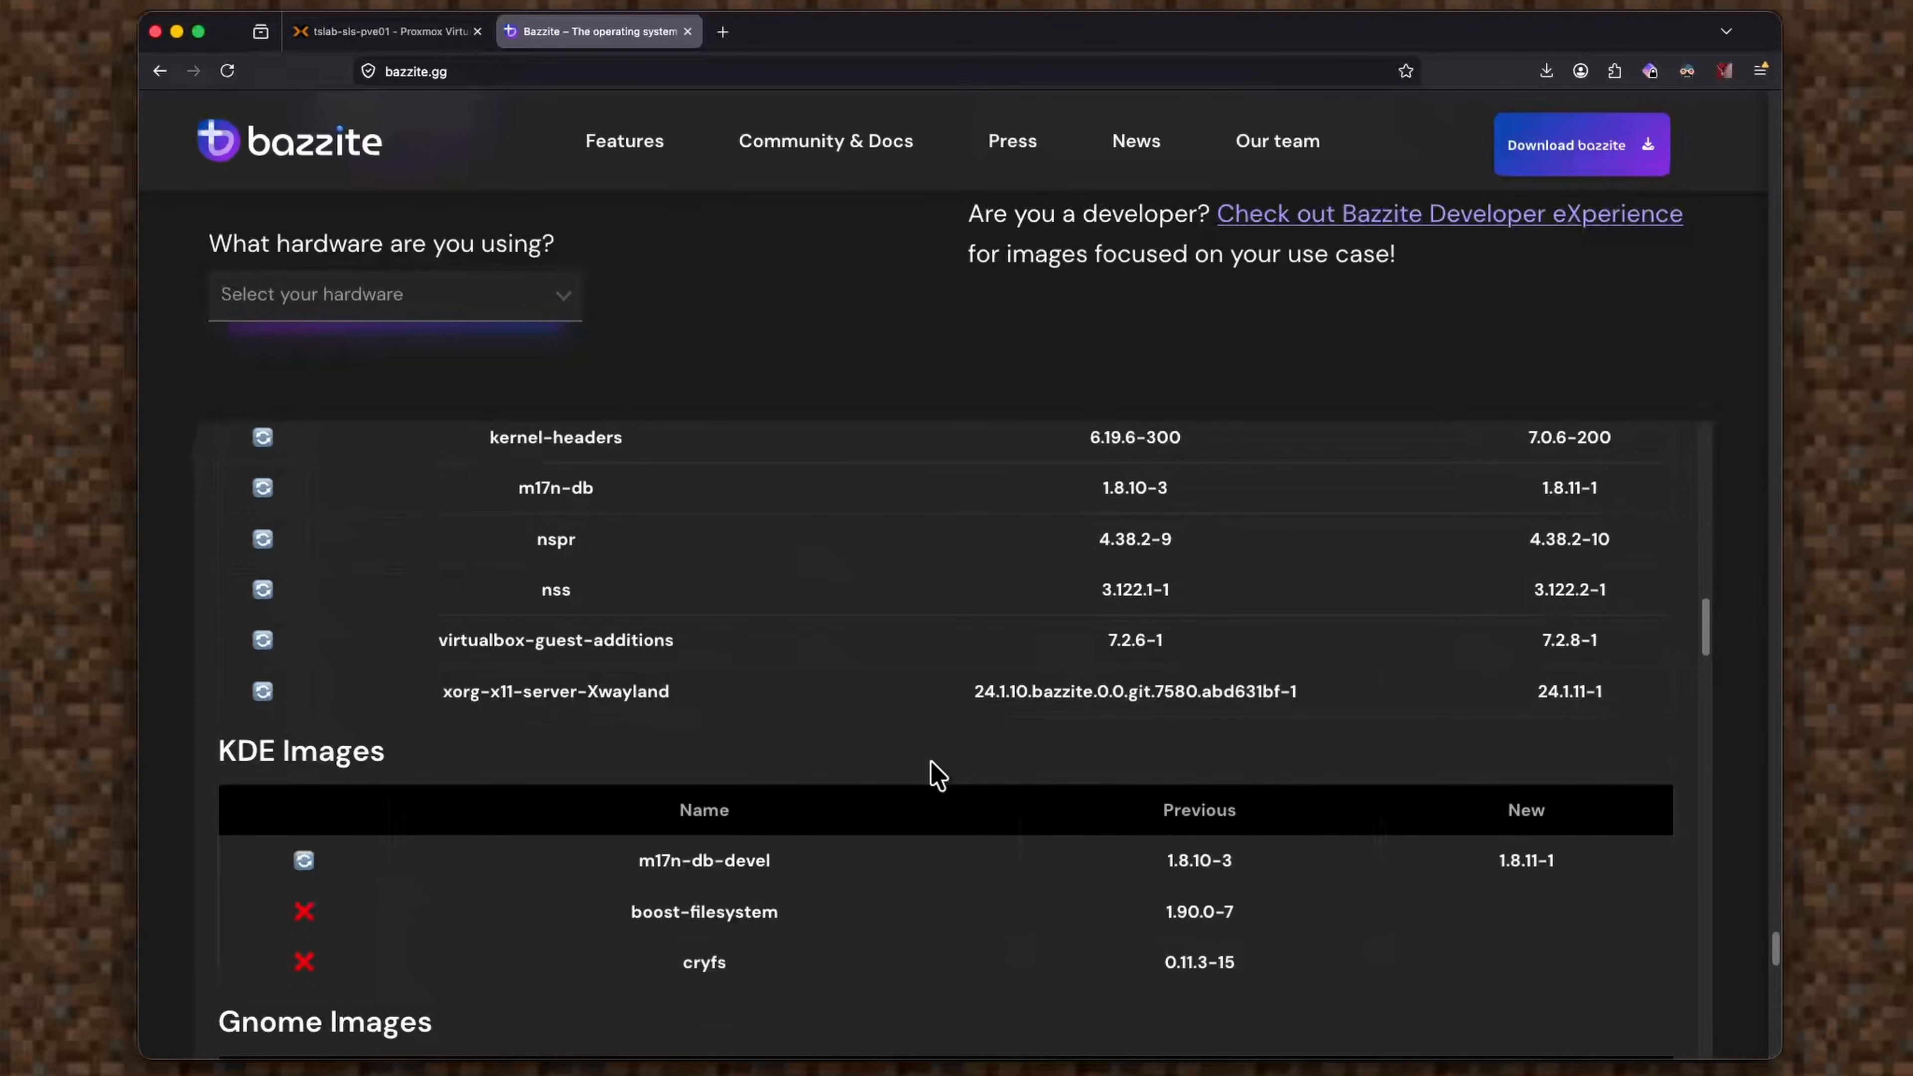
{"action": "scroll", "coordinate": [936, 774], "scroll_direction": "up", "scroll_amount": 15}
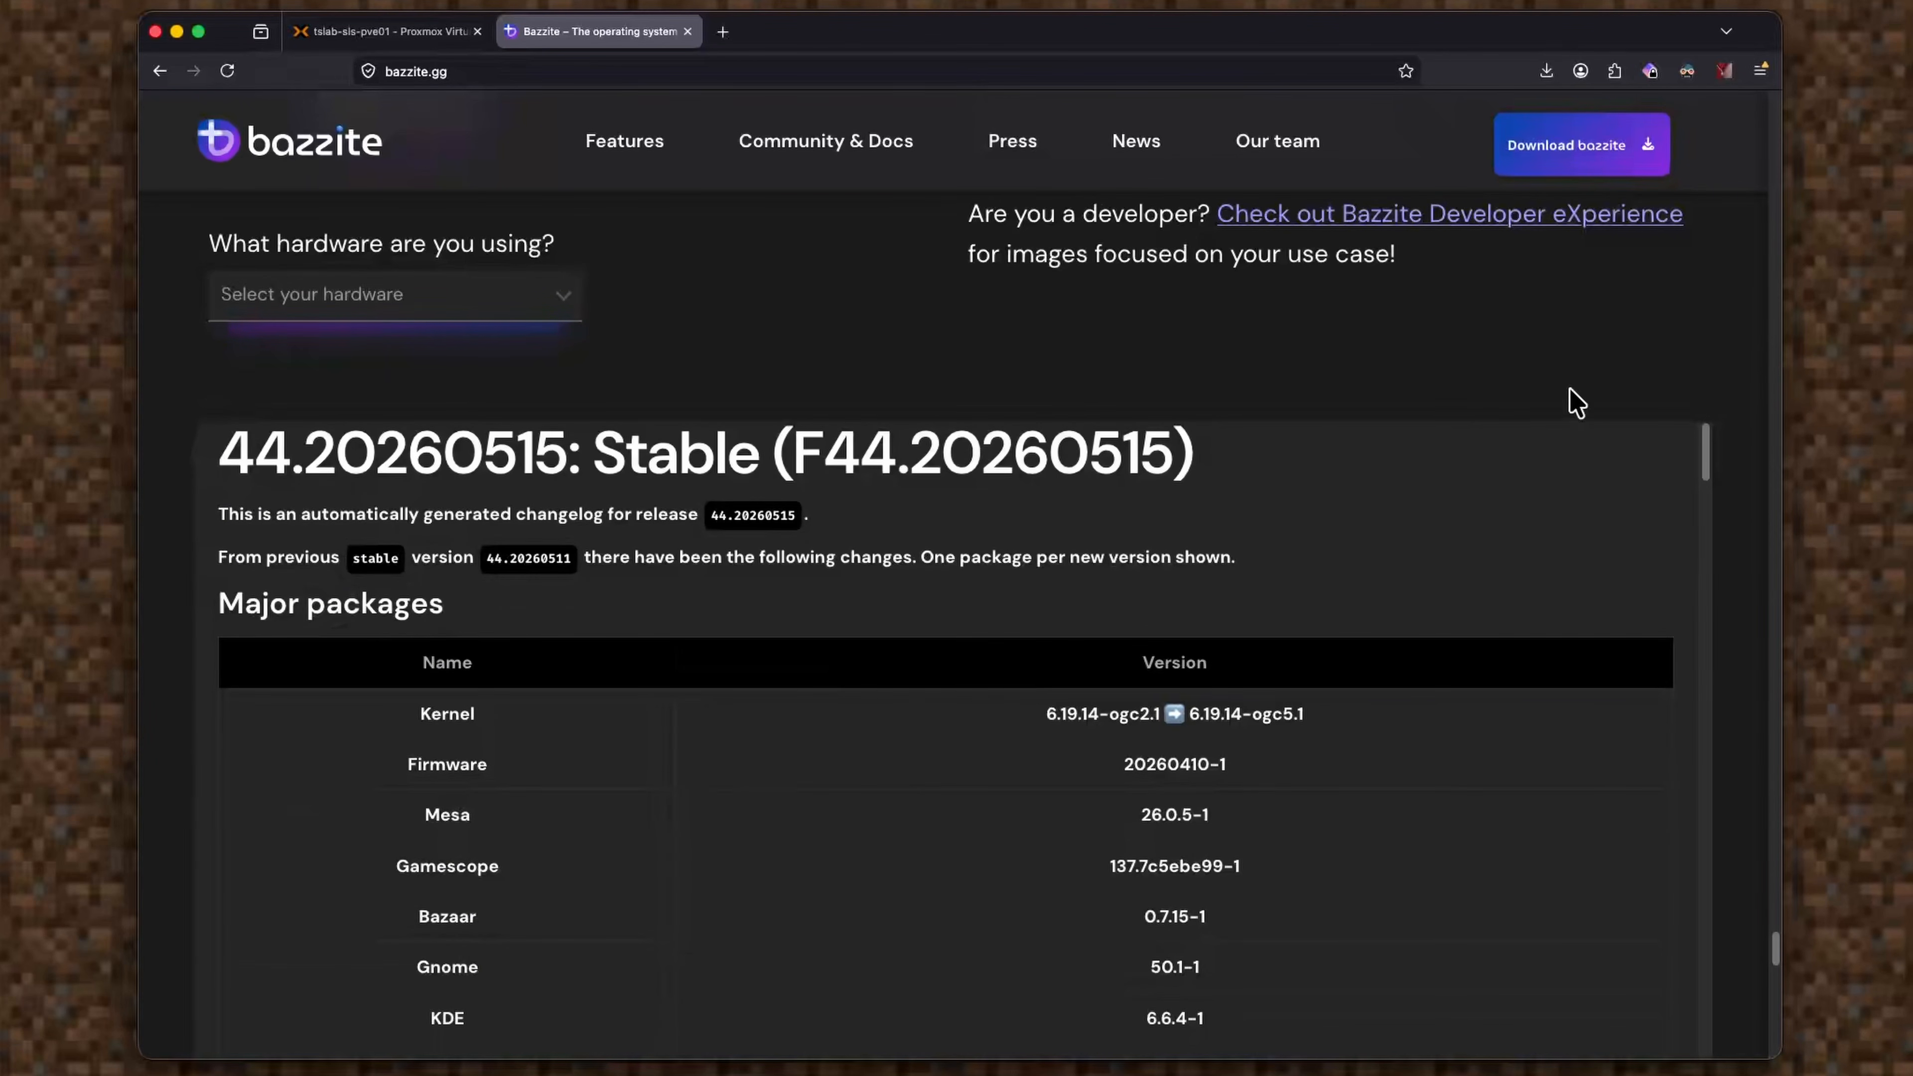
Return to the Download bazzite form and open the hardware type dropdown.
{"action": "left_click", "coordinate": [1643, 154]}
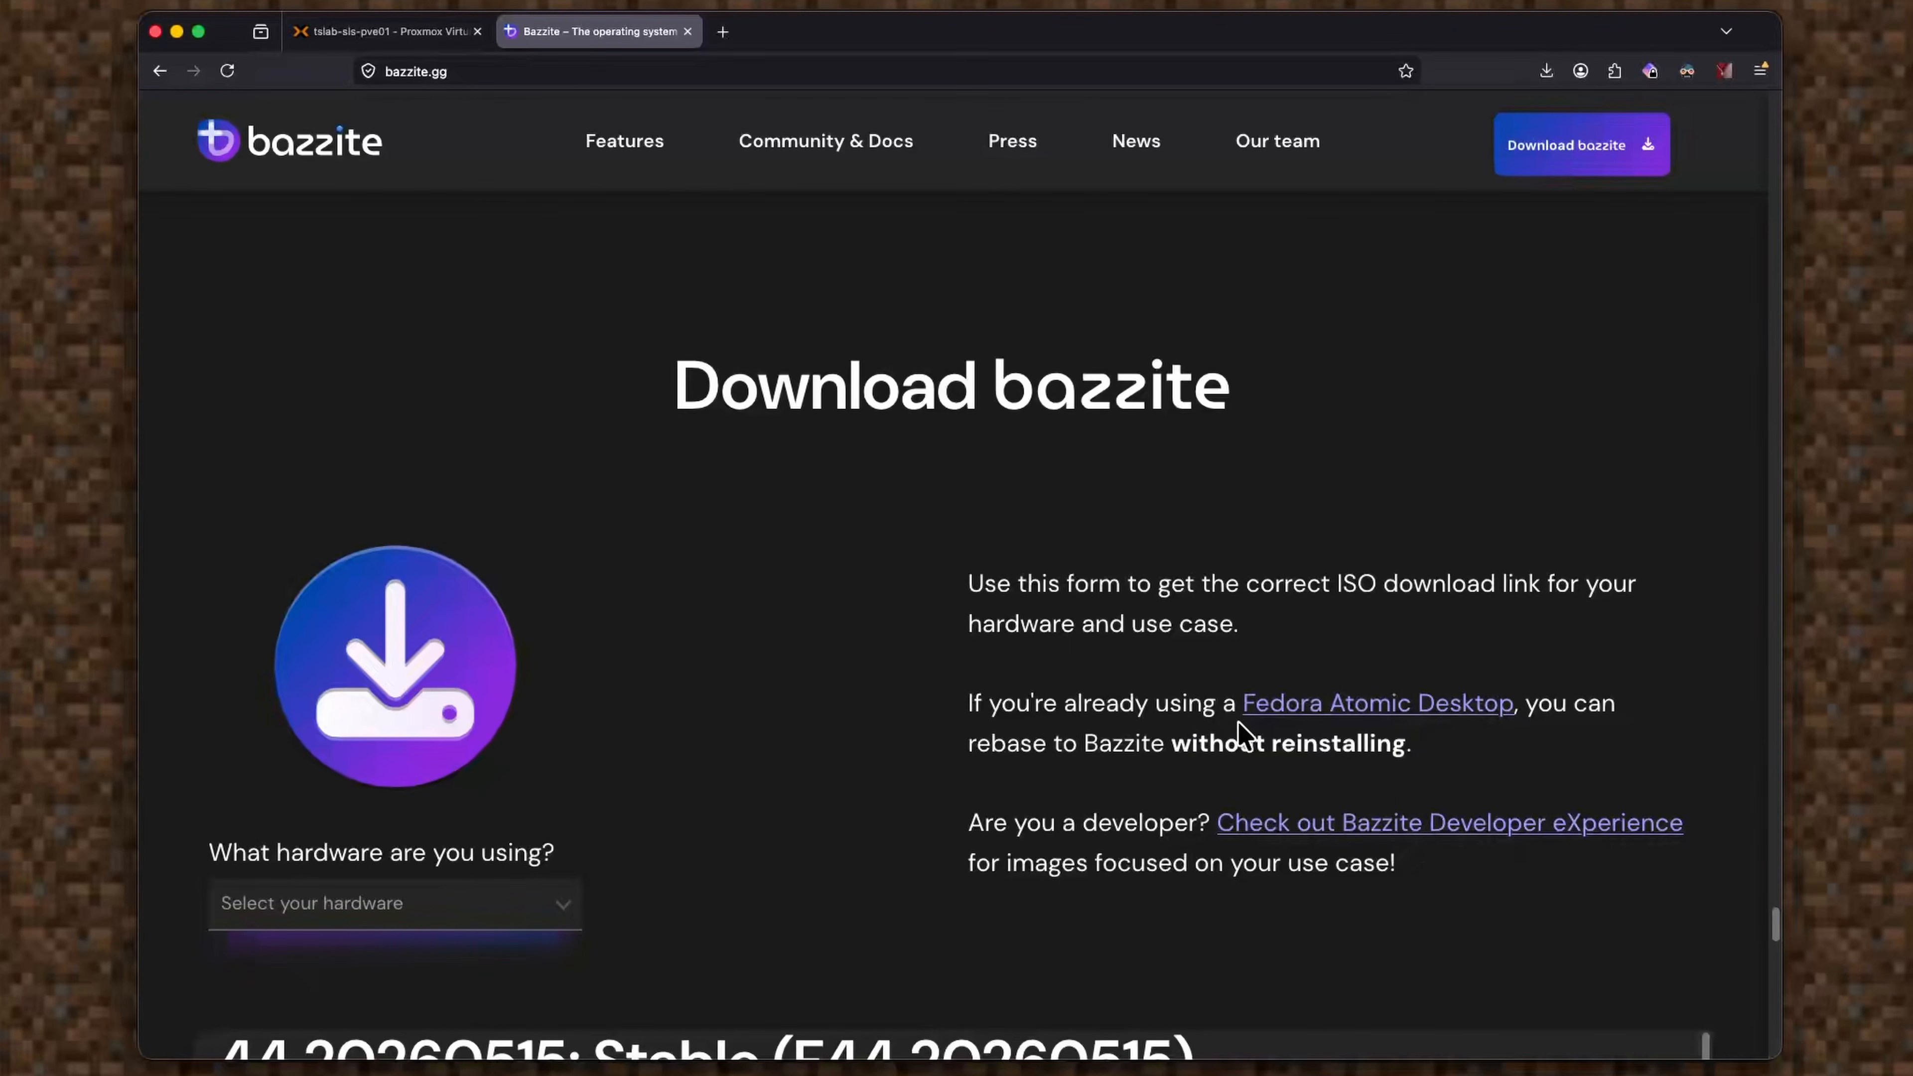
{"action": "scroll", "coordinate": [956, 740], "scroll_direction": "down", "scroll_amount": 3}
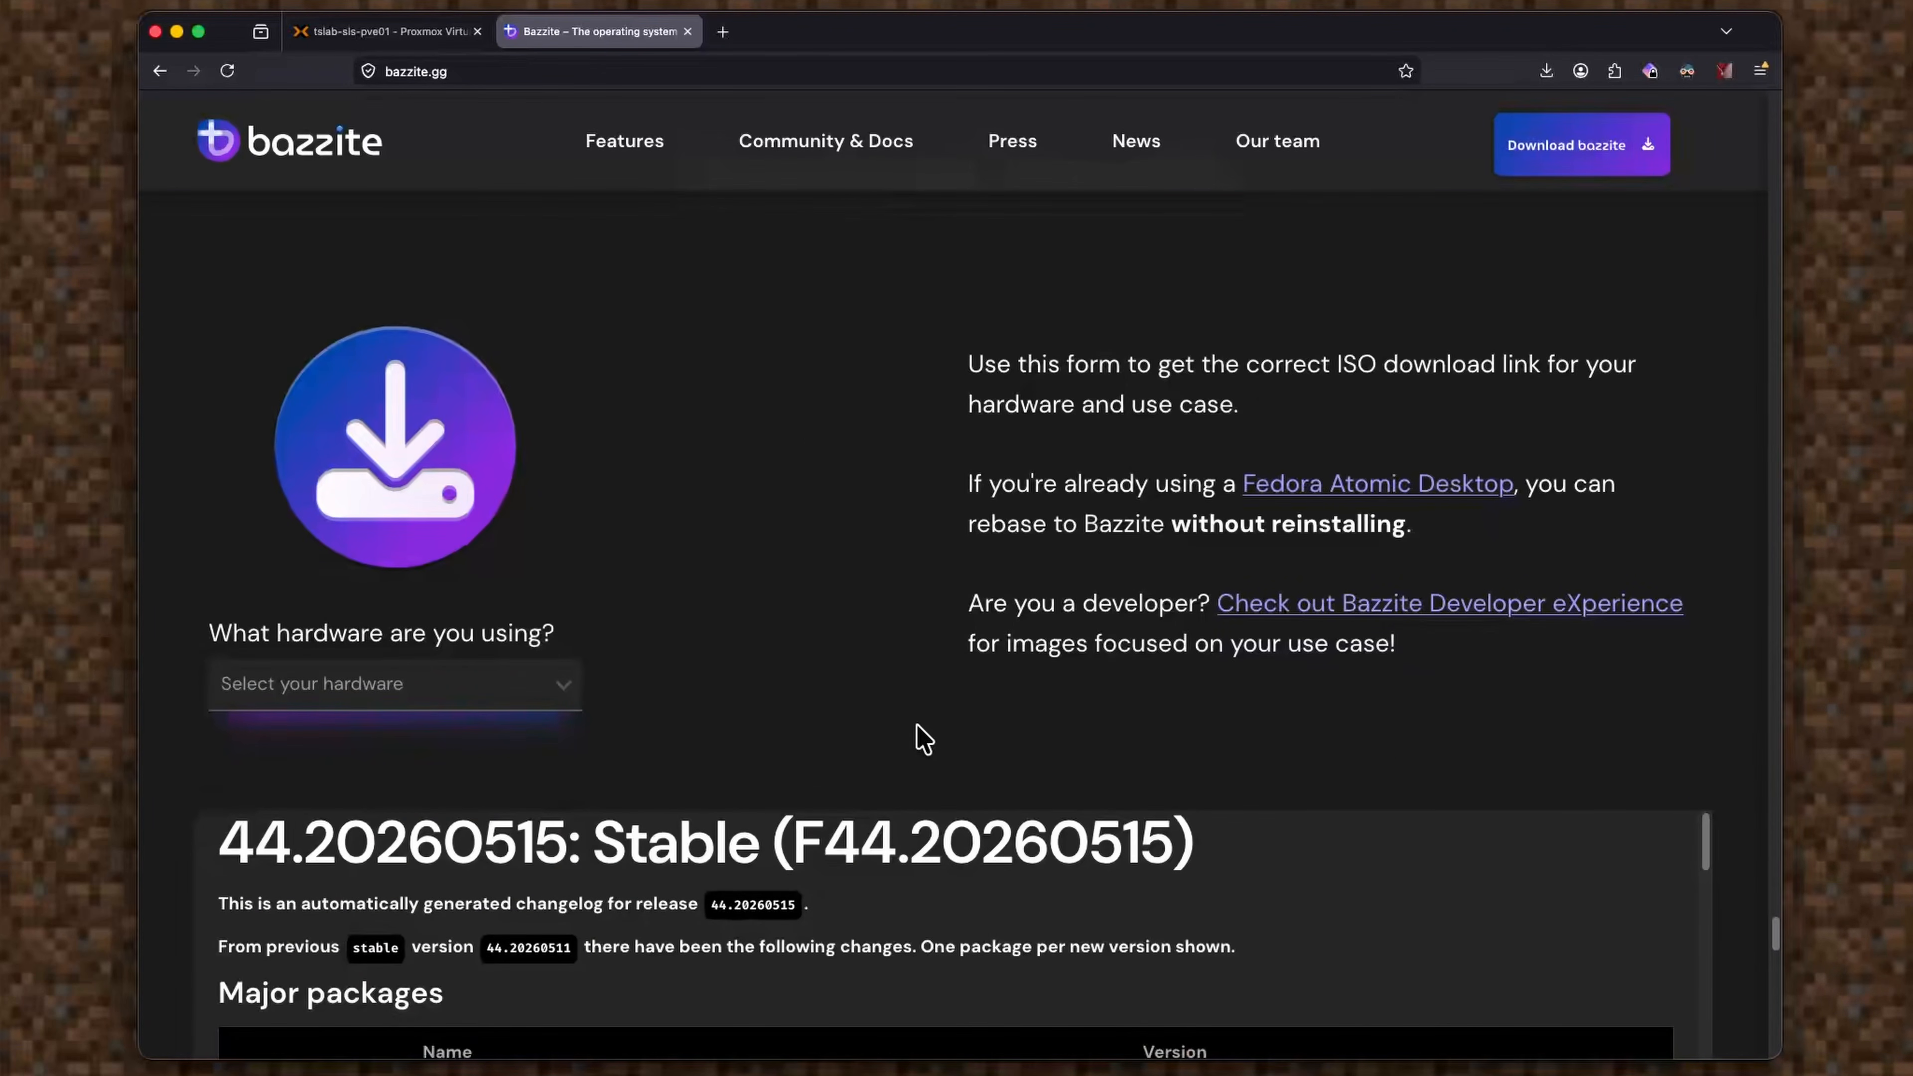
{"action": "scroll", "coordinate": [924, 739], "scroll_direction": "up", "scroll_amount": 7}
{"action": "scroll", "coordinate": [1264, 692], "scroll_direction": "down", "scroll_amount": 4}
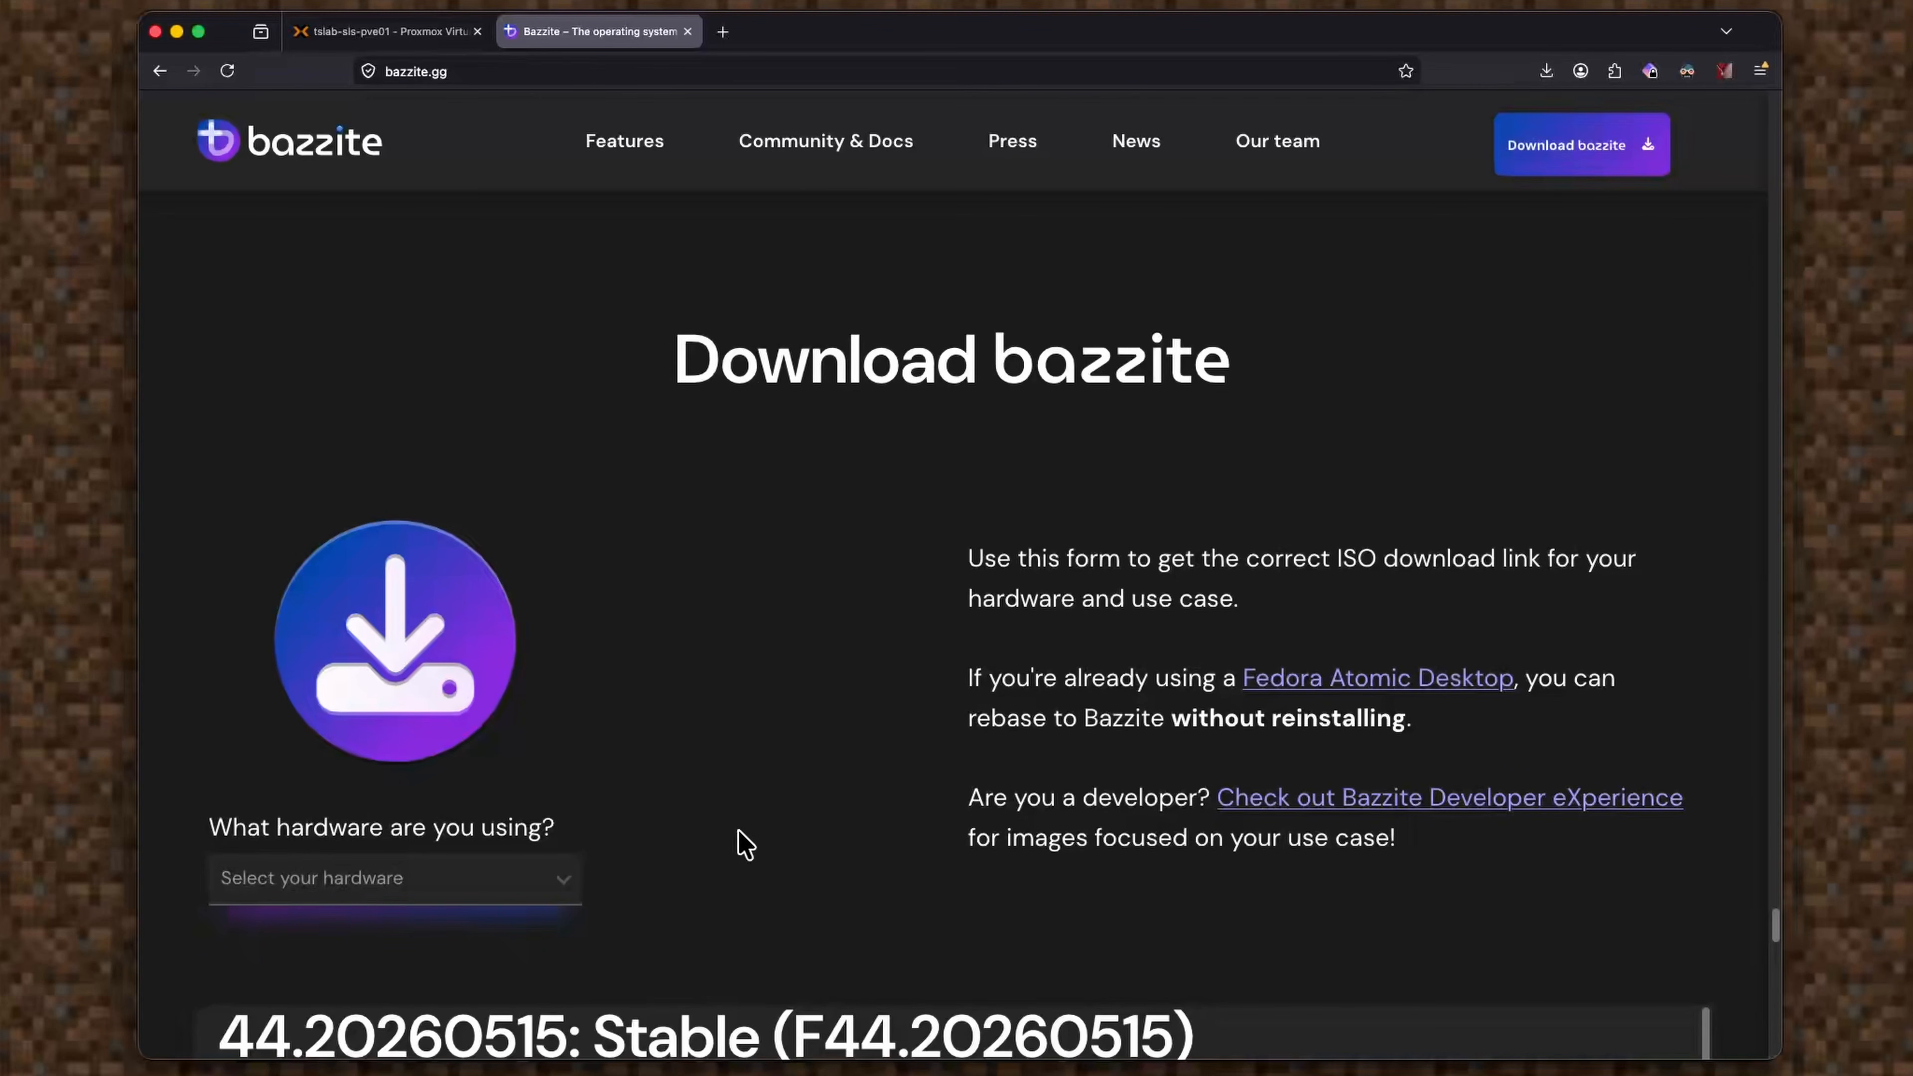
{"action": "scroll", "coordinate": [745, 844], "scroll_direction": "down", "scroll_amount": 9}
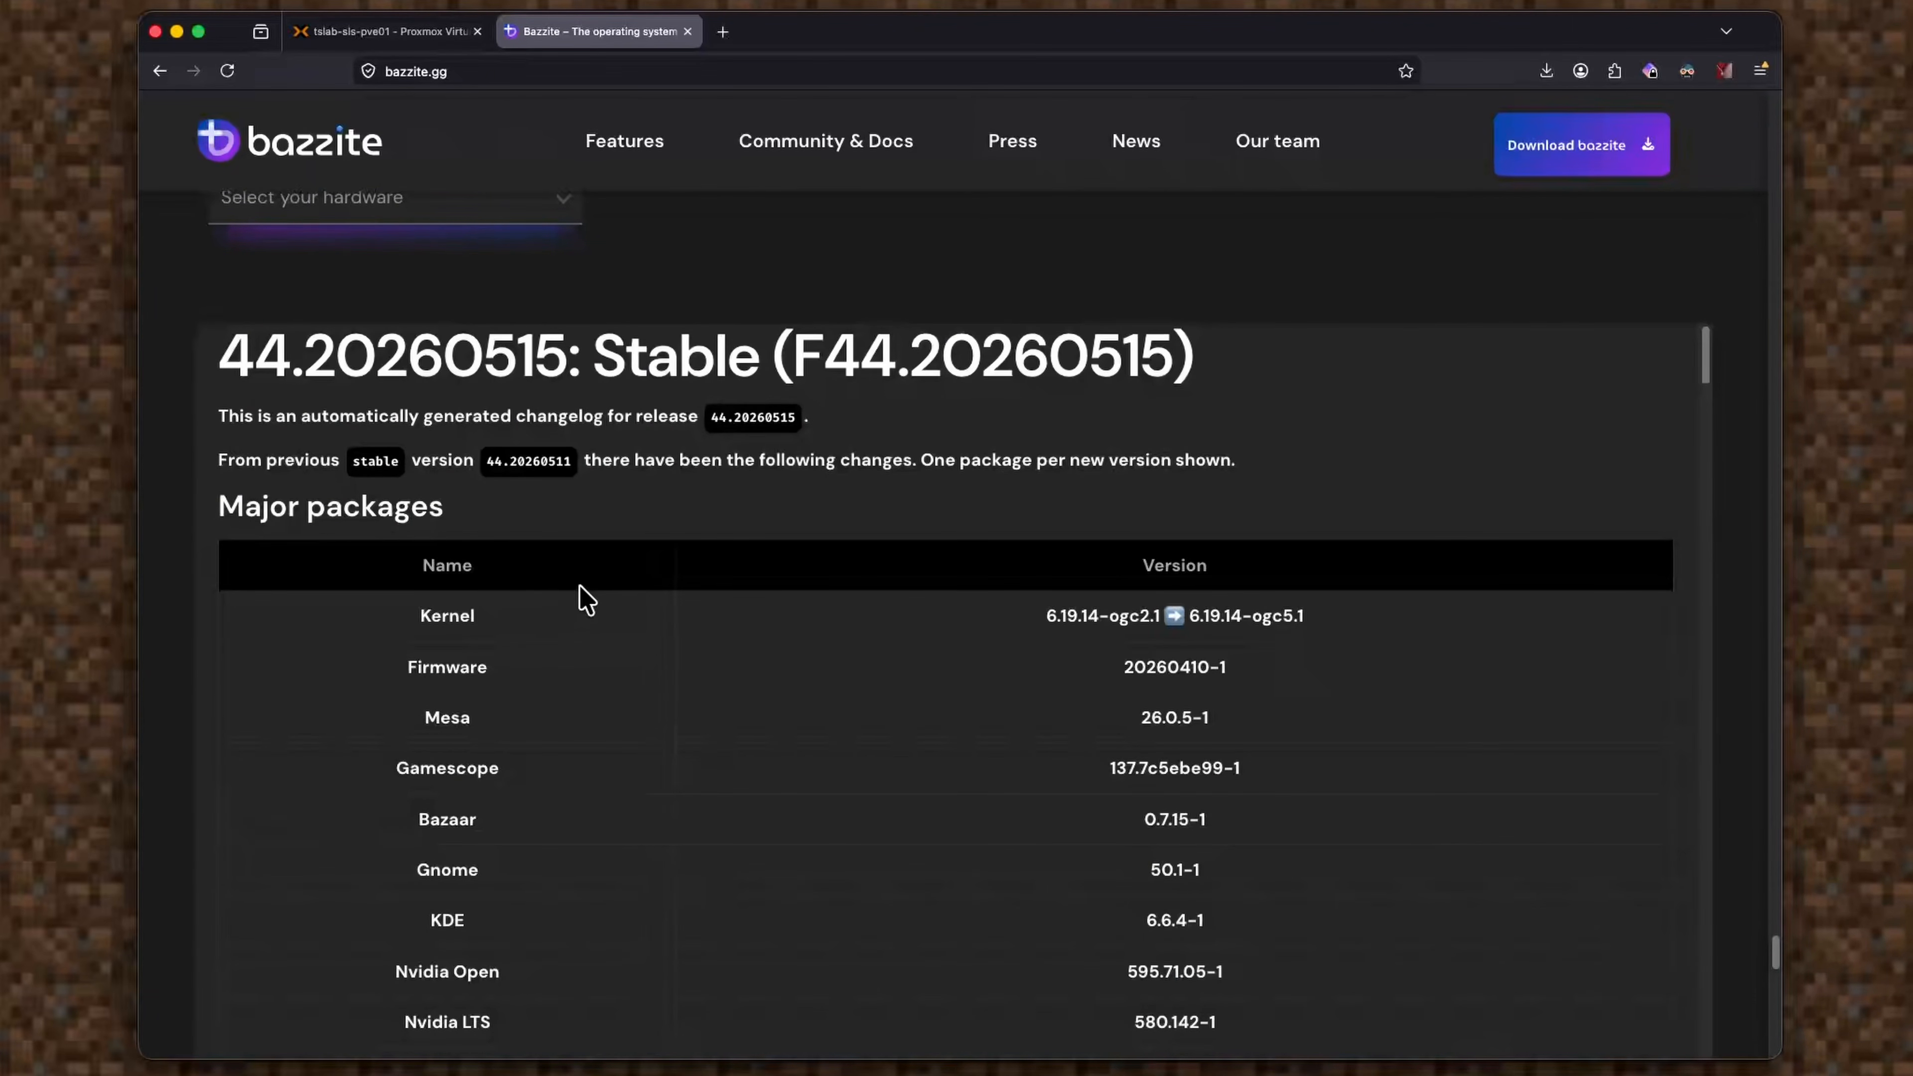
{"action": "scroll", "coordinate": [799, 622], "scroll_direction": "up", "scroll_amount": 1}
{"action": "scroll", "coordinate": [803, 628], "scroll_direction": "up", "scroll_amount": 5}
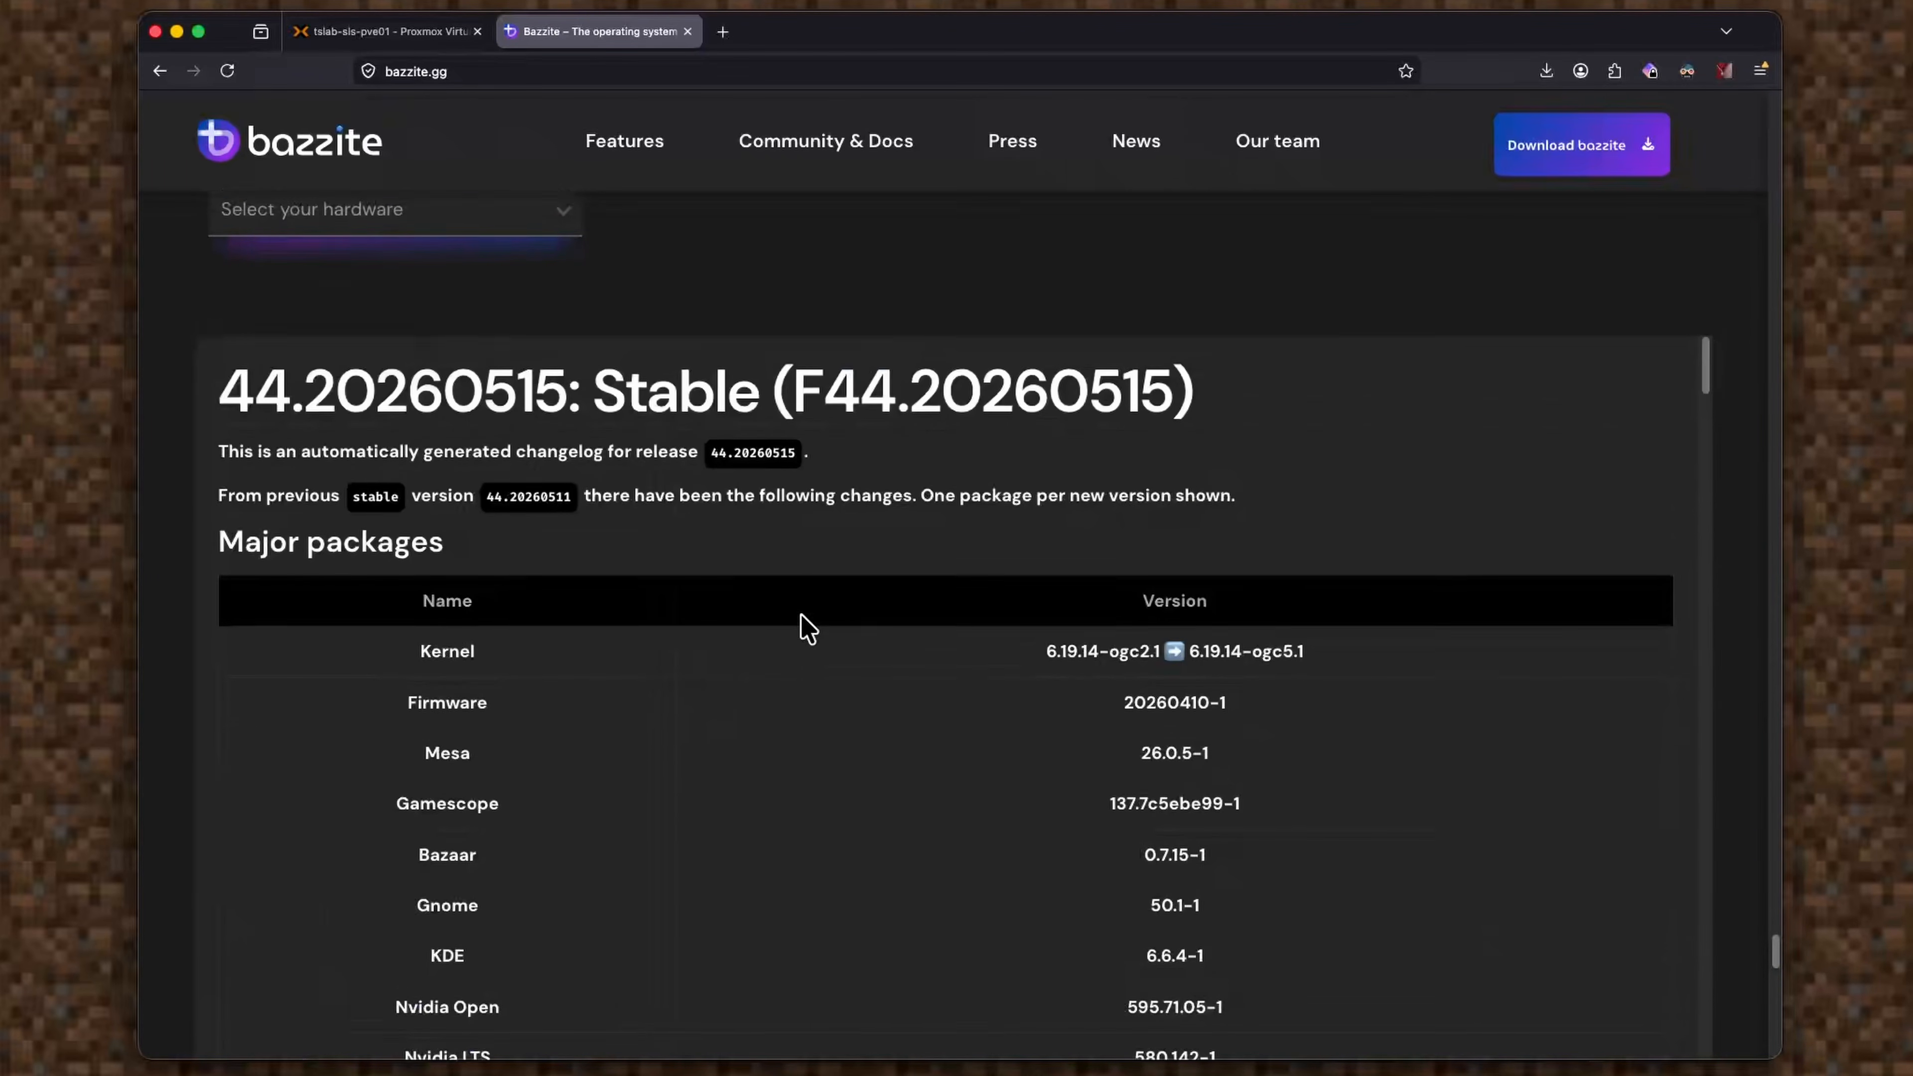
{"action": "left_click", "coordinate": [557, 609]}
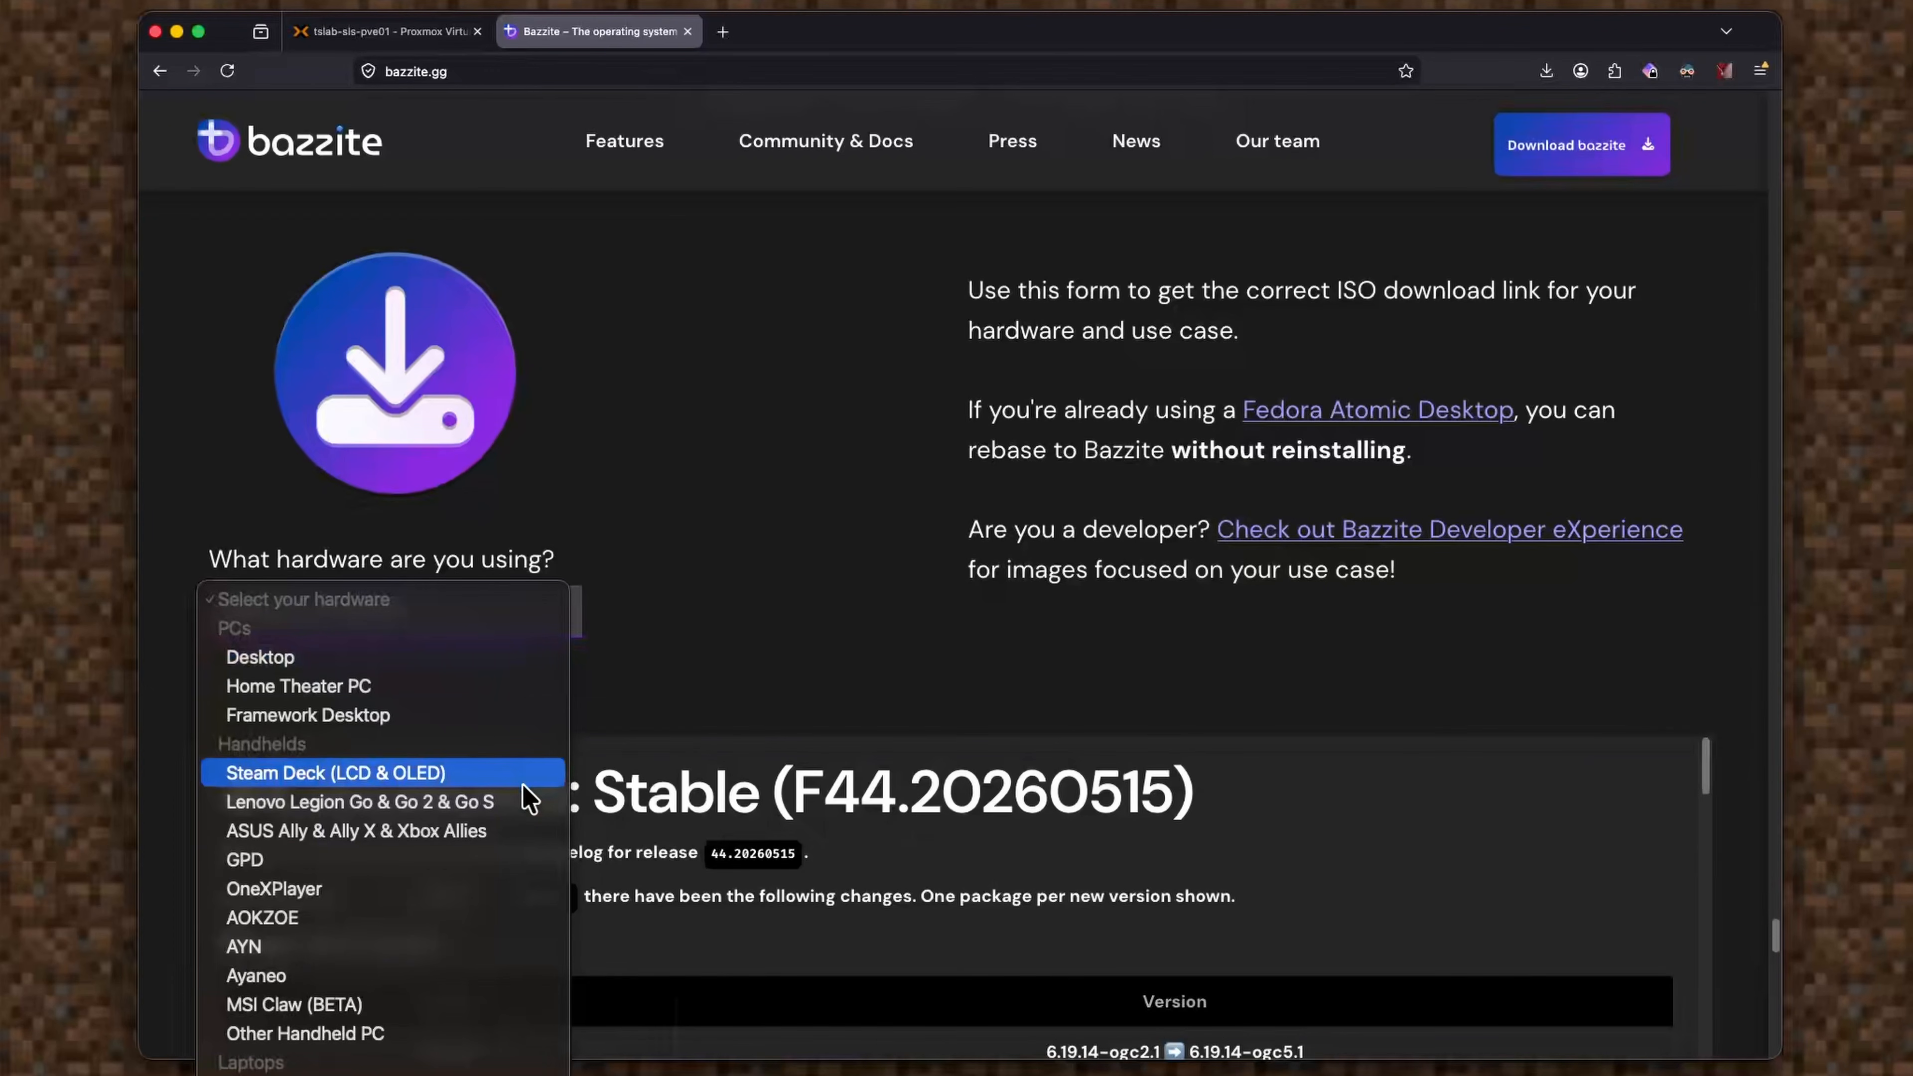
Choose Virtual Machine, Nvidia GTX 9xx-10xx and KDE, then download bazzite-nvidia.
{"action": "scroll", "coordinate": [474, 814], "scroll_direction": "down", "scroll_amount": 3}
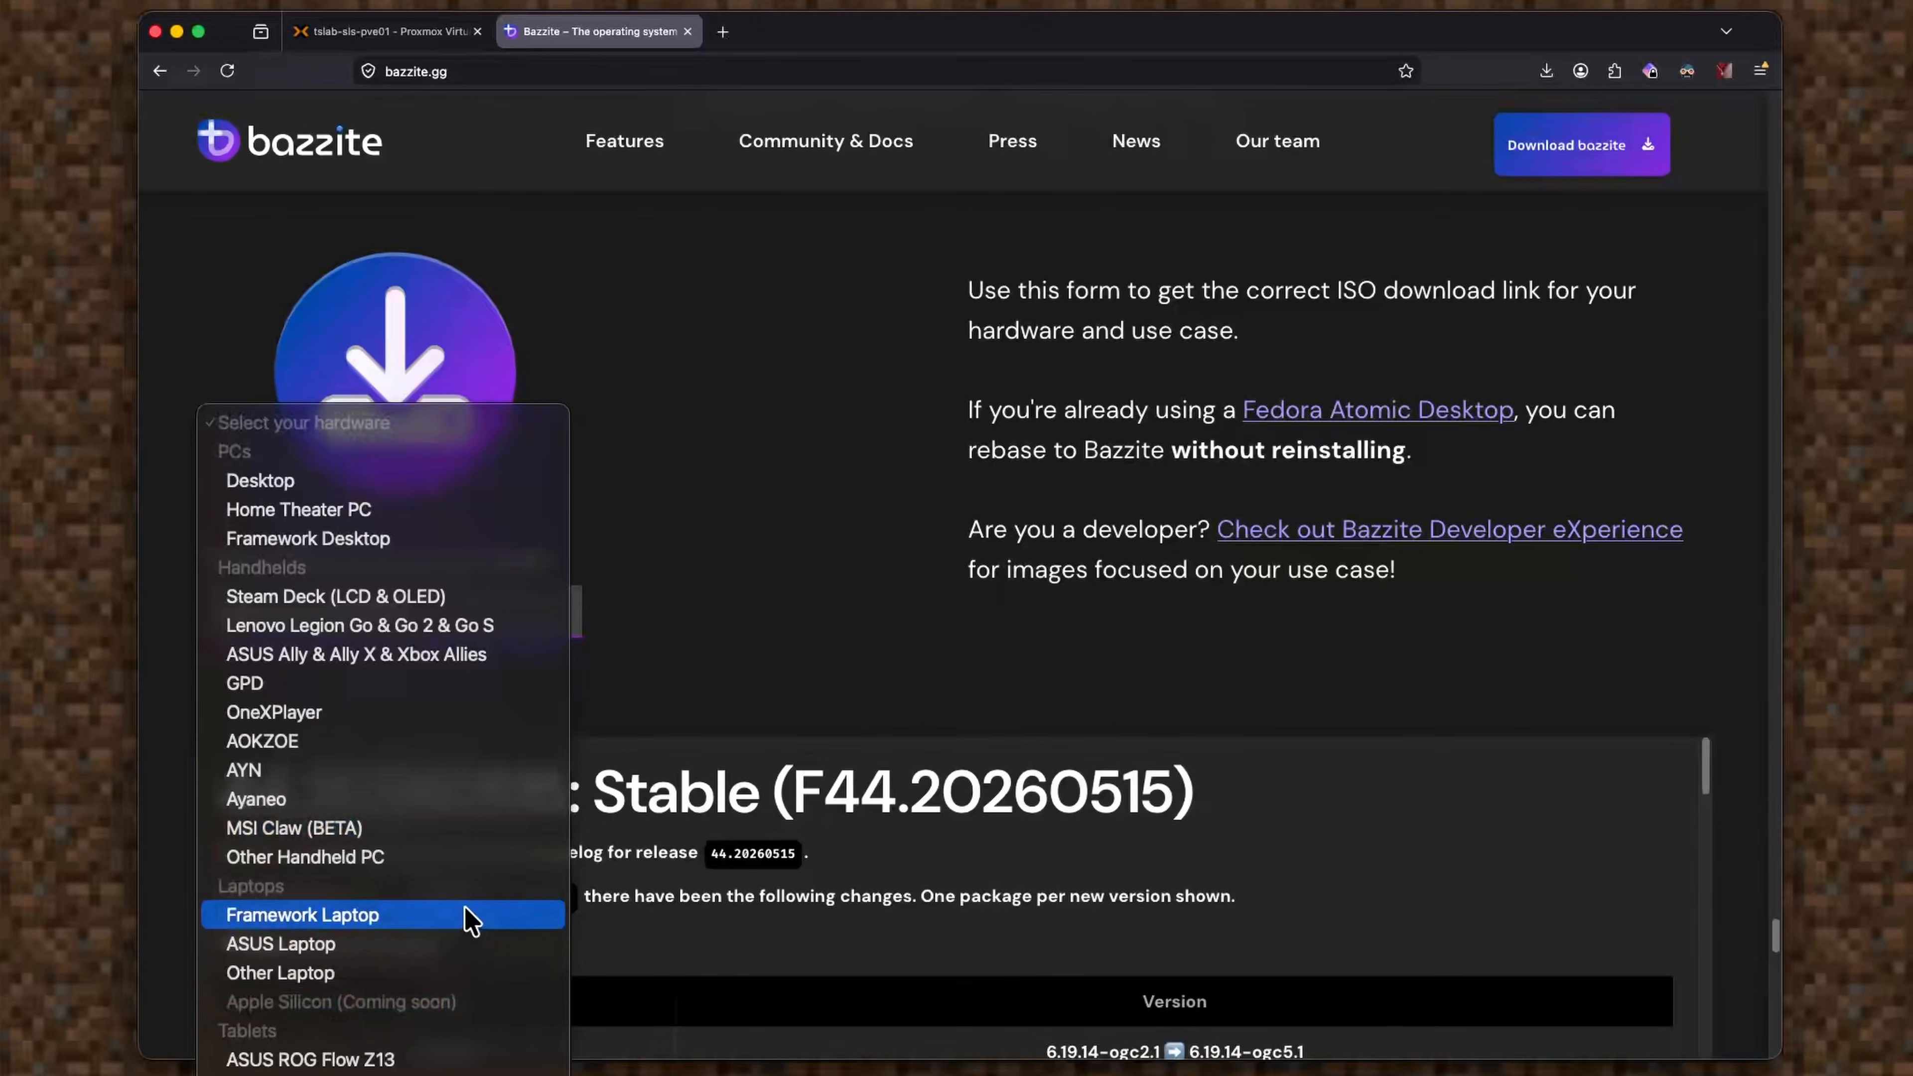
{"action": "left_click", "coordinate": [441, 1074]}
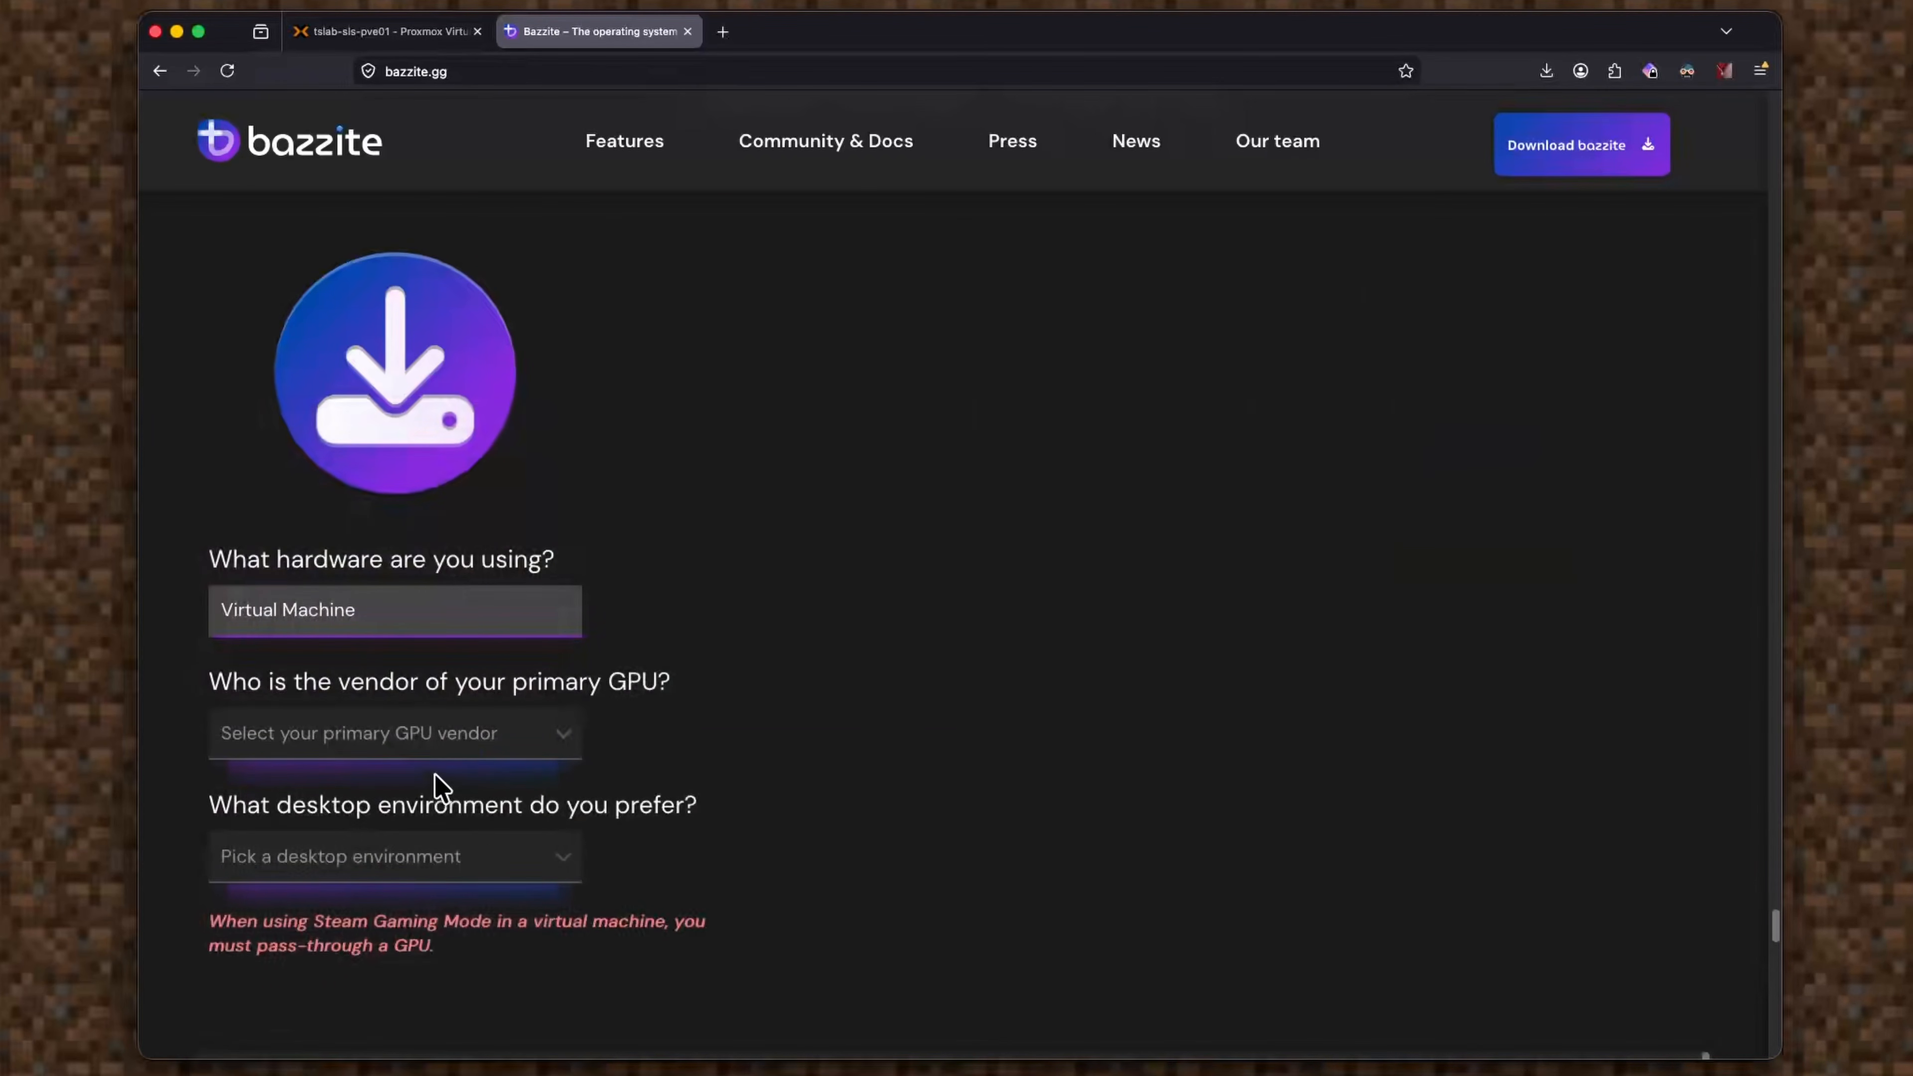
{"action": "left_click", "coordinate": [465, 741]}
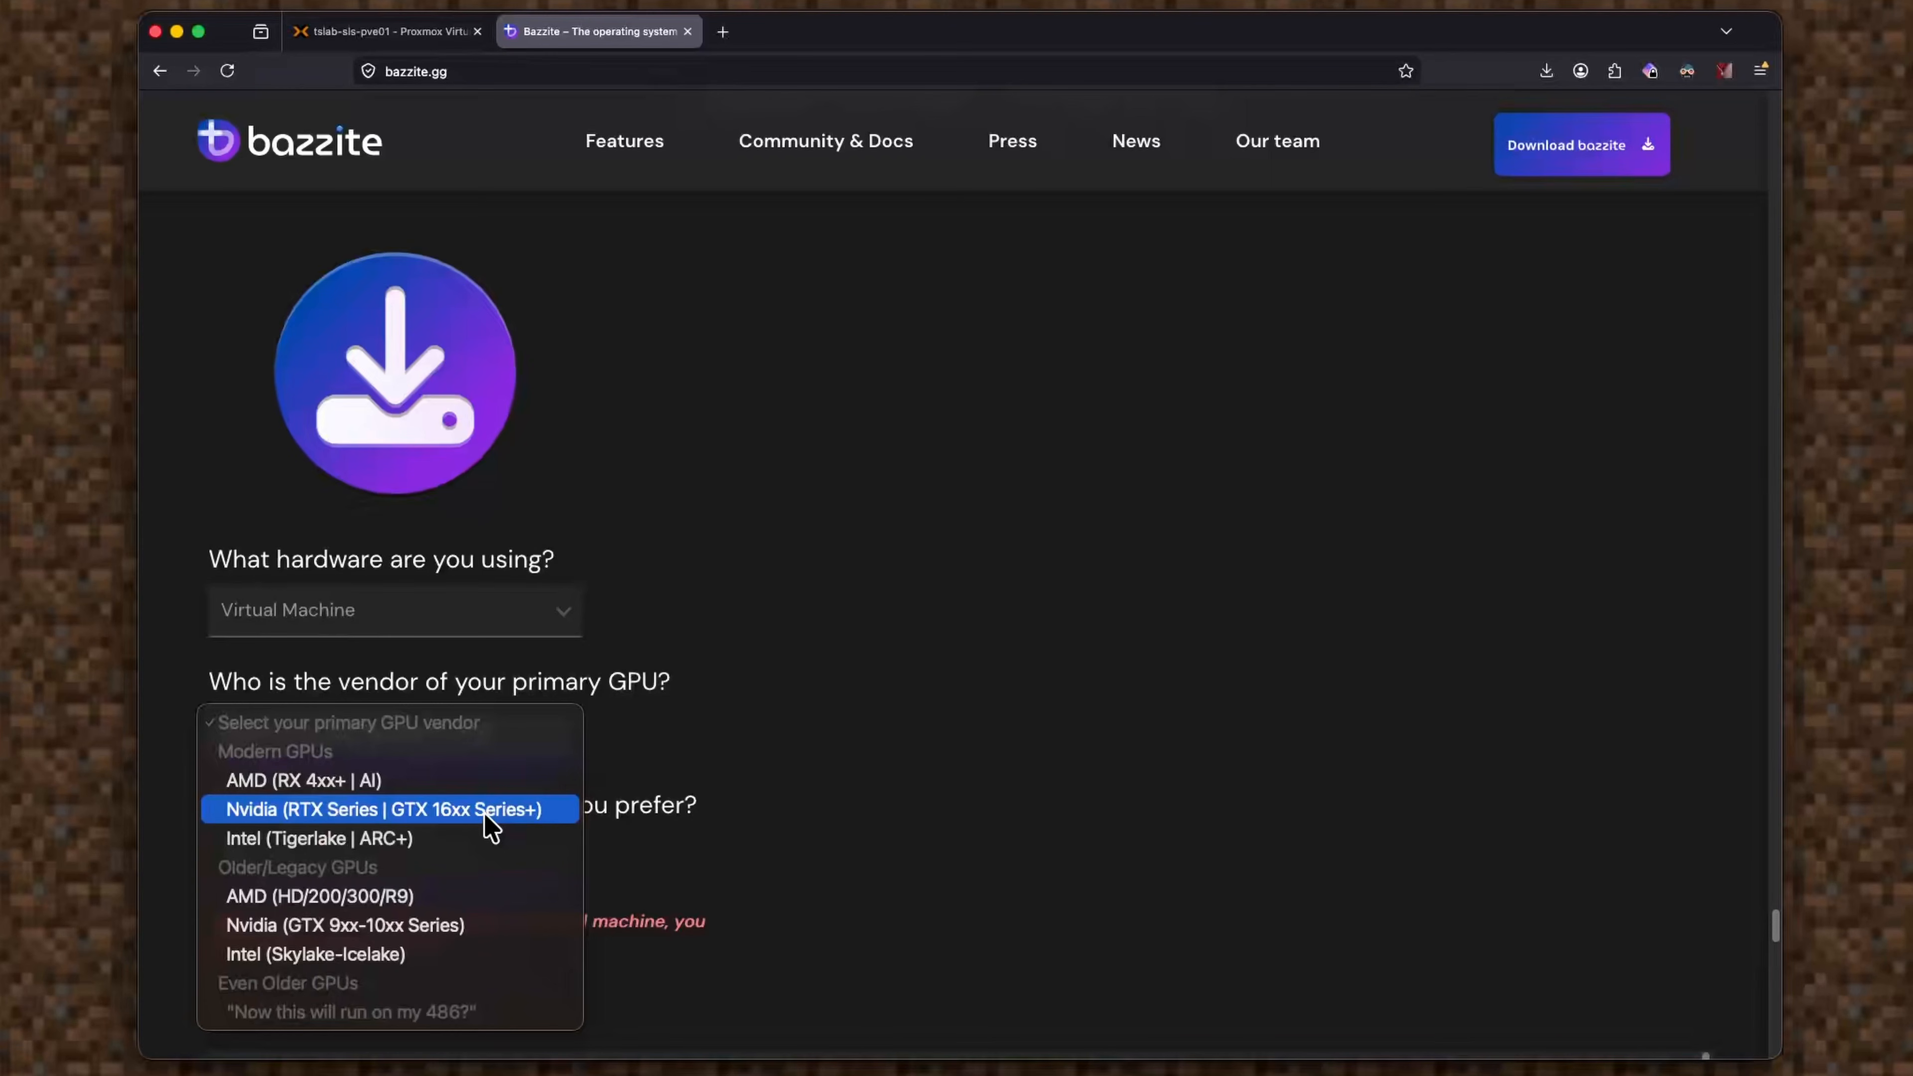
{"action": "left_click", "coordinate": [464, 925]}
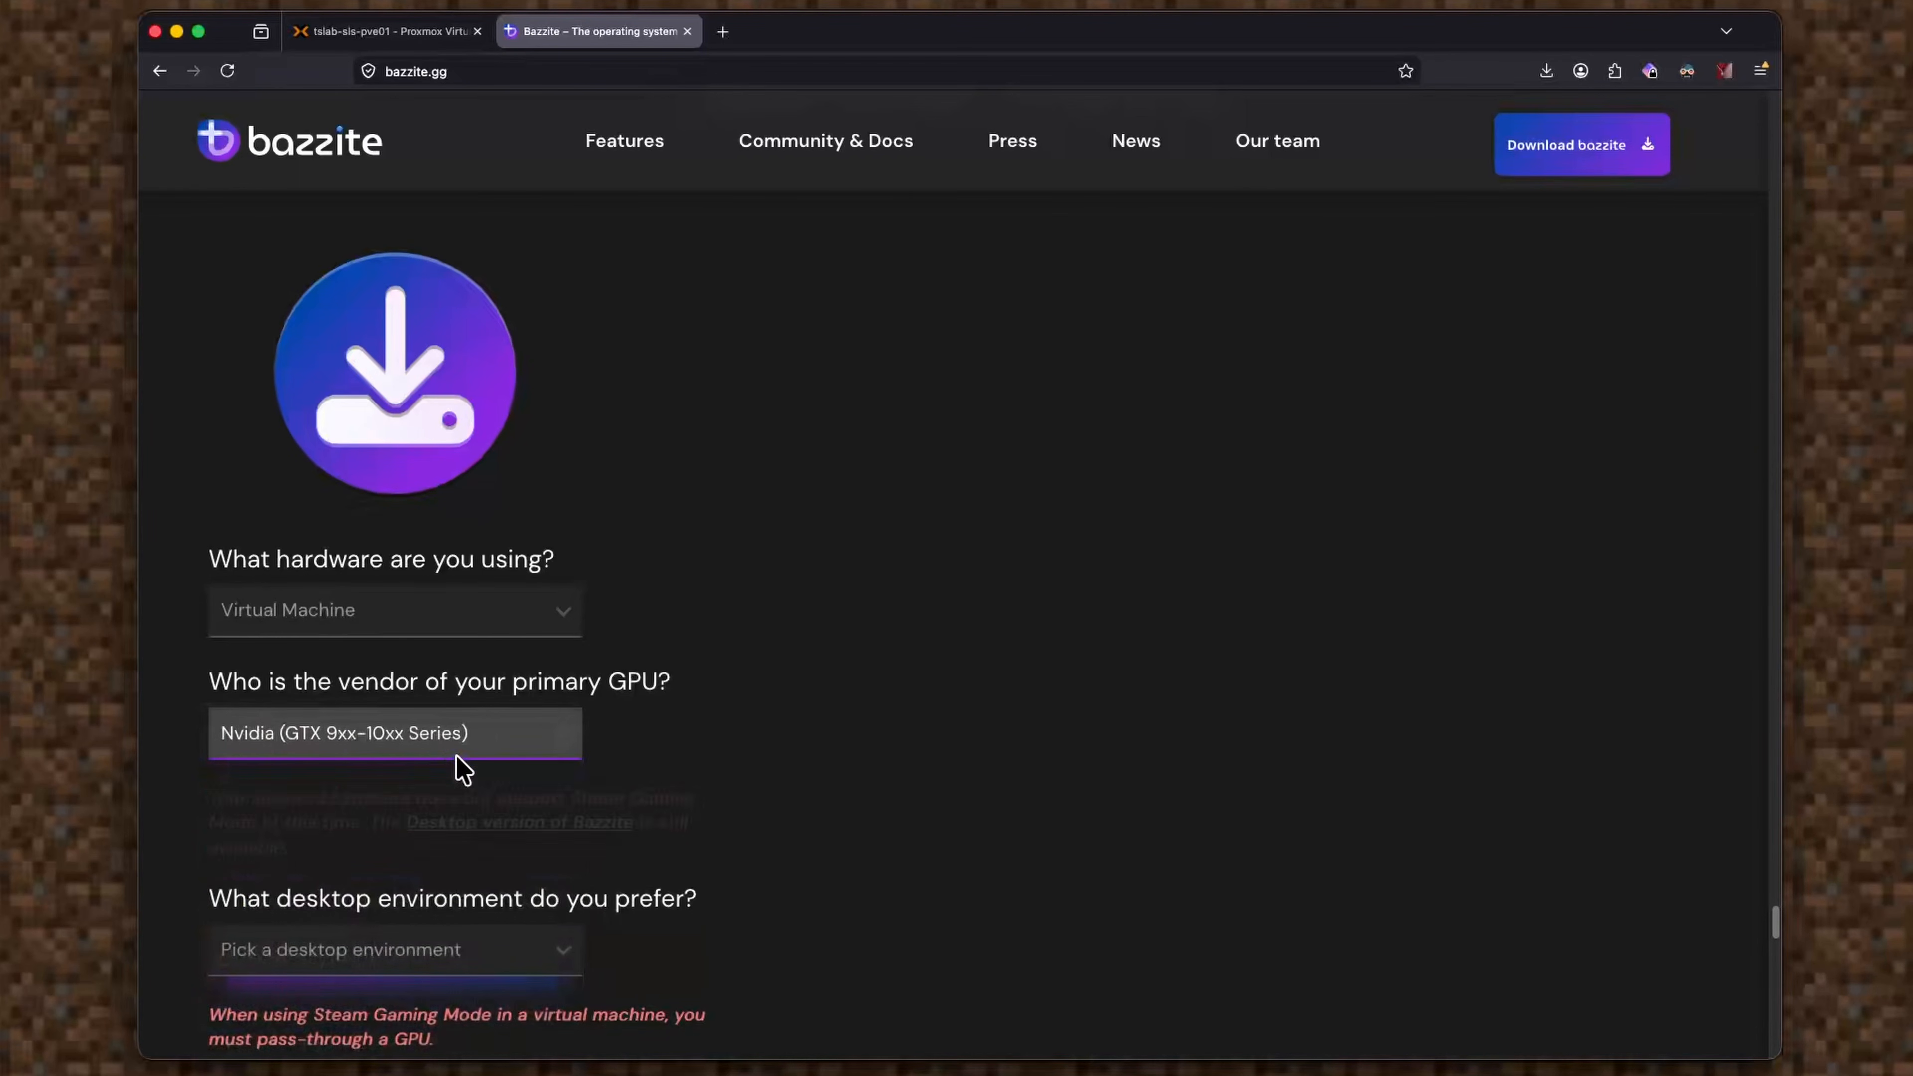
{"action": "scroll", "coordinate": [505, 836], "scroll_direction": "down", "scroll_amount": 1}
{"action": "left_click", "coordinate": [396, 909]}
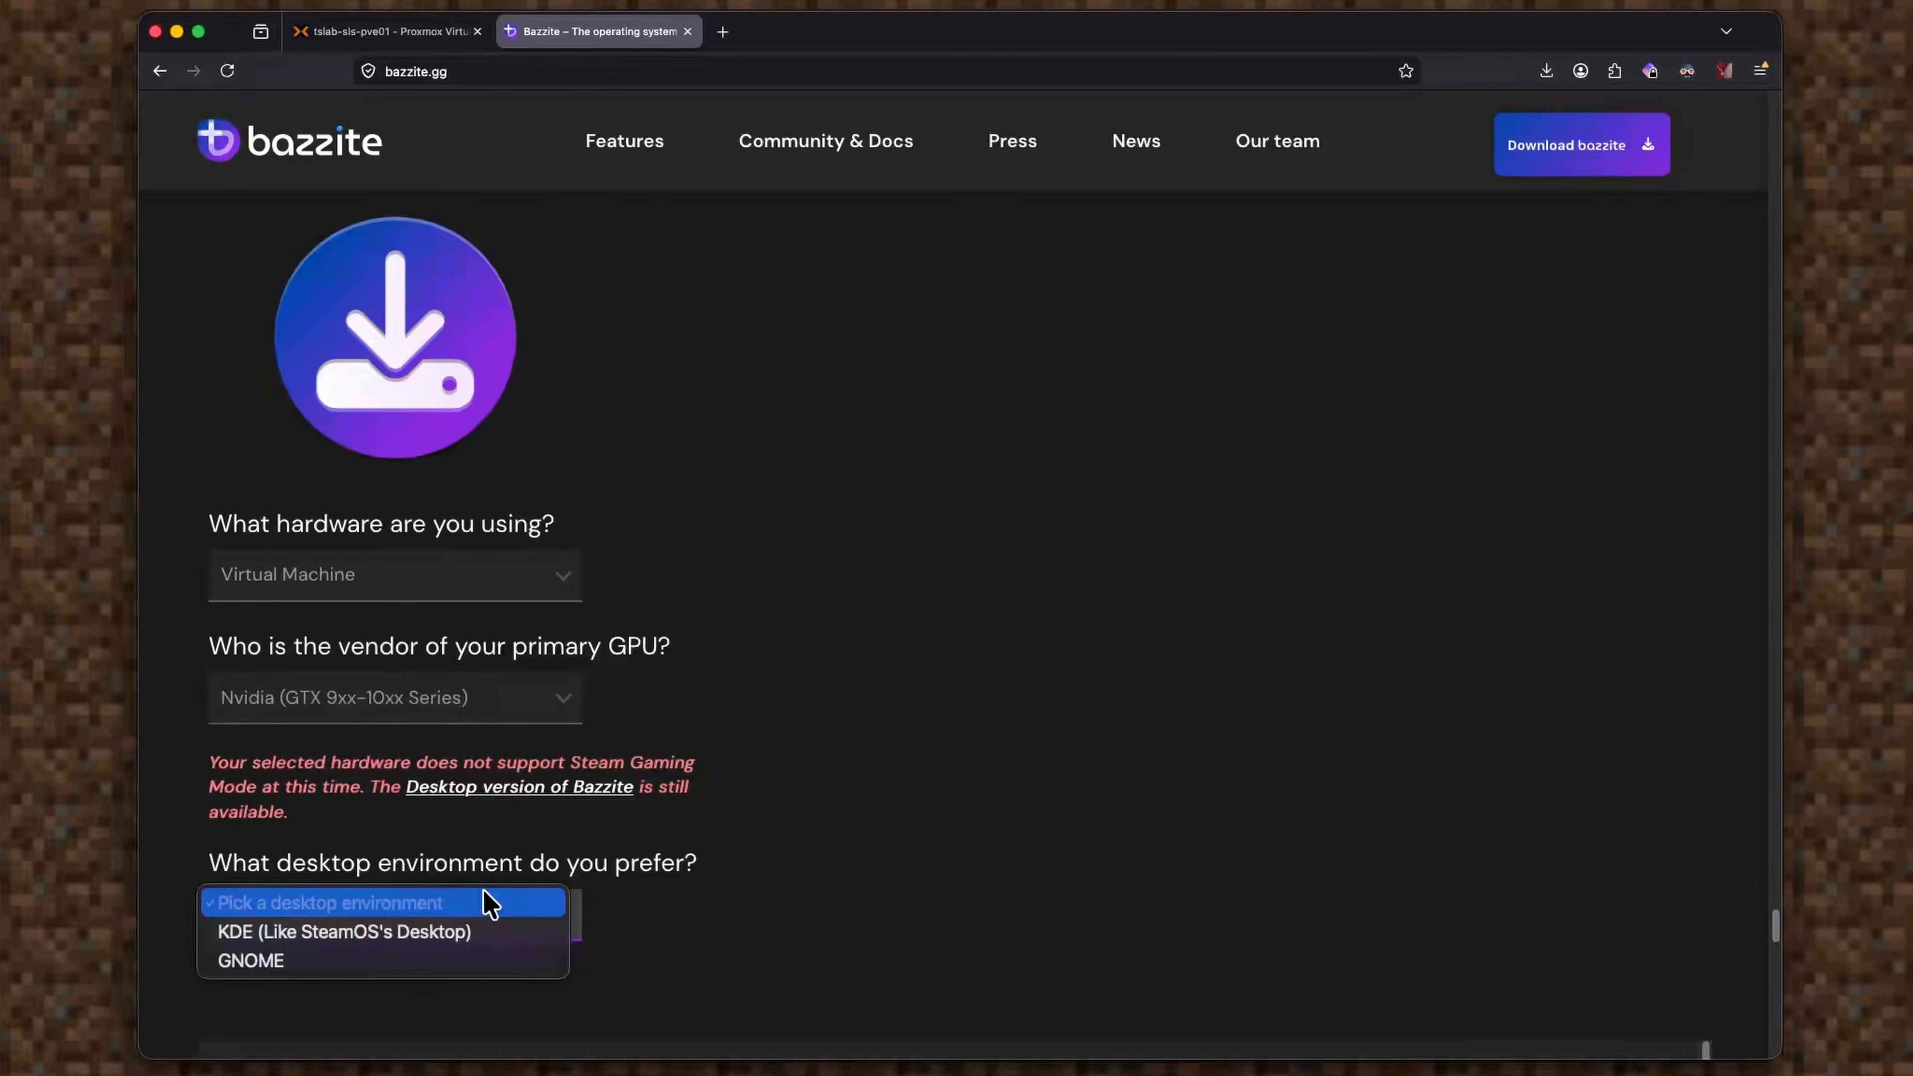
{"action": "left_click", "coordinate": [478, 935]}
{"action": "scroll", "coordinate": [457, 743], "scroll_direction": "down", "scroll_amount": 10}
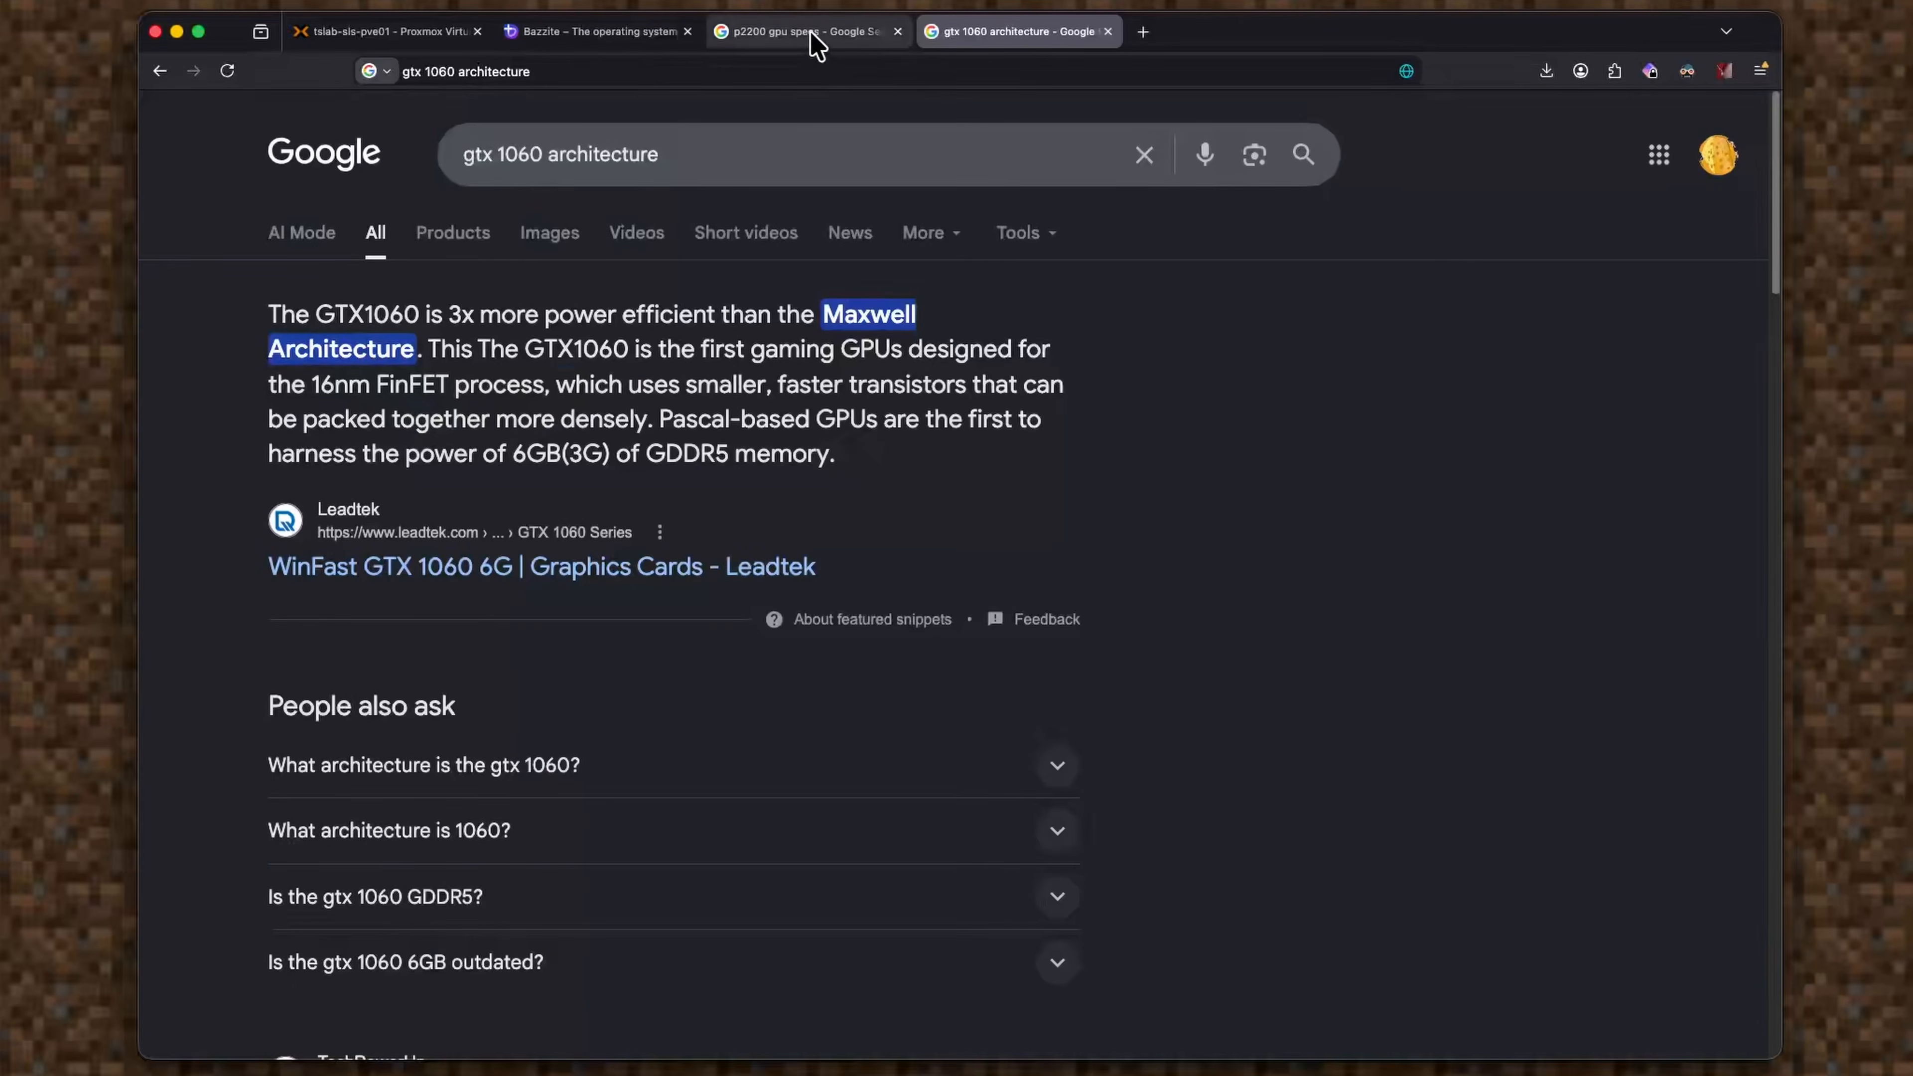
{"action": "left_click", "coordinate": [802, 31]}
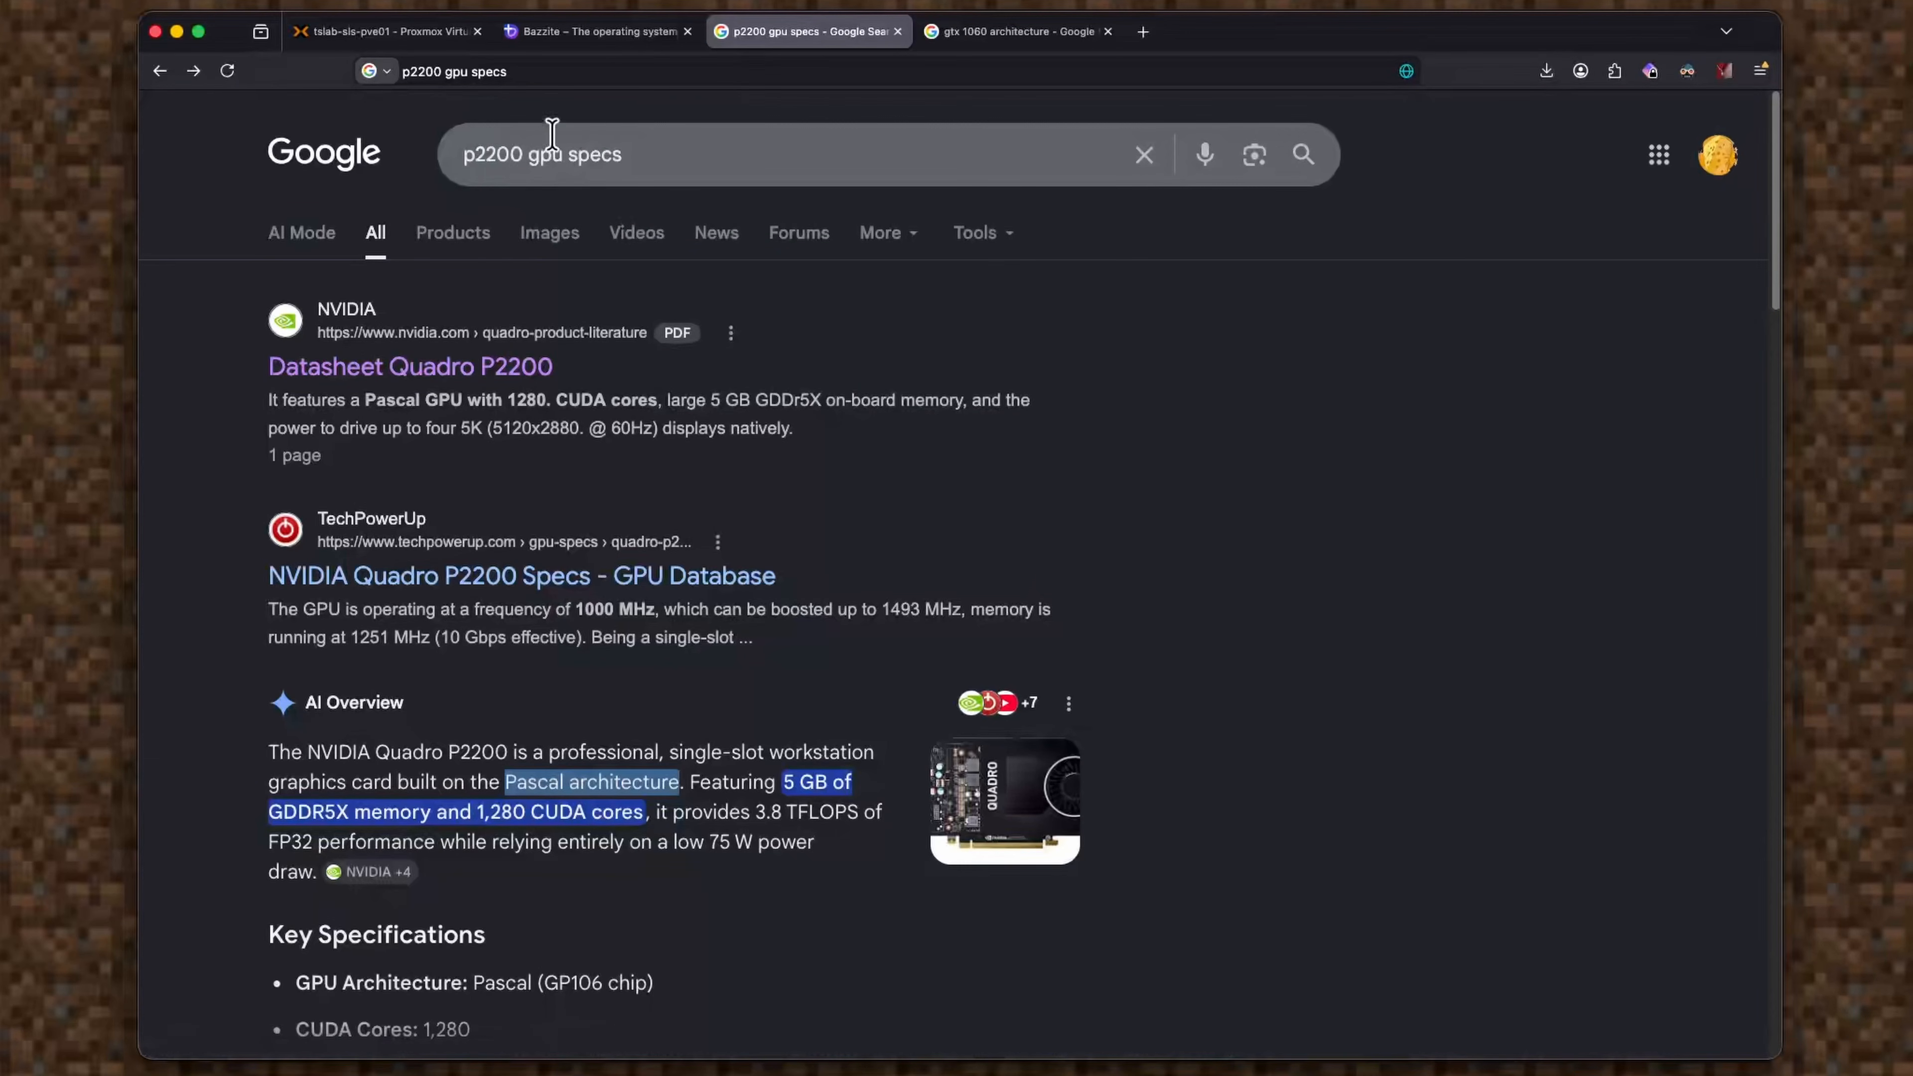
Switch the GPU vendor to Nvidia RTX / GTX 16xx and keep the KDE desktop.
{"action": "left_click", "coordinate": [614, 34]}
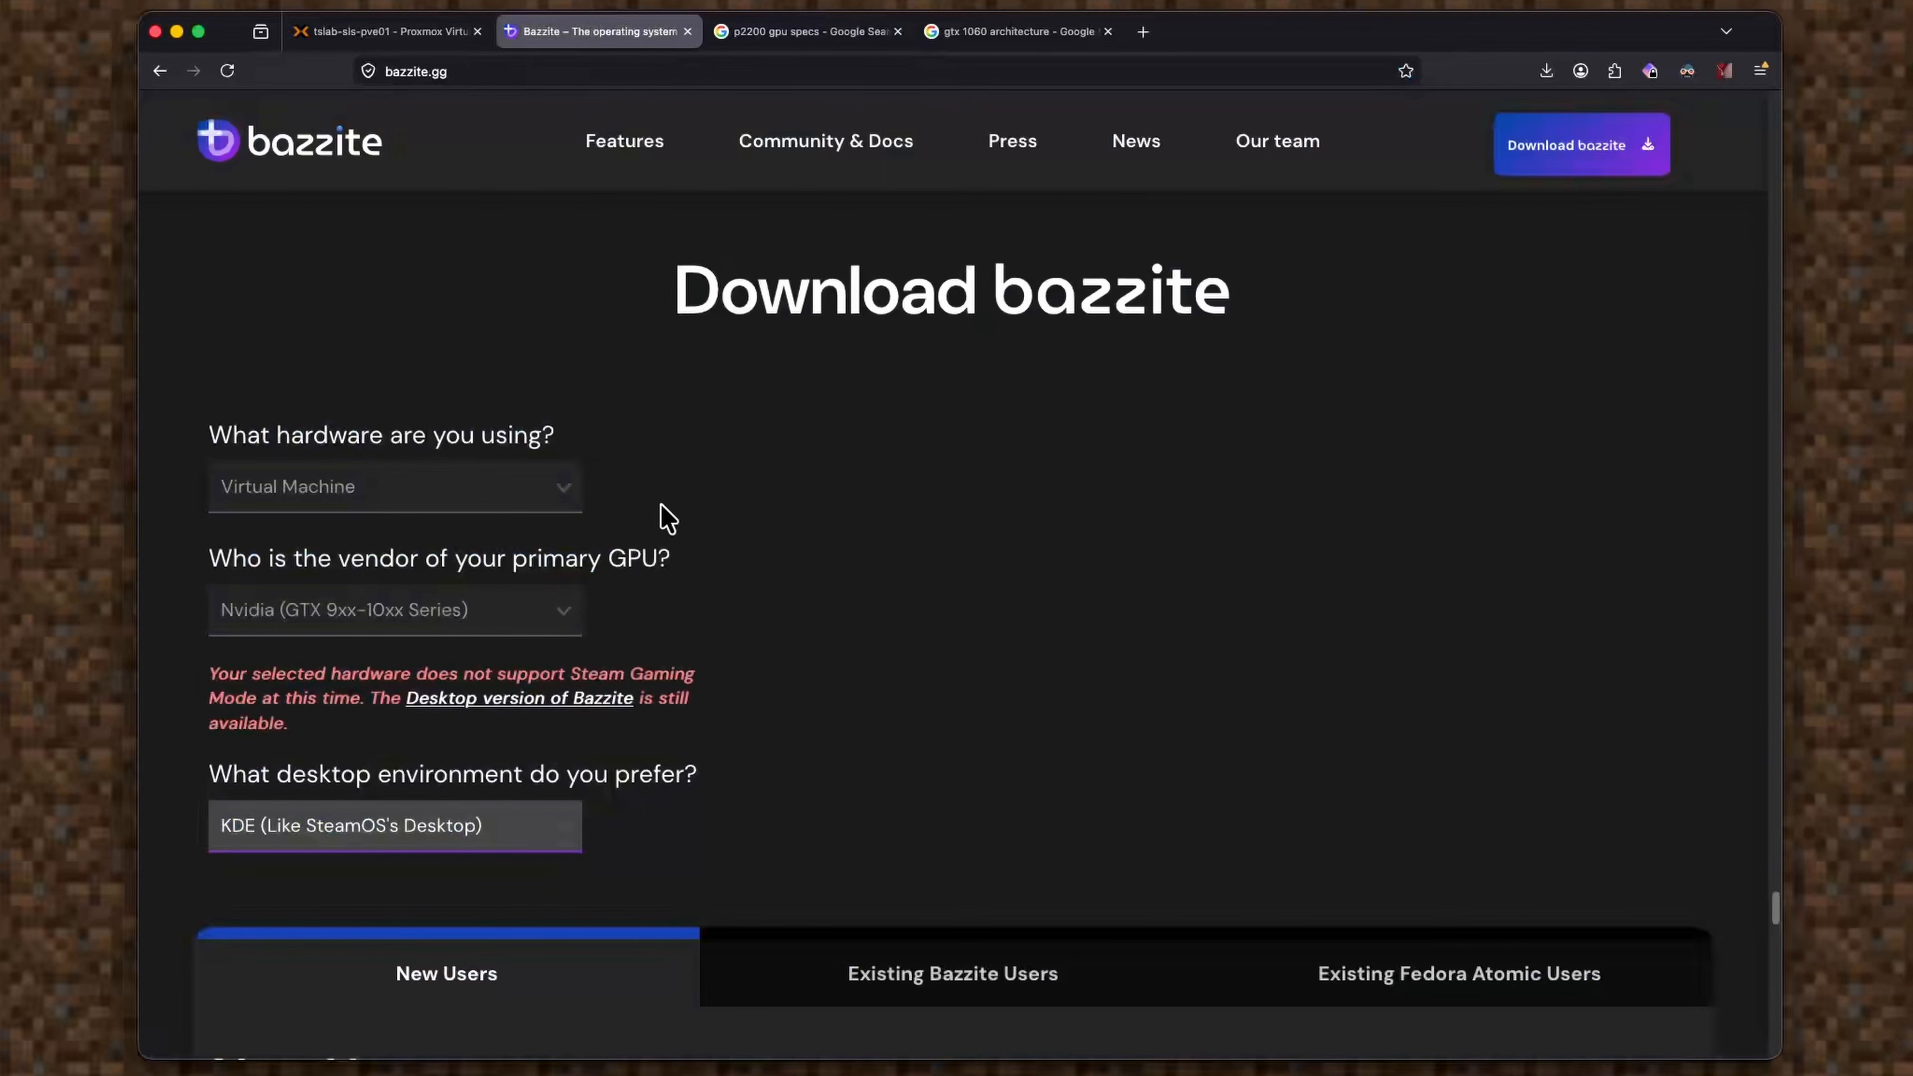
{"action": "left_click", "coordinate": [491, 612]}
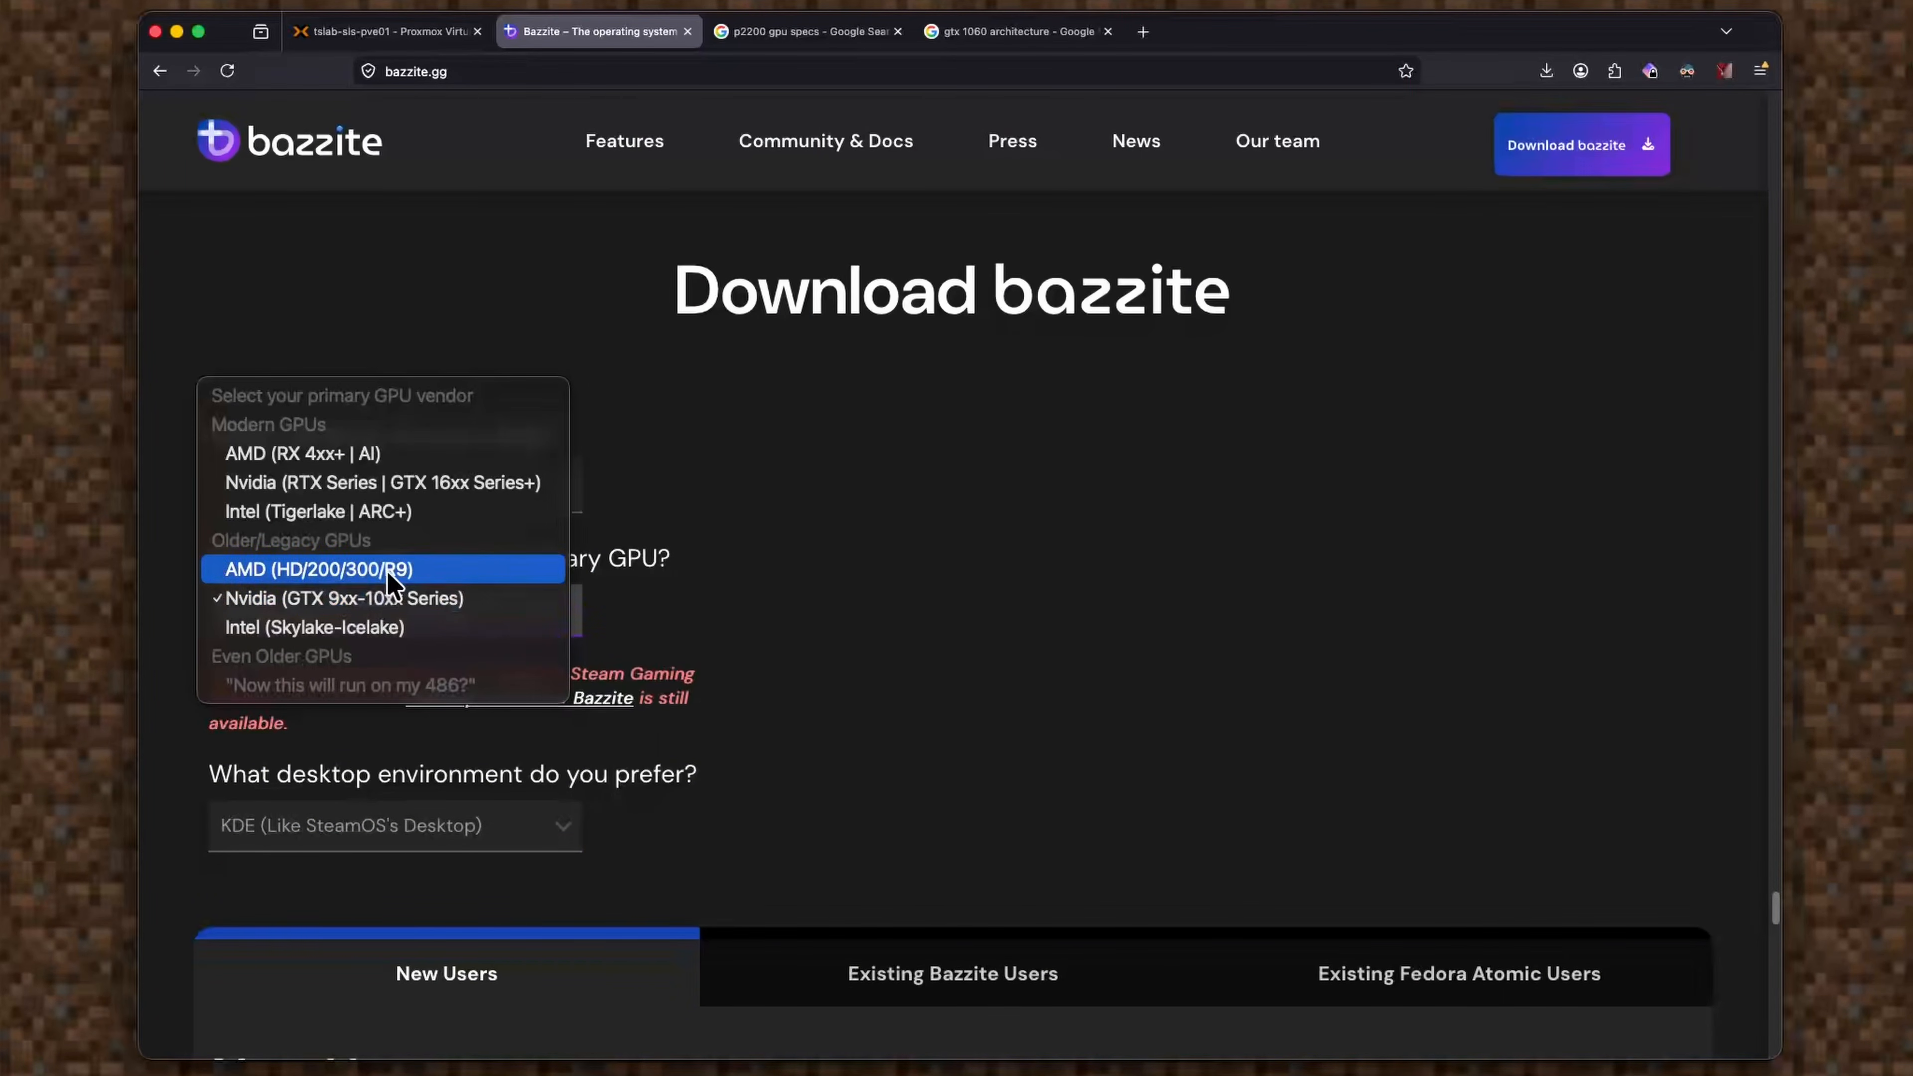
{"action": "left_click", "coordinate": [450, 483]}
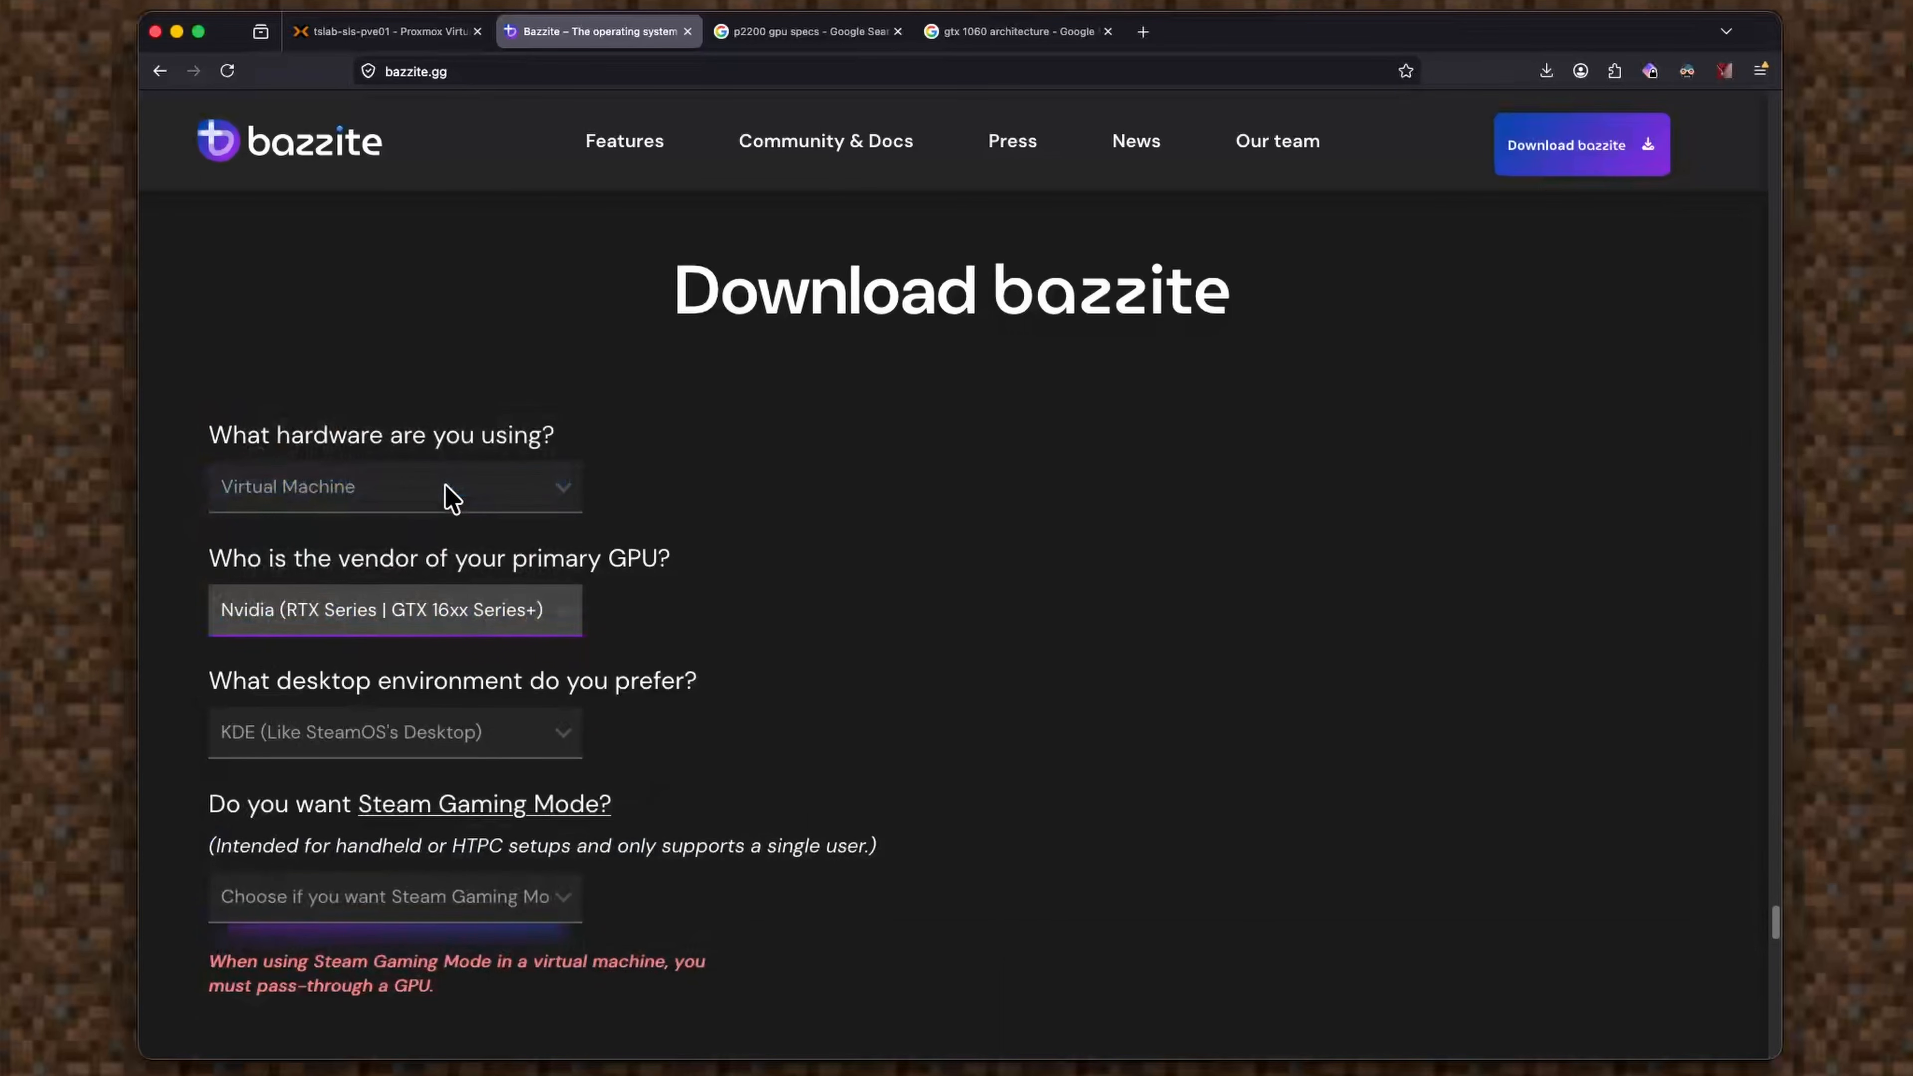
{"action": "left_click", "coordinate": [508, 742]}
{"action": "left_click", "coordinate": [502, 723]}
{"action": "scroll", "coordinate": [589, 693], "scroll_direction": "down", "scroll_amount": 2}
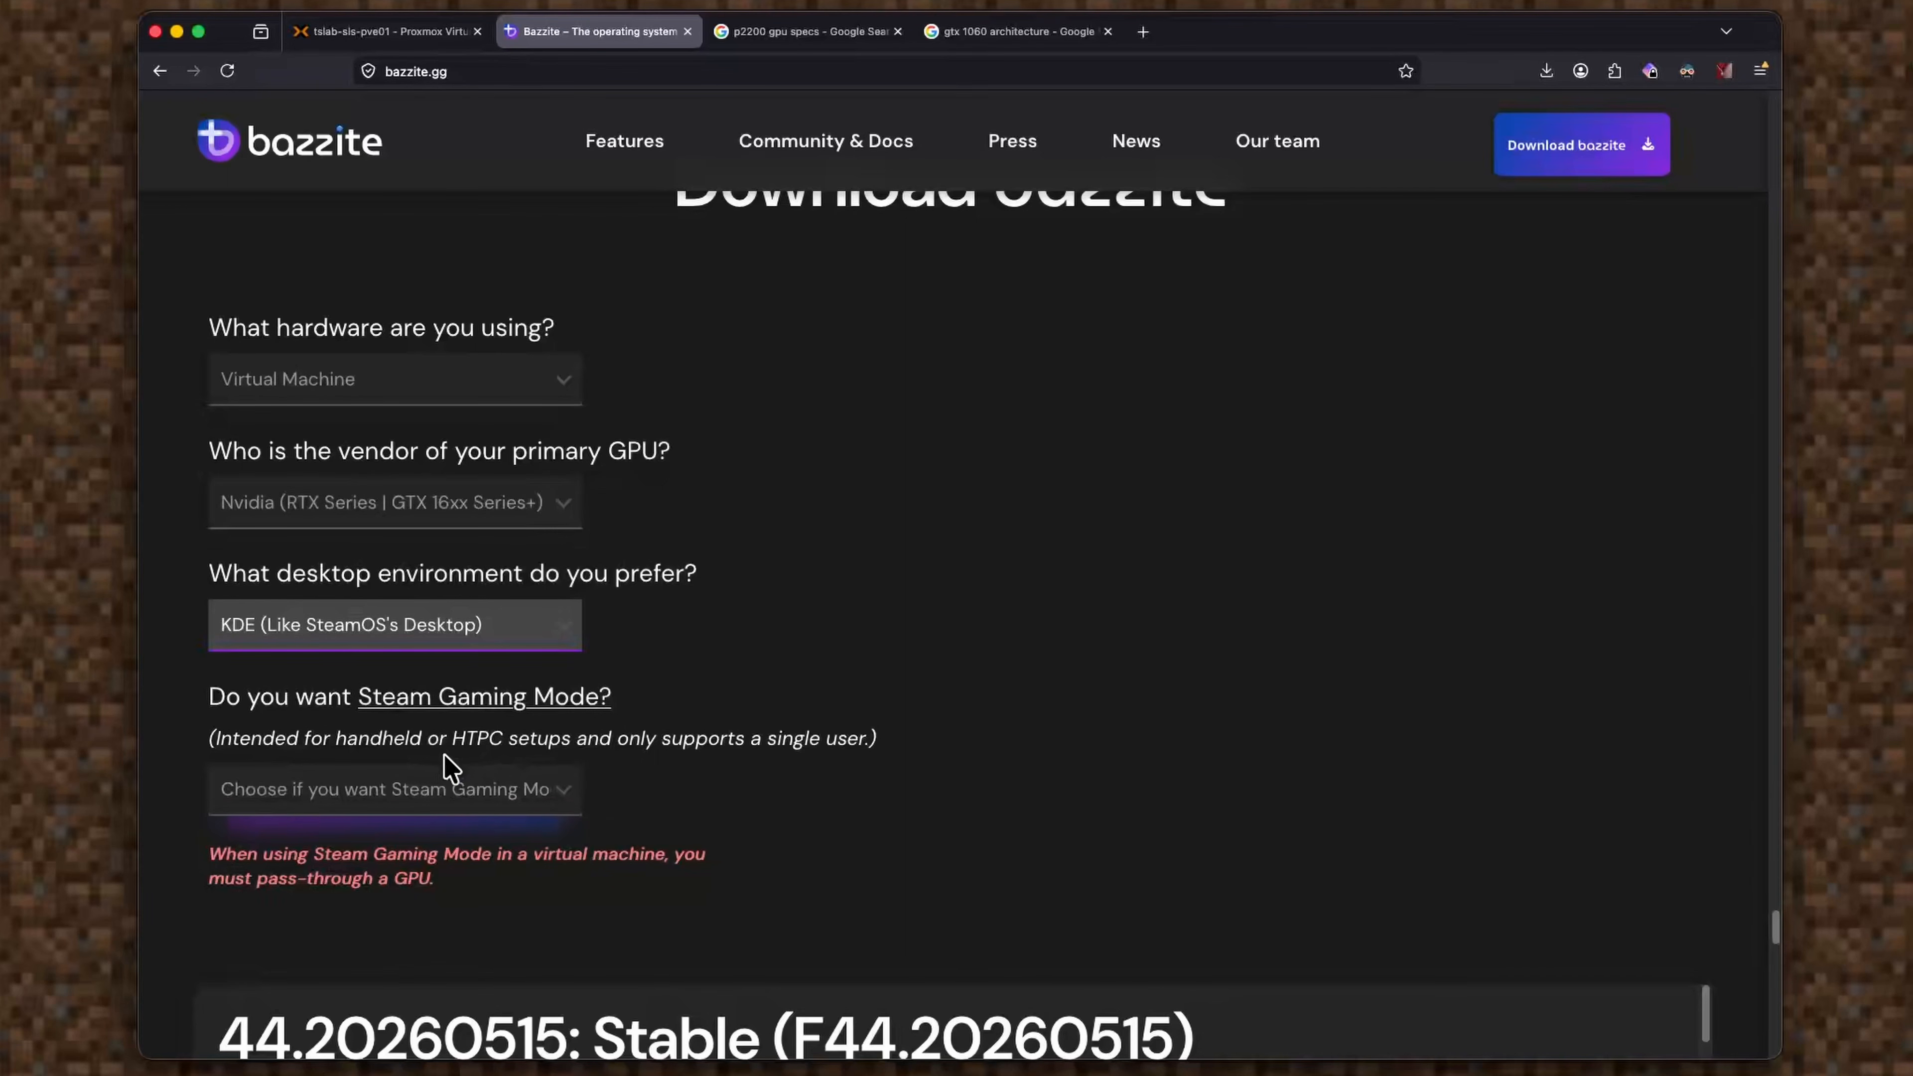
{"action": "scroll", "coordinate": [450, 767], "scroll_direction": "down", "scroll_amount": 4}
Set Steam Gaming Mode to No, using a traditional desktop instead.
{"action": "left_click", "coordinate": [473, 582]}
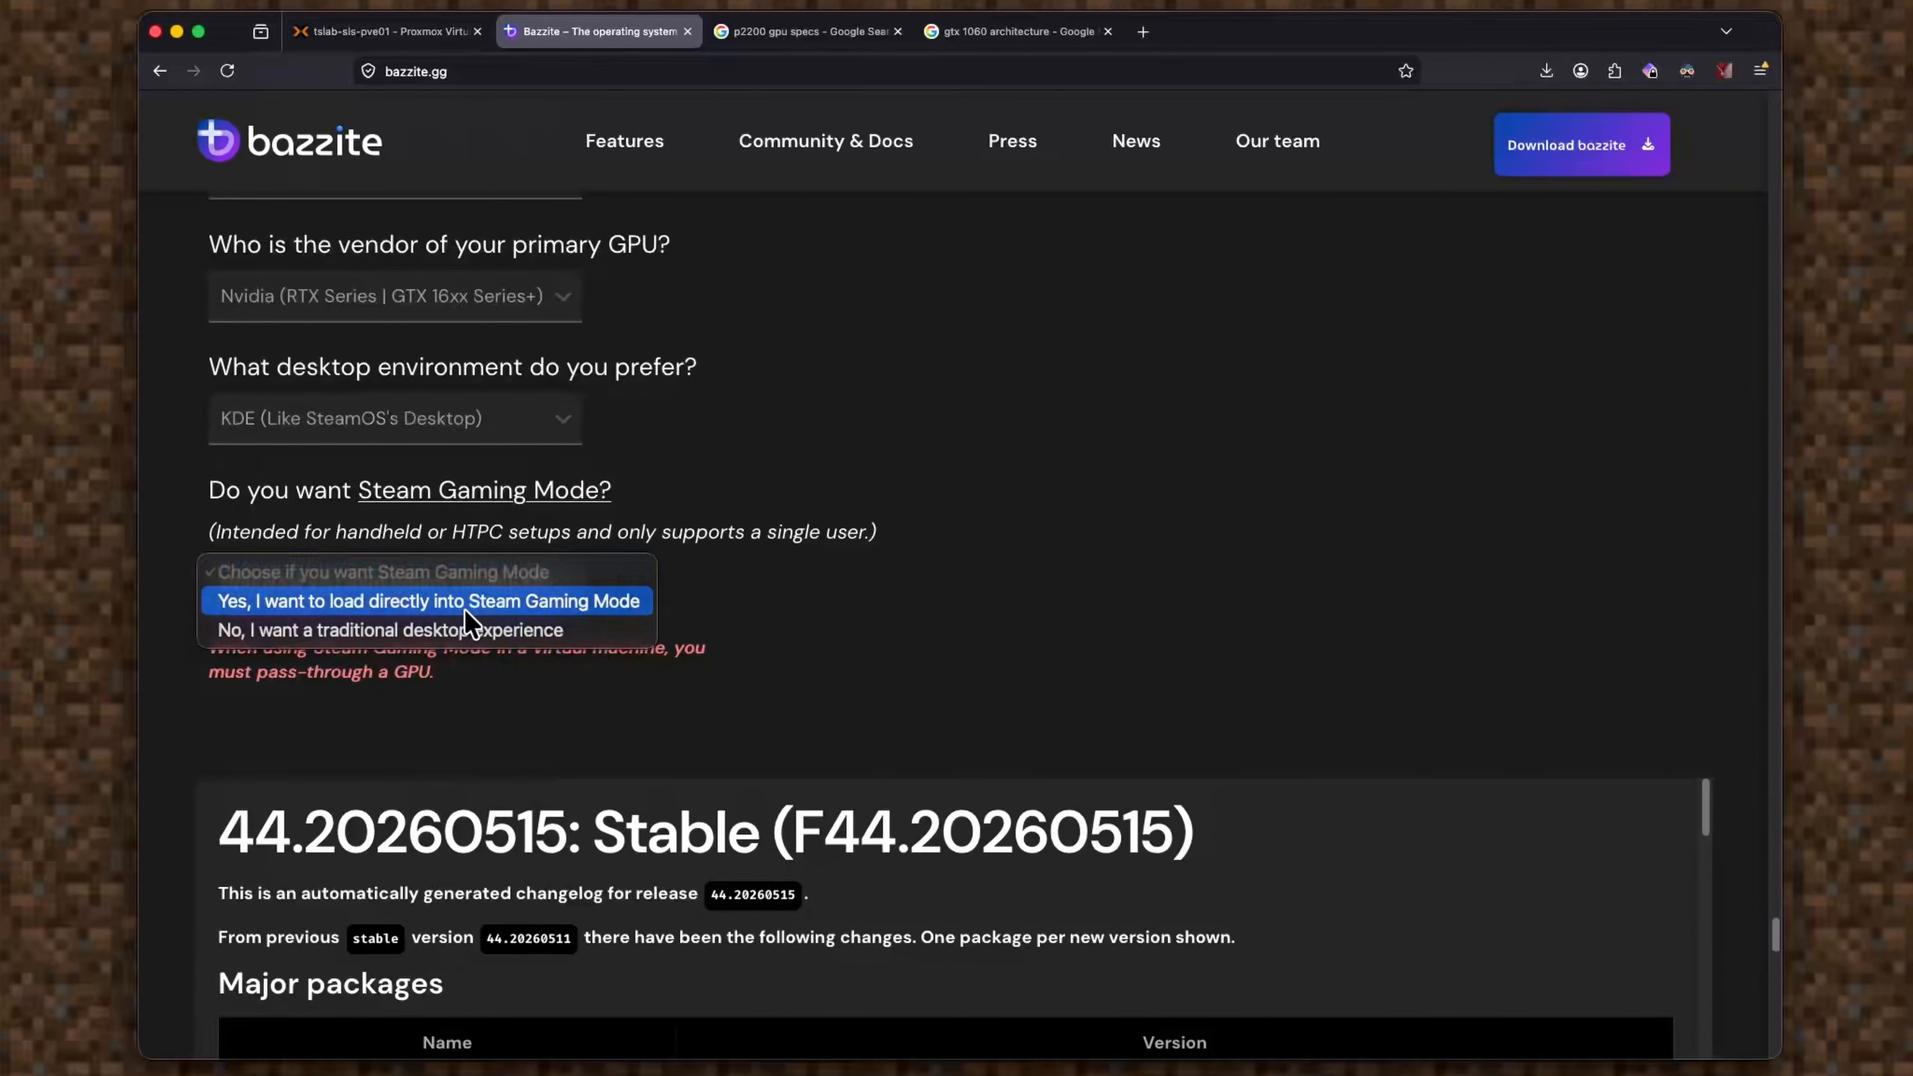
{"action": "left_click", "coordinate": [512, 602]}
{"action": "scroll", "coordinate": [565, 758], "scroll_direction": "down", "scroll_amount": 2}
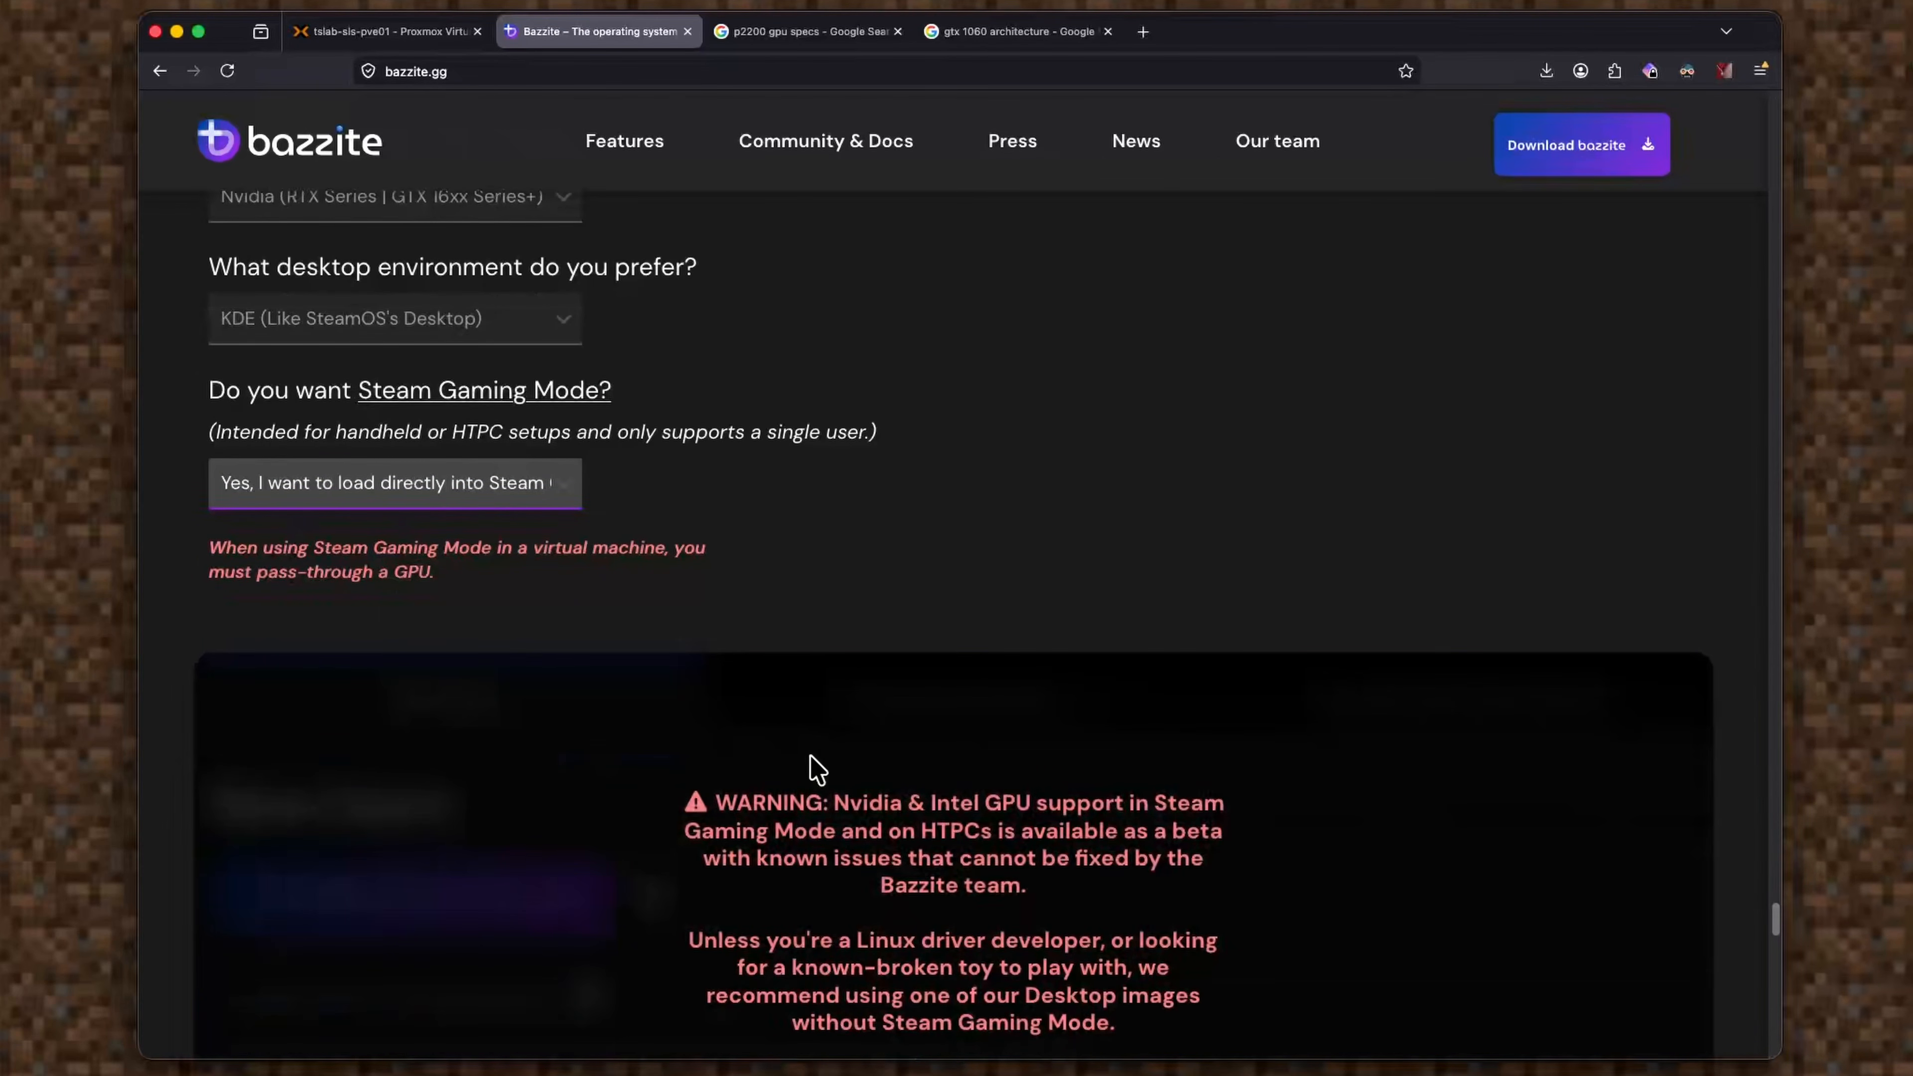
{"action": "scroll", "coordinate": [904, 769], "scroll_direction": "down", "scroll_amount": 1}
{"action": "scroll", "coordinate": [1119, 782], "scroll_direction": "down", "scroll_amount": 2}
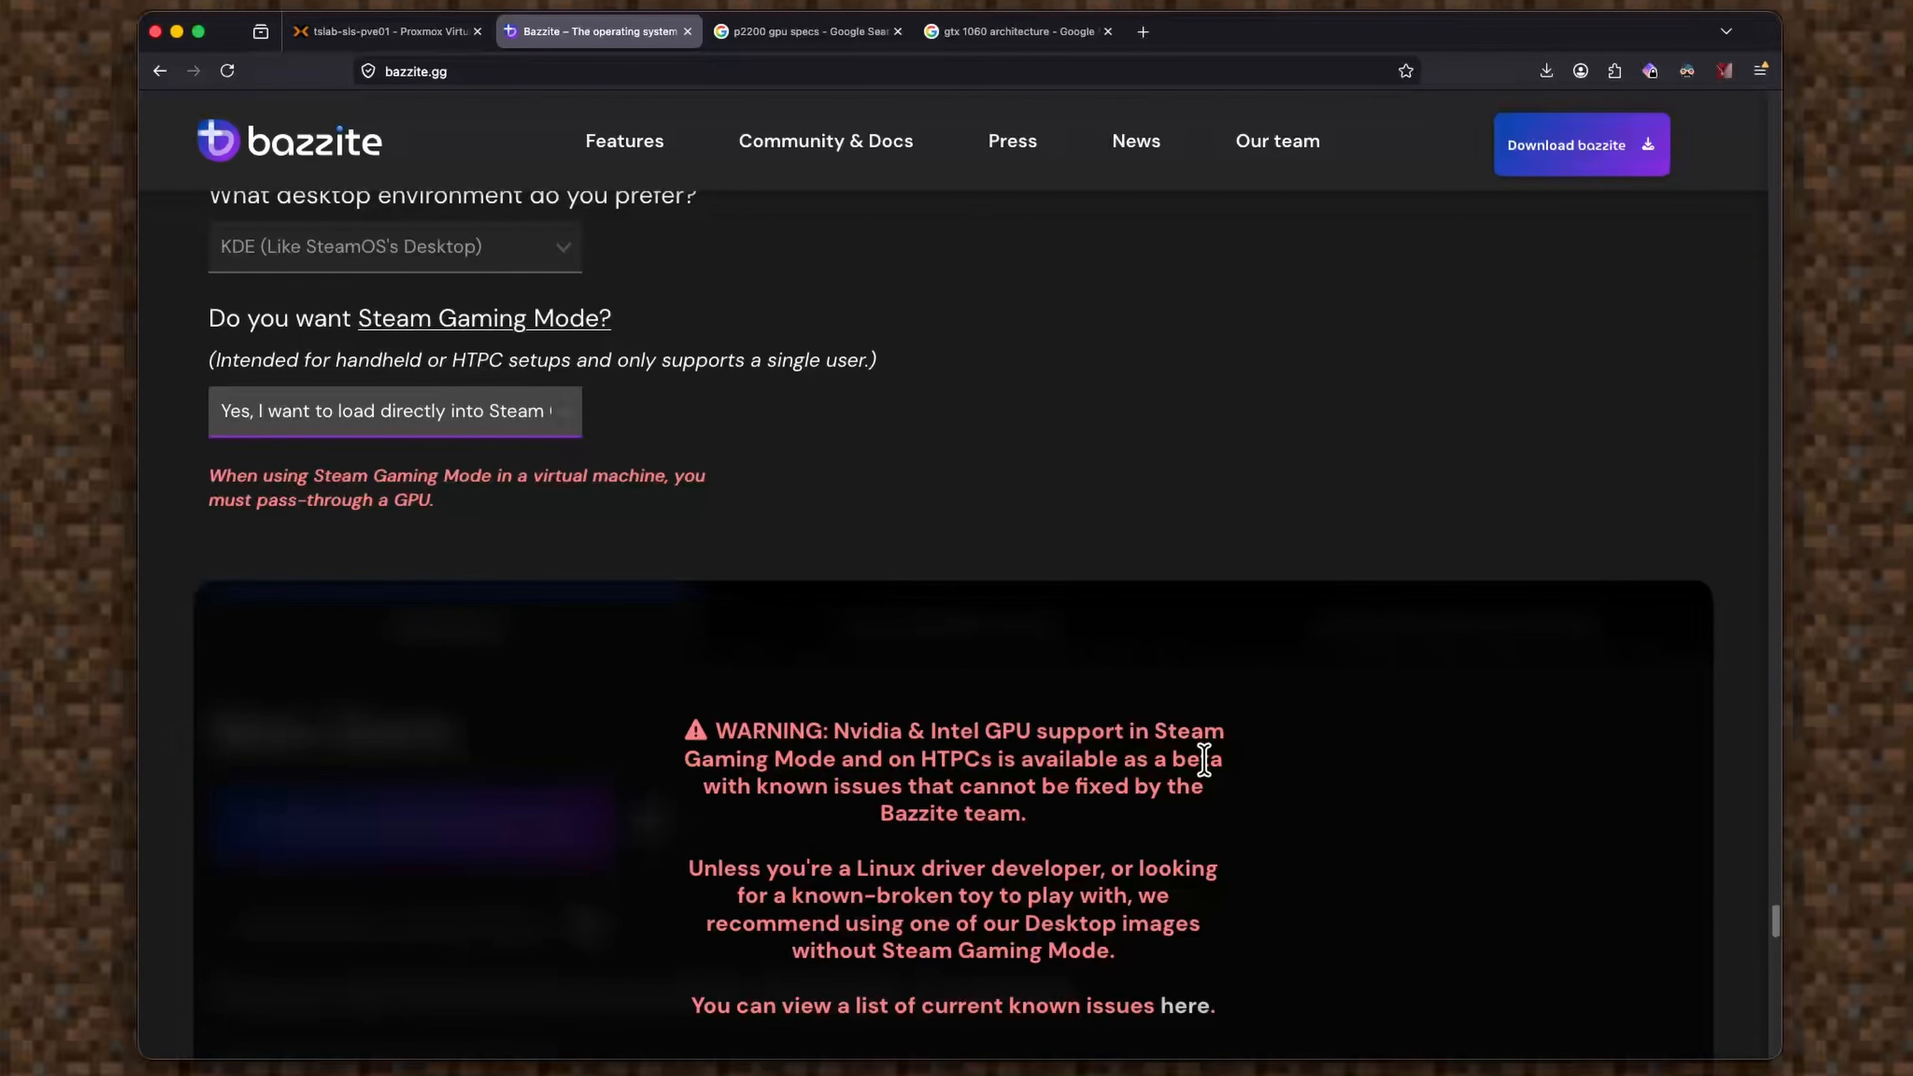
{"action": "scroll", "coordinate": [883, 743], "scroll_direction": "up", "scroll_amount": 1}
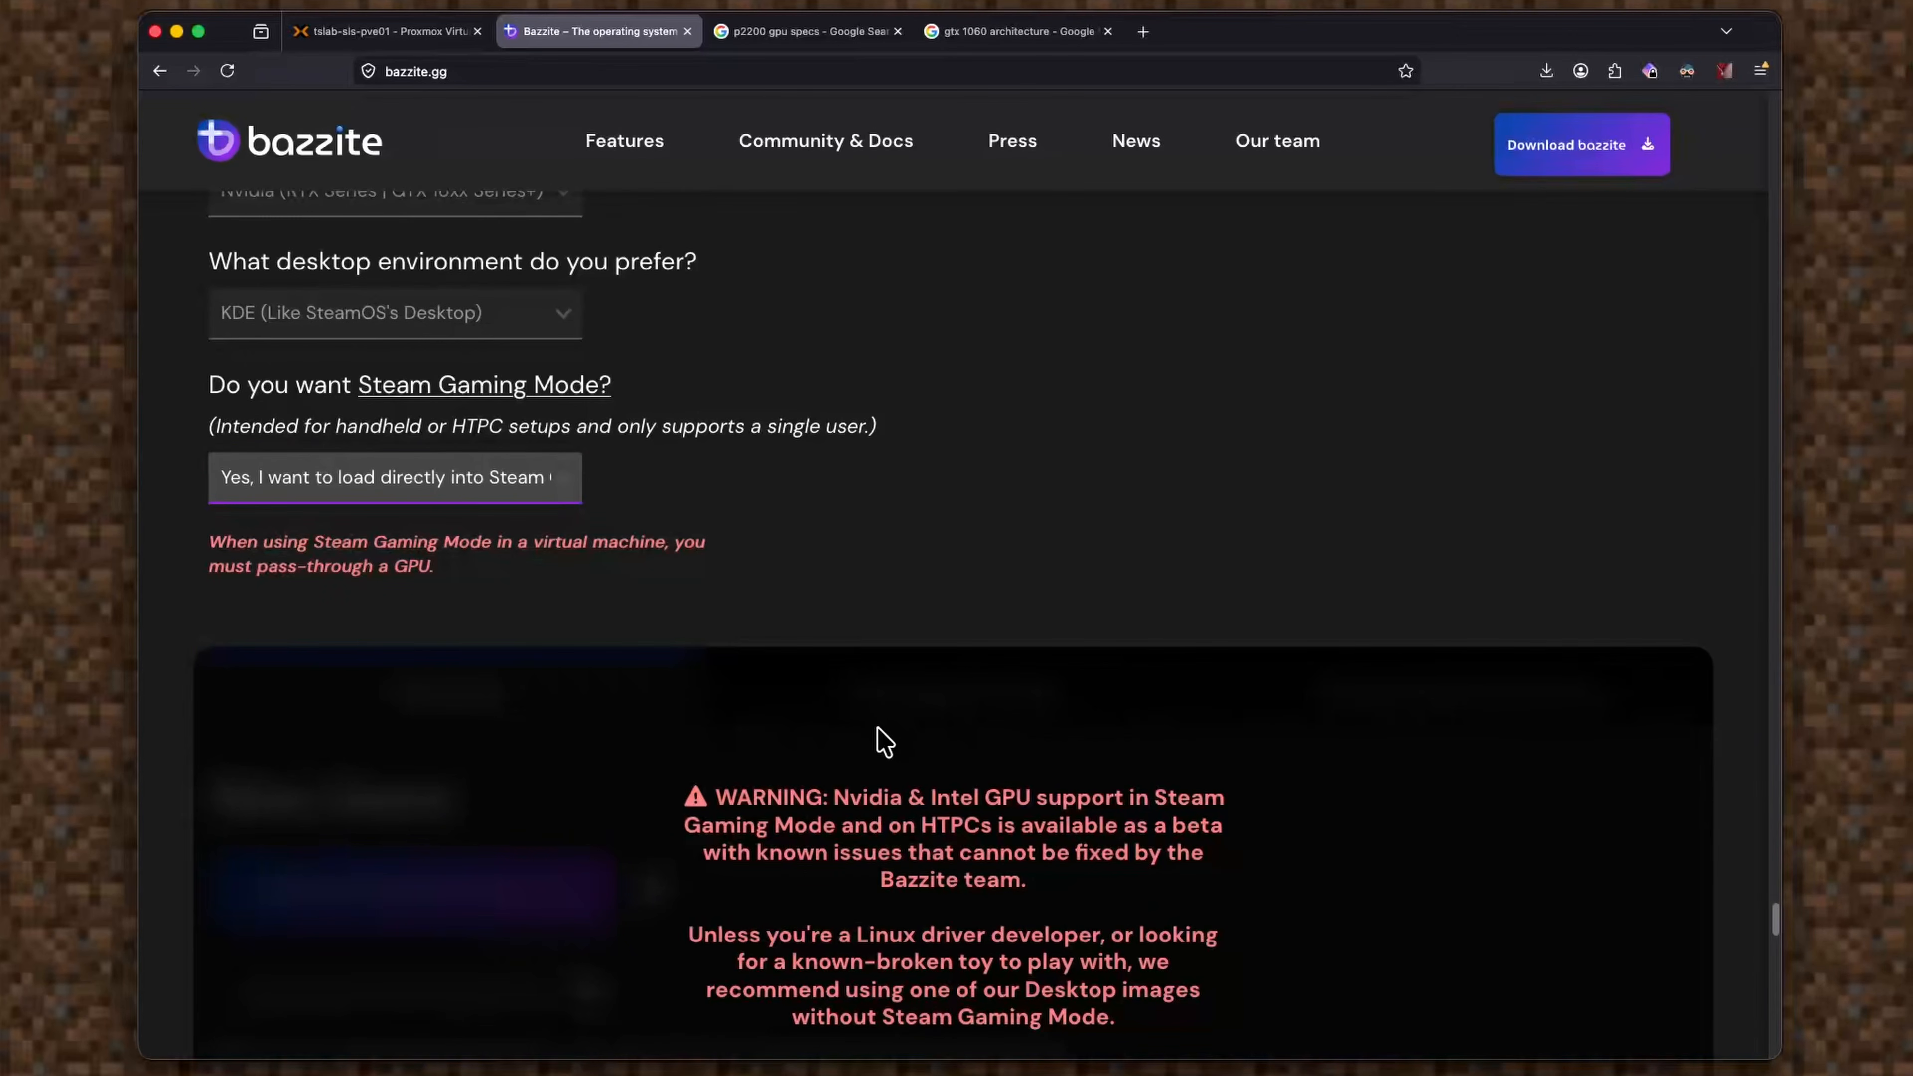
{"action": "left_click", "coordinate": [414, 482]}
{"action": "left_click", "coordinate": [399, 497]}
Copy the bazzite-nvidia-open ISO download link.
{"action": "scroll", "coordinate": [678, 788], "scroll_direction": "down", "scroll_amount": 2}
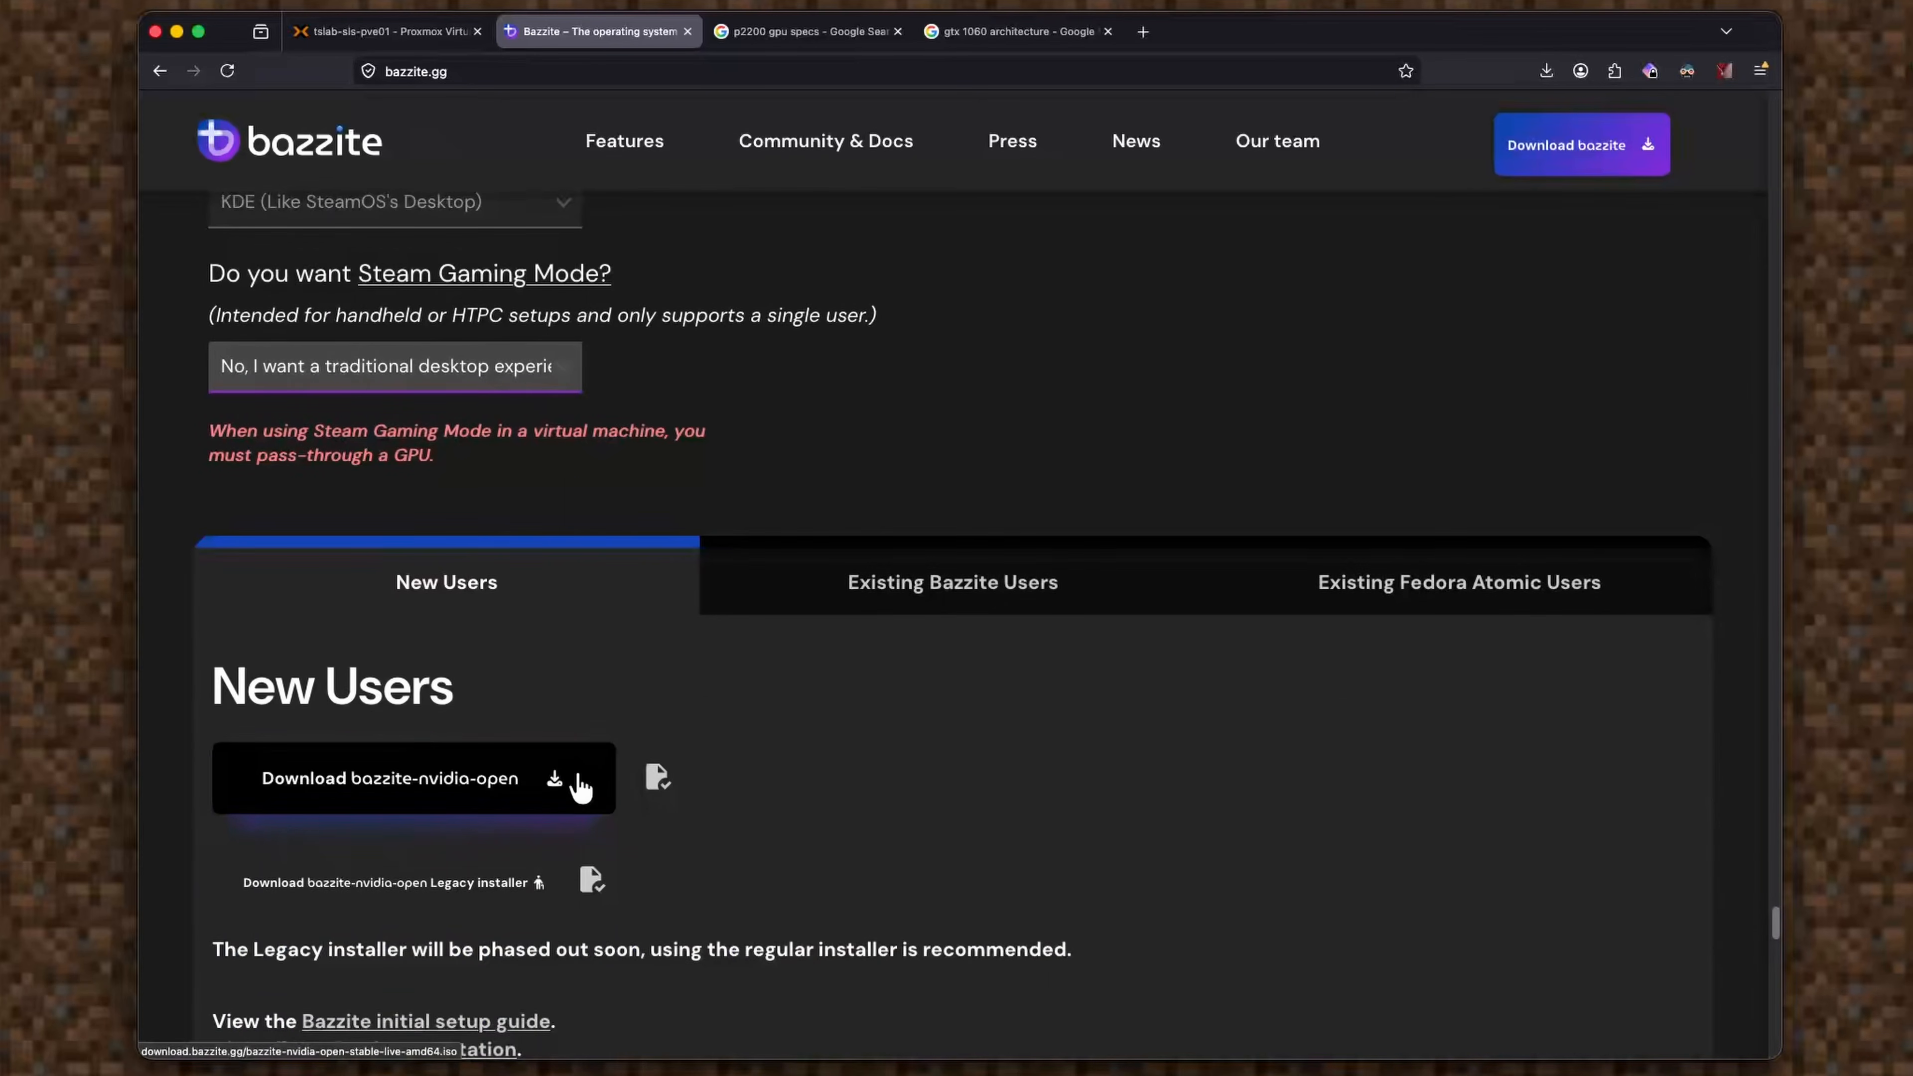
{"action": "scroll", "coordinate": [580, 788], "scroll_direction": "down", "scroll_amount": 1}
{"action": "left_click", "coordinate": [568, 723]}
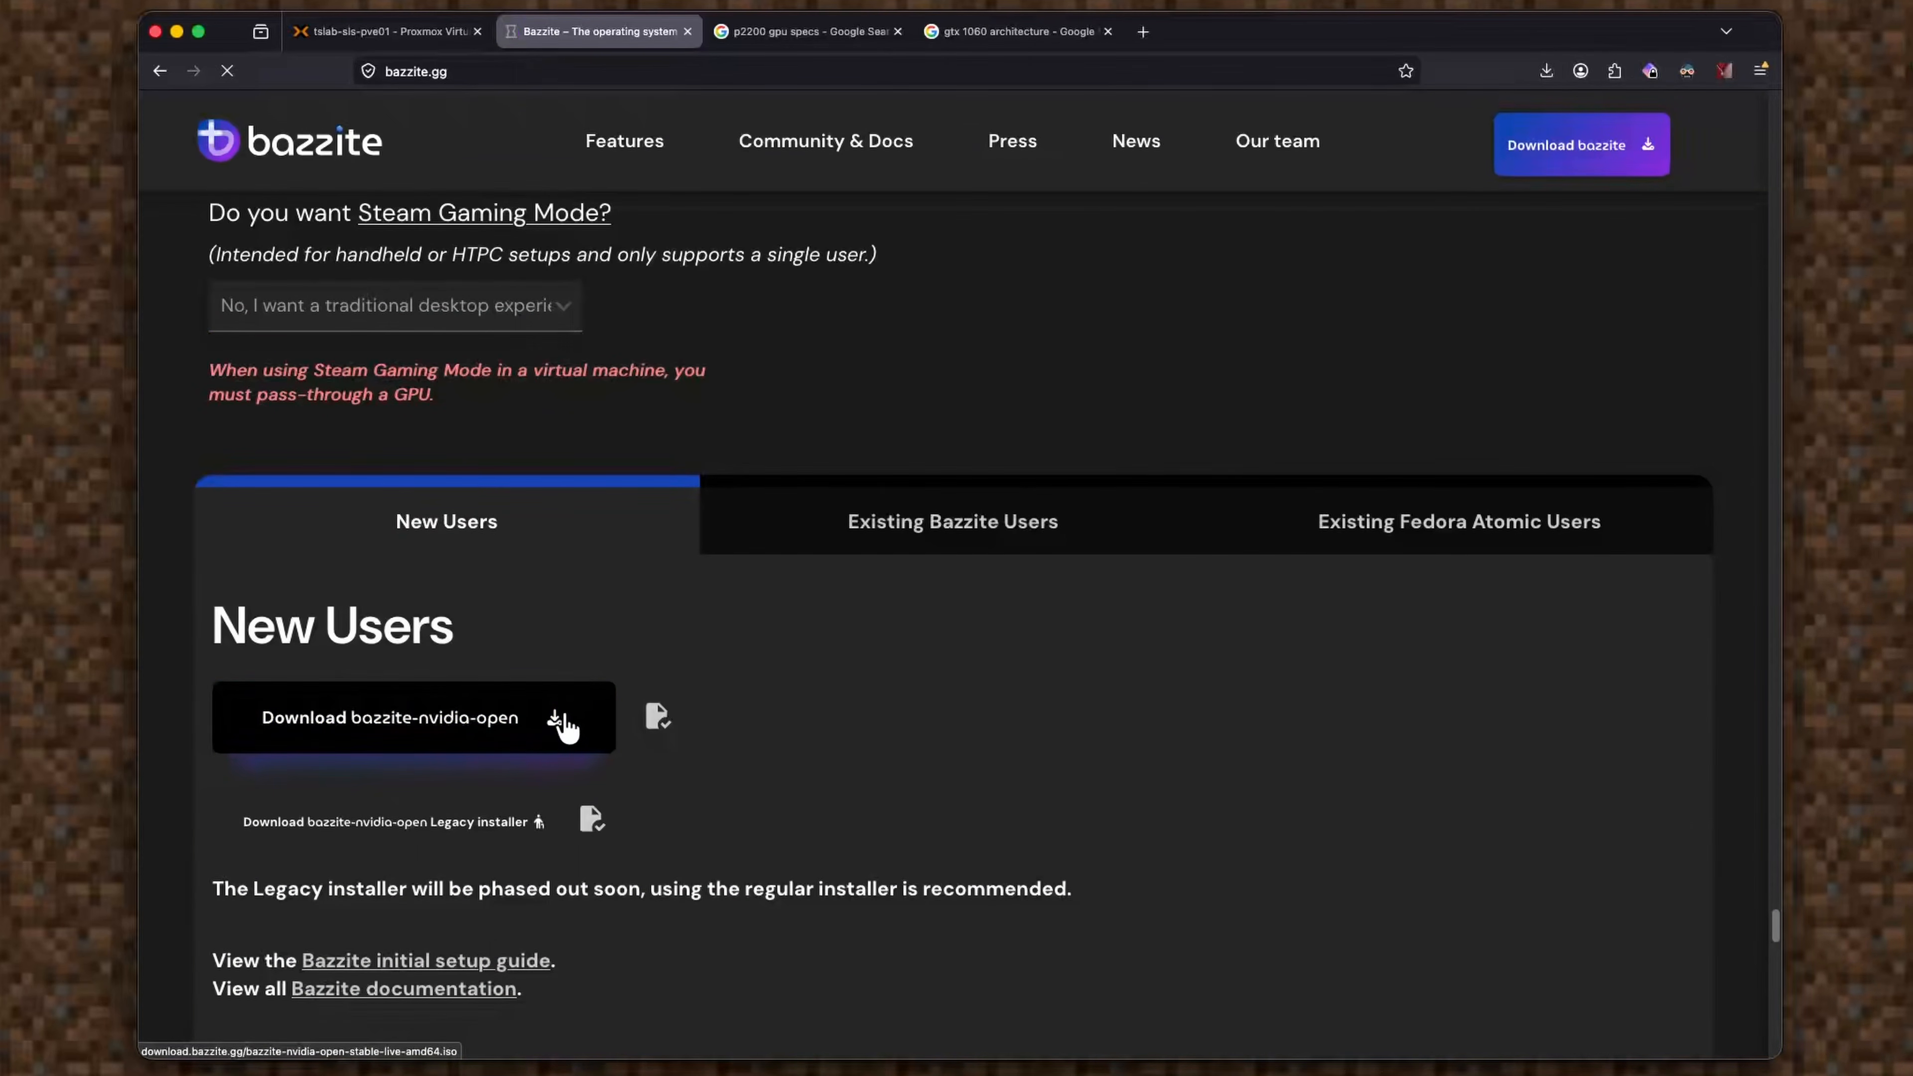
{"action": "right_click", "coordinate": [578, 710]}
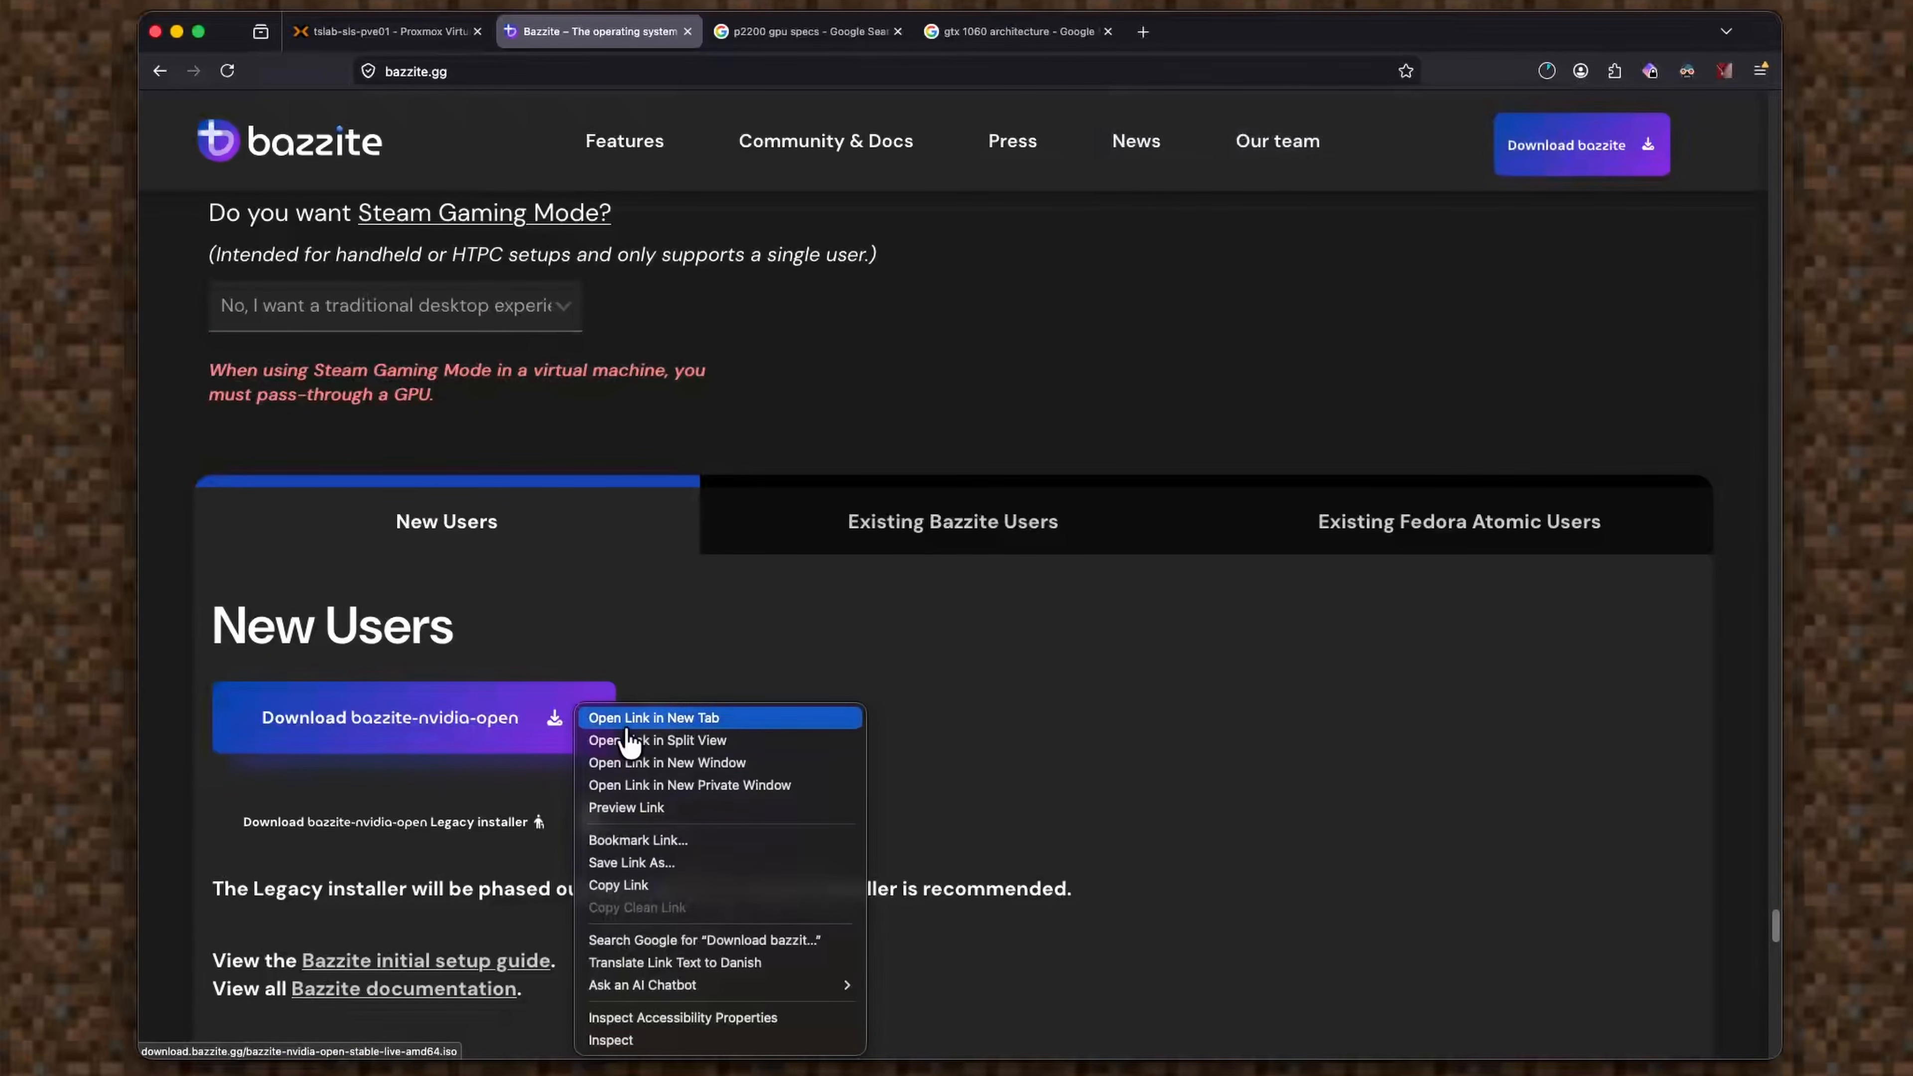
{"action": "left_click", "coordinate": [705, 889]}
Download bazzite-nvidia-open-stable-live-amd64.iso into local storage from the copied URL.
{"action": "left_click", "coordinate": [384, 31]}
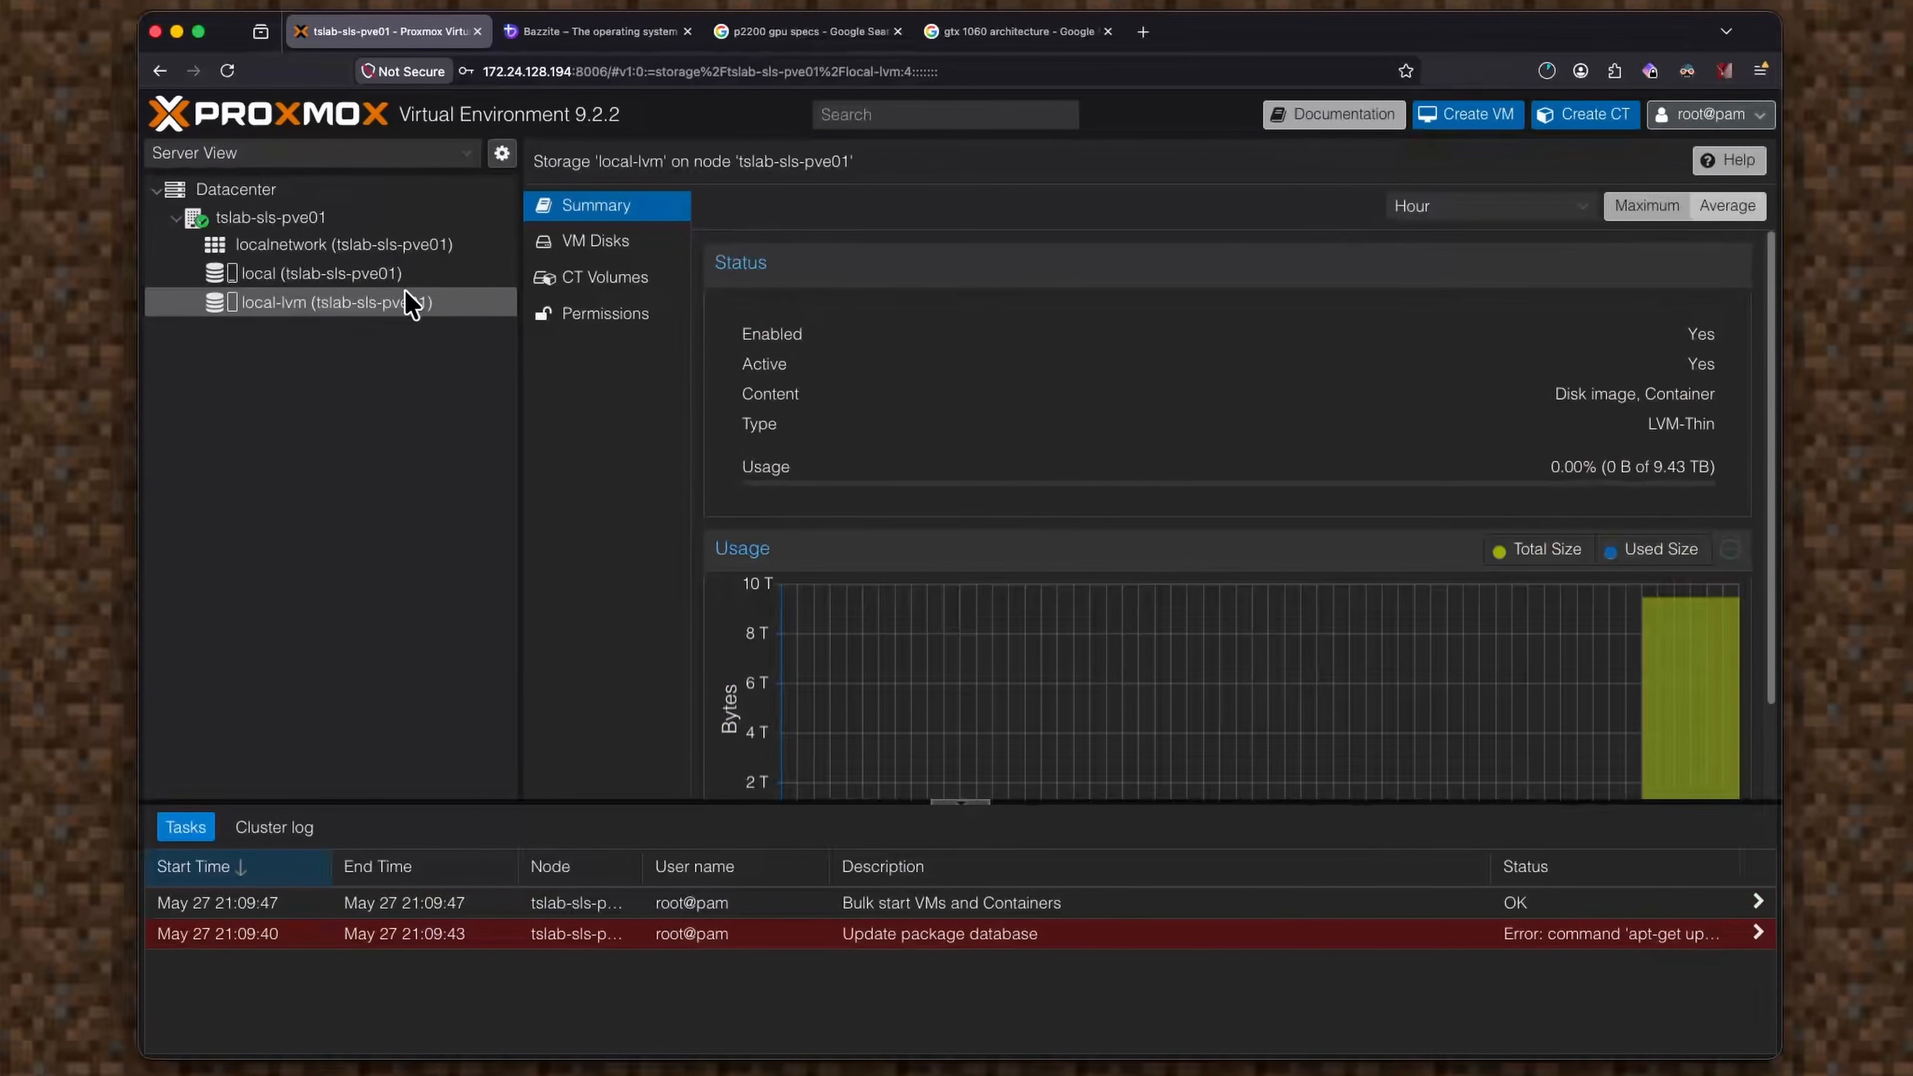
{"action": "left_click", "coordinate": [376, 273]}
{"action": "left_click", "coordinate": [605, 278]}
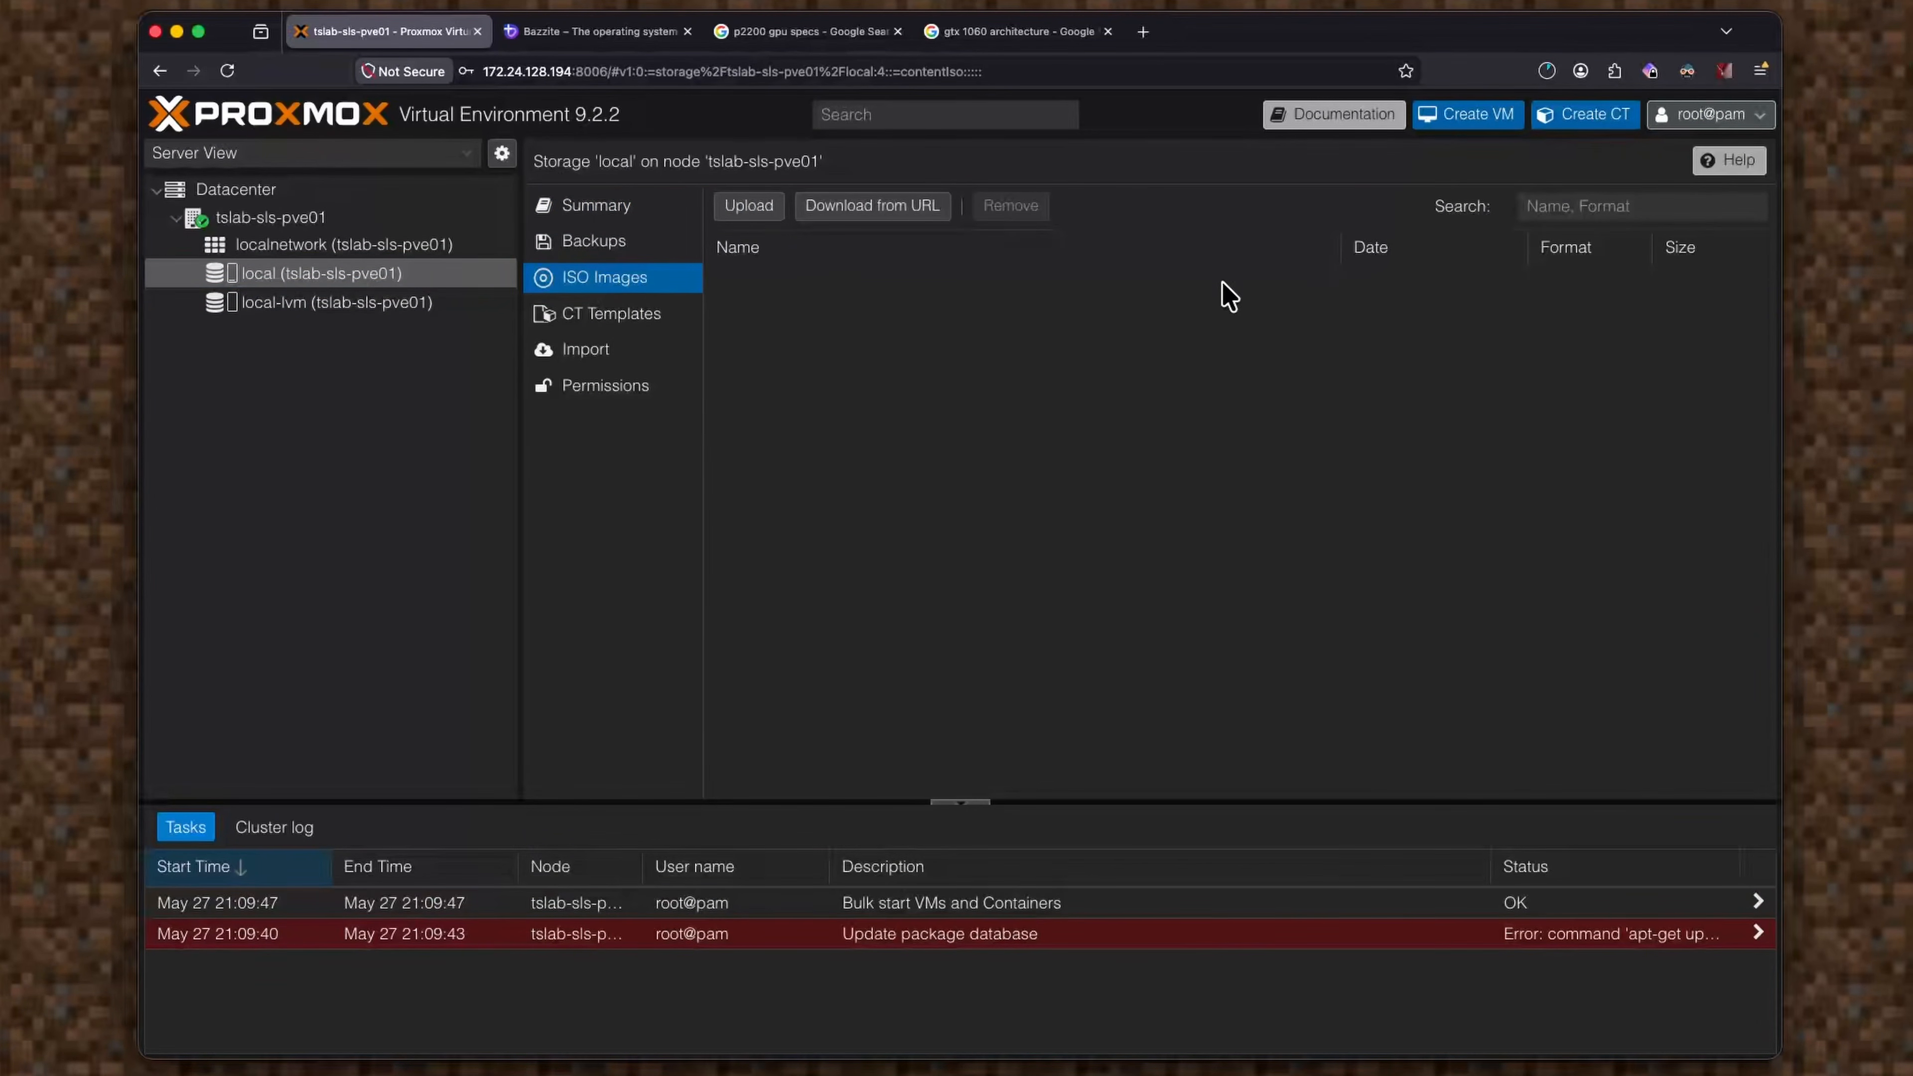
{"action": "left_click", "coordinate": [874, 211]}
{"action": "type", "text": "https://download.bazzite.gg/bazzite-nvidia-open-stable-live-amd64.iso"}
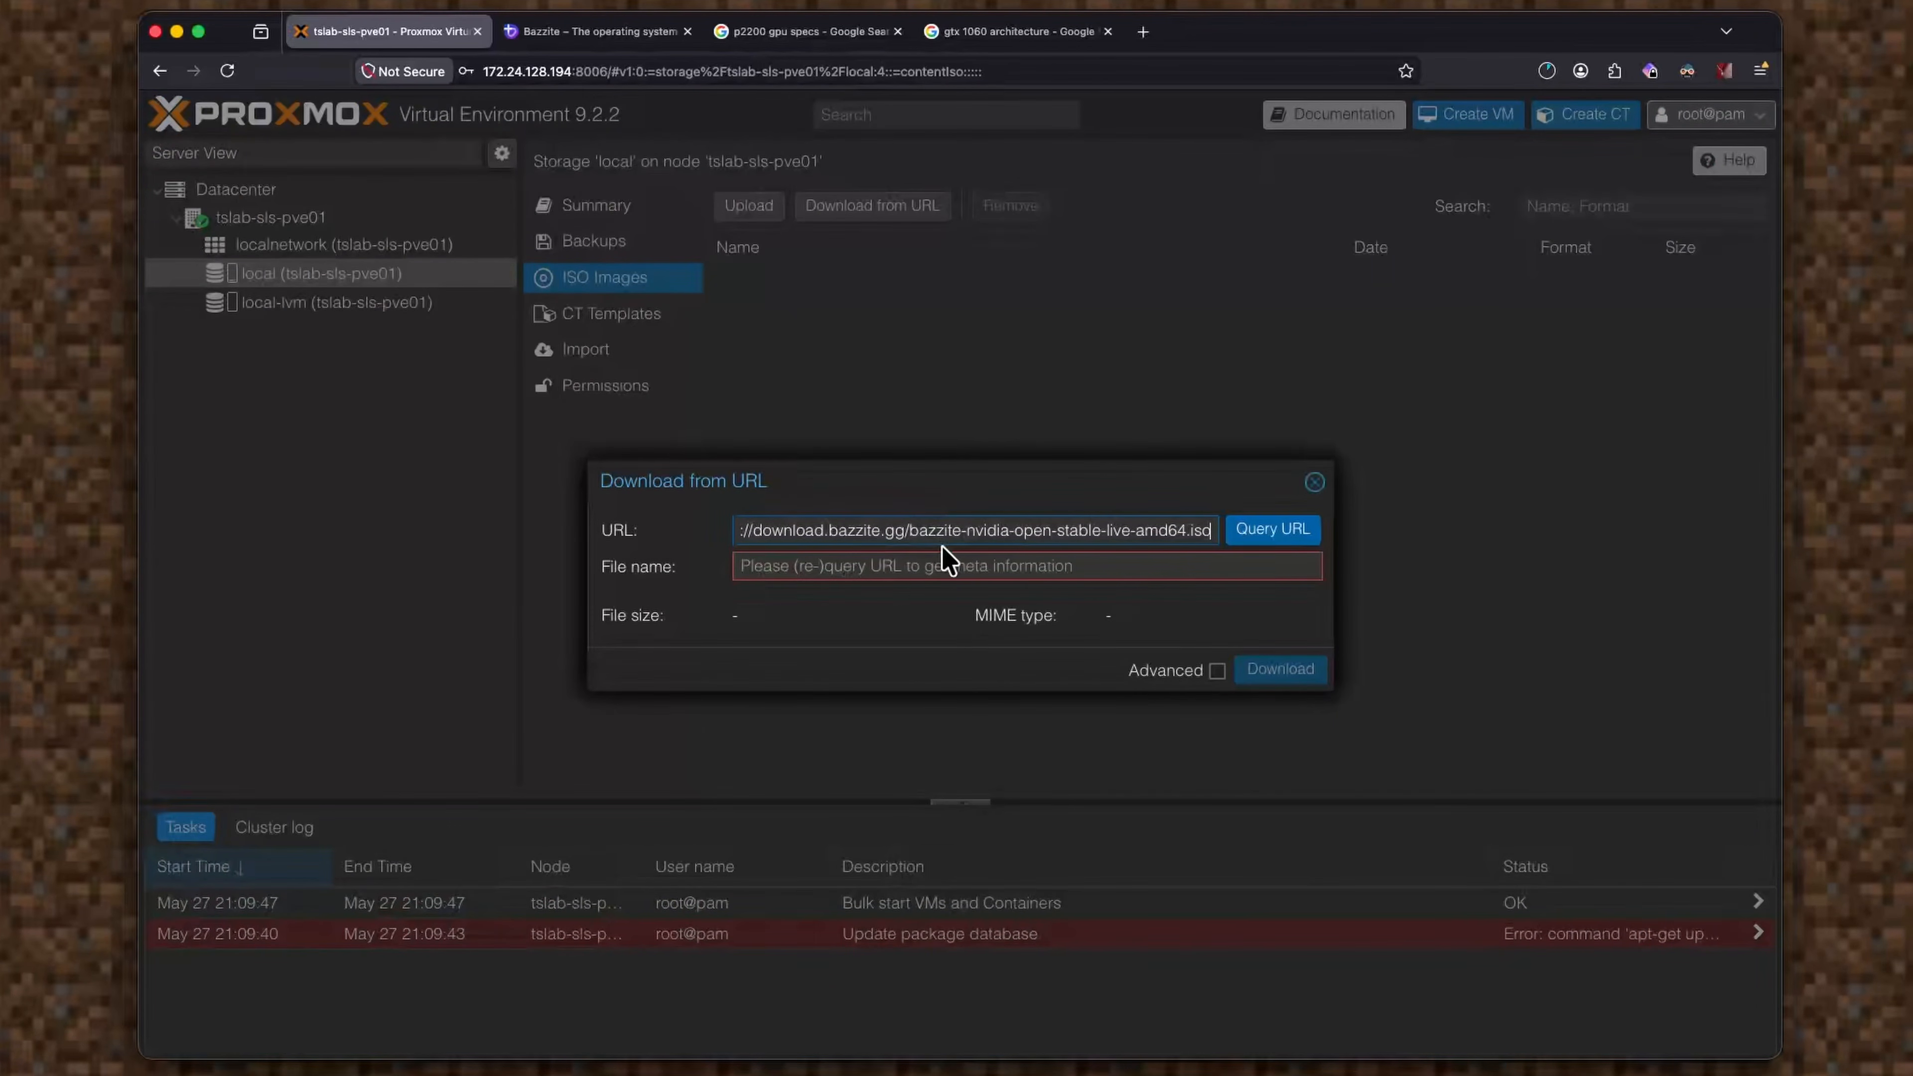
{"action": "left_click", "coordinate": [1300, 543]}
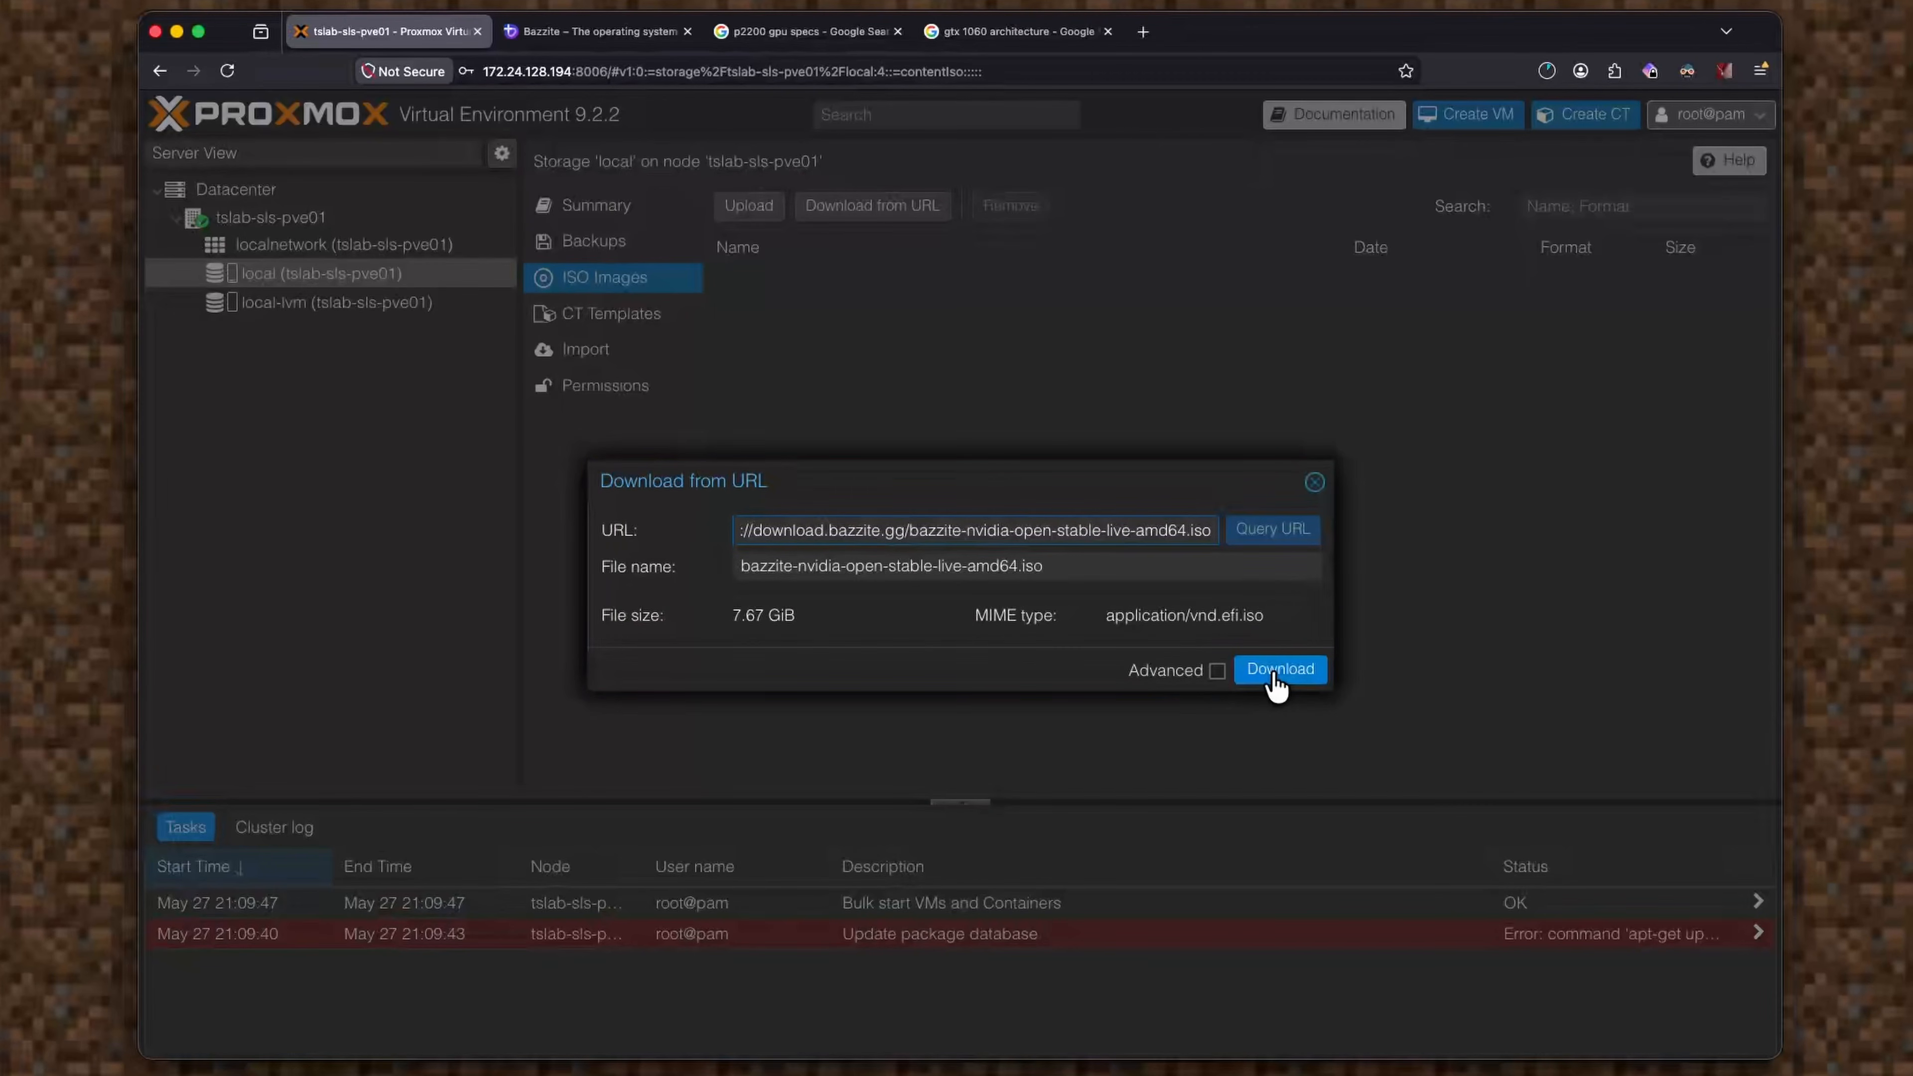
{"action": "left_click", "coordinate": [1279, 682]}
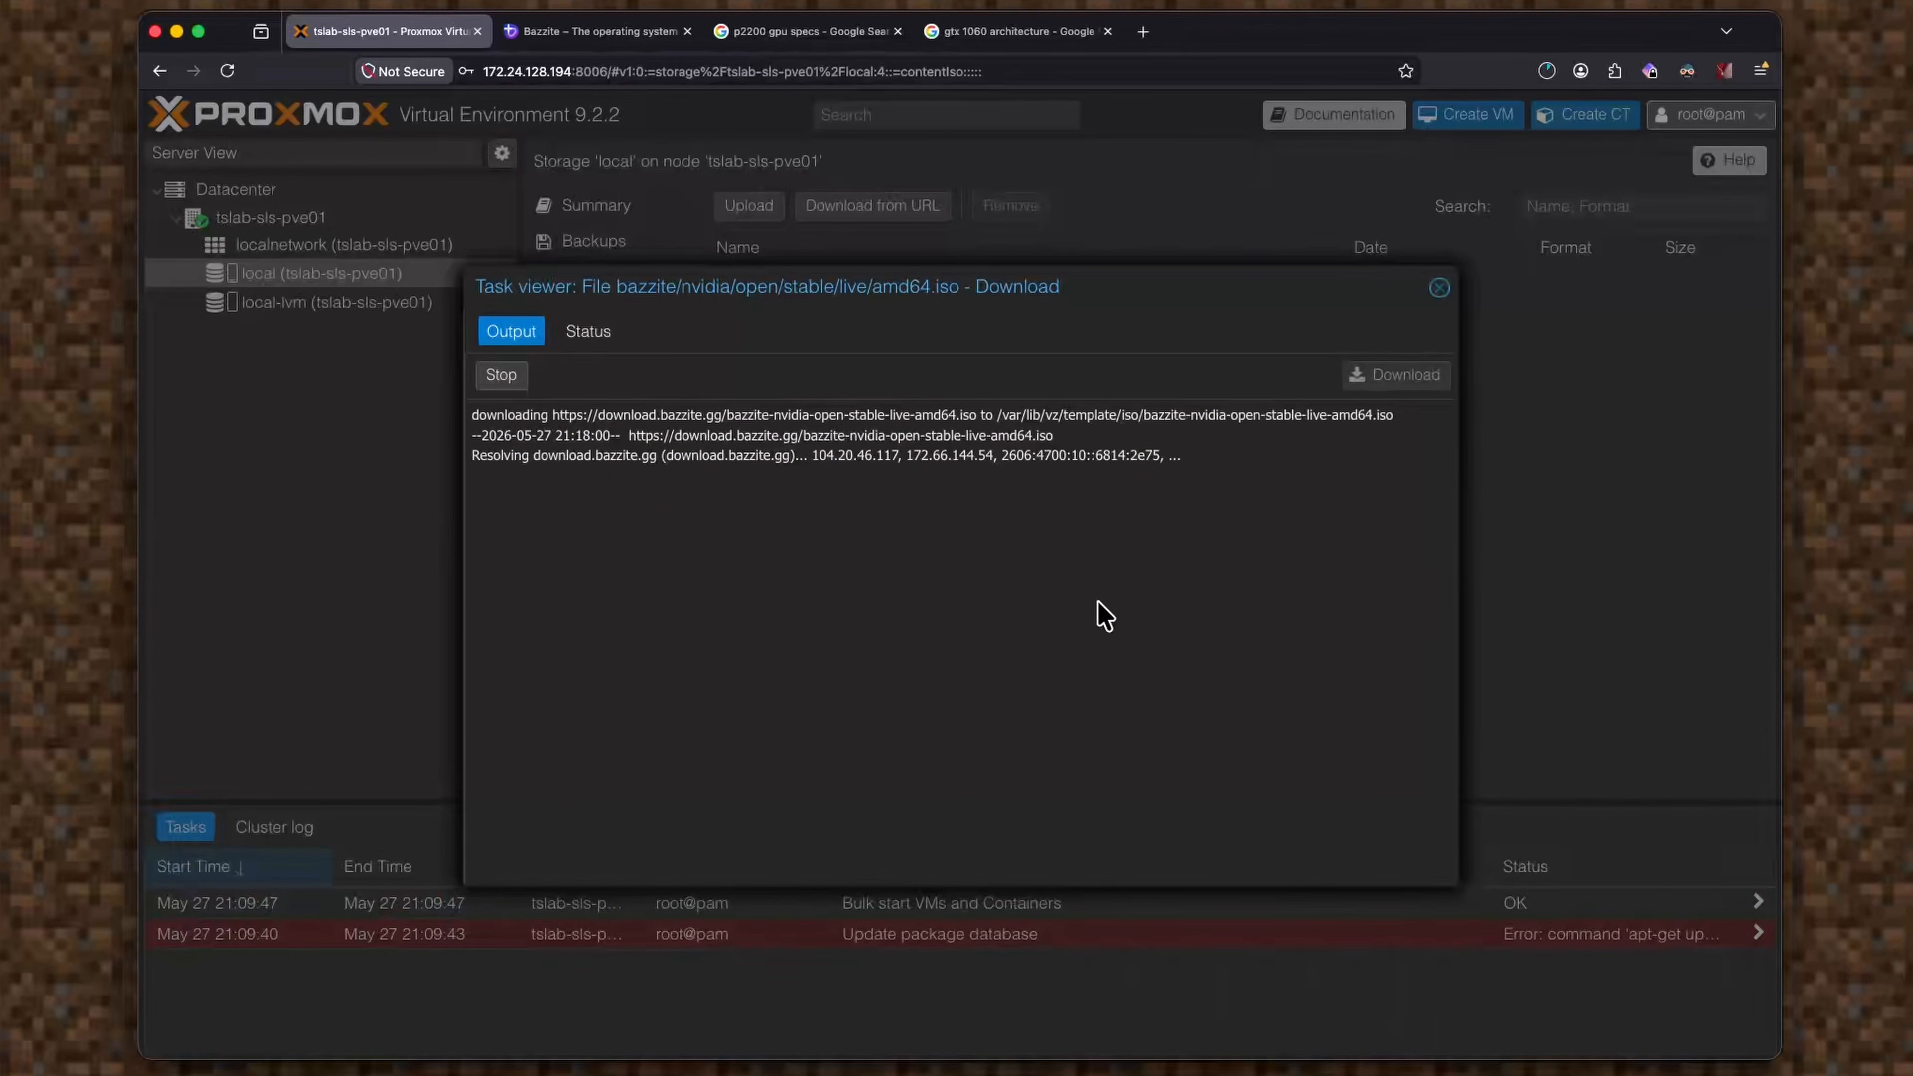
{"action": "left_click", "coordinate": [1547, 71]}
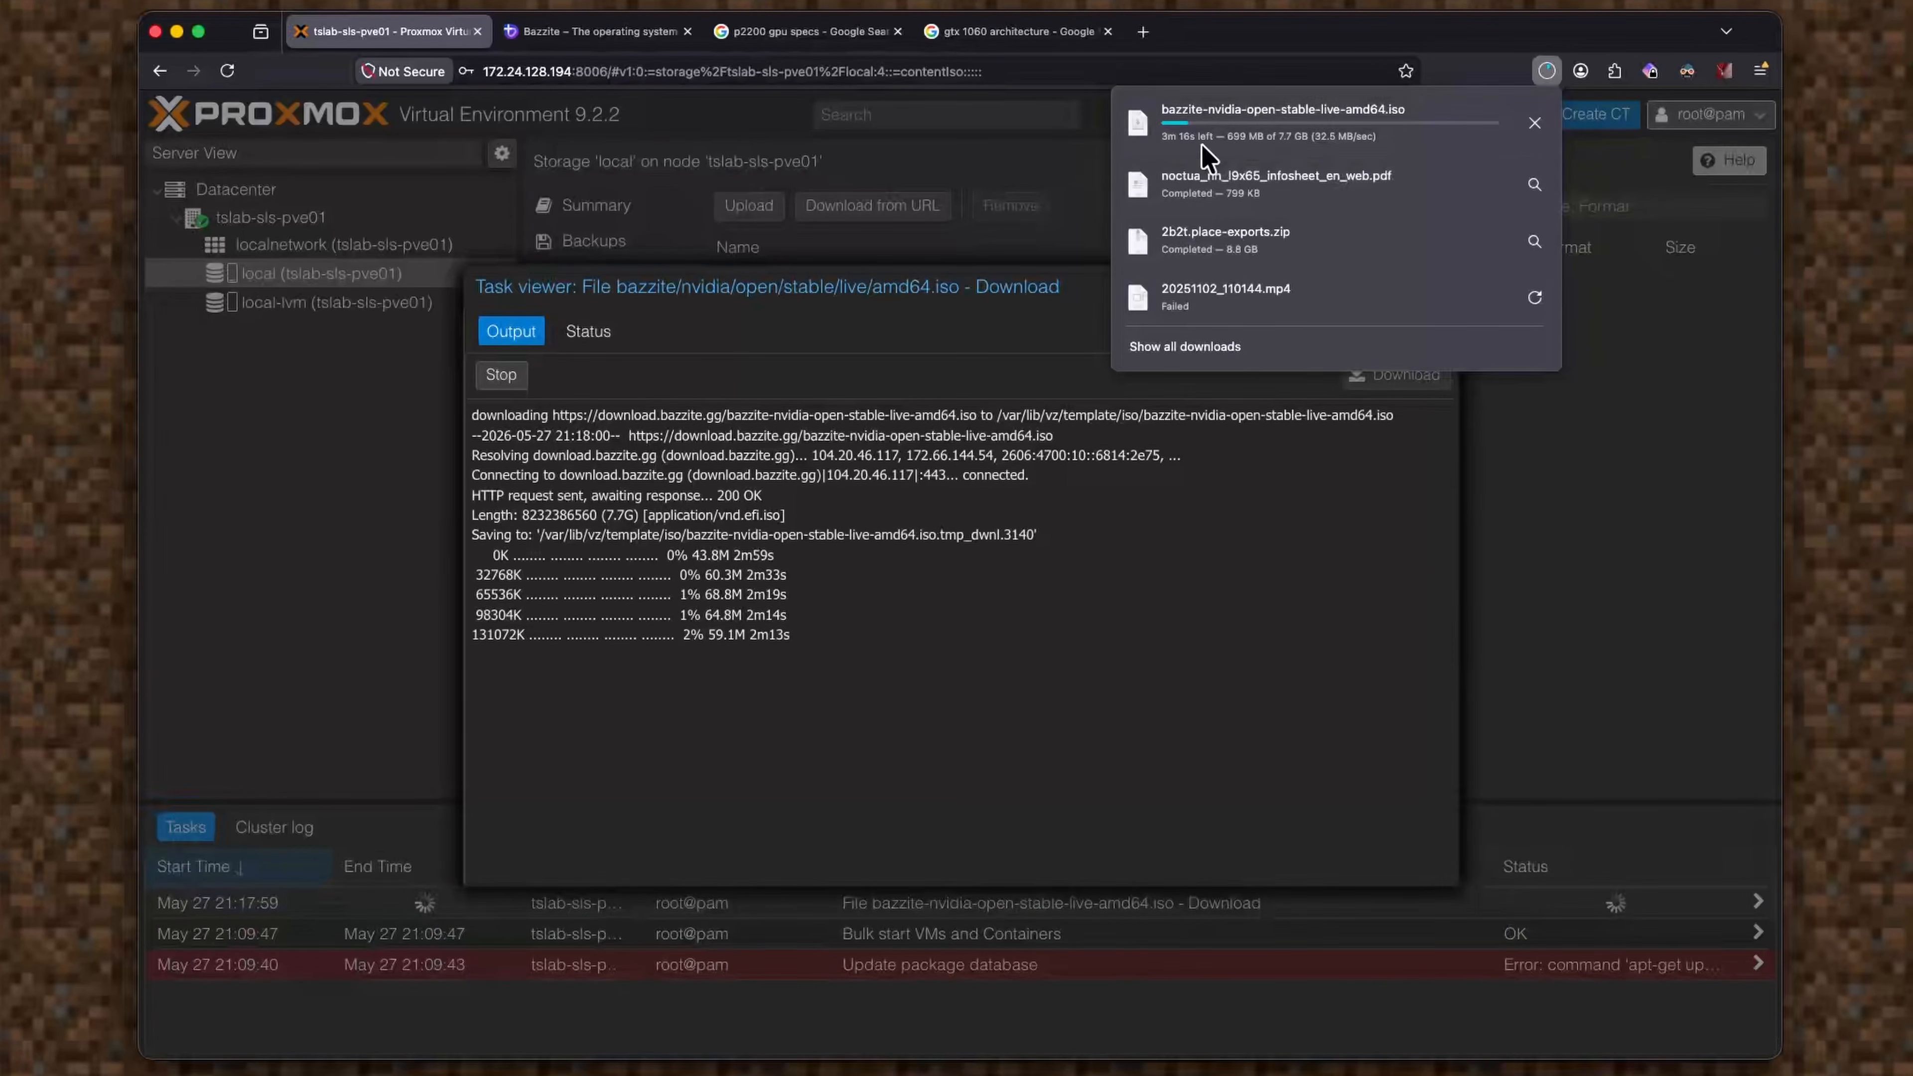
{"action": "left_click", "coordinate": [1047, 568]}
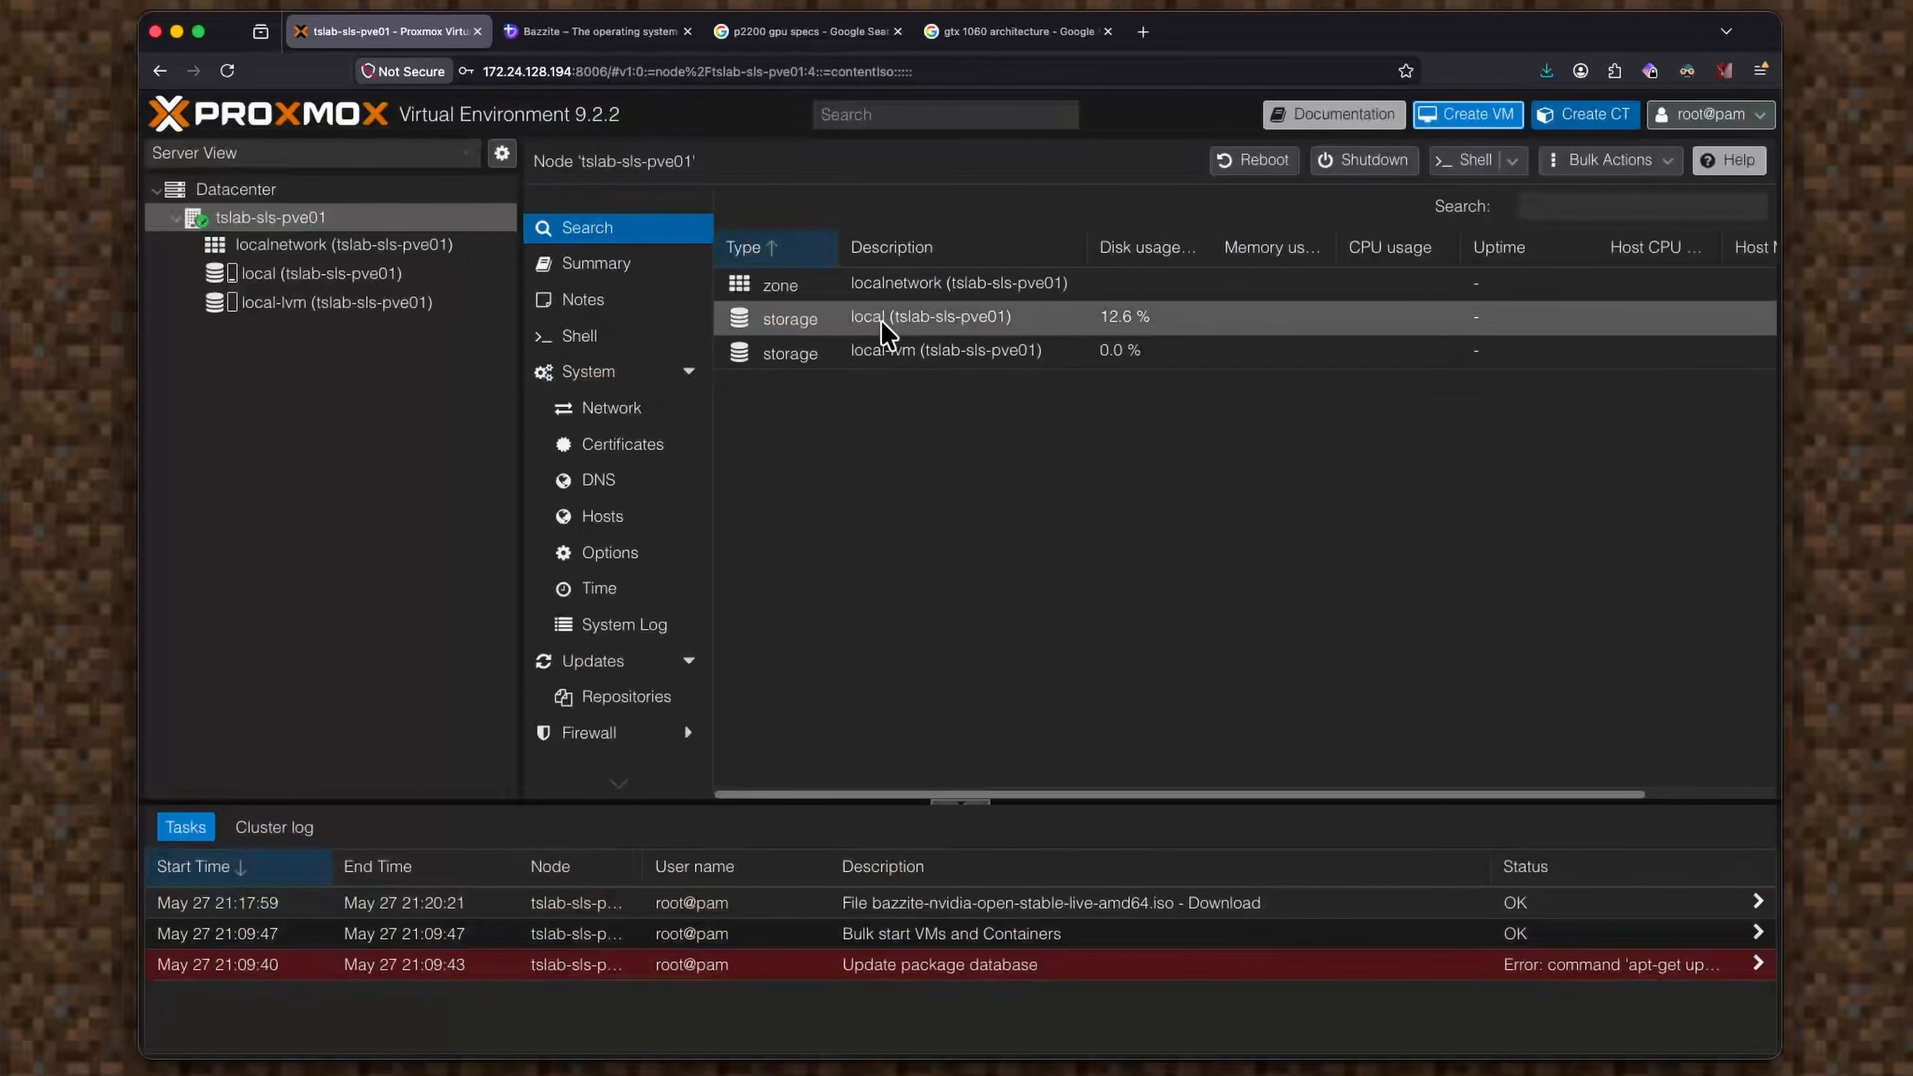
Start a new virtual machine, VM 100, named Bazzite.
{"action": "left_click", "coordinate": [1471, 121]}
{"action": "left_click", "coordinate": [714, 405]}
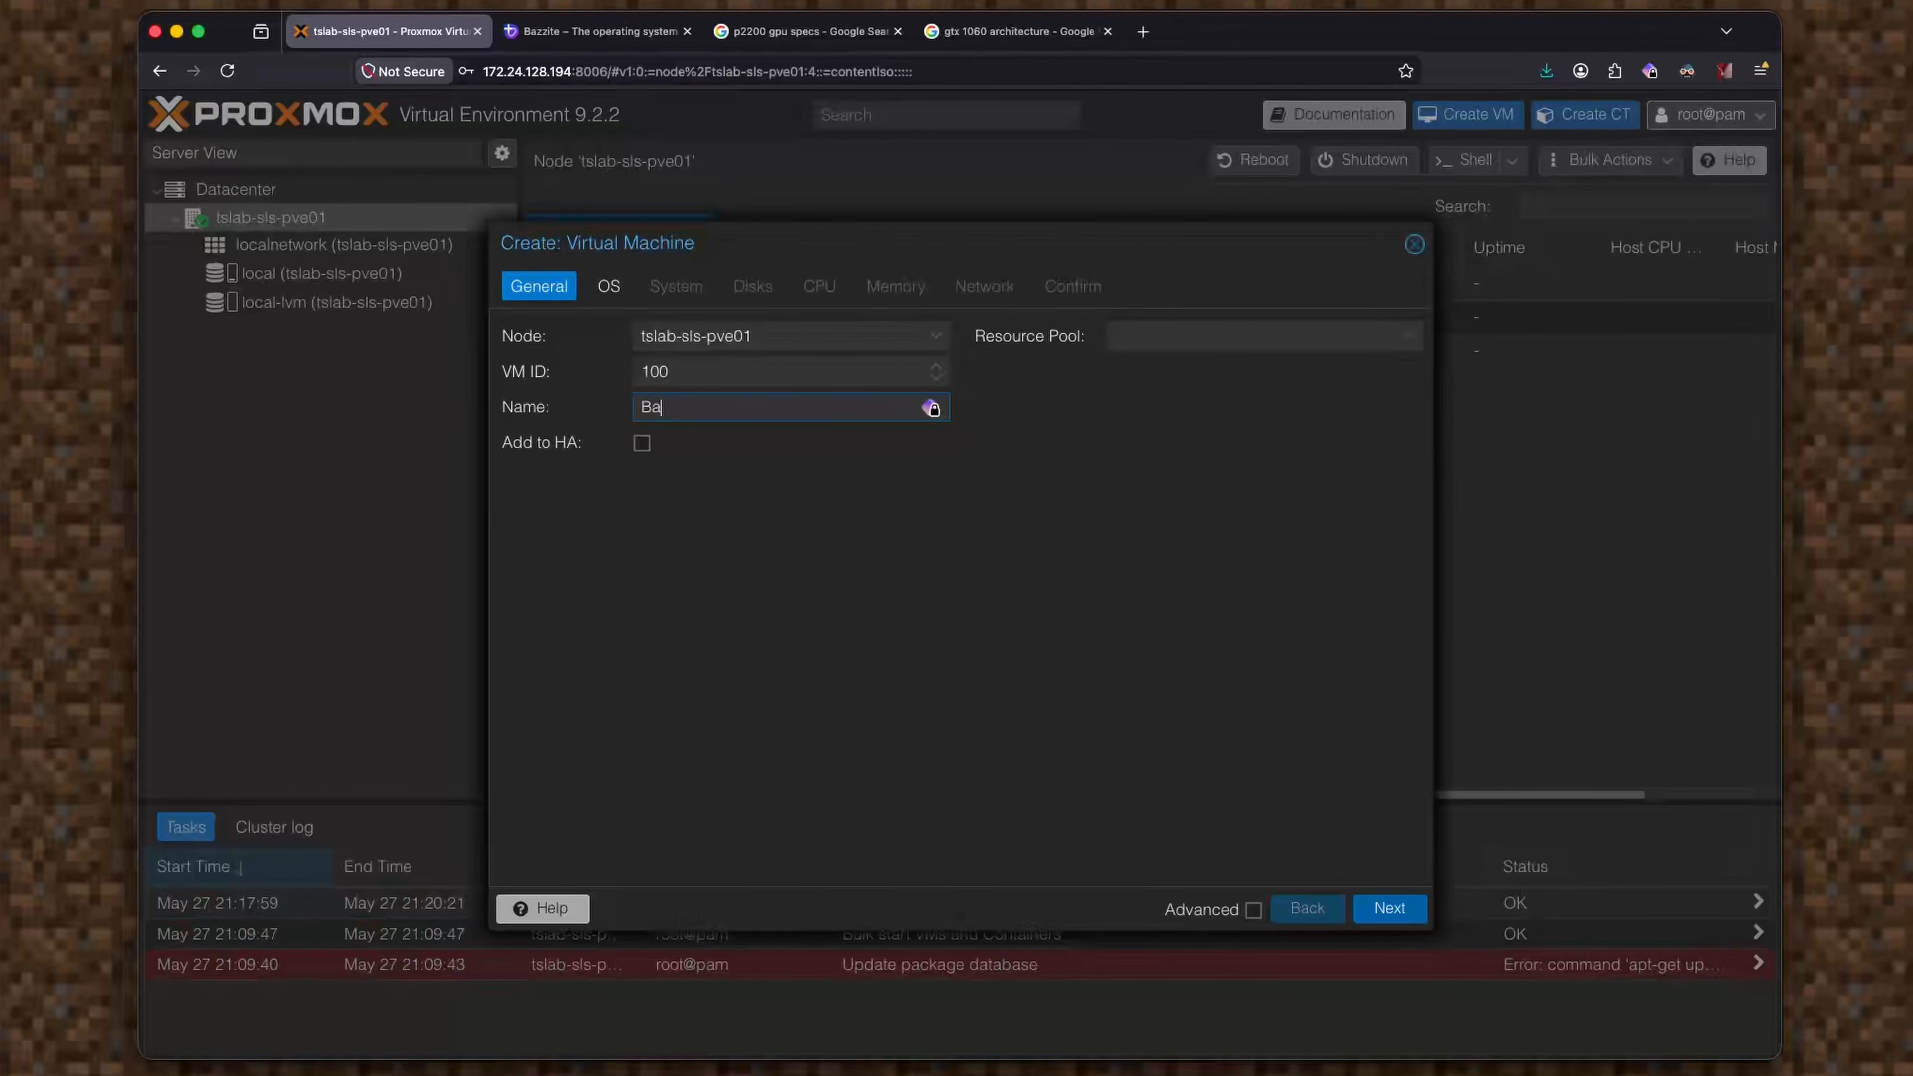
{"action": "key", "text": "BackSpace"}
{"action": "key", "text": "Left"}
{"action": "key", "text": "Left"}
{"action": "key", "text": "Left"}
{"action": "left_click", "coordinate": [1400, 914]}
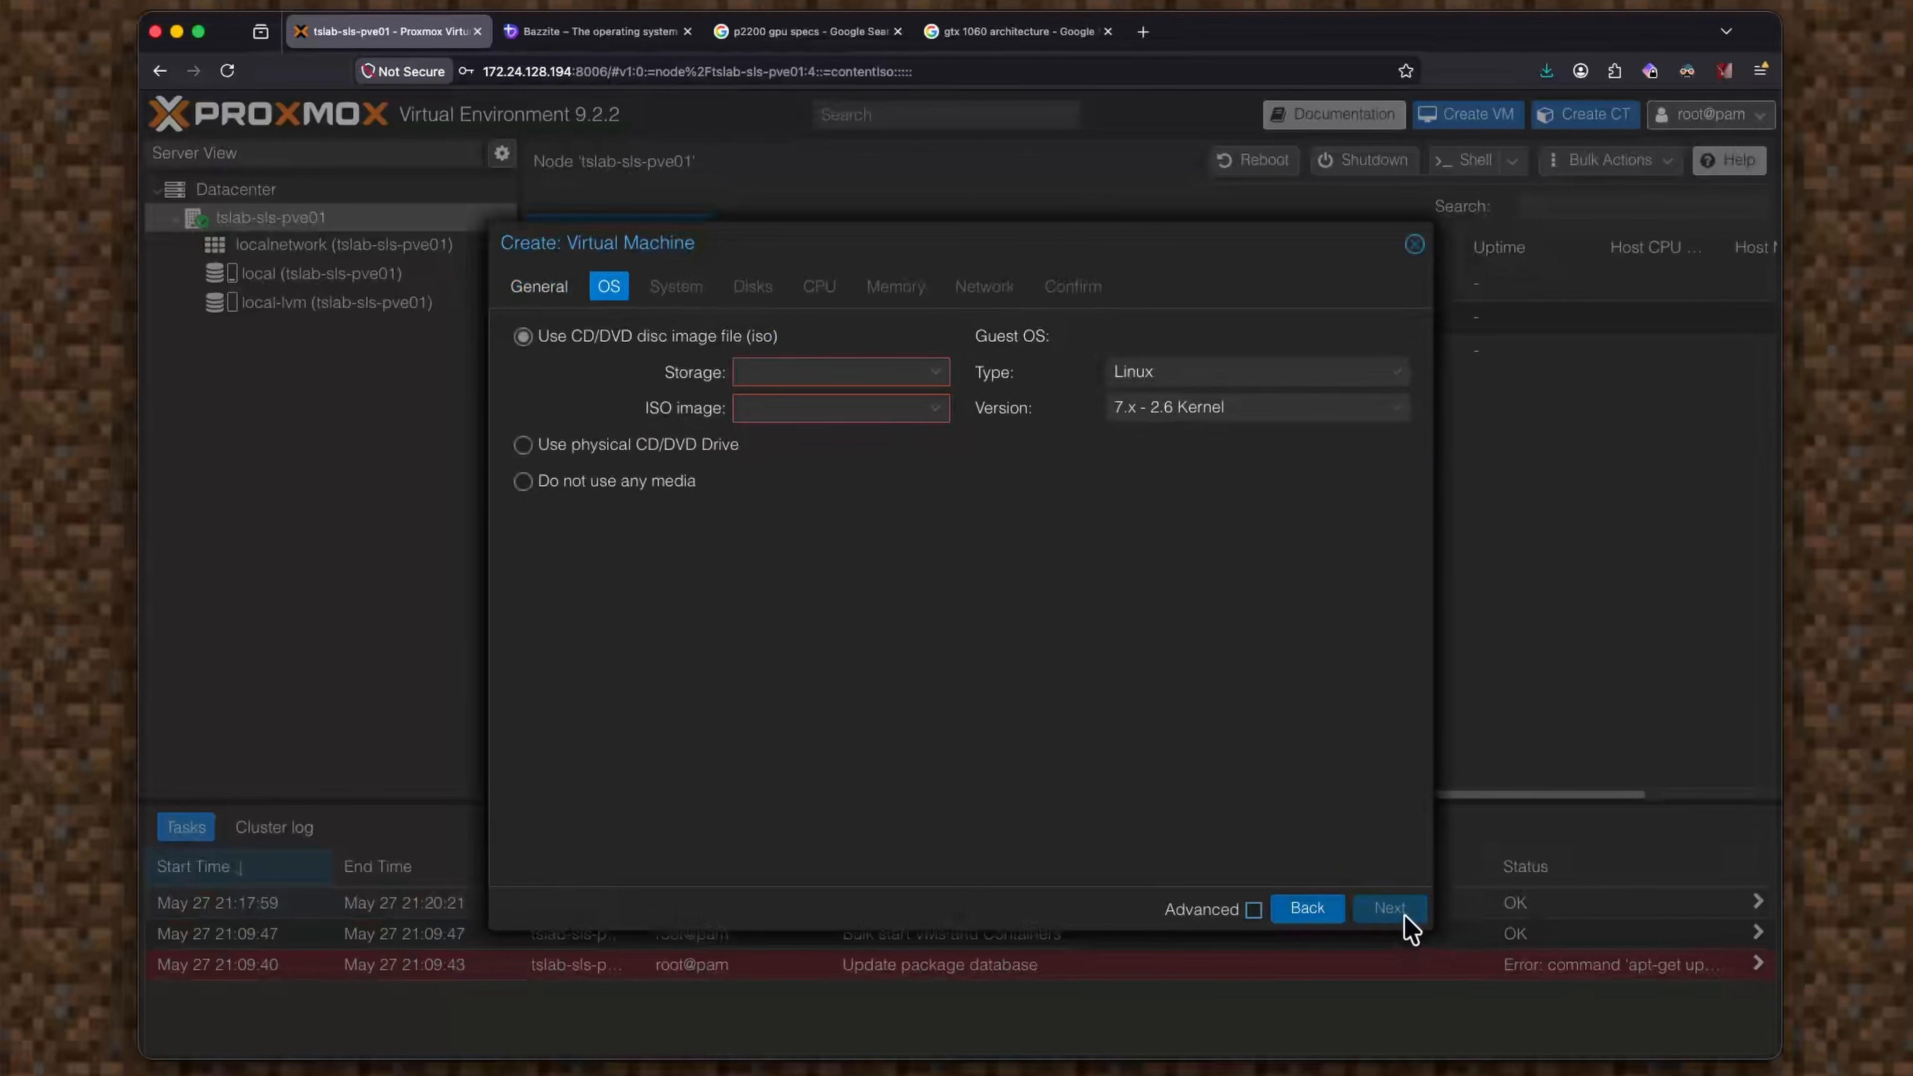
Use the bazzite-nvidia-open ISO from local storage as install media, with Linux guest type.
{"action": "left_click", "coordinate": [825, 372]}
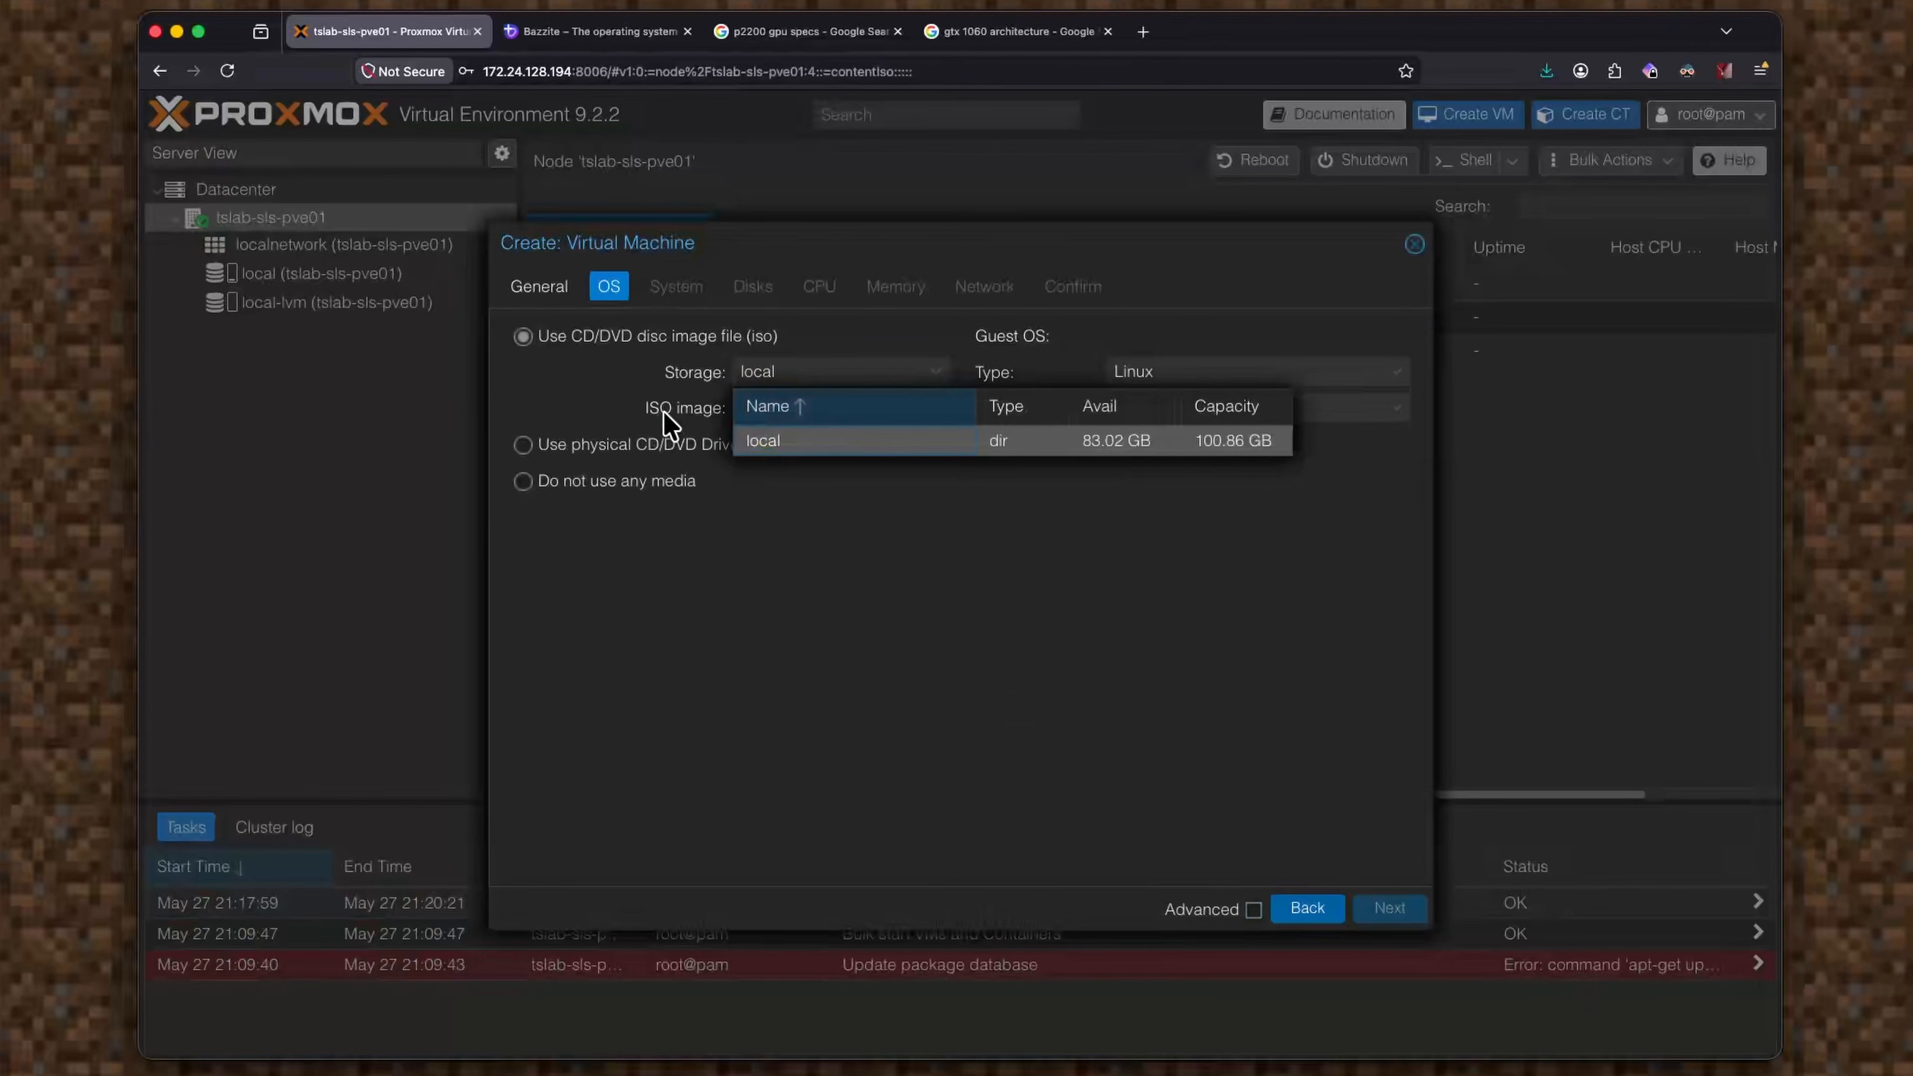
{"action": "left_click", "coordinate": [808, 407]}
{"action": "left_click", "coordinate": [844, 479]}
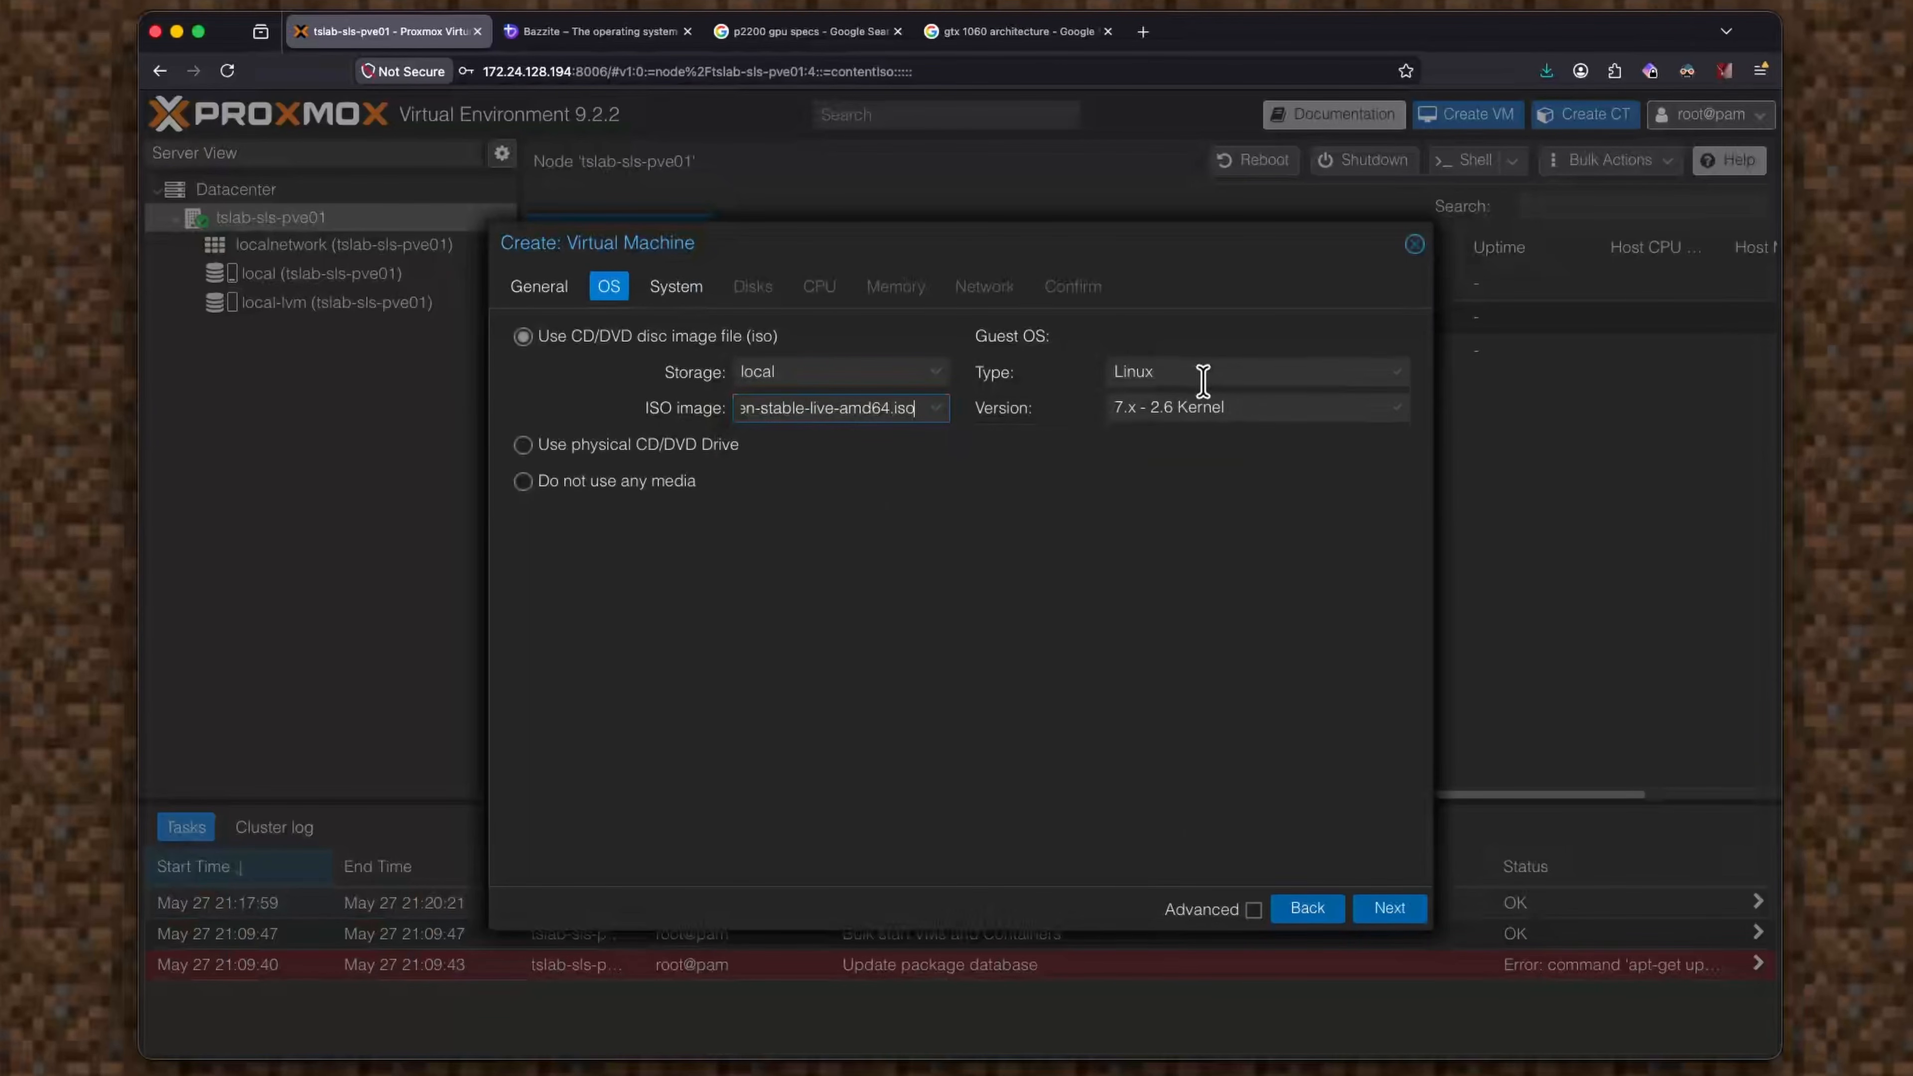
{"action": "left_click", "coordinate": [1223, 373]}
{"action": "left_click", "coordinate": [1224, 373]}
{"action": "double_click", "coordinate": [1252, 411]}
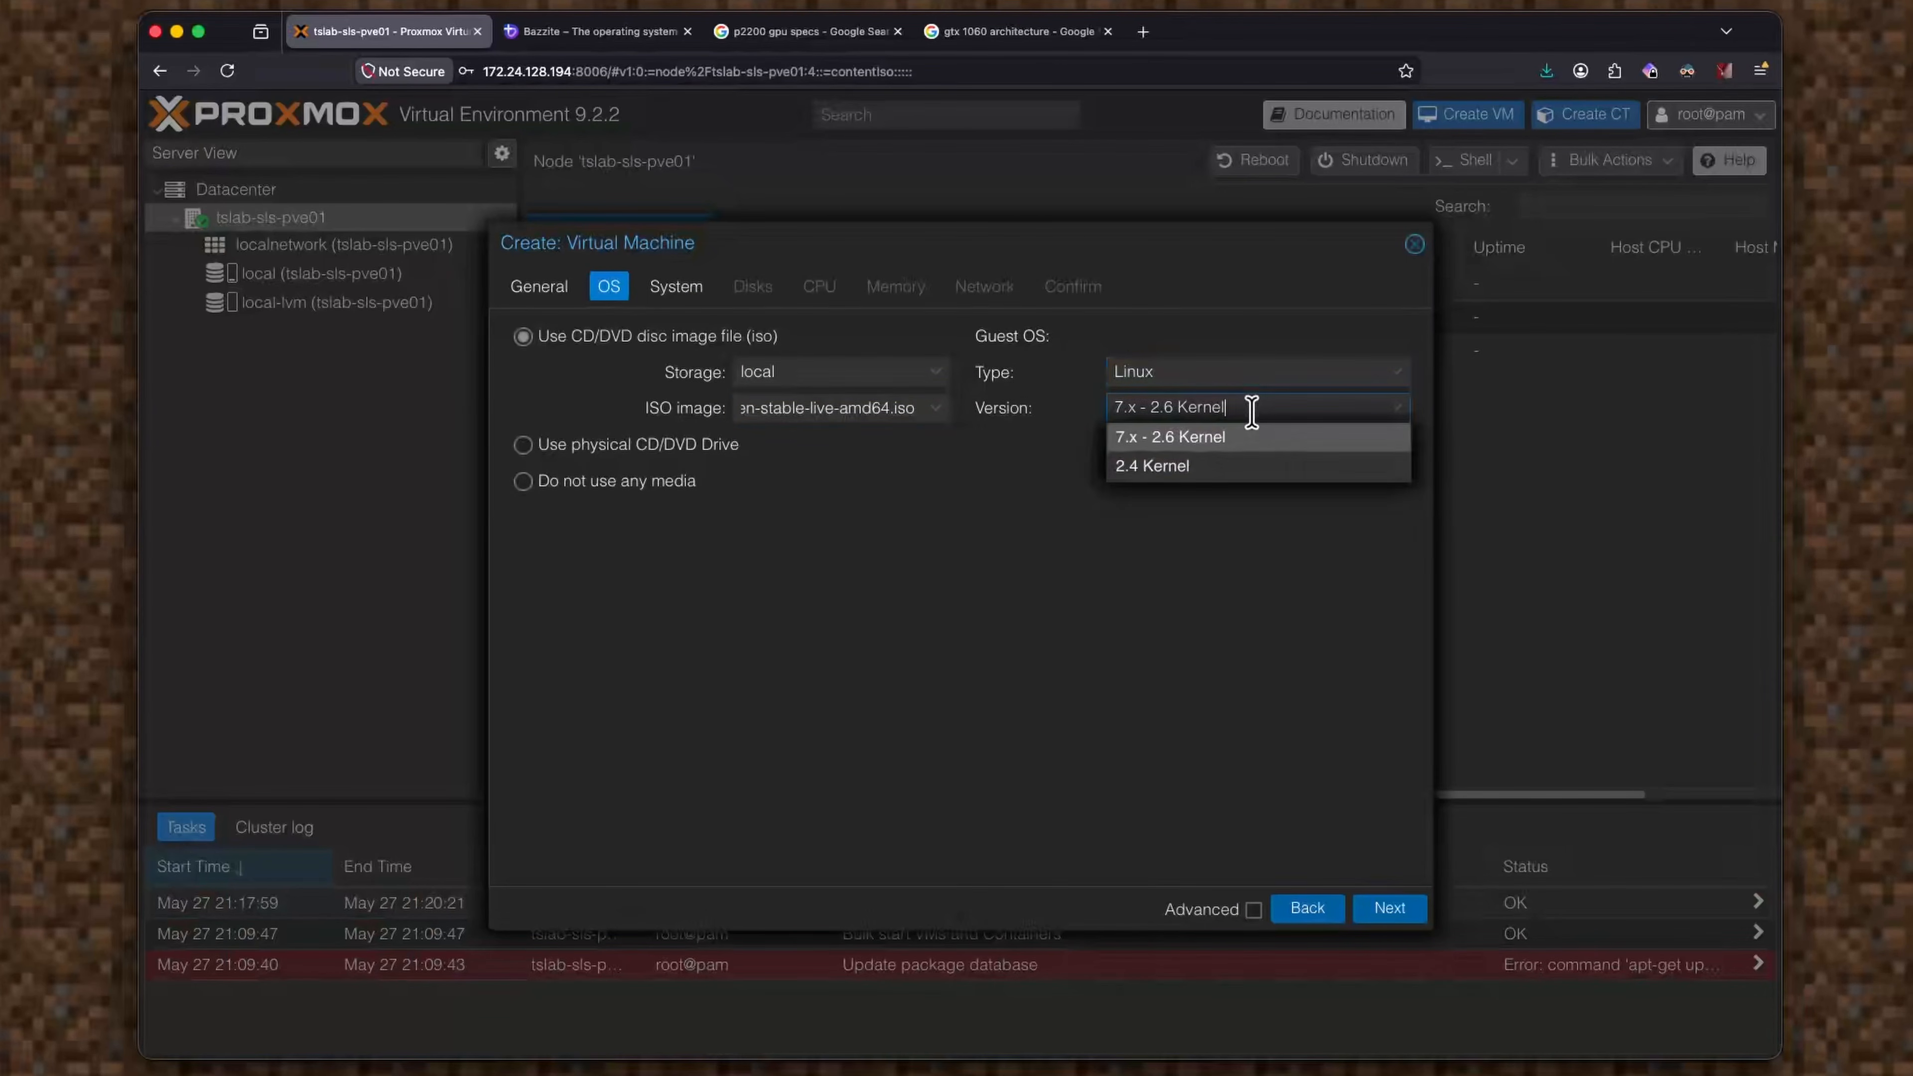
{"action": "left_click", "coordinate": [1393, 911]}
{"action": "left_click", "coordinate": [851, 337]}
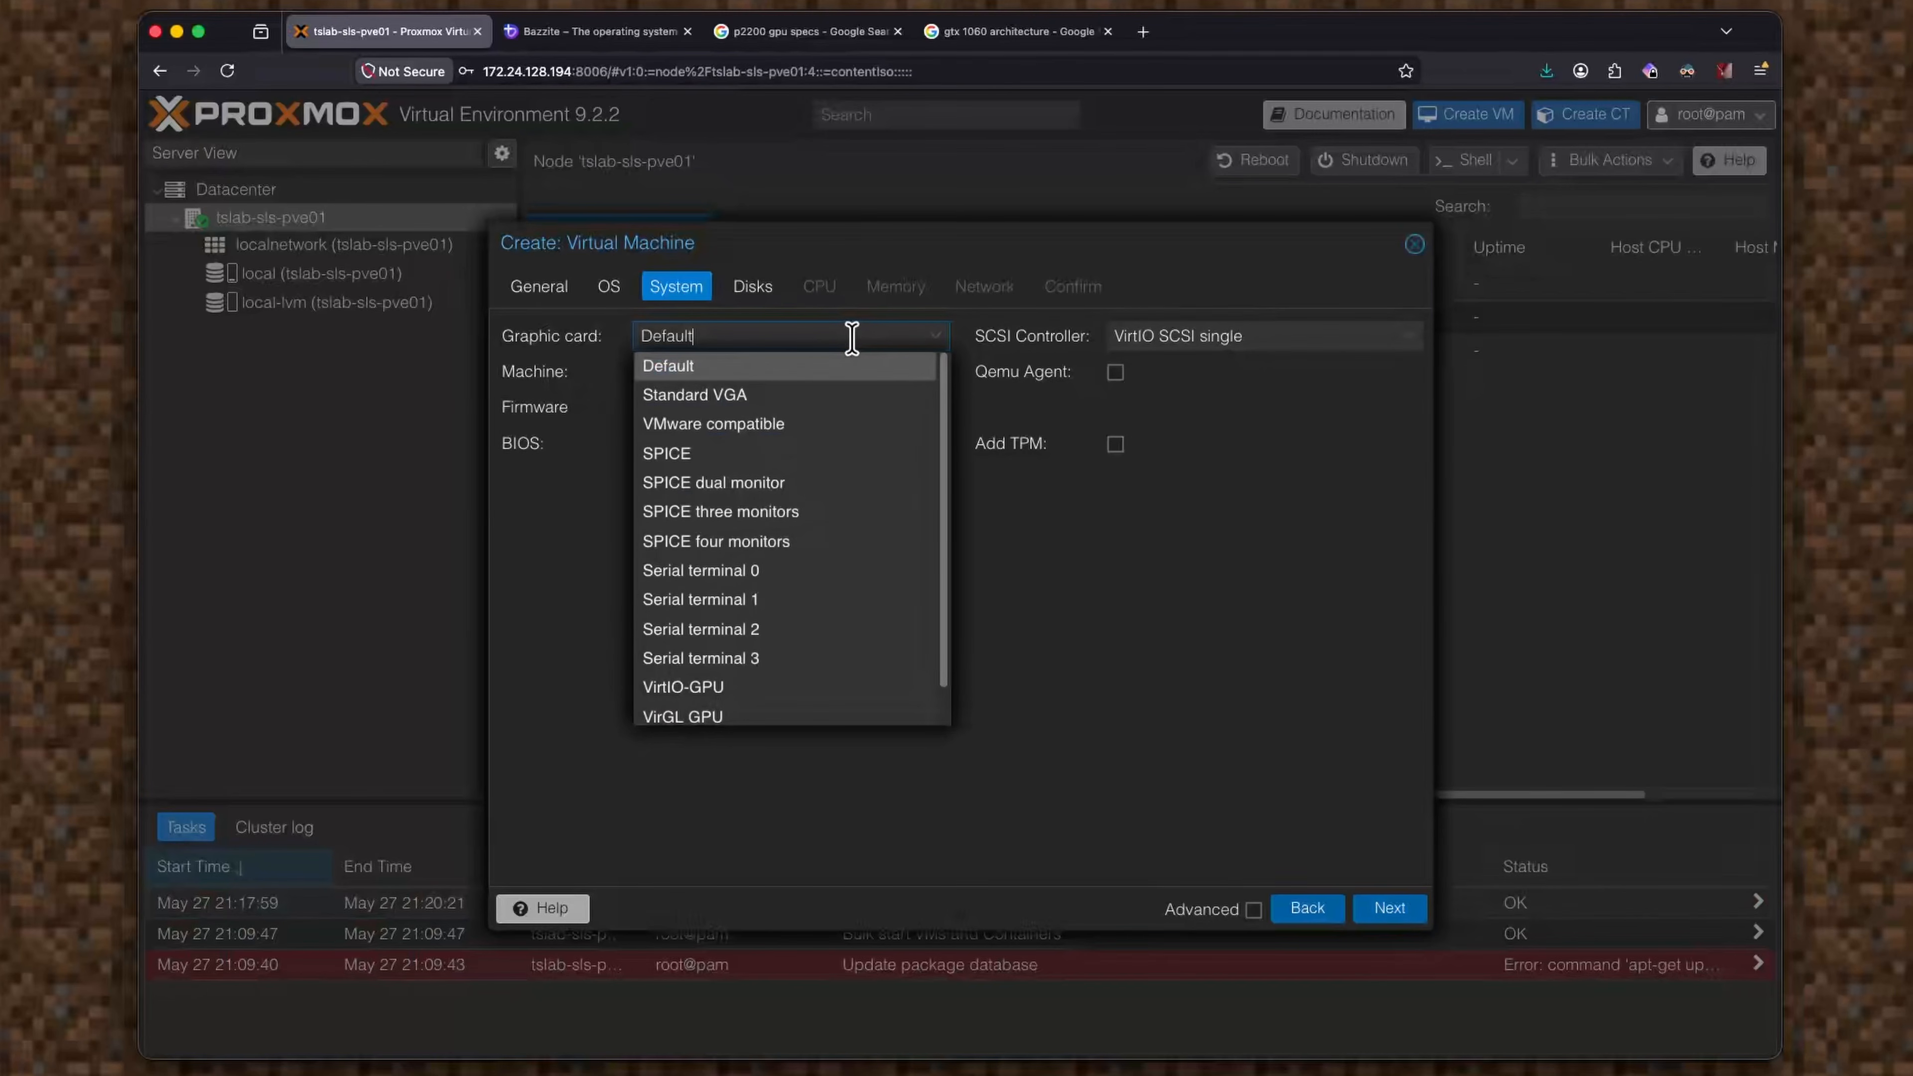
Set OVMF (UEFI) firmware and q35 machine type, keeping the Default graphic card.
{"action": "left_click", "coordinate": [1169, 536]}
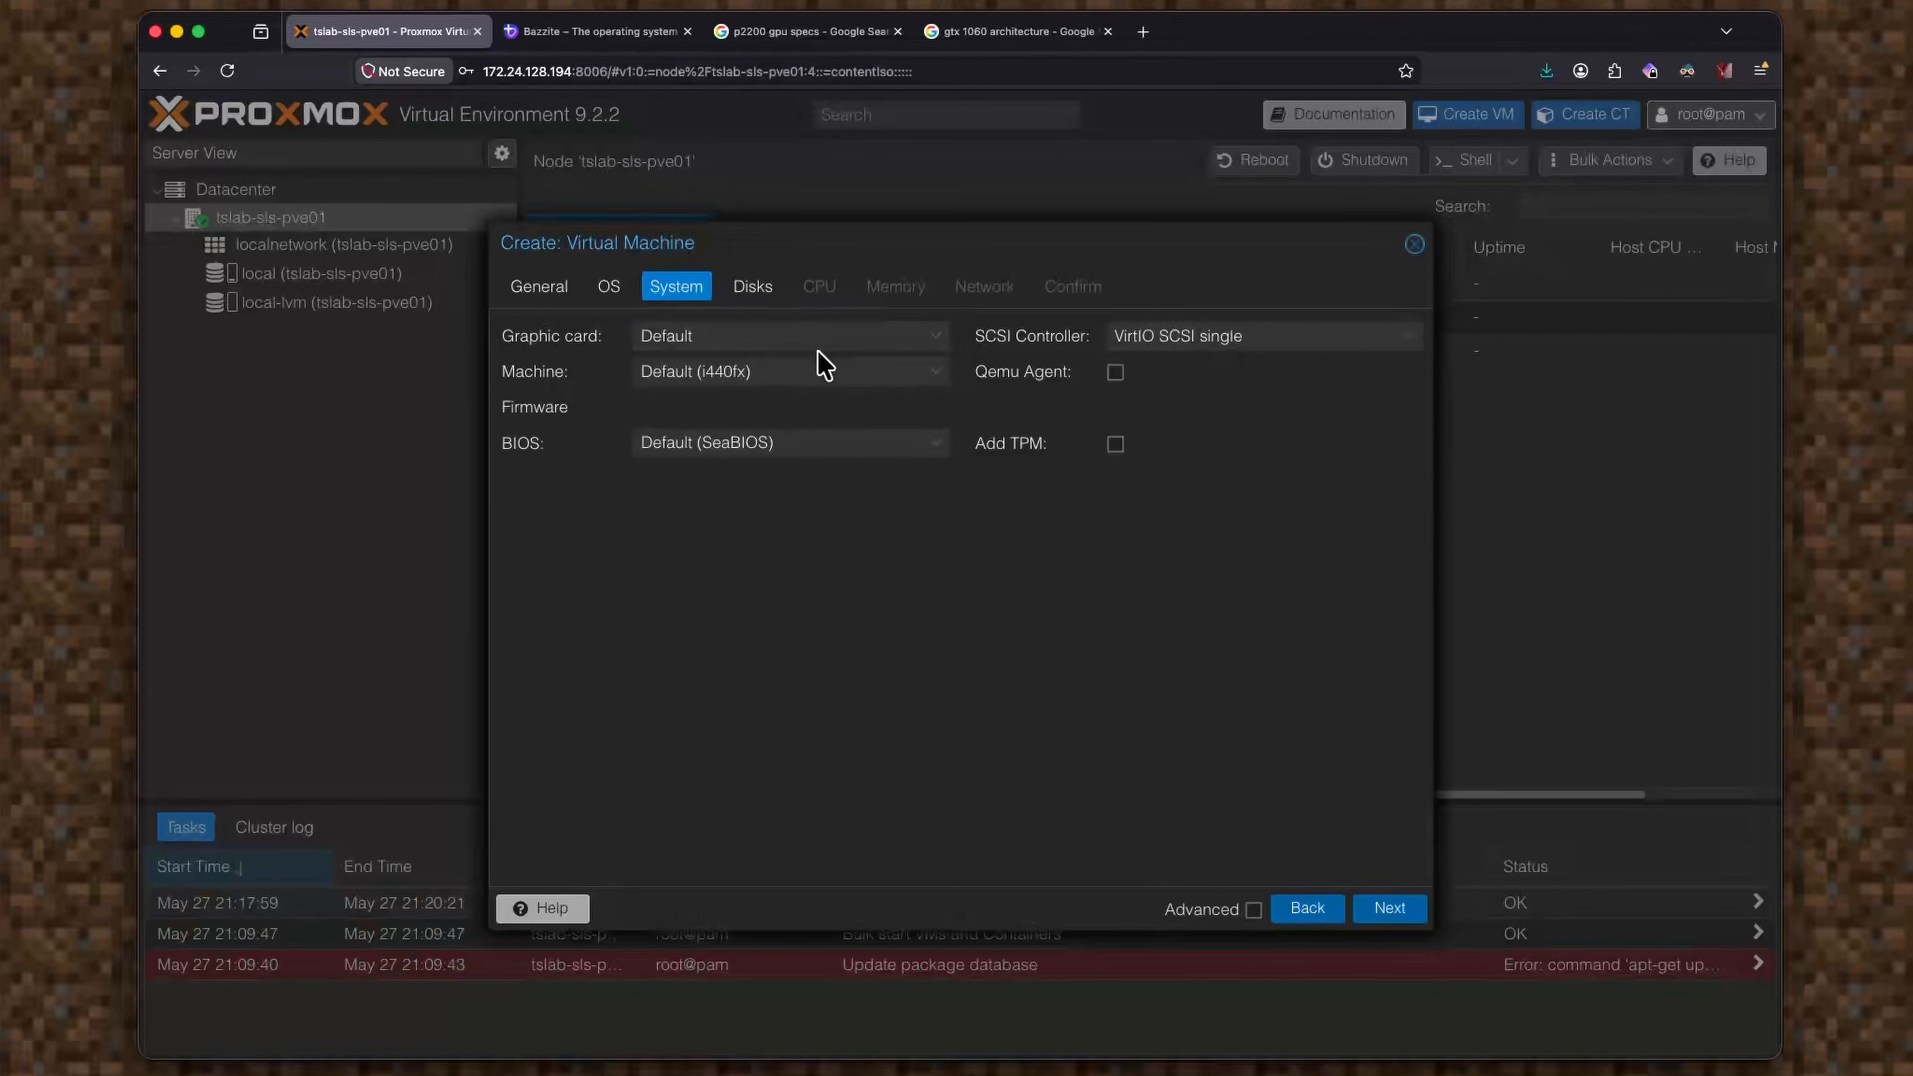
{"action": "left_click", "coordinate": [806, 441]}
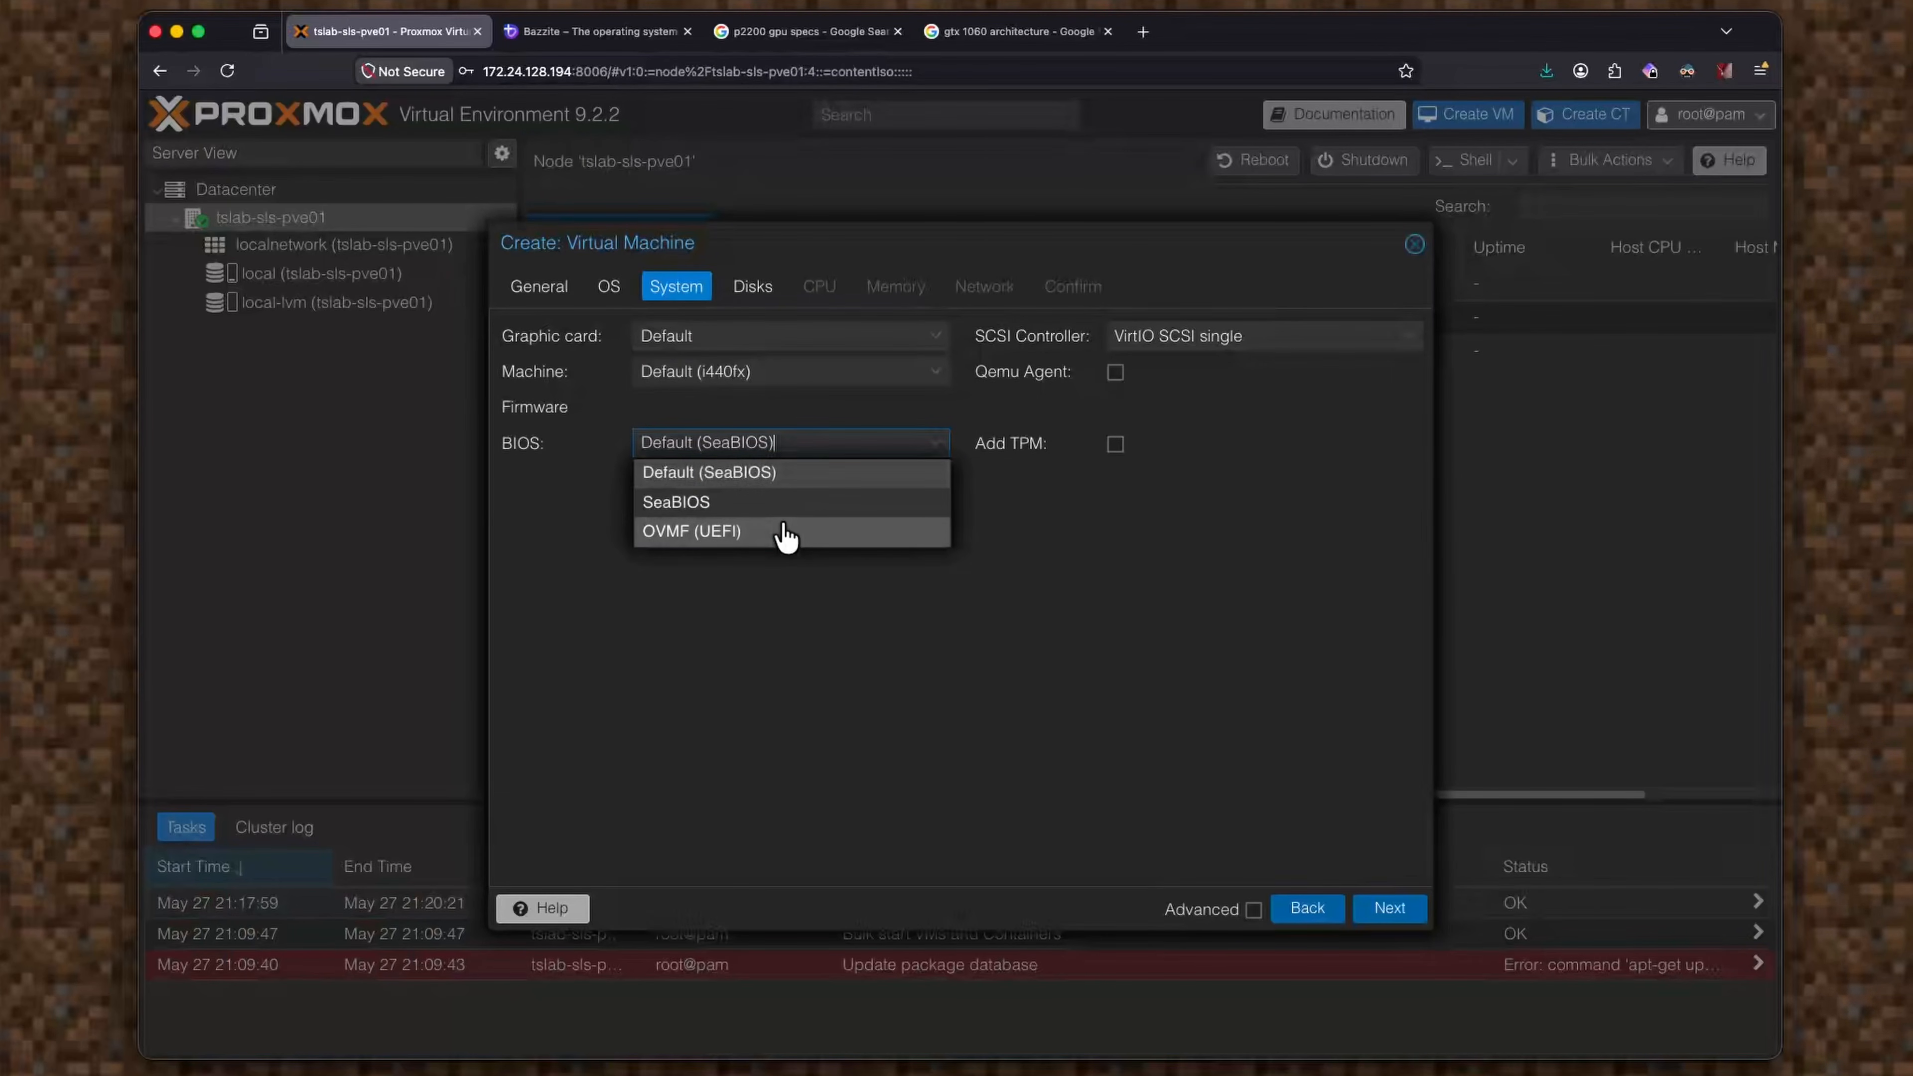
{"action": "left_click", "coordinate": [785, 534]}
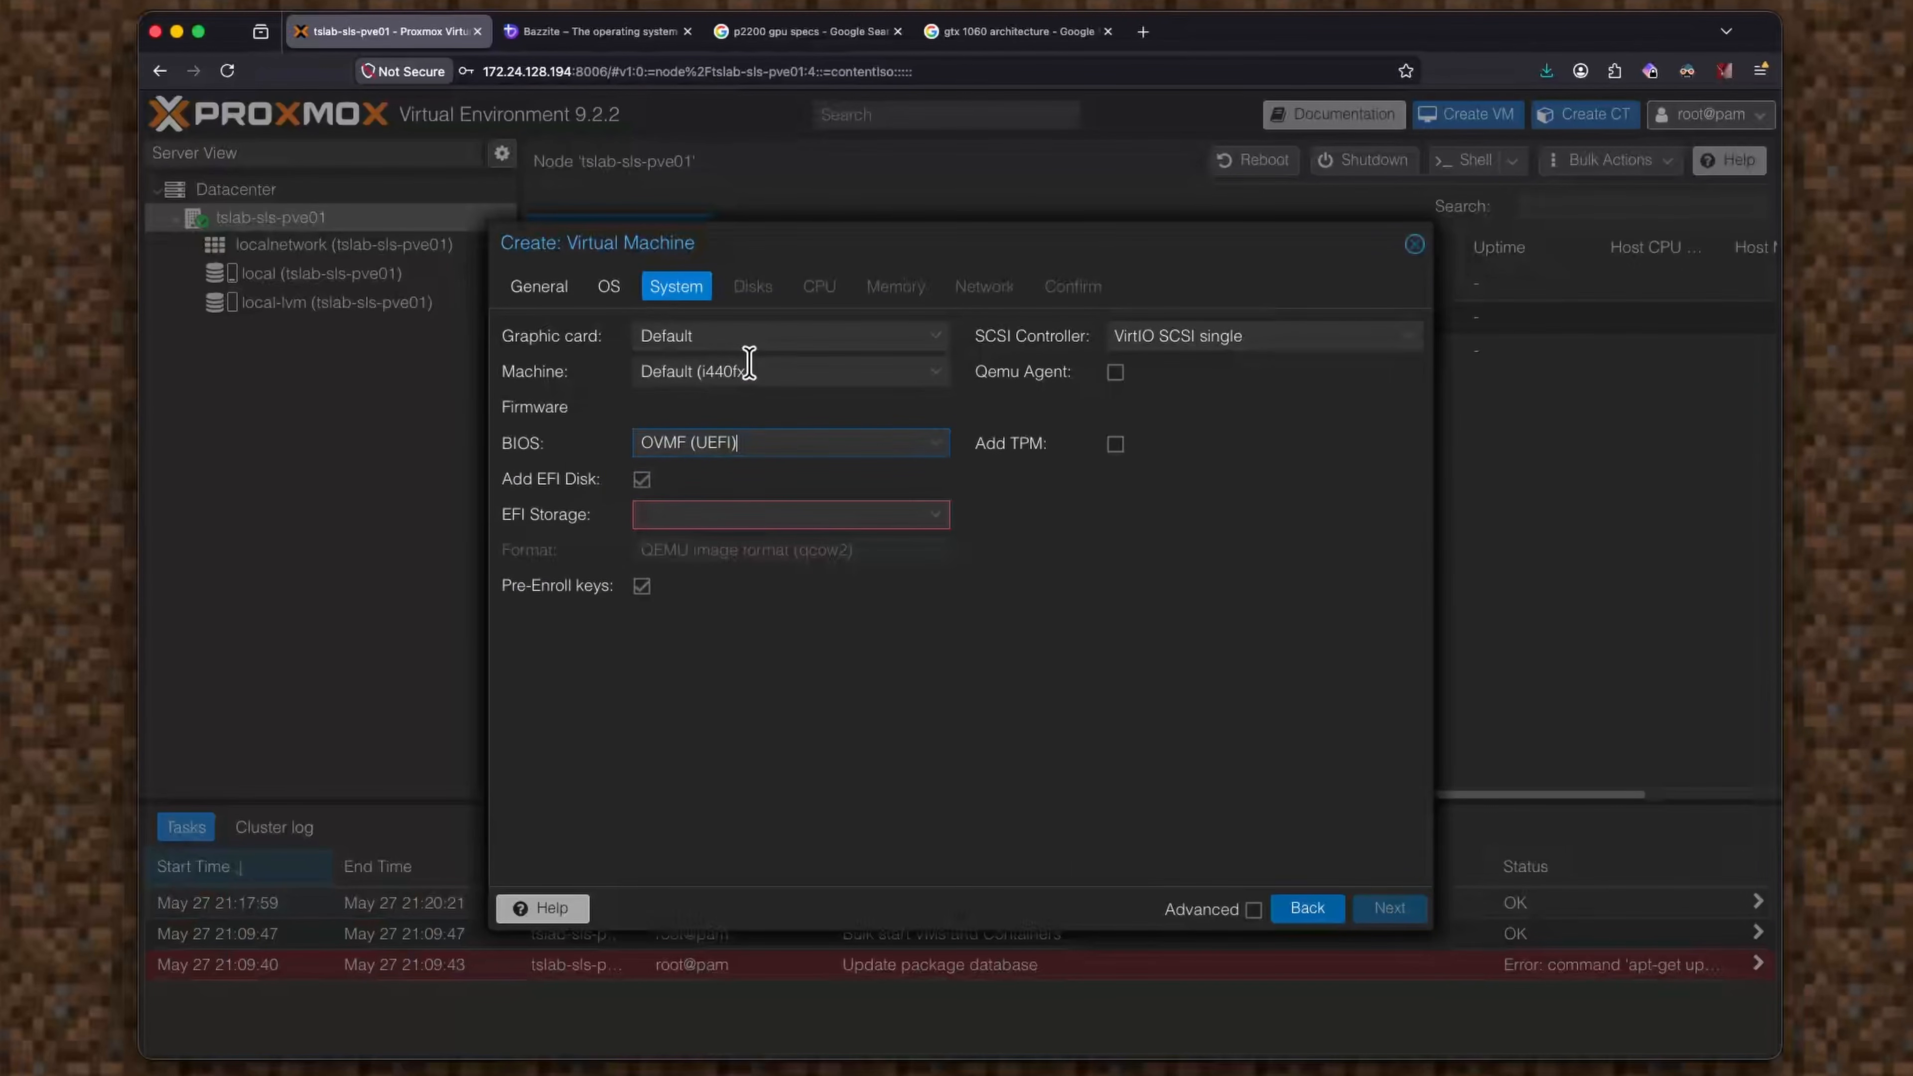
{"action": "left_click", "coordinate": [749, 365]}
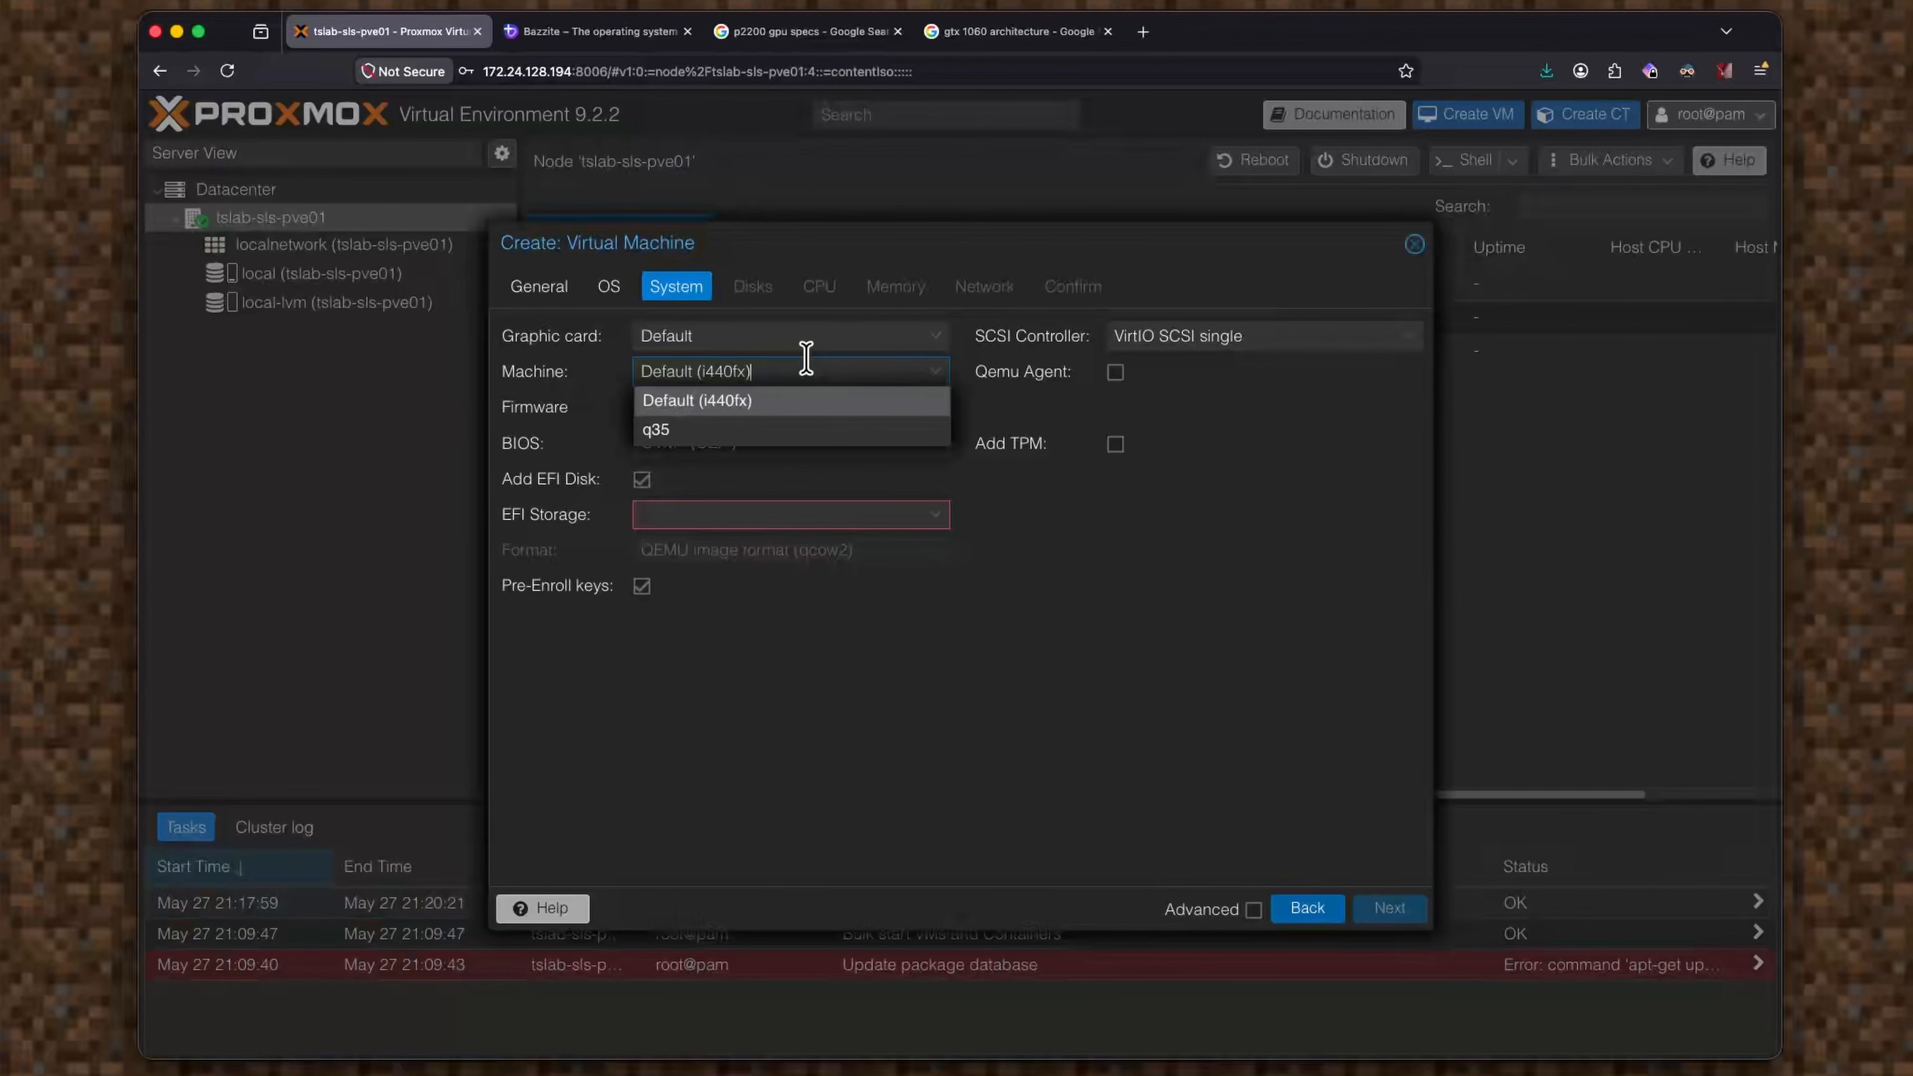
{"action": "left_click", "coordinate": [762, 431]}
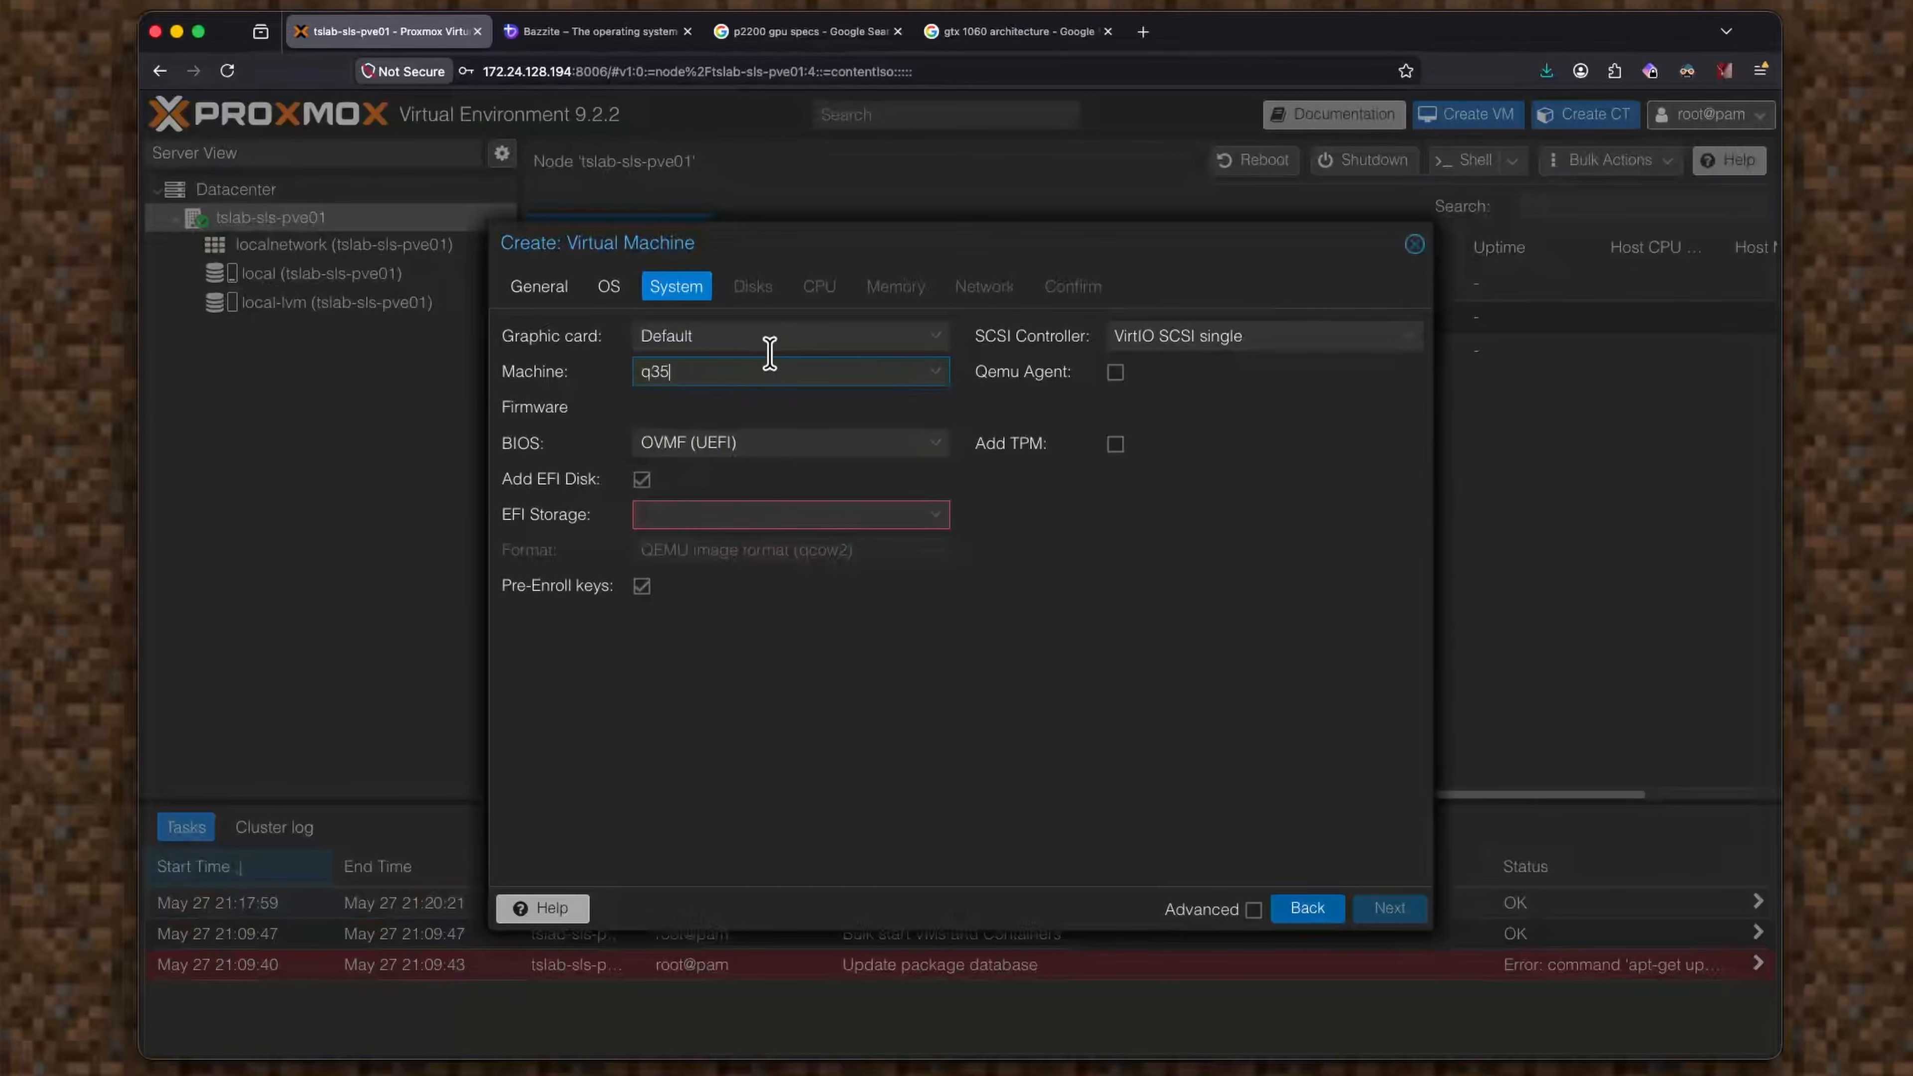
{"action": "left_click", "coordinate": [770, 337]}
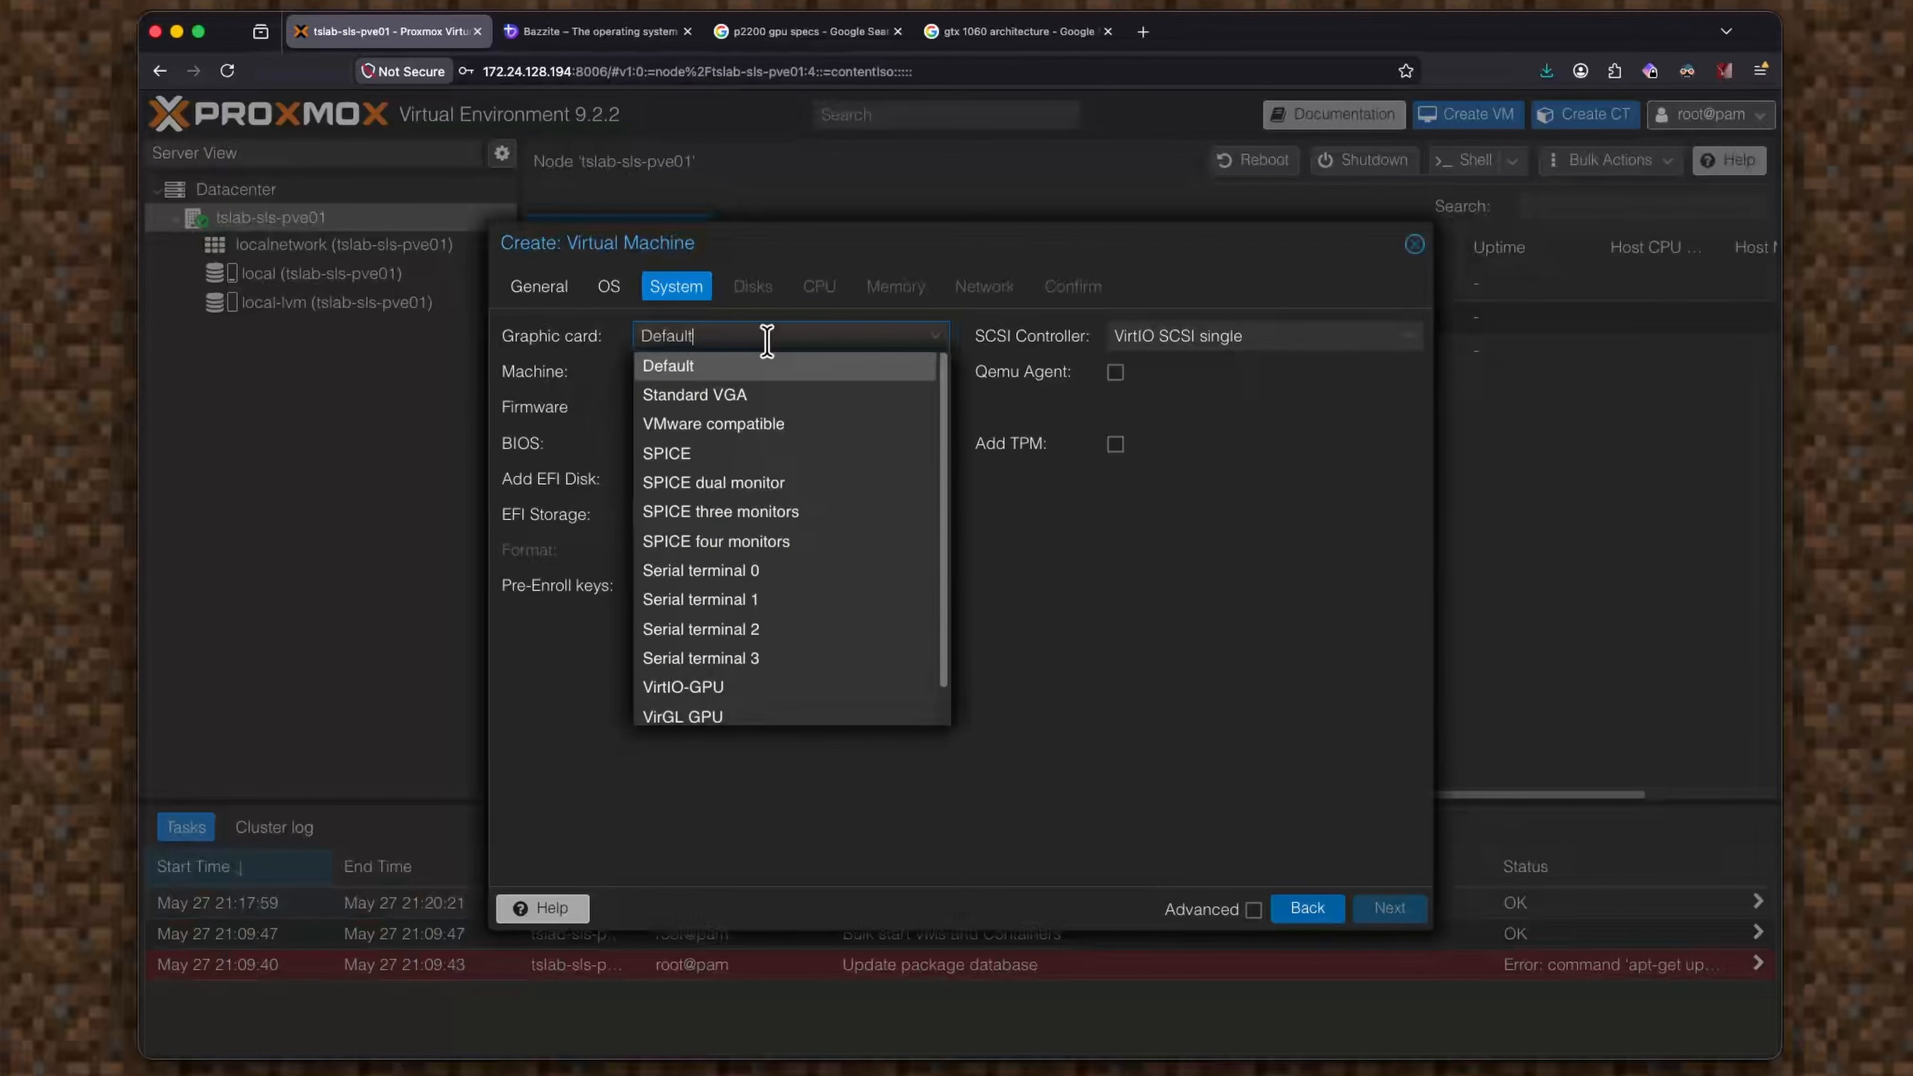
{"action": "left_click", "coordinate": [768, 337]}
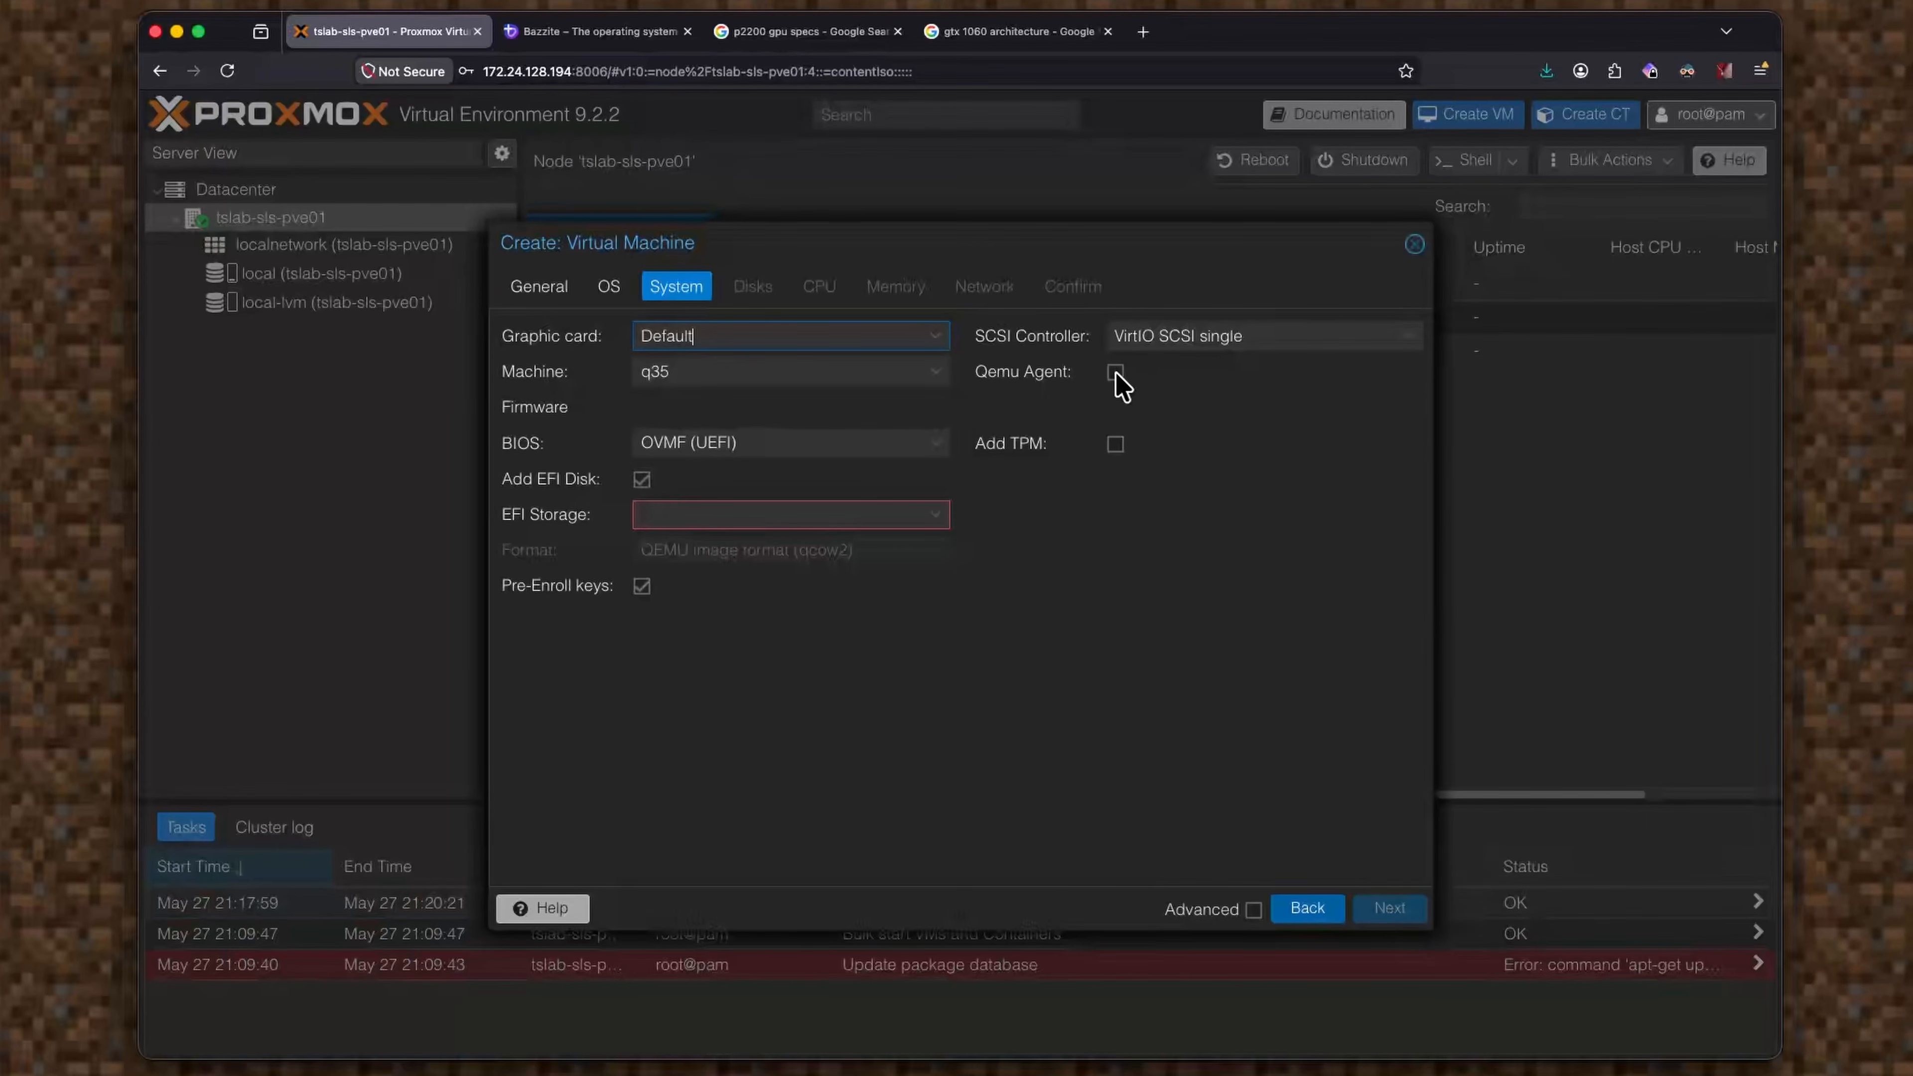
Add a TPM and store both the TPM state and EFI disk on local-lvm.
{"action": "left_click", "coordinate": [1115, 444]}
{"action": "left_click", "coordinate": [1182, 481]}
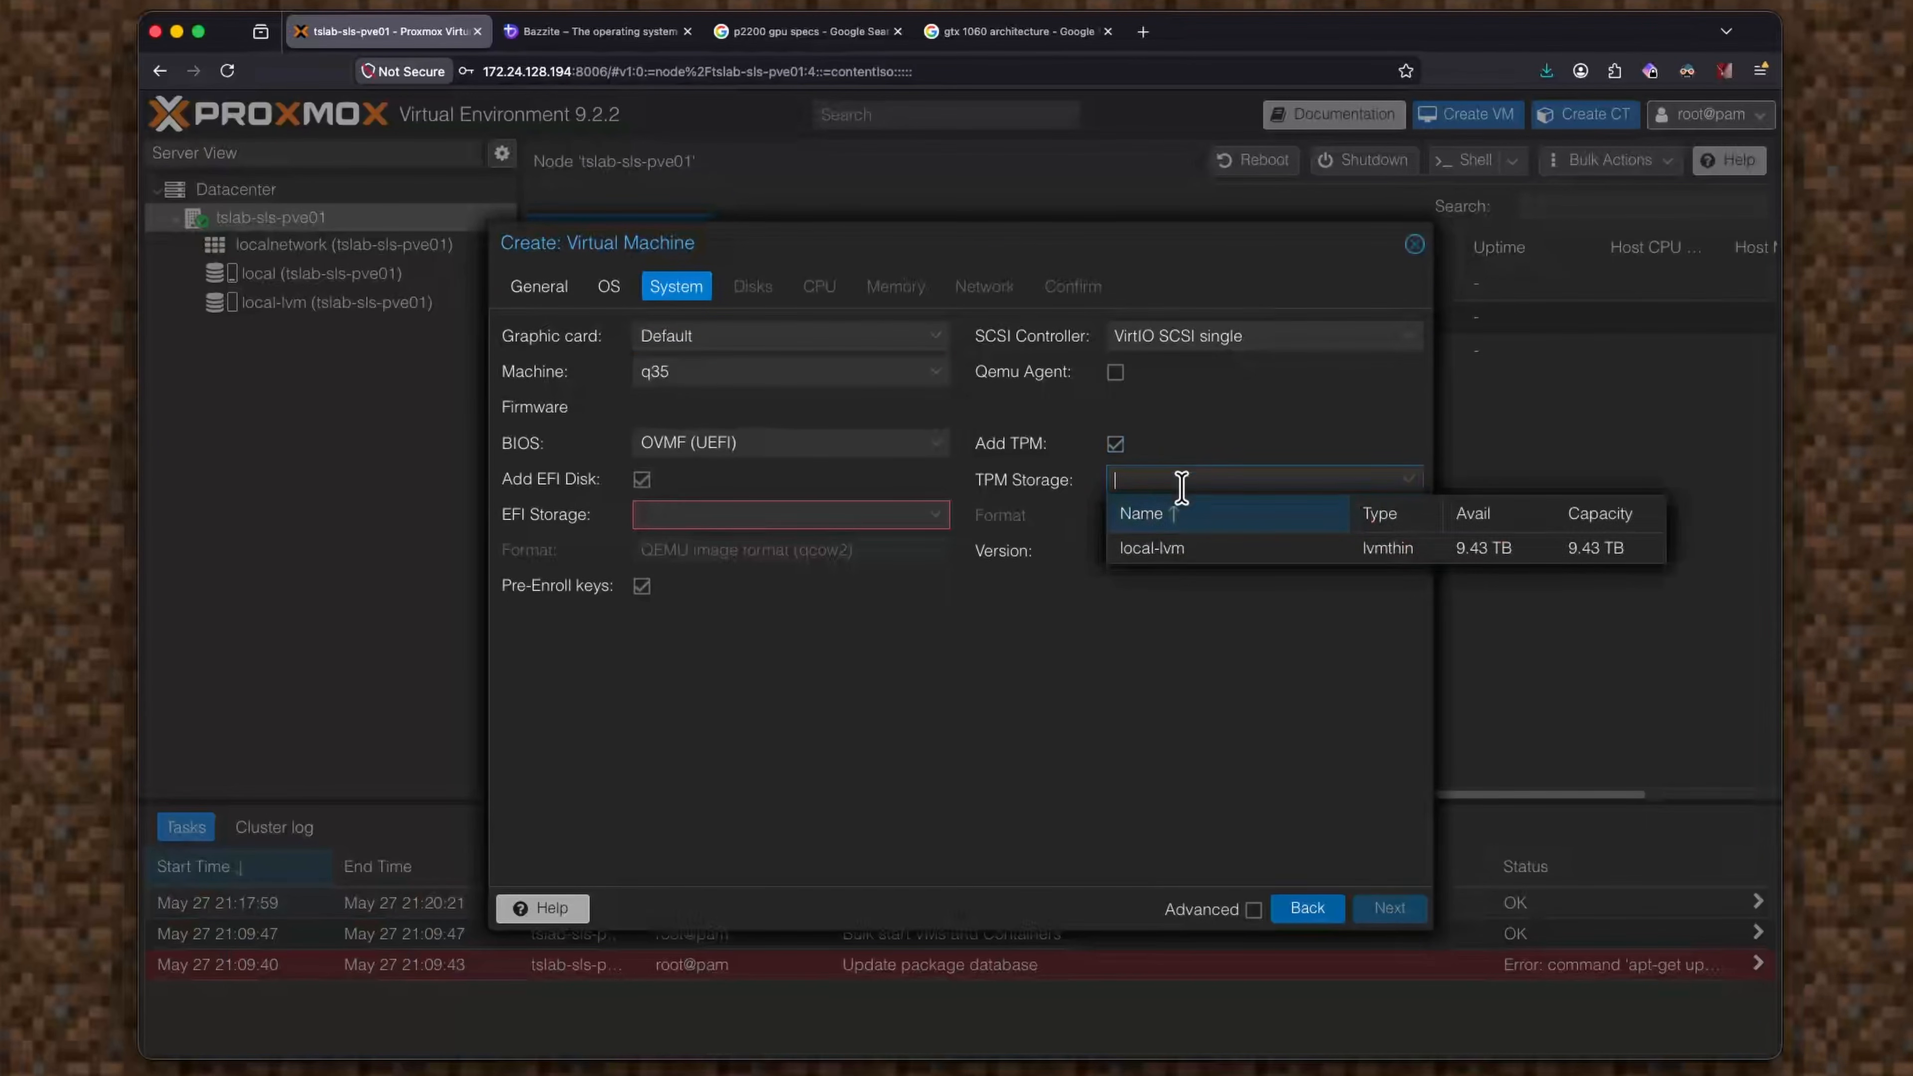
{"action": "left_click", "coordinate": [1215, 551]}
{"action": "left_click", "coordinate": [716, 516]}
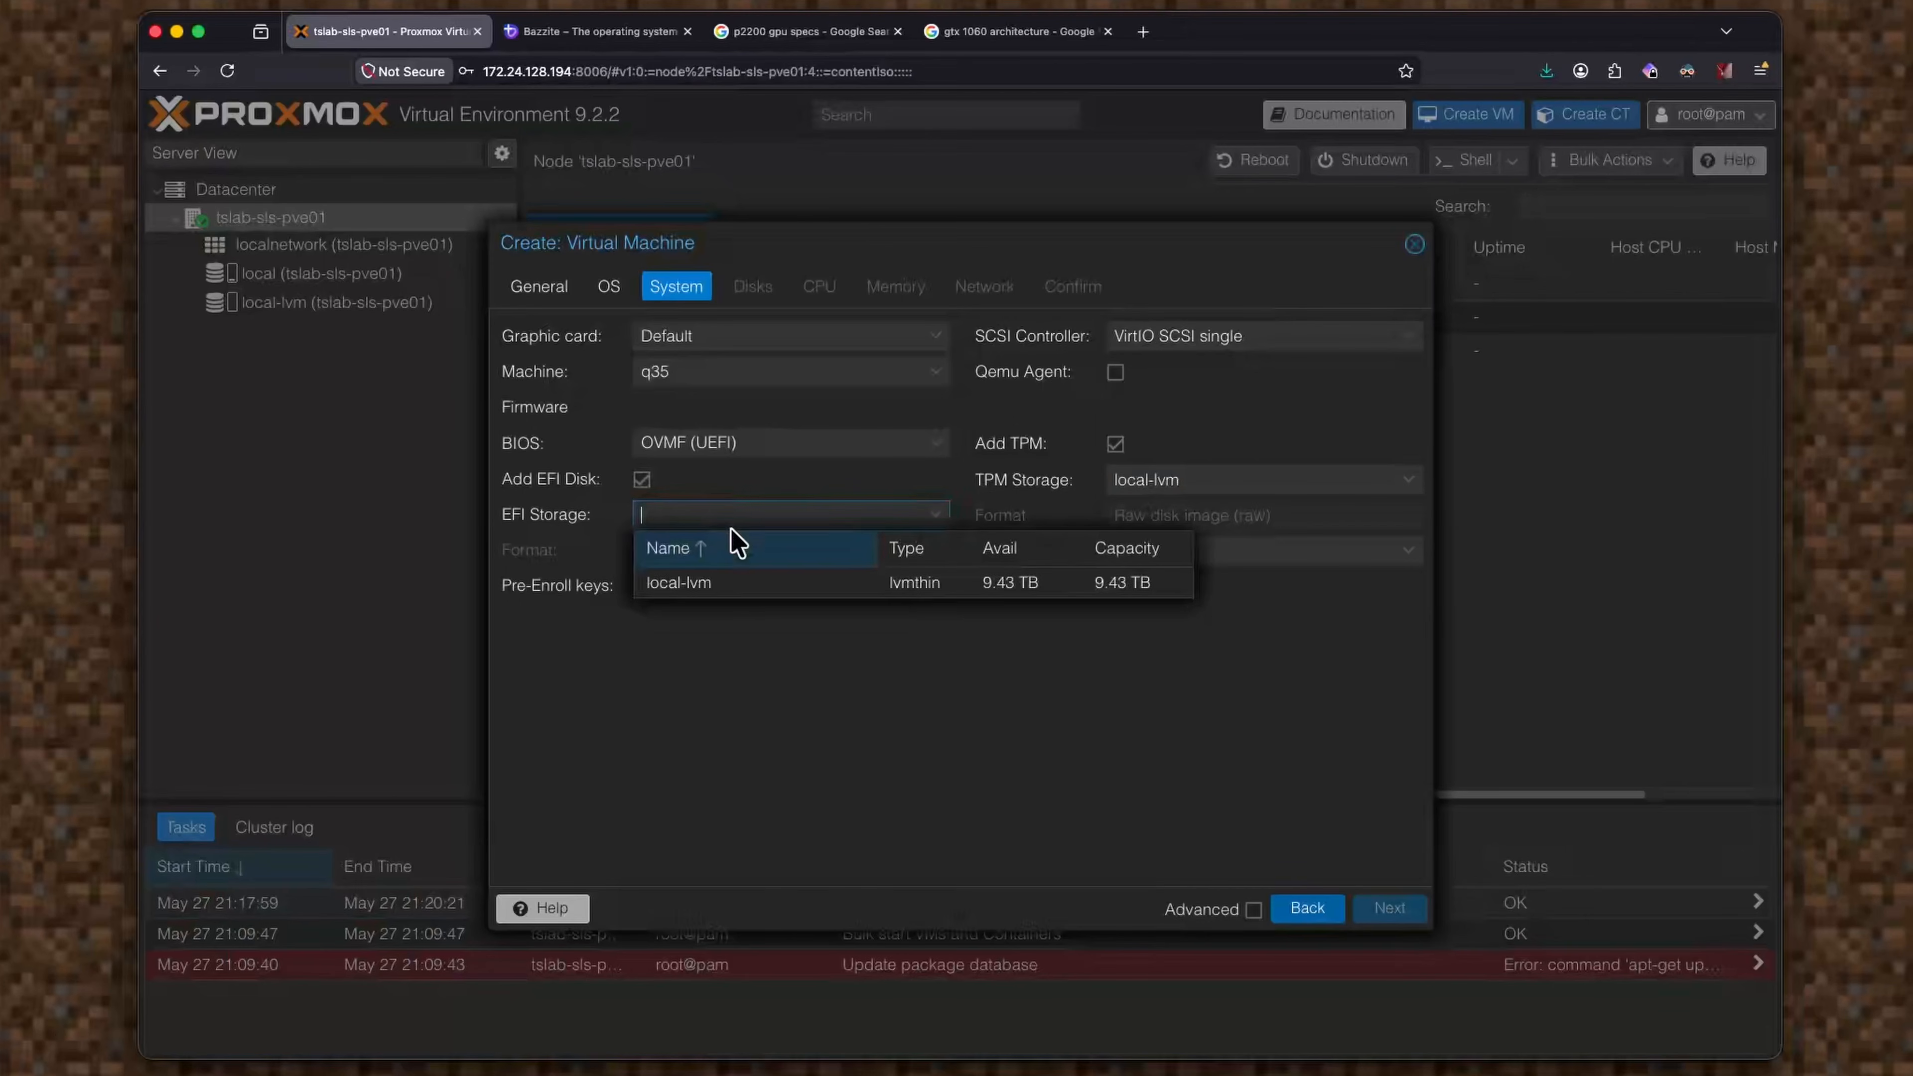
{"action": "left_click", "coordinate": [783, 584]}
{"action": "left_click", "coordinate": [1390, 908]}
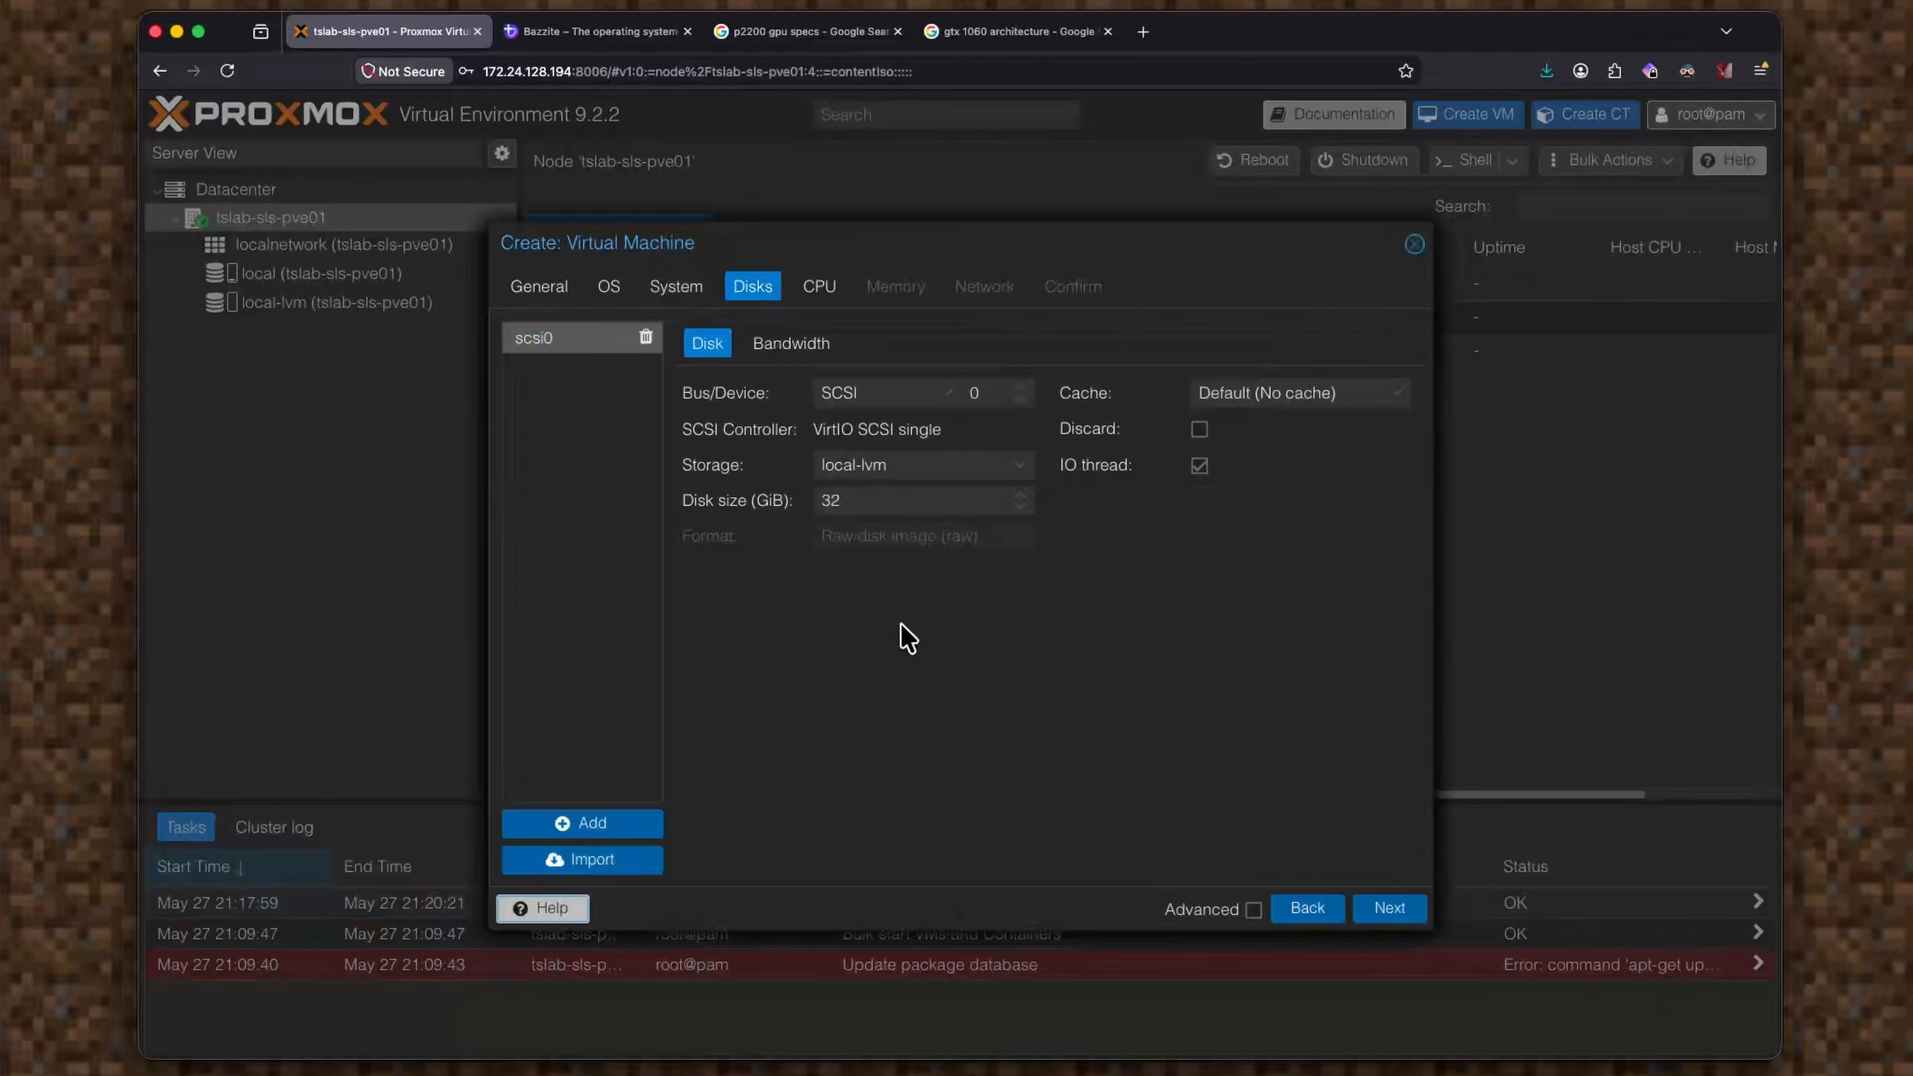
Set the VM's disk size to 64 GiB.
{"action": "left_click", "coordinate": [918, 500]}
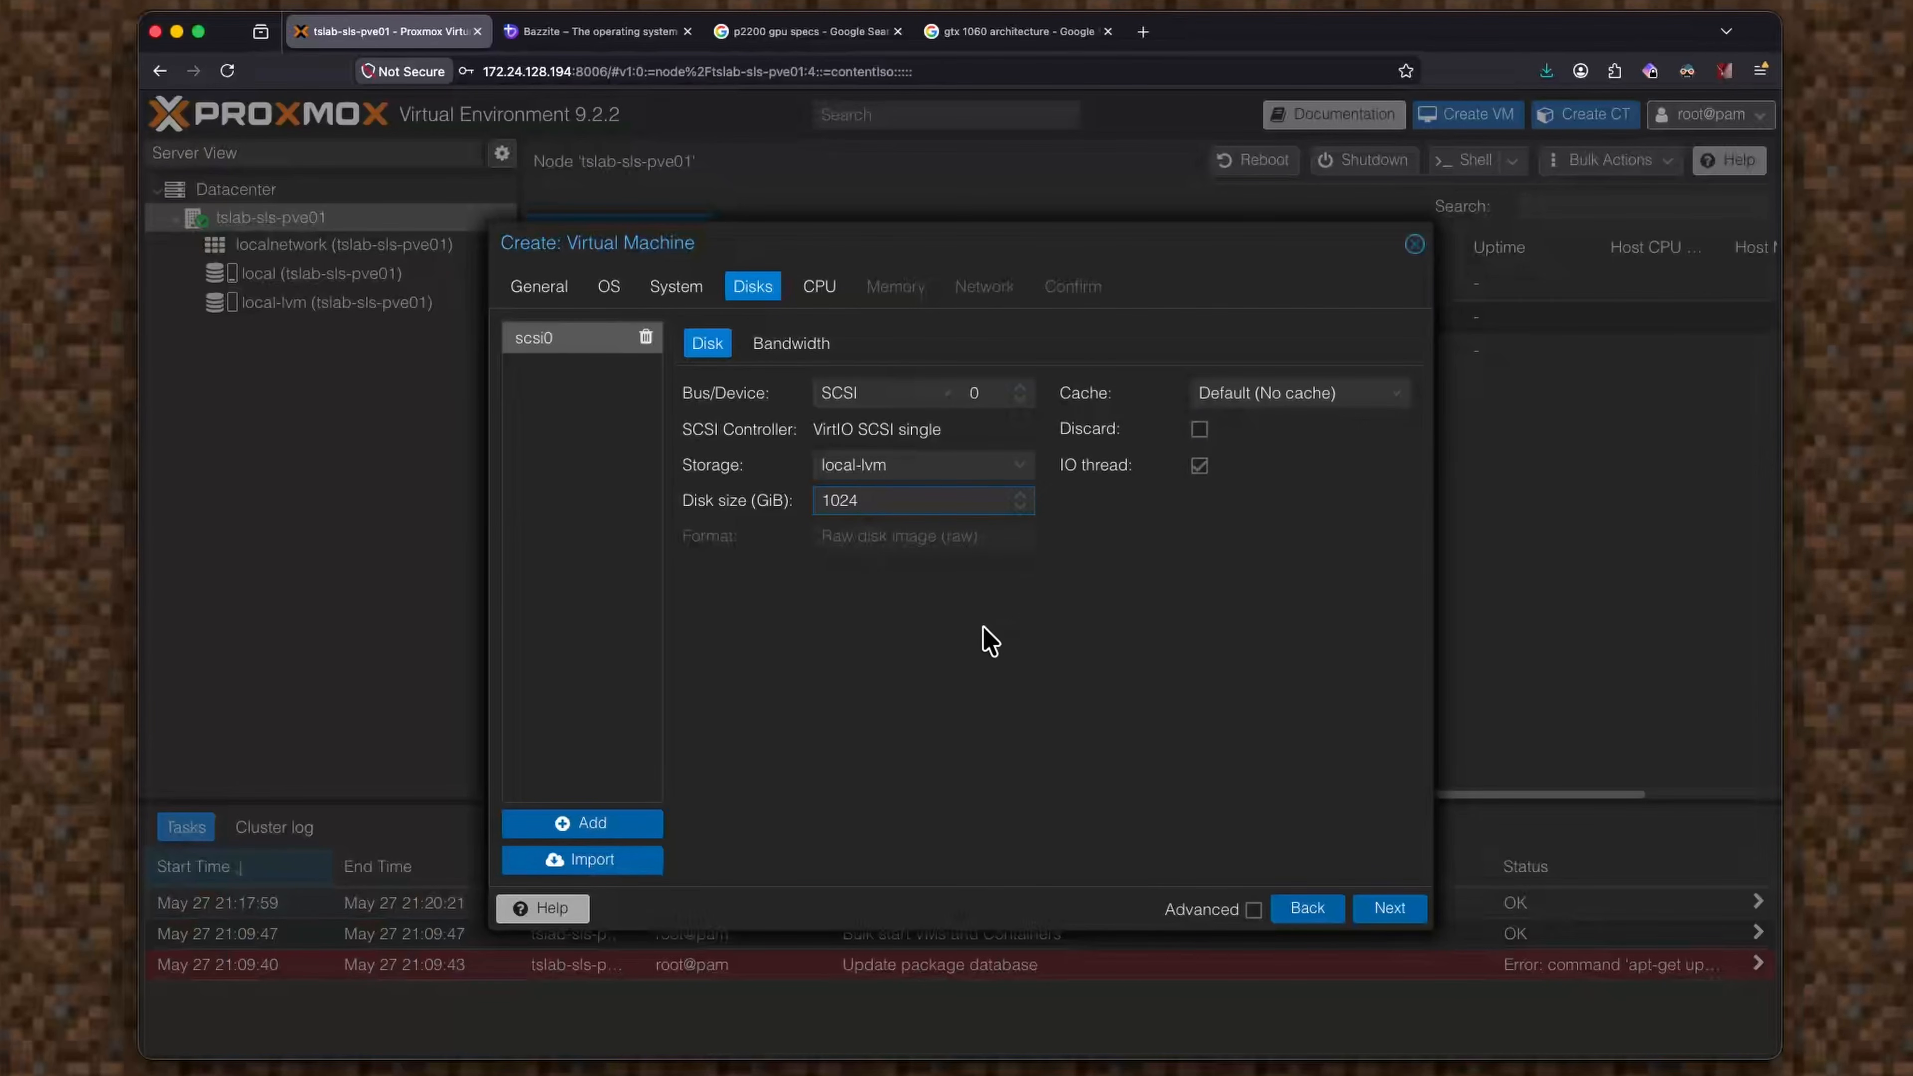
{"action": "left_click", "coordinate": [1253, 910]}
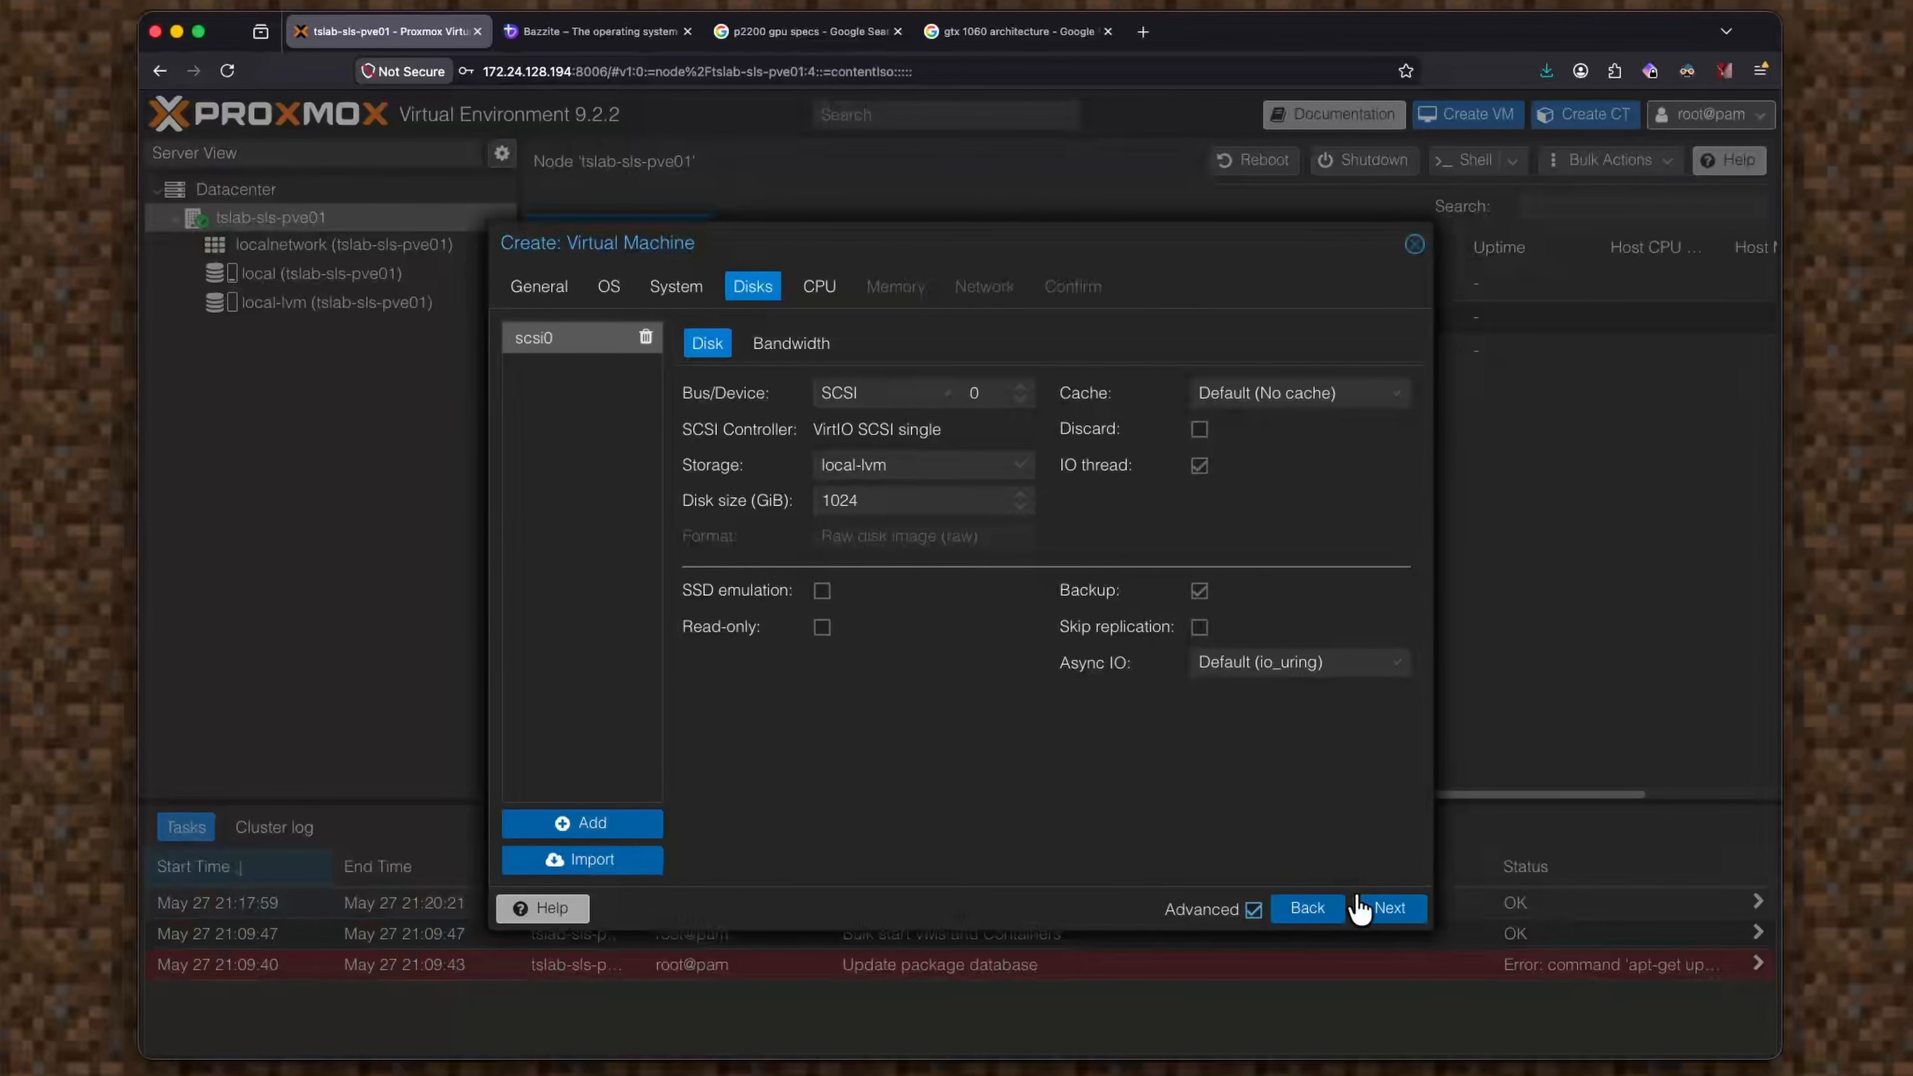
{"action": "left_click", "coordinate": [1378, 924]}
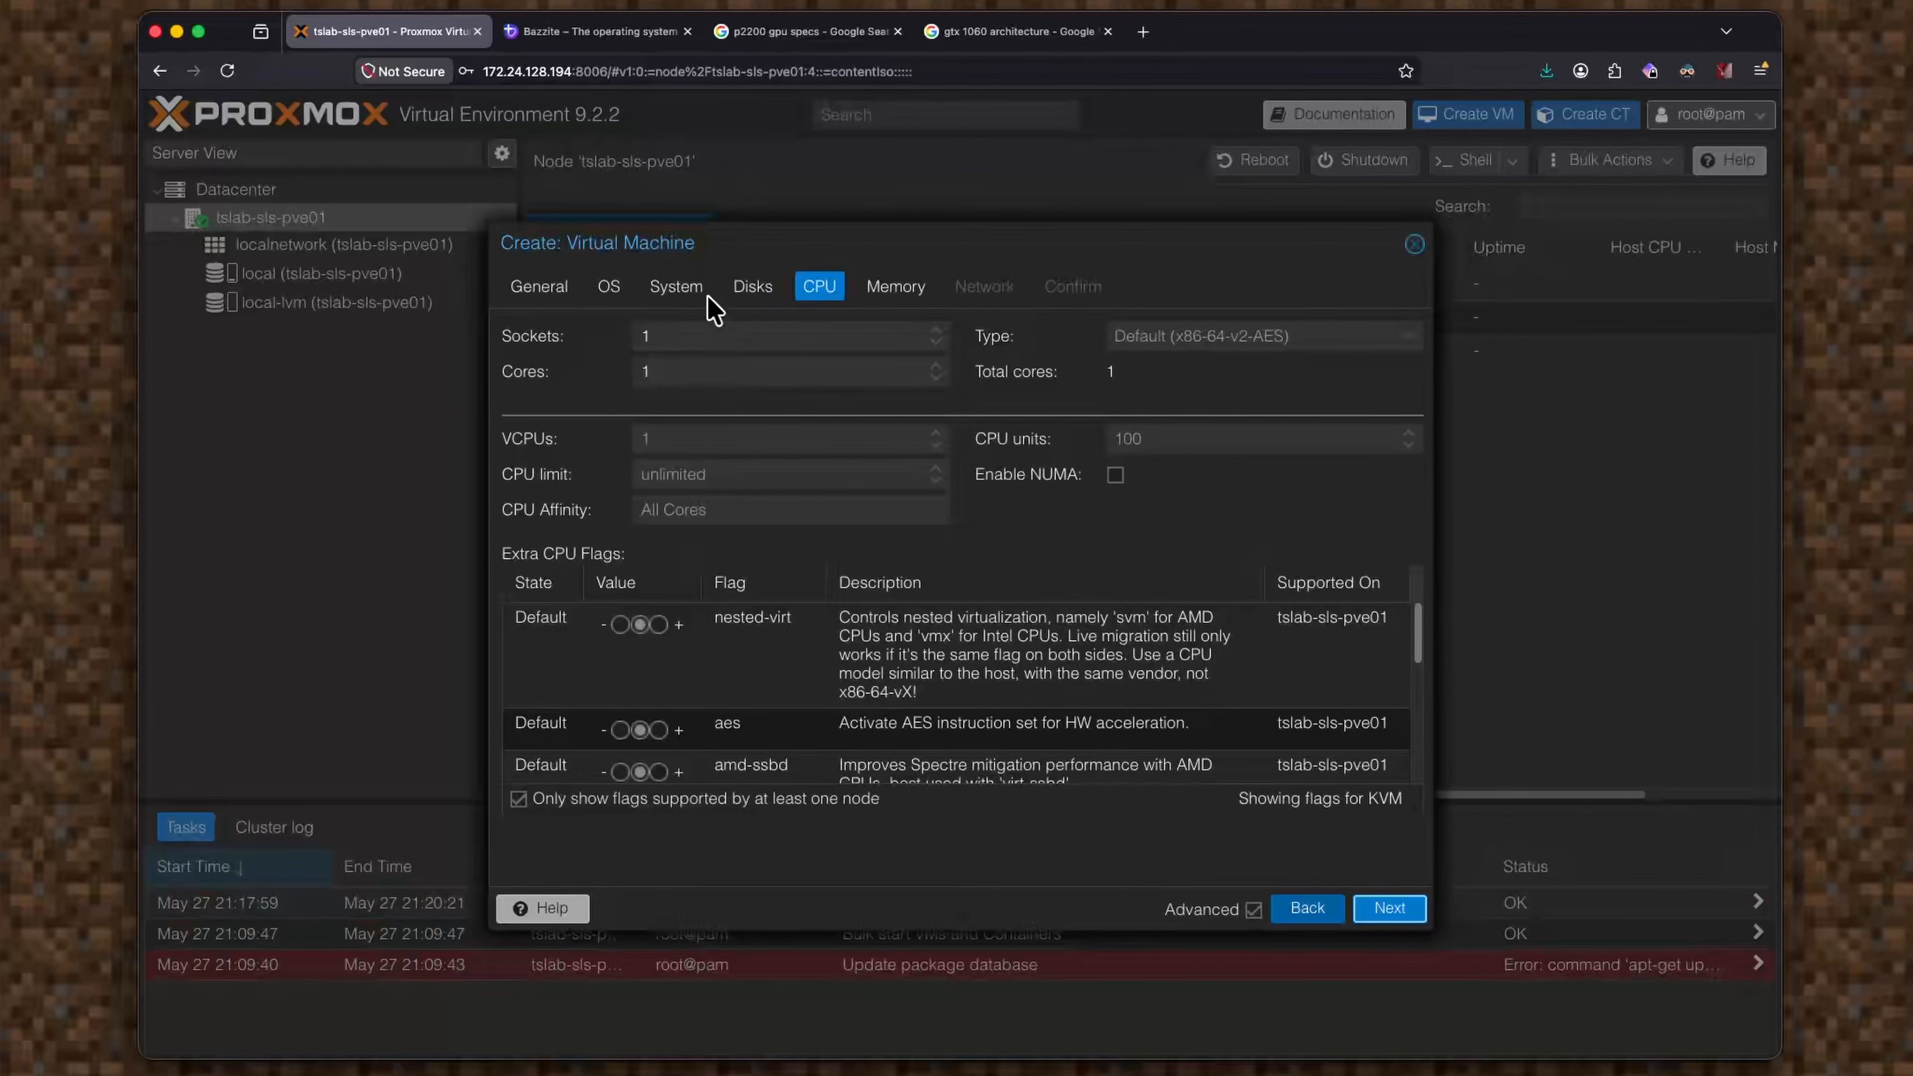
{"action": "left_click", "coordinate": [752, 288]}
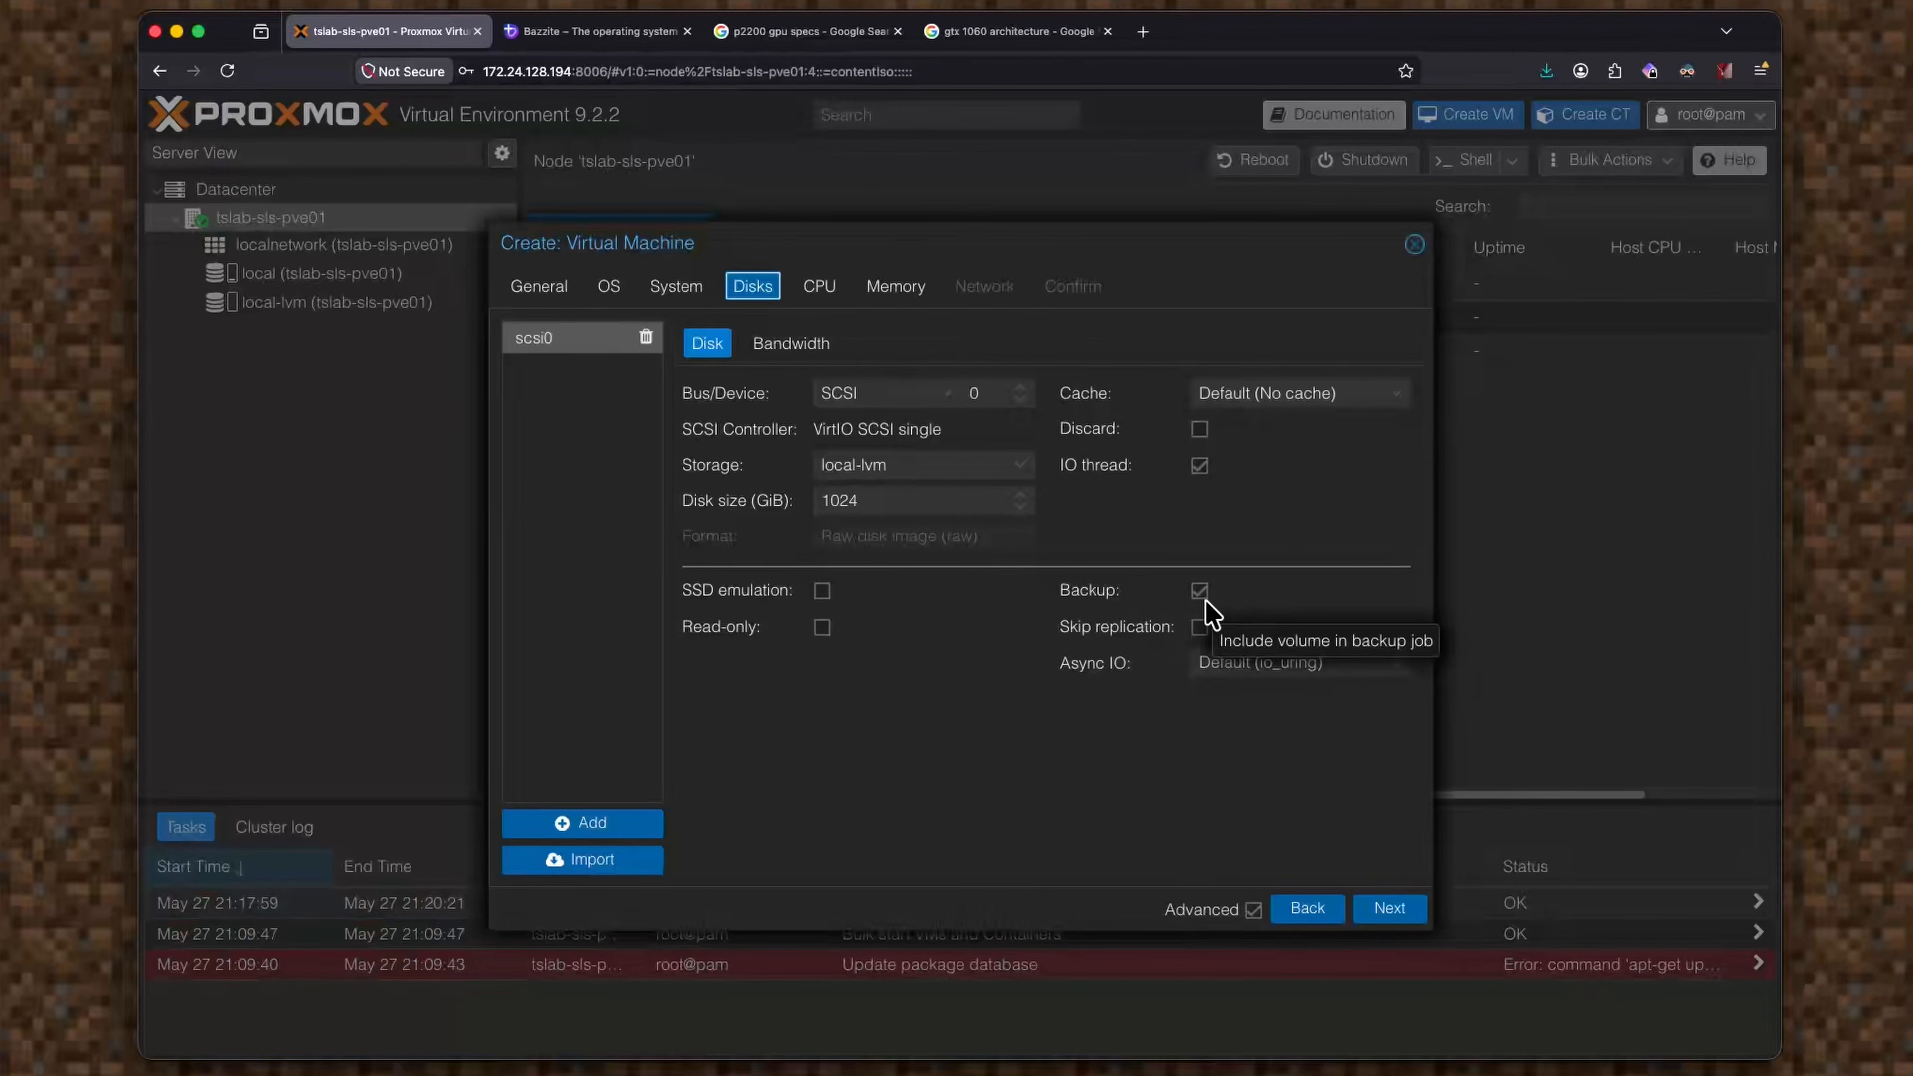
{"action": "left_click_drag", "start_coordinate": [931, 501], "coordinate": [785, 501]}
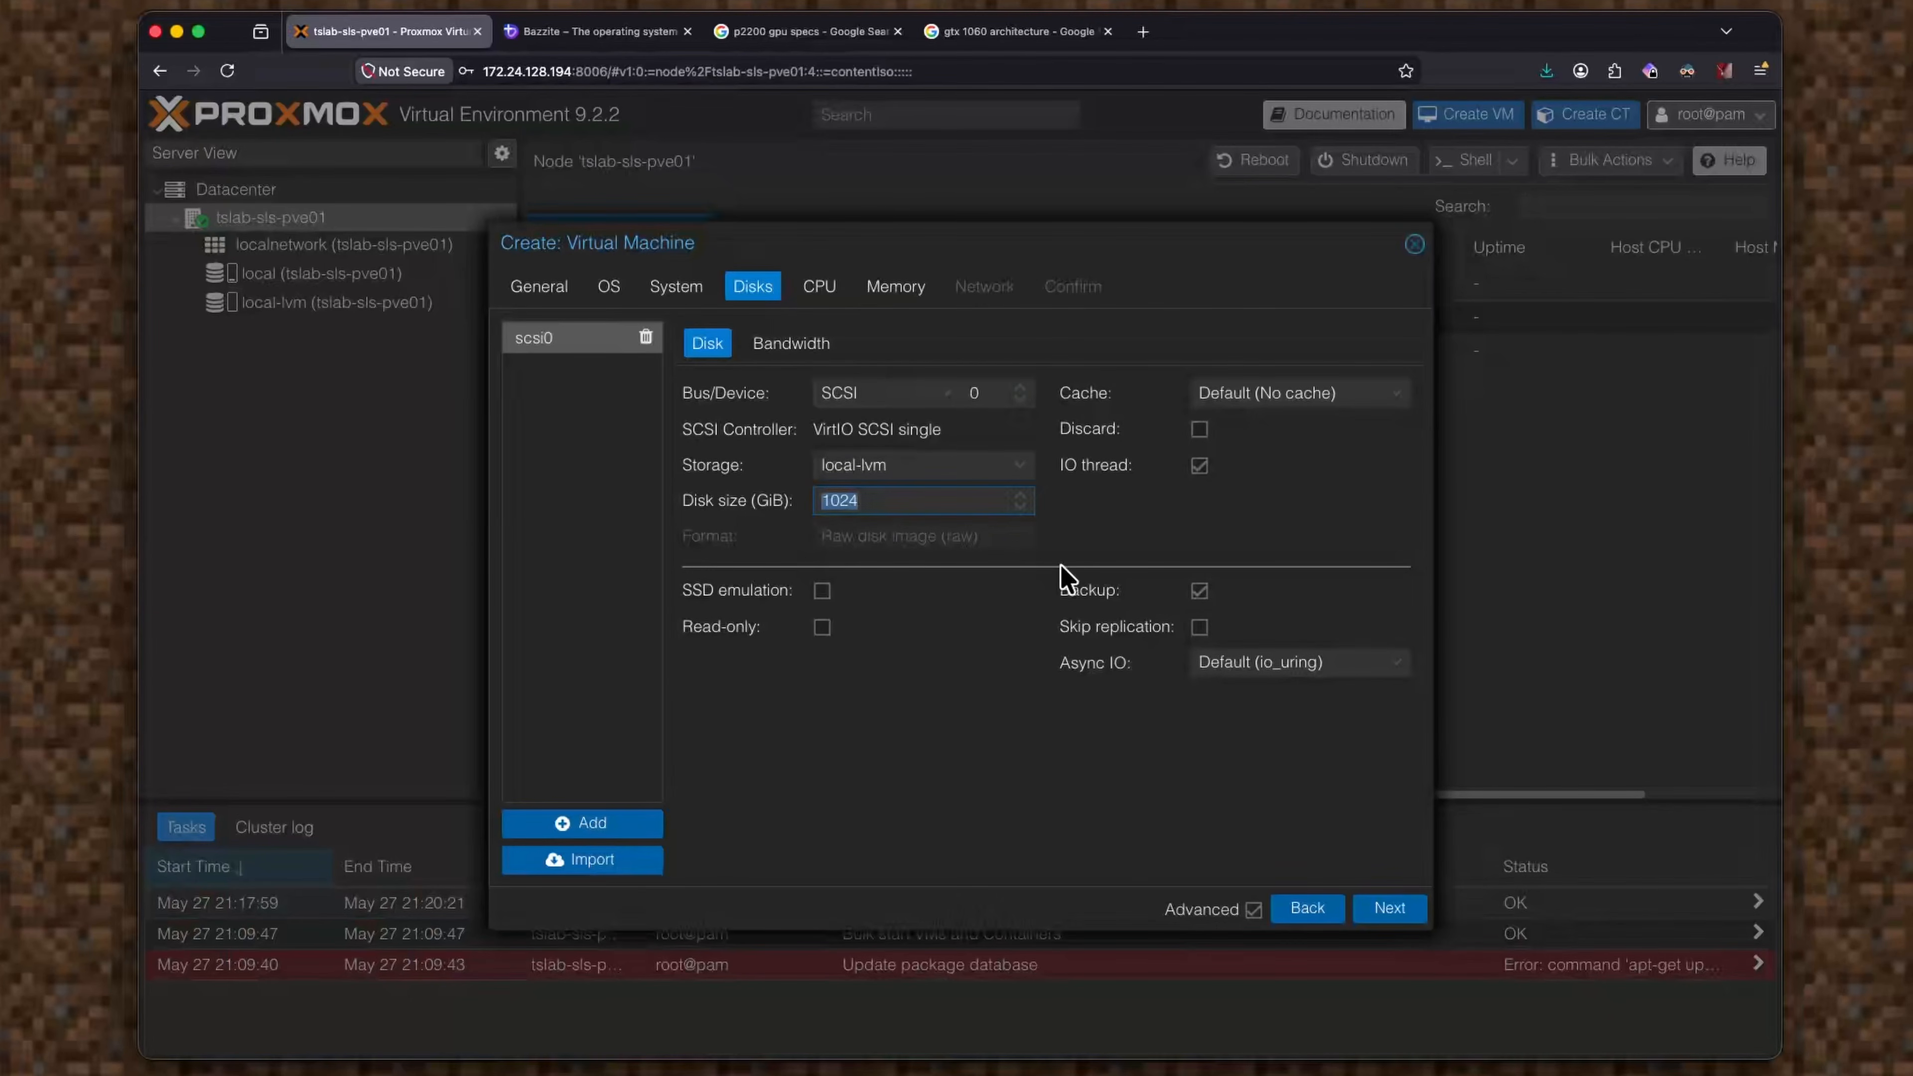
{"action": "type", "text": "64"}
{"action": "left_click", "coordinate": [1385, 912]}
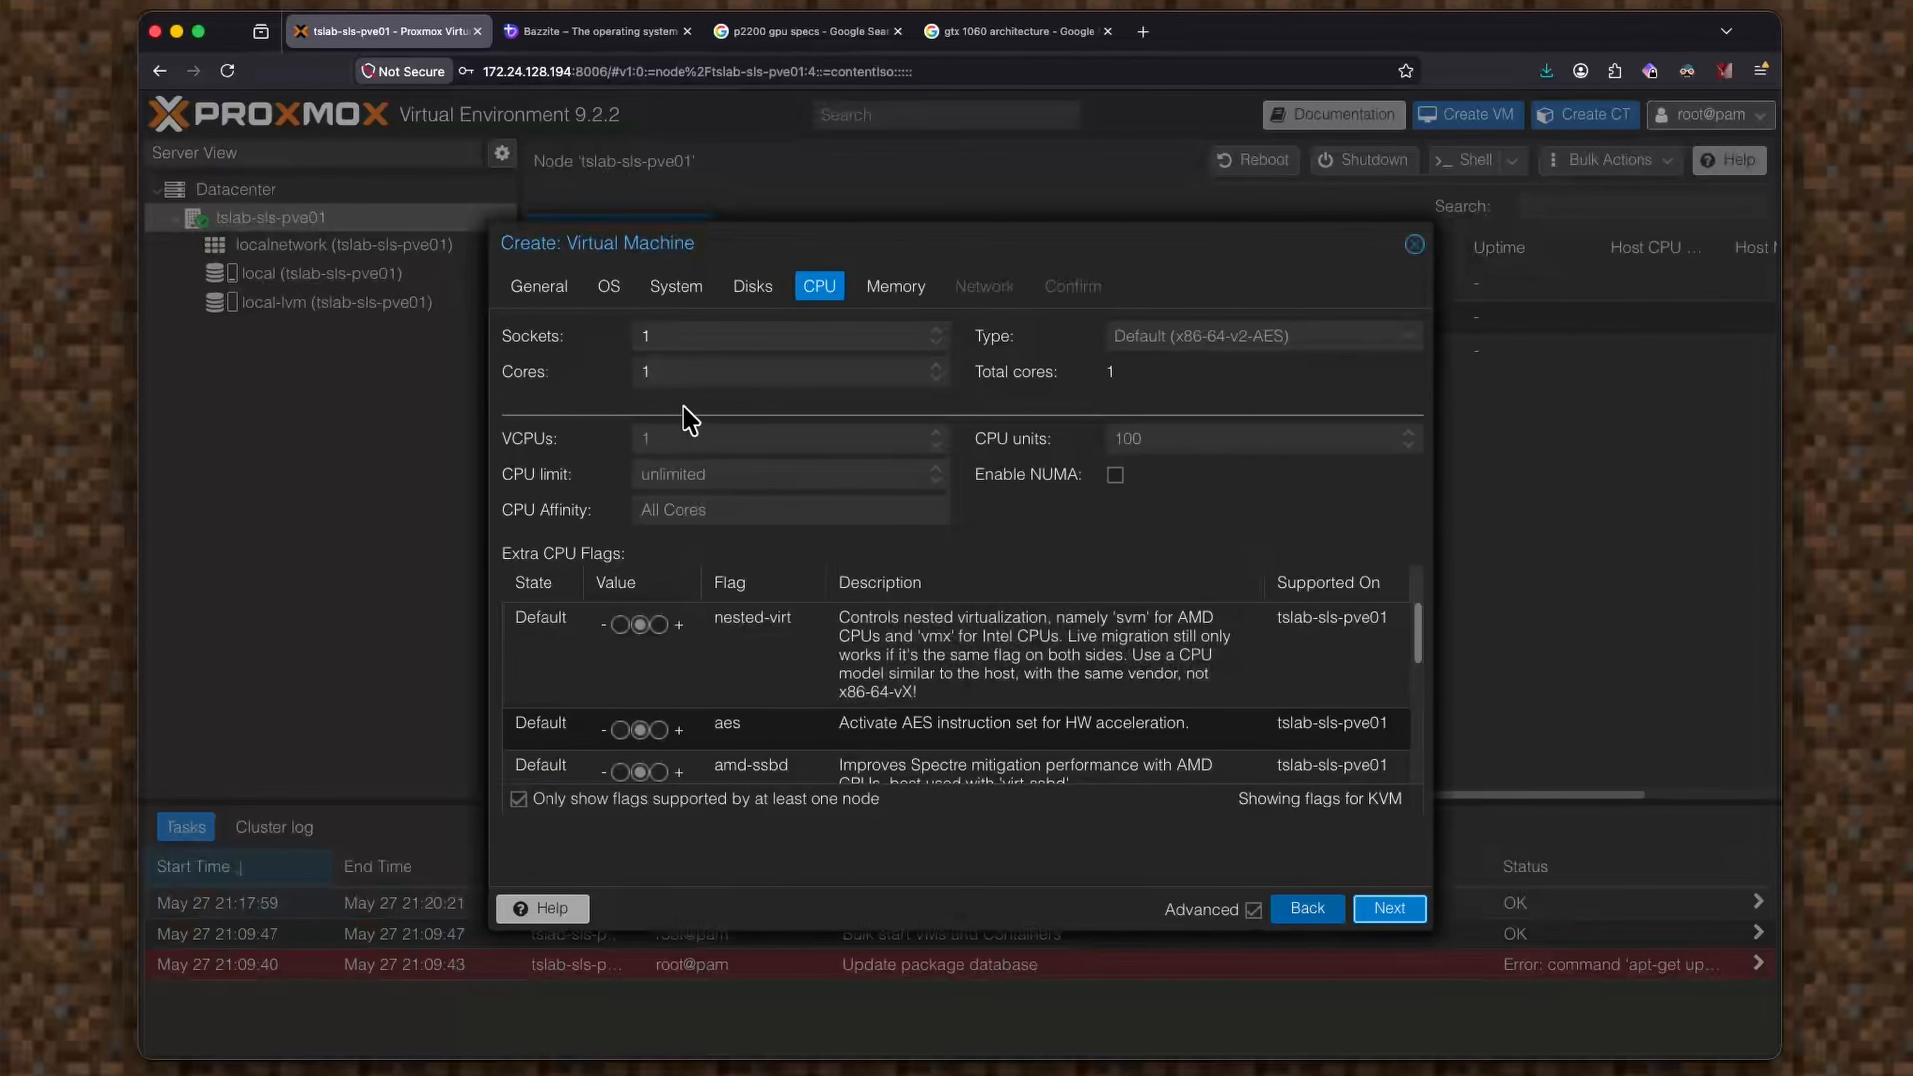
Give the VM 8 CPU cores and 32768 MiB of memory.
{"action": "double_click", "coordinate": [717, 369]}
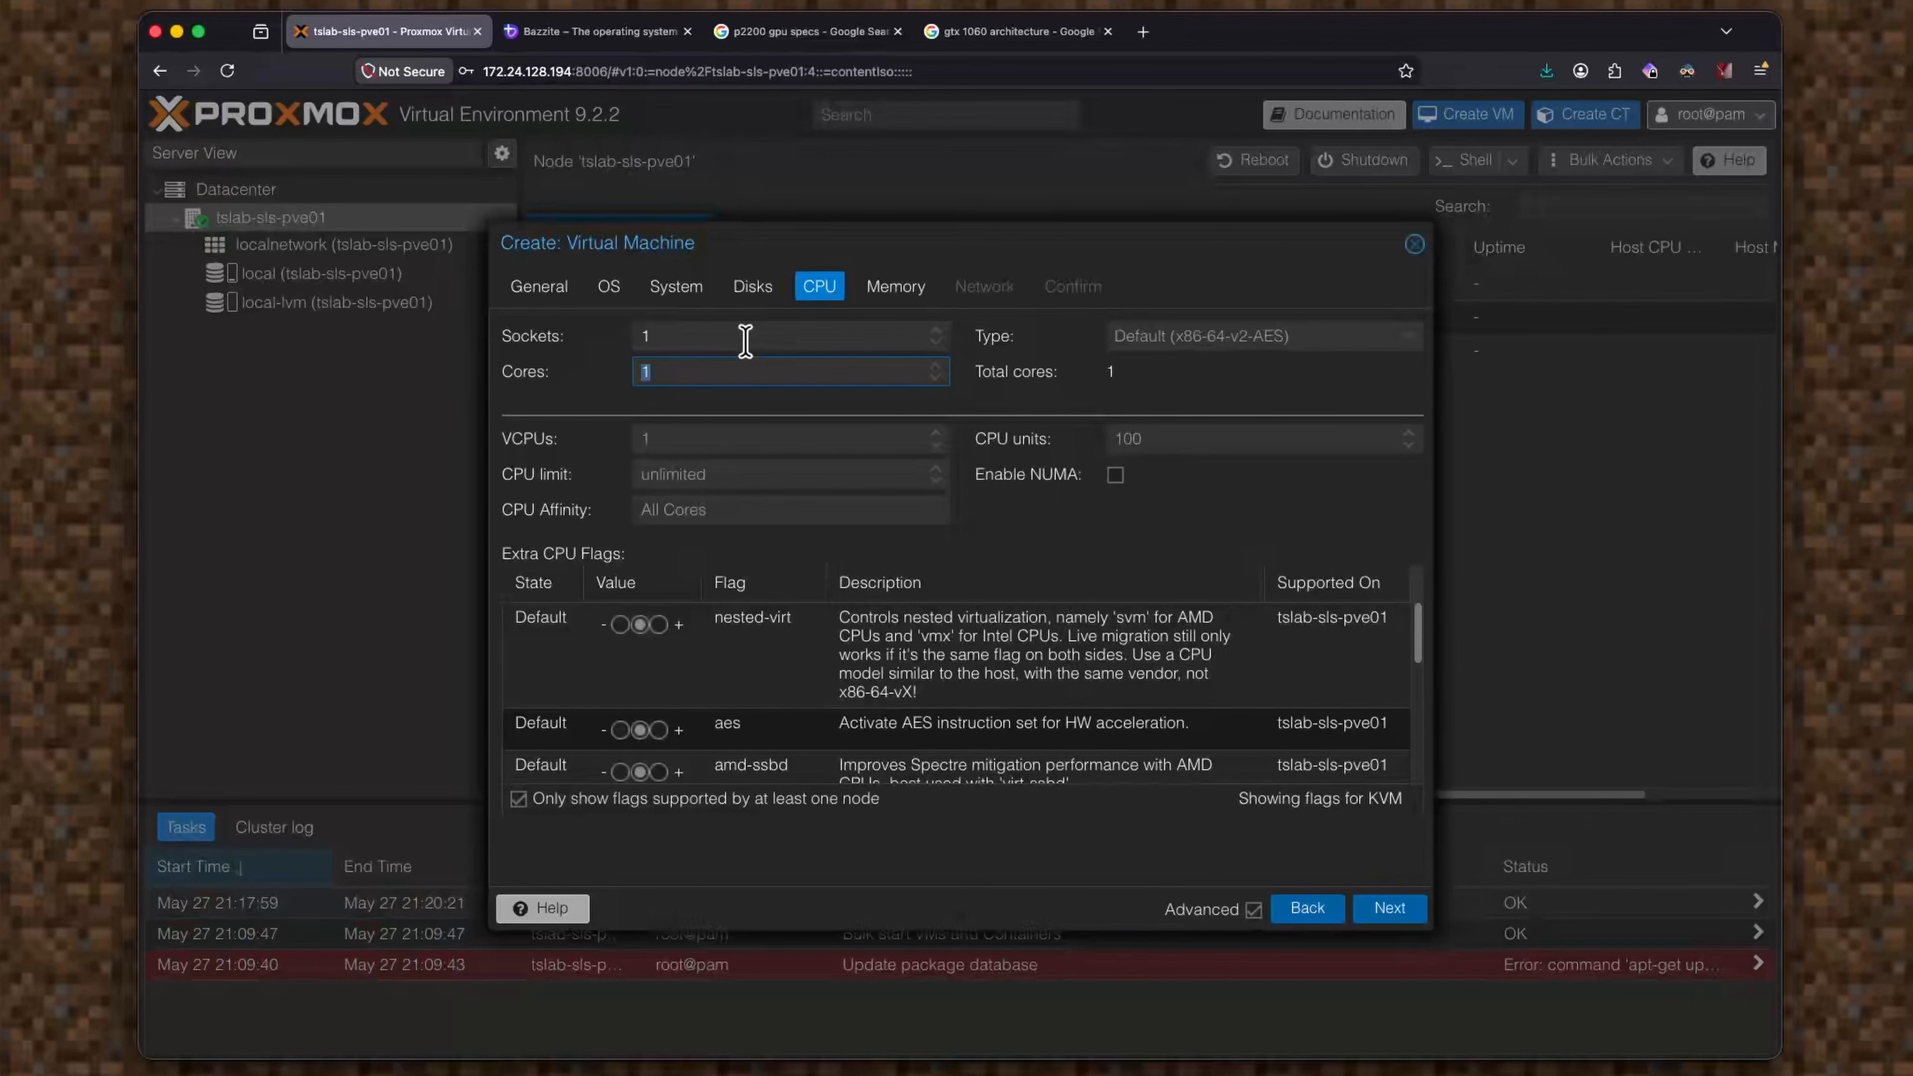
{"action": "left_click", "coordinate": [1391, 909]}
{"action": "left_click_drag", "start_coordinate": [746, 333], "coordinate": [517, 334]}
{"action": "type", "text": "32768"}
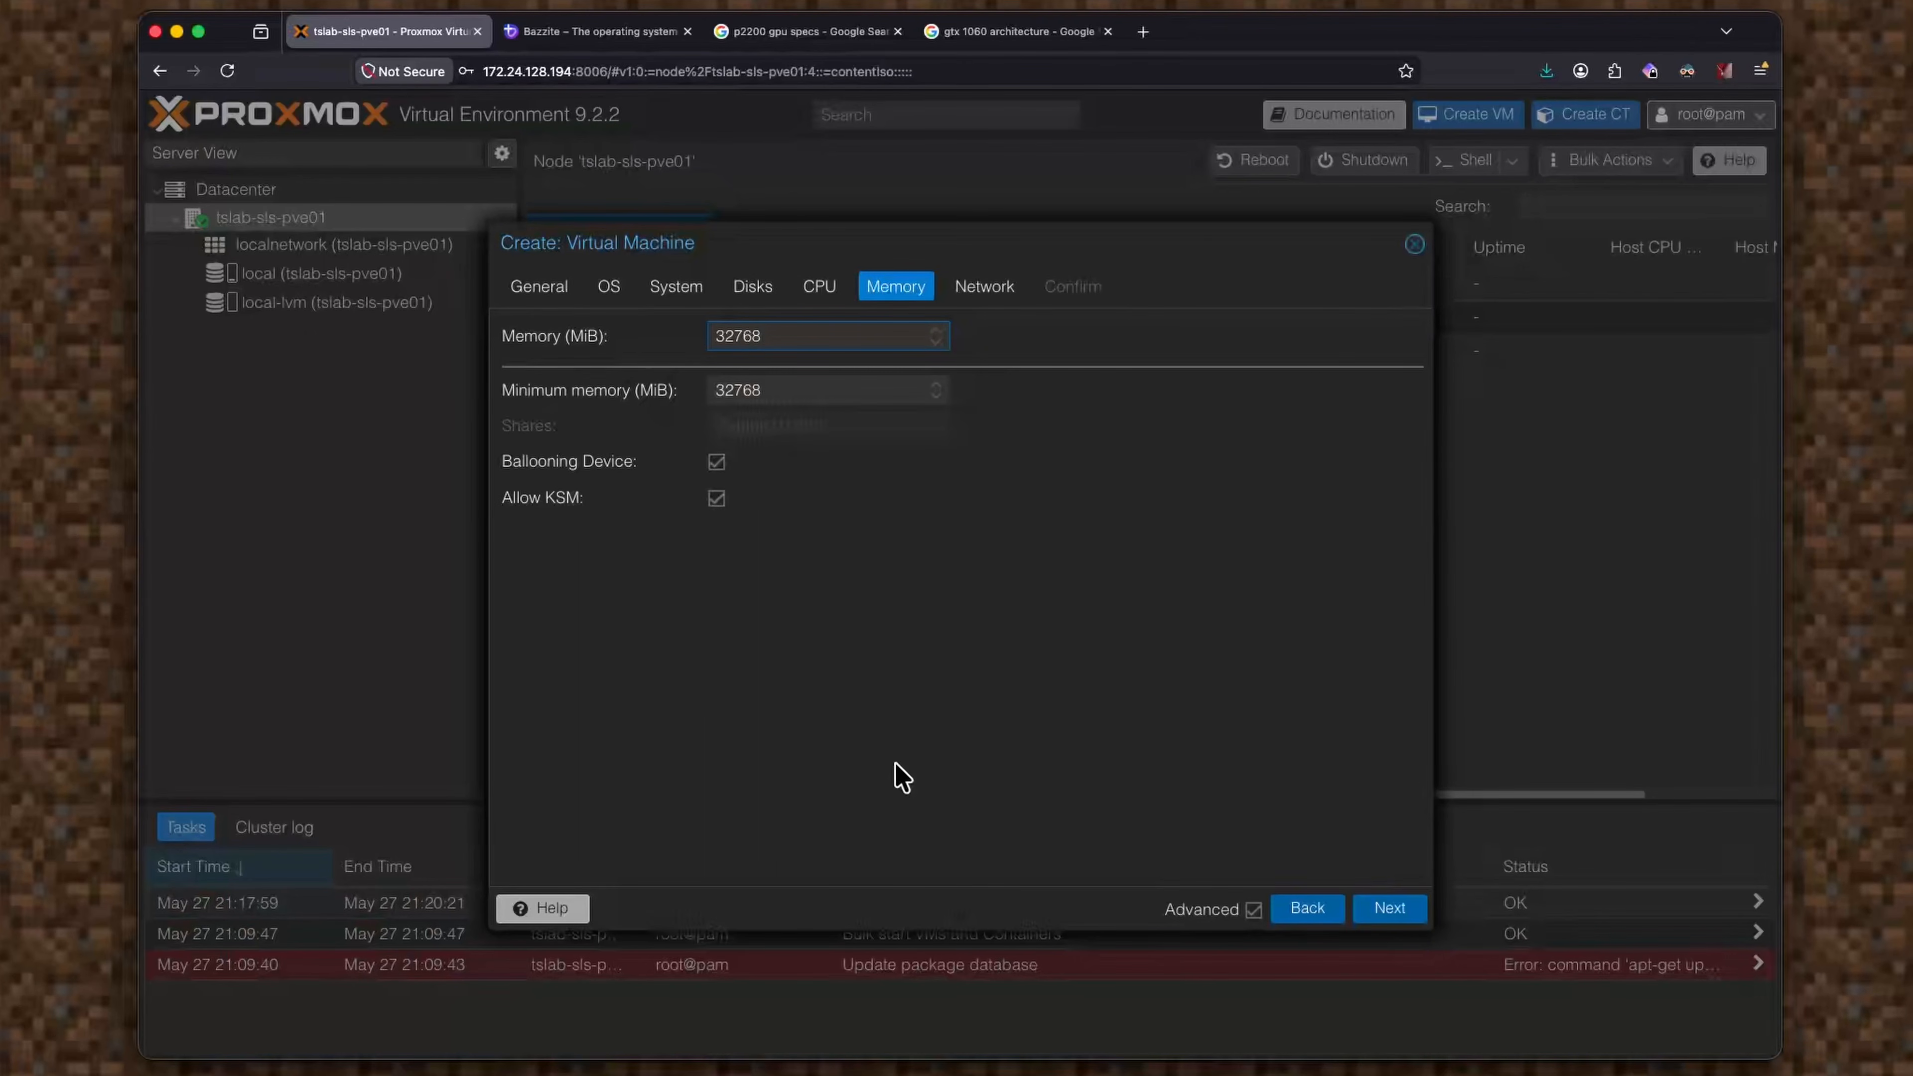
Disable the ballooning device, keep bridge vmbr0, and finish creating VM 100.
{"action": "left_click", "coordinate": [716, 462]}
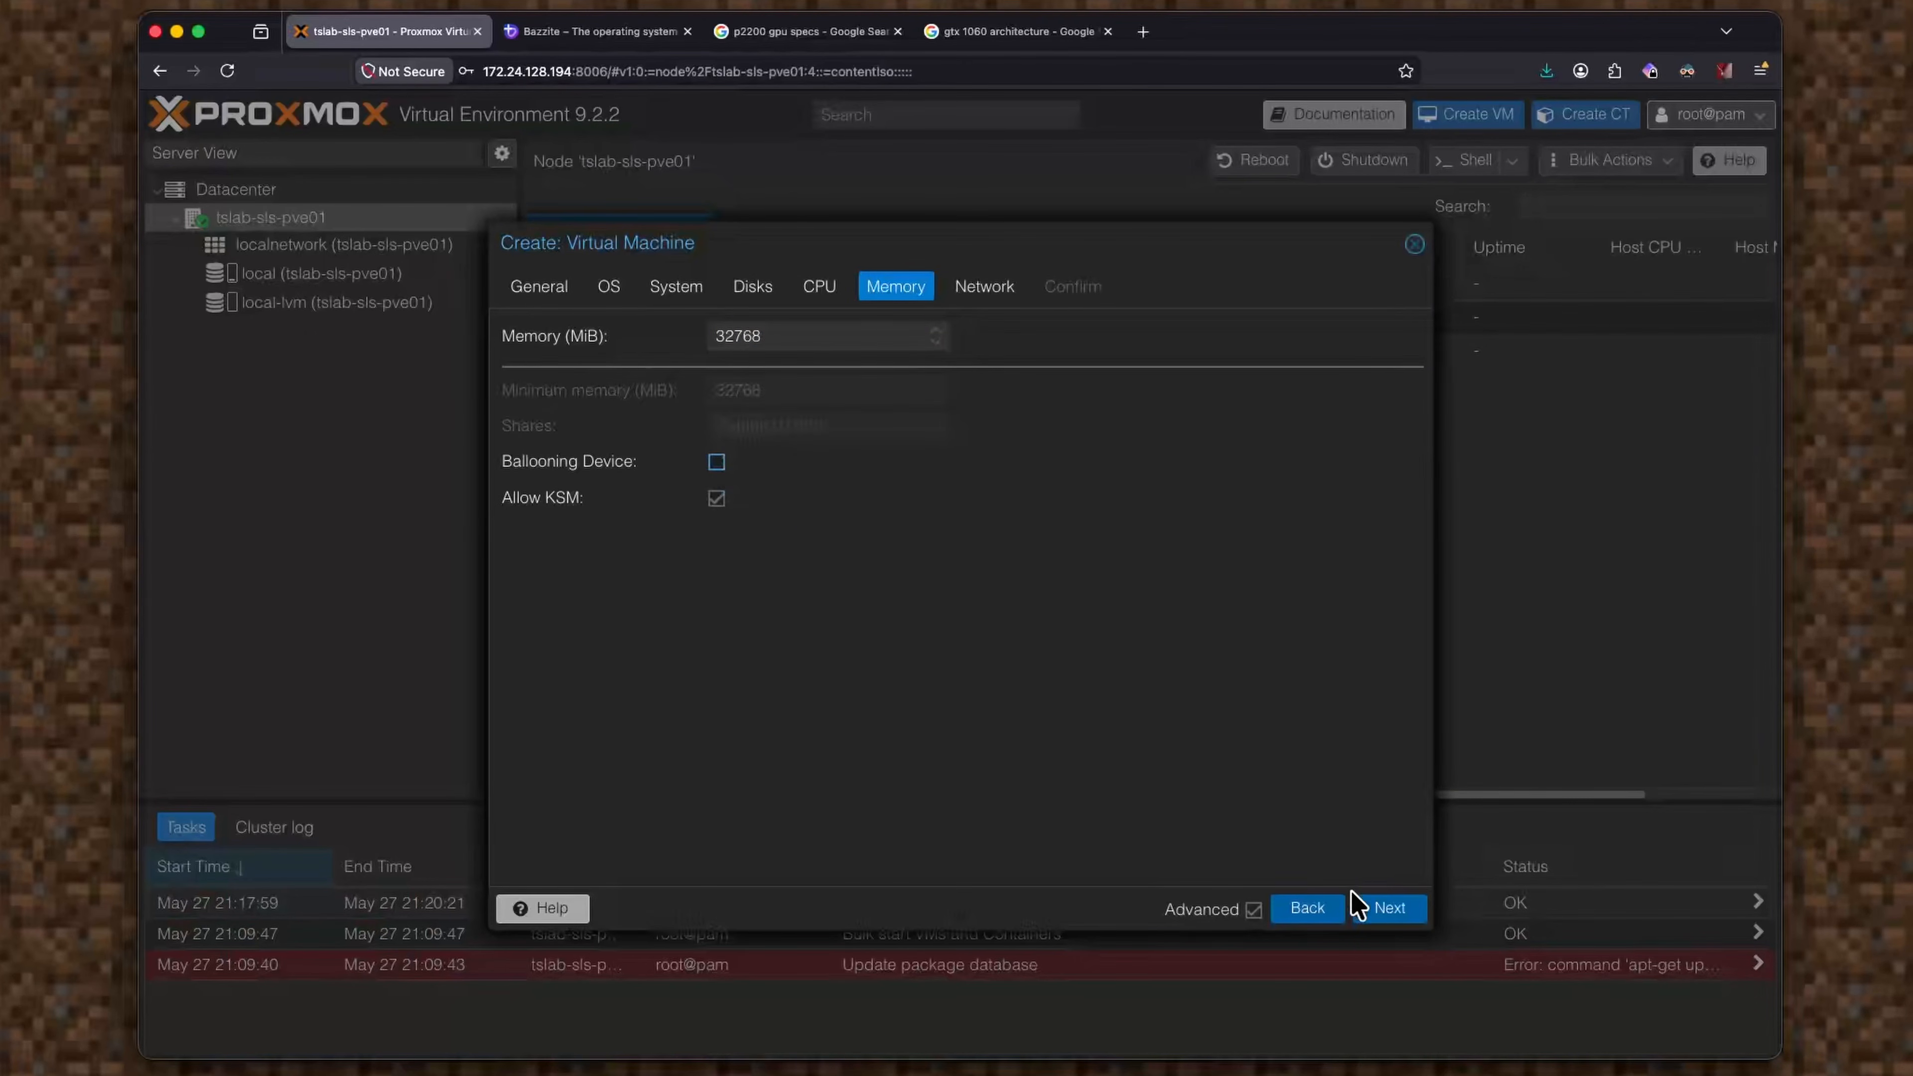
{"action": "left_click", "coordinate": [1400, 916]}
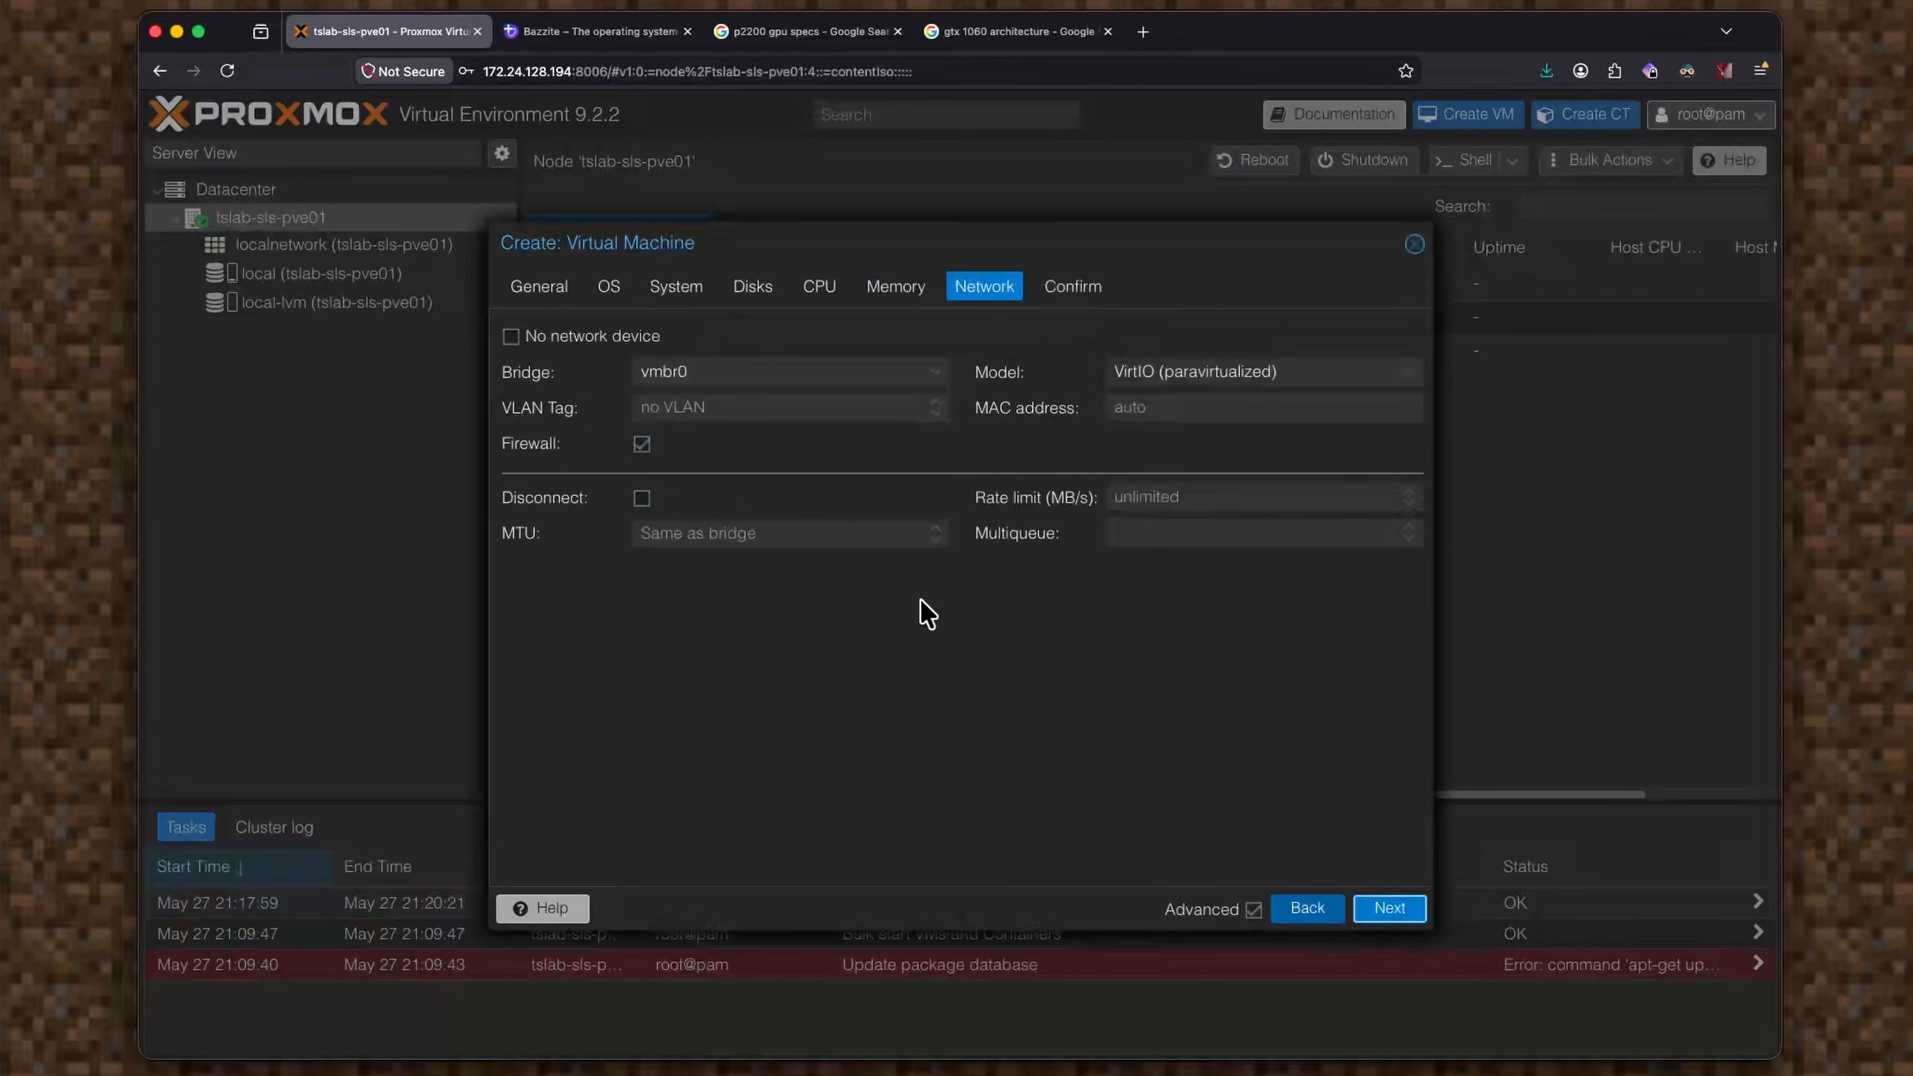
{"action": "left_click", "coordinate": [787, 366]}
{"action": "left_click", "coordinate": [829, 440]}
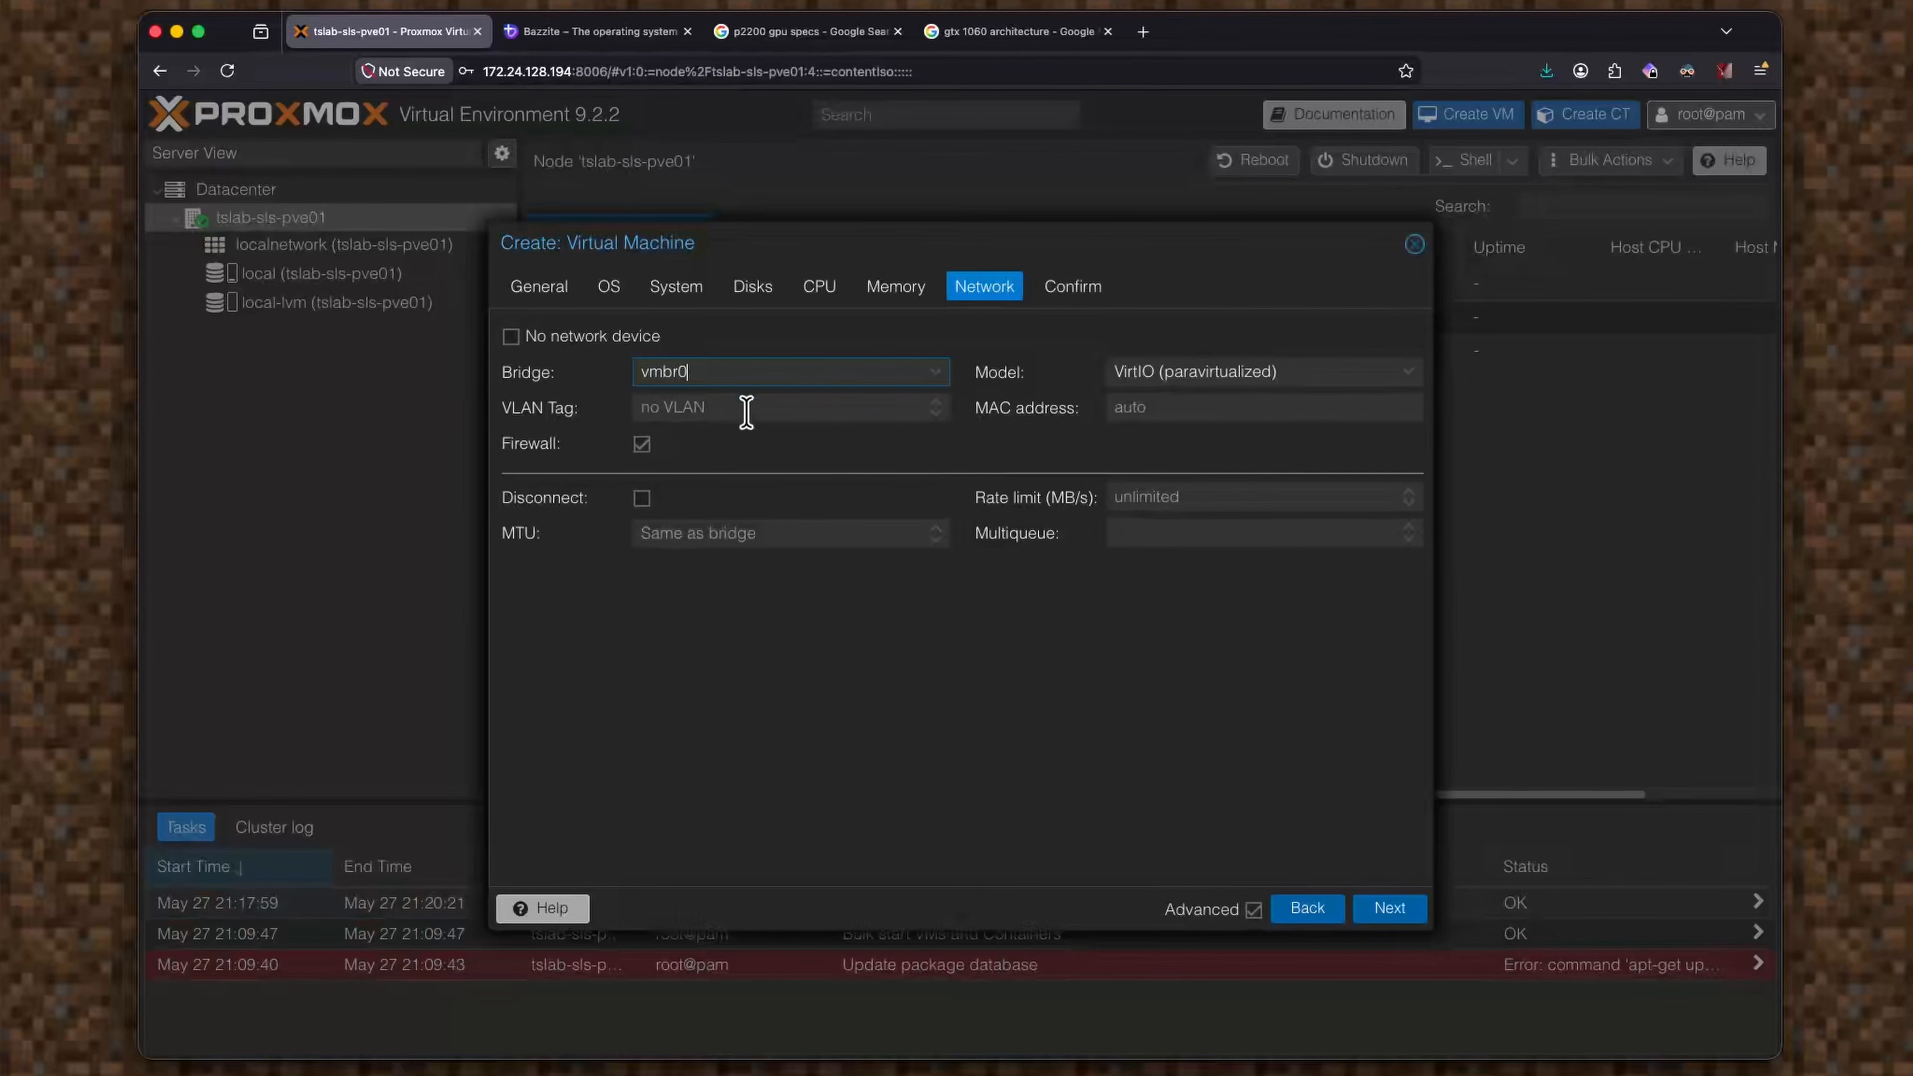
{"action": "left_click", "coordinate": [1388, 910]}
{"action": "left_click", "coordinate": [1388, 909]}
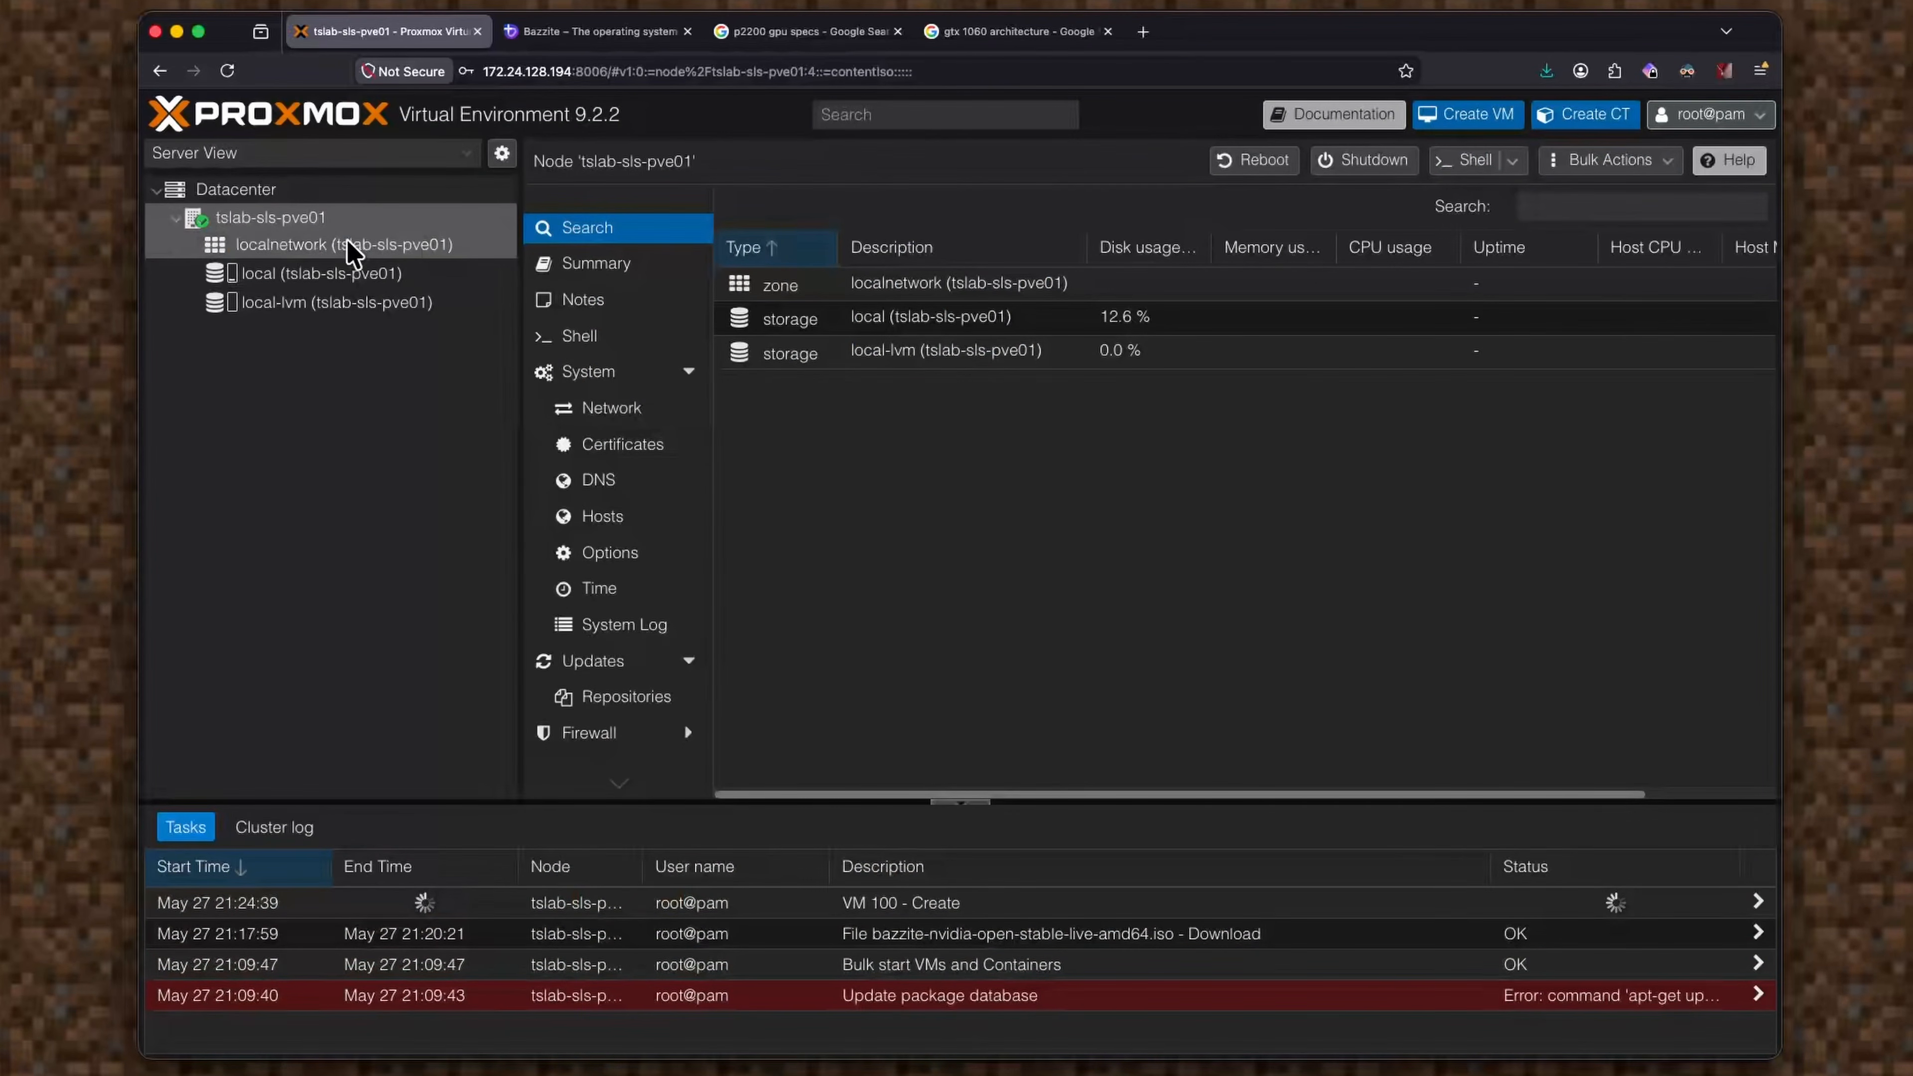
Start adding a raw PCI device to VM 100's hardware.
{"action": "left_click", "coordinate": [316, 244]}
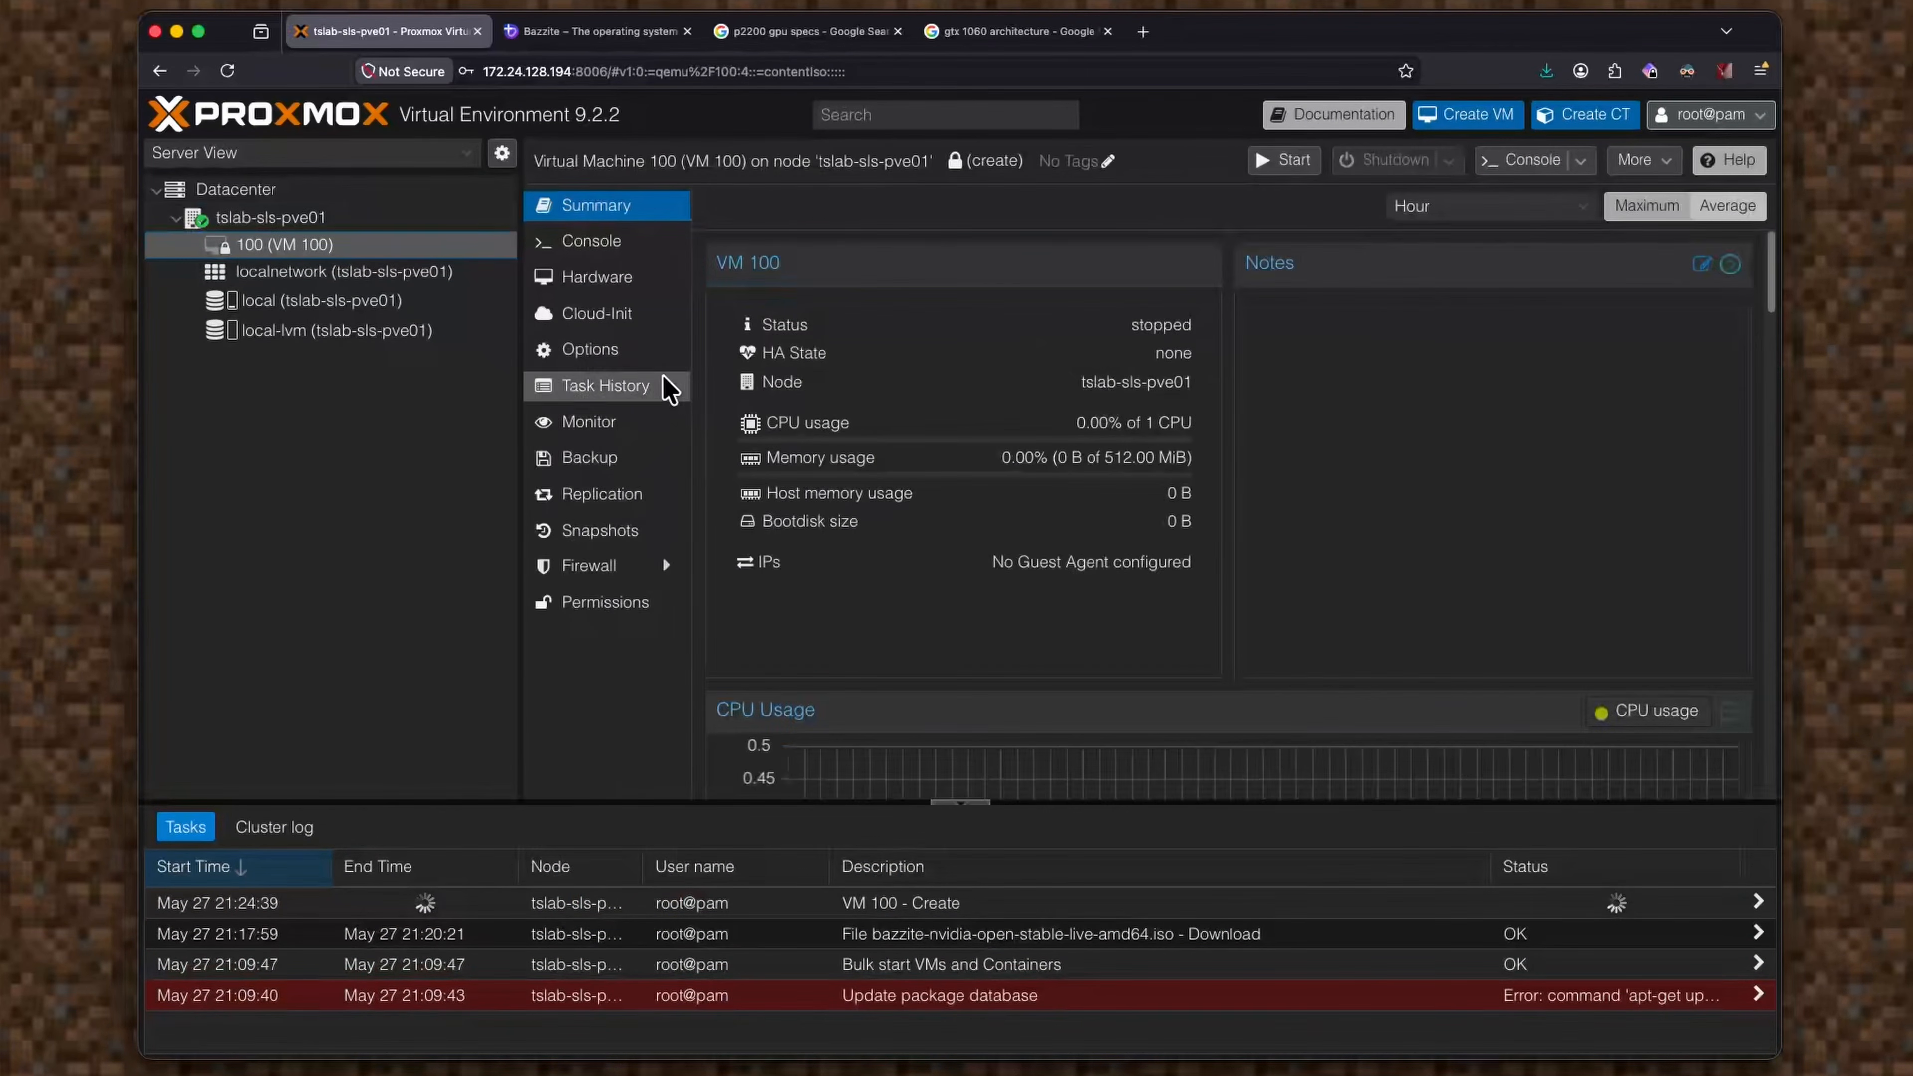
{"action": "left_click", "coordinate": [653, 292]}
{"action": "left_click", "coordinate": [734, 208]}
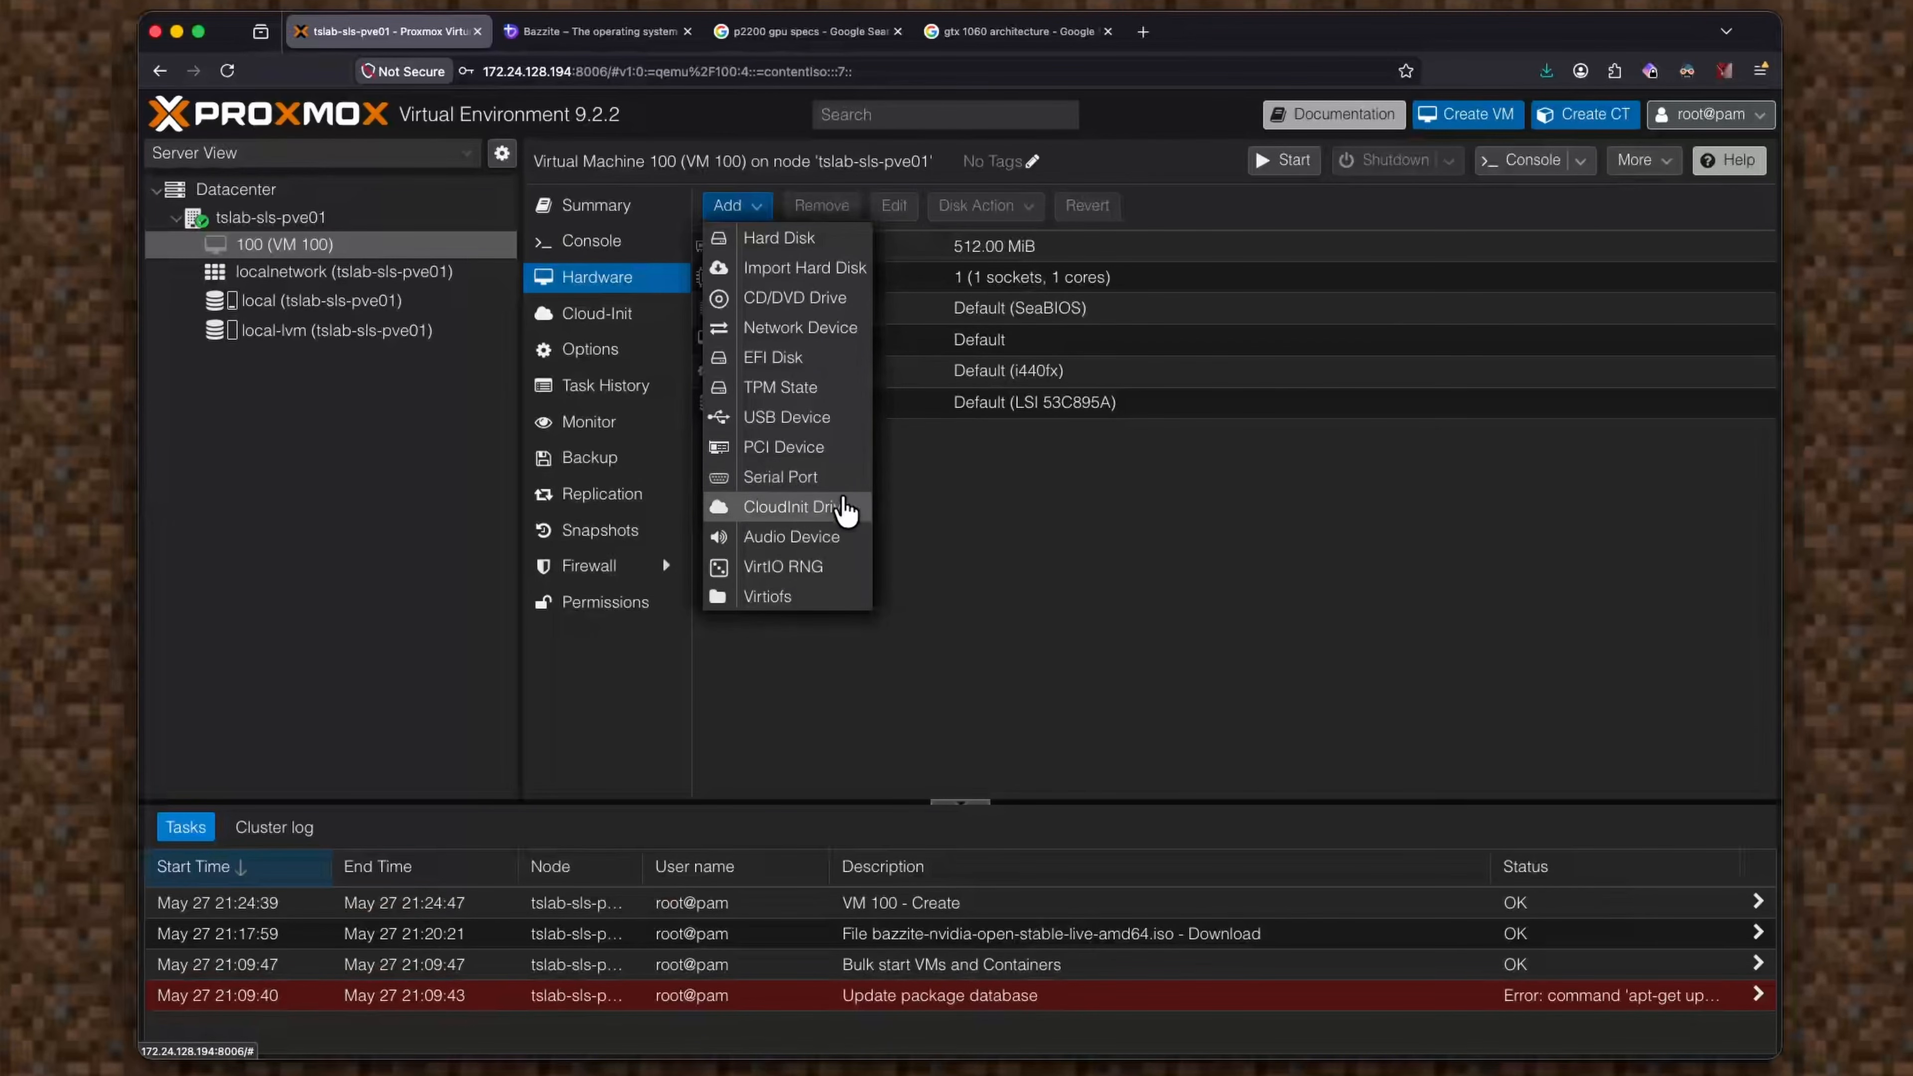
{"action": "left_click", "coordinate": [757, 210]}
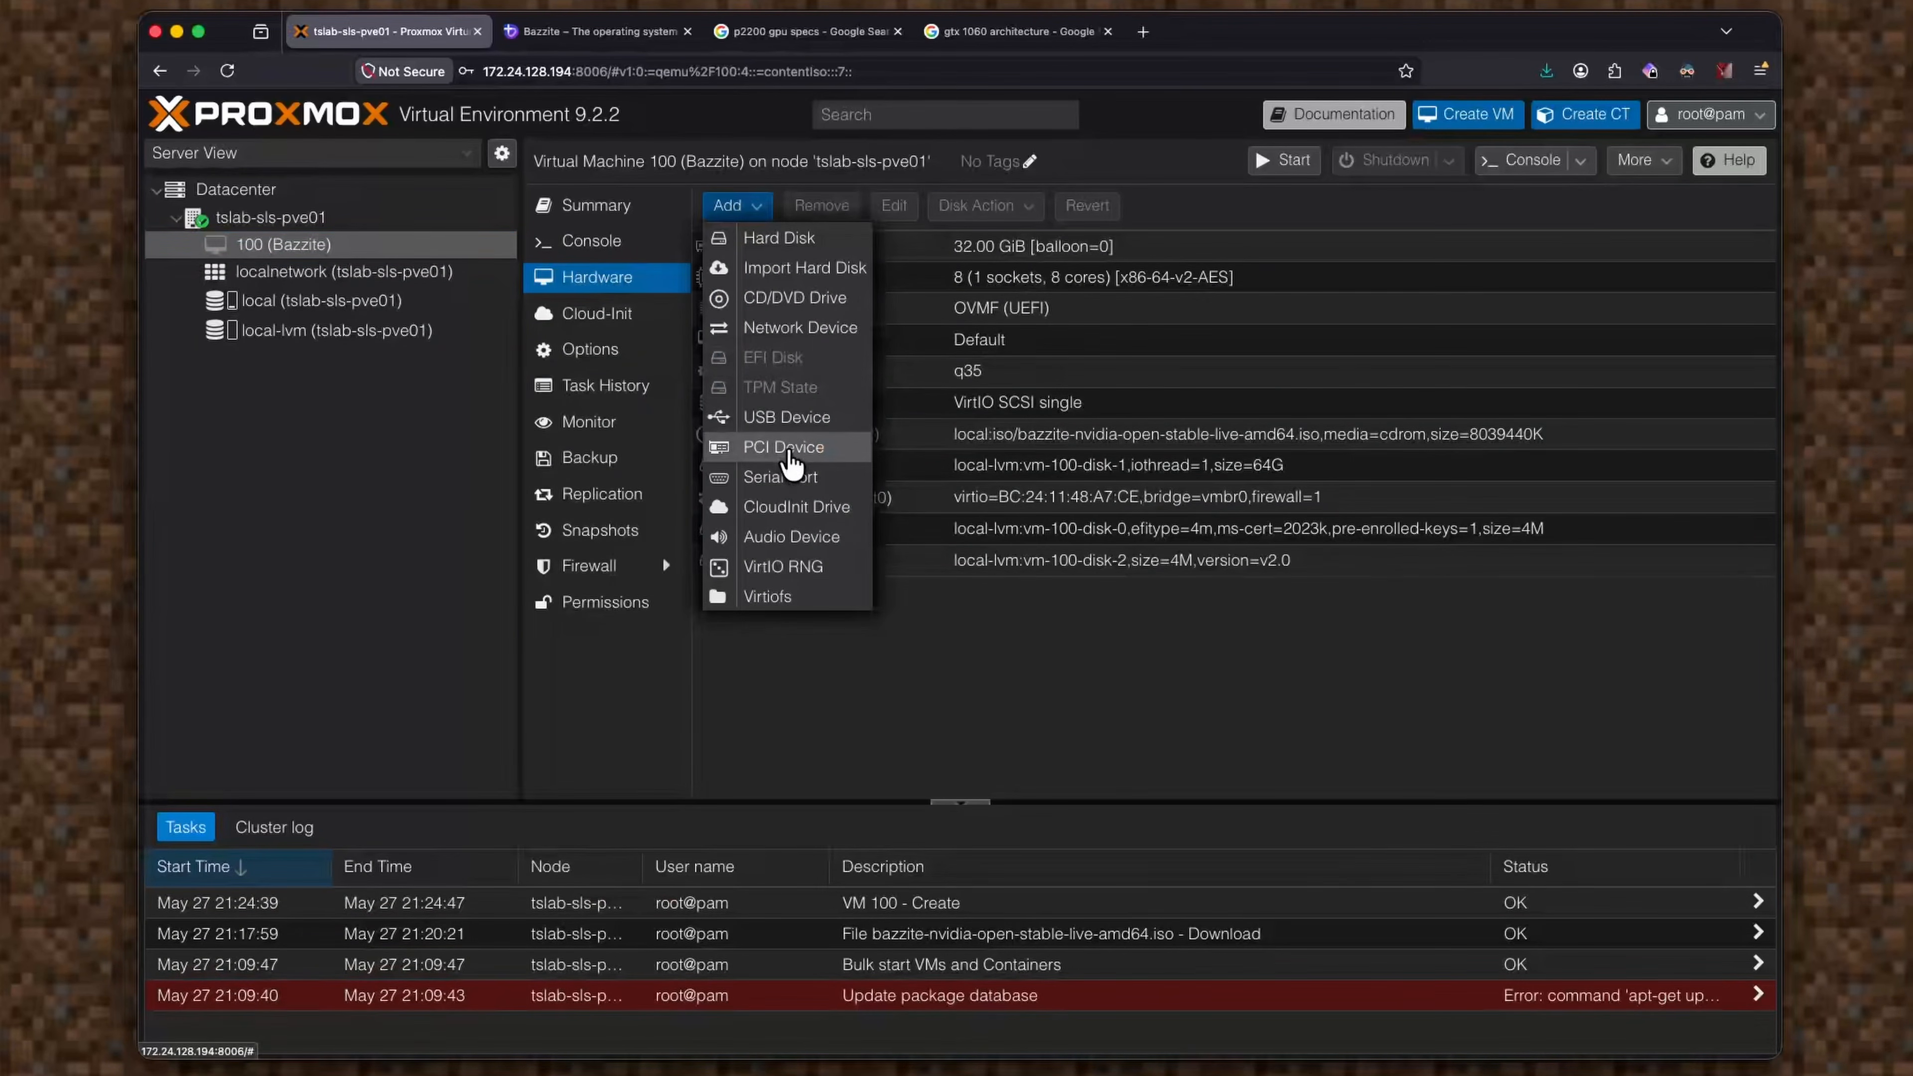
{"action": "left_click", "coordinate": [788, 447]}
{"action": "left_click", "coordinate": [661, 528]}
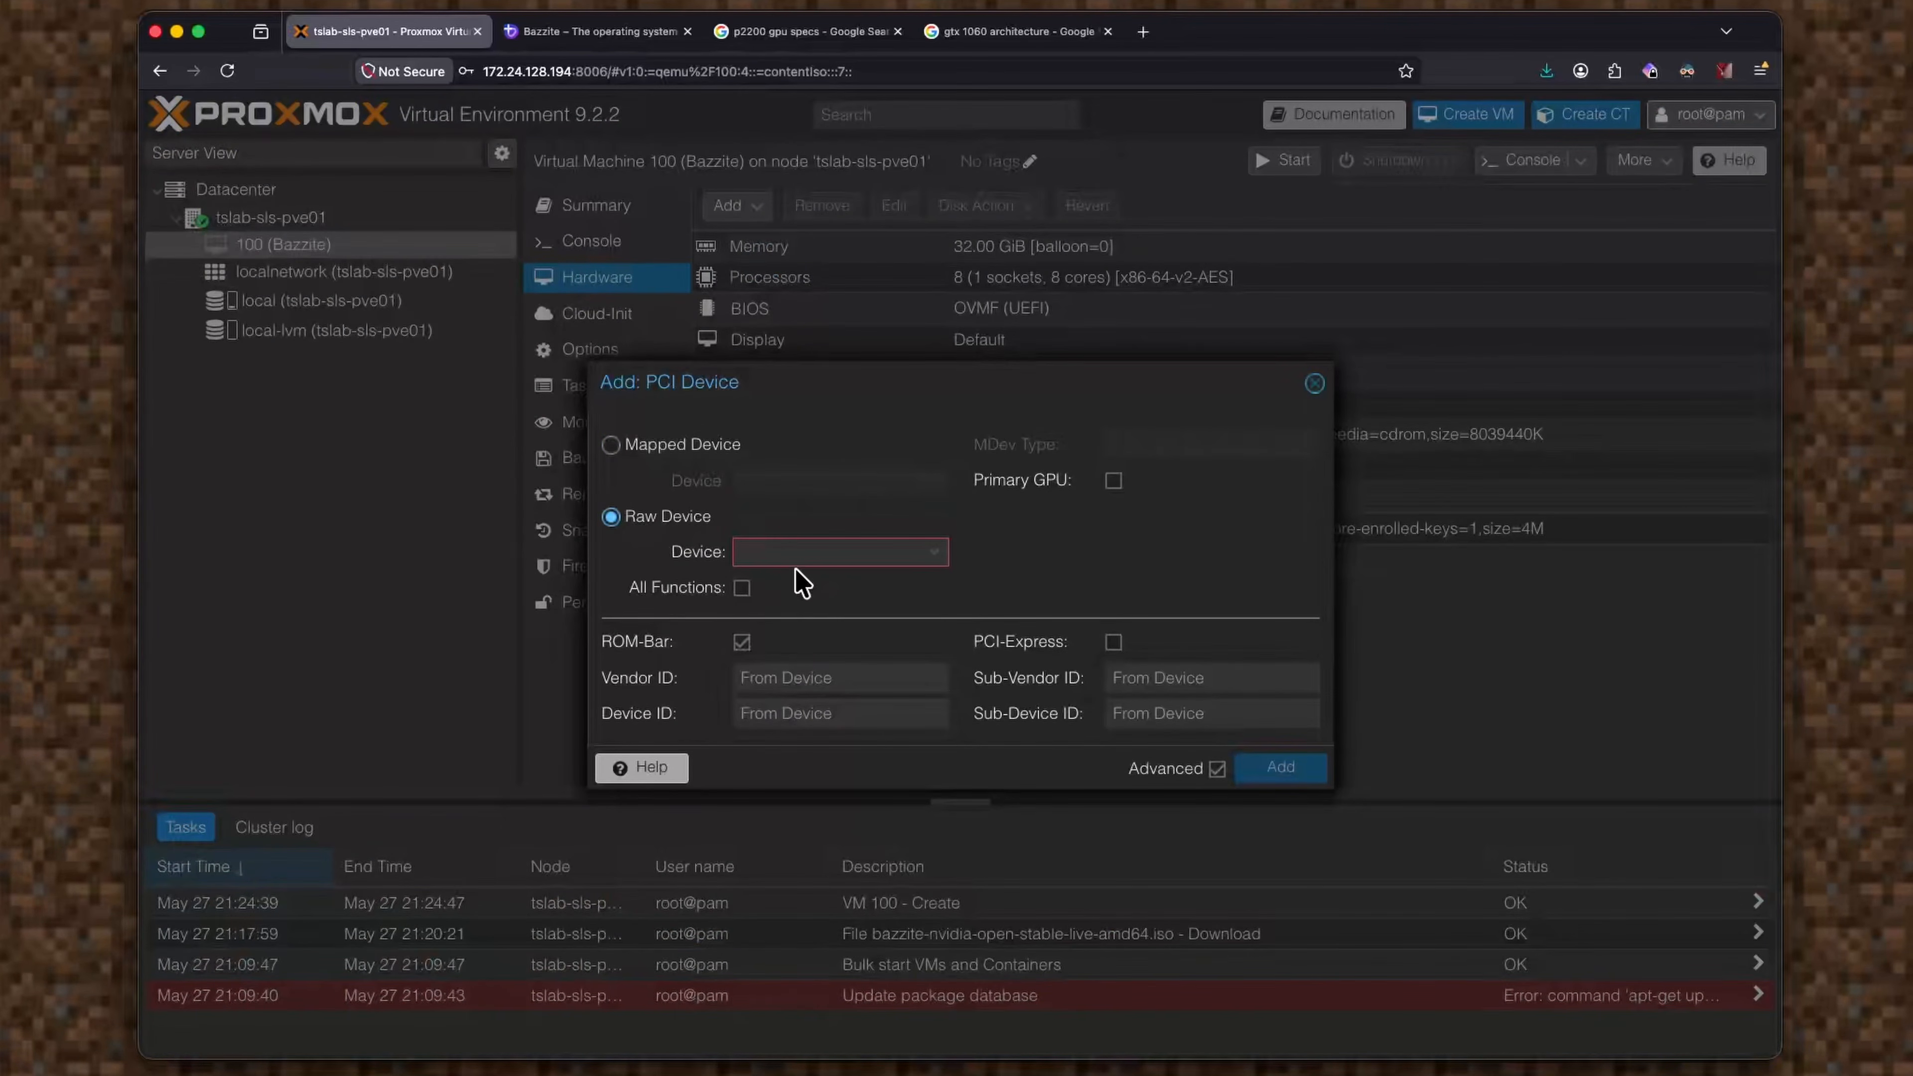
{"action": "left_click", "coordinate": [799, 552]}
Choose the PCIe Data Center SSD at 0000:04:00.0 with All Functions and PCI-Express ticked.
{"action": "scroll", "coordinate": [905, 675], "scroll_direction": "down", "scroll_amount": 15}
{"action": "scroll", "coordinate": [1073, 743], "scroll_direction": "down", "scroll_amount": 20}
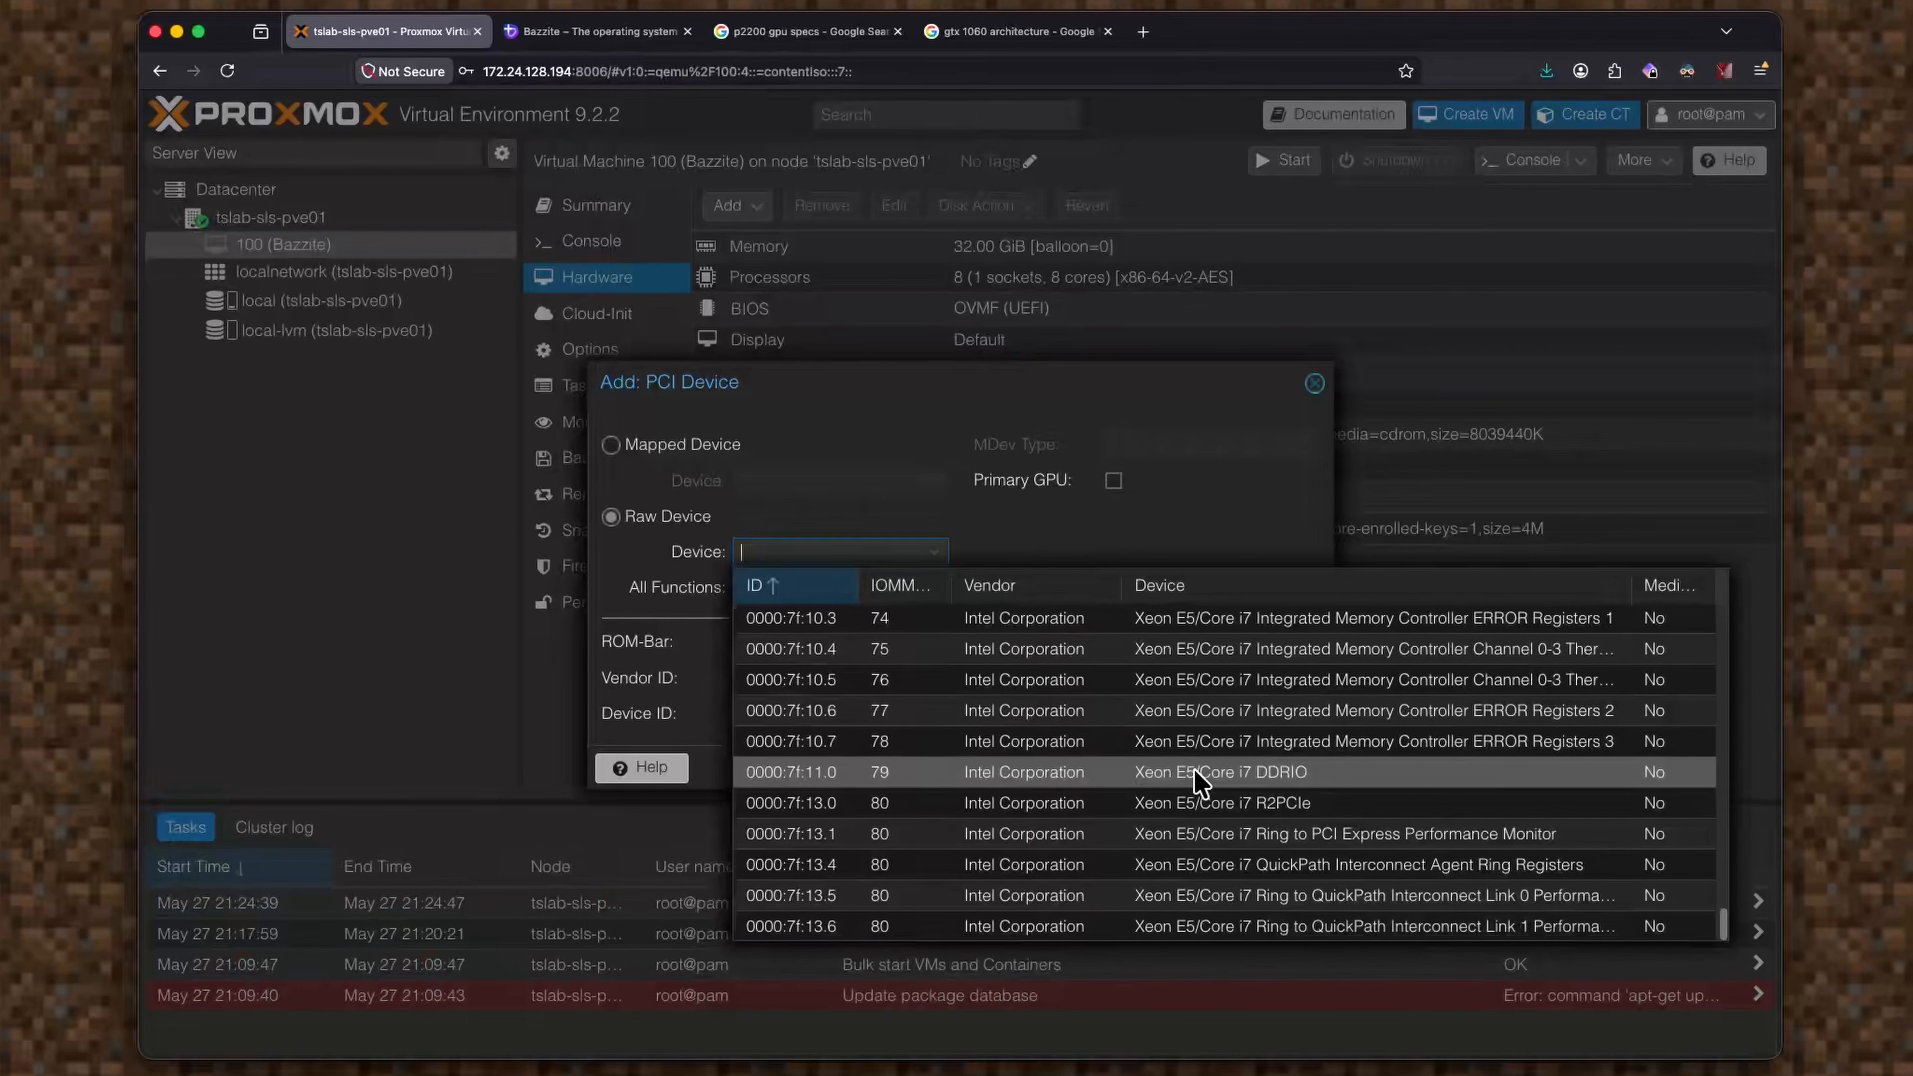
{"action": "scroll", "coordinate": [1205, 769], "scroll_direction": "up", "scroll_amount": 20}
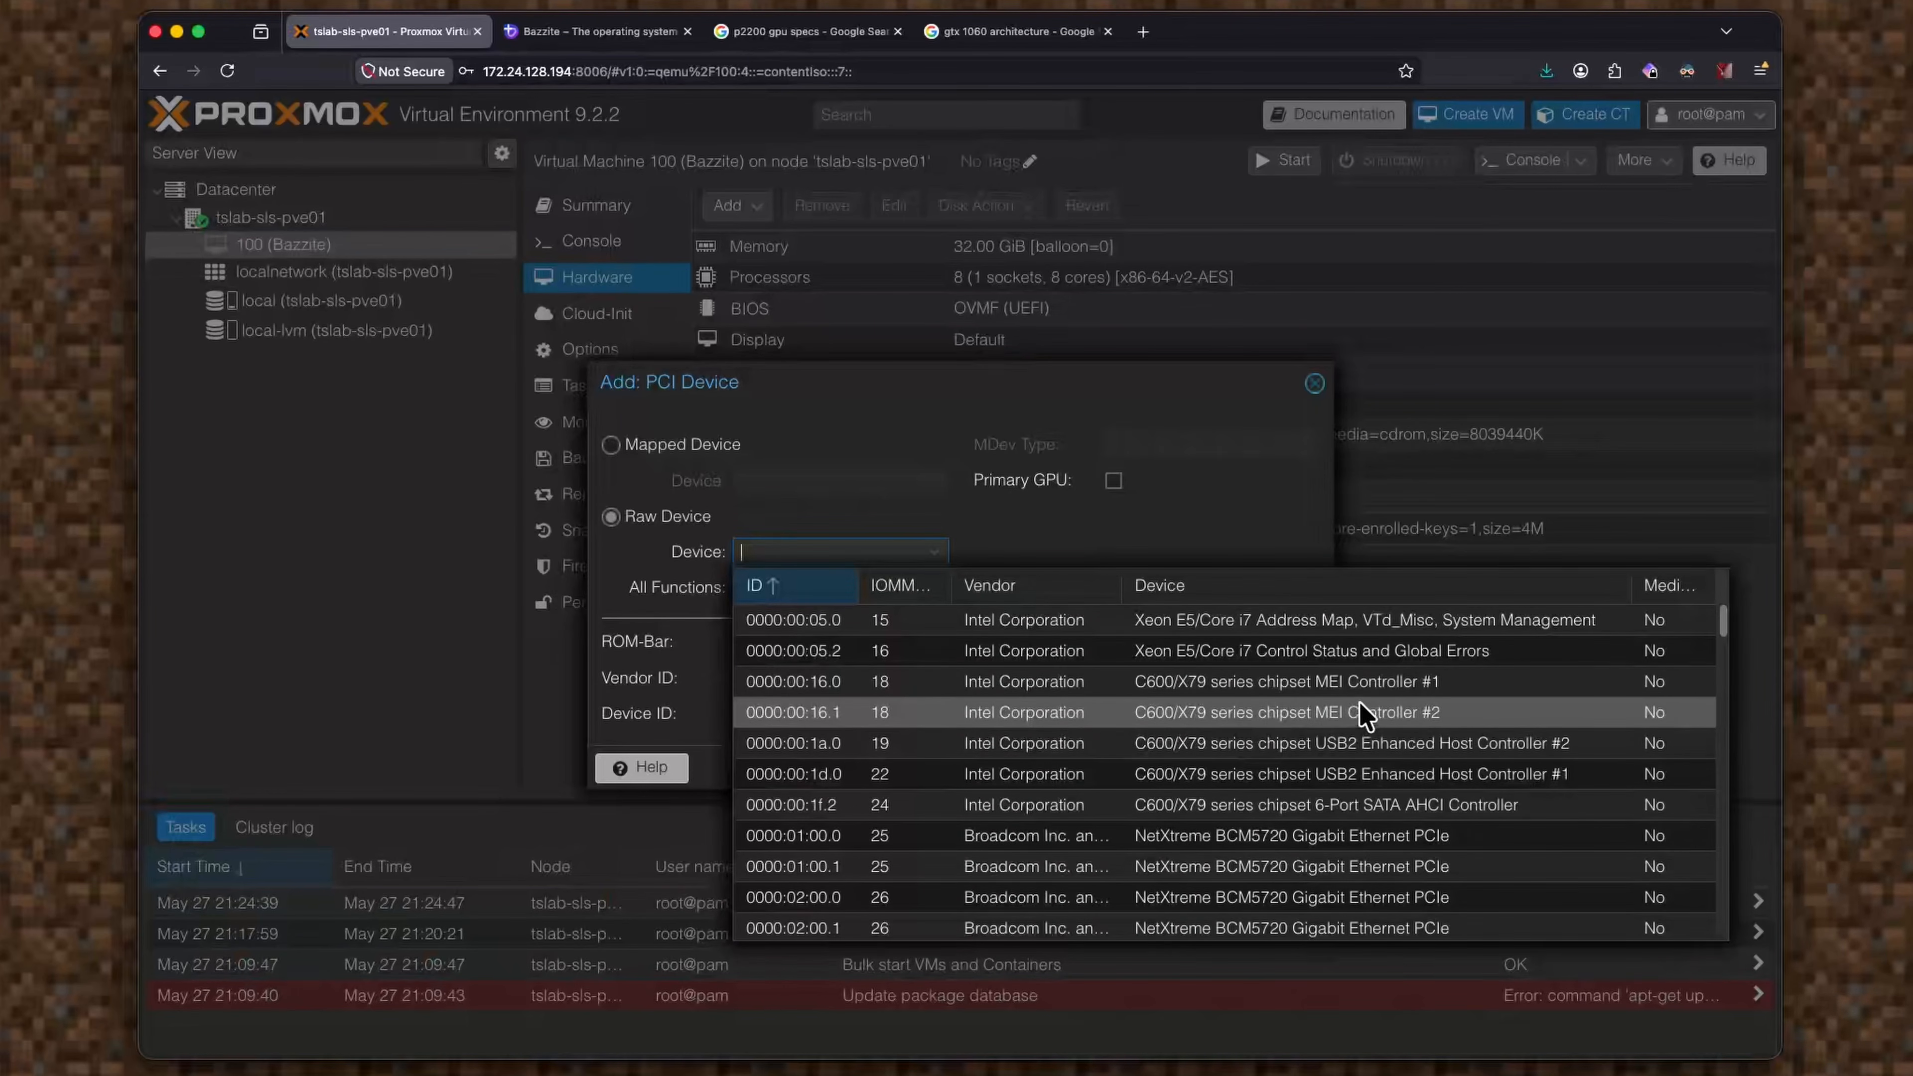
{"action": "scroll", "coordinate": [1387, 784], "scroll_direction": "down", "scroll_amount": 1}
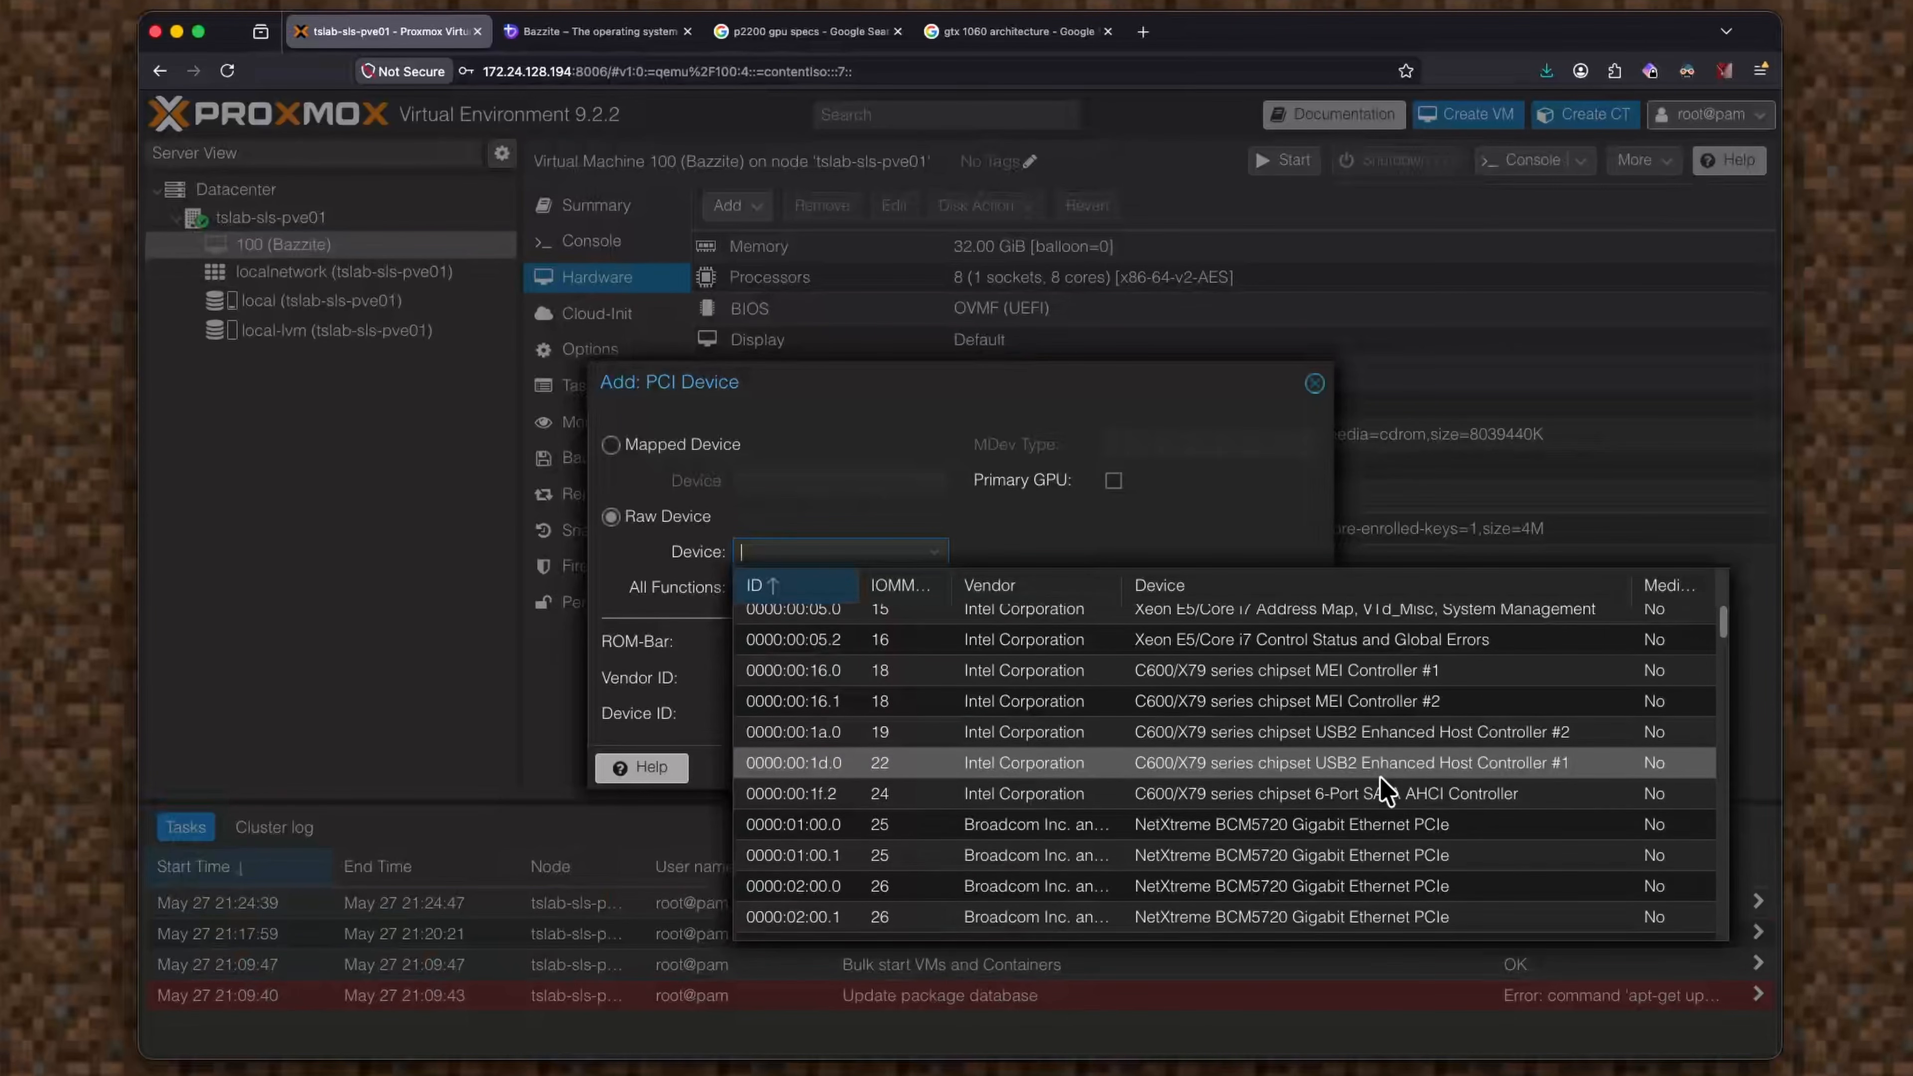
{"action": "scroll", "coordinate": [1386, 790], "scroll_direction": "down", "scroll_amount": 3}
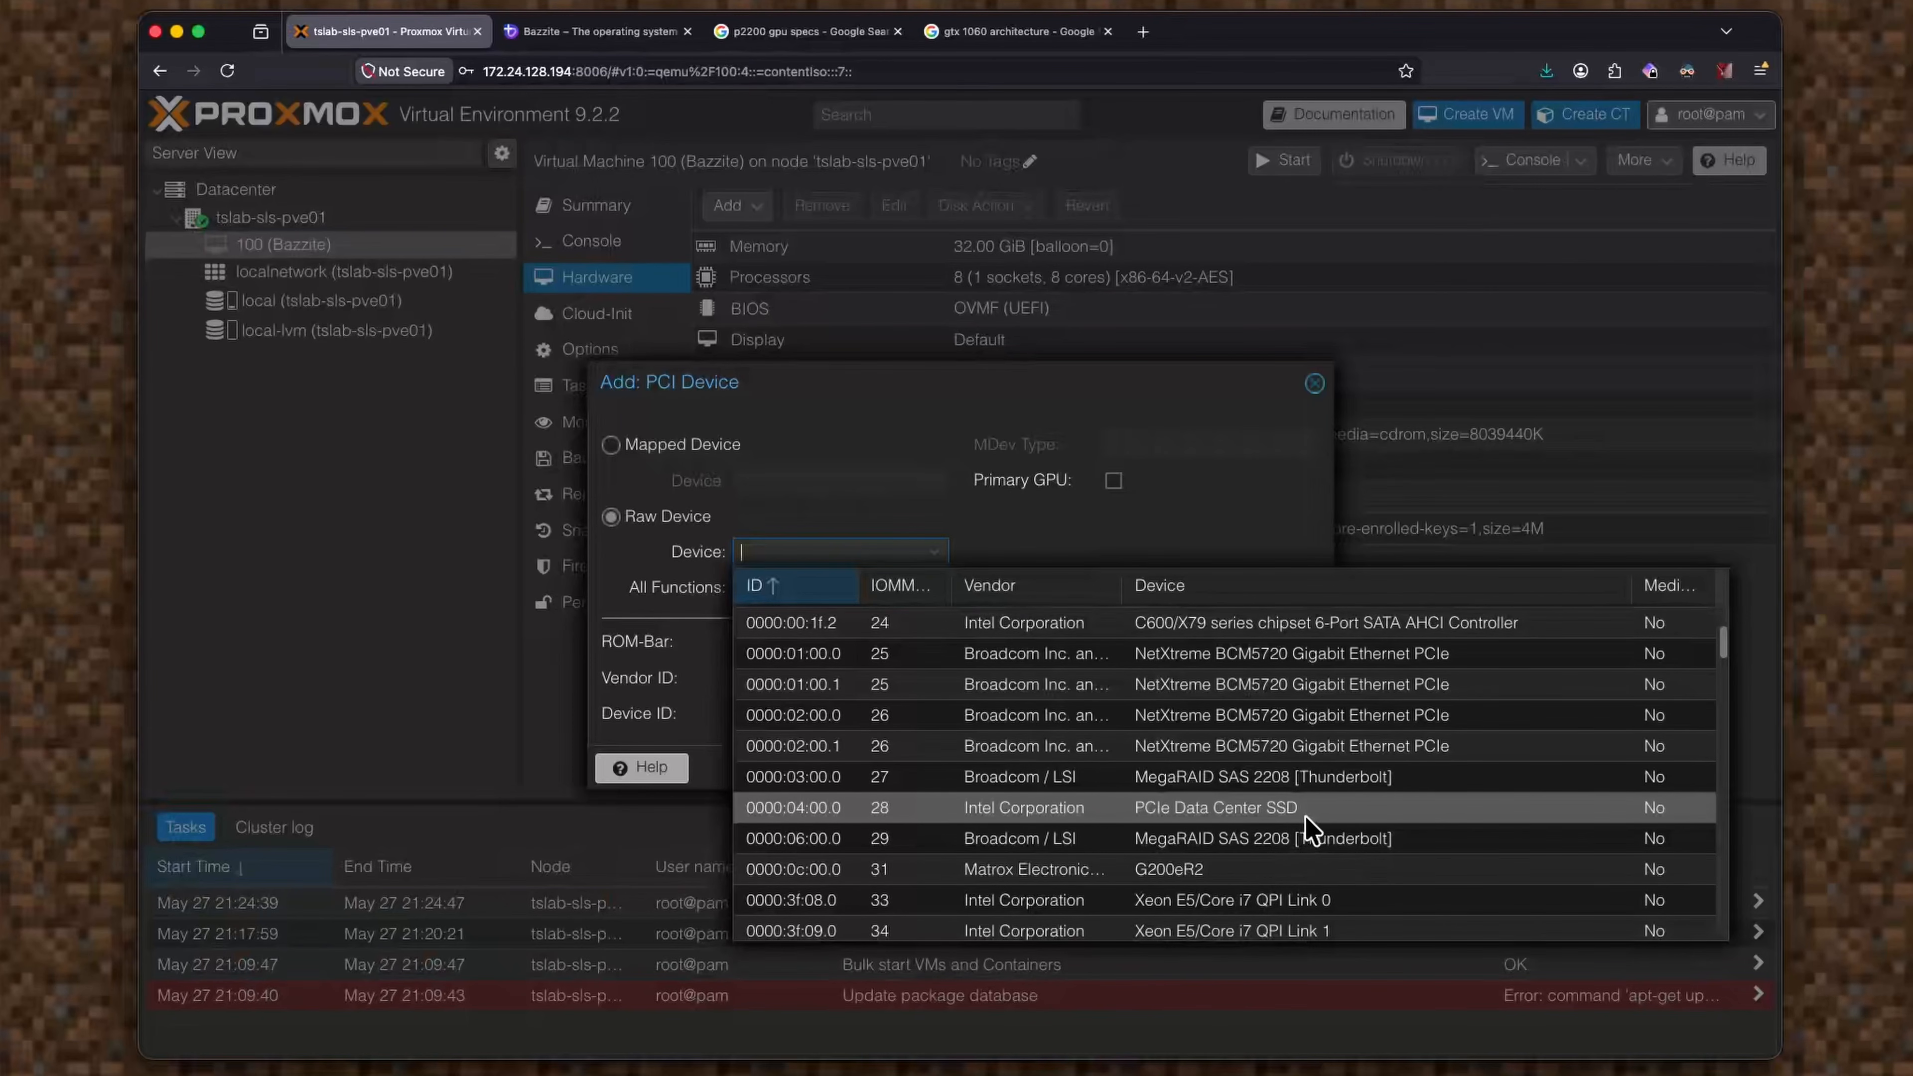
{"action": "left_click", "coordinate": [1206, 811]}
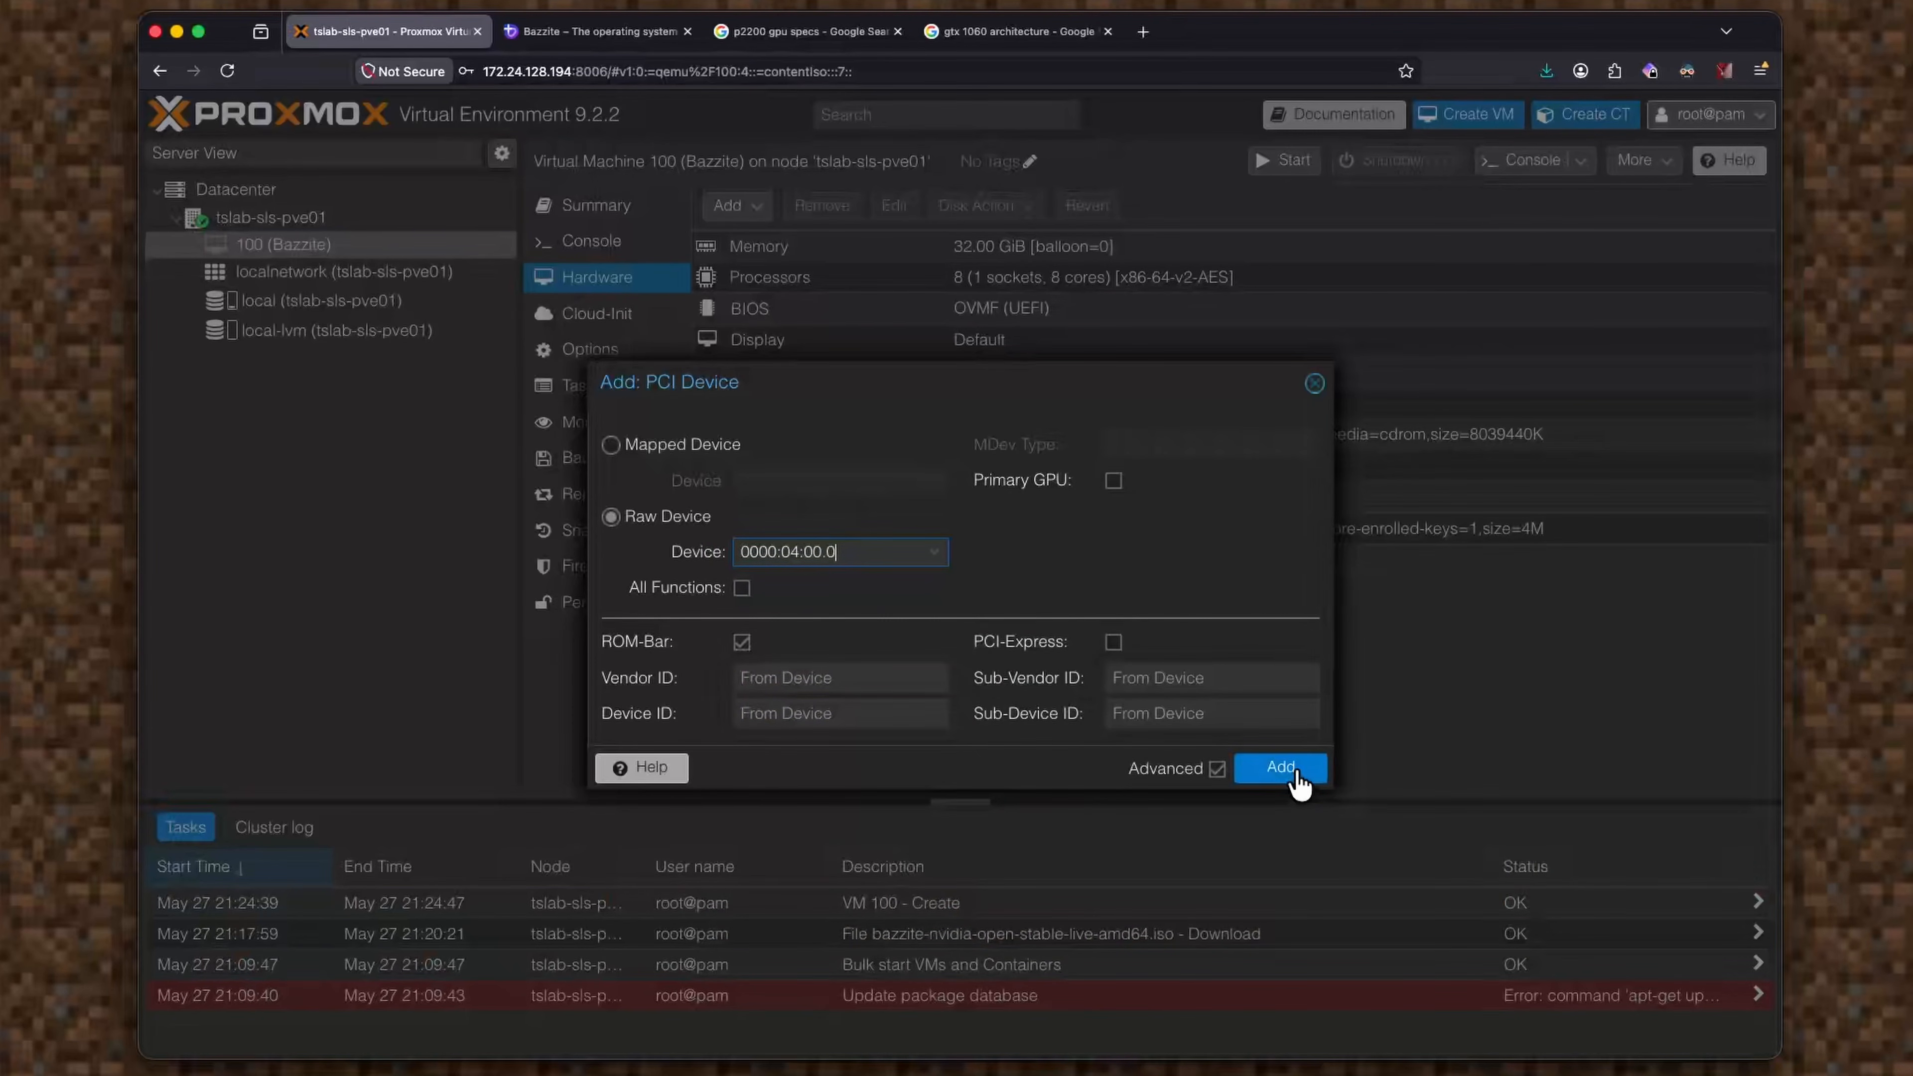
{"action": "left_click", "coordinate": [742, 587]}
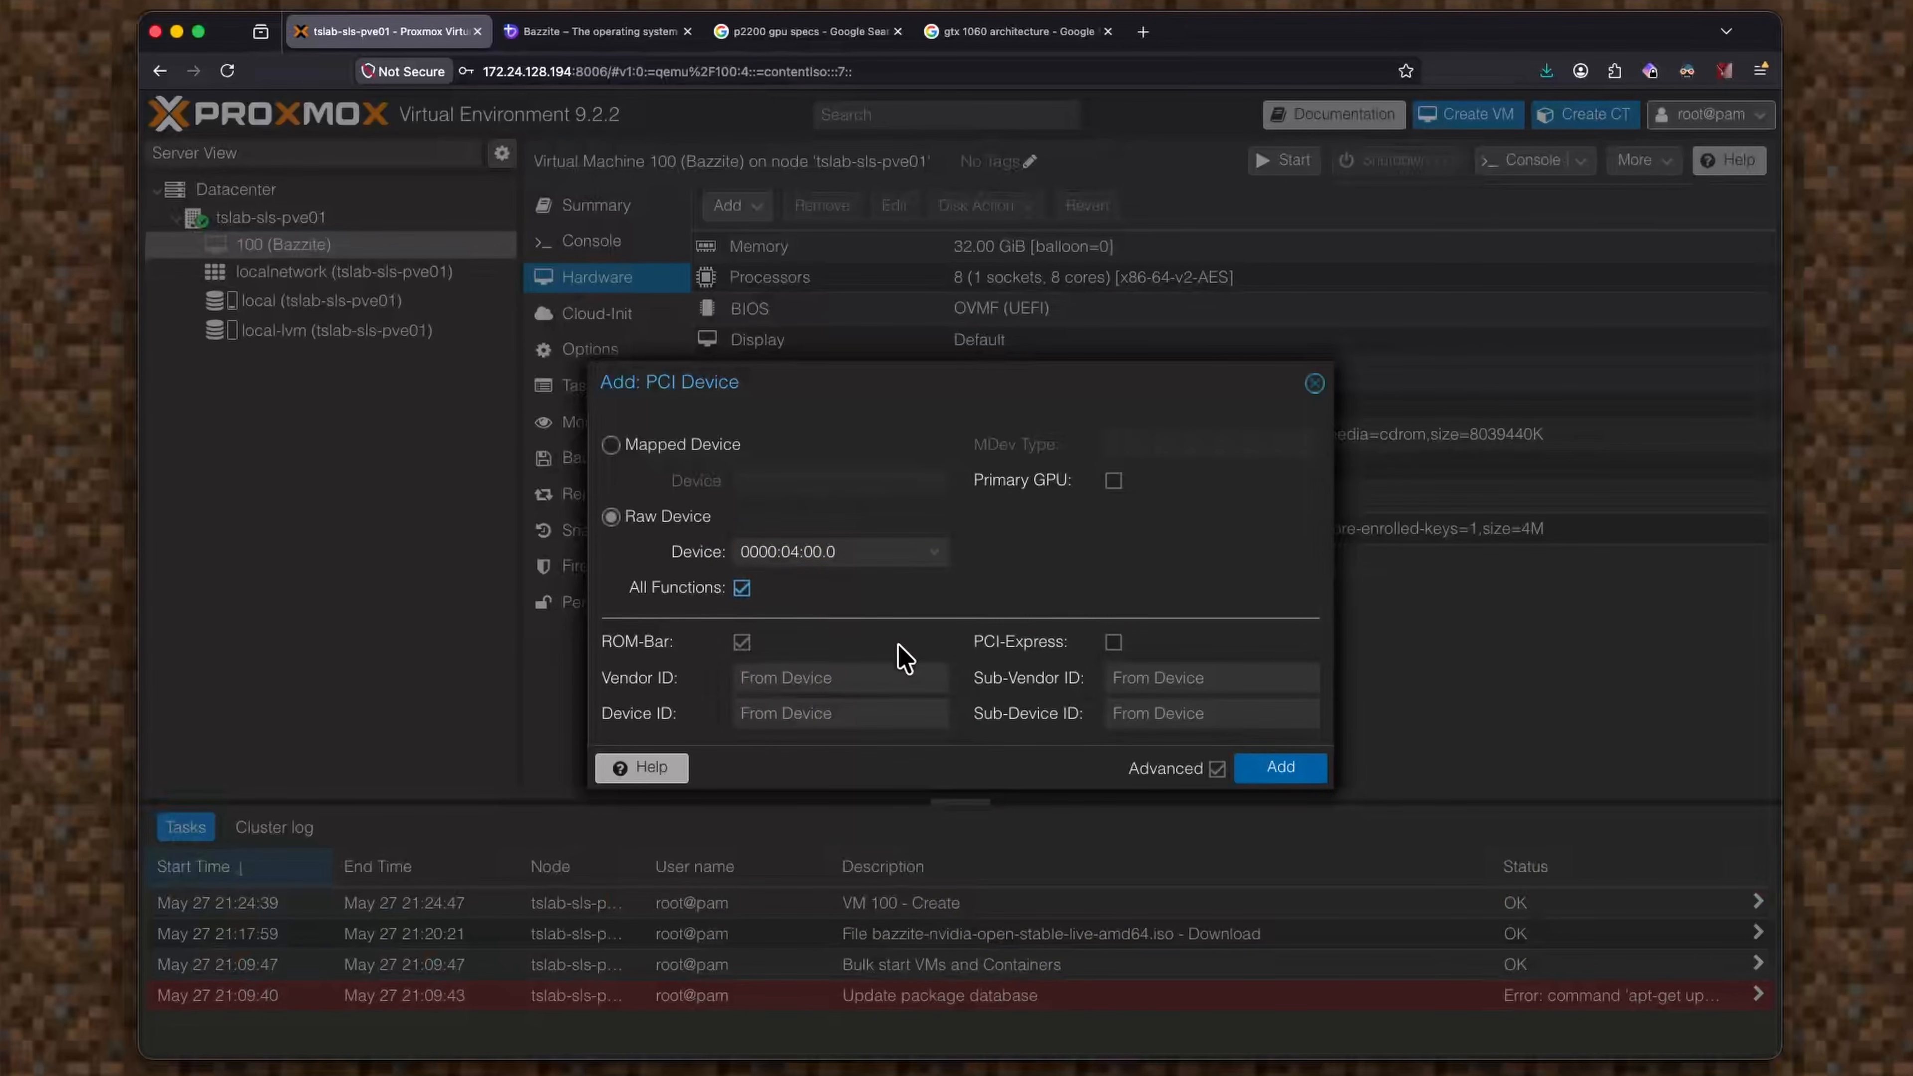
{"action": "left_click", "coordinate": [1115, 643]}
Add the SSD to the VM and begin another raw PCI device passthrough.
{"action": "left_click", "coordinate": [1281, 768]}
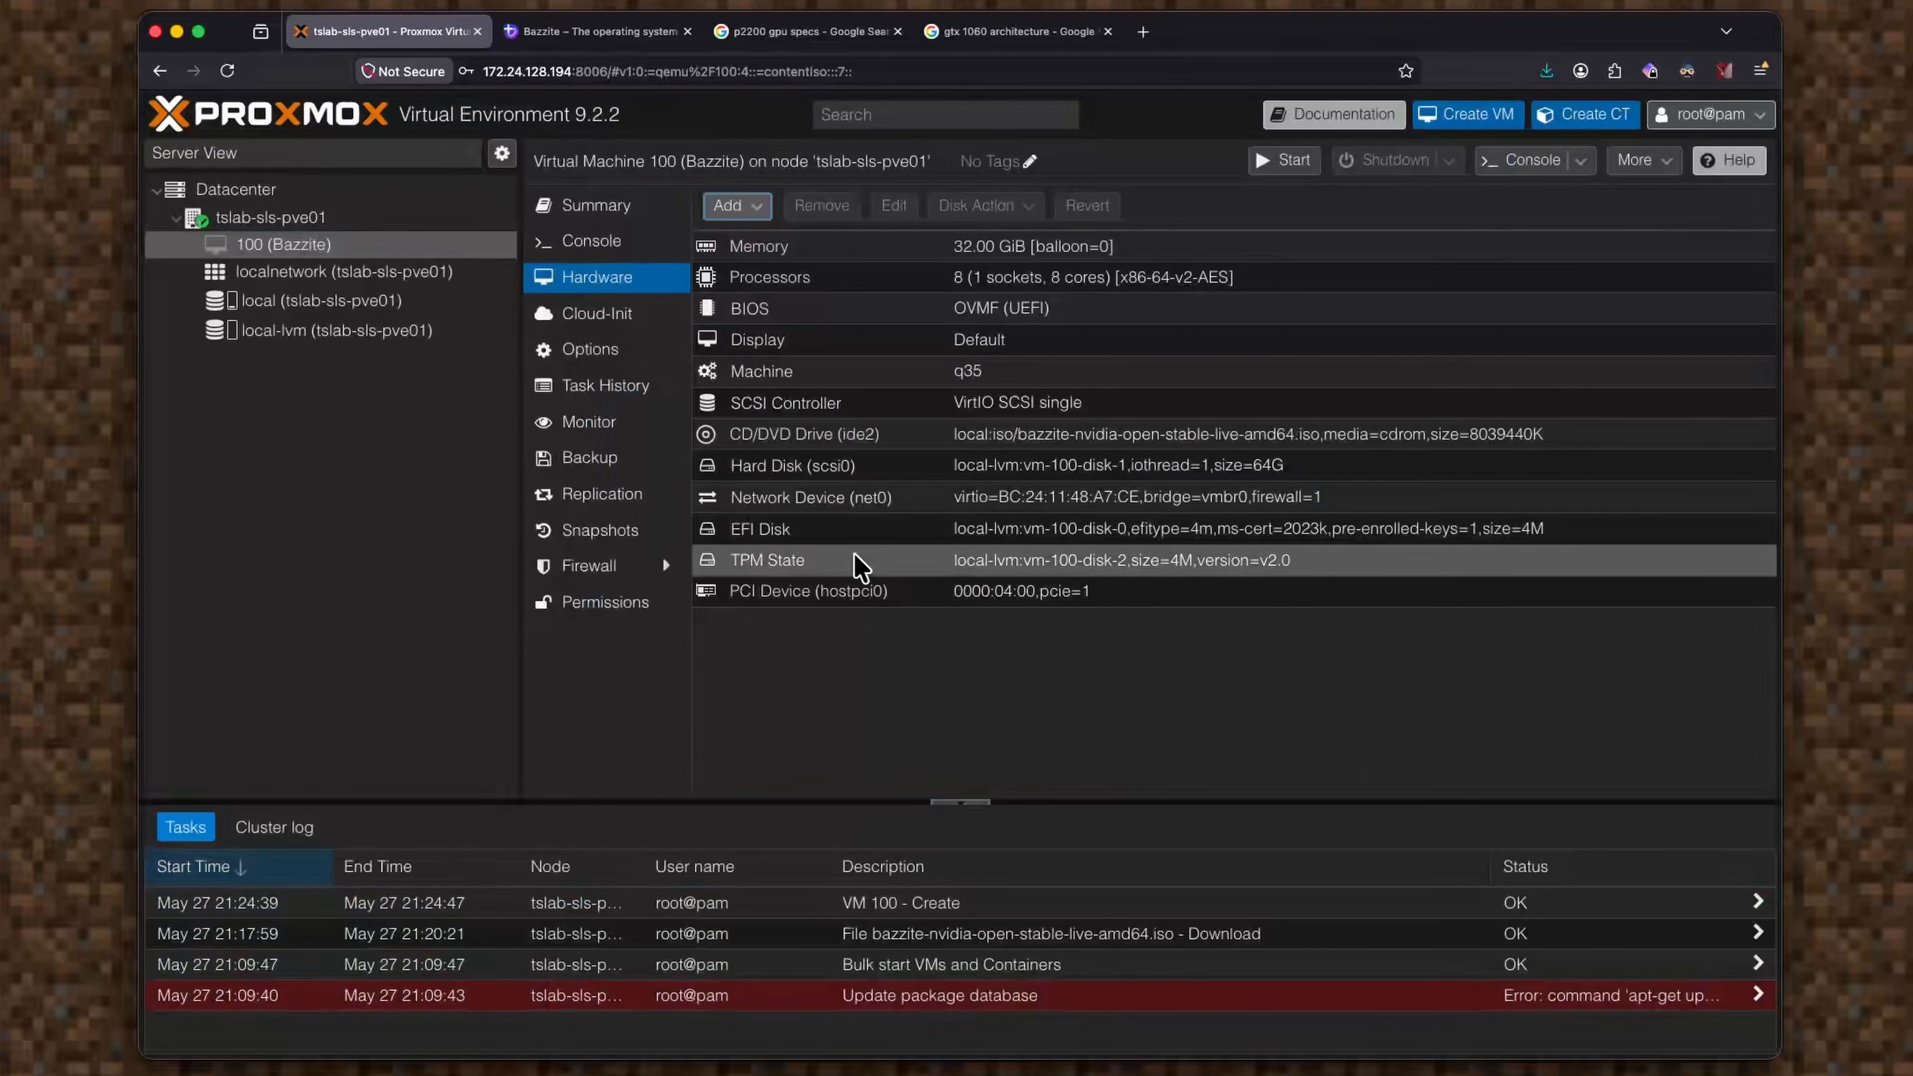
{"action": "left_click", "coordinate": [734, 205]}
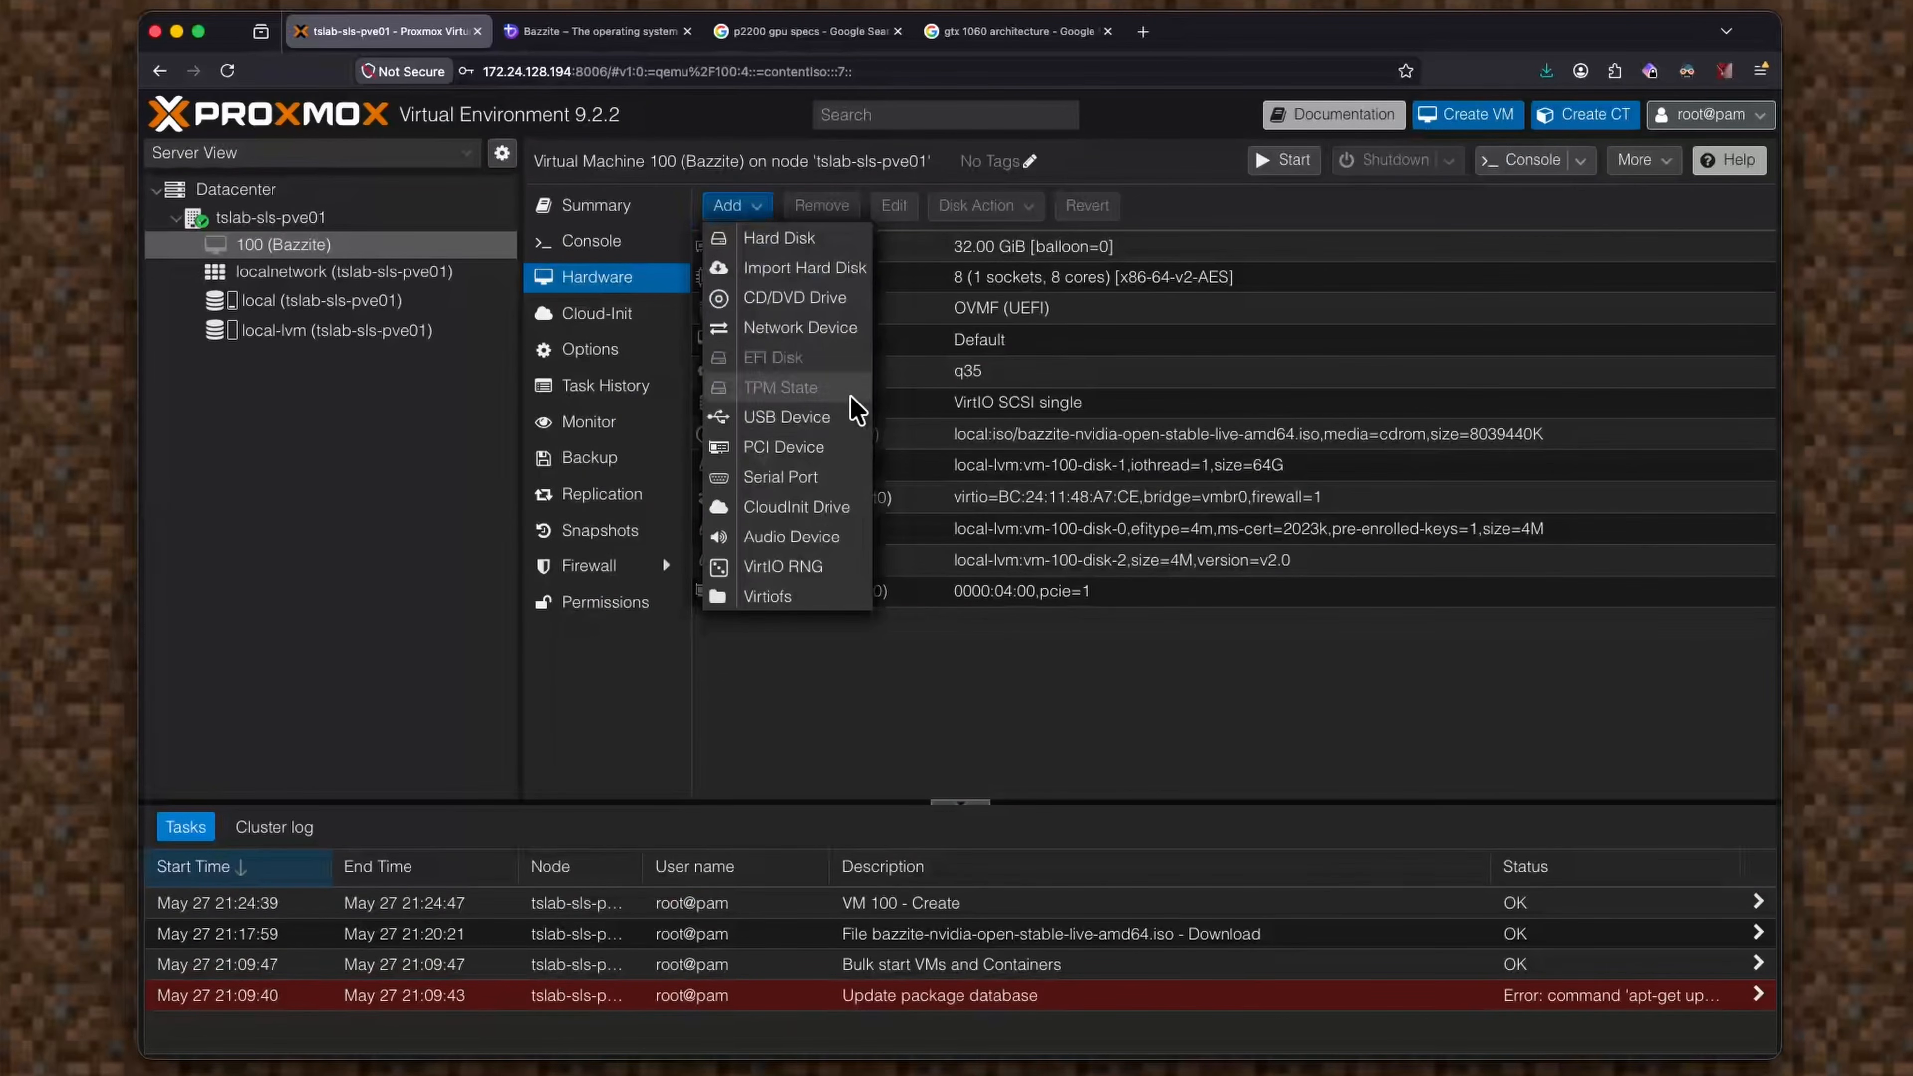
{"action": "left_click", "coordinate": [827, 456]}
{"action": "left_click", "coordinate": [650, 520]}
{"action": "left_click", "coordinate": [889, 552]}
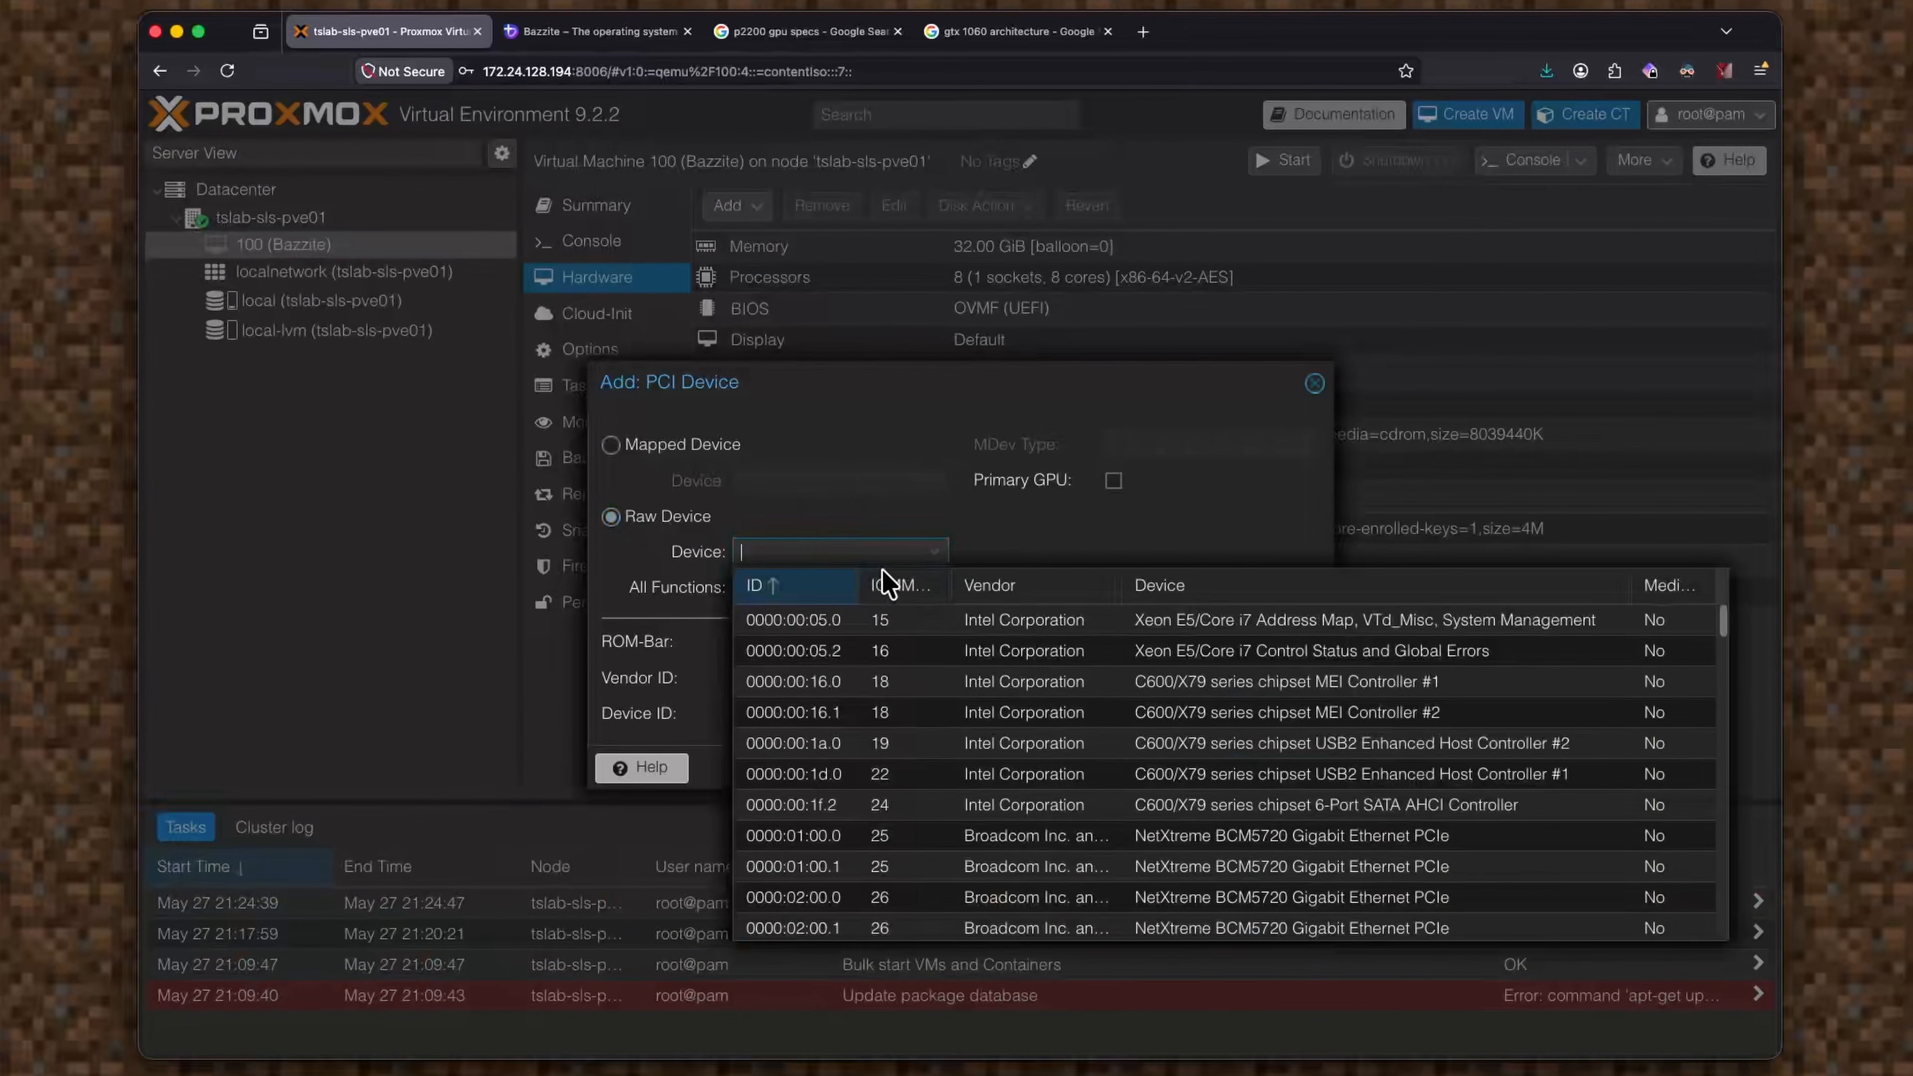
Add the Quadro P2200 at 0000:42:00.0 with All Functions and PCI-Express enabled.
{"action": "scroll", "coordinate": [1123, 723], "scroll_direction": "down", "scroll_amount": 10}
{"action": "scroll", "coordinate": [1119, 746], "scroll_direction": "up", "scroll_amount": 3}
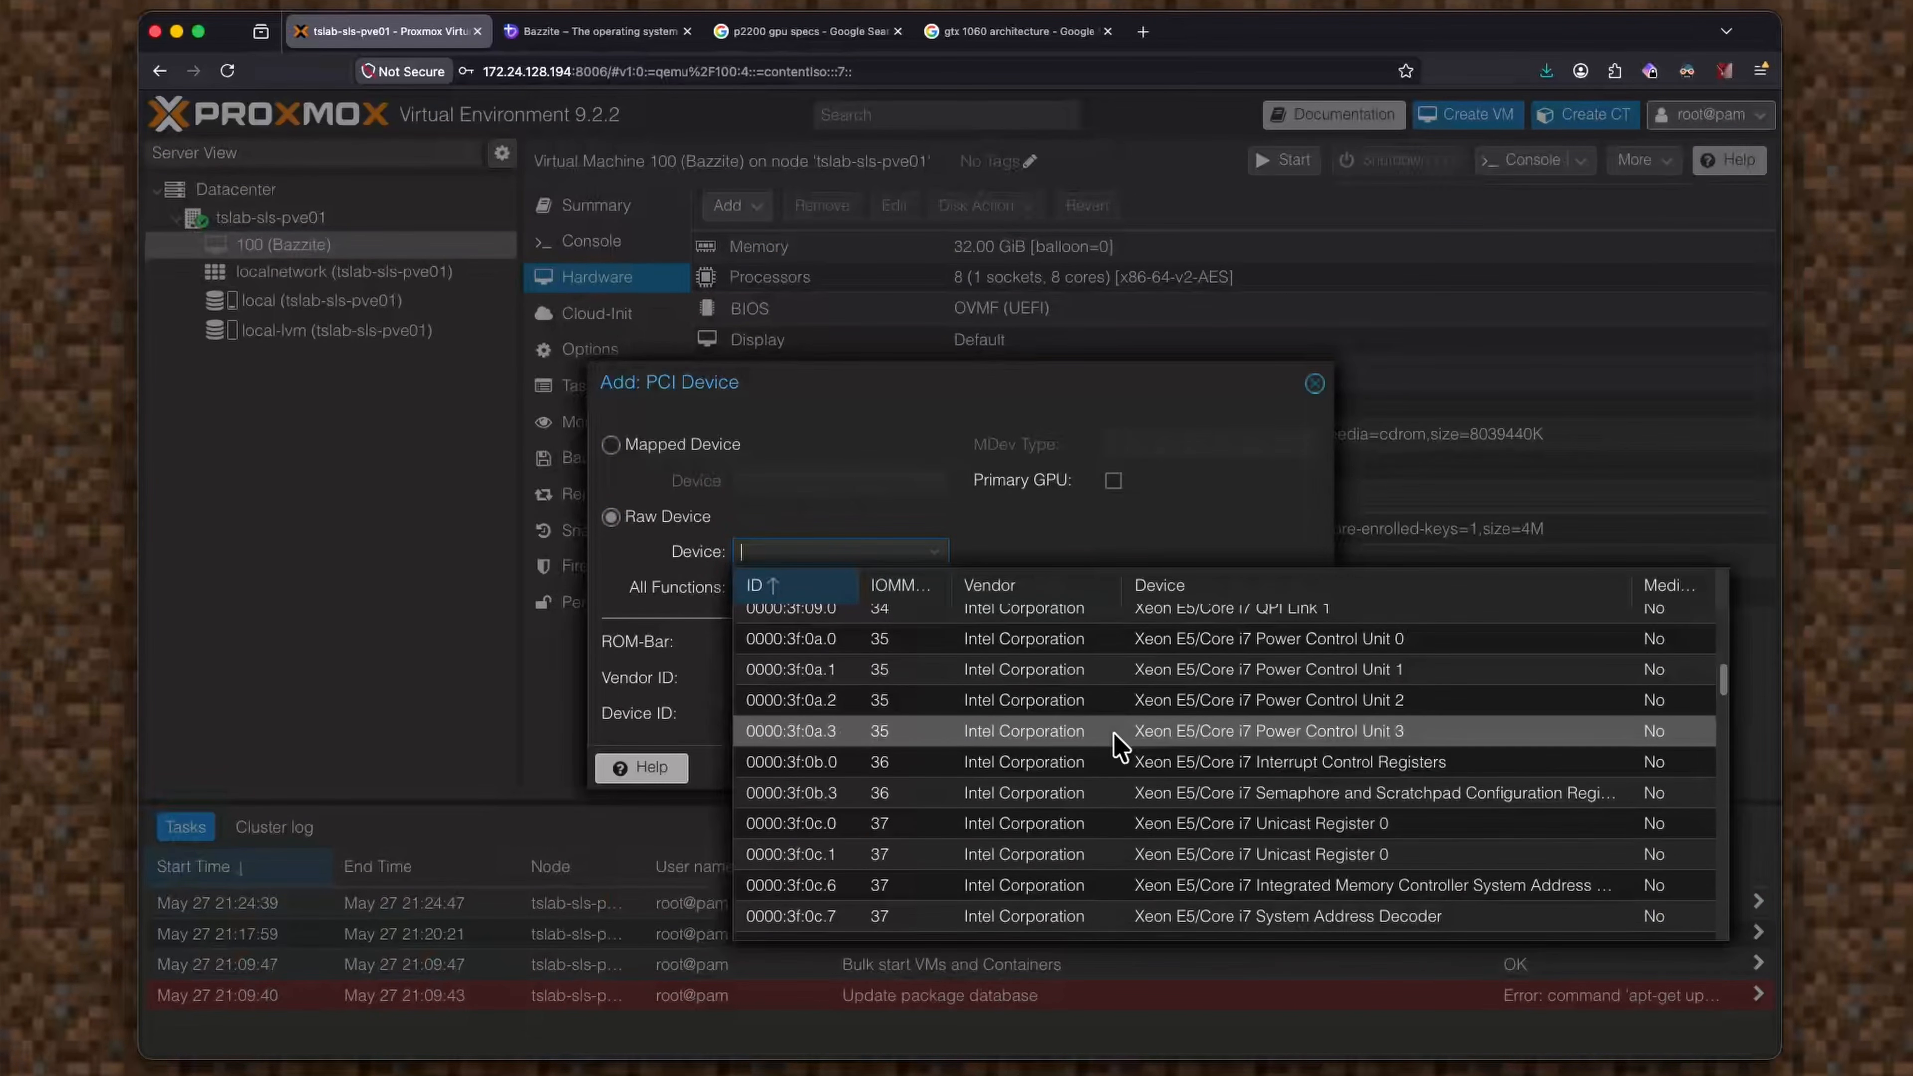
{"action": "scroll", "coordinate": [1121, 748], "scroll_direction": "up", "scroll_amount": 3}
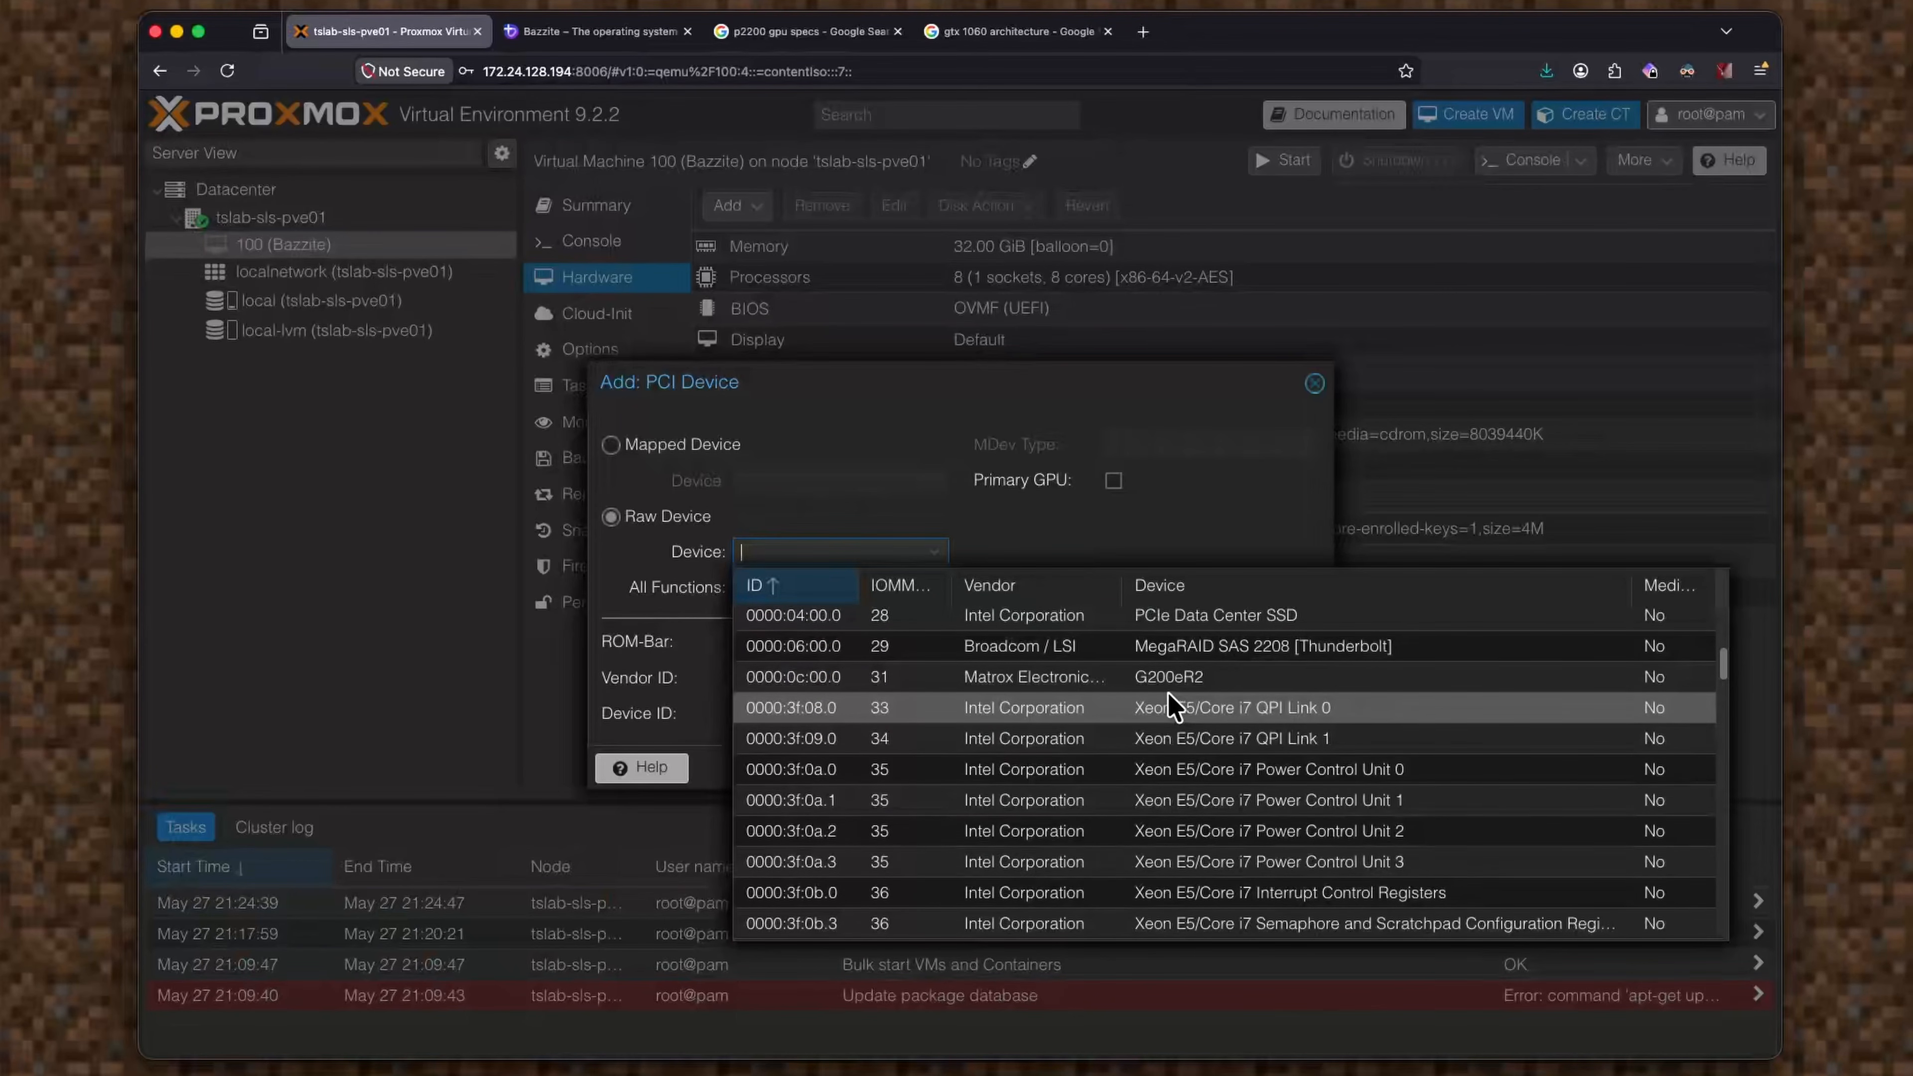
{"action": "scroll", "coordinate": [1153, 686], "scroll_direction": "down", "scroll_amount": 10}
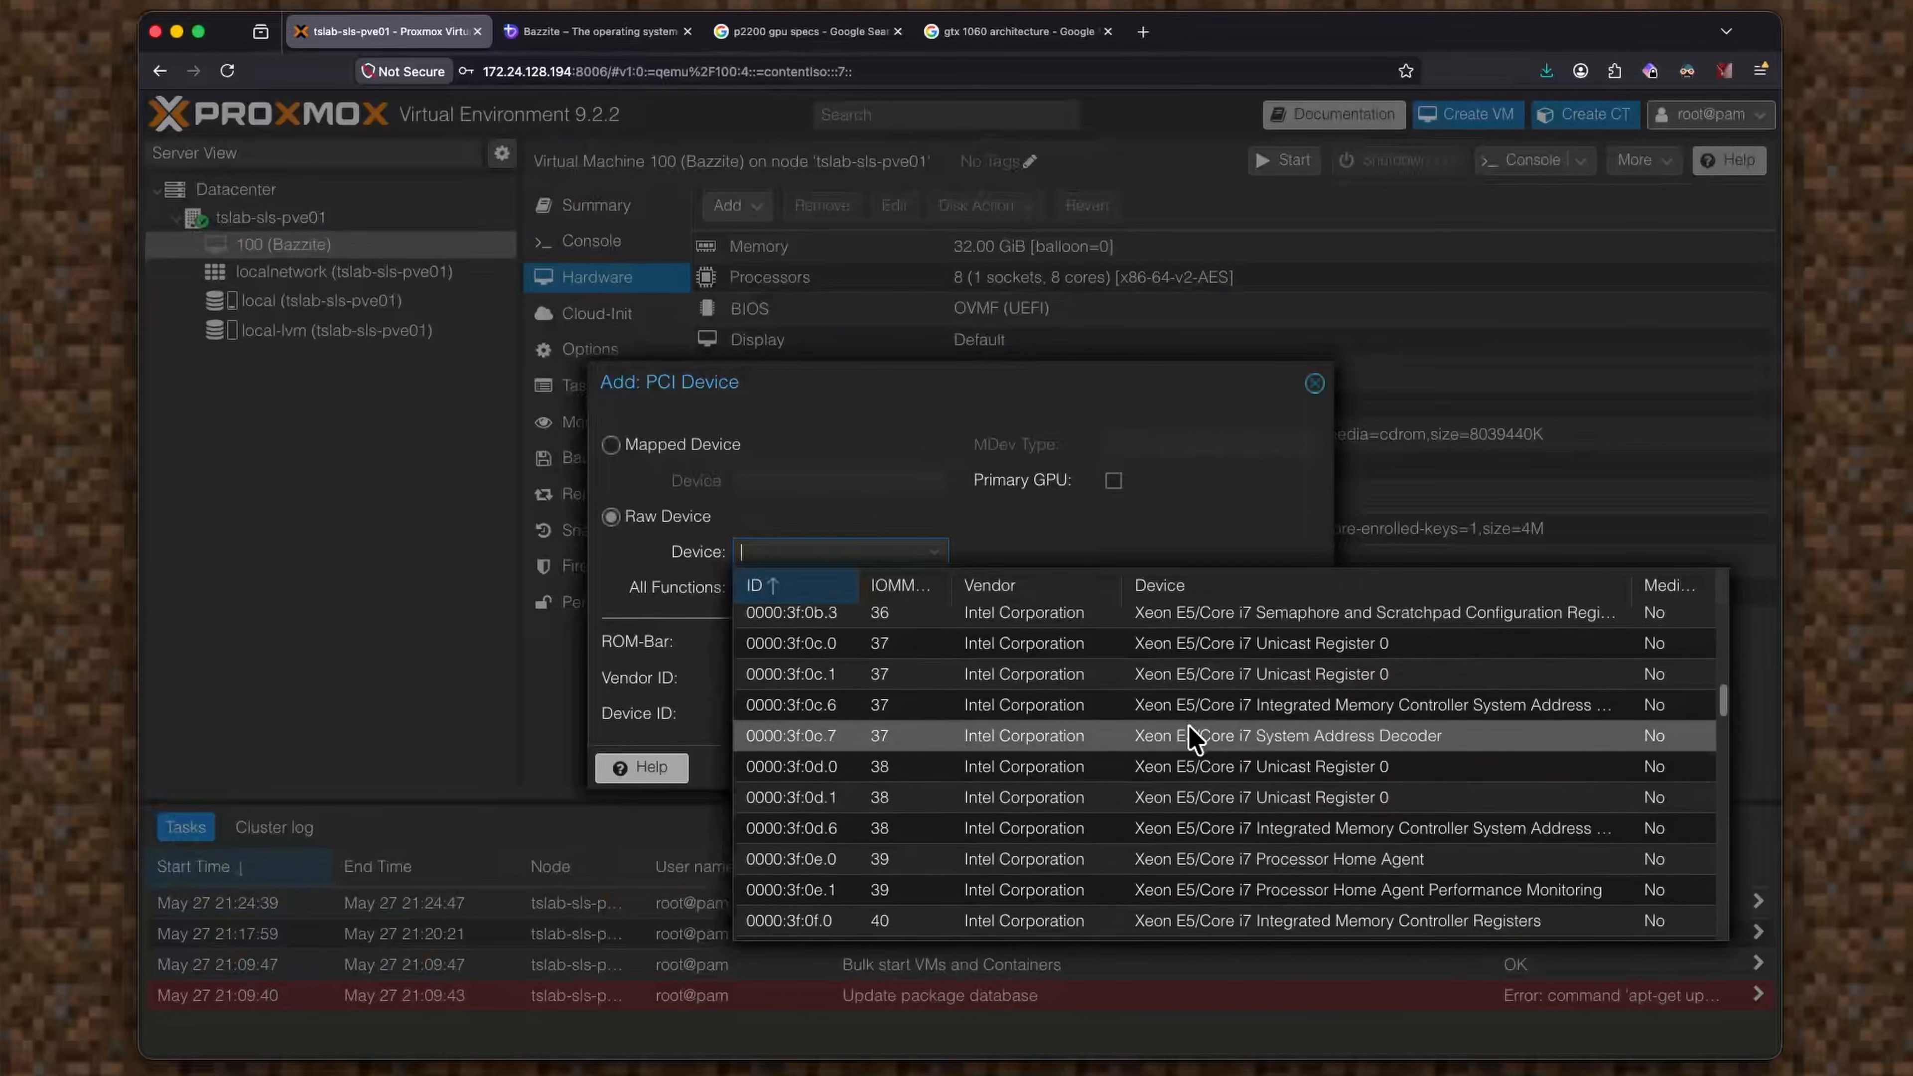
{"action": "scroll", "coordinate": [1190, 728], "scroll_direction": "down", "scroll_amount": 15}
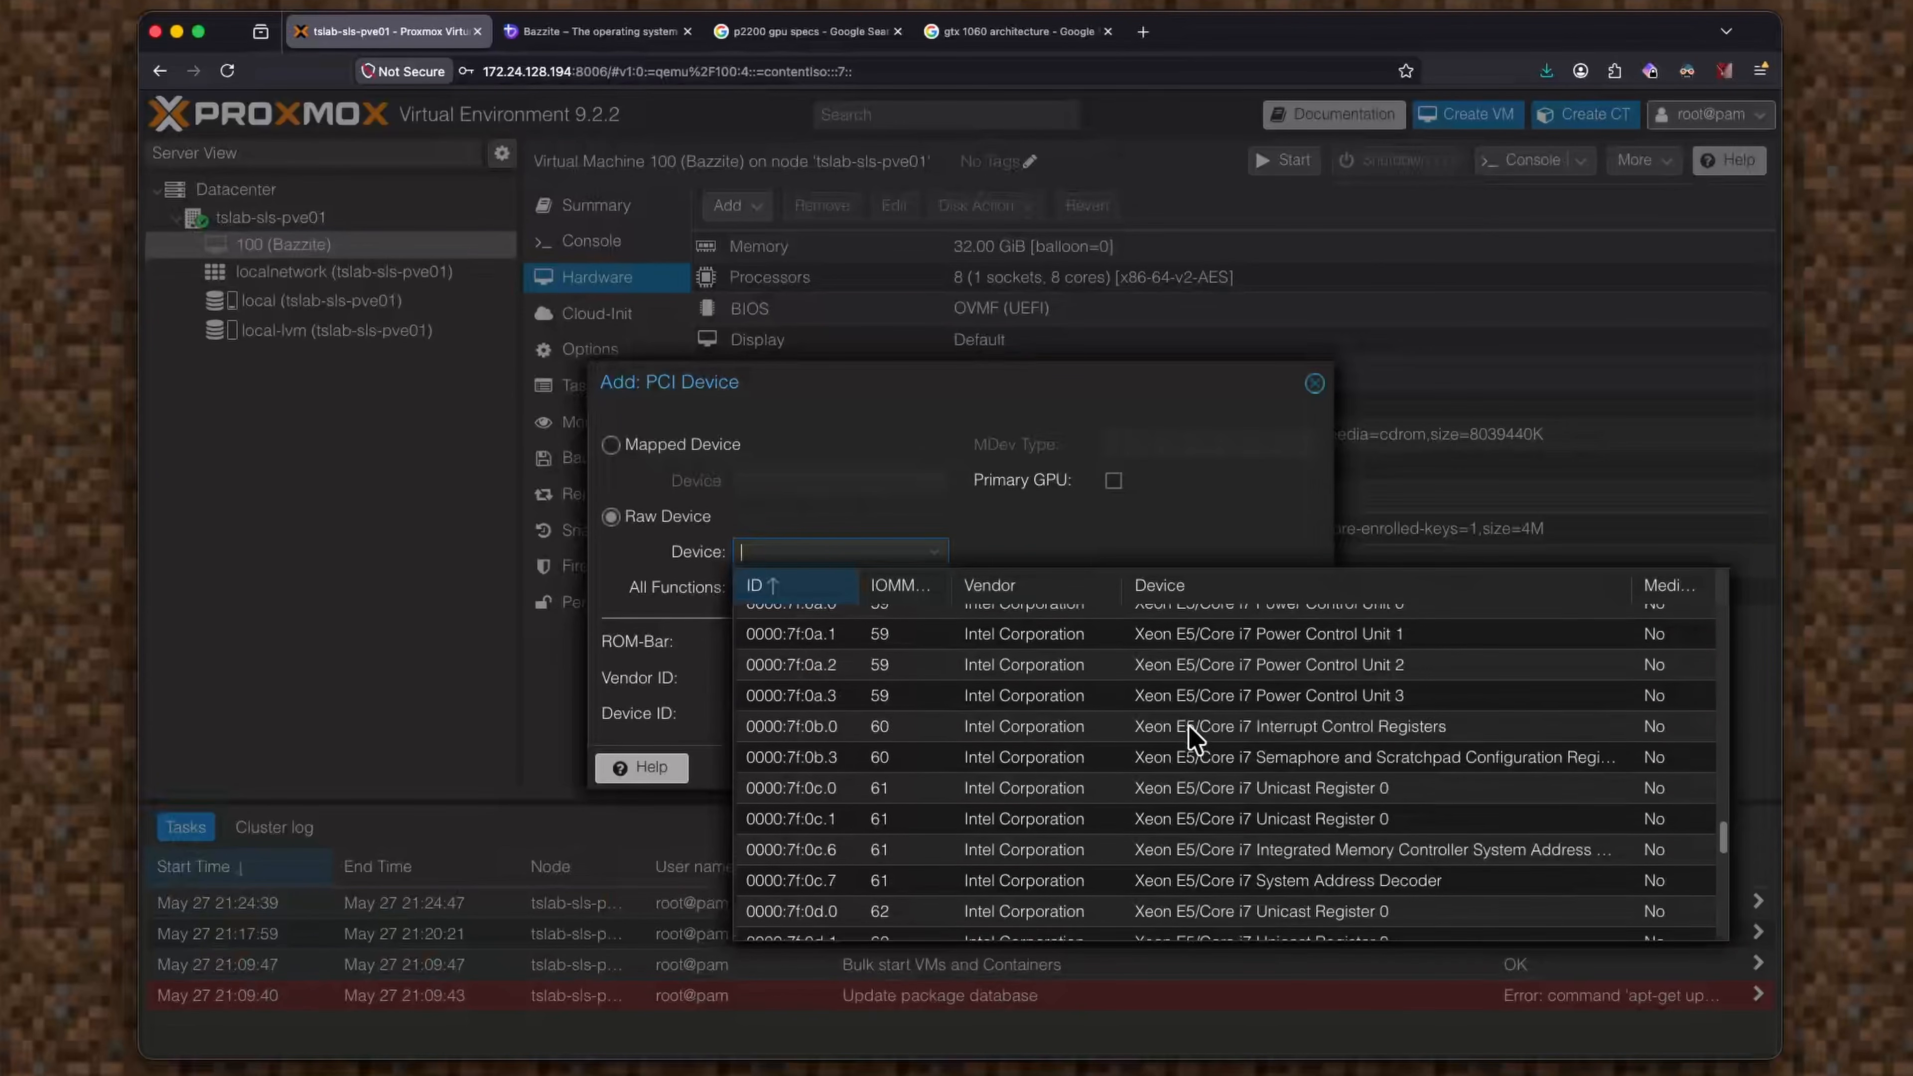
{"action": "scroll", "coordinate": [1281, 735], "scroll_direction": "up", "scroll_amount": 2}
{"action": "scroll", "coordinate": [1288, 735], "scroll_direction": "up", "scroll_amount": 1}
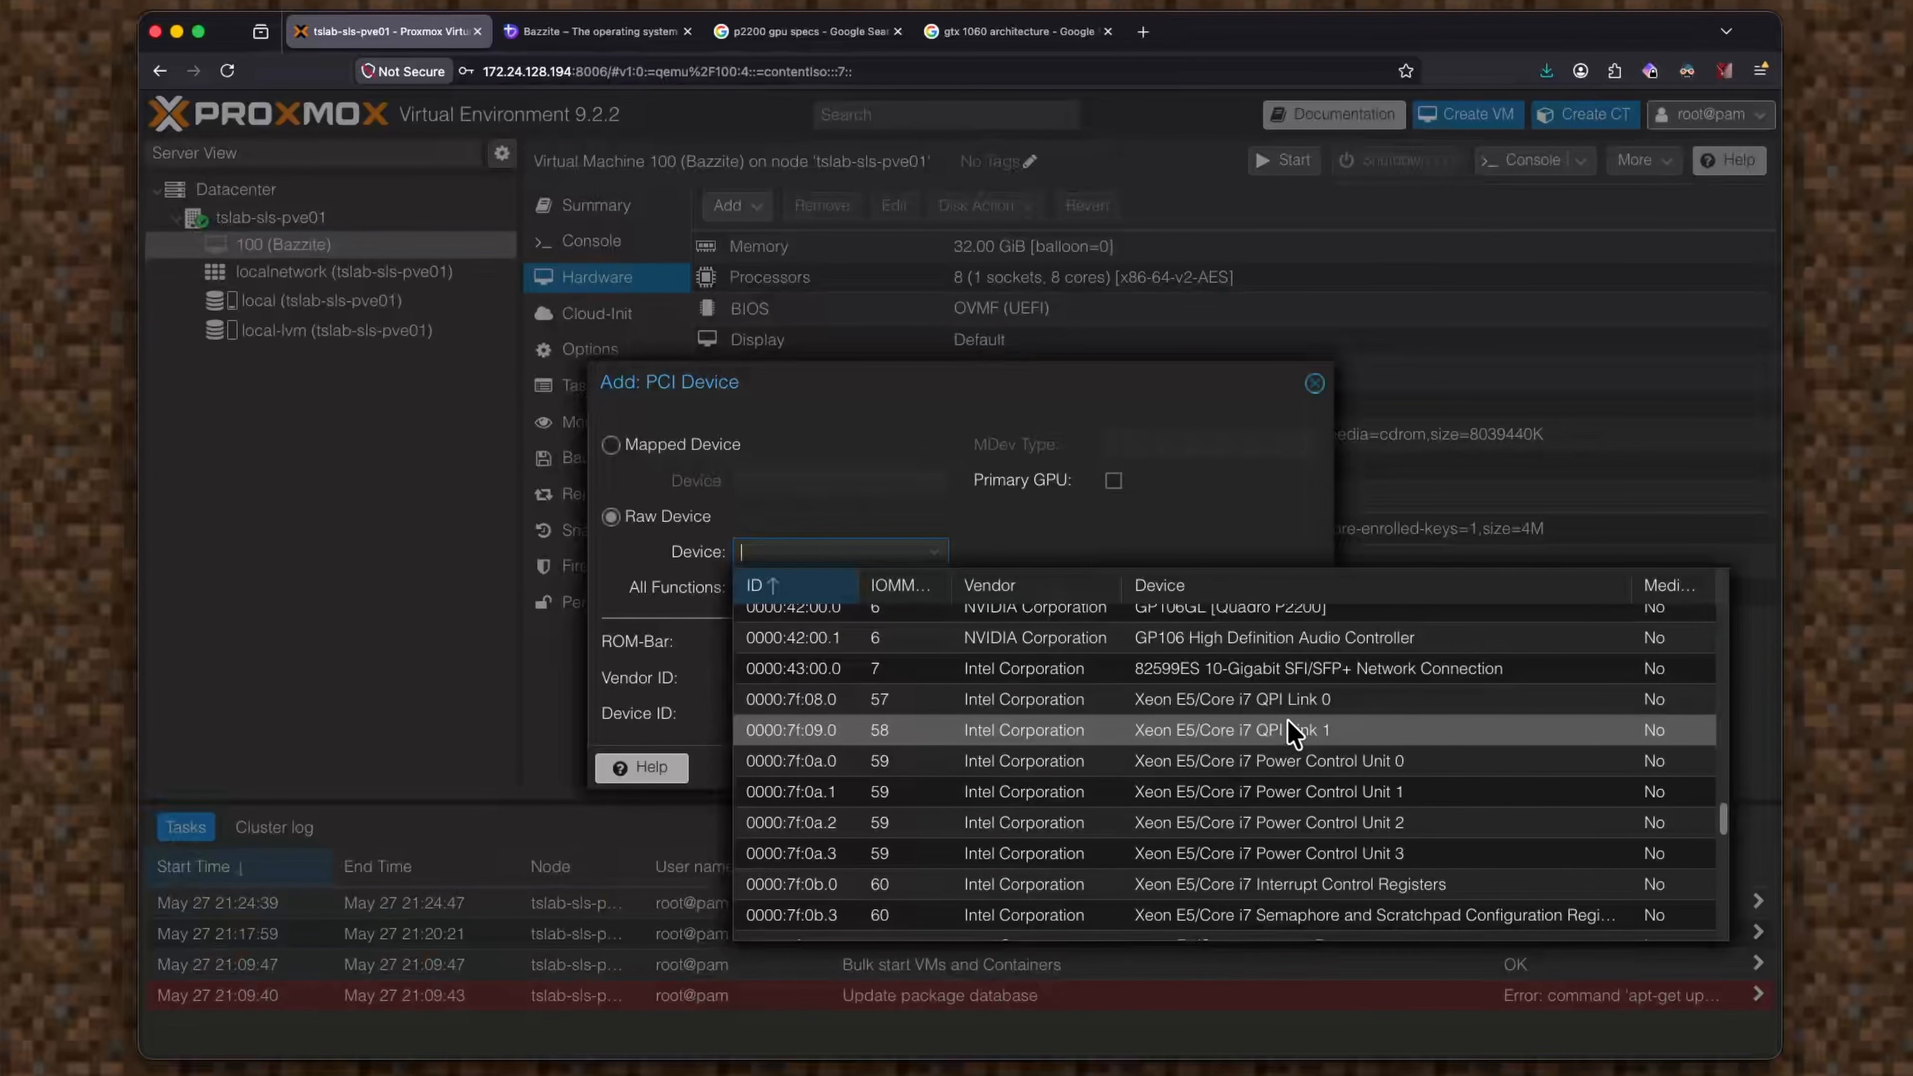
{"action": "scroll", "coordinate": [1345, 669], "scroll_direction": "up", "scroll_amount": 4}
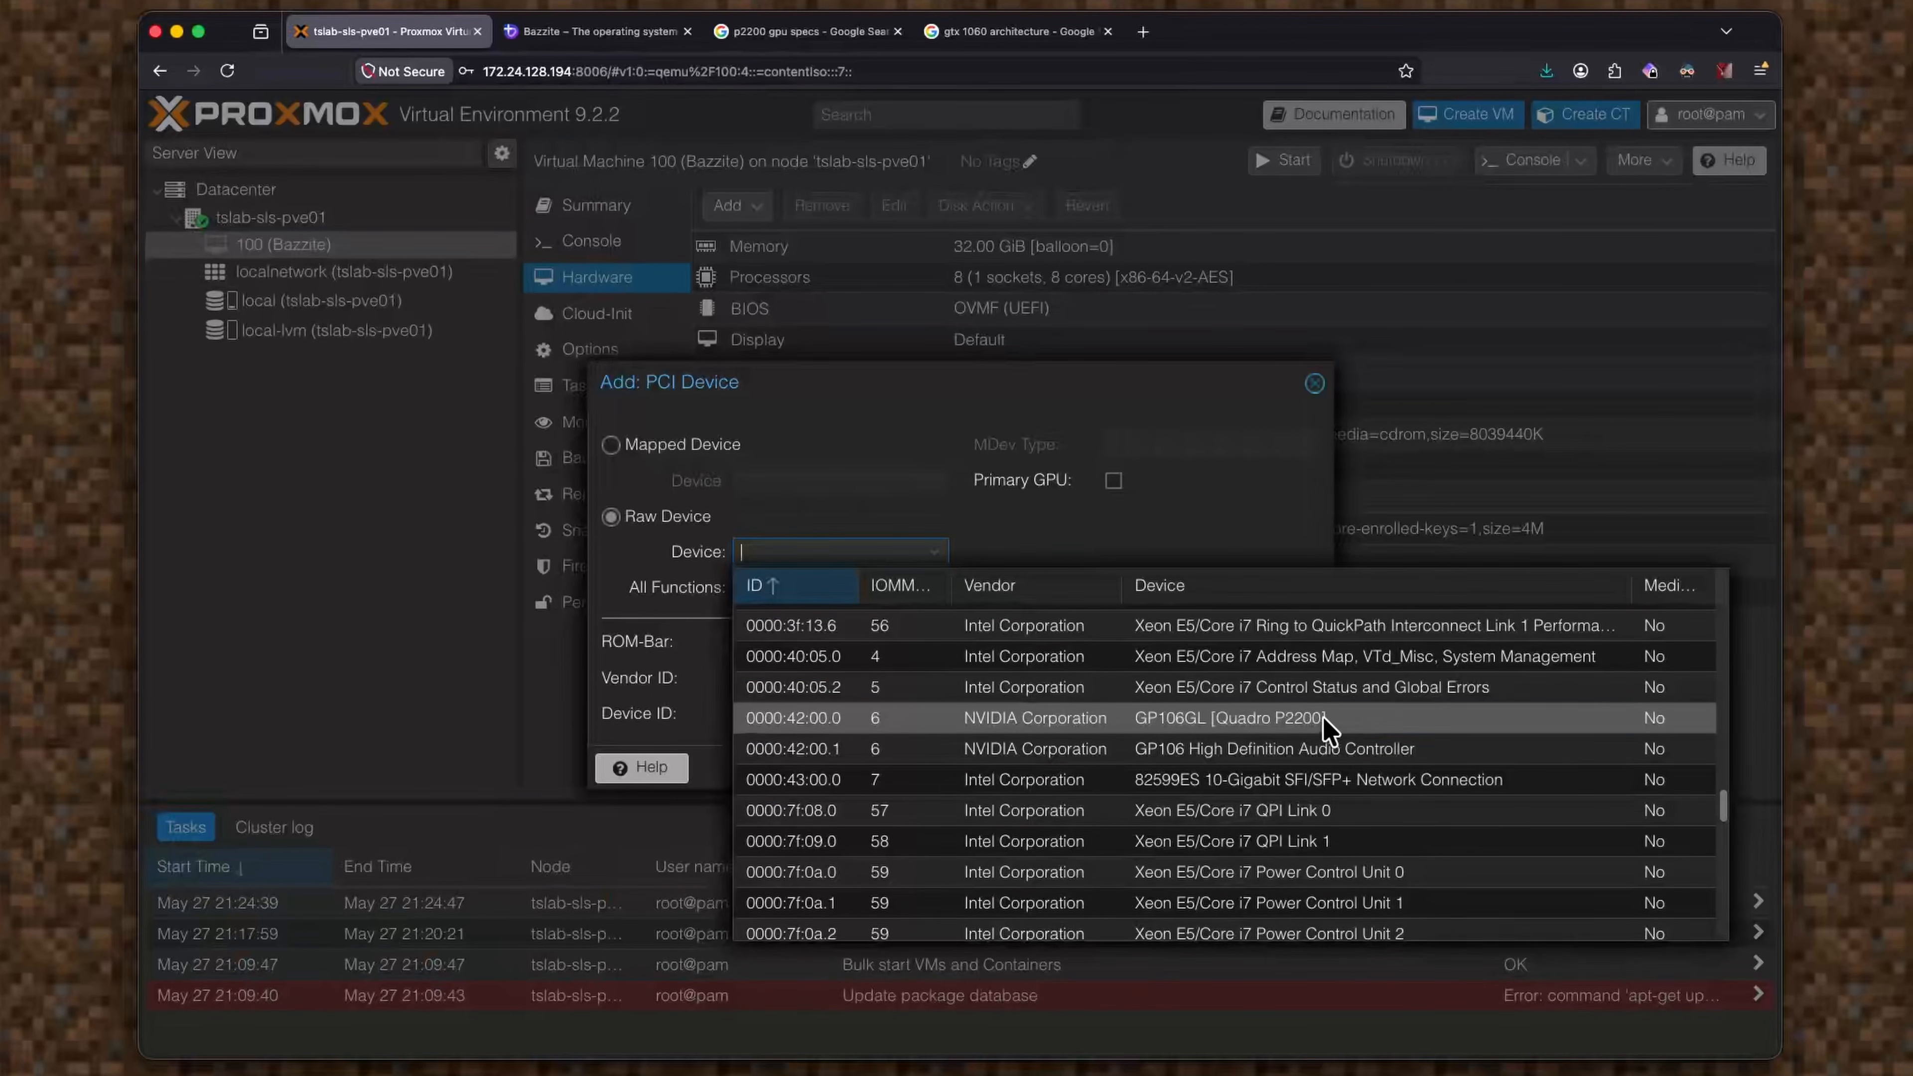
{"action": "left_click", "coordinate": [1329, 724]}
{"action": "left_click", "coordinate": [744, 590]}
{"action": "left_click", "coordinate": [1113, 642]}
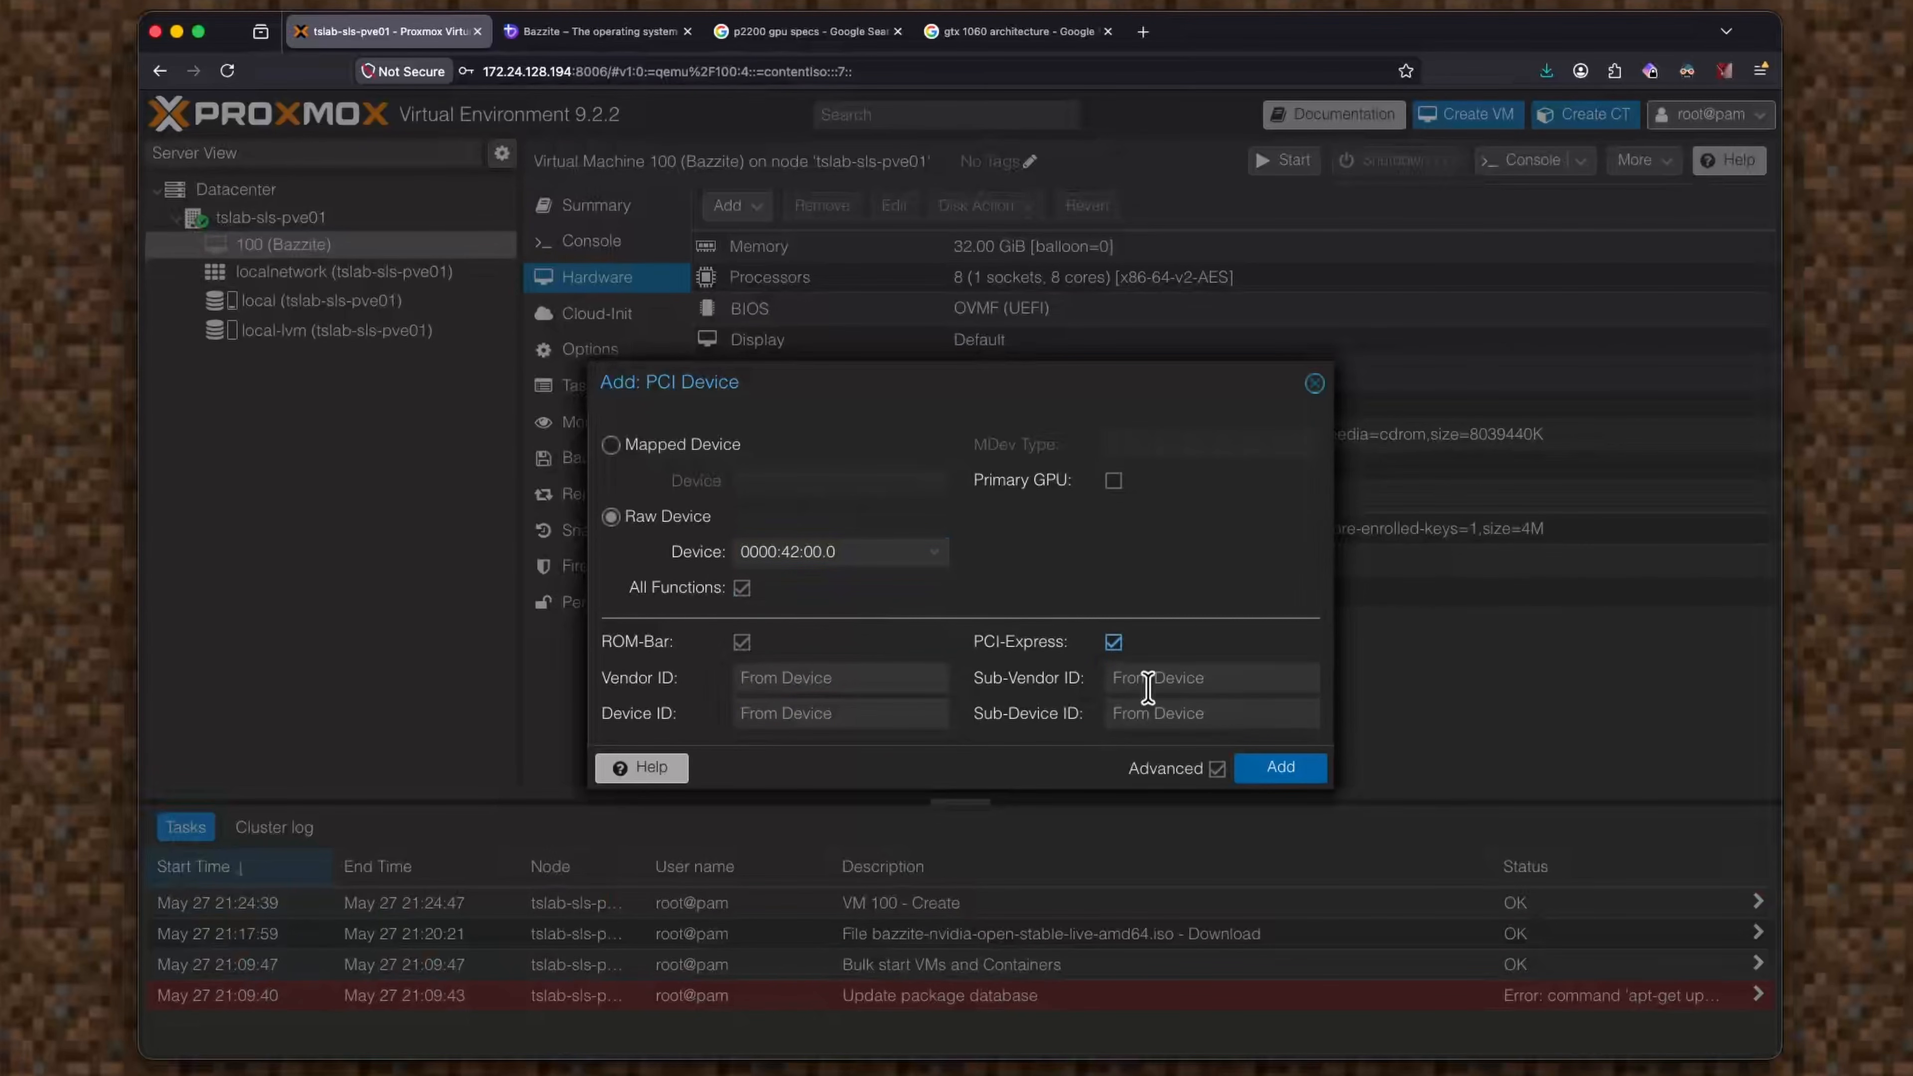
{"action": "left_click", "coordinate": [1280, 769]}
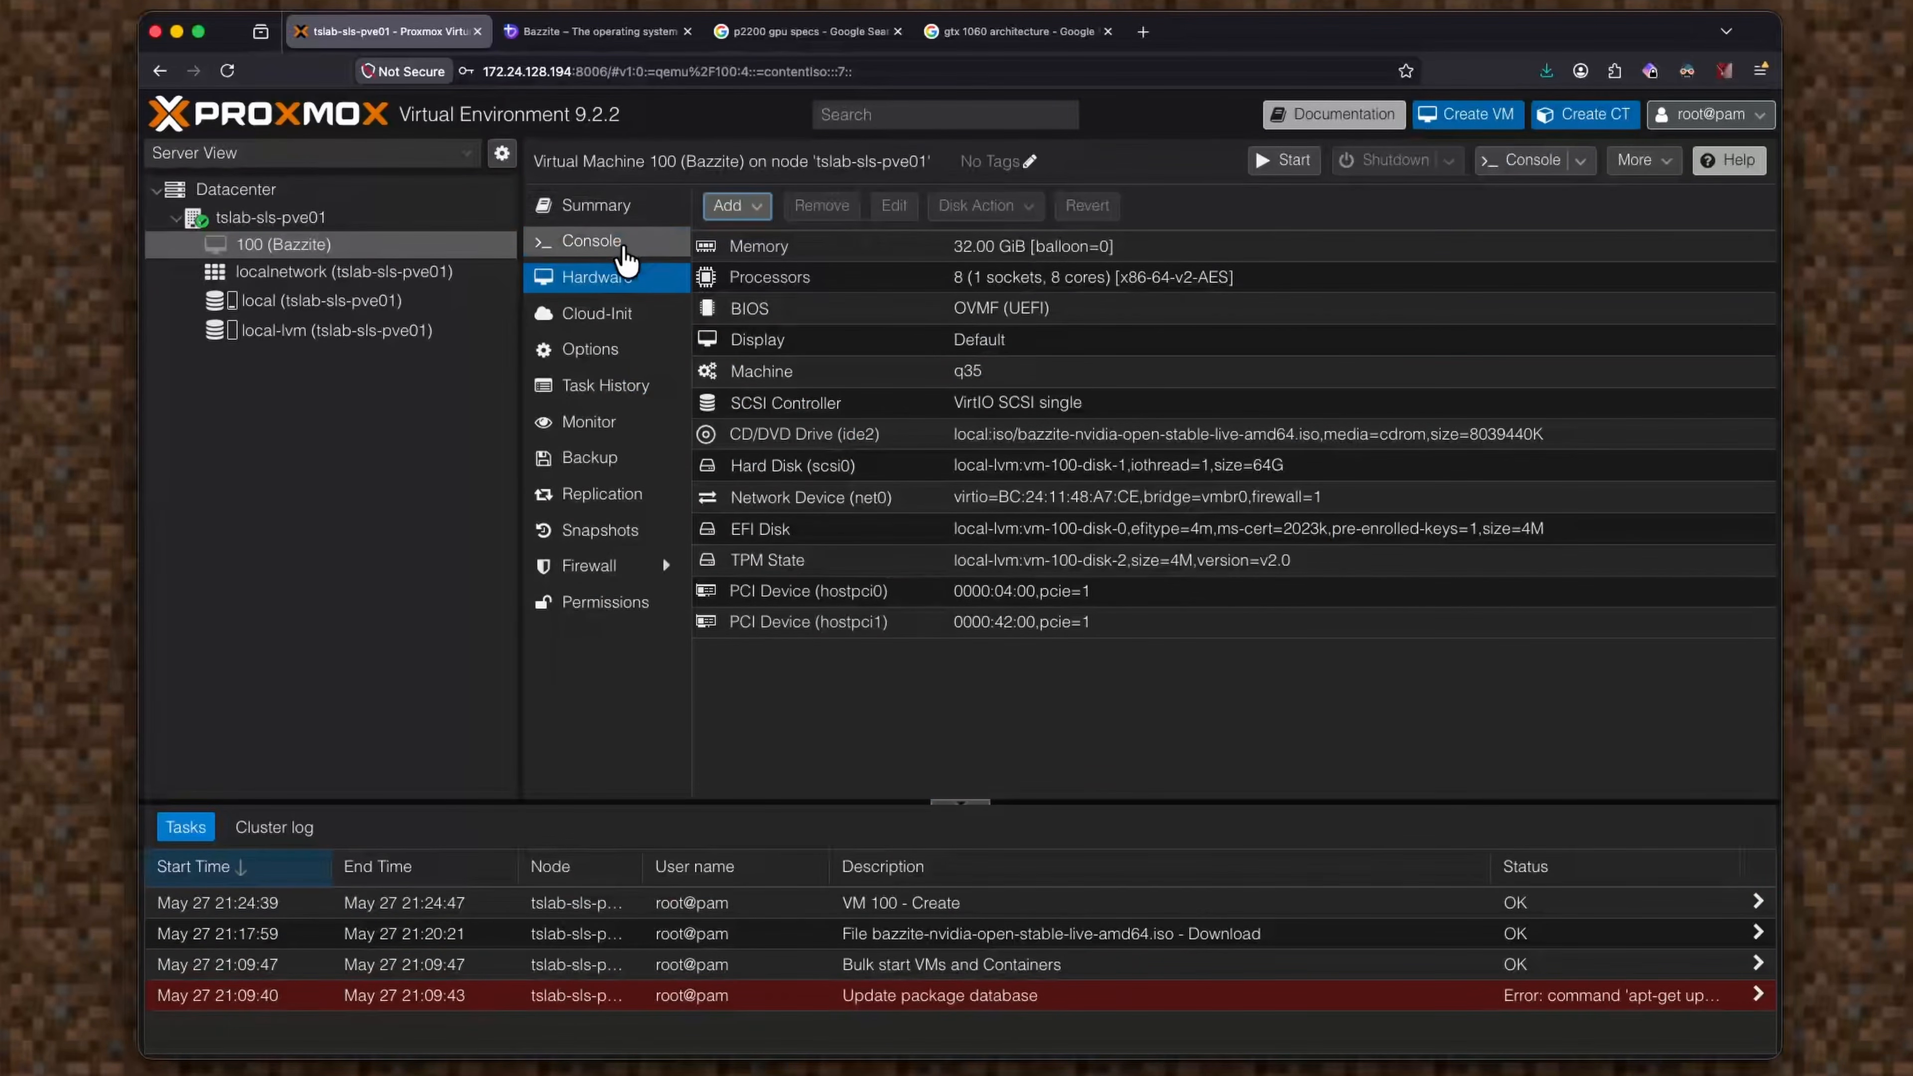
Start the Bazzite VM from its console view.
{"action": "left_click", "coordinate": [640, 243]}
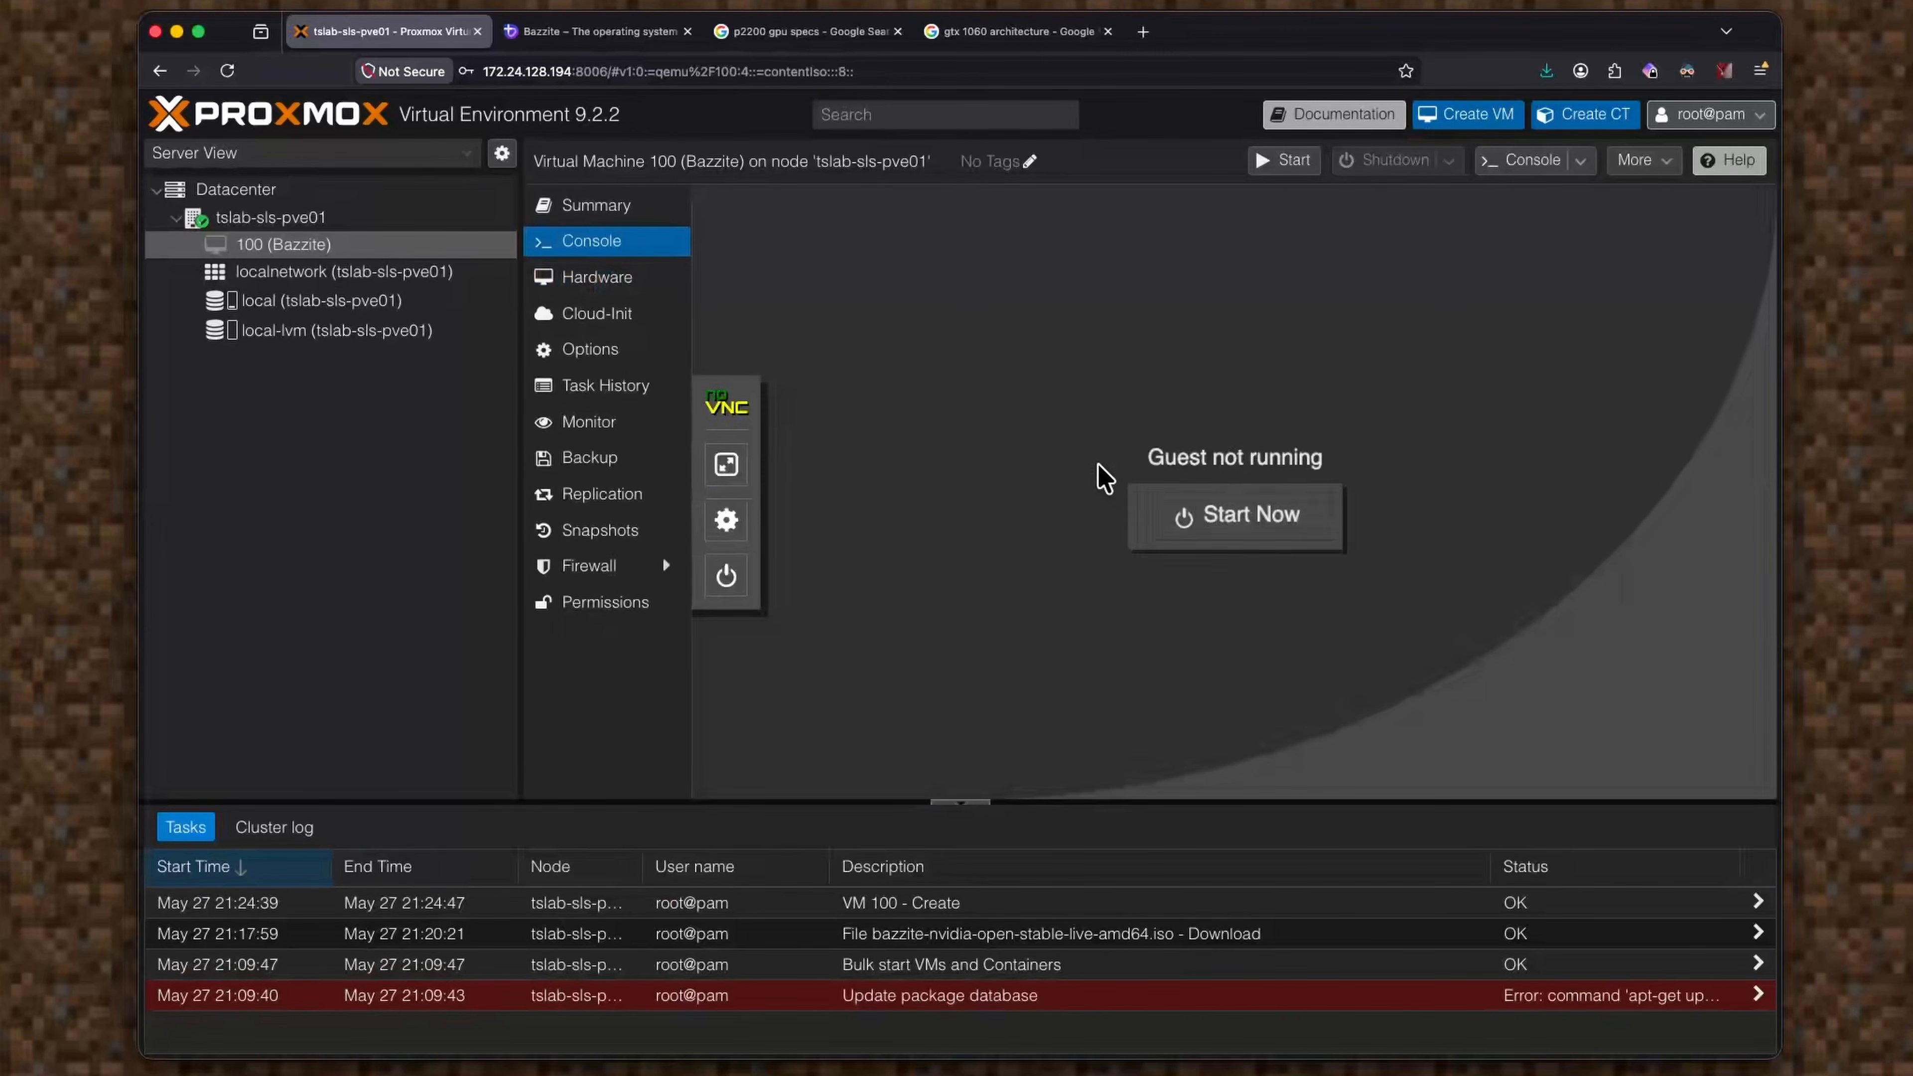
{"action": "left_click", "coordinate": [1209, 519]}
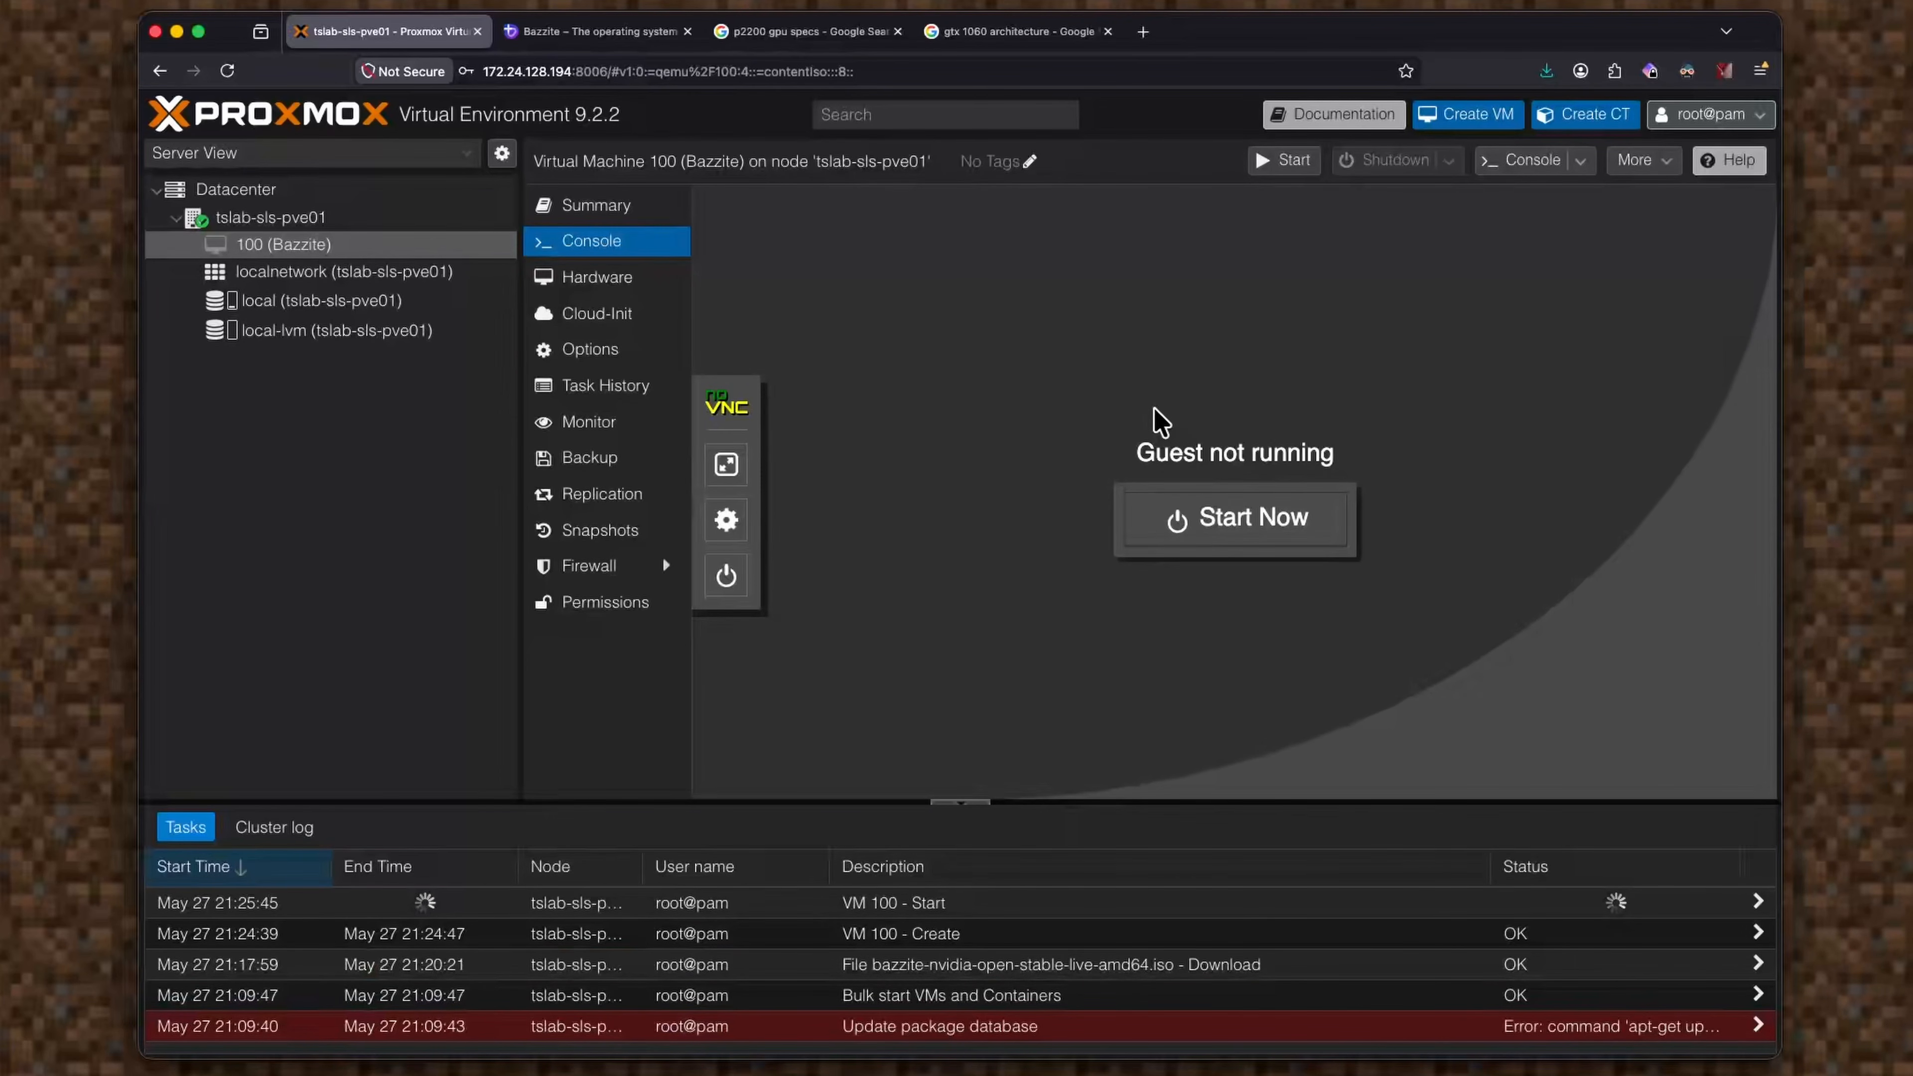
{"action": "left_click", "coordinate": [1272, 160]}
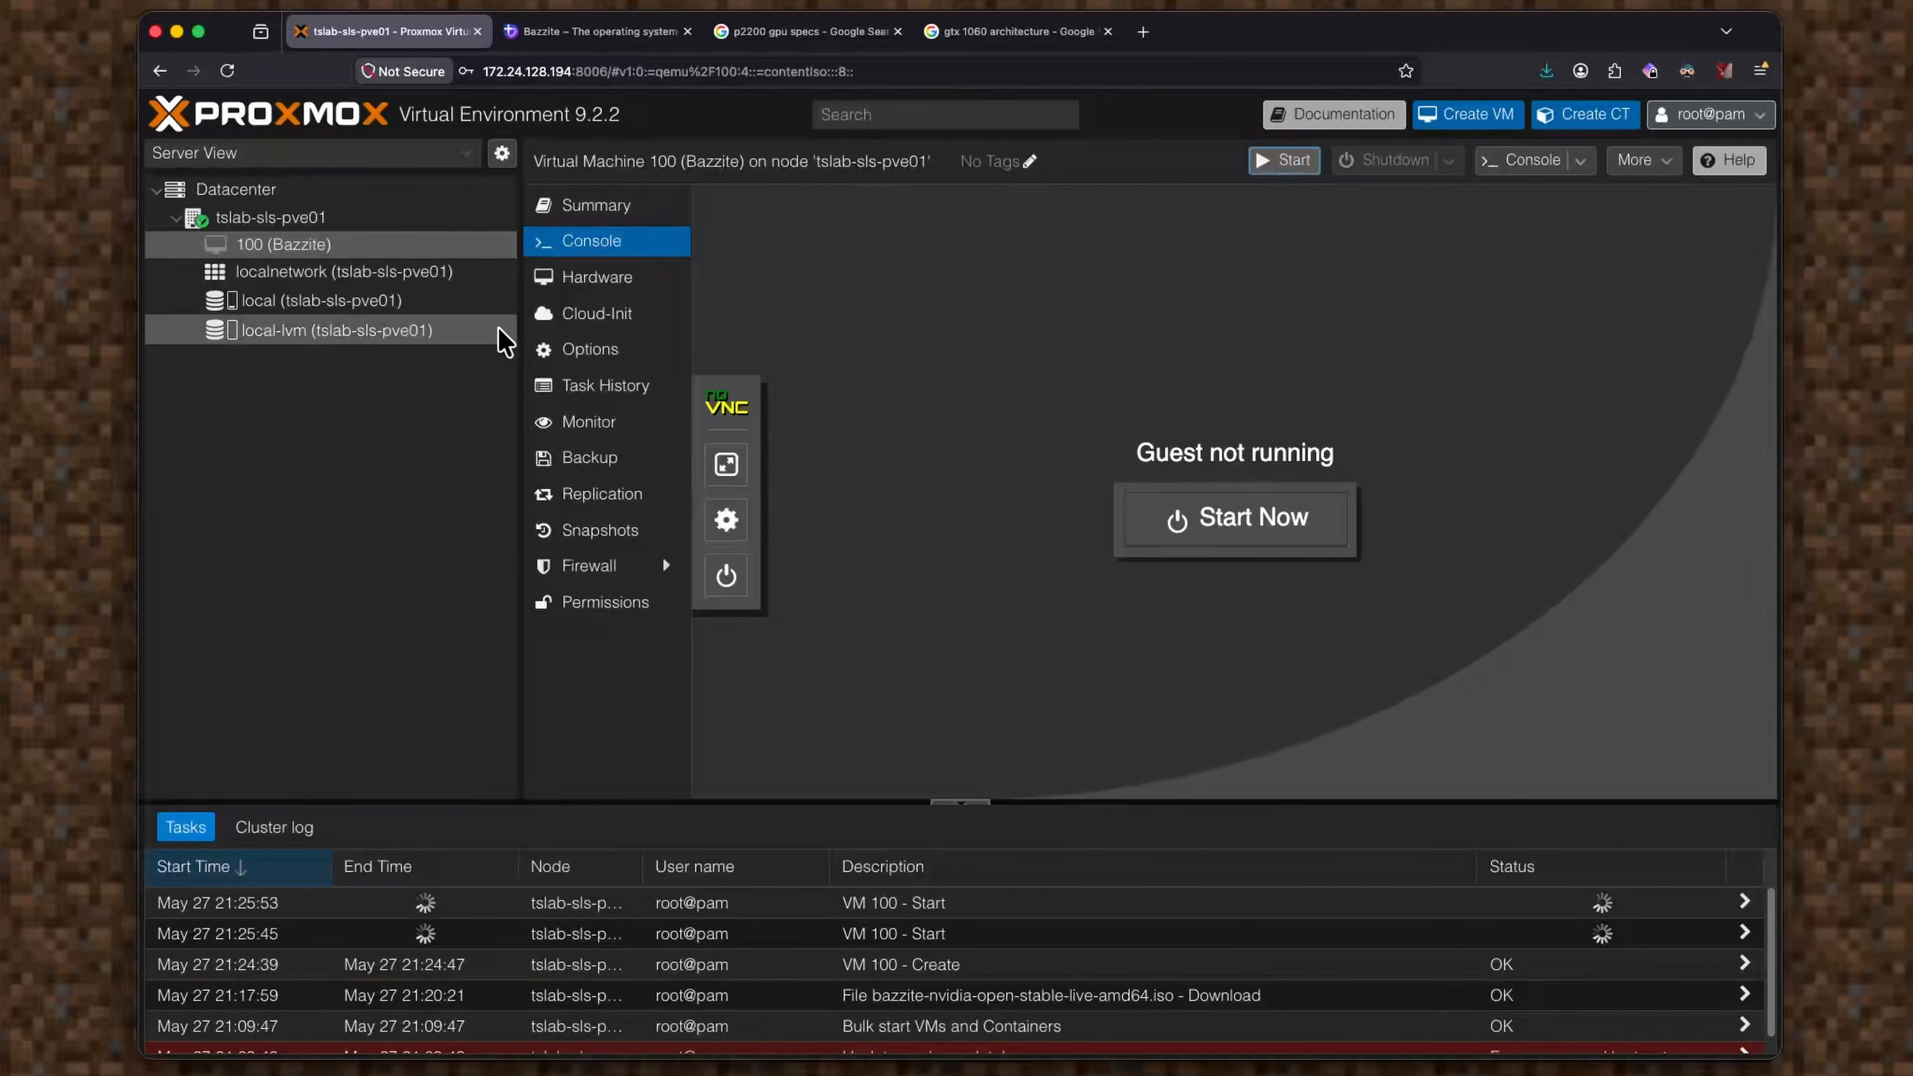
Switch the VM's machine type to Default (i440fx) and check the console.
{"action": "left_click", "coordinate": [664, 292]}
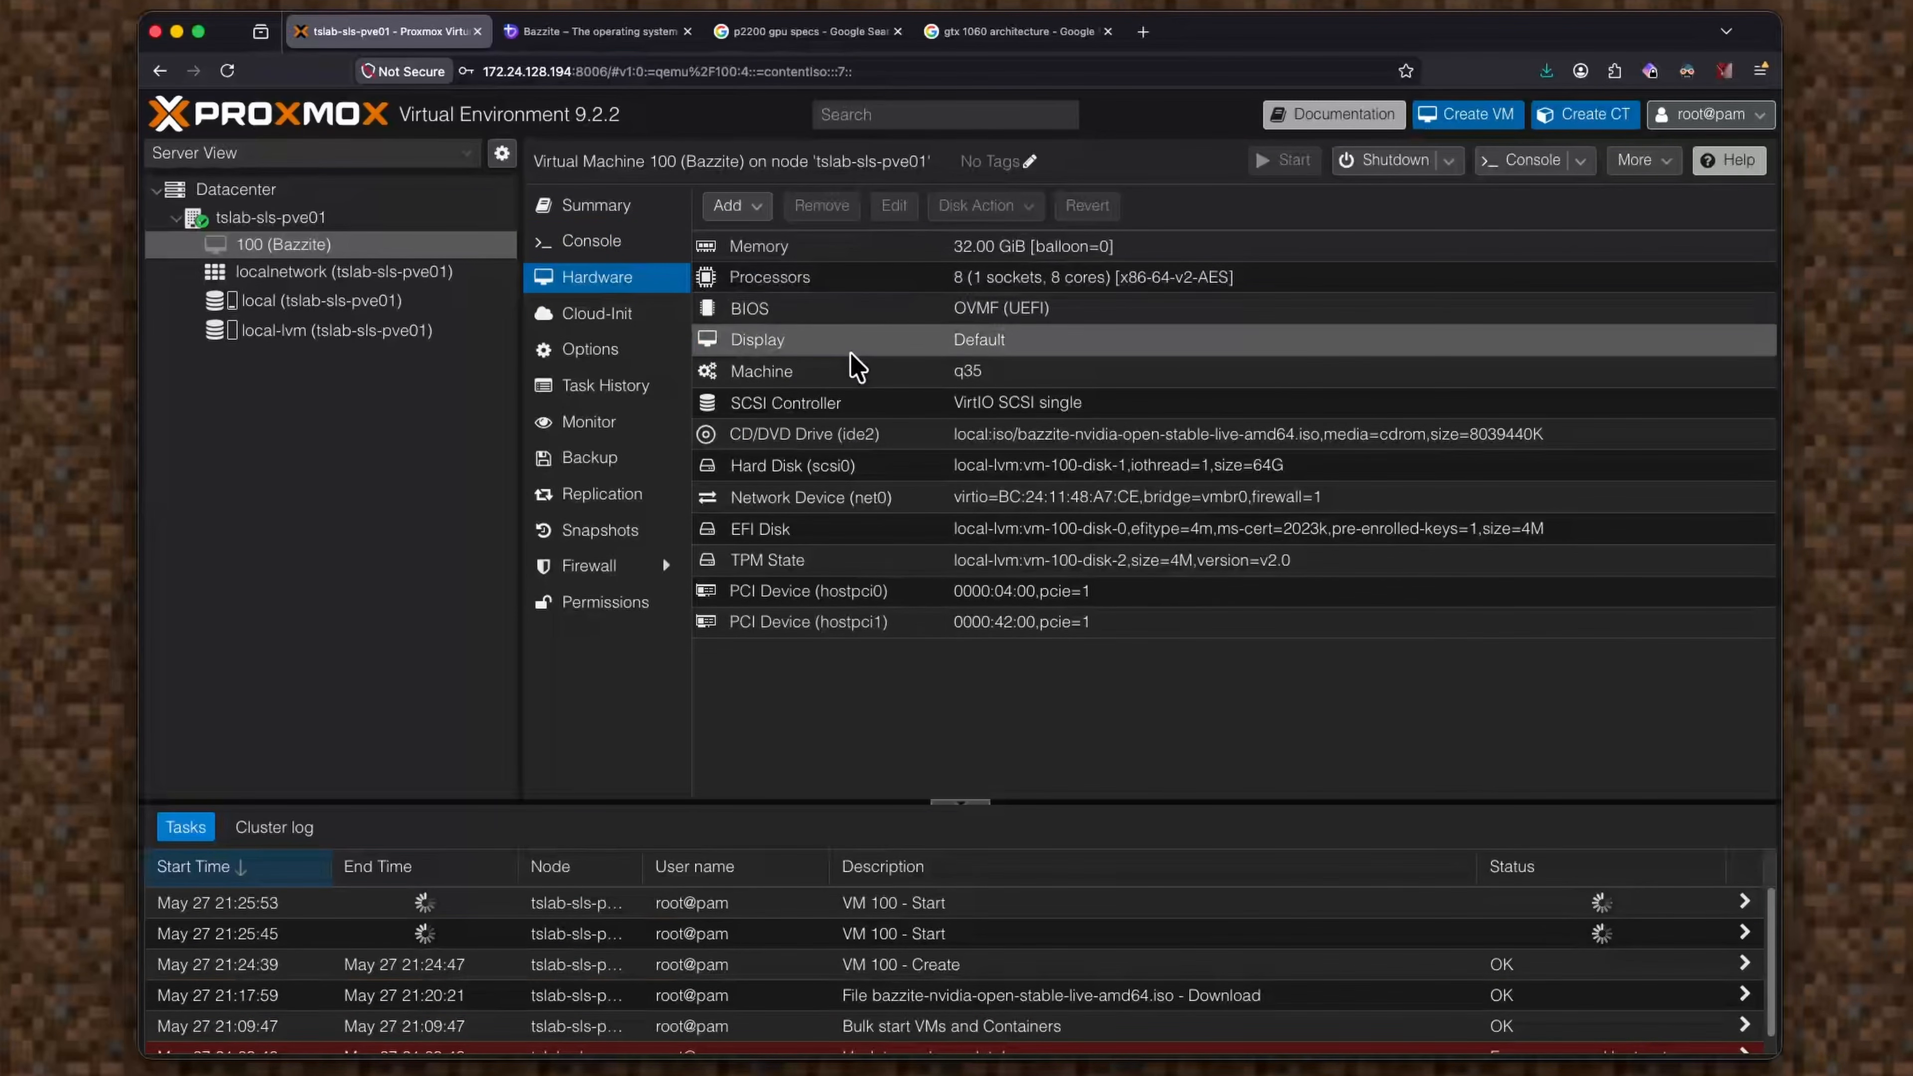
{"action": "double_click", "coordinate": [851, 371]}
{"action": "left_click", "coordinate": [943, 483]}
{"action": "left_click", "coordinate": [948, 513]}
{"action": "left_click", "coordinate": [1169, 697]}
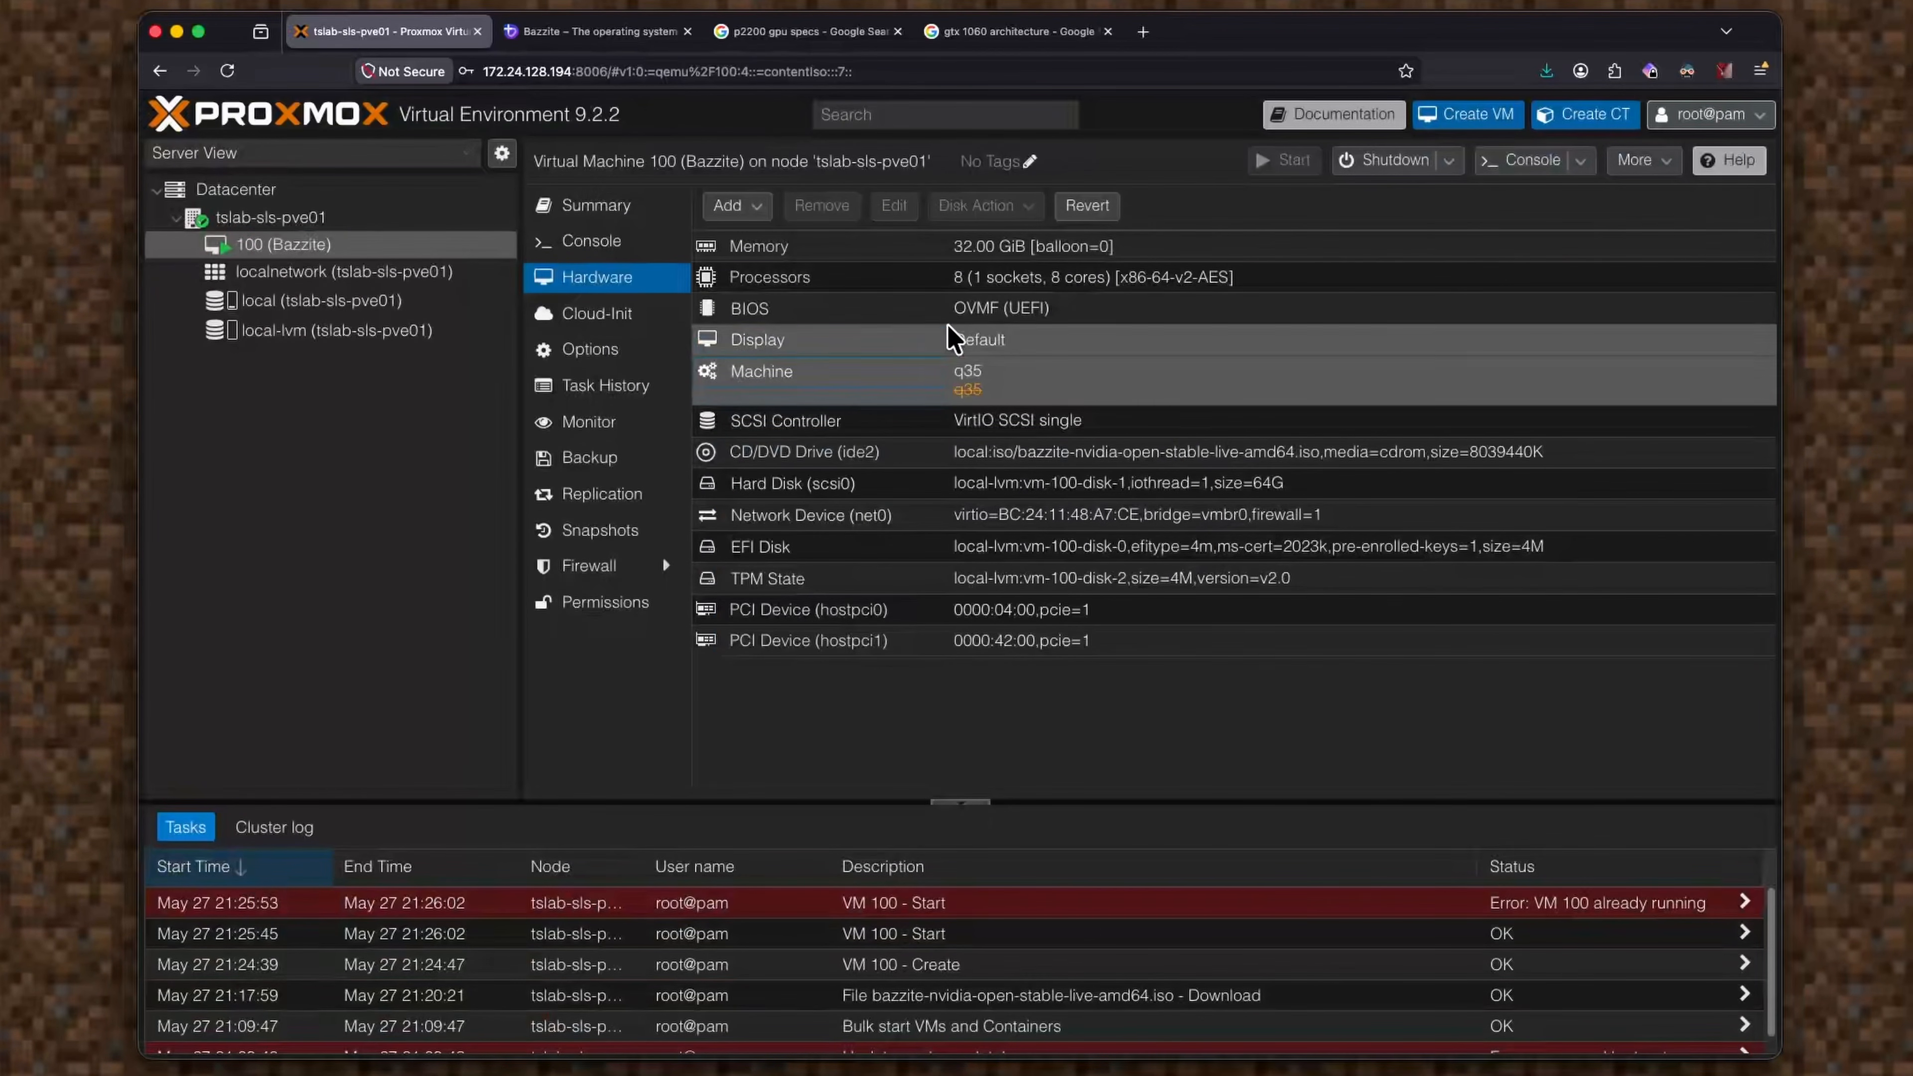
{"action": "left_click", "coordinate": [602, 243]}
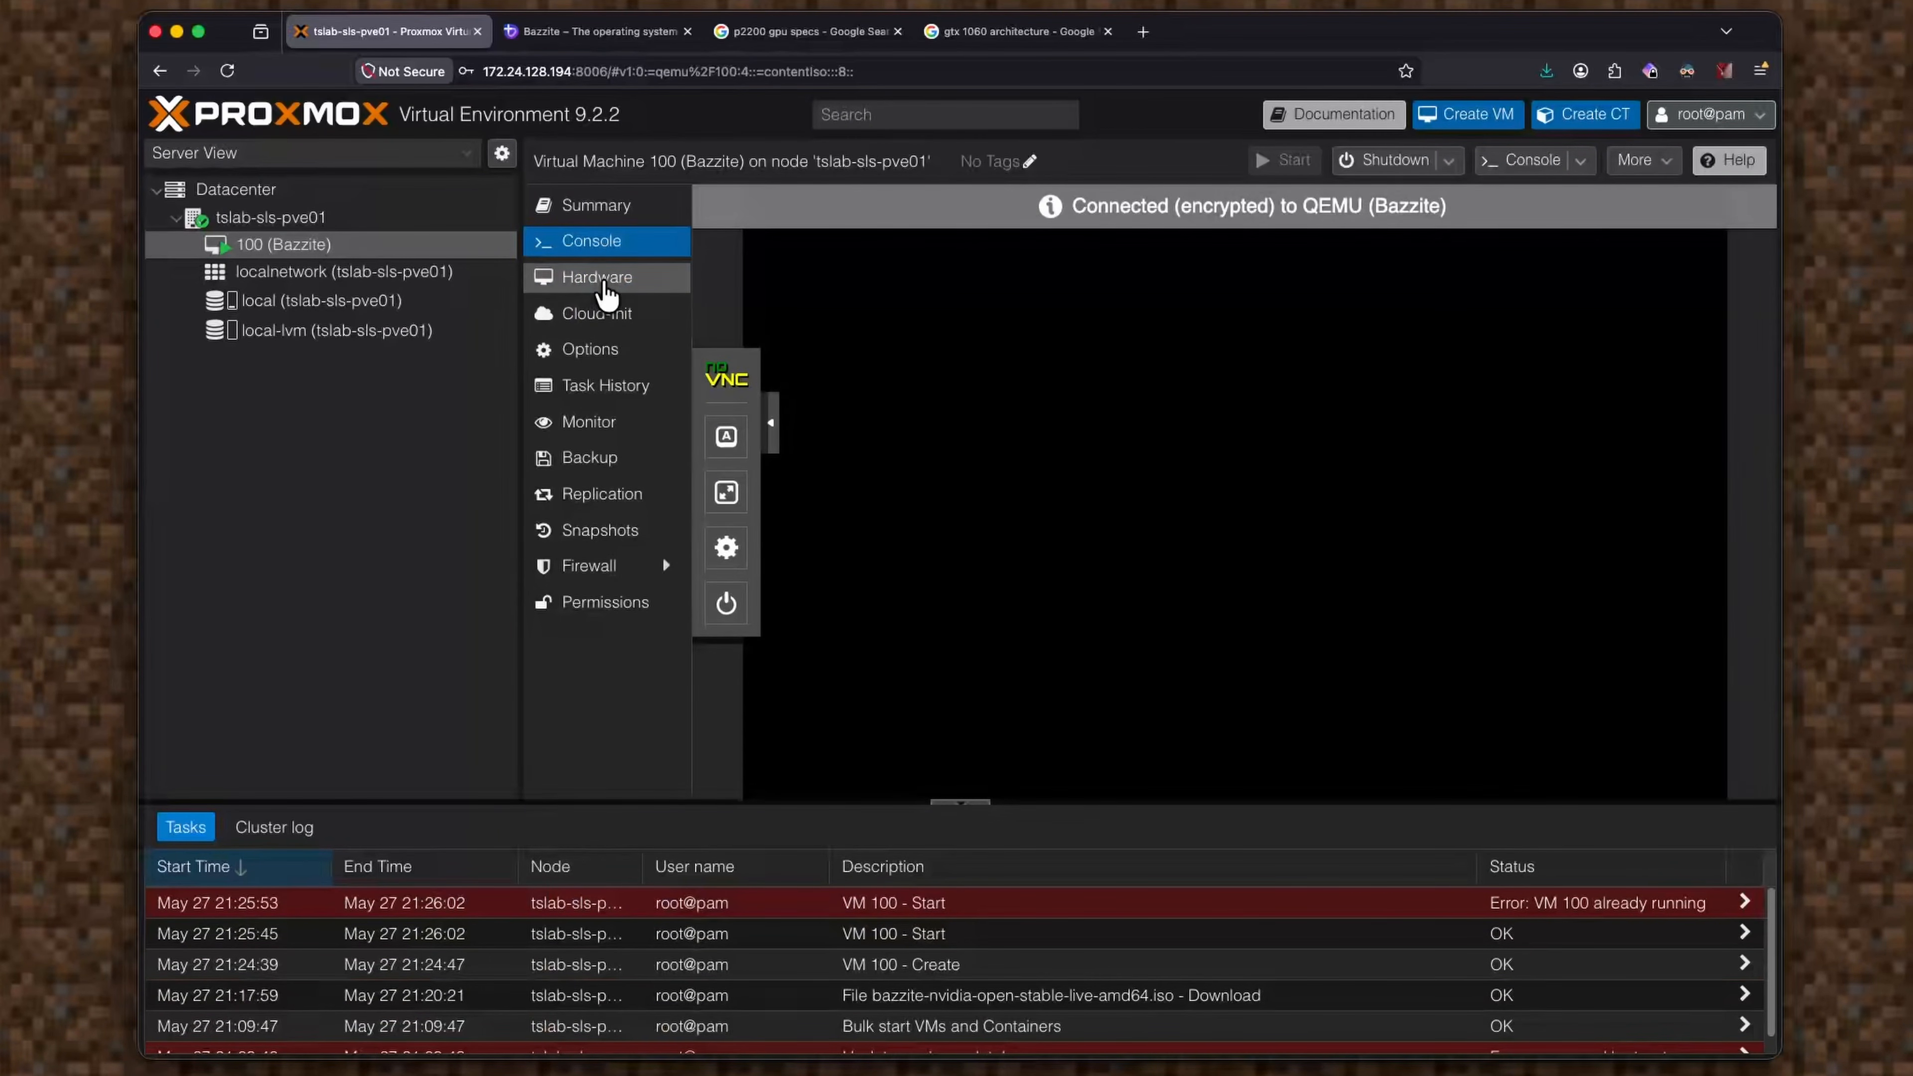
Set the machine type back to q35 and watch the VM boot in the console.
{"action": "left_click", "coordinate": [606, 294]}
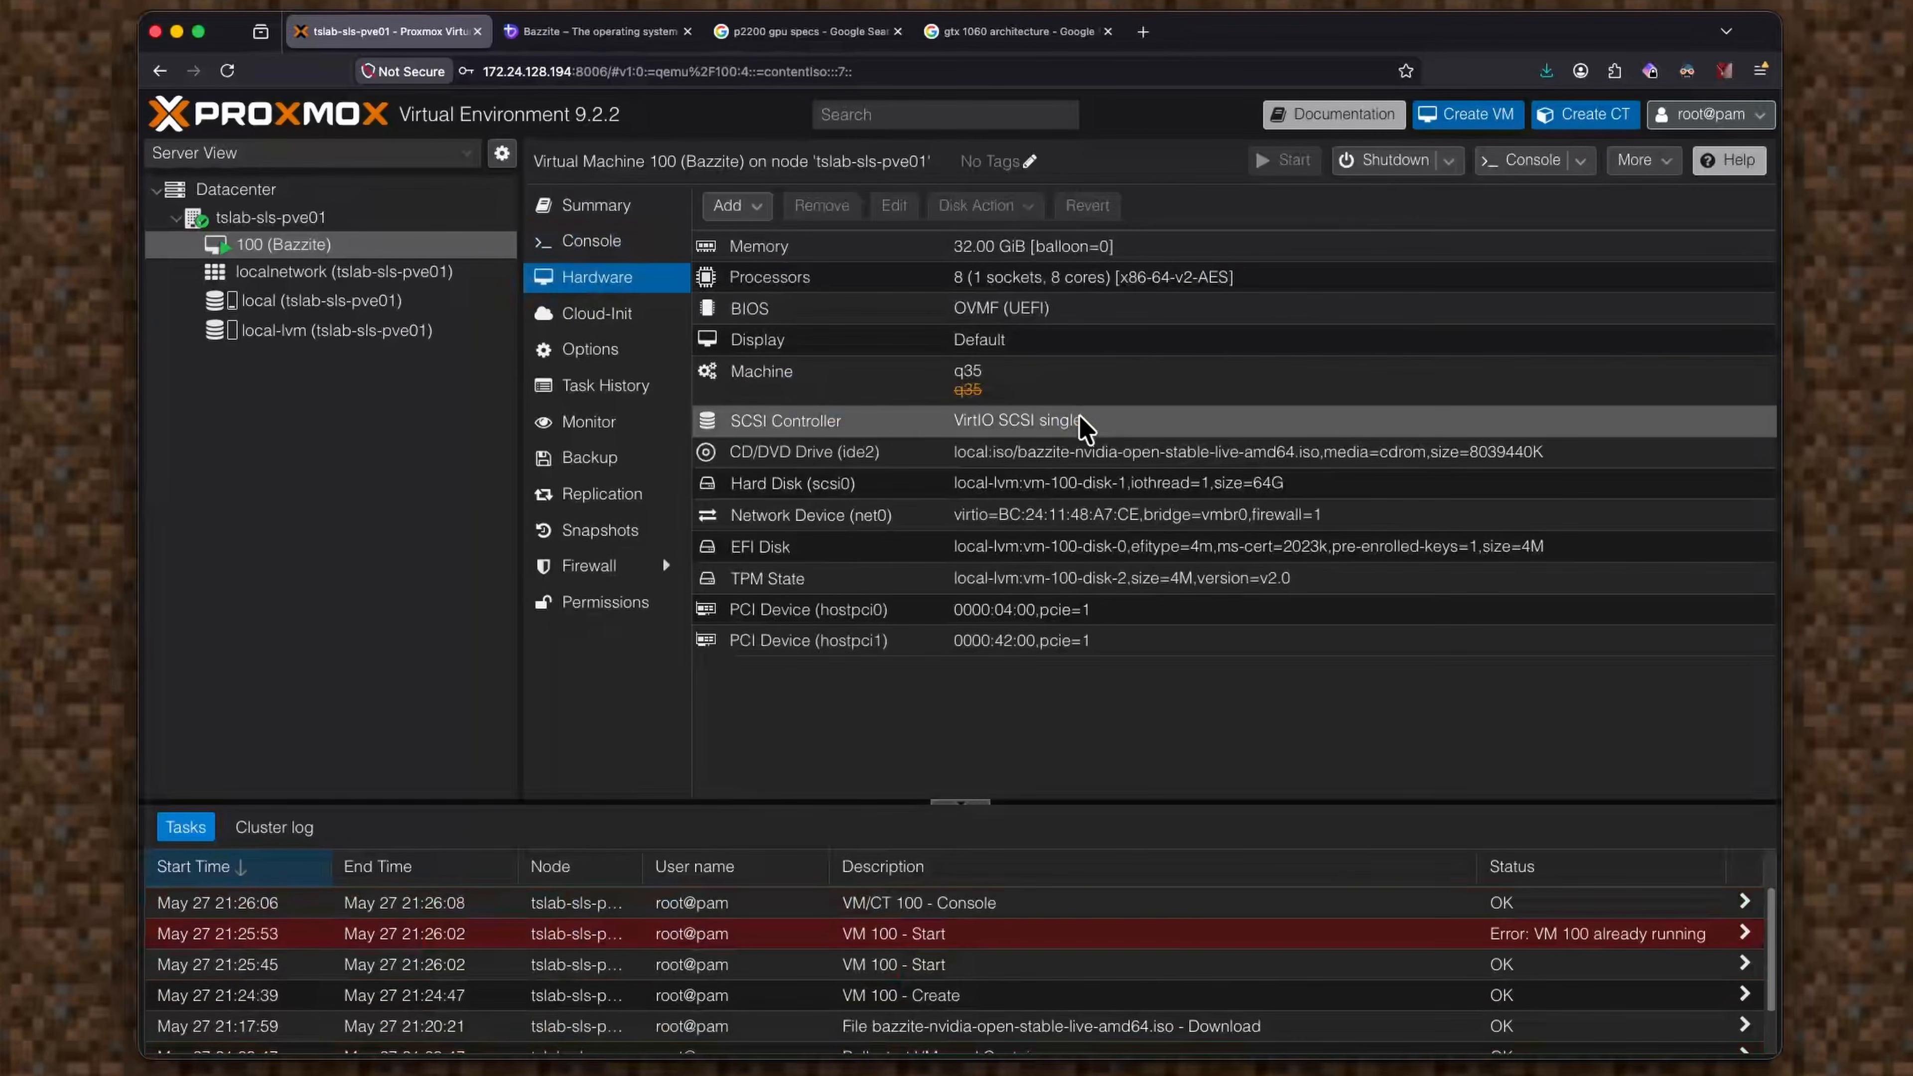
{"action": "double_click", "coordinate": [1023, 376]}
{"action": "left_click", "coordinate": [979, 483]}
{"action": "left_click", "coordinate": [977, 542]}
{"action": "left_click", "coordinate": [1172, 684]}
{"action": "left_click", "coordinate": [632, 243]}
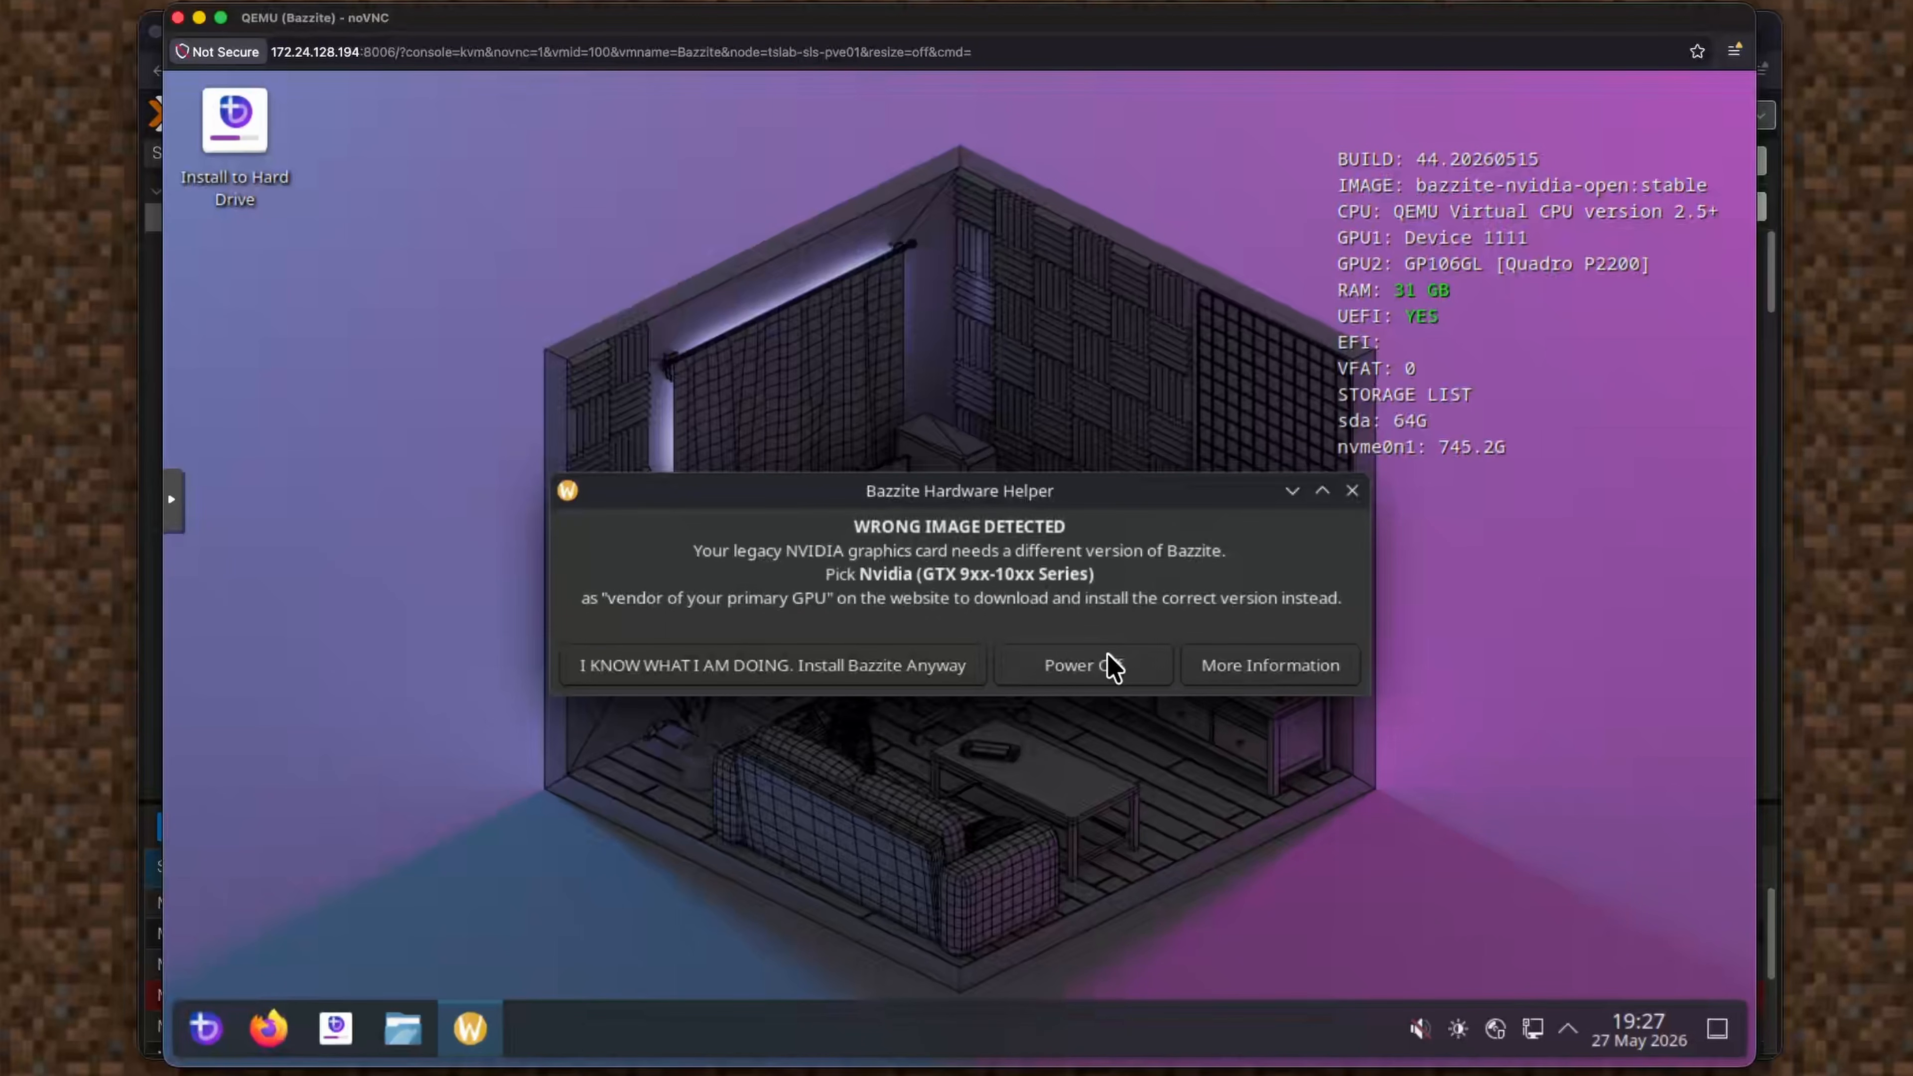
Dismiss the Bazzite Hardware Helper's wrong-image warning.
{"action": "left_click", "coordinate": [1084, 666]}
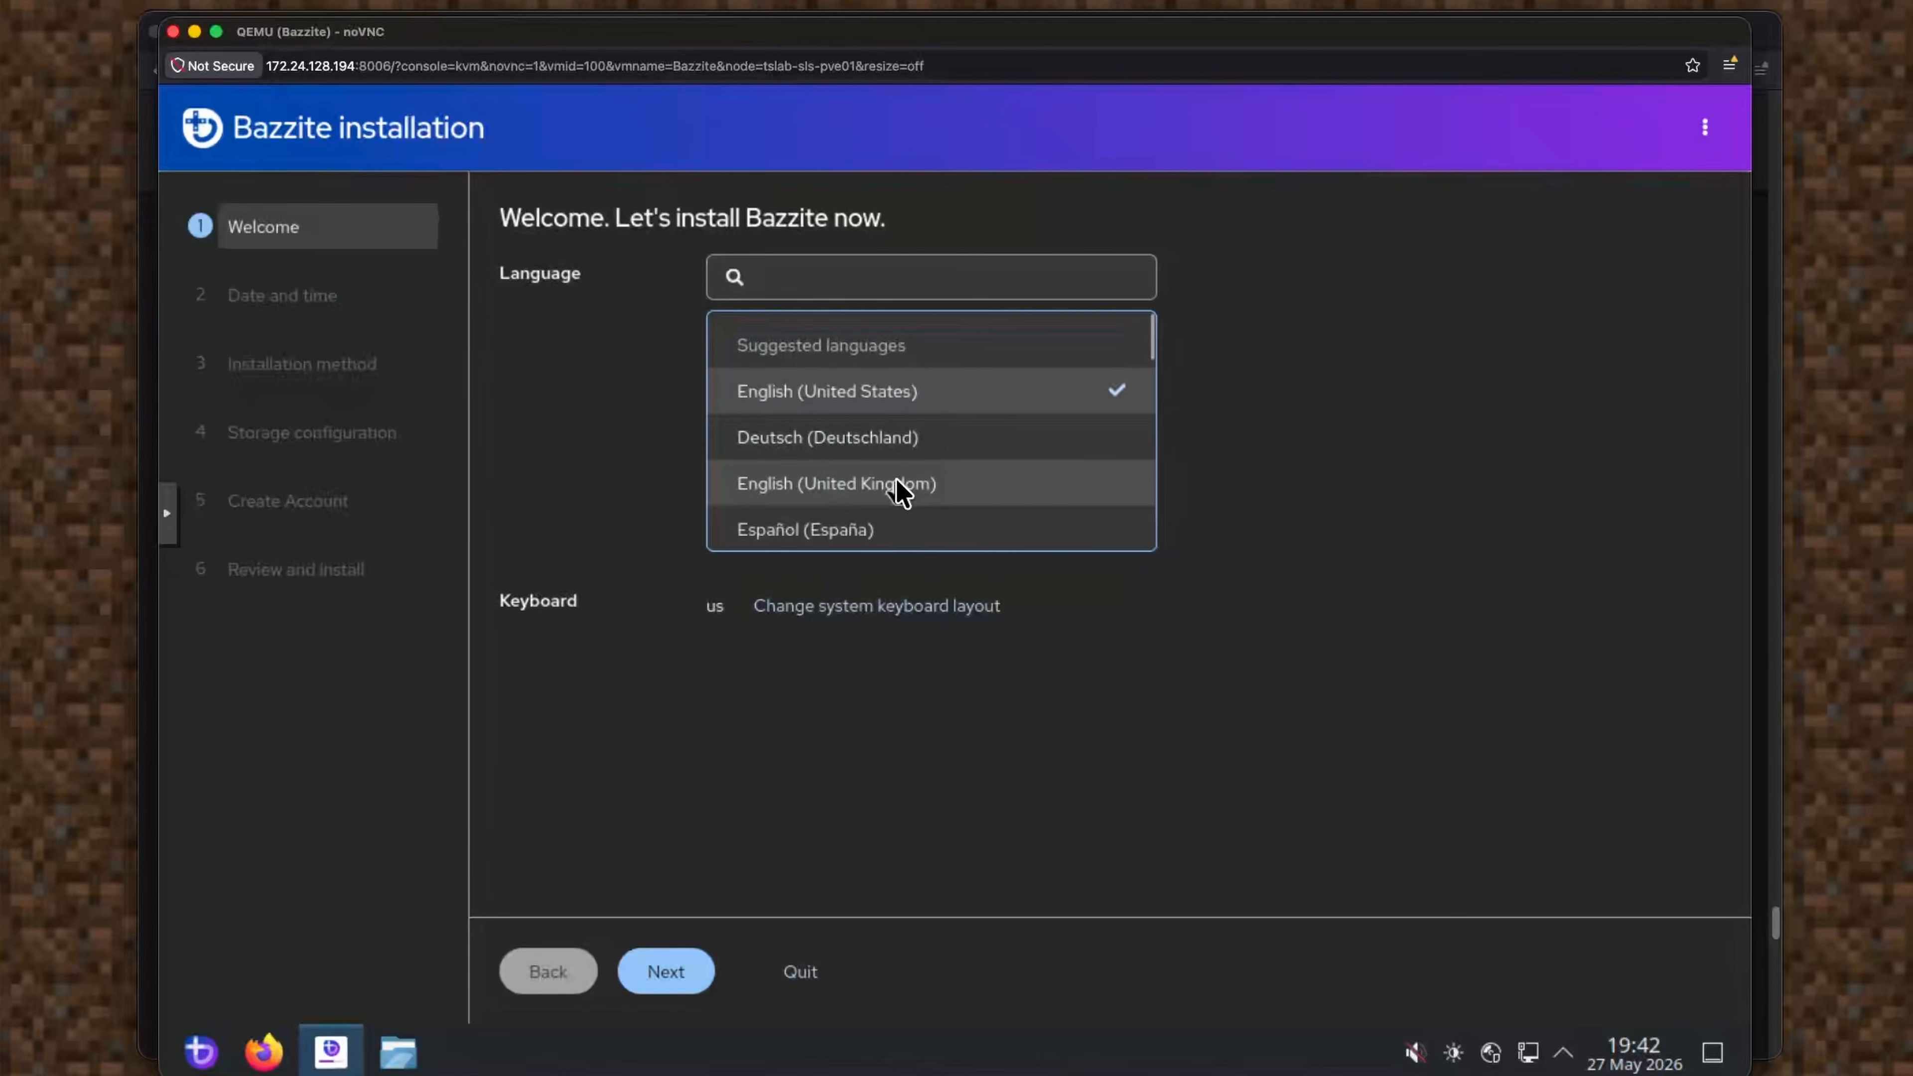
Pick English (Denmark) from the language list and continue to date and time.
{"action": "scroll", "coordinate": [892, 437], "scroll_direction": "down", "scroll_amount": 3}
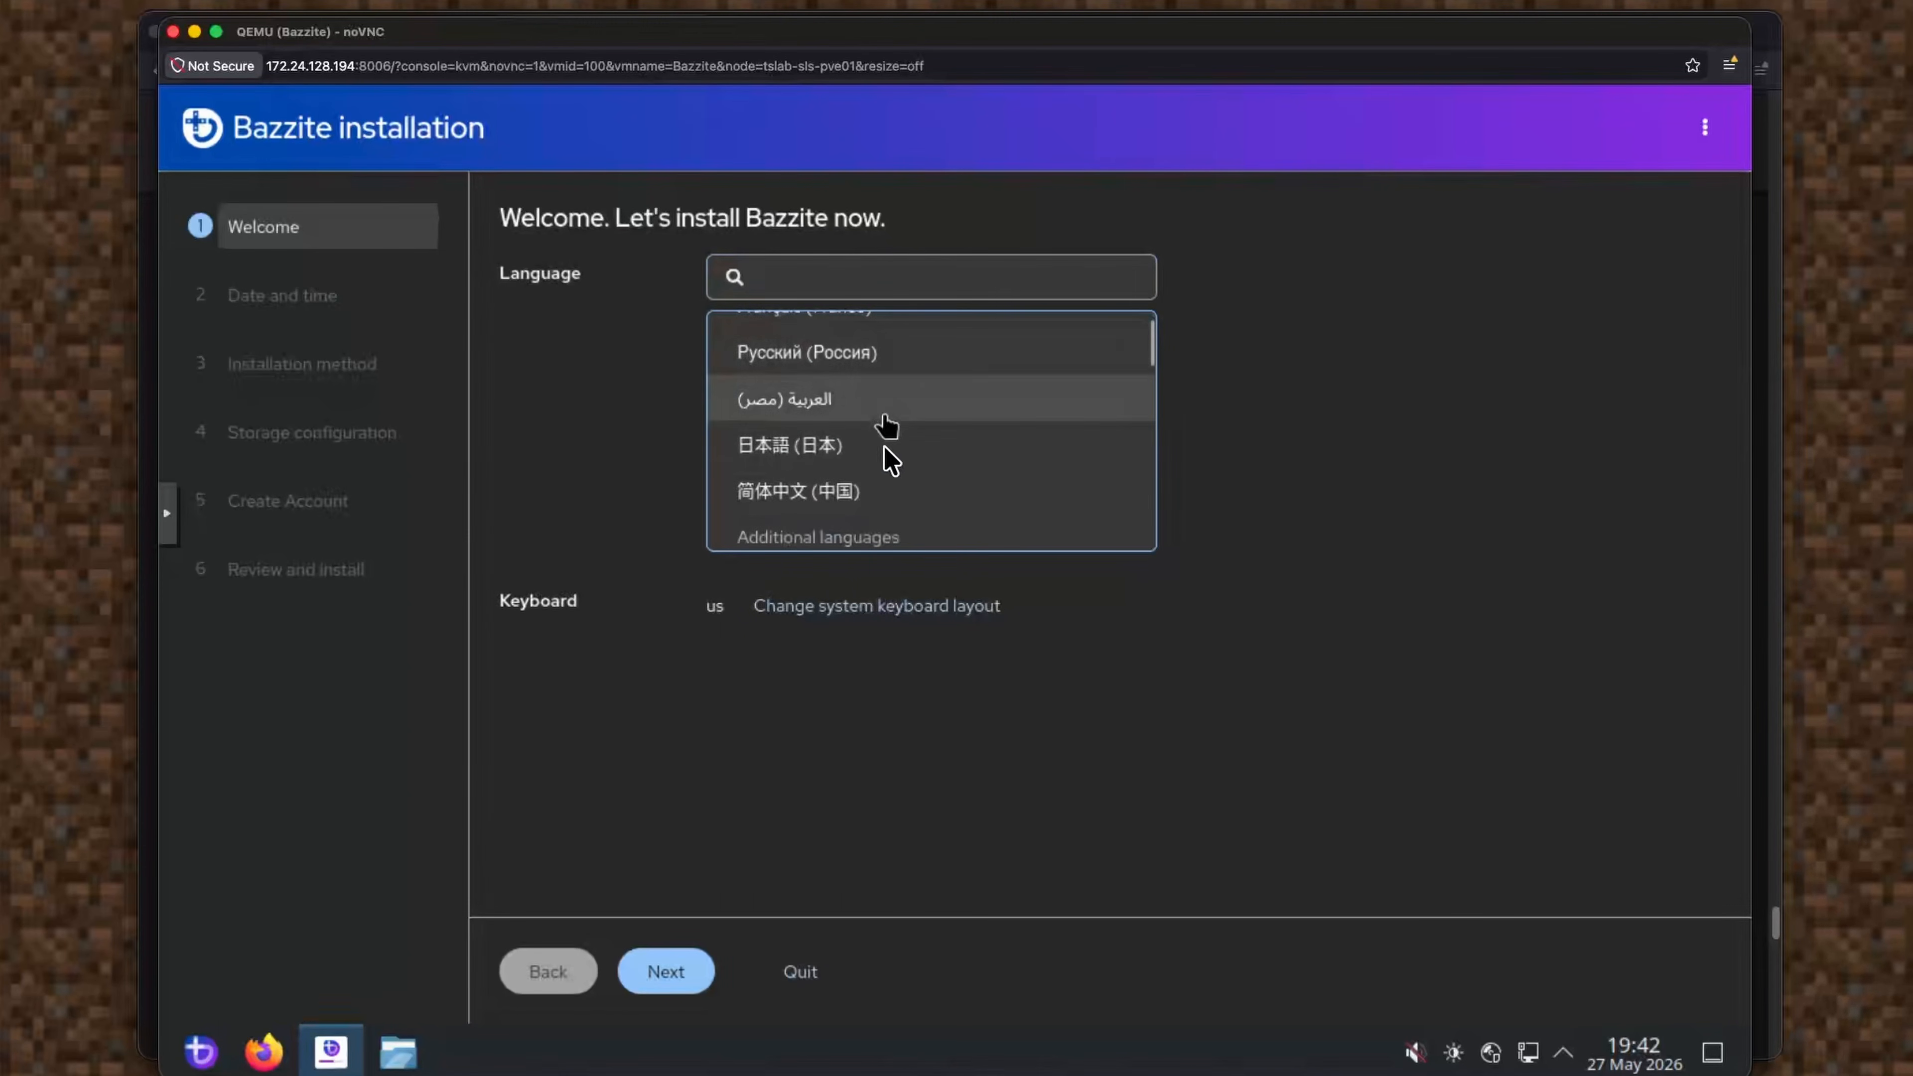
{"action": "scroll", "coordinate": [887, 452], "scroll_direction": "down", "scroll_amount": 3}
{"action": "scroll", "coordinate": [892, 464], "scroll_direction": "down", "scroll_amount": 3}
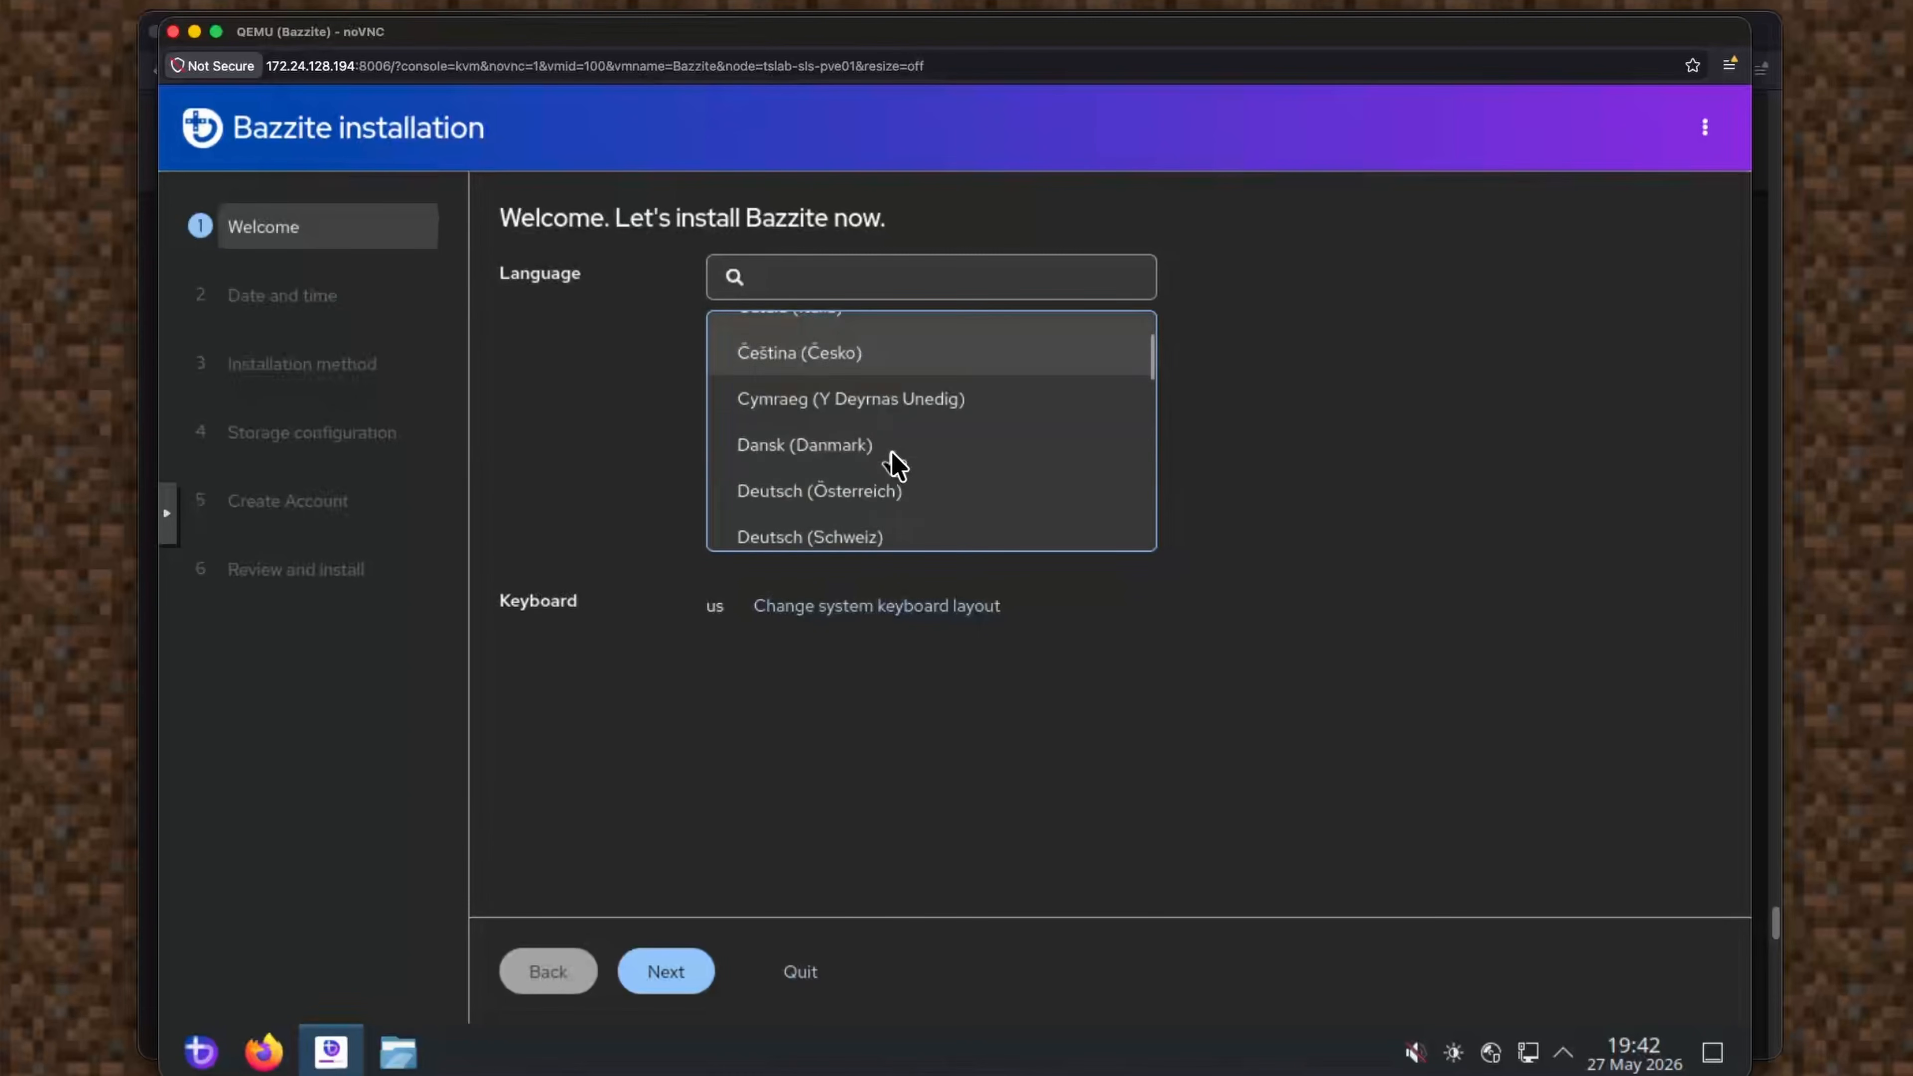
{"action": "scroll", "coordinate": [892, 454], "scroll_direction": "down", "scroll_amount": 3}
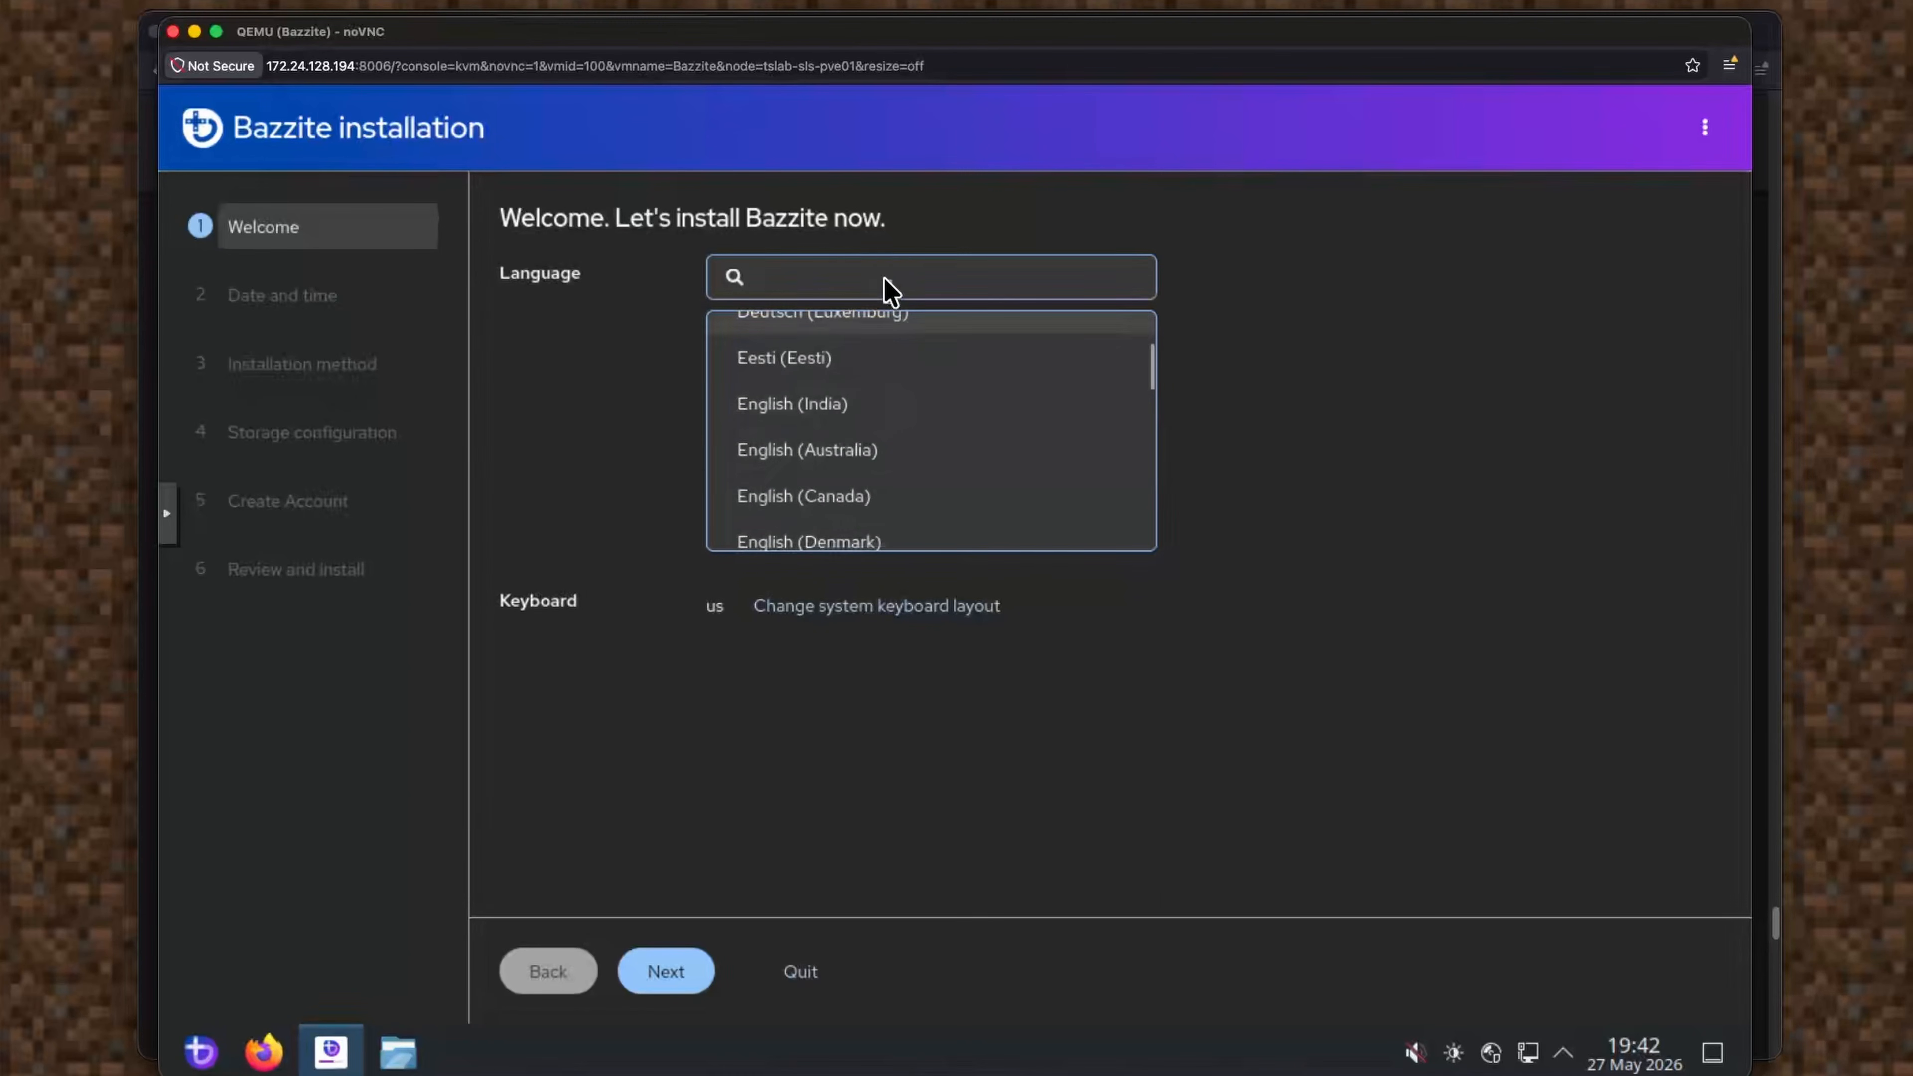
{"action": "scroll", "coordinate": [894, 453], "scroll_direction": "down", "scroll_amount": 3}
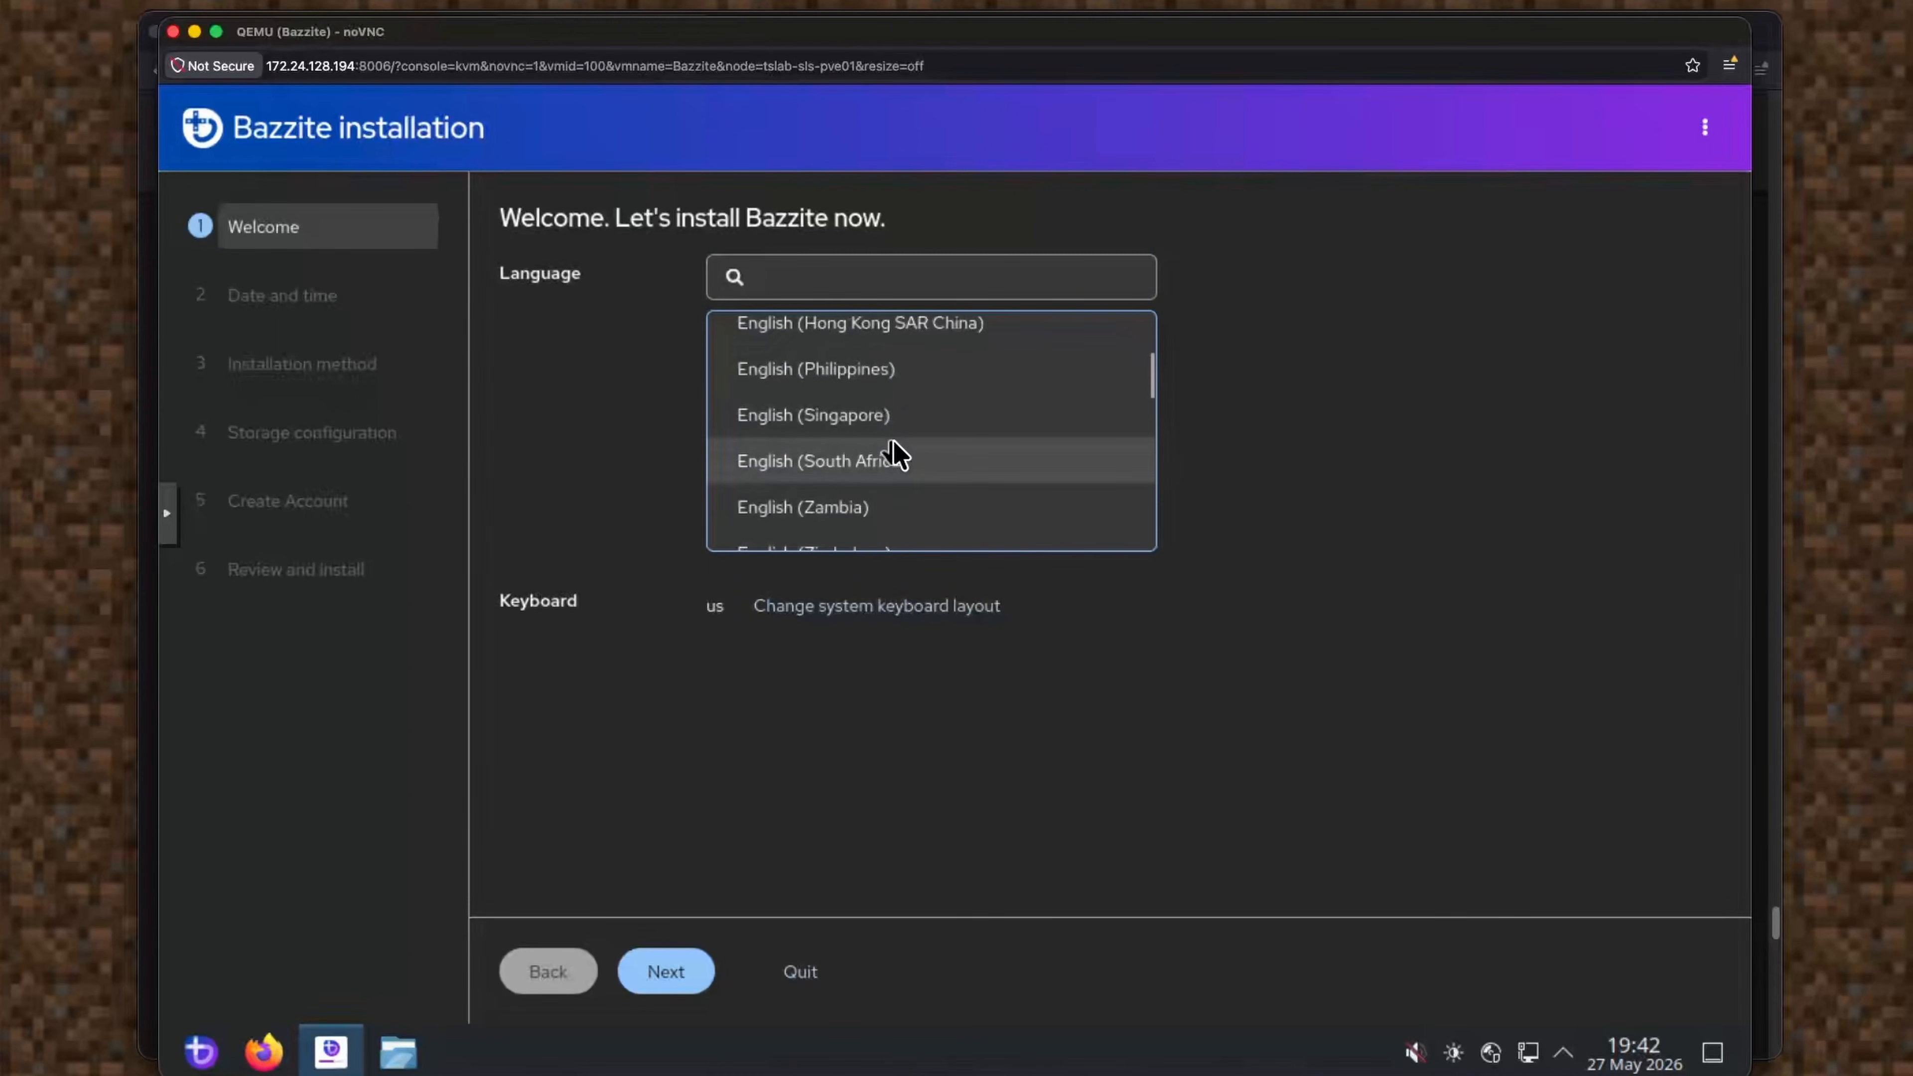
{"action": "scroll", "coordinate": [913, 456], "scroll_direction": "up", "scroll_amount": 3}
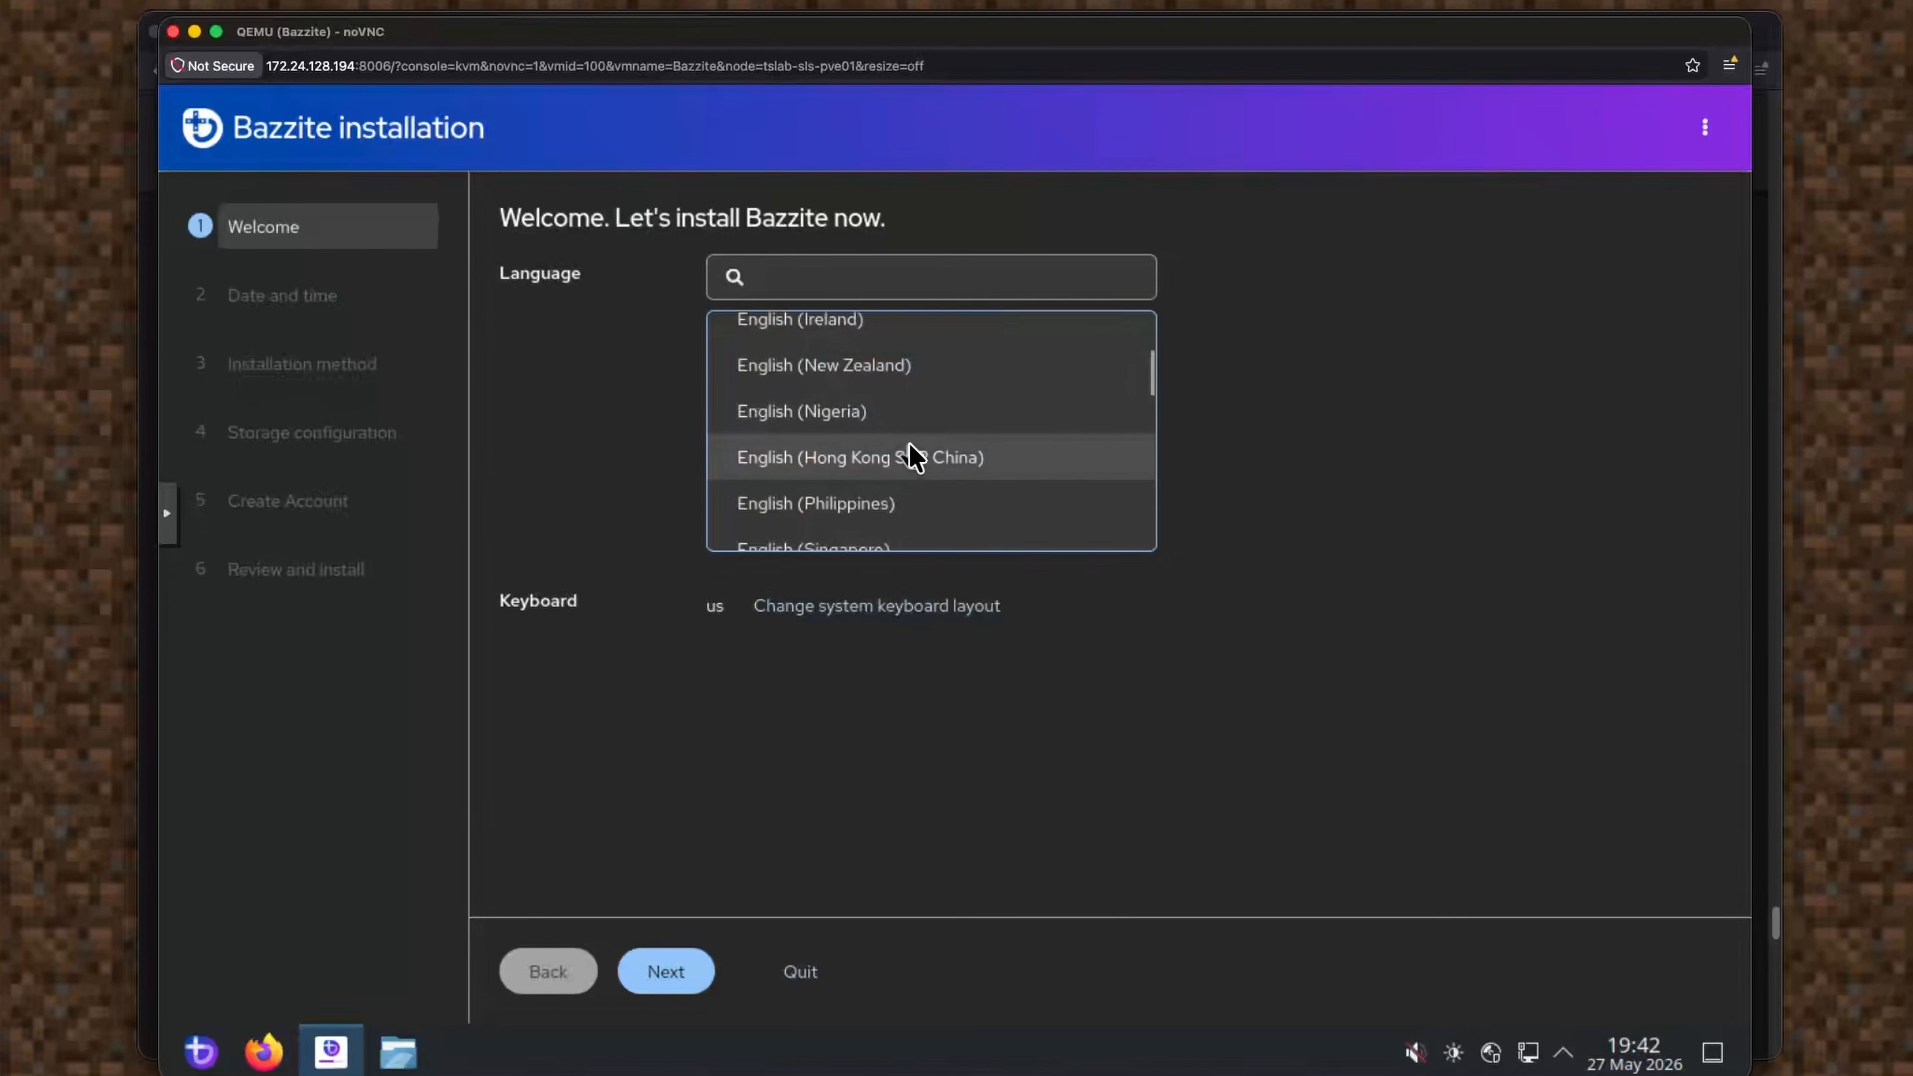
{"action": "scroll", "coordinate": [914, 456], "scroll_direction": "up", "scroll_amount": 3}
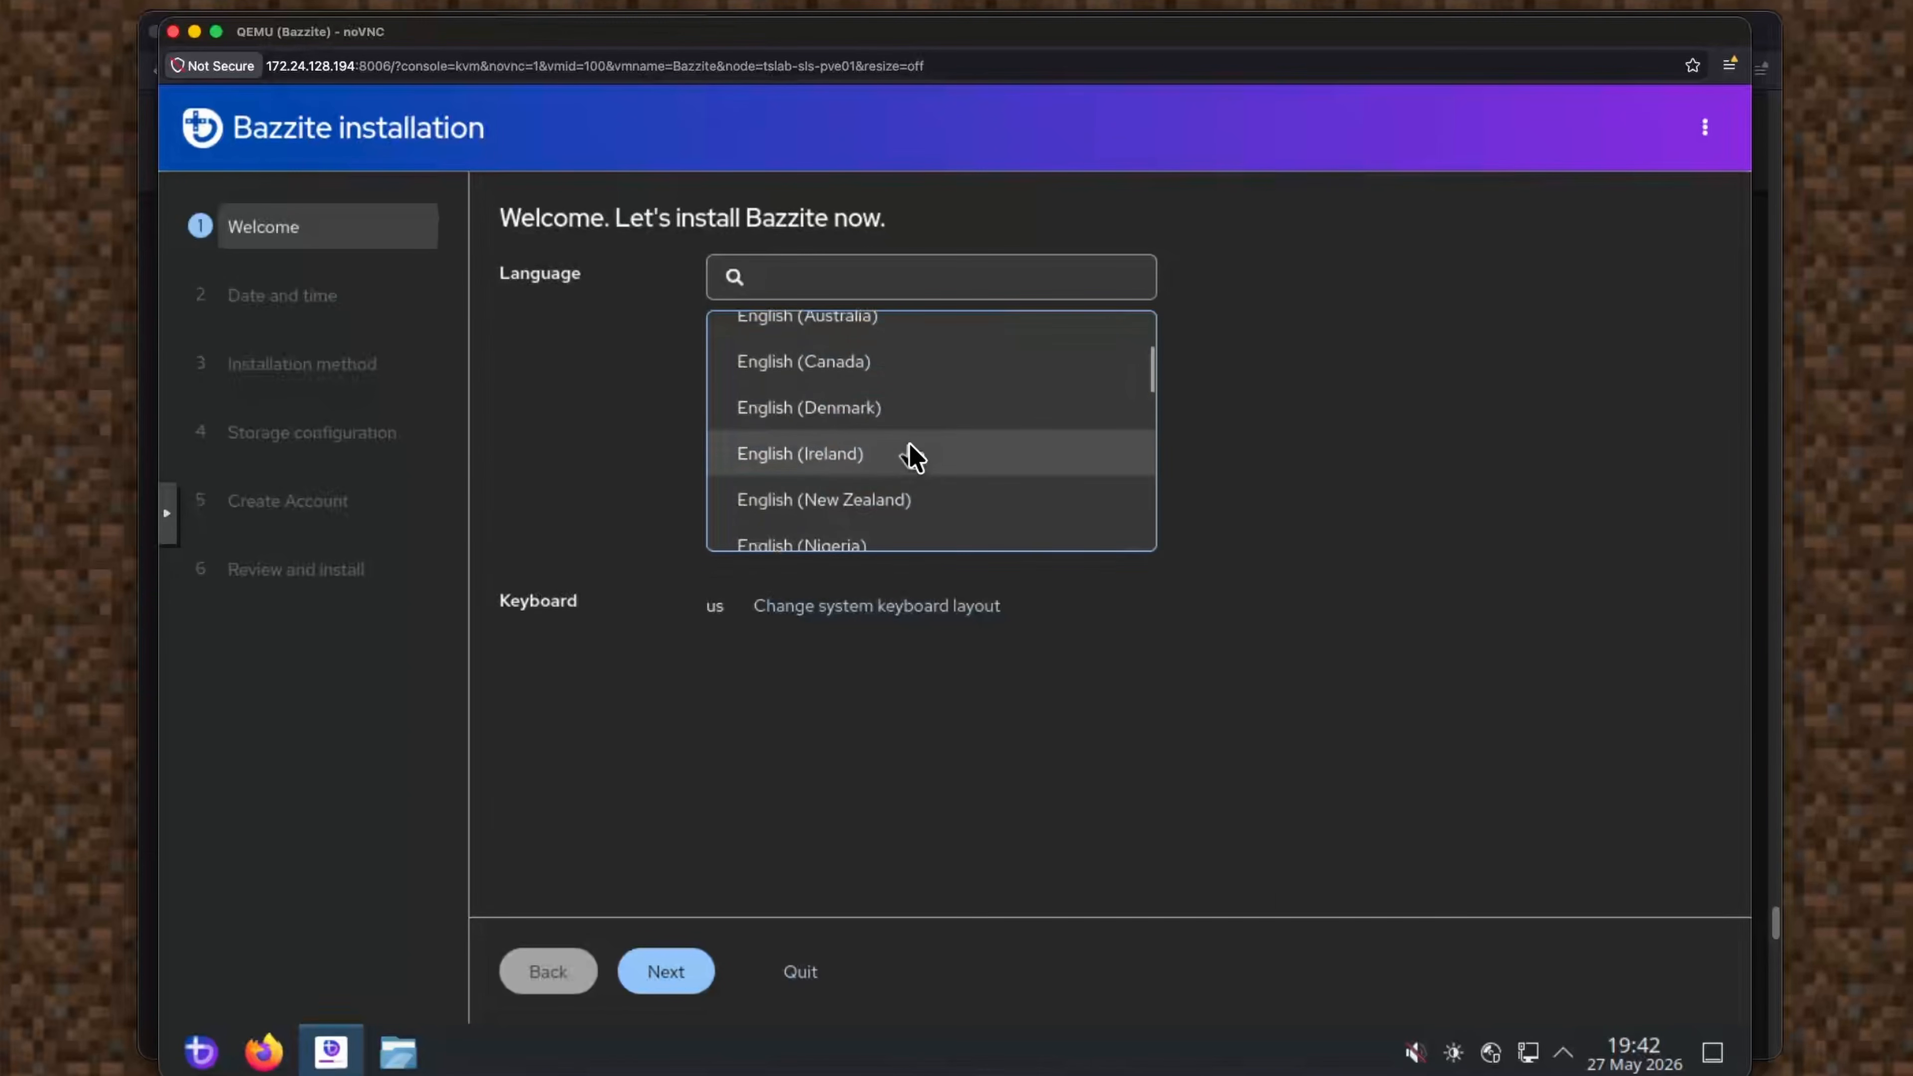
{"action": "left_click", "coordinate": [916, 417]}
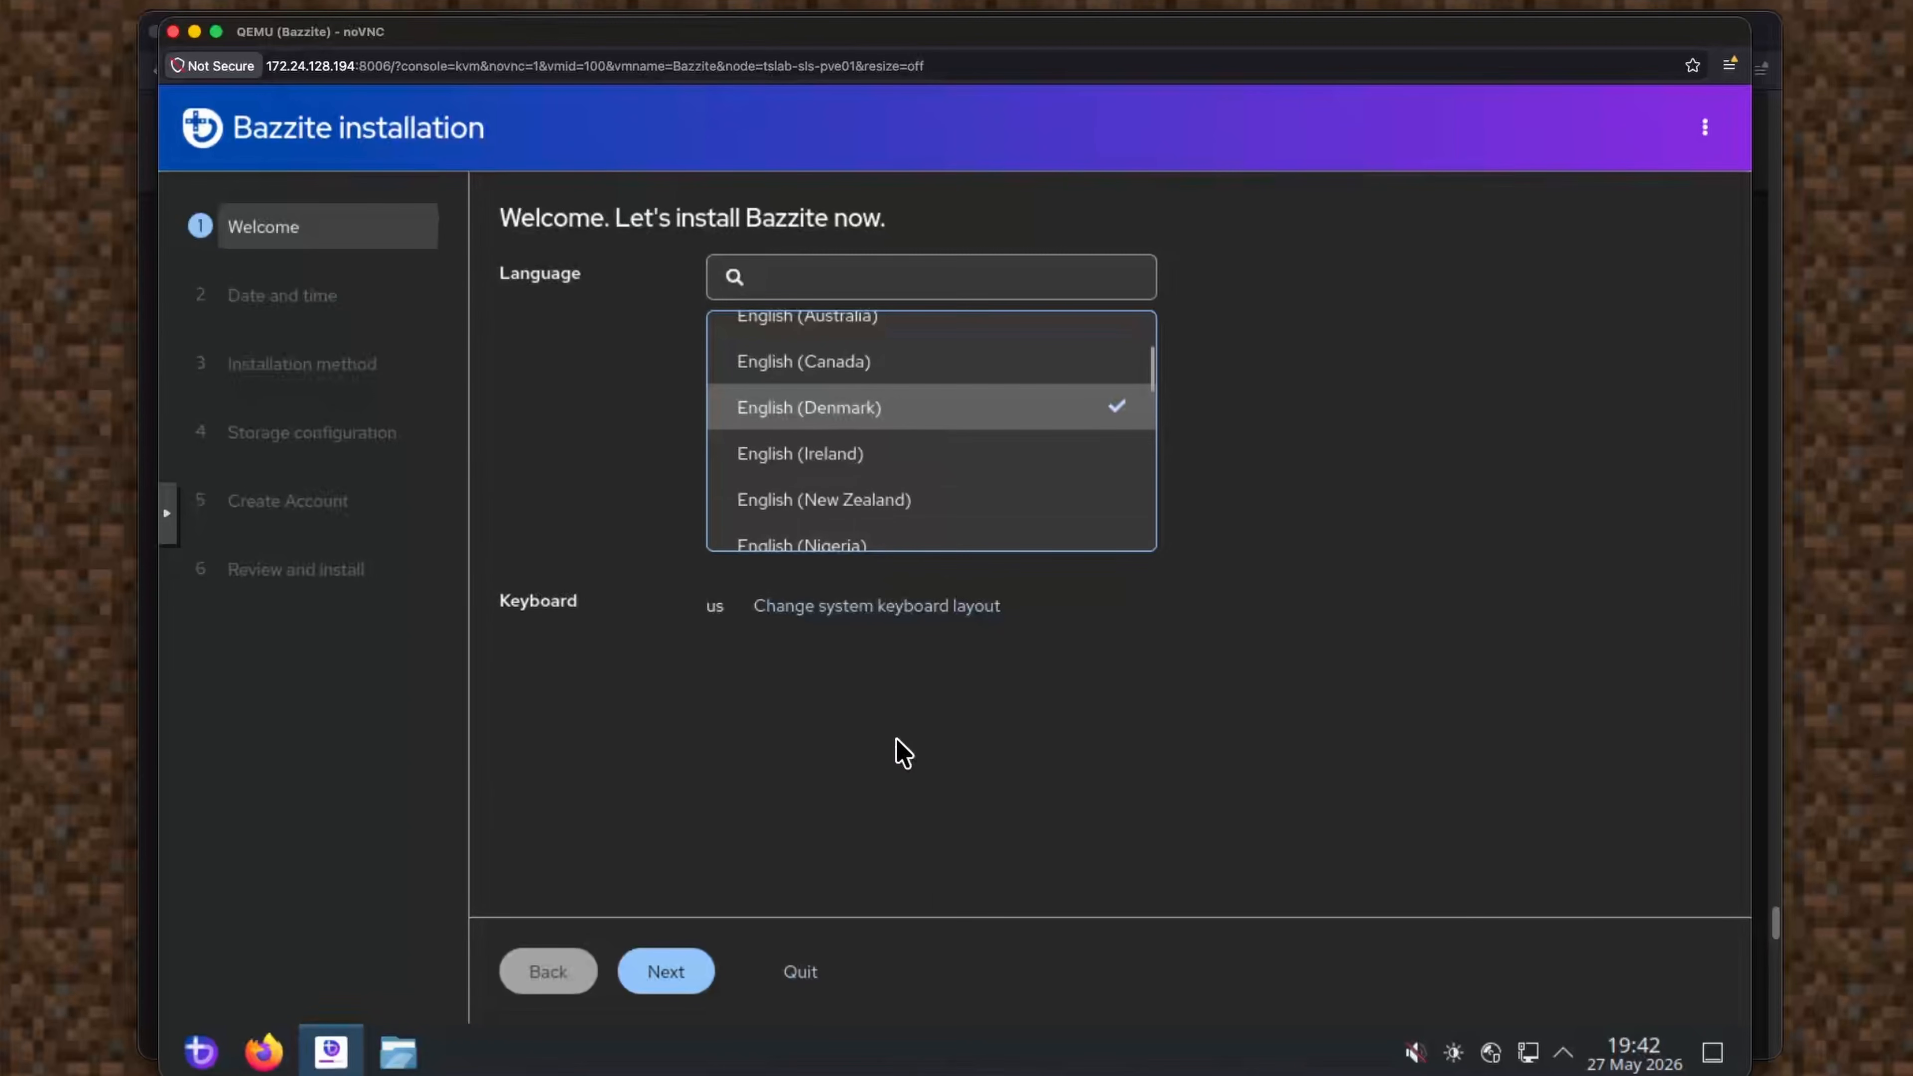
{"action": "left_click", "coordinate": [678, 975]}
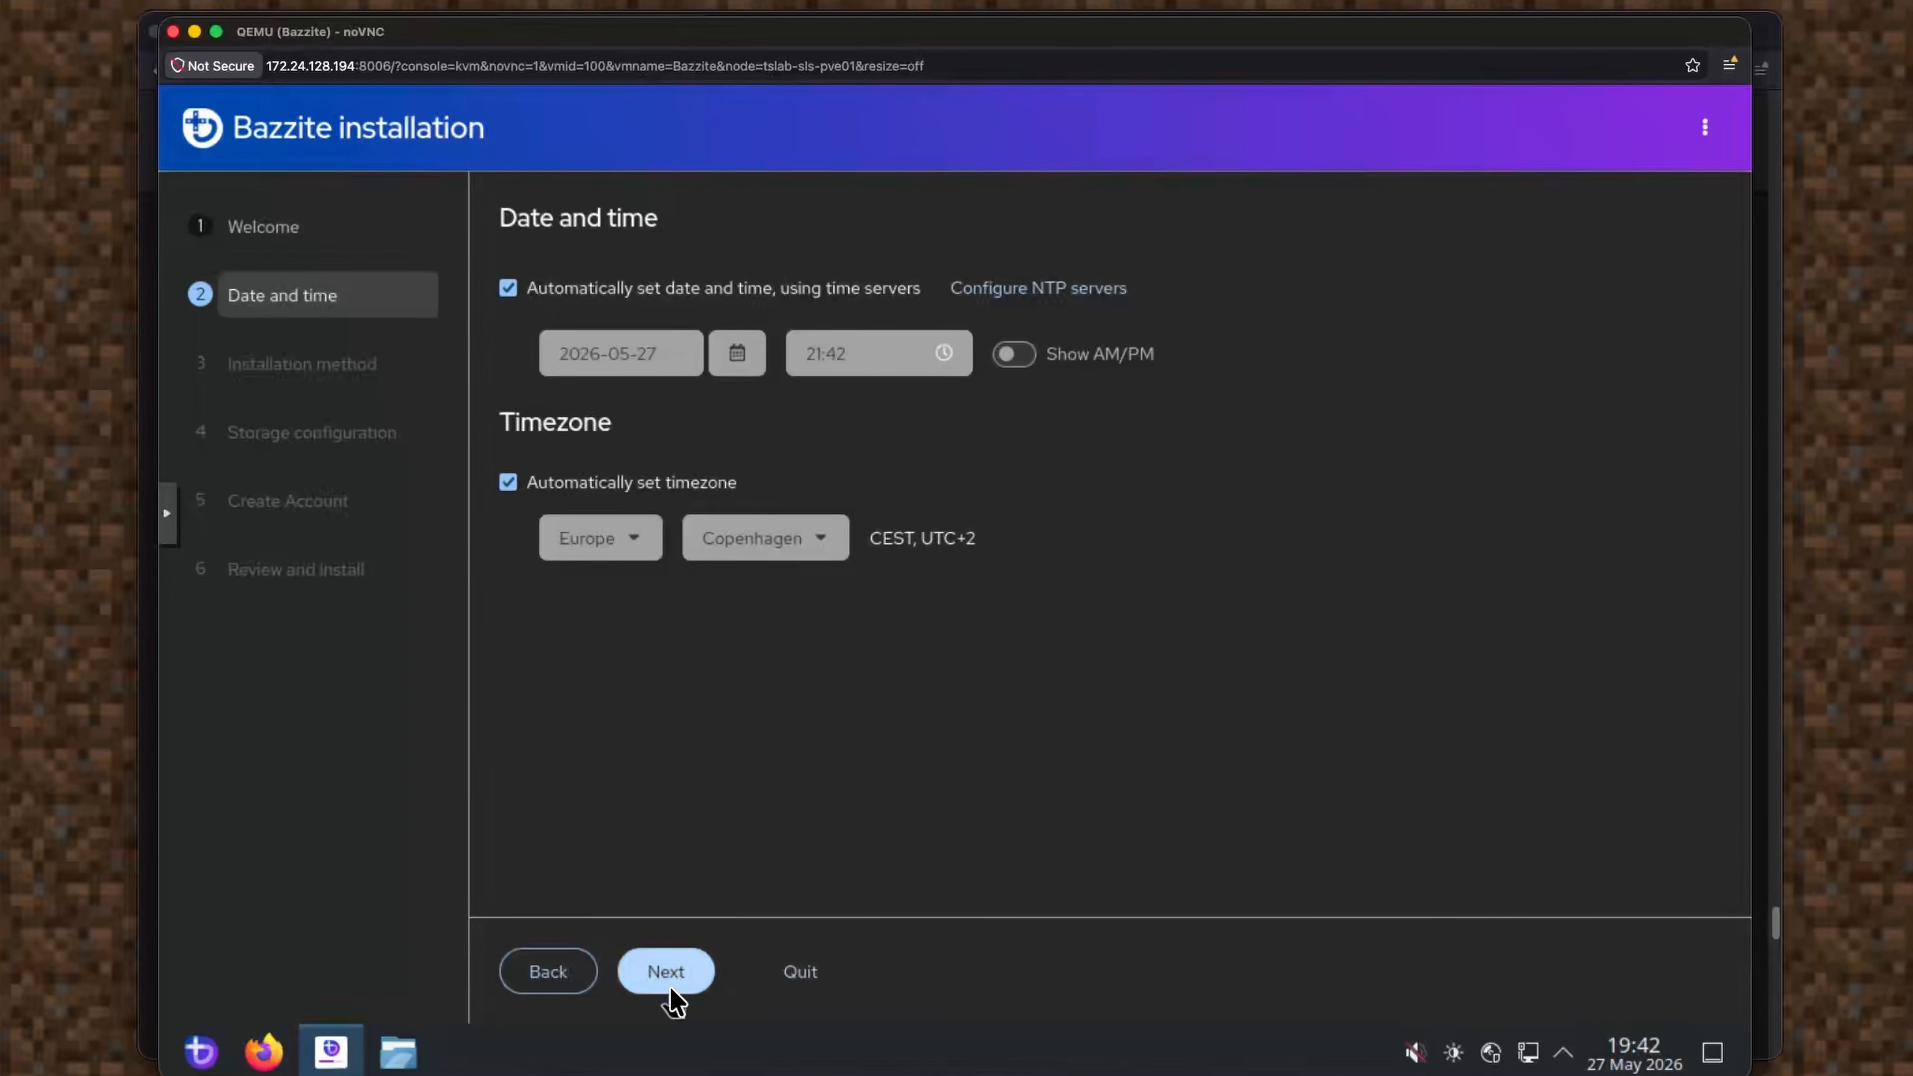
Install to the entire 68.7 GB QEMU HARDDISK (sda), leaving encryption off.
{"action": "left_click", "coordinate": [665, 974]}
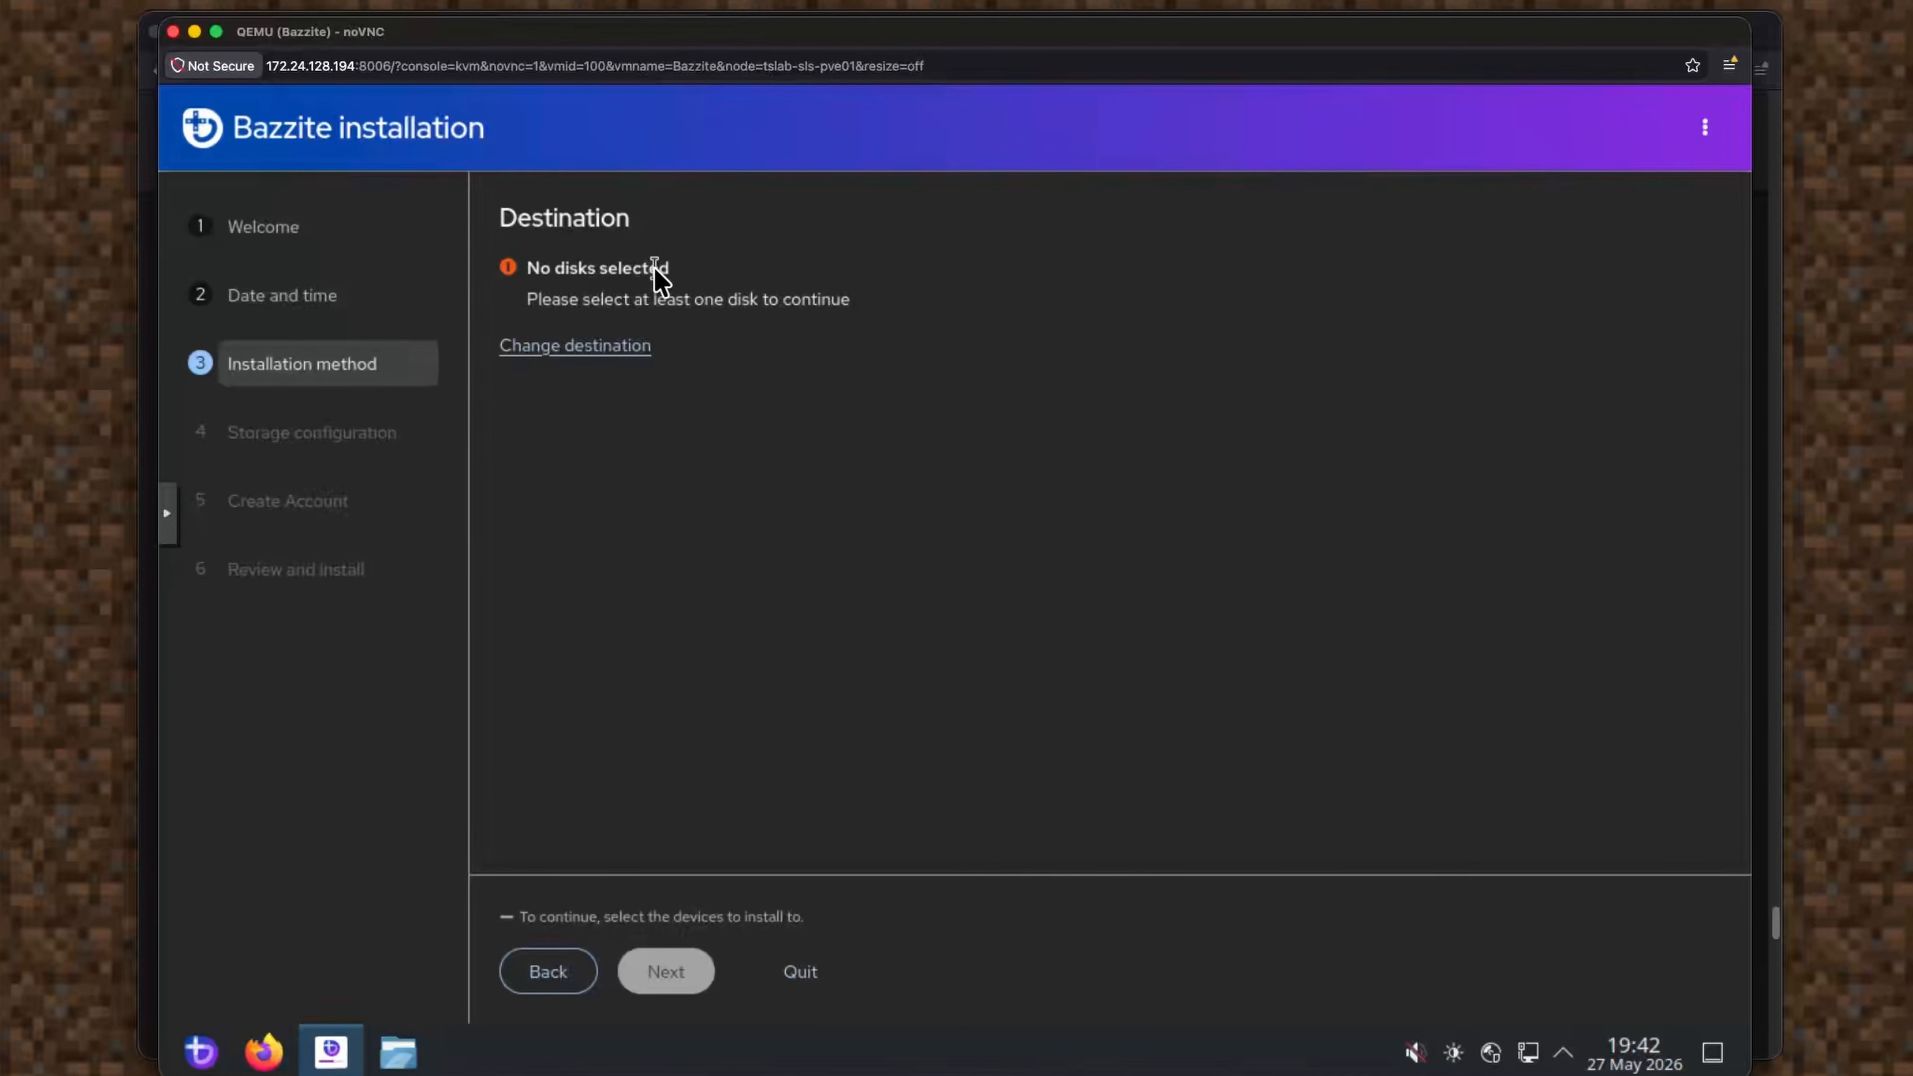
{"action": "left_click", "coordinate": [615, 348]}
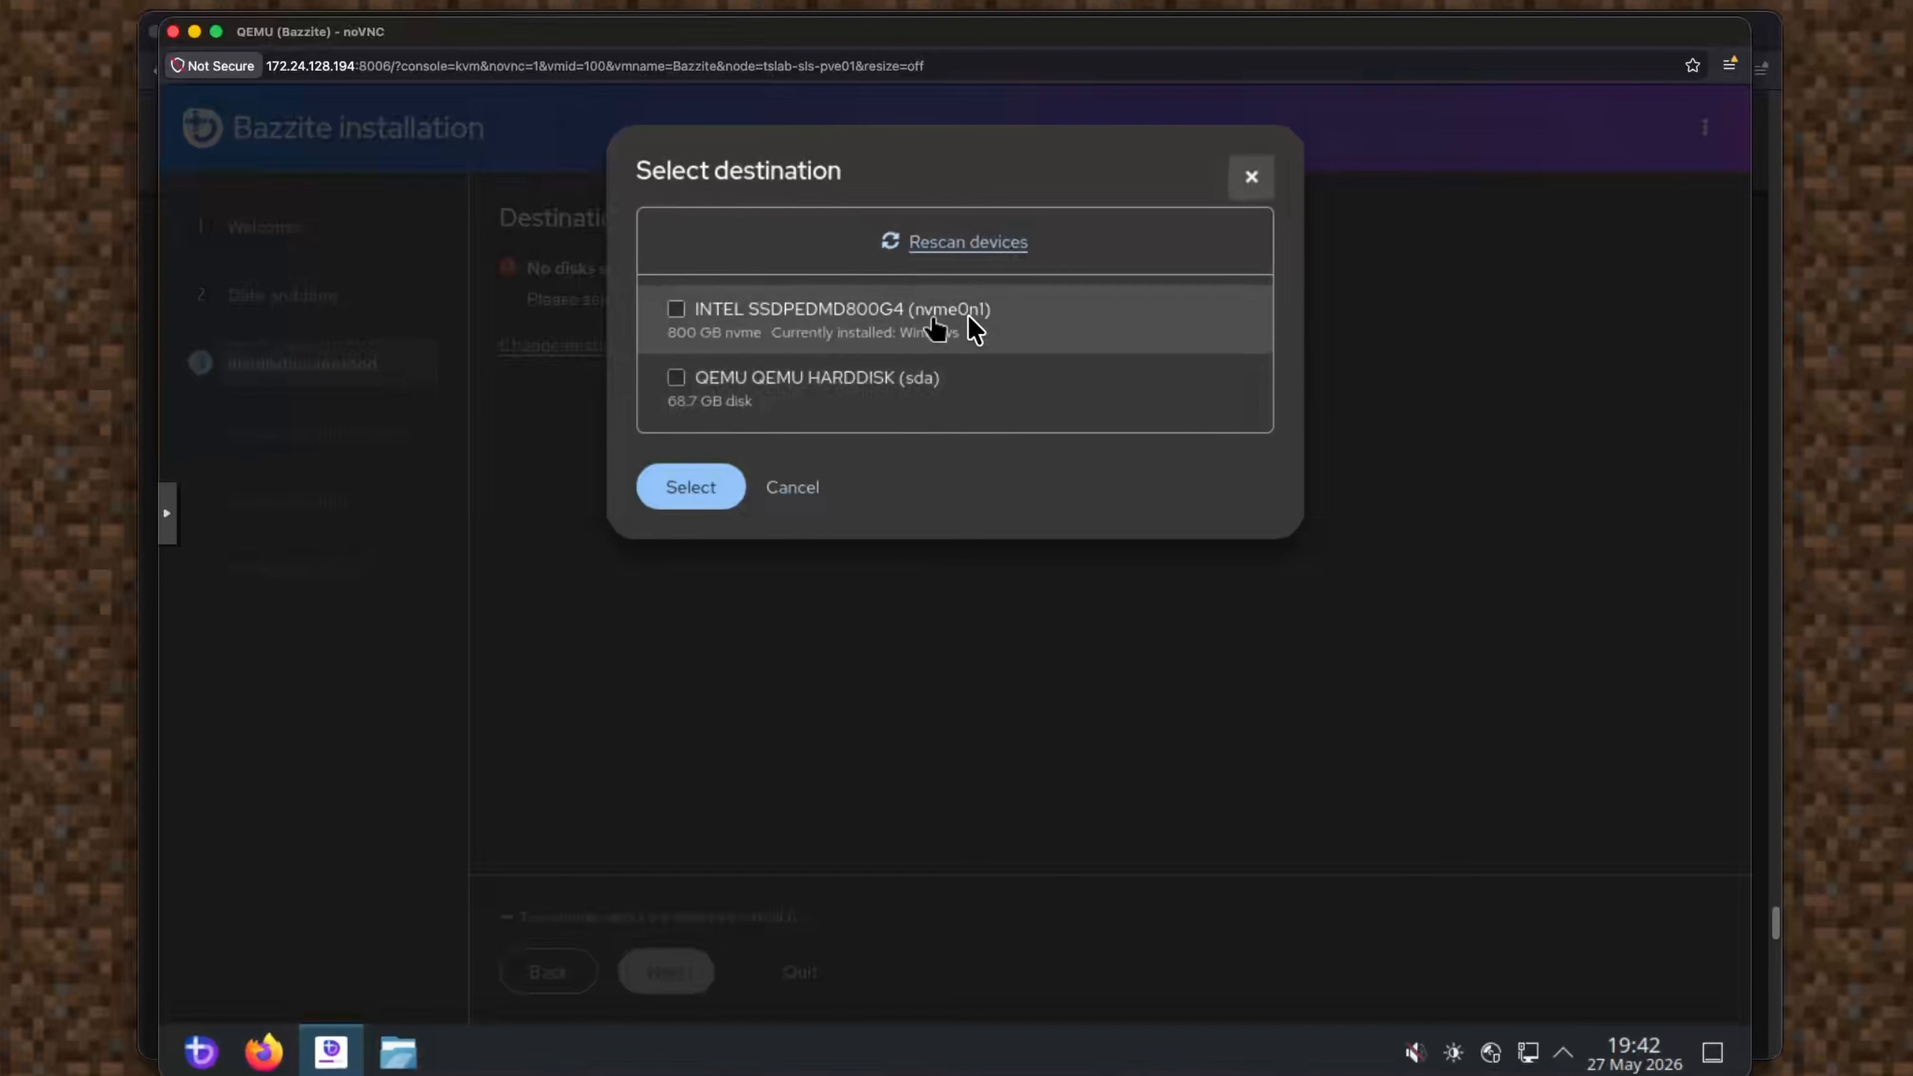
{"action": "left_click", "coordinate": [676, 378]}
{"action": "left_click", "coordinate": [709, 493]}
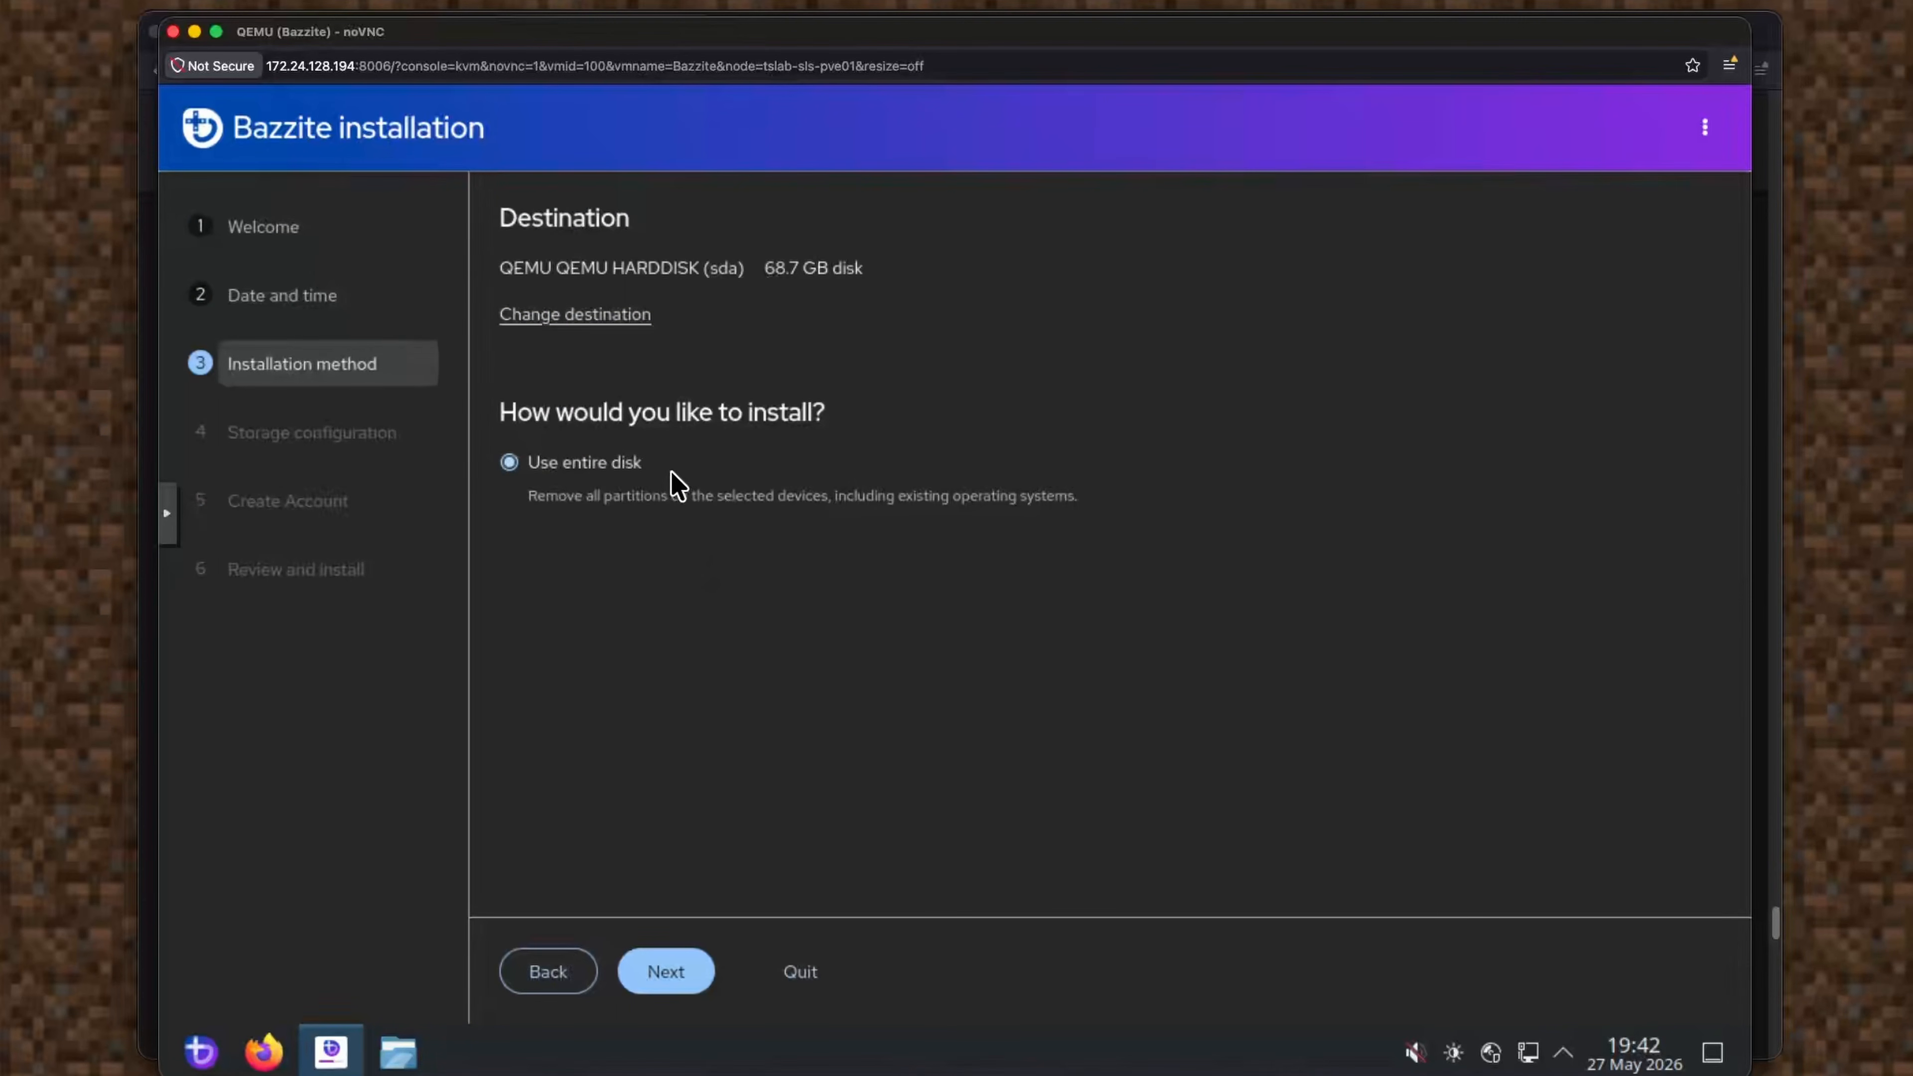
{"action": "left_click", "coordinate": [667, 974]}
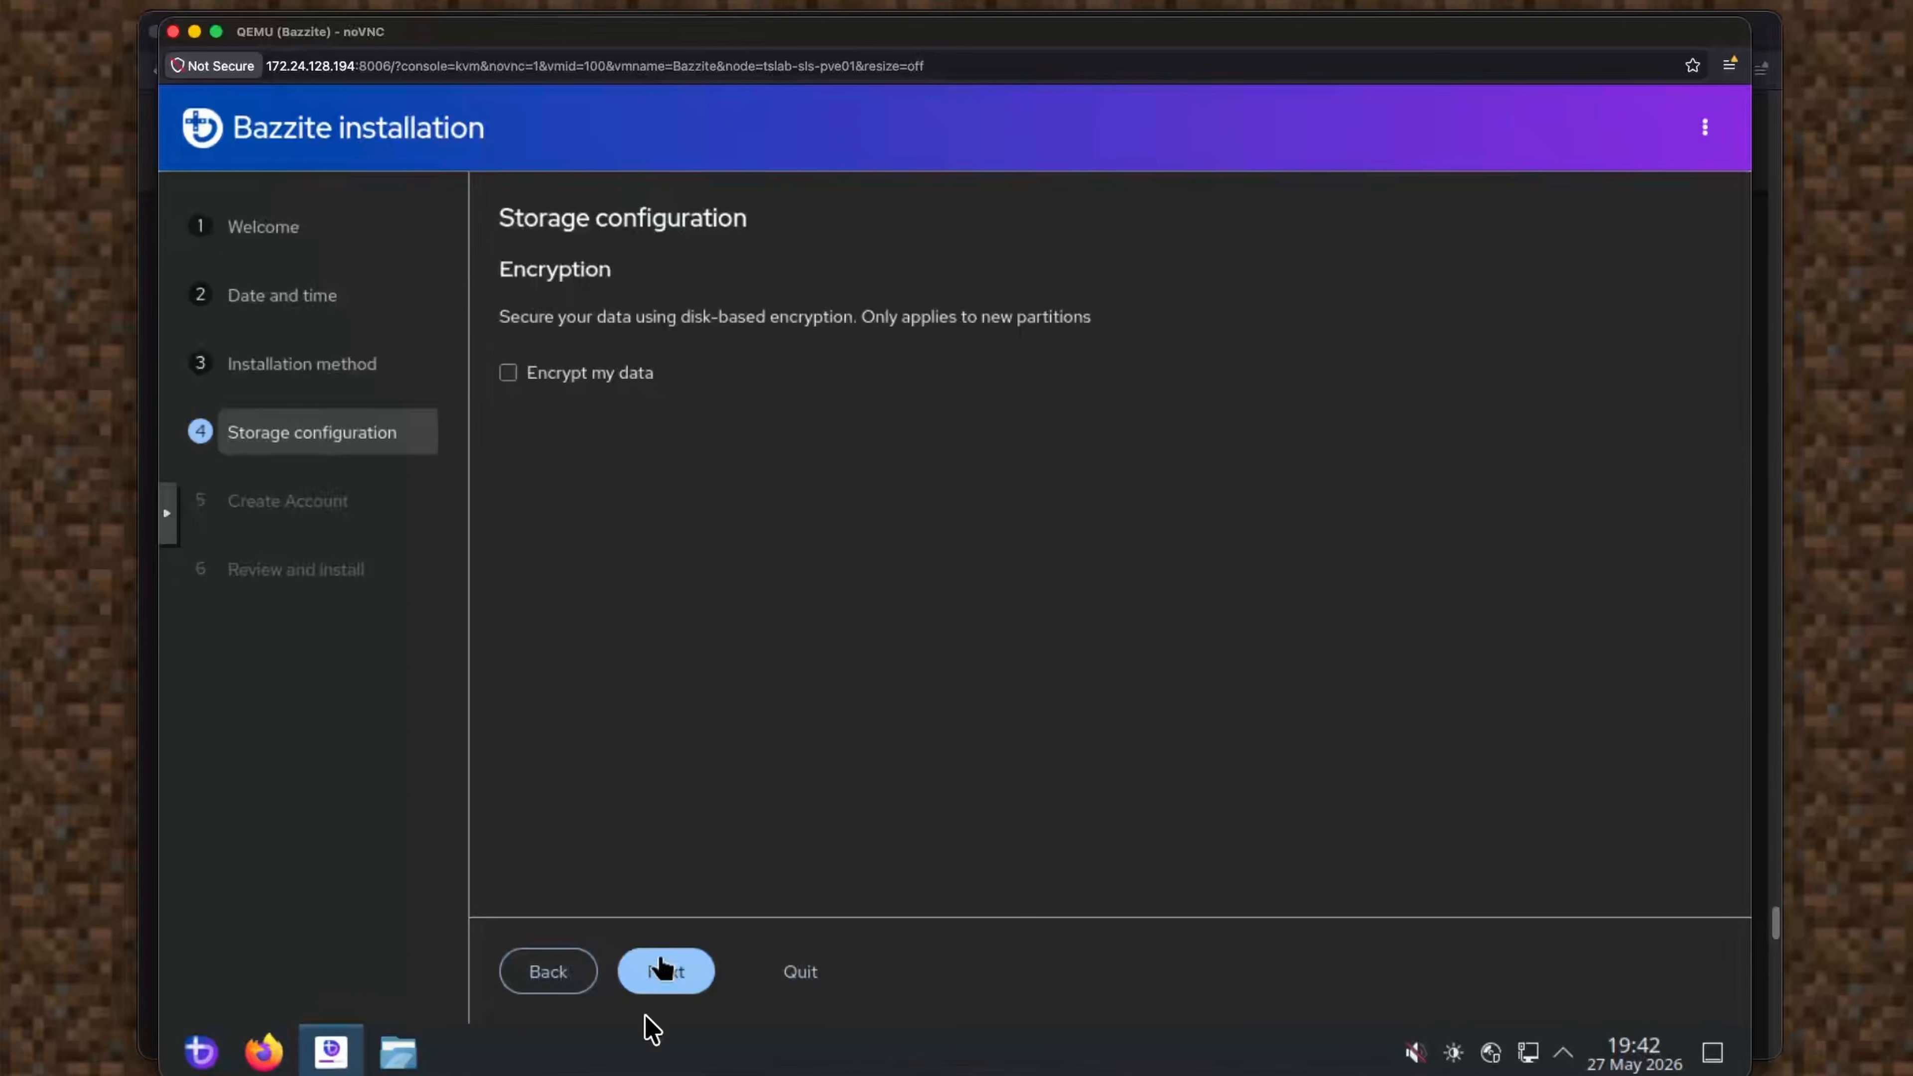
{"action": "left_click", "coordinate": [663, 975]}
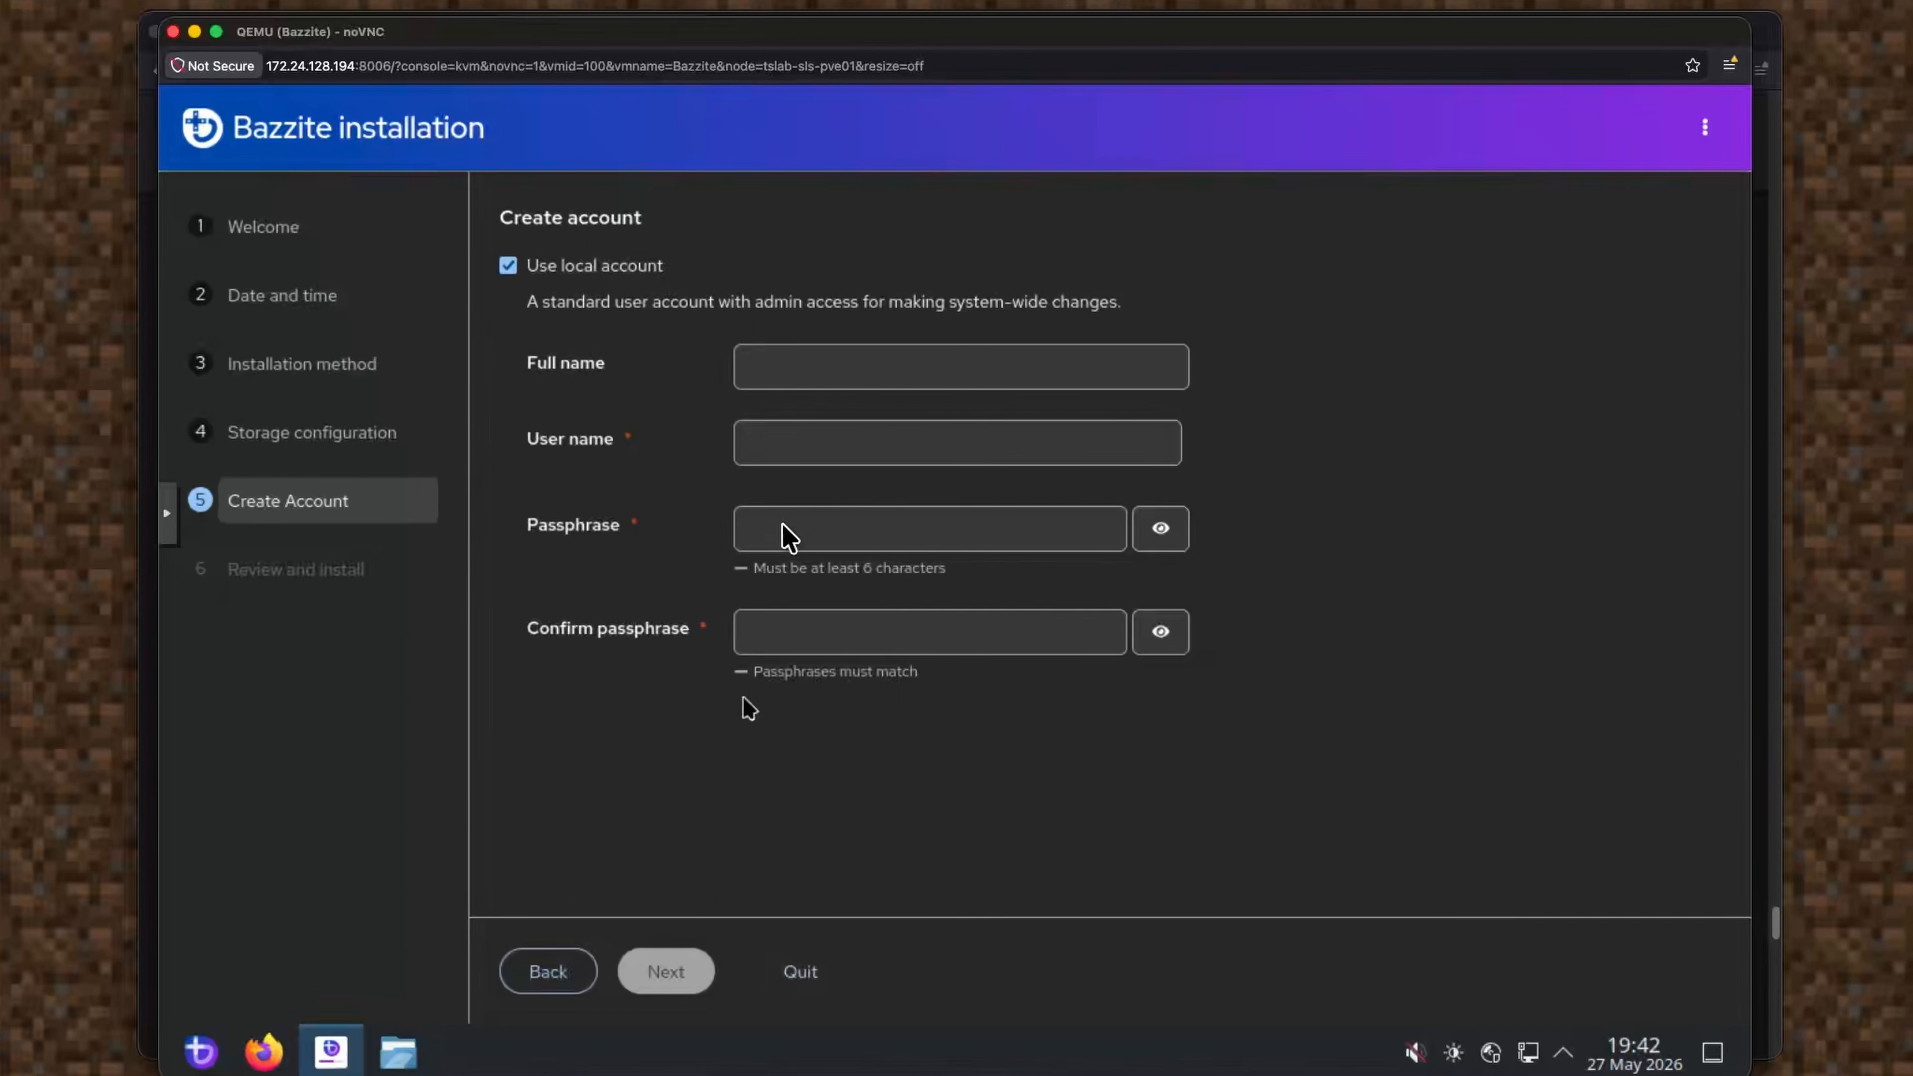
Enter the account's full name, user name and passphrase twice, then continue to review.
{"action": "left_click", "coordinate": [818, 367]}
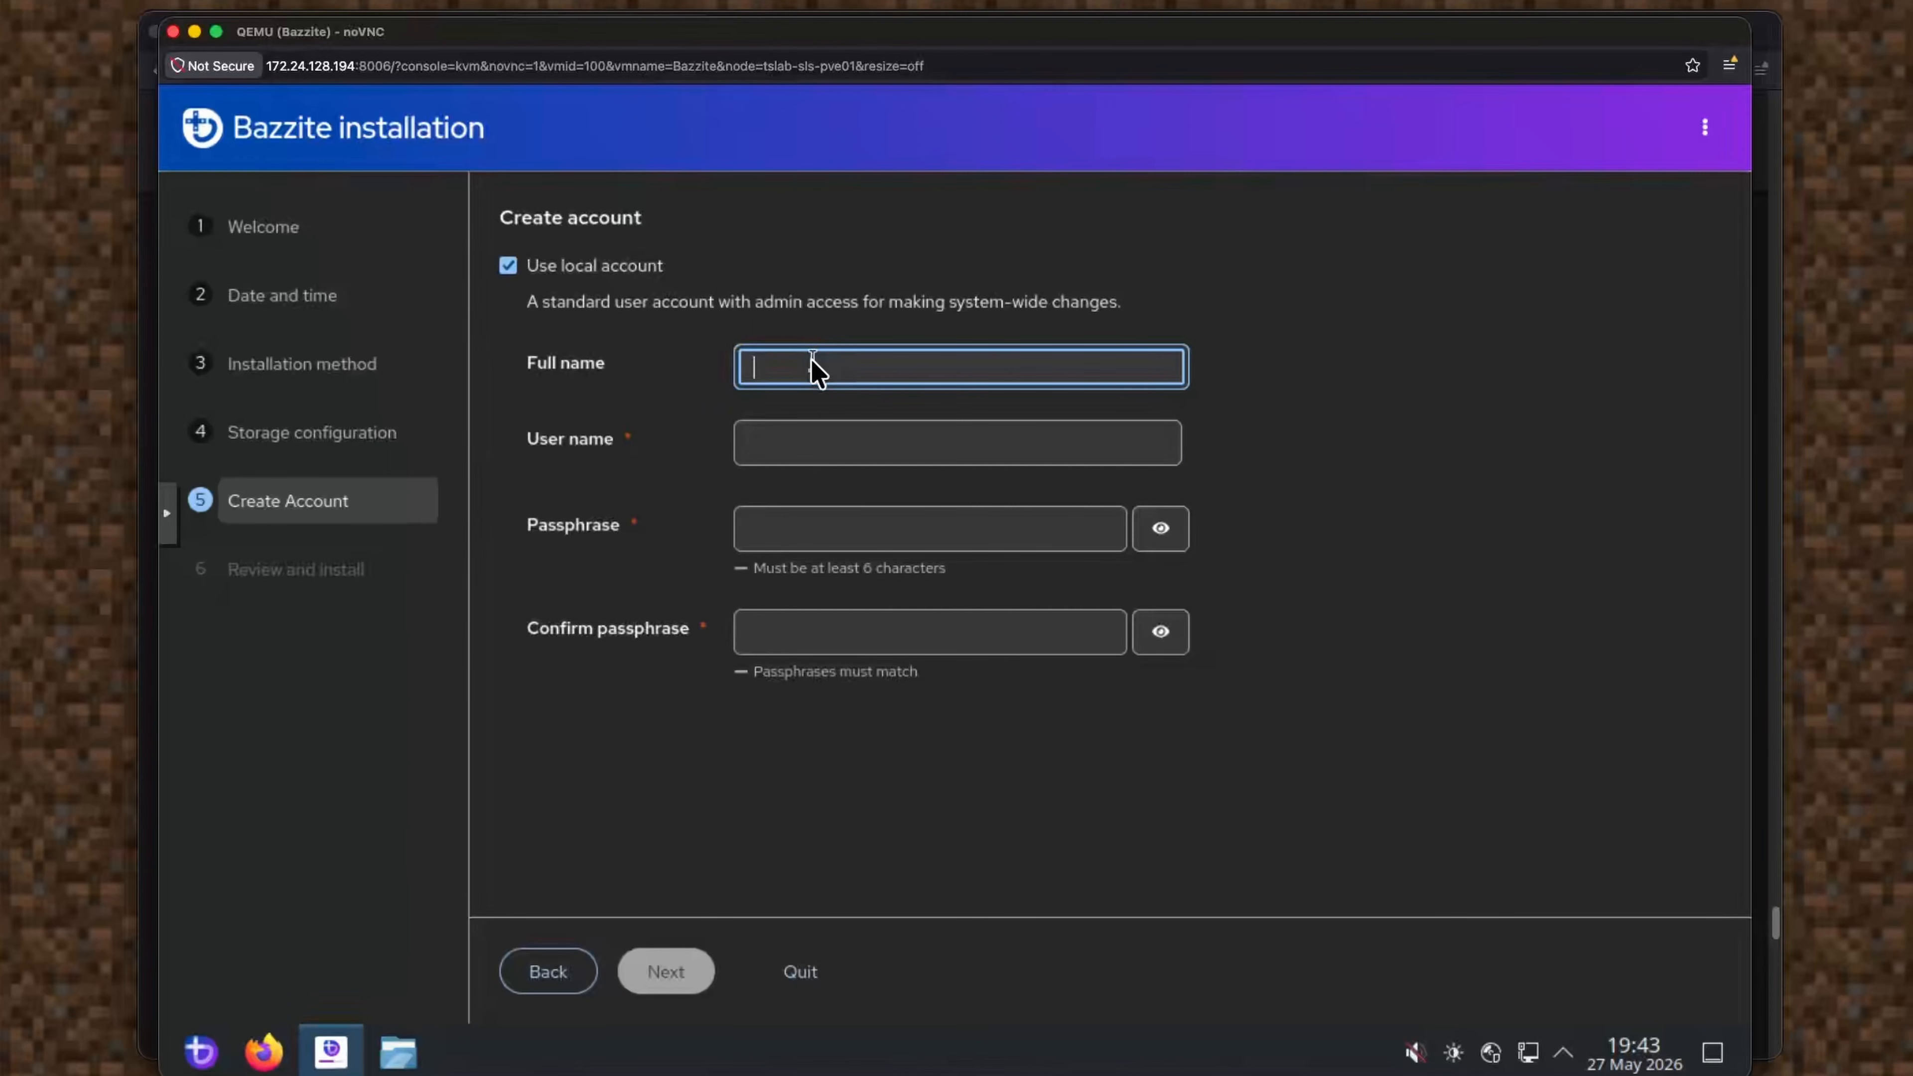
{"action": "type", "text": "Giga Chad"}
{"action": "key", "text": "Tab"}
{"action": "type", "text": "gchad"}
{"action": "key", "text": "BackSpace"}
{"action": "key", "text": "BackSpace"}
{"action": "key", "text": "BackSpace"}
{"action": "key", "text": "BackSpace"}
{"action": "key", "text": "BackSpace"}
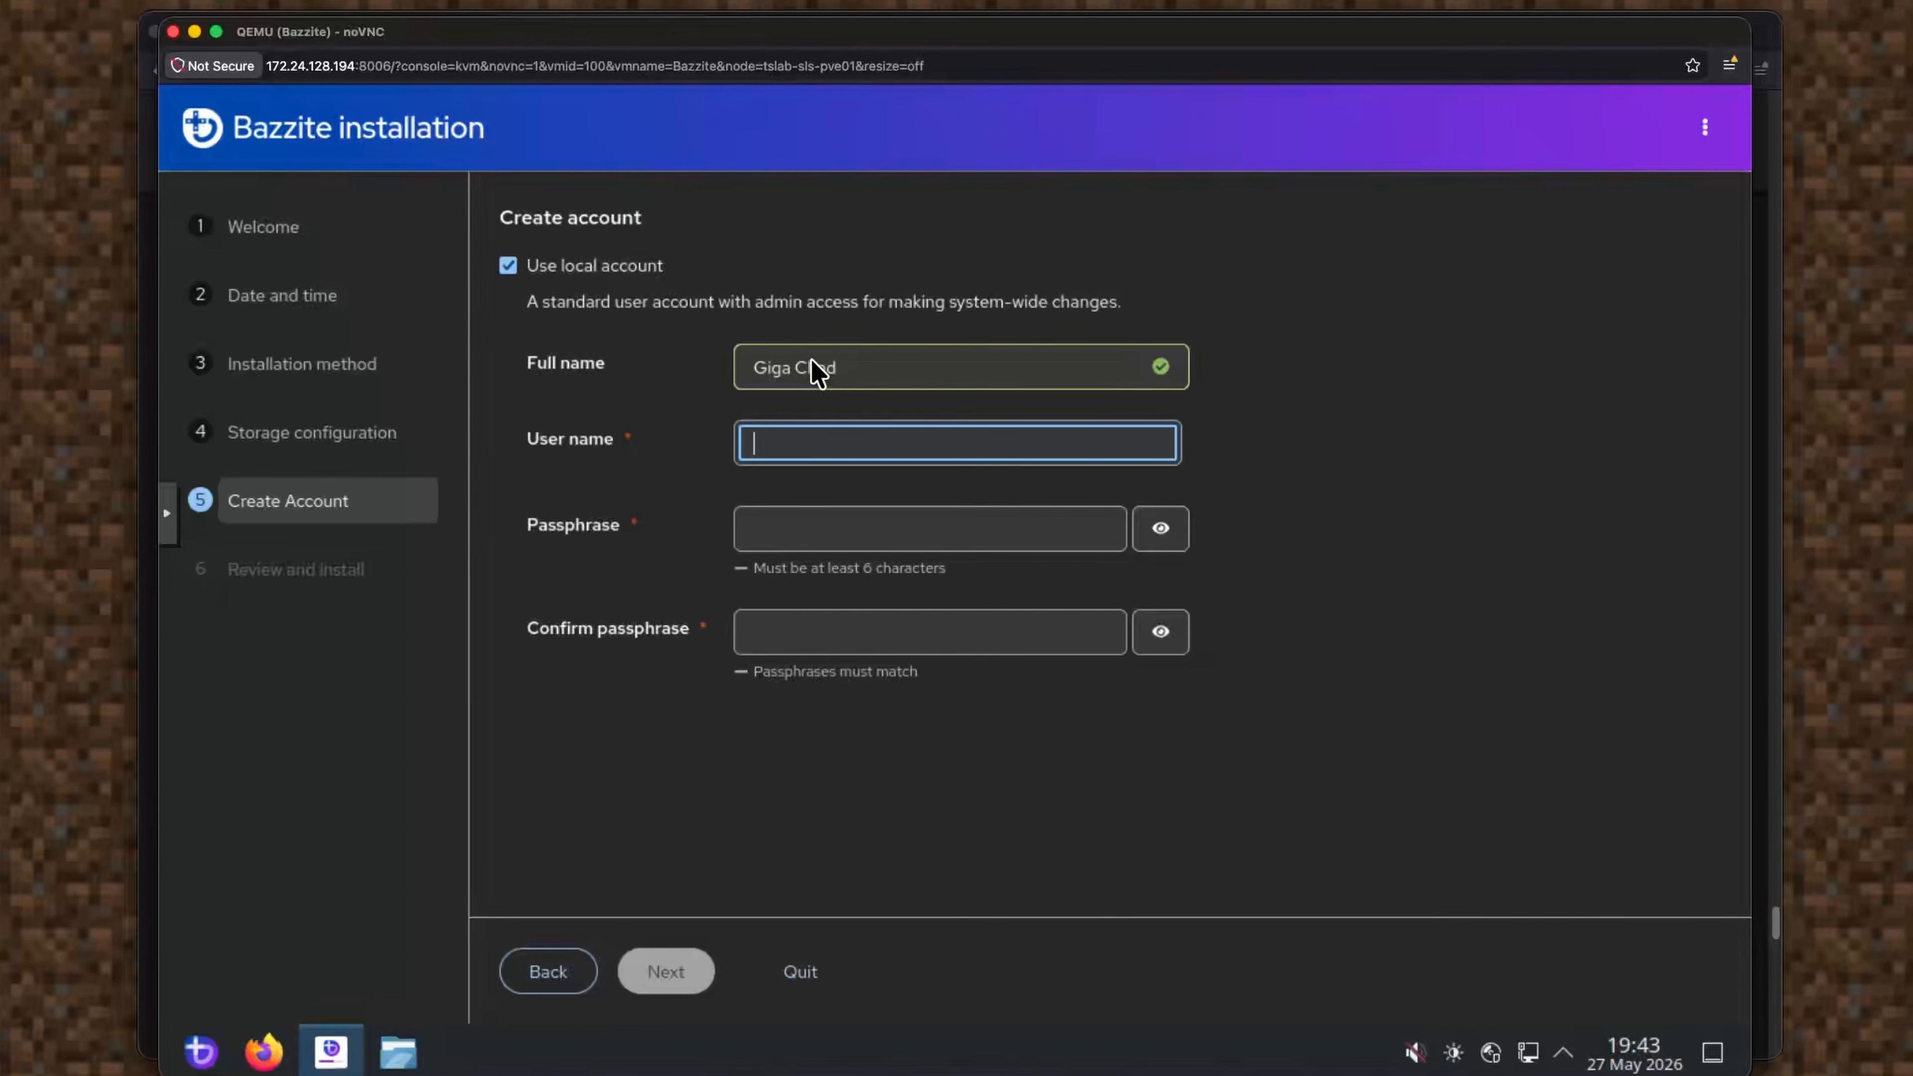
{"action": "key", "text": "Tab"}
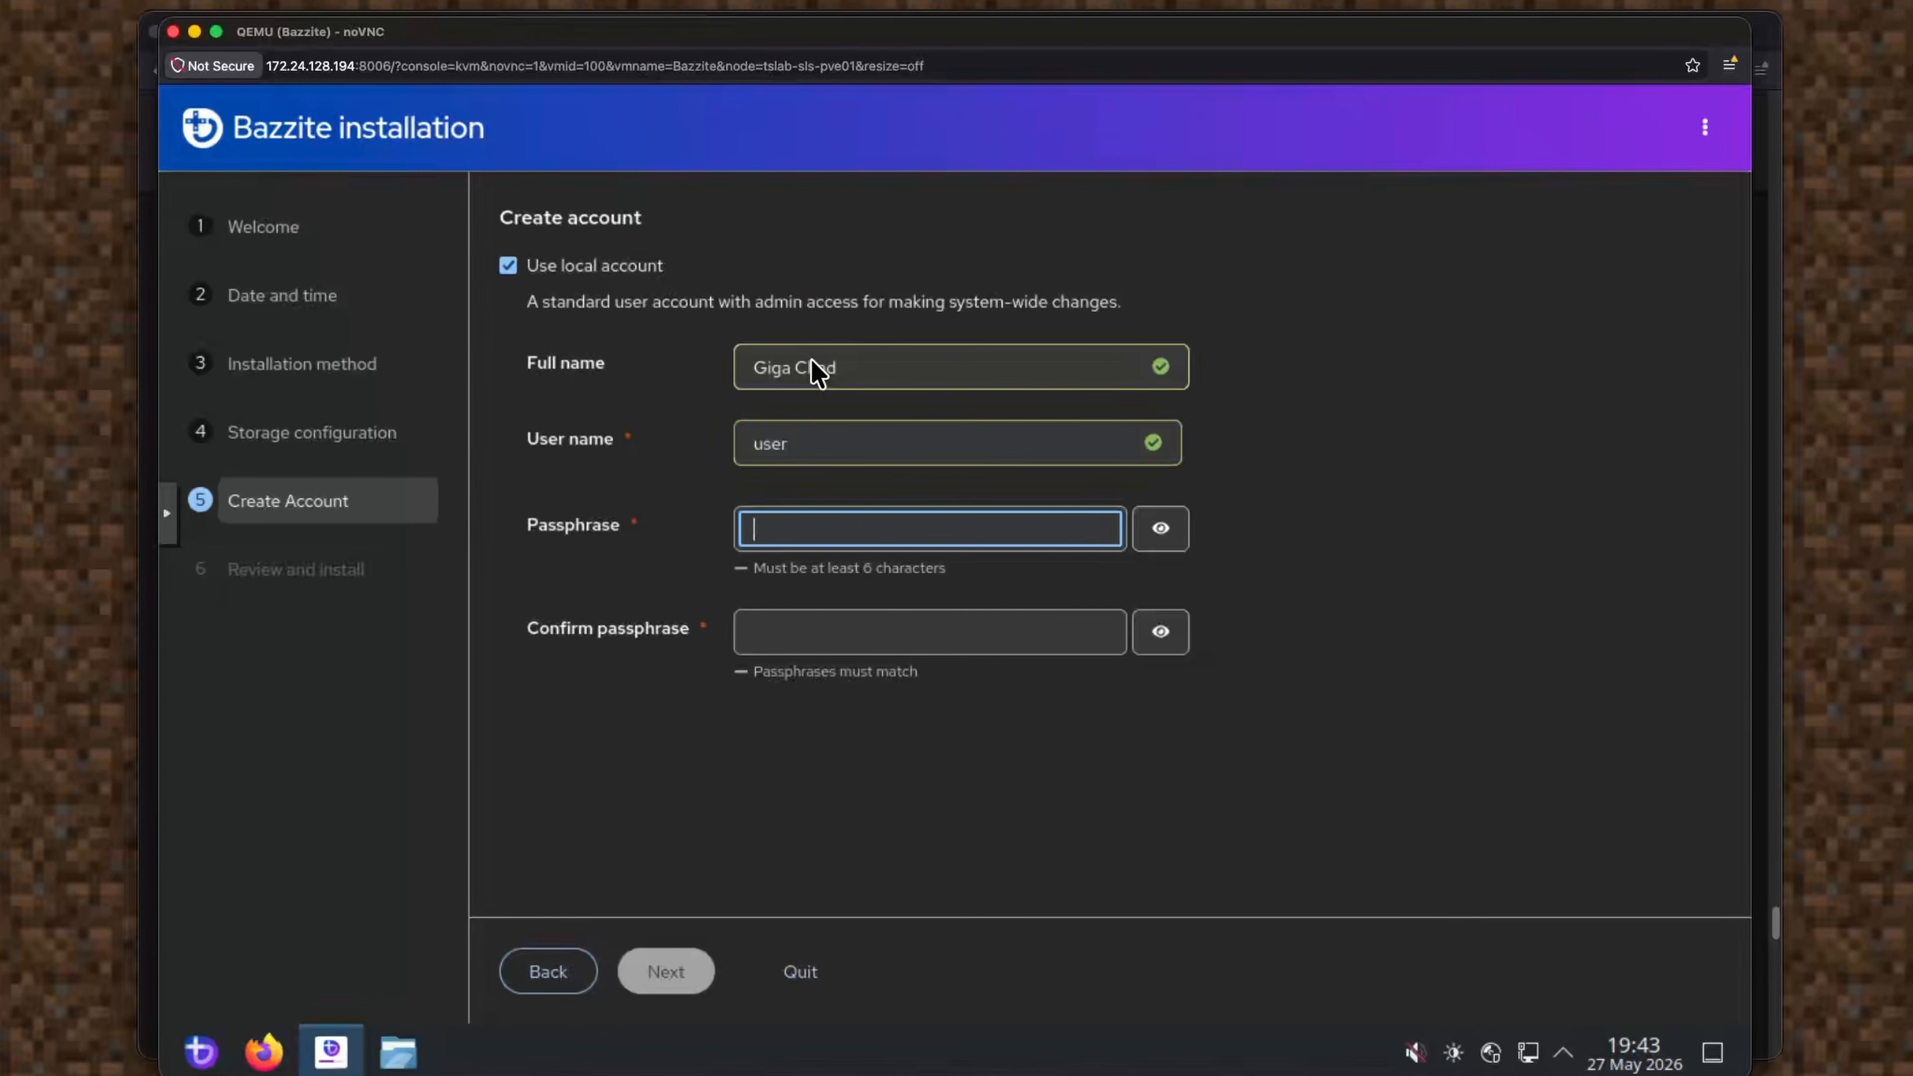
{"action": "type", "text": "••••••••"}
{"action": "key", "text": "Tab"}
{"action": "key", "text": "Tab"}
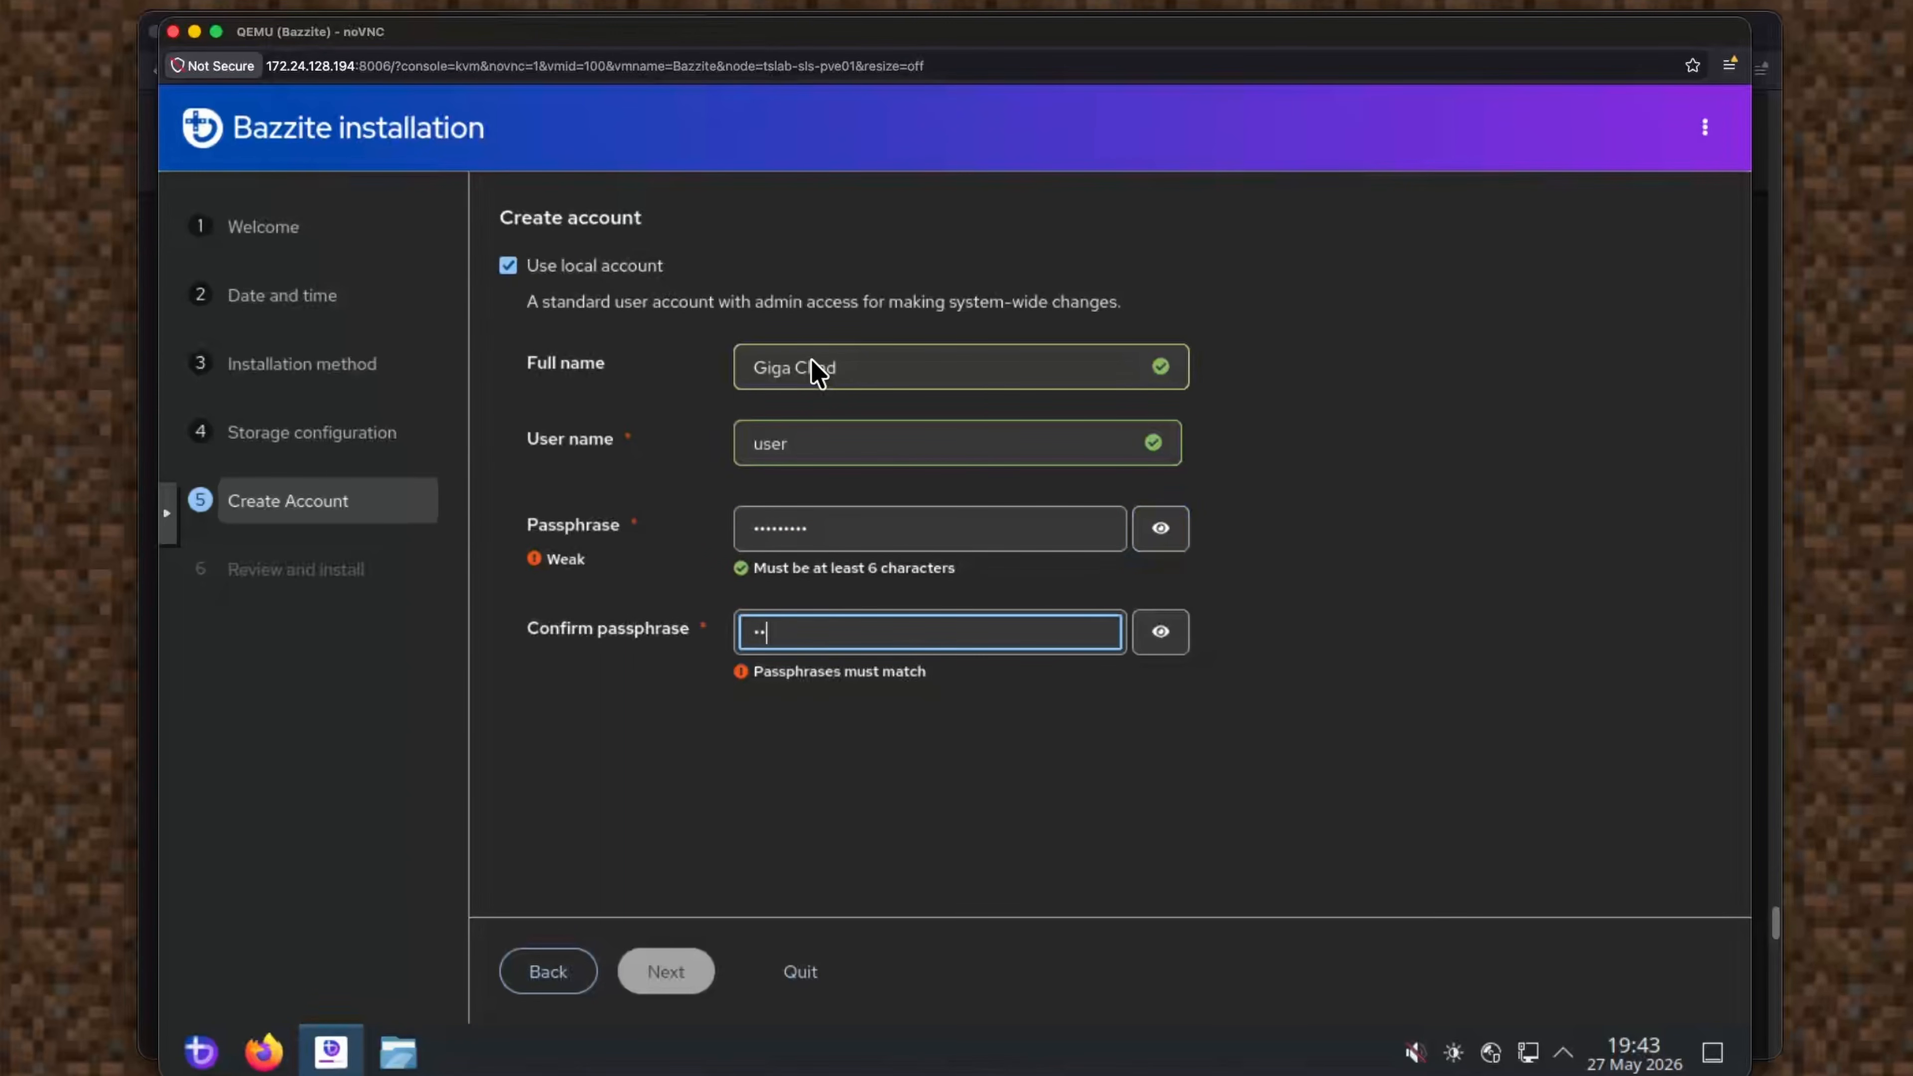
{"action": "type", "text": "•••••••••"}
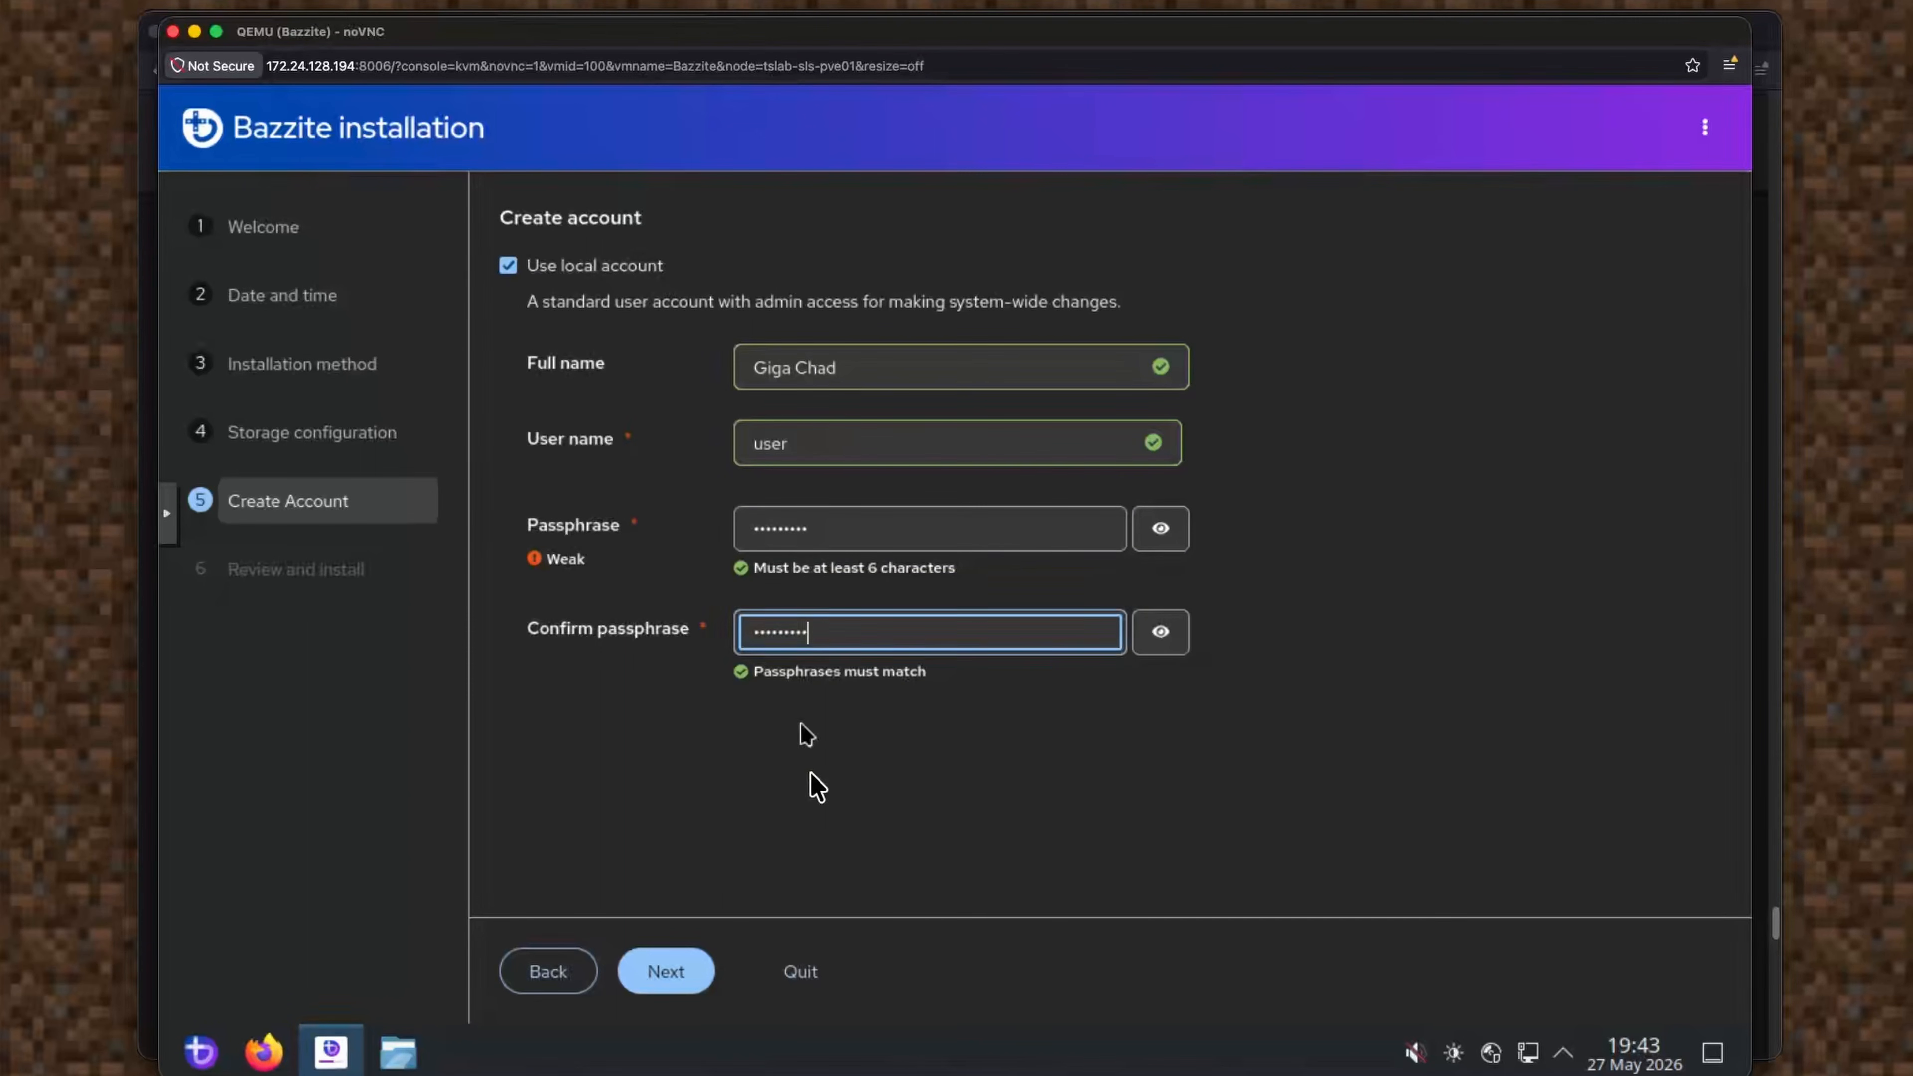
{"action": "left_click", "coordinate": [660, 978]}
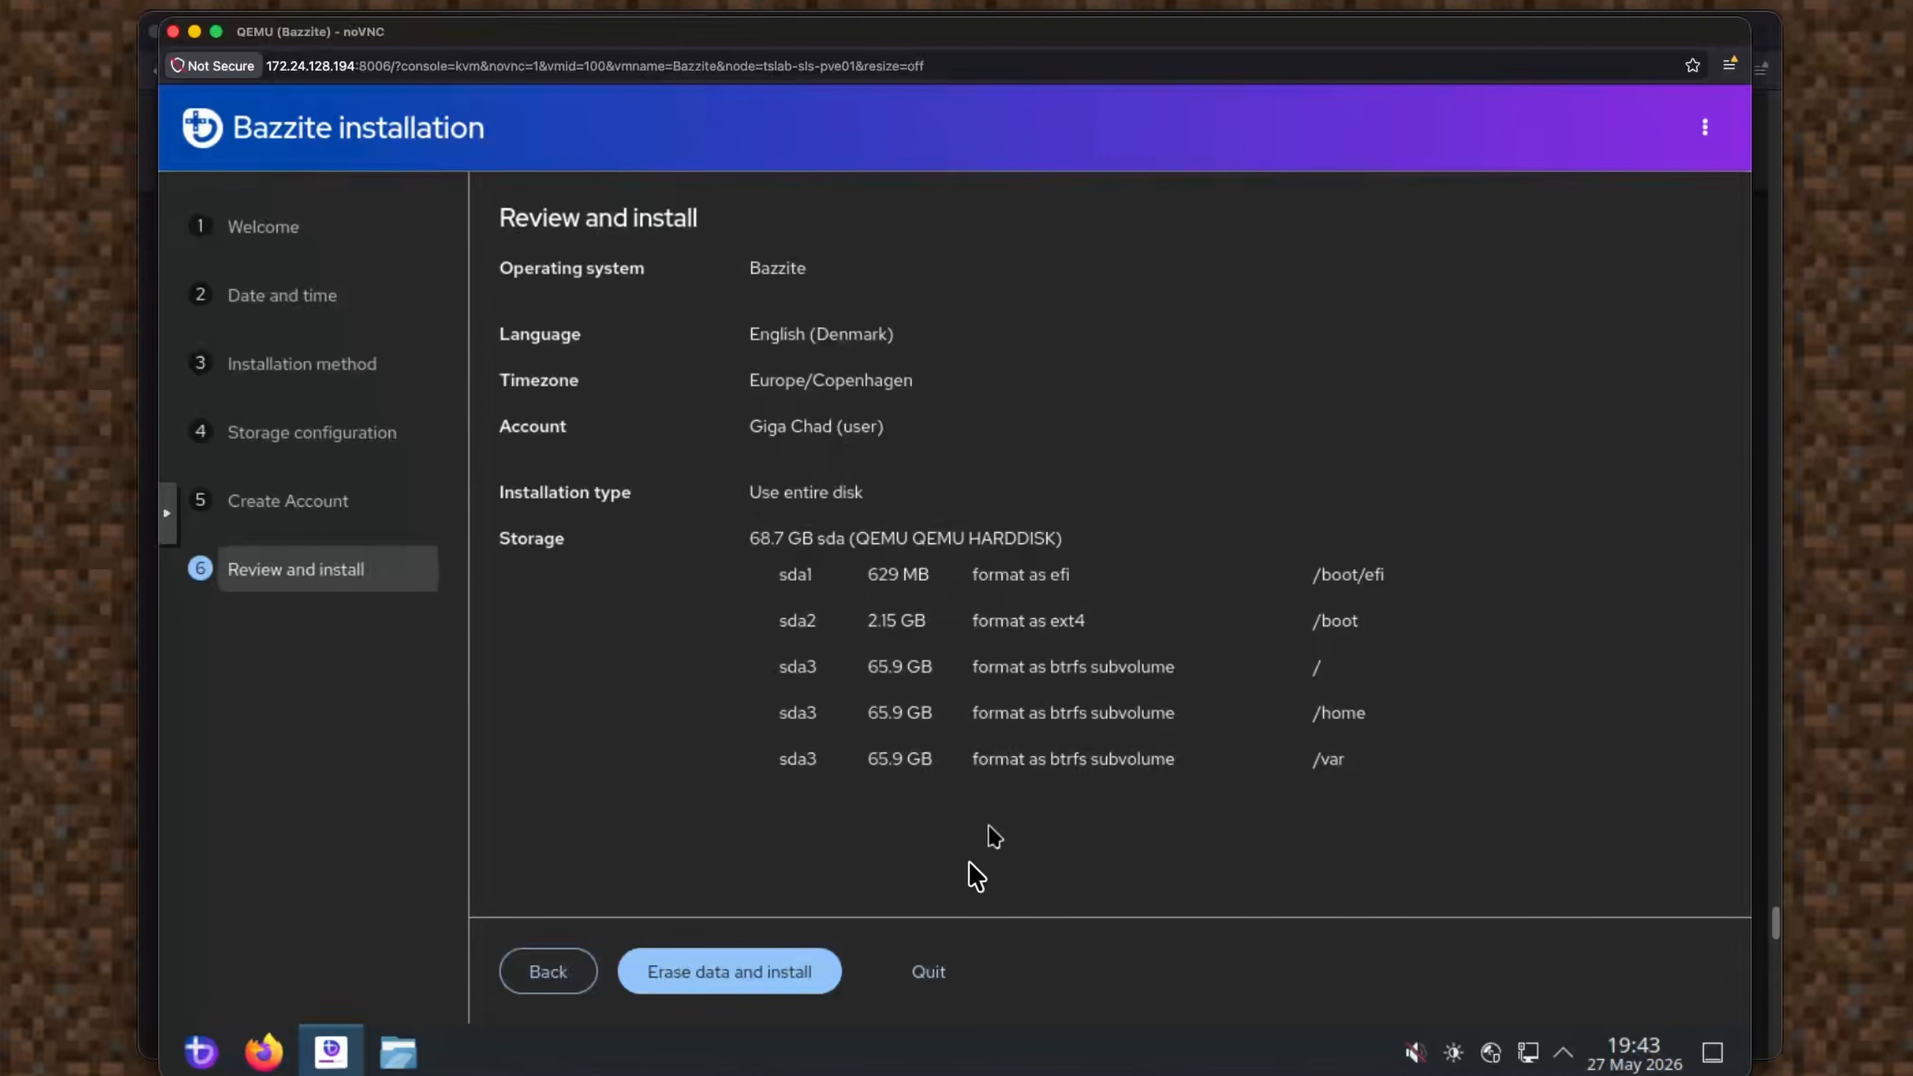
Erase the disk and install Bazzite, waiting until it reports successful installation.
{"action": "left_click", "coordinate": [804, 992]}
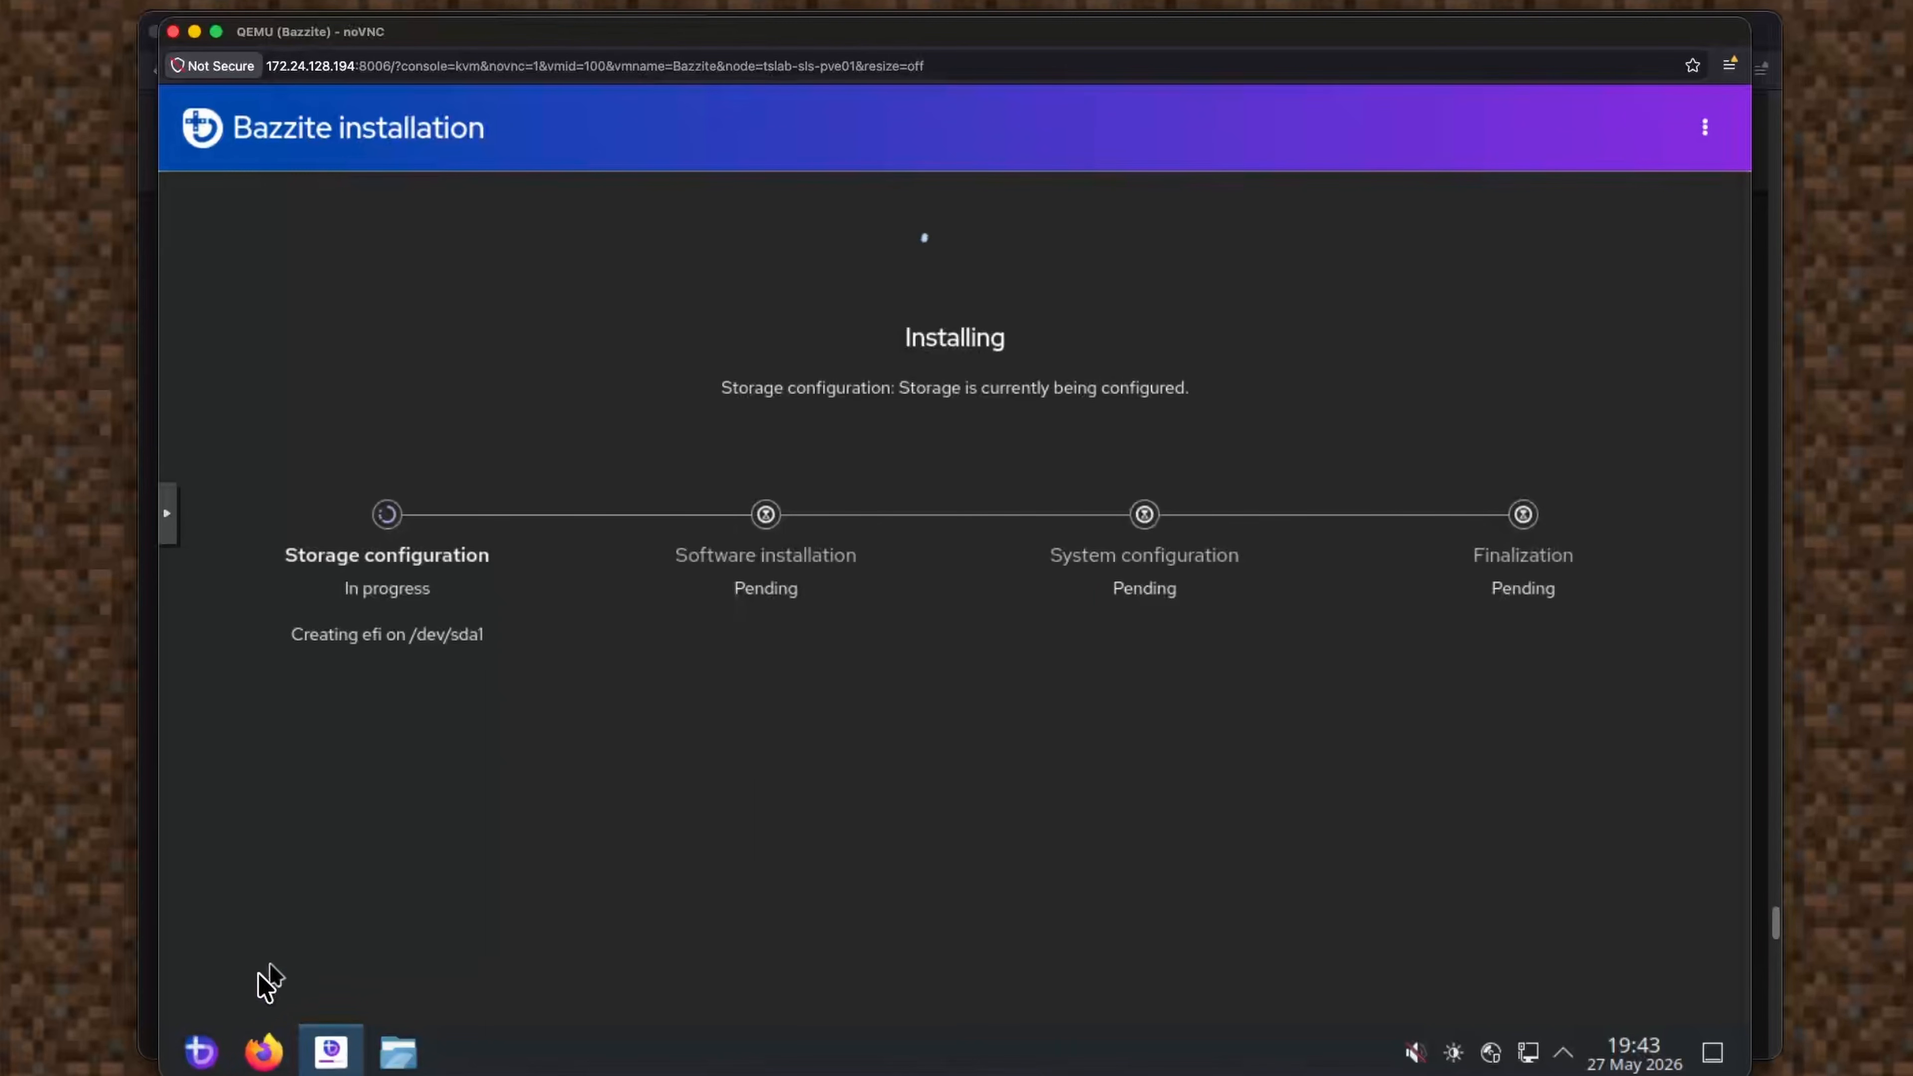
{"action": "left_click", "coordinate": [203, 1050]}
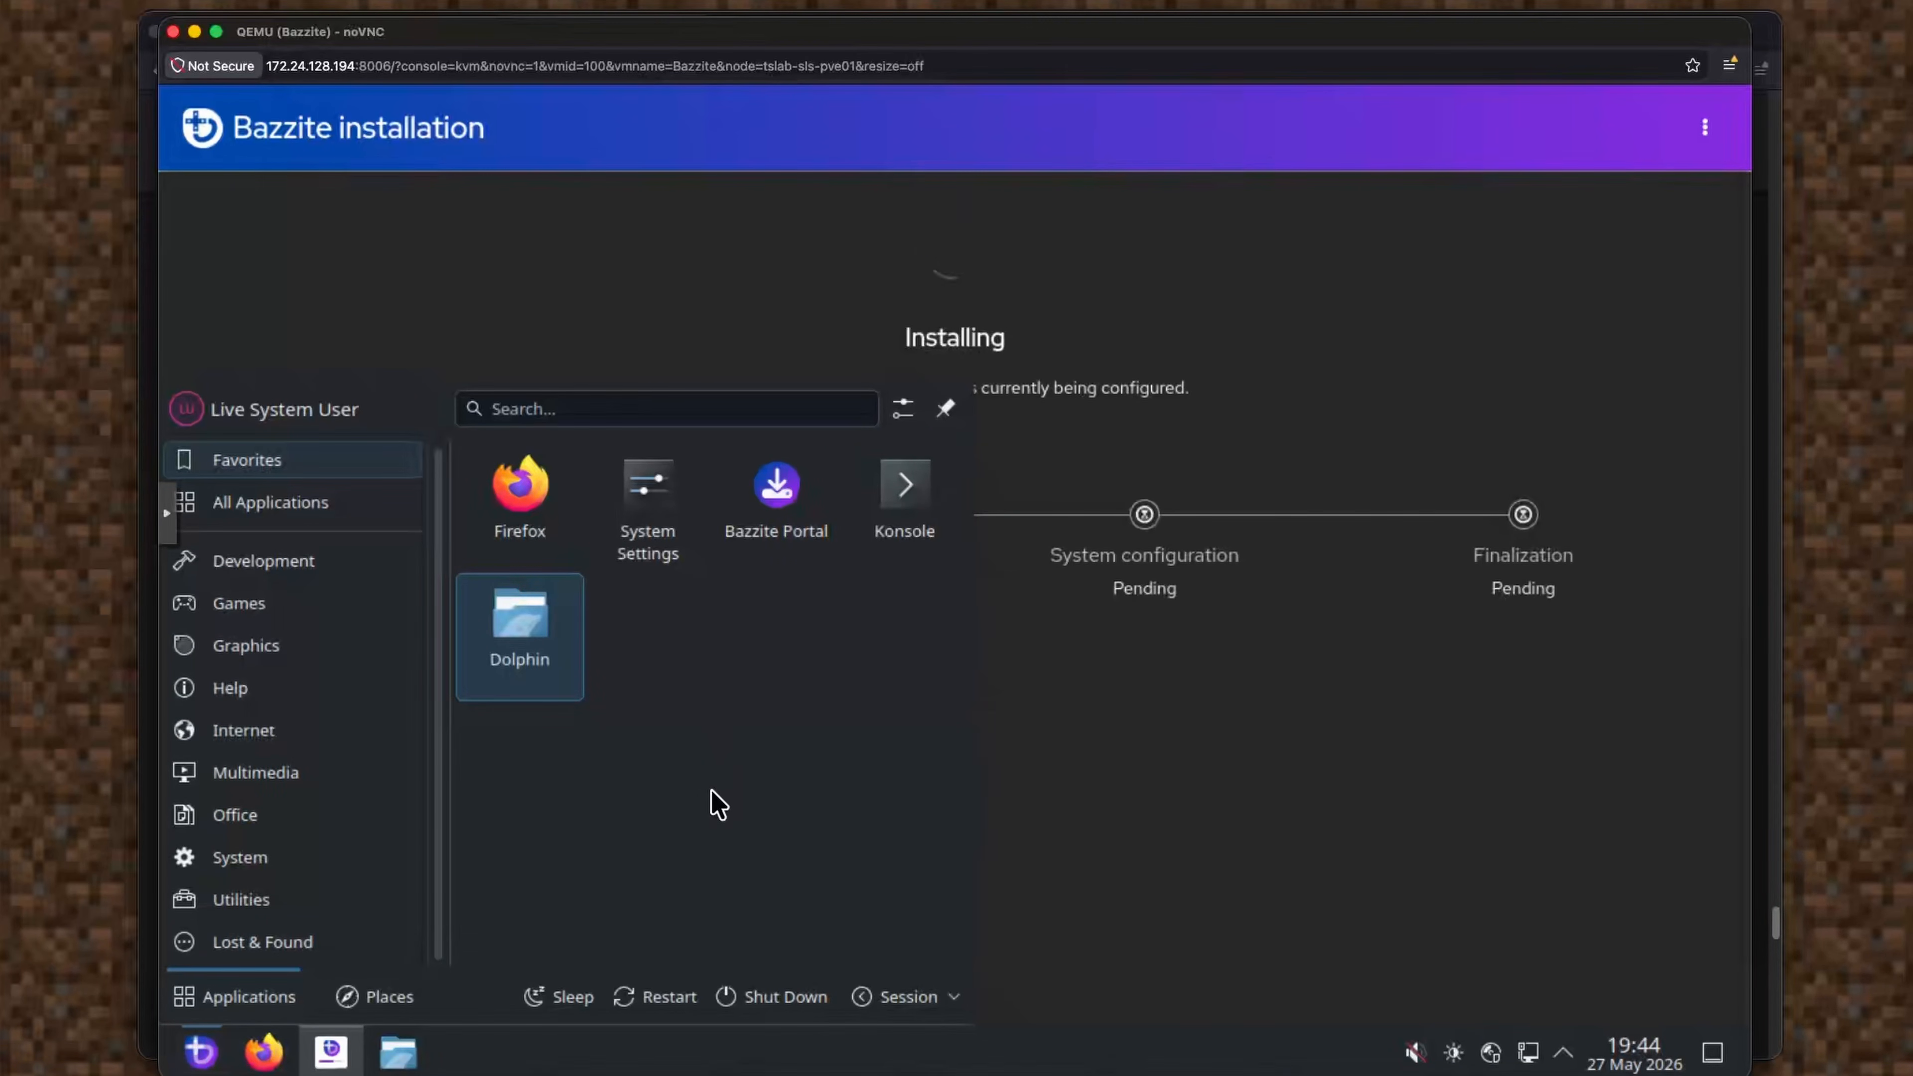
{"action": "left_click", "coordinate": [1194, 737]}
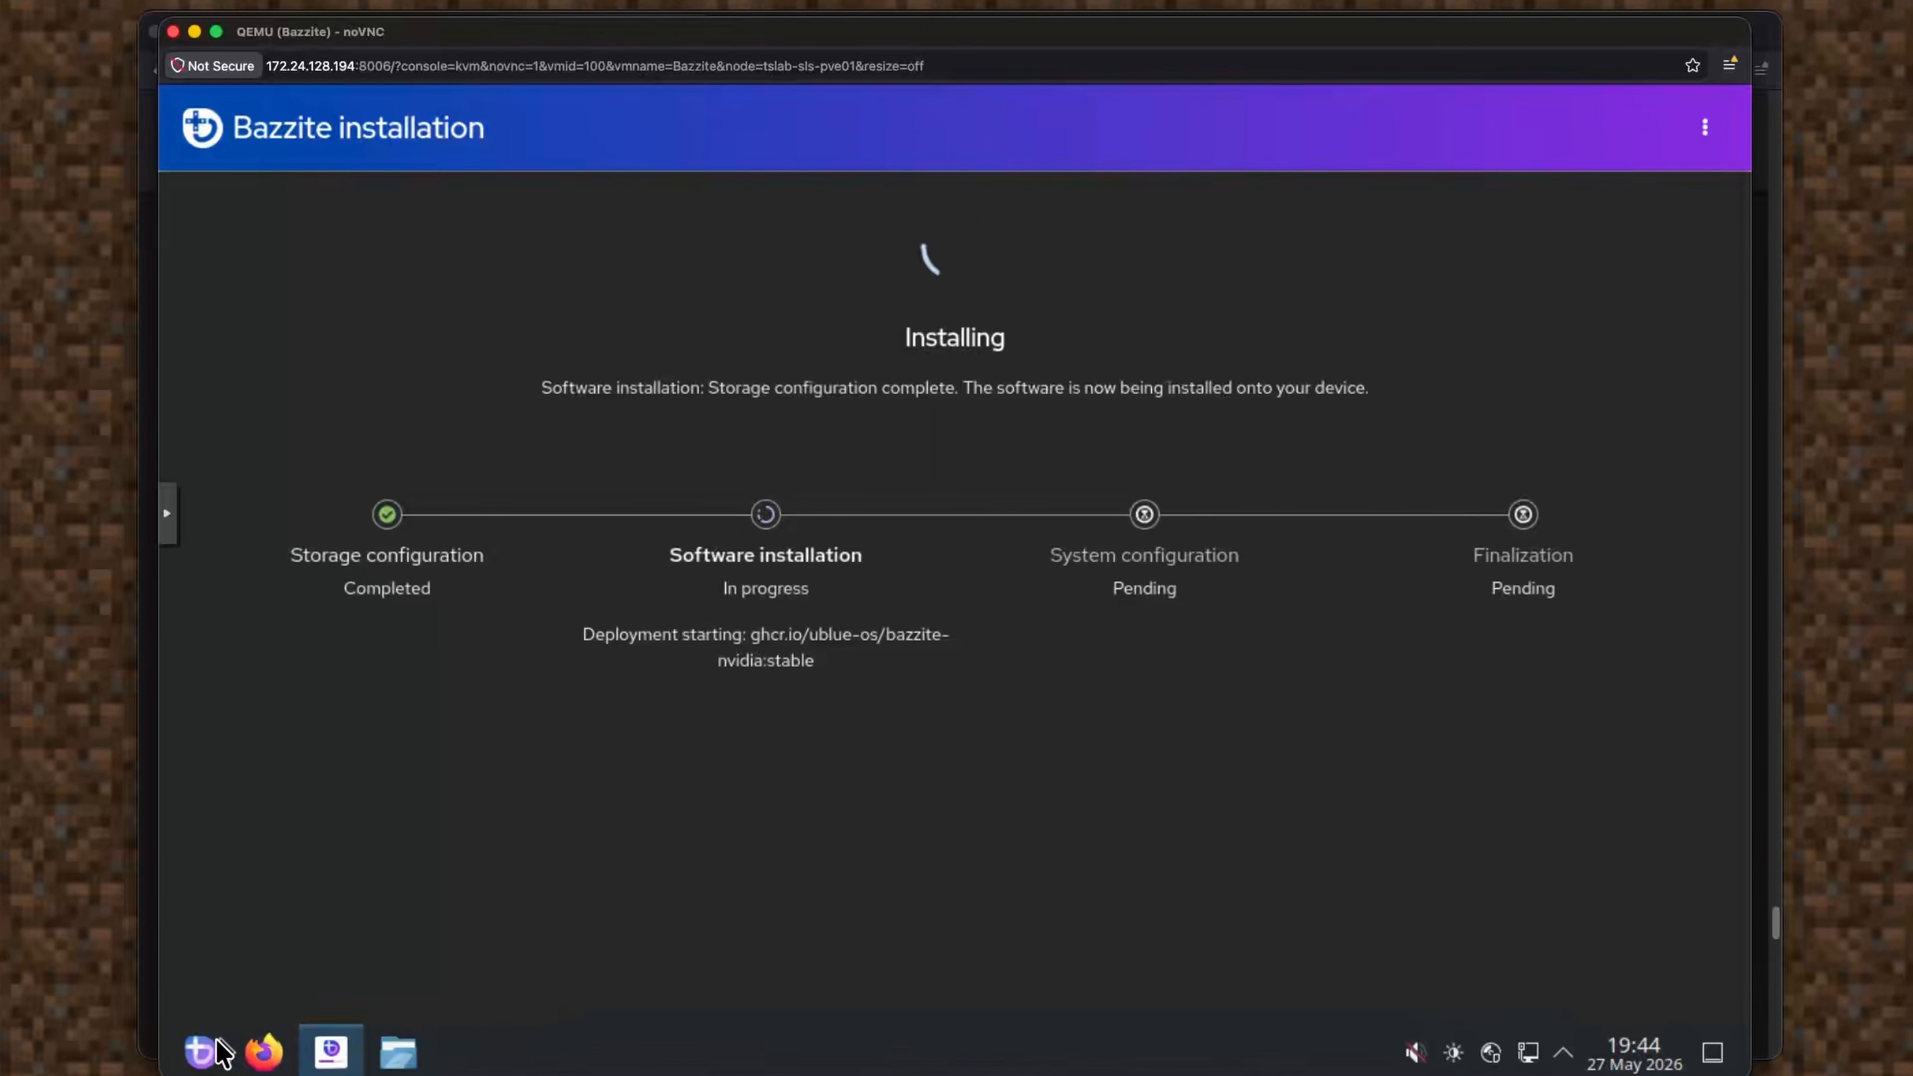
{"action": "left_click", "coordinate": [203, 1051]}
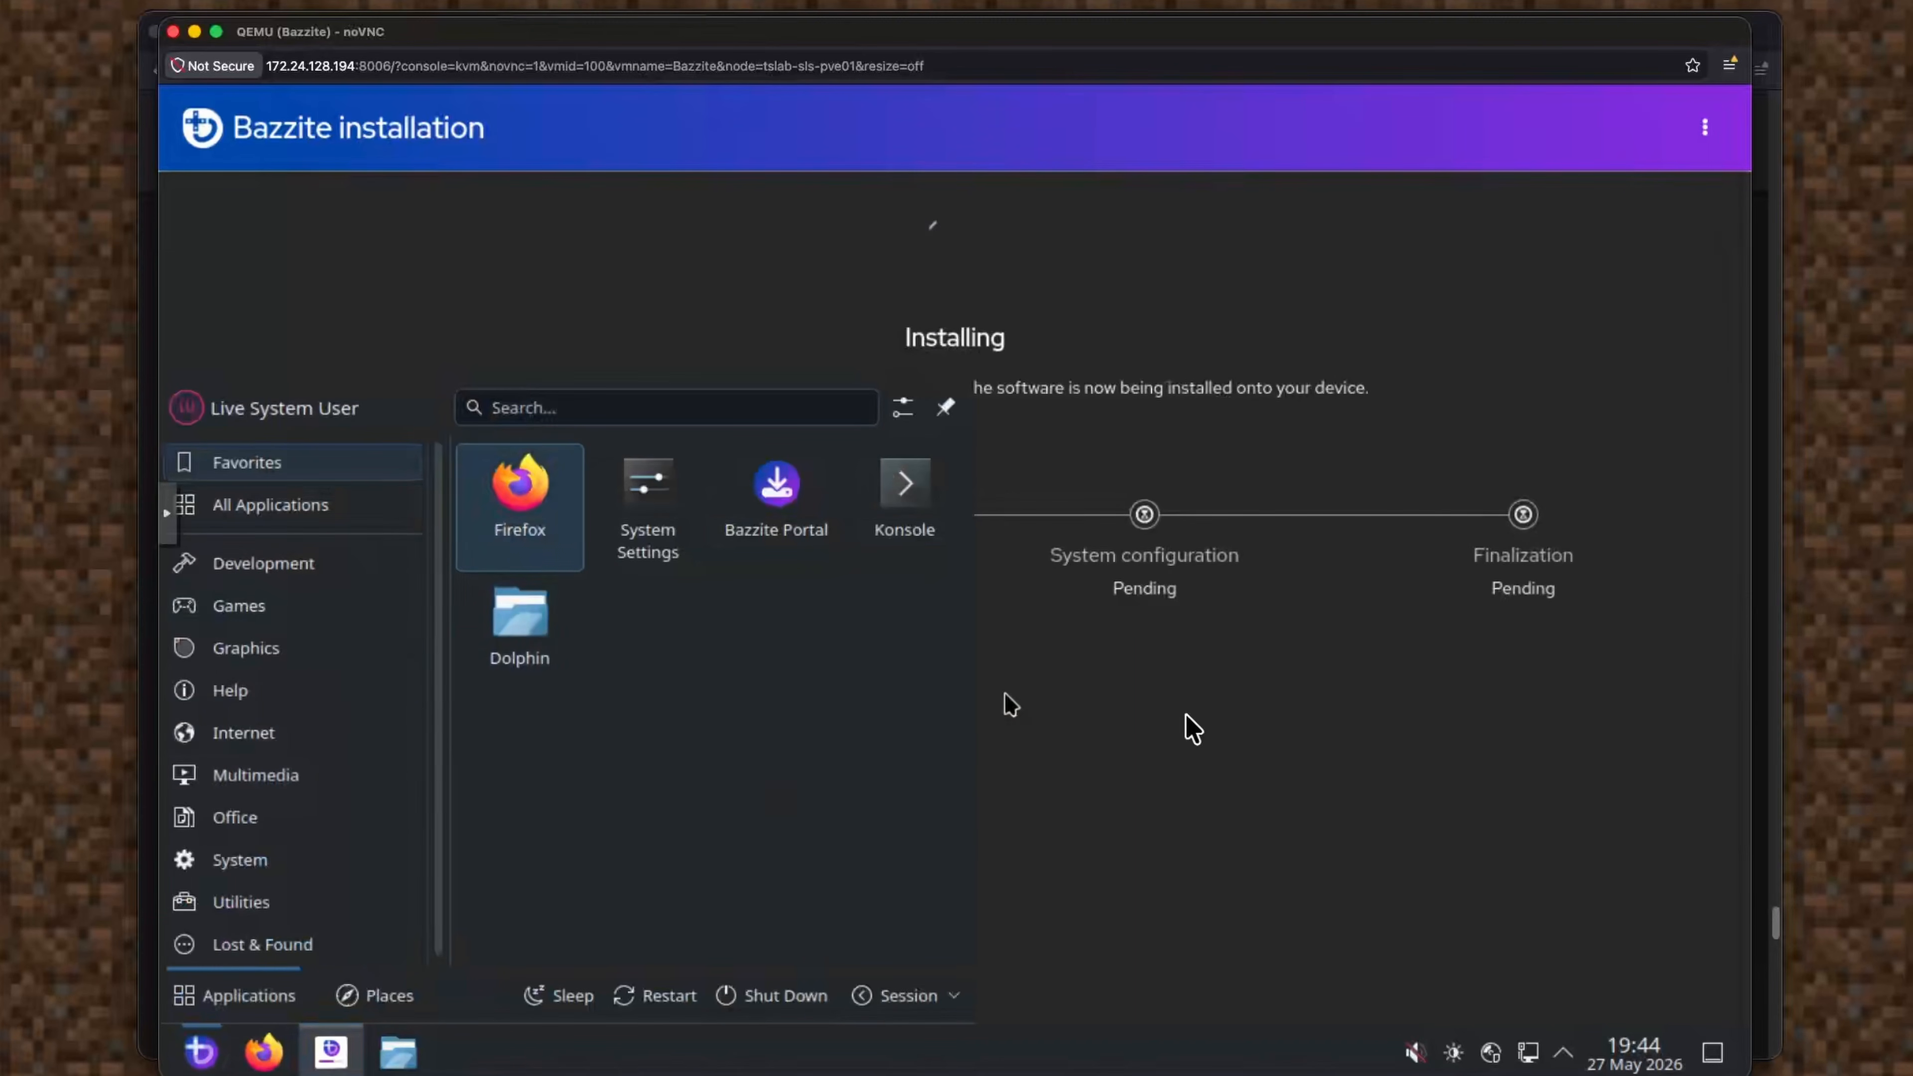
{"action": "left_click", "coordinate": [1235, 750]}
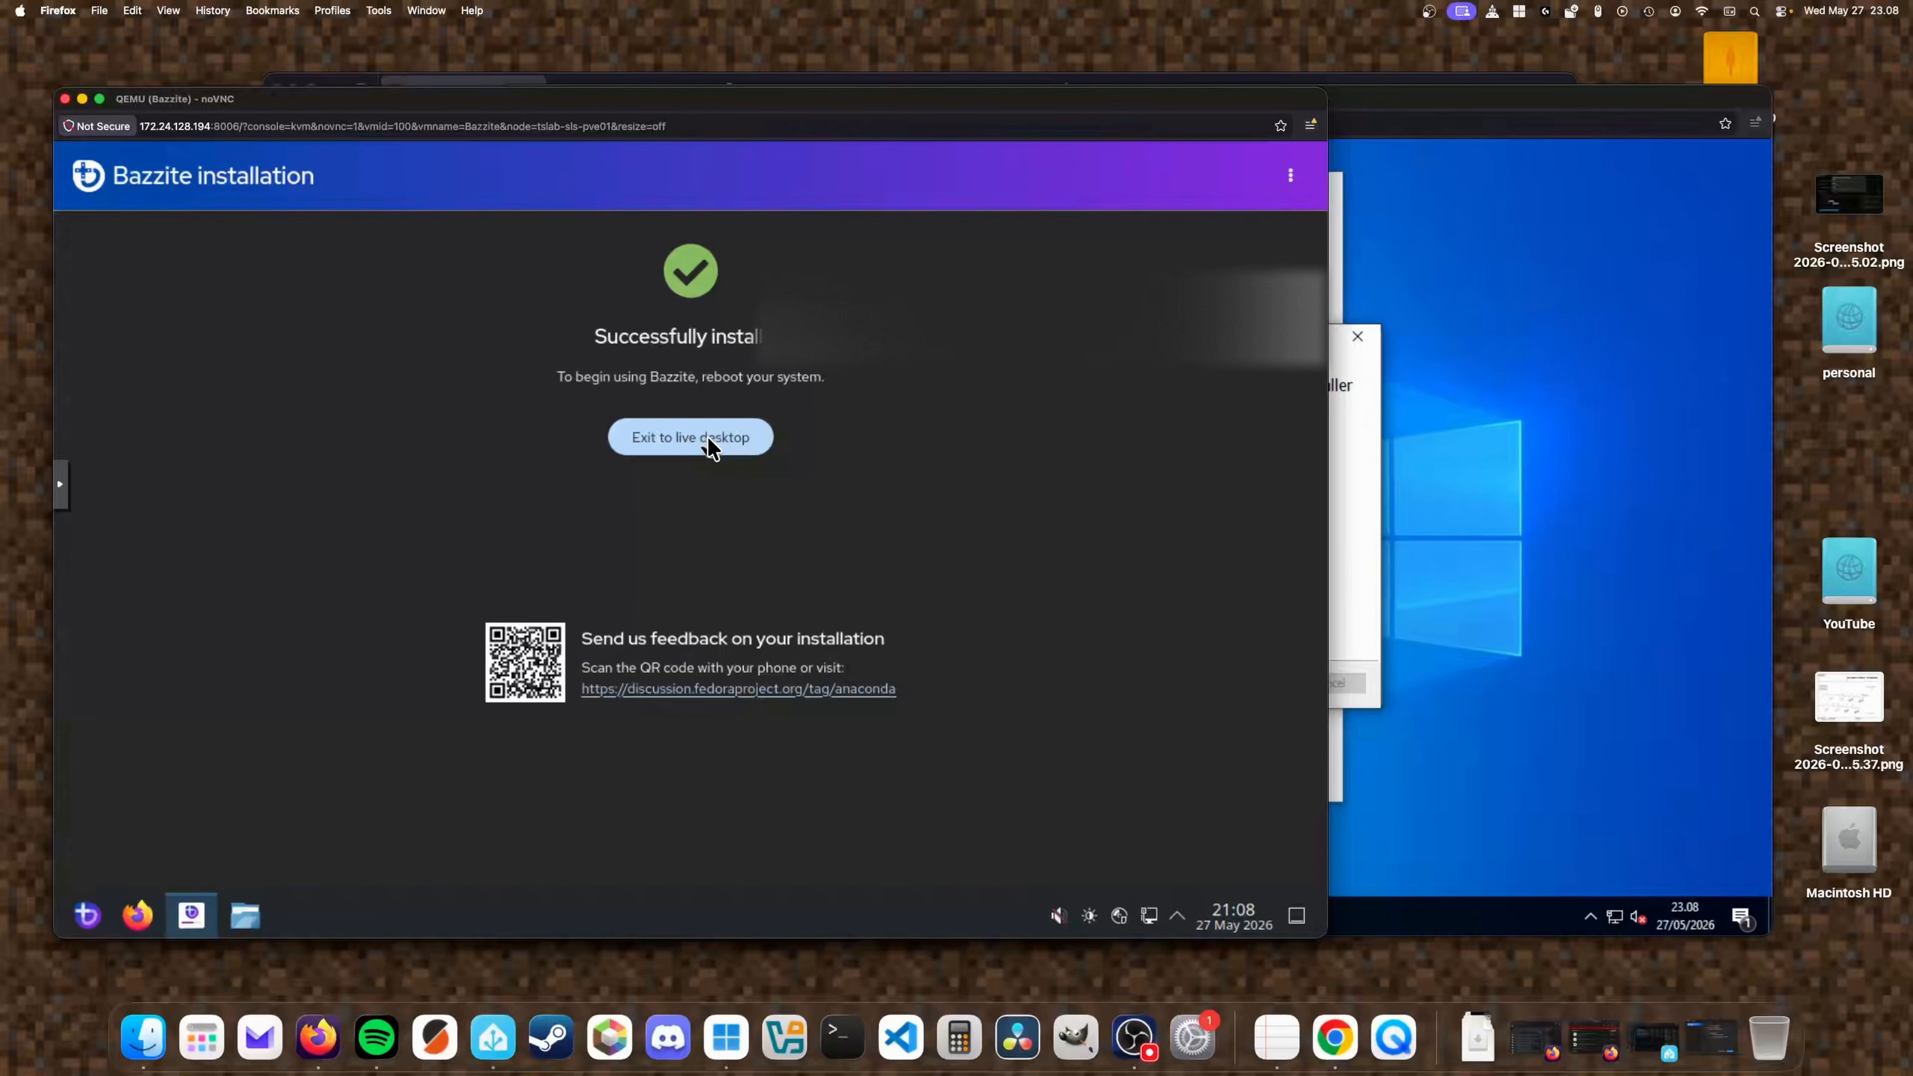
Inspect the Machine entry in VM 100's hardware list in Proxmox.
{"action": "key", "text": "ctrl+Up"}
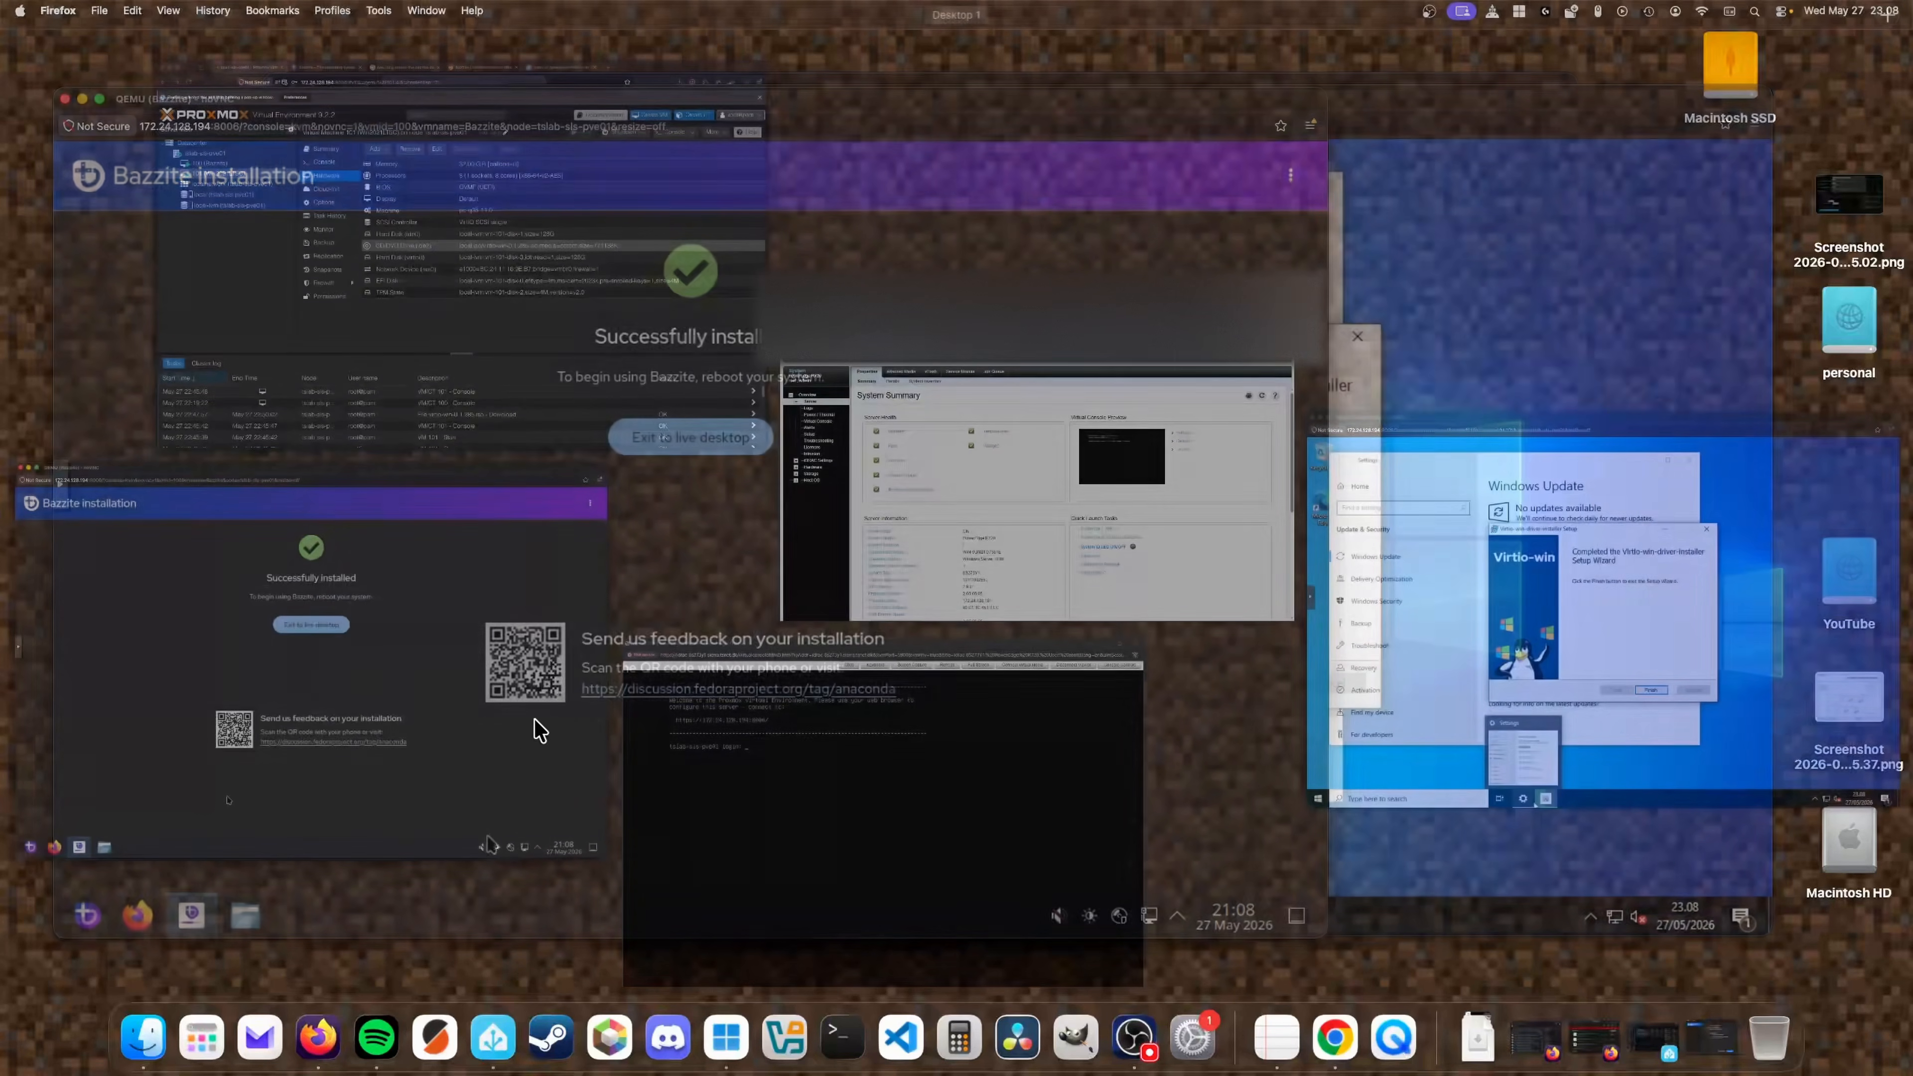
{"action": "left_click", "coordinate": [531, 325]}
{"action": "left_click", "coordinate": [399, 295]}
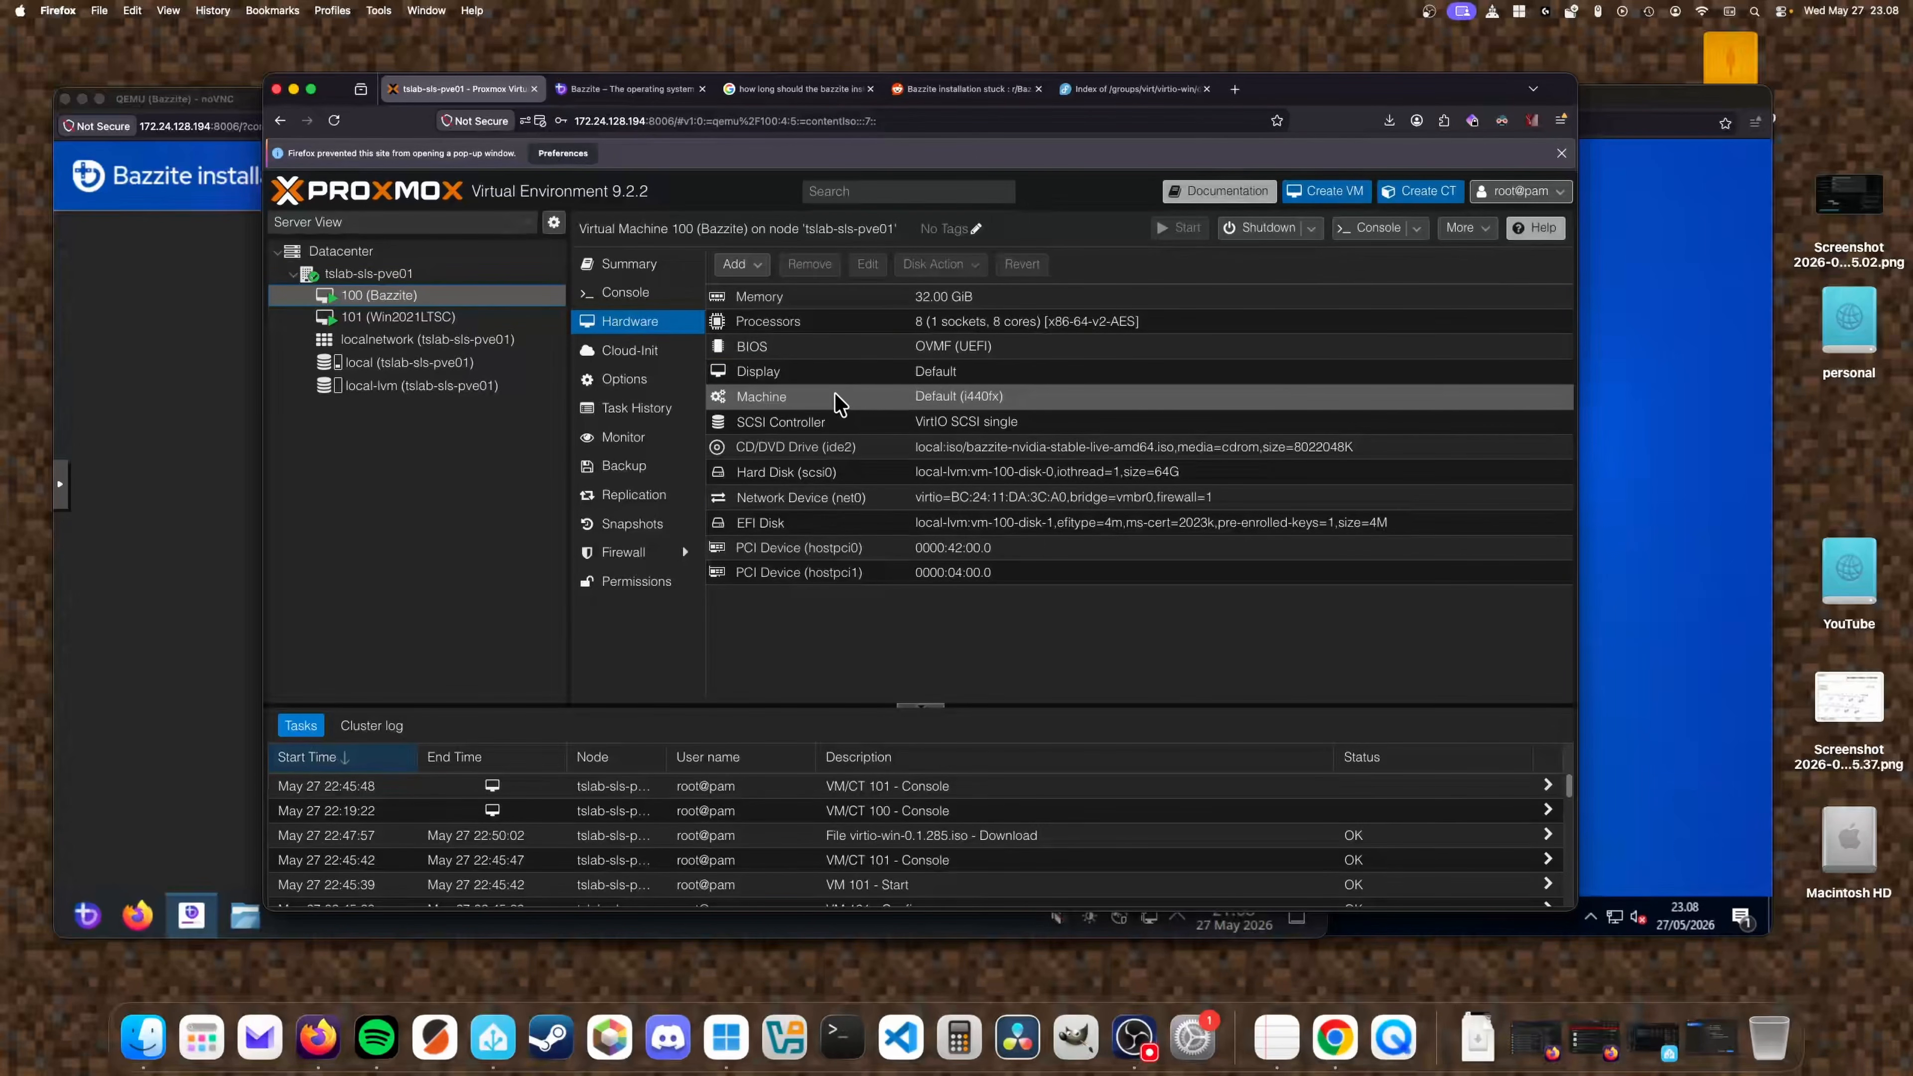
{"action": "left_click", "coordinate": [983, 401]}
Finish the Windows VM's Virtio-win driver installer wizard.
{"action": "left_click", "coordinate": [1674, 486]}
{"action": "left_click", "coordinate": [1238, 683]}
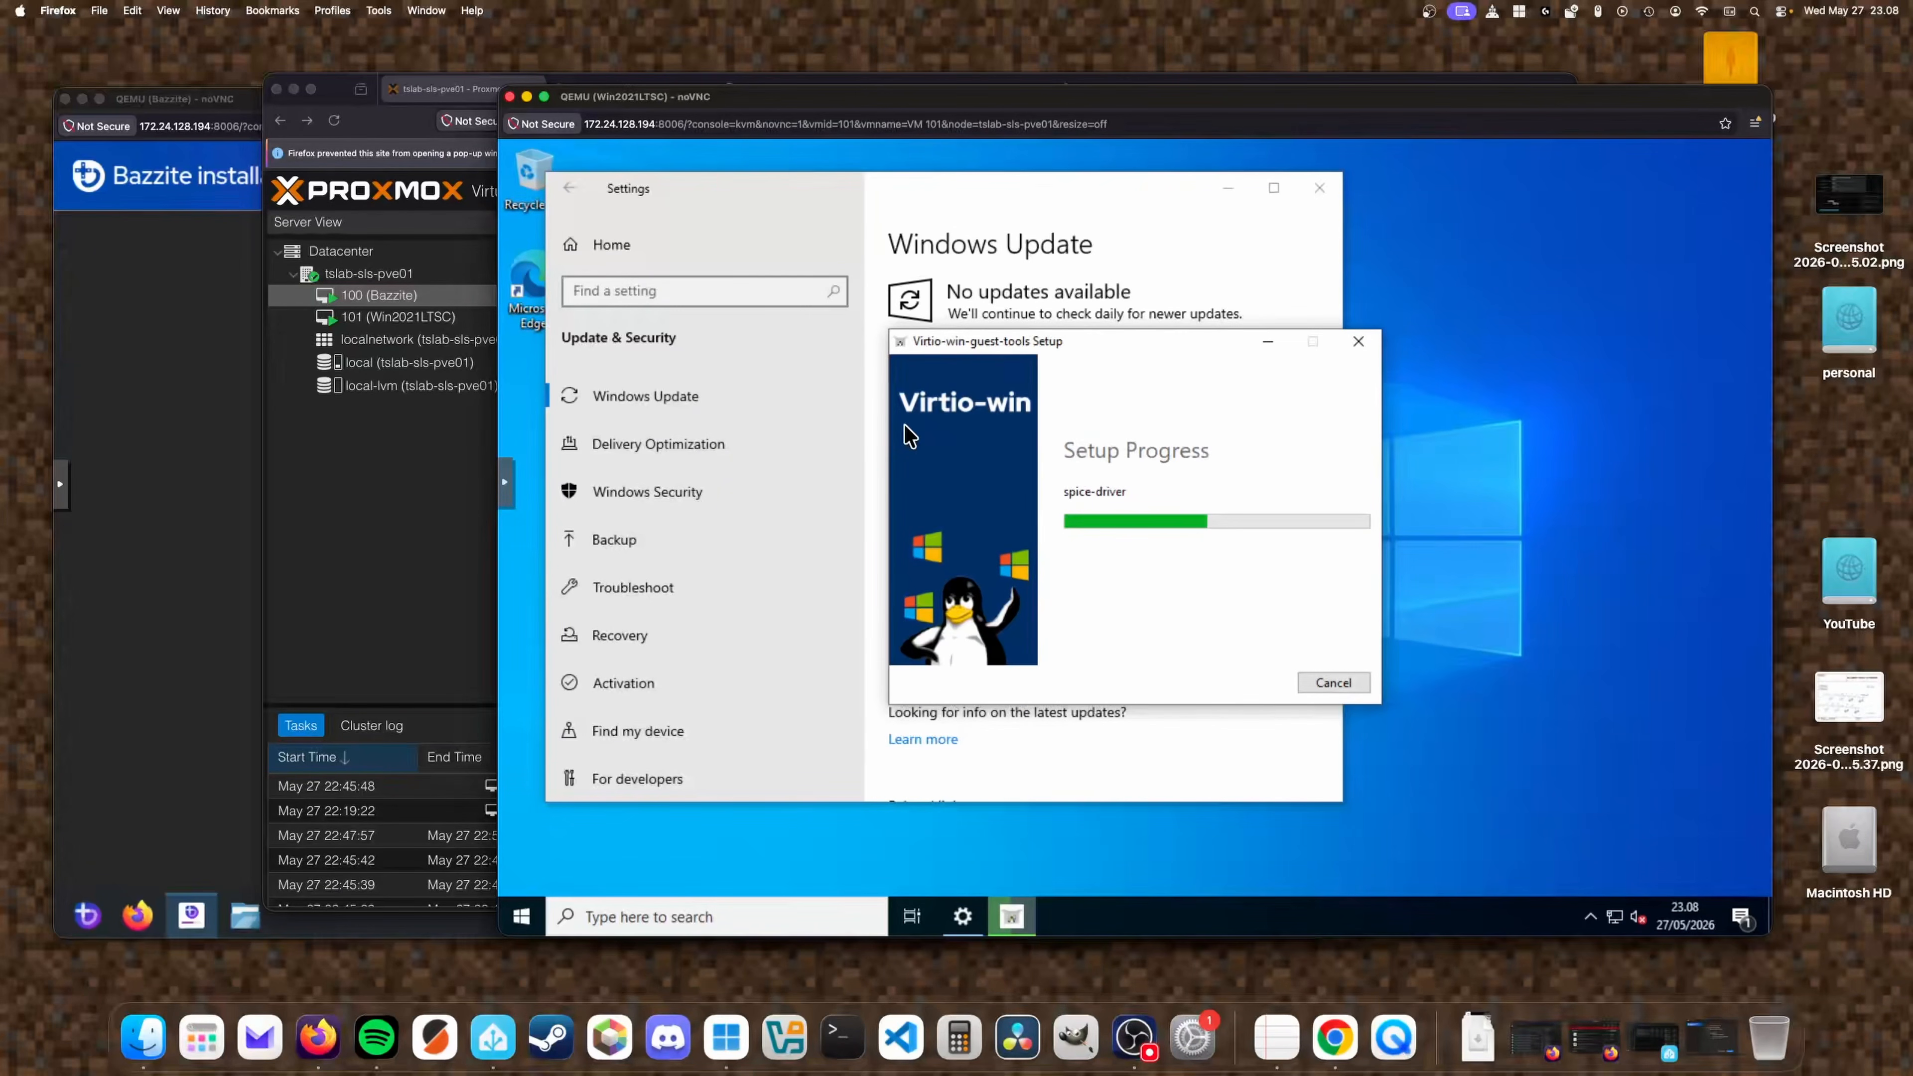
{"action": "left_click", "coordinate": [208, 466]}
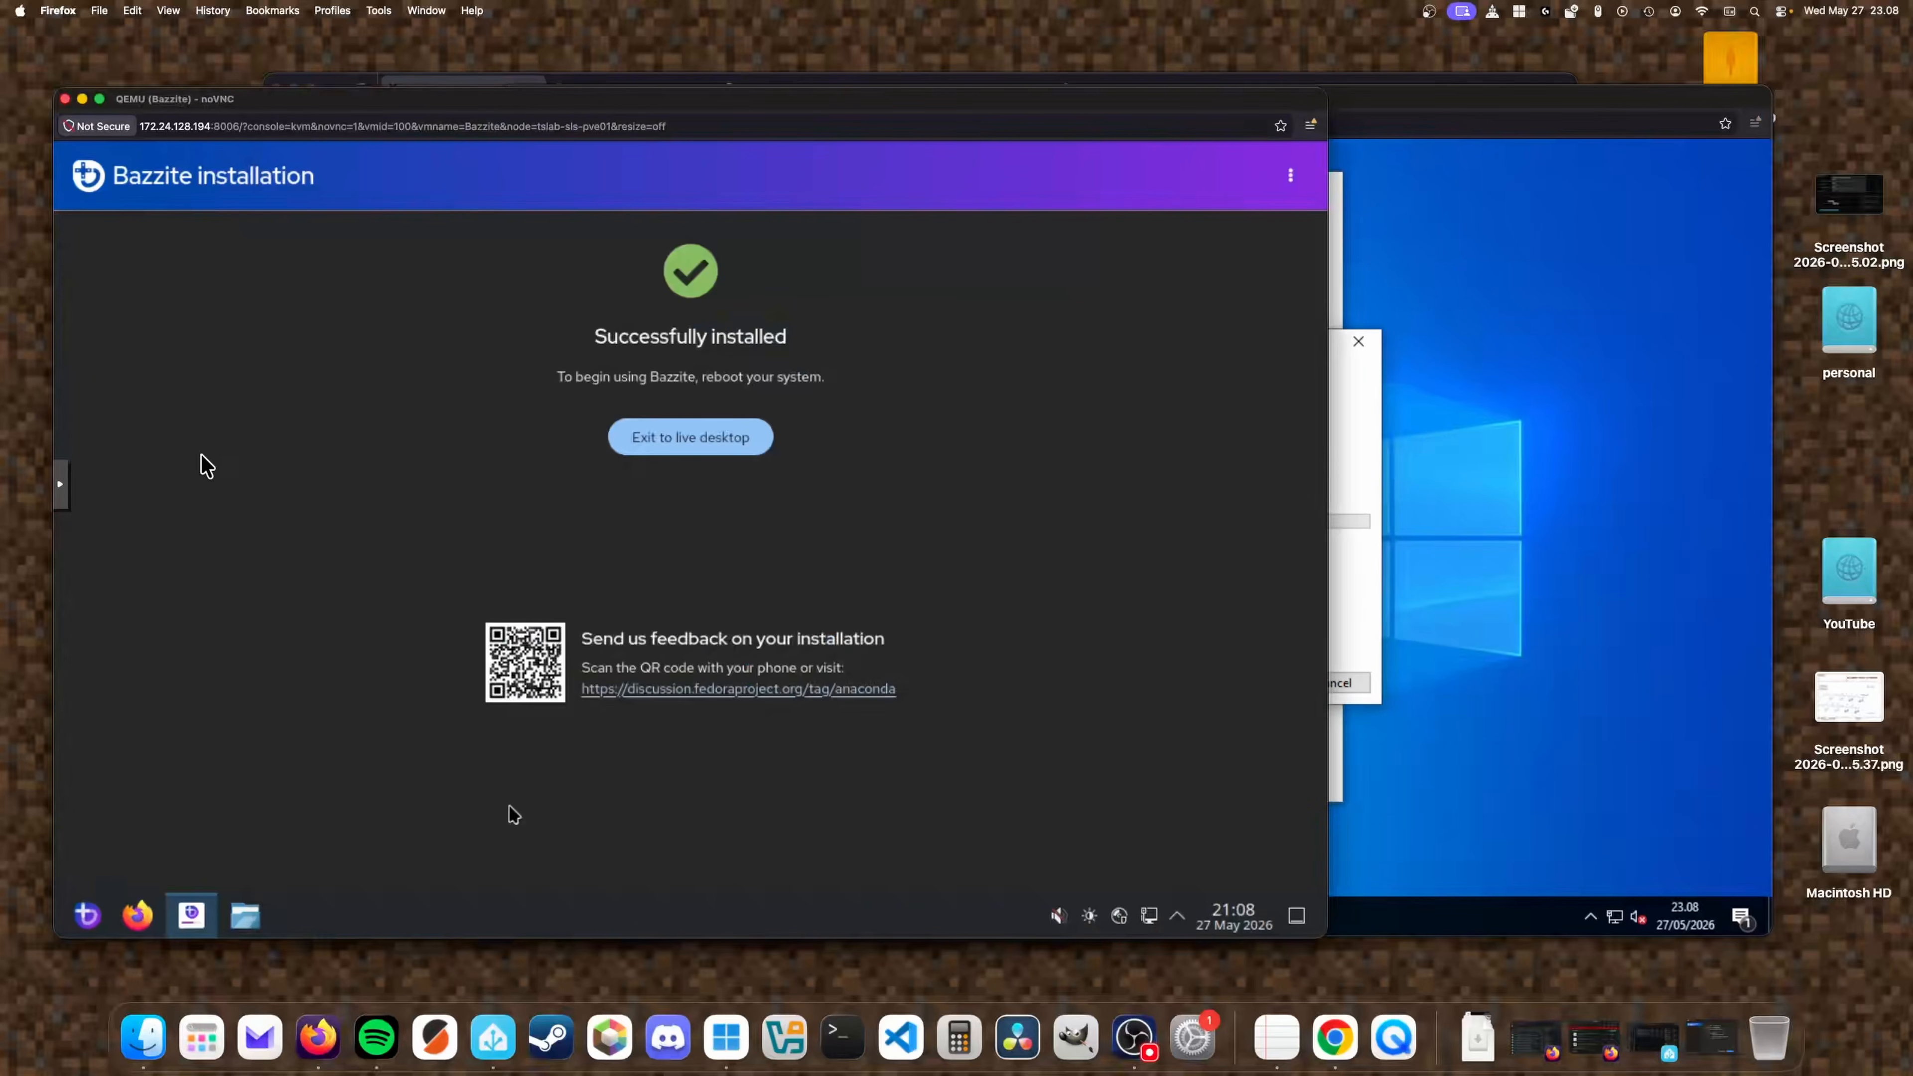
Exit the Bazzite installer to the live desktop.
{"action": "left_click", "coordinate": [704, 449]}
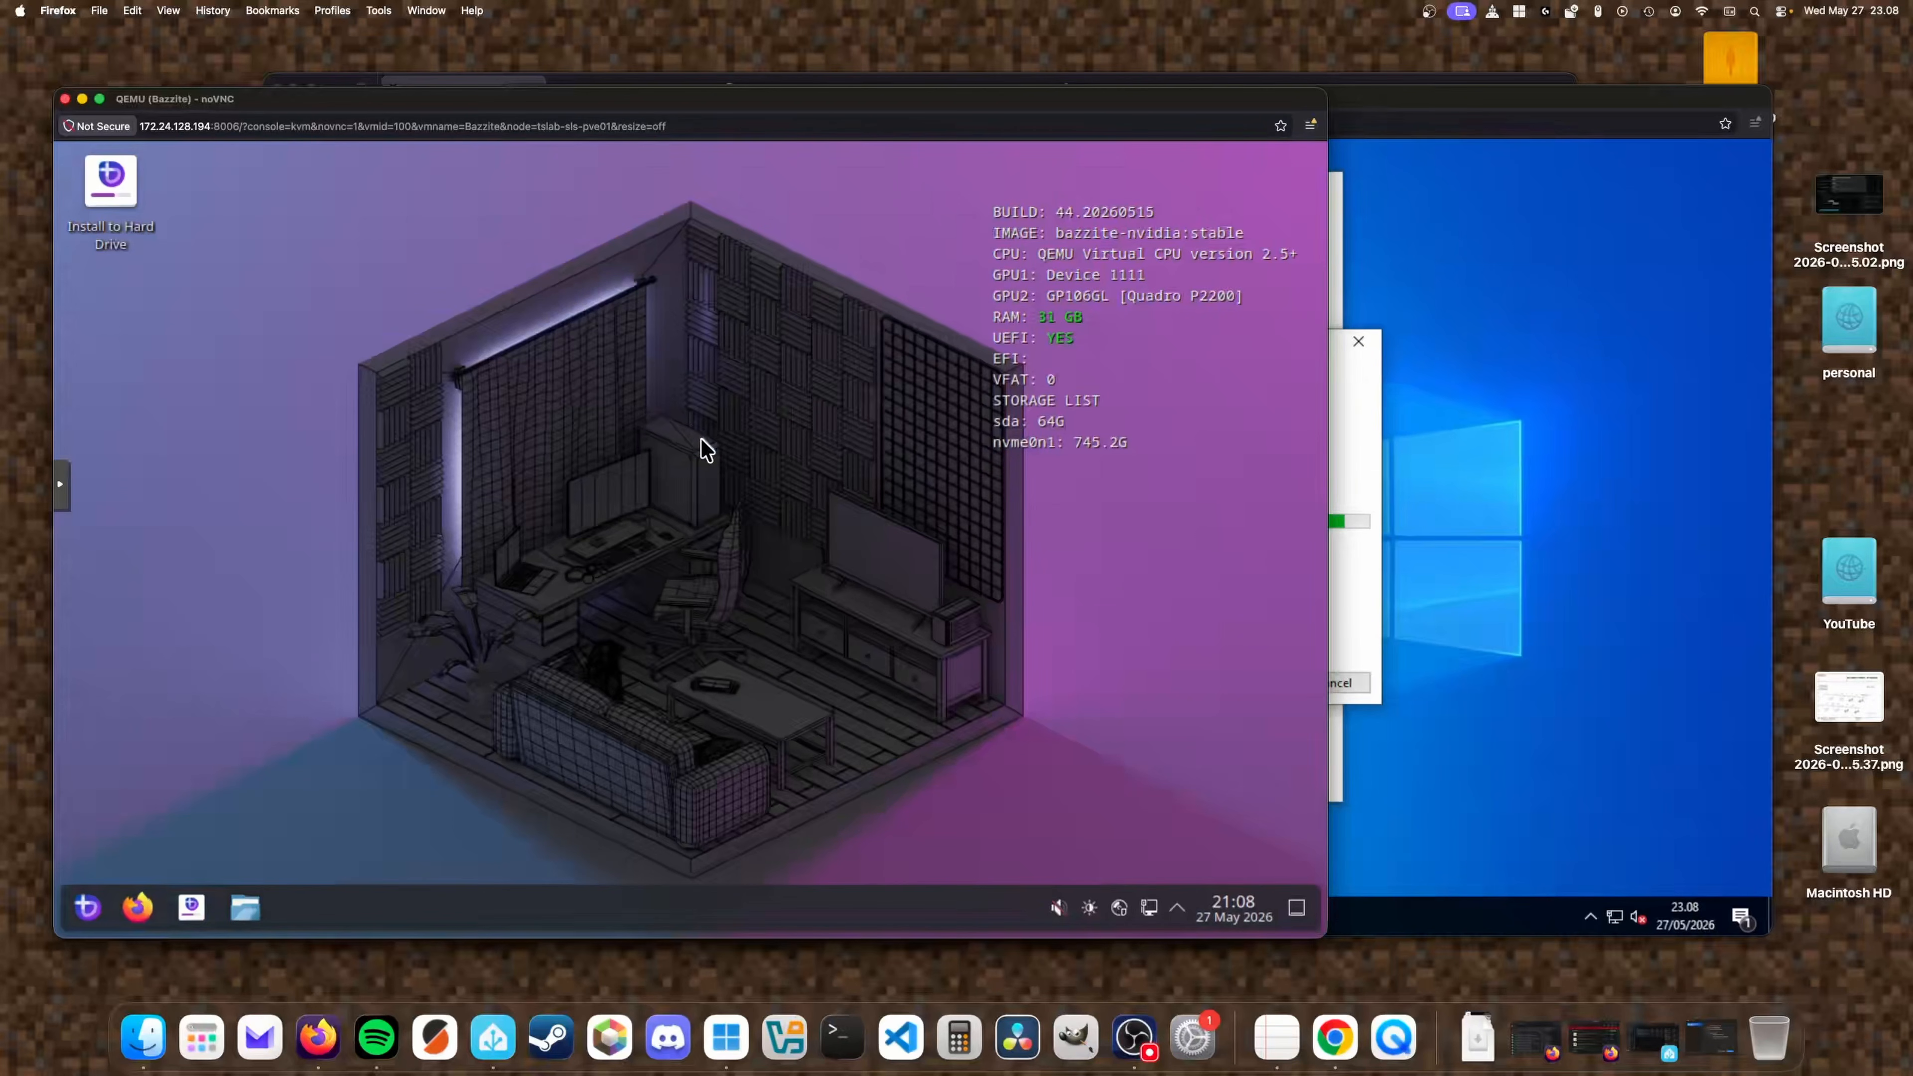
{"action": "left_click", "coordinate": [87, 907]}
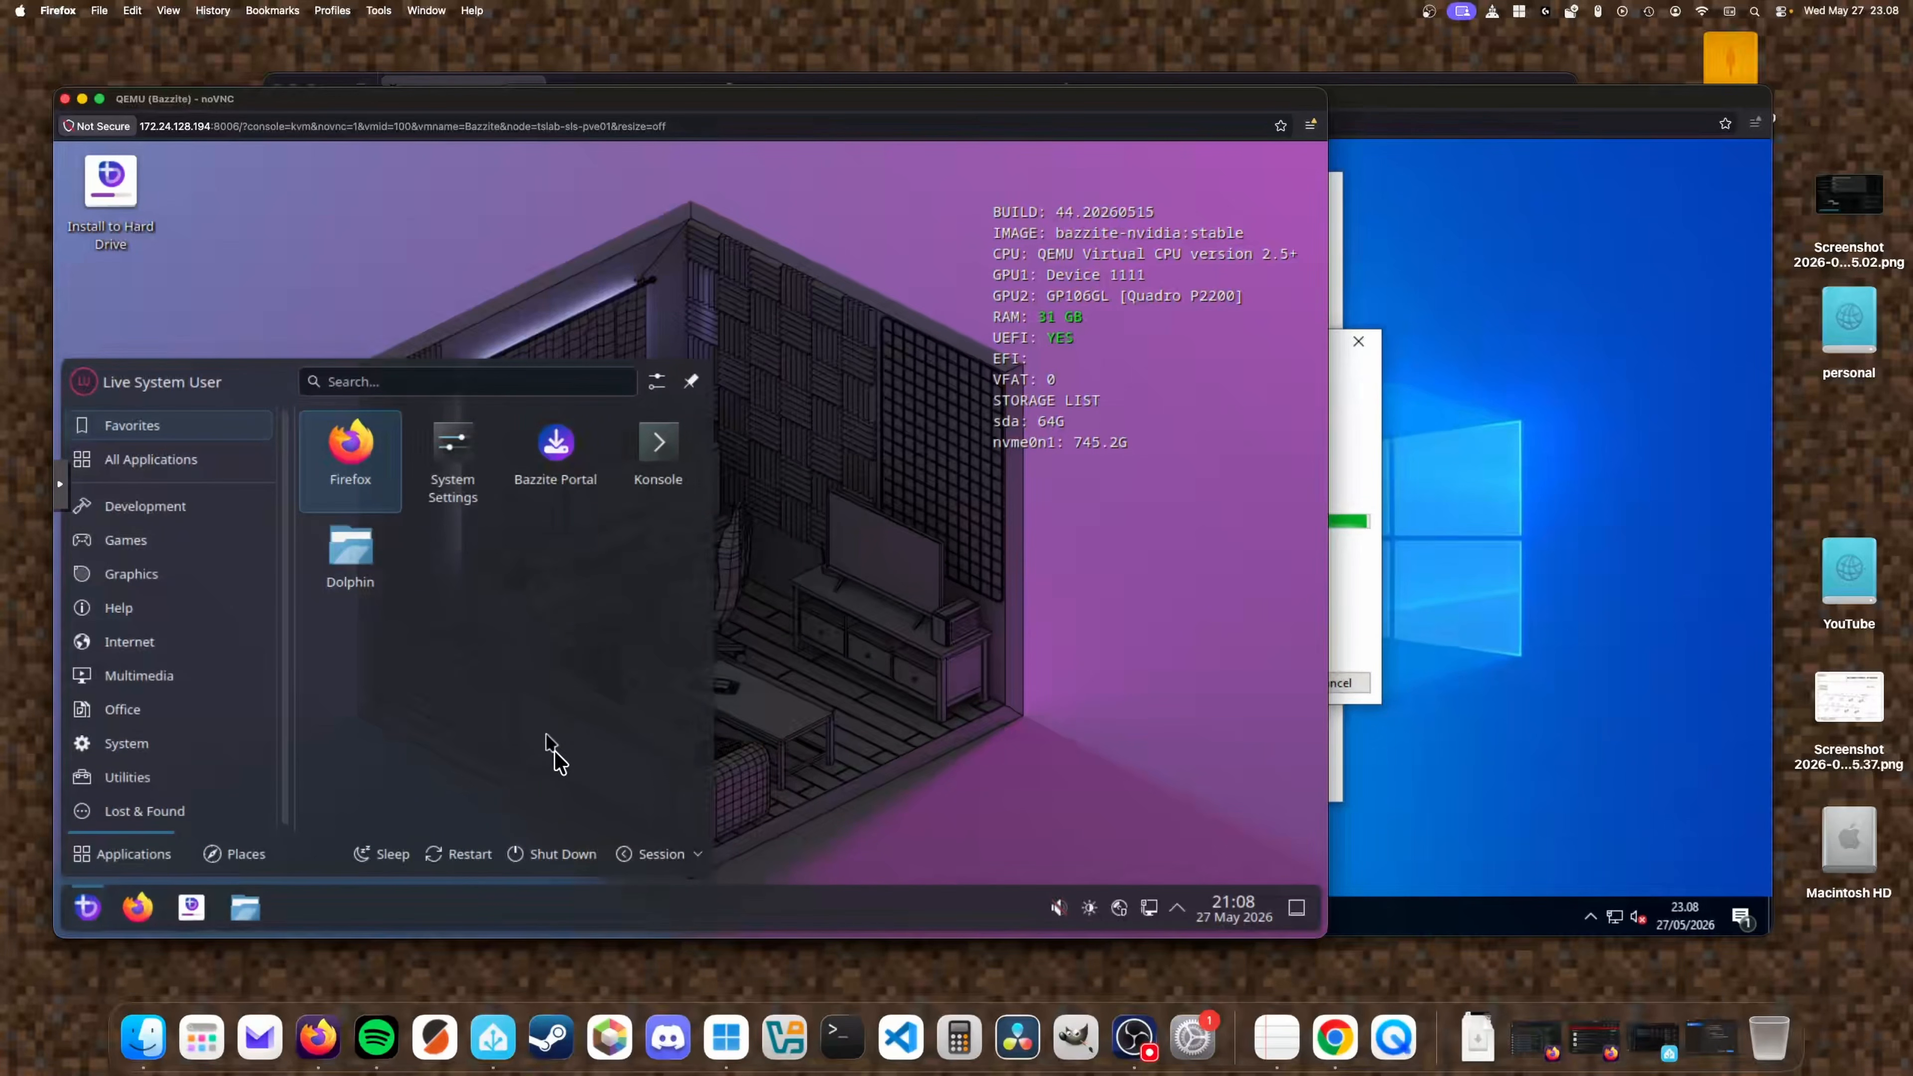
{"action": "key", "text": "ctrl+Up"}
{"action": "left_click", "coordinate": [514, 362]}
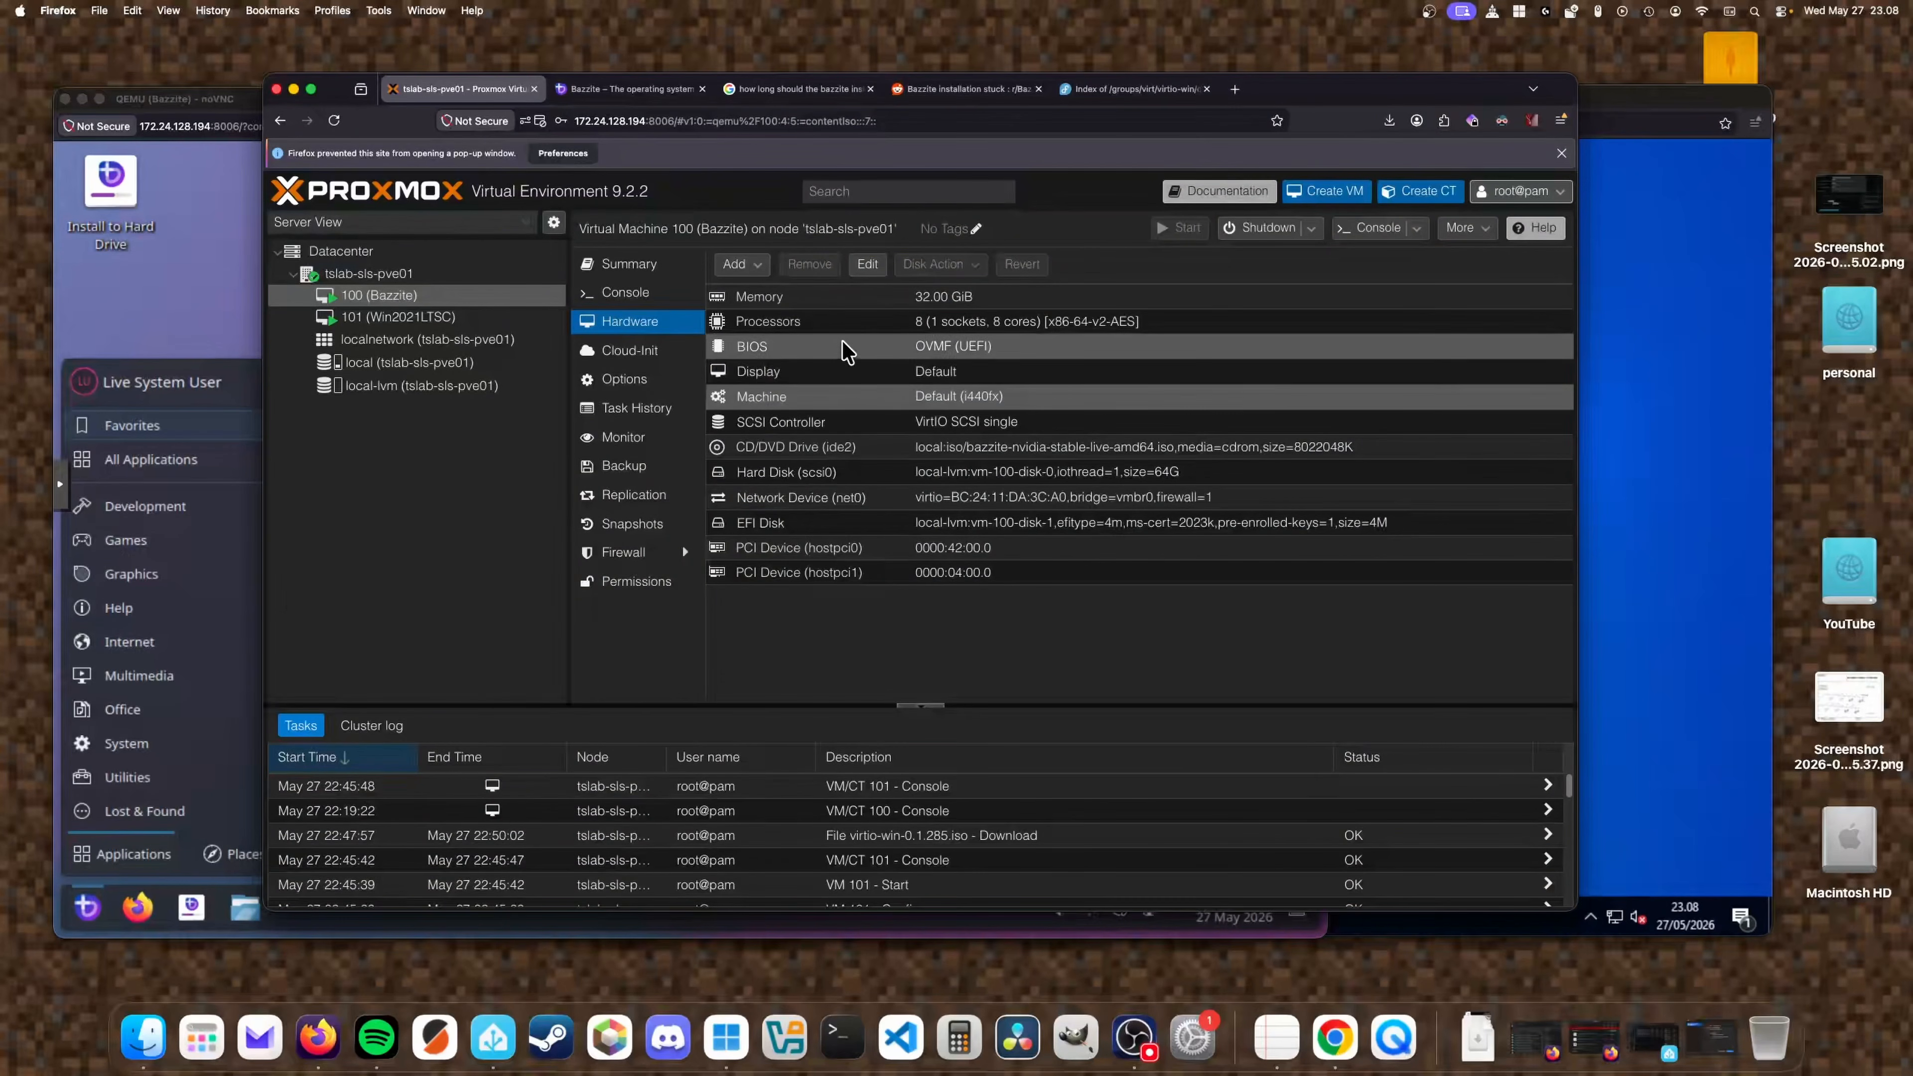
Set the CD/DVD drive to 'Do not use any media' and try restarting the live system.
{"action": "double_click", "coordinate": [846, 461]}
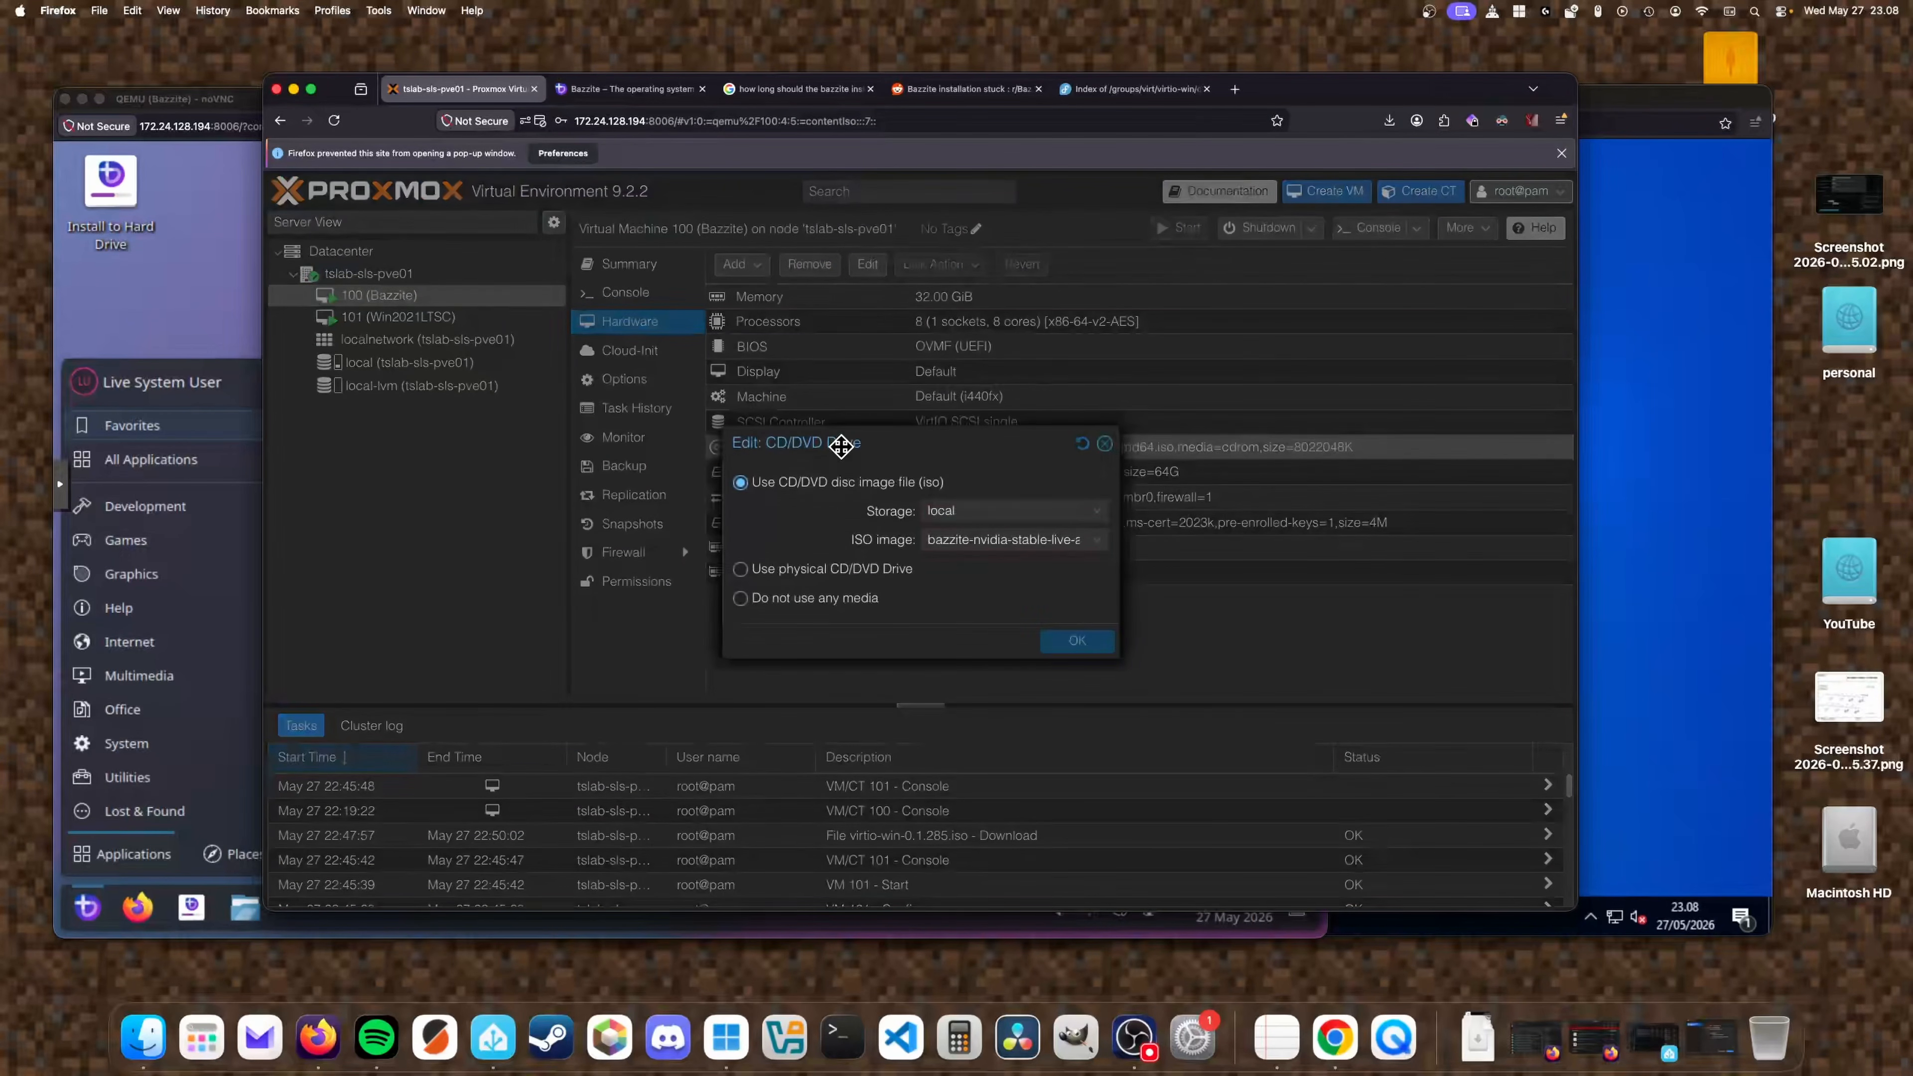
{"action": "left_click", "coordinate": [851, 602]}
{"action": "left_click", "coordinate": [1085, 641]}
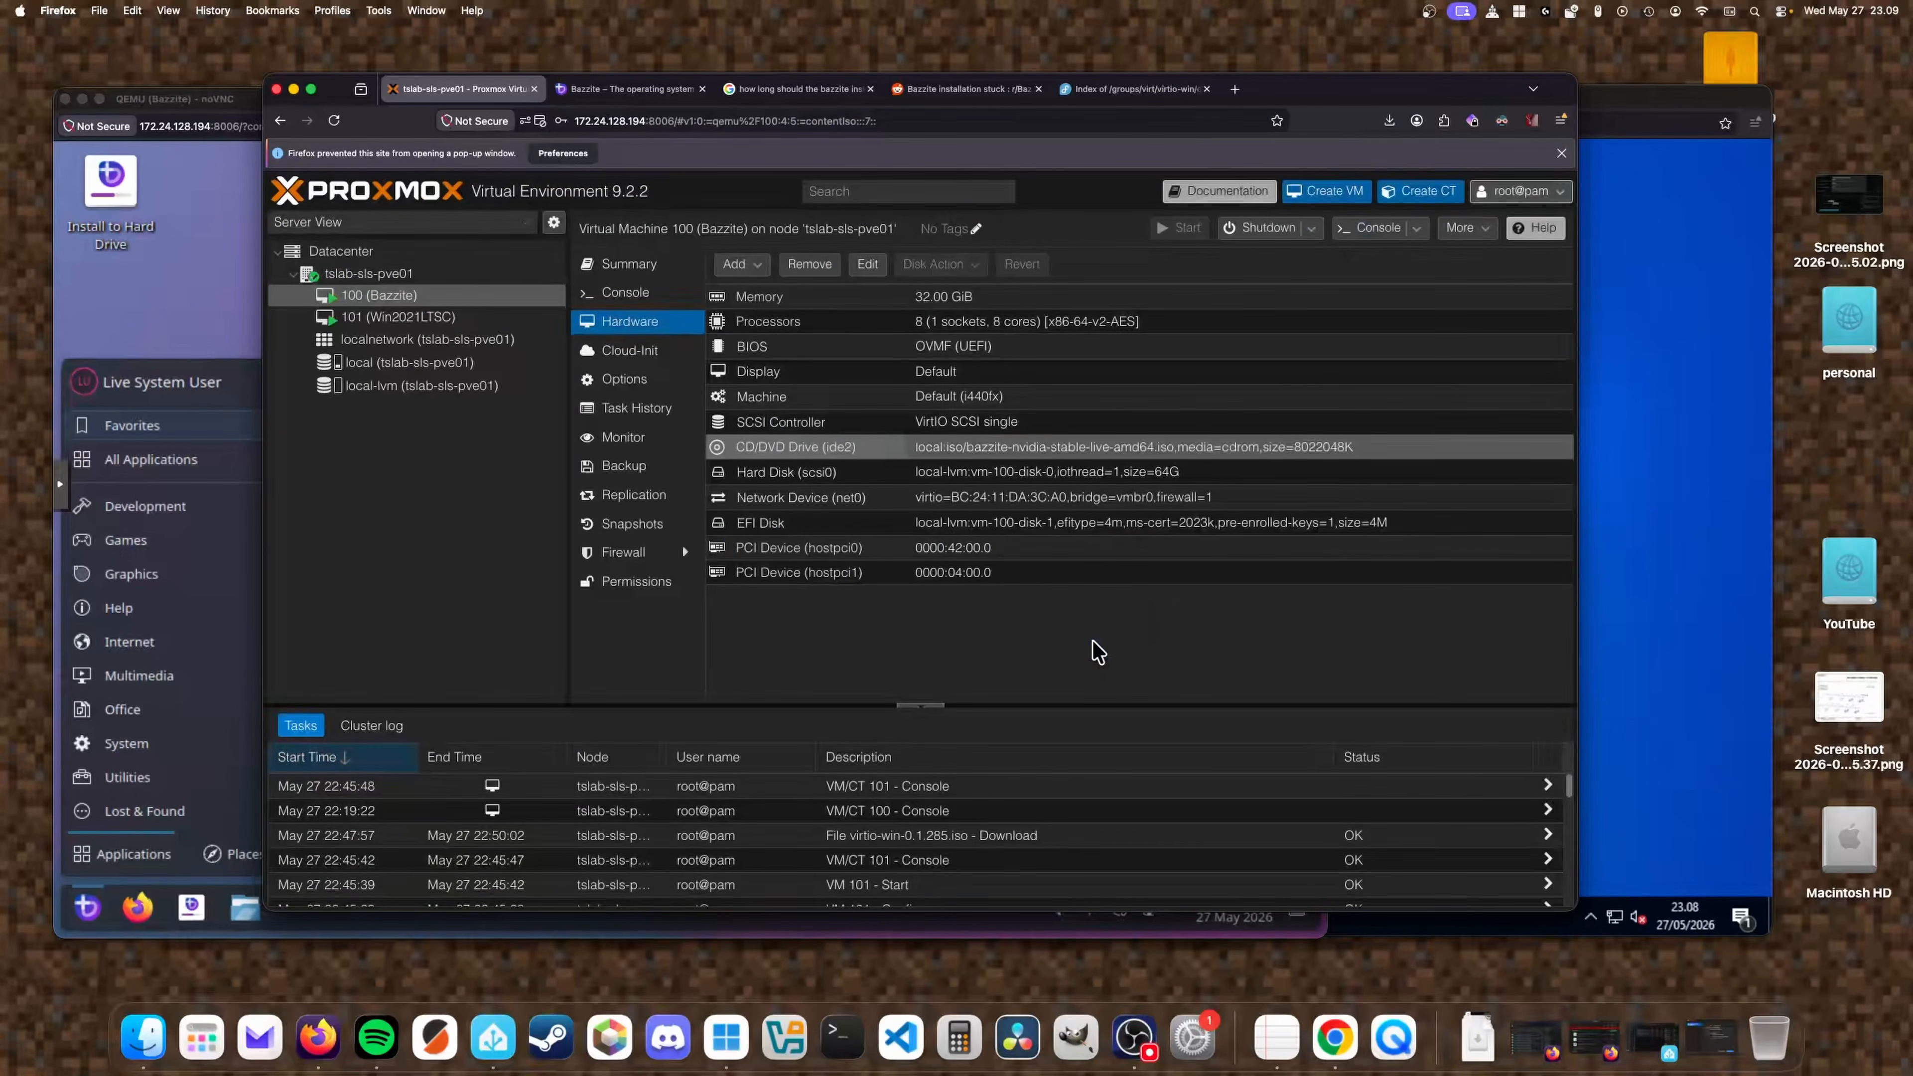
{"action": "left_click", "coordinate": [112, 332]}
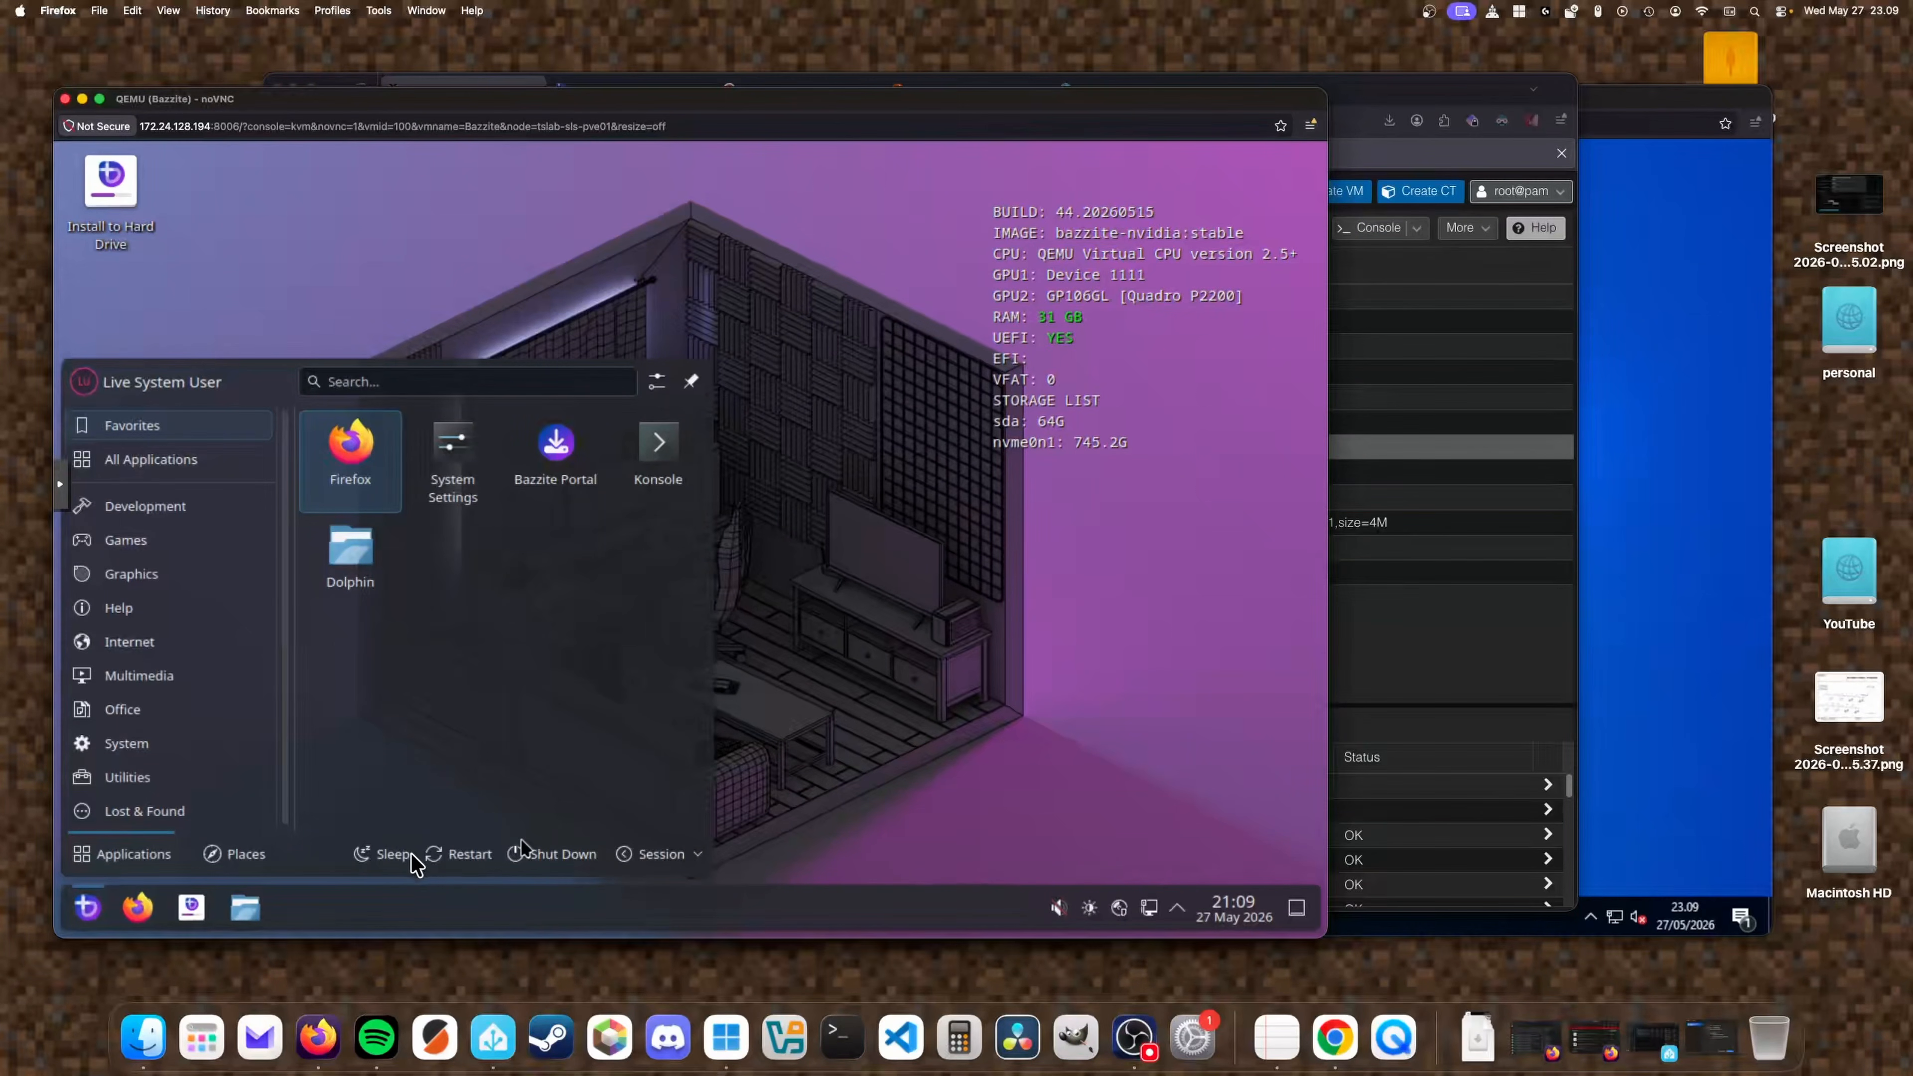
{"action": "left_click", "coordinate": [462, 858]}
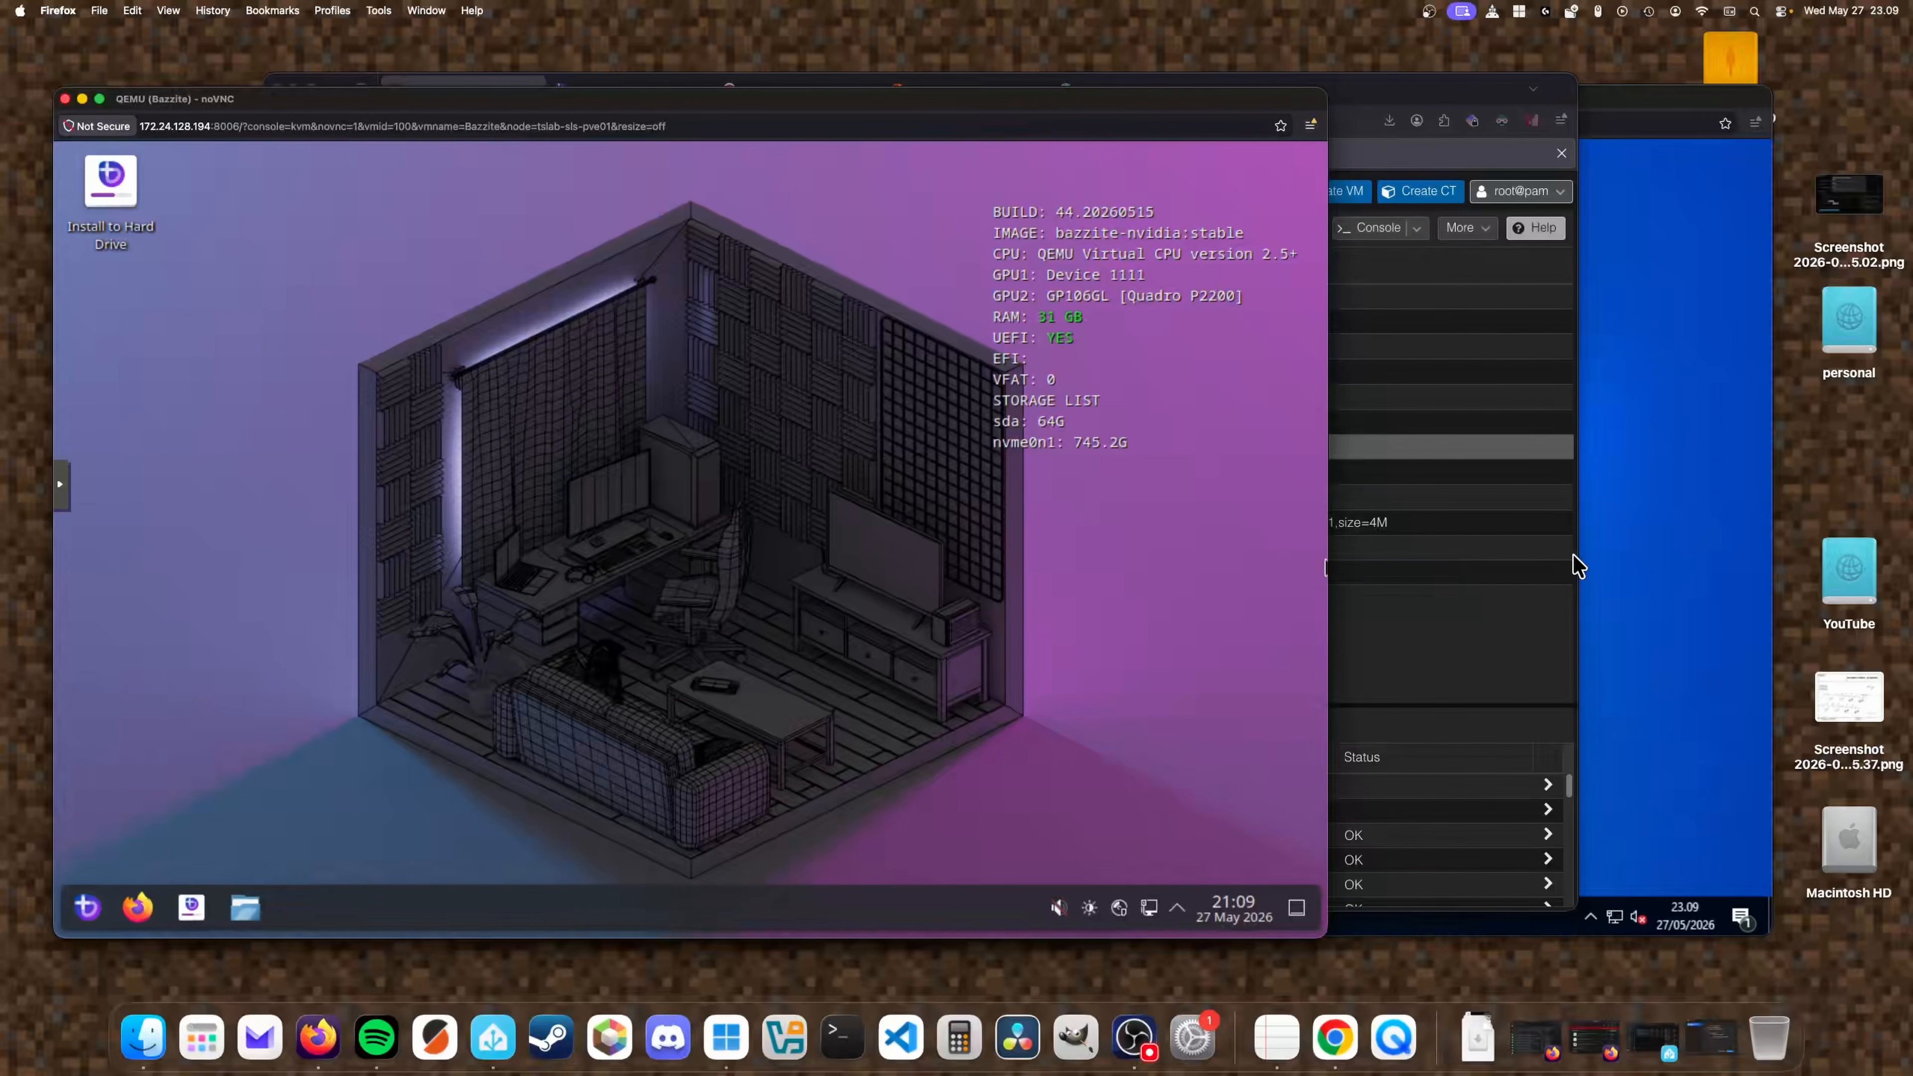
Close the finished Virtio-win guest tools setup in the Windows VM and start a Windows update check.
{"action": "left_click", "coordinate": [1612, 556]}
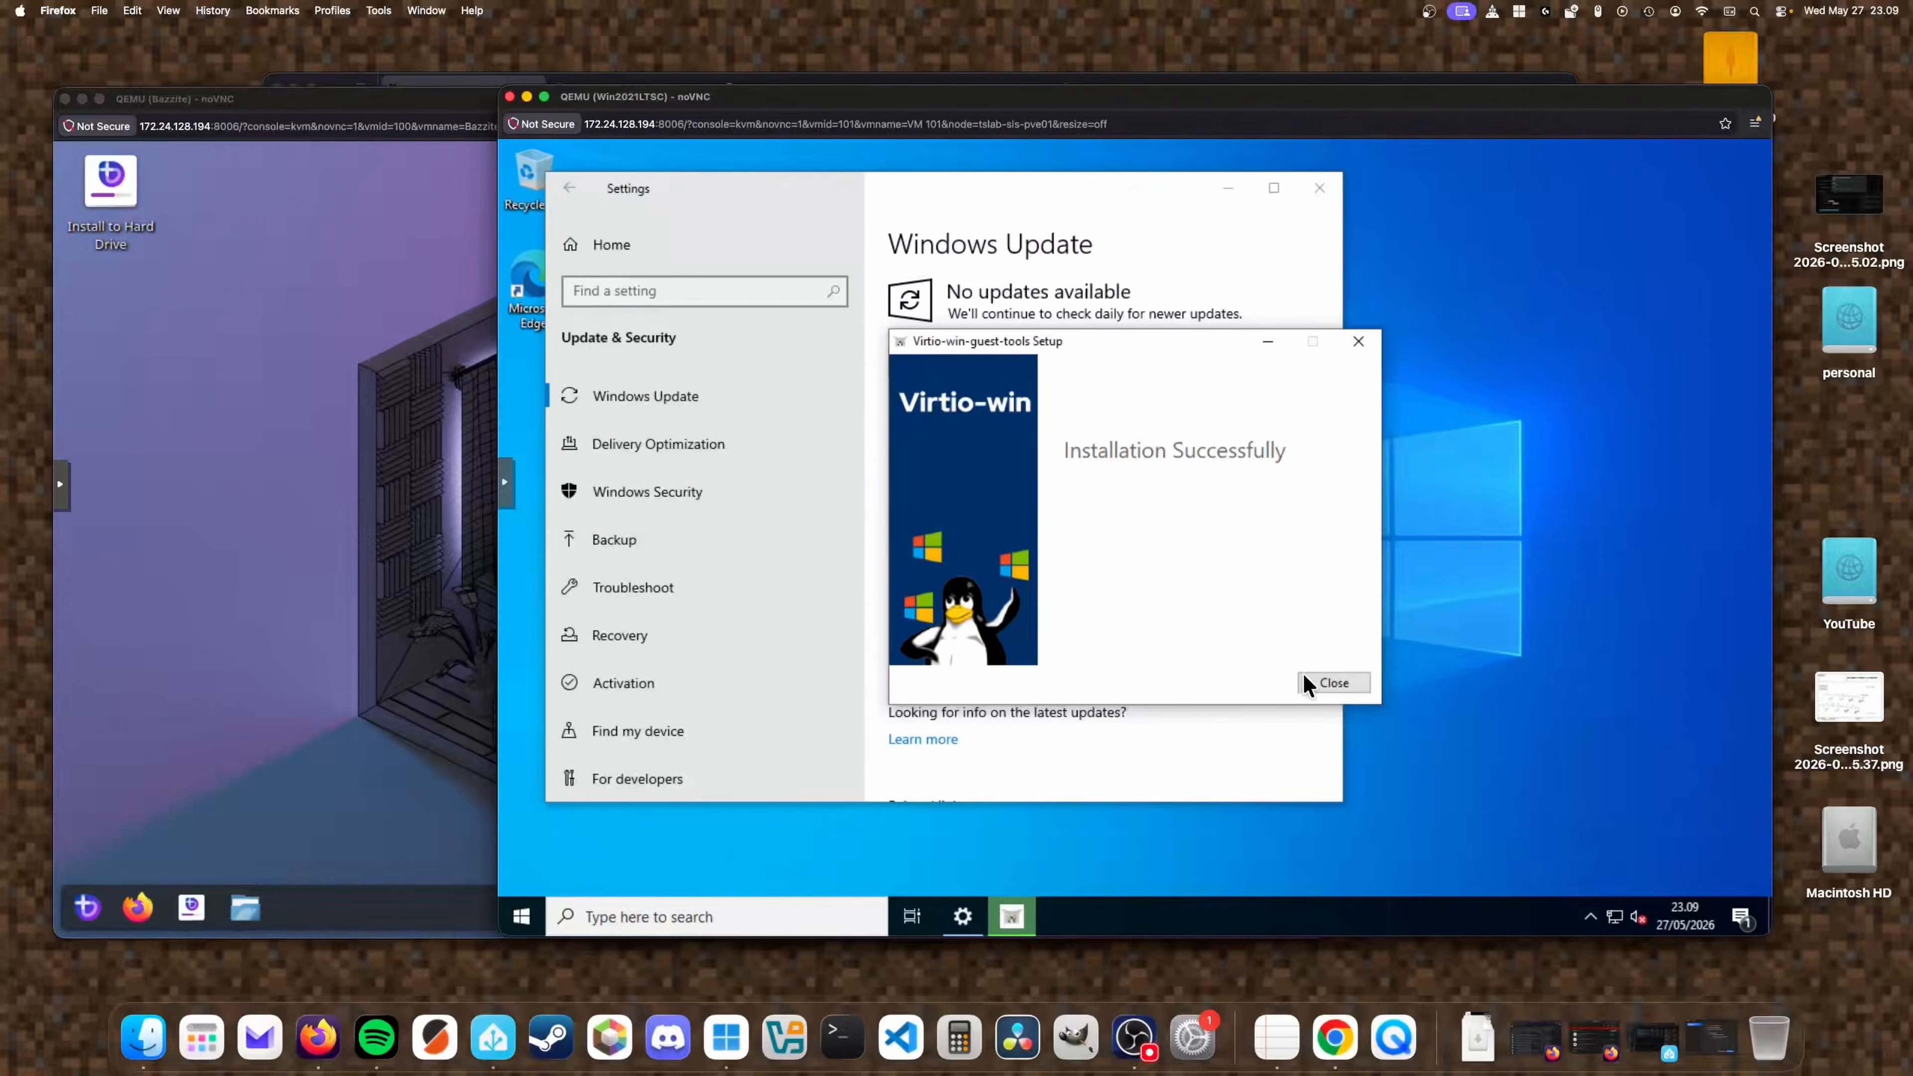
{"action": "left_click", "coordinate": [1330, 682]}
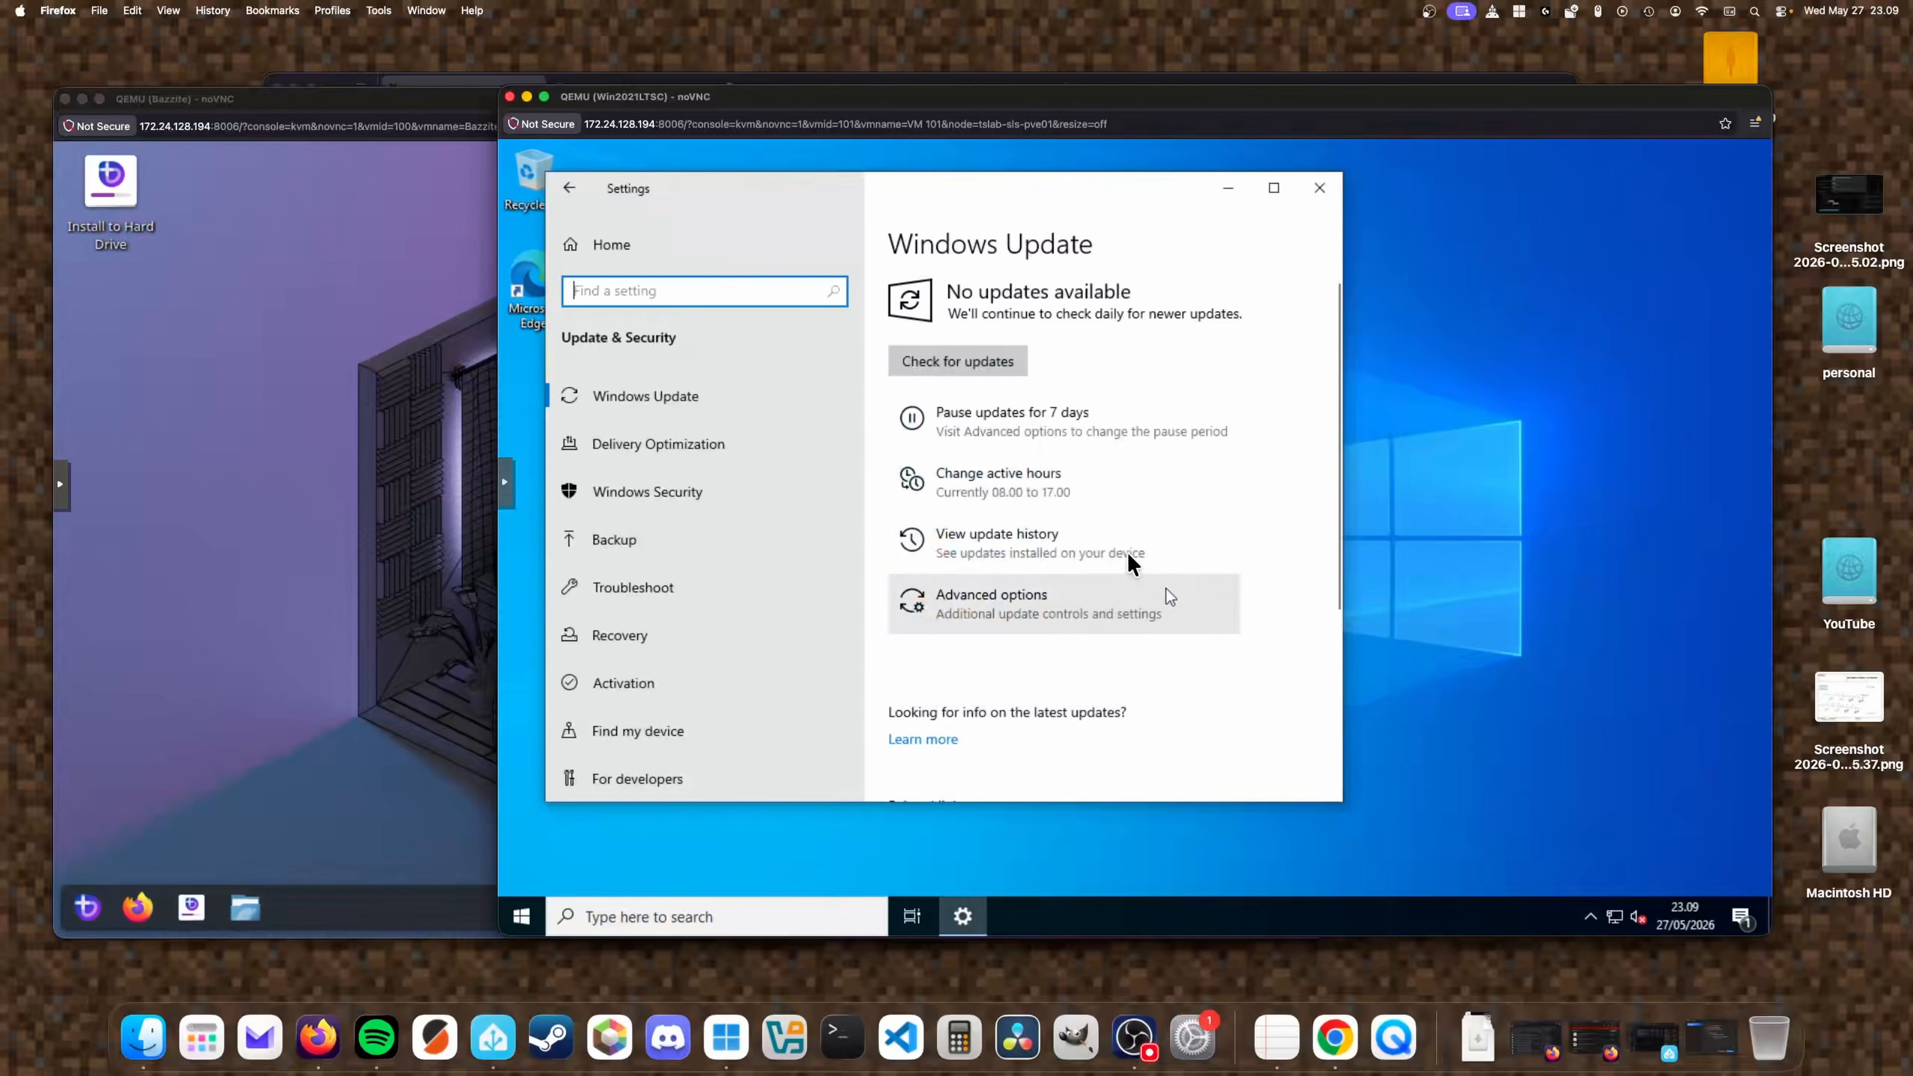
{"action": "left_click", "coordinate": [995, 372]}
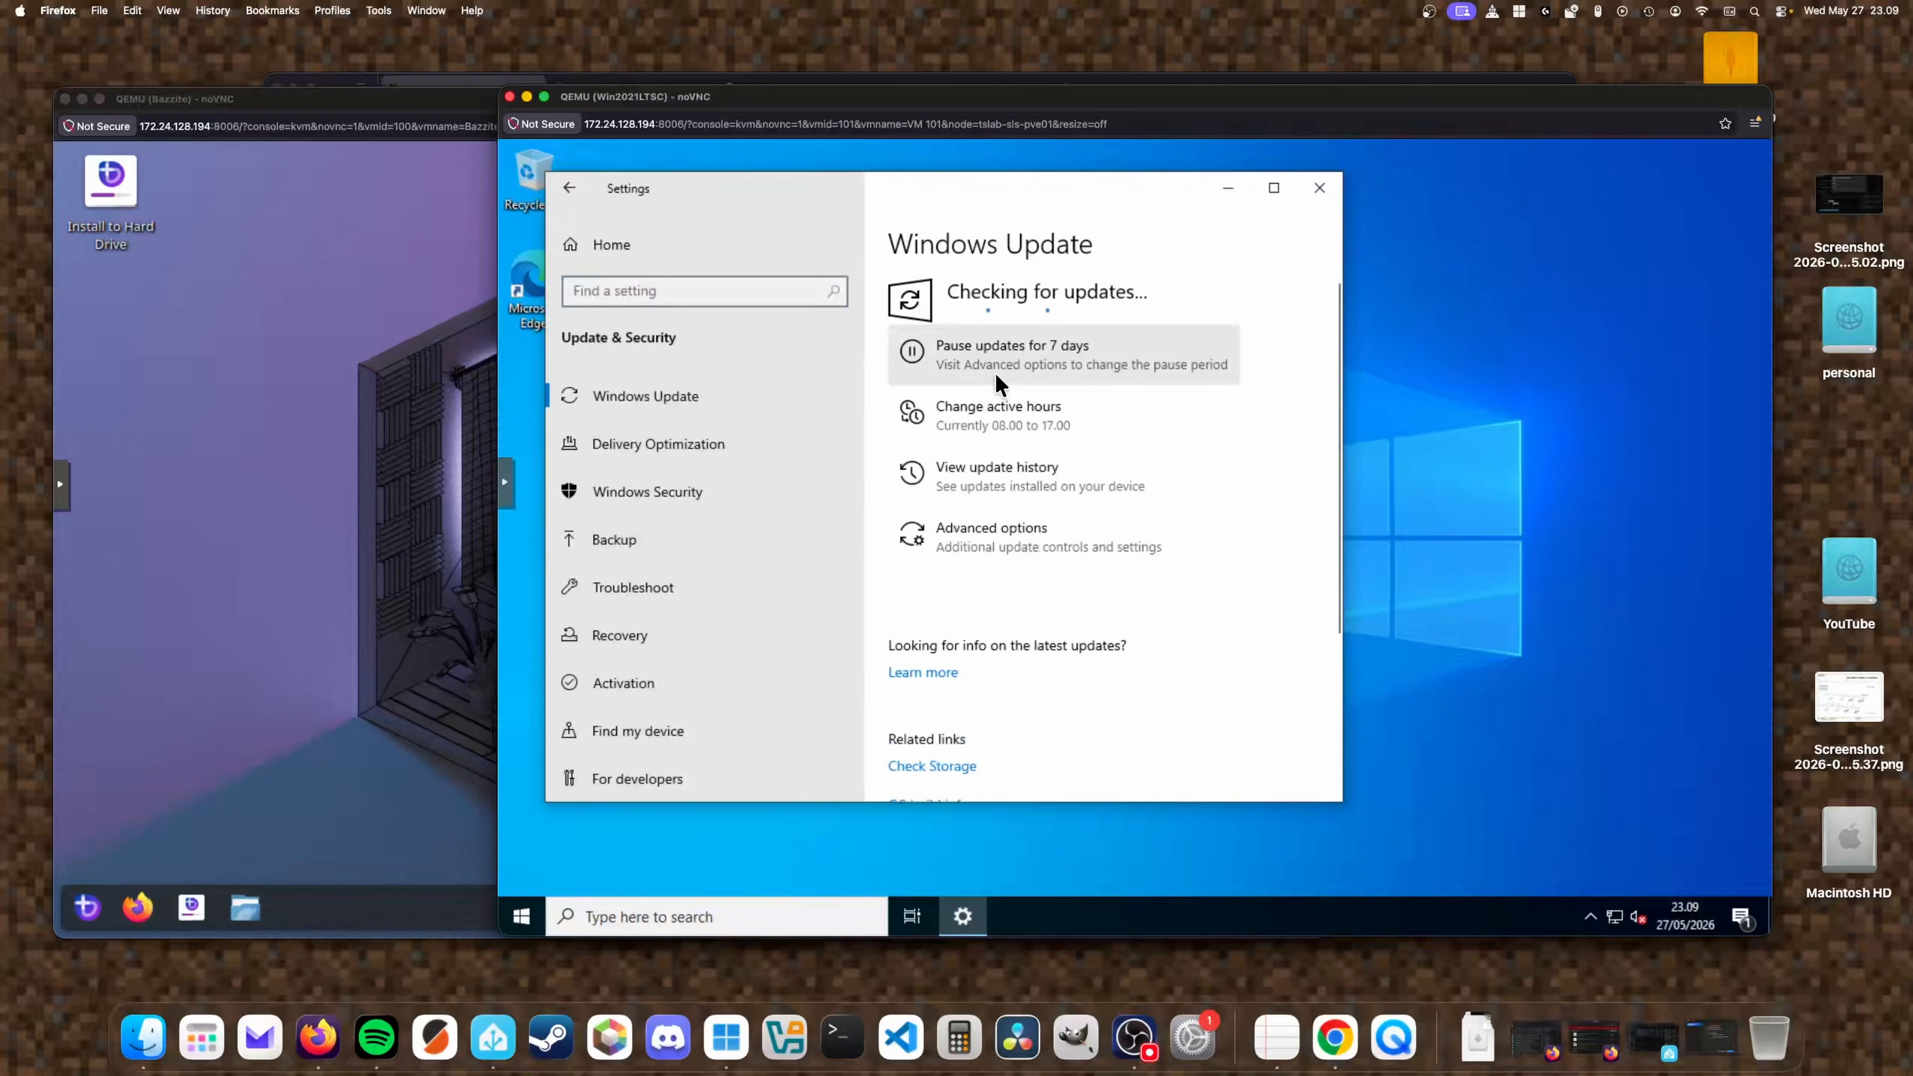
Close the Win2021LTSC console, confirm 'Forlad side', and move the Bazzite console to the right.
{"action": "left_click", "coordinate": [510, 98]}
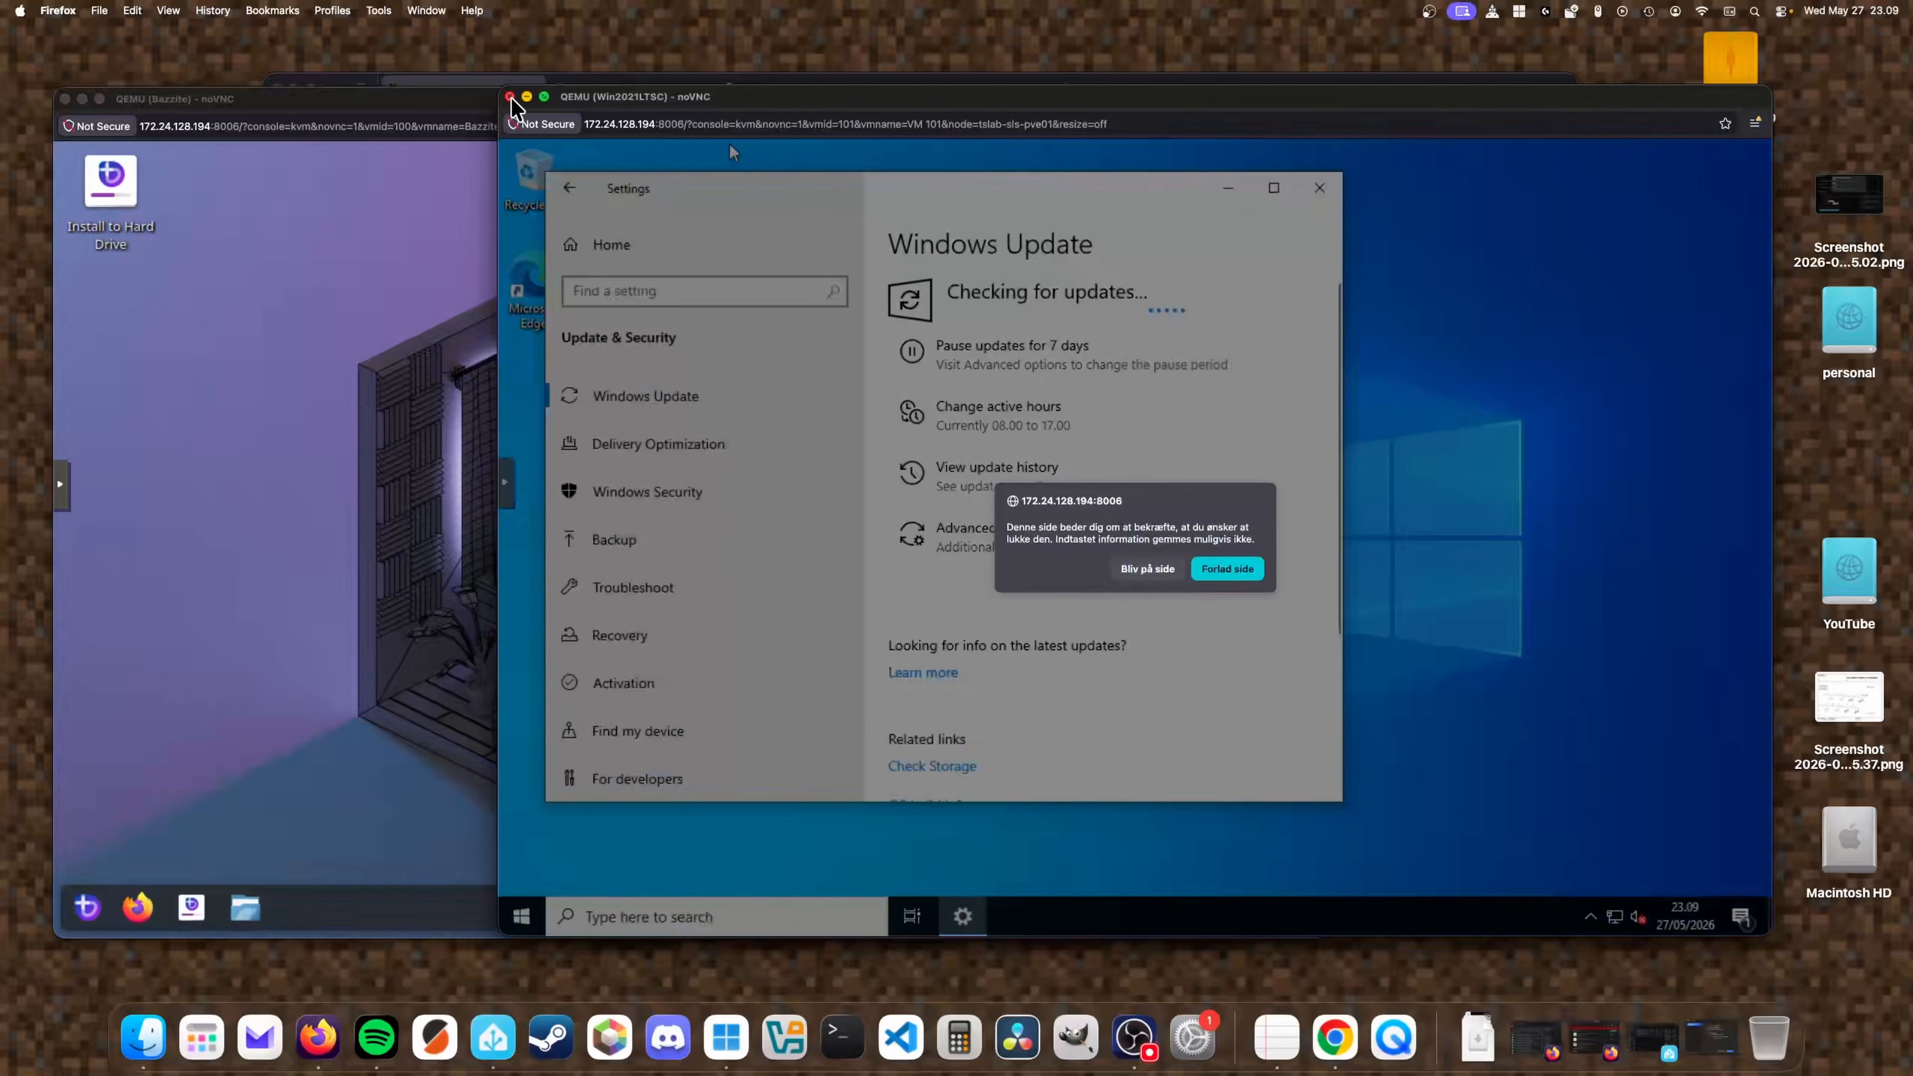
{"action": "left_click", "coordinate": [1240, 576]}
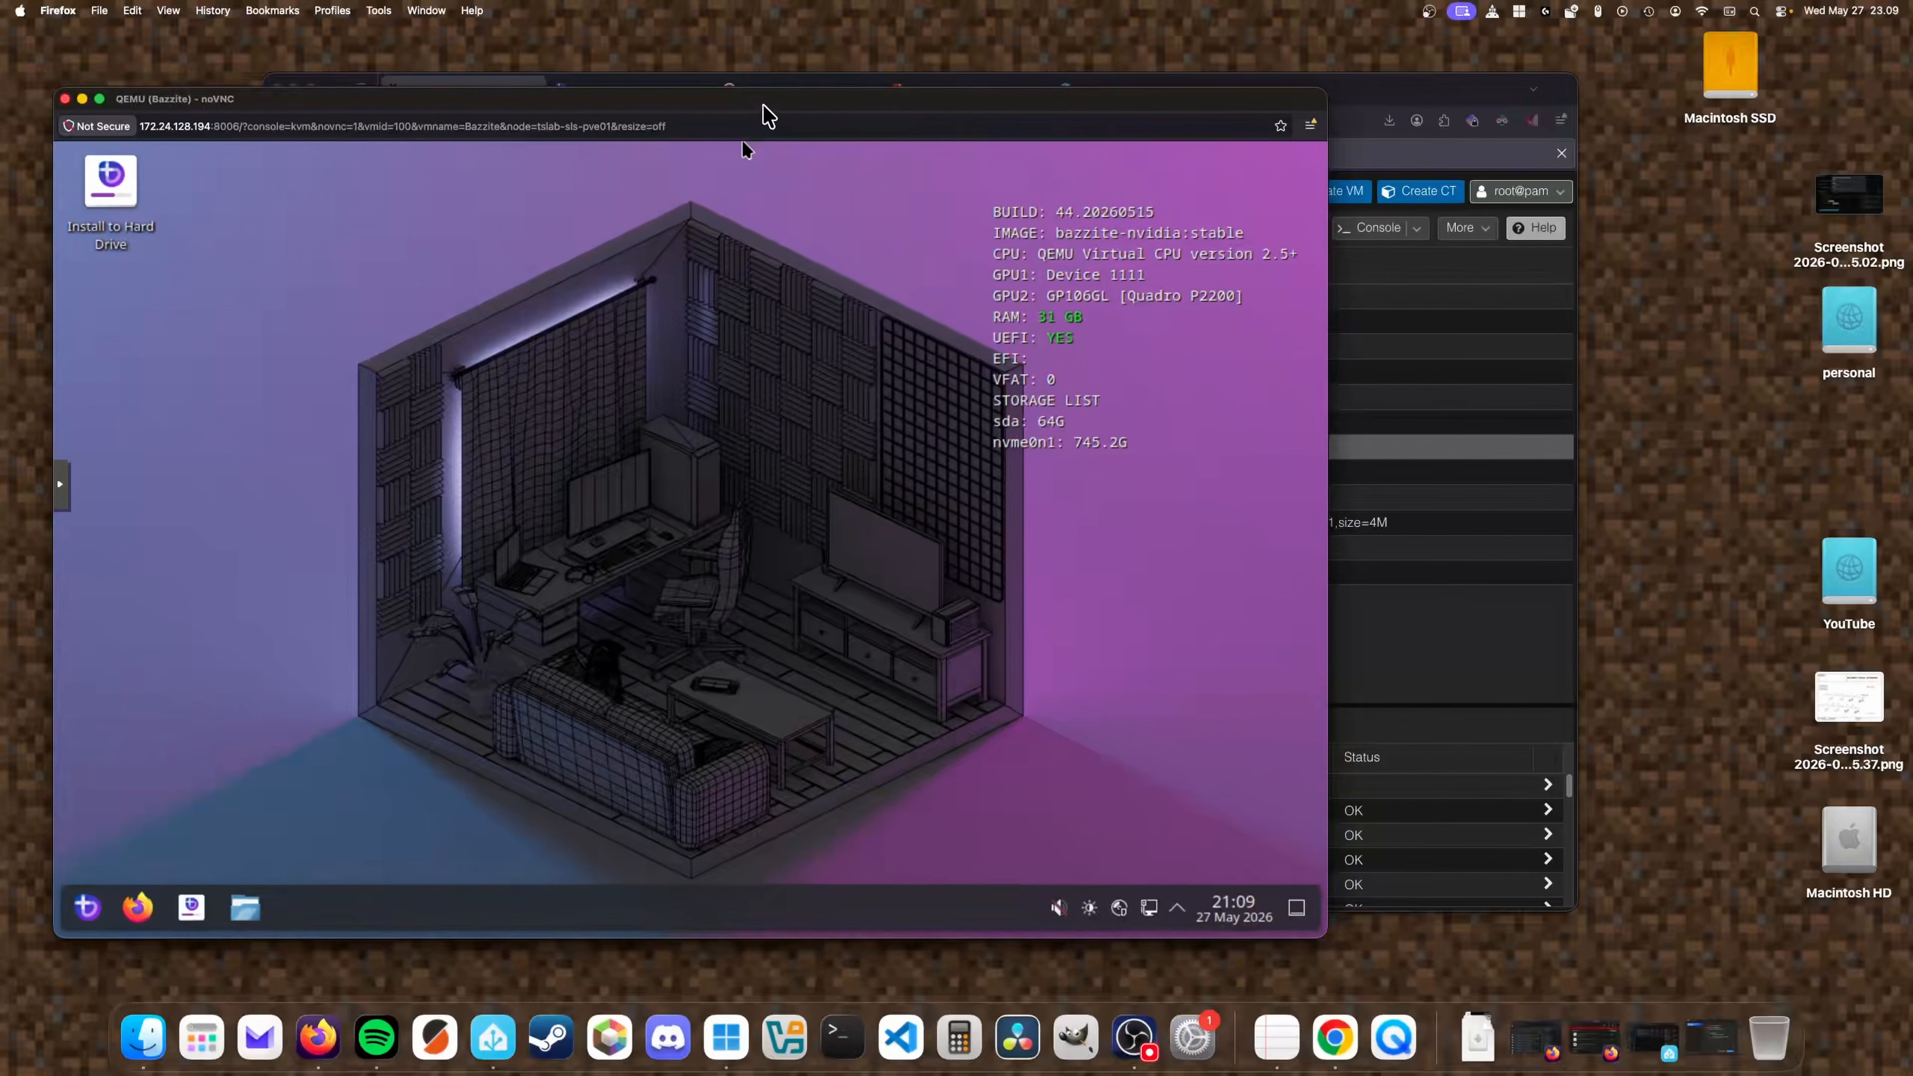
{"action": "left_click_drag", "start_coordinate": [755, 115], "coordinate": [1038, 115]}
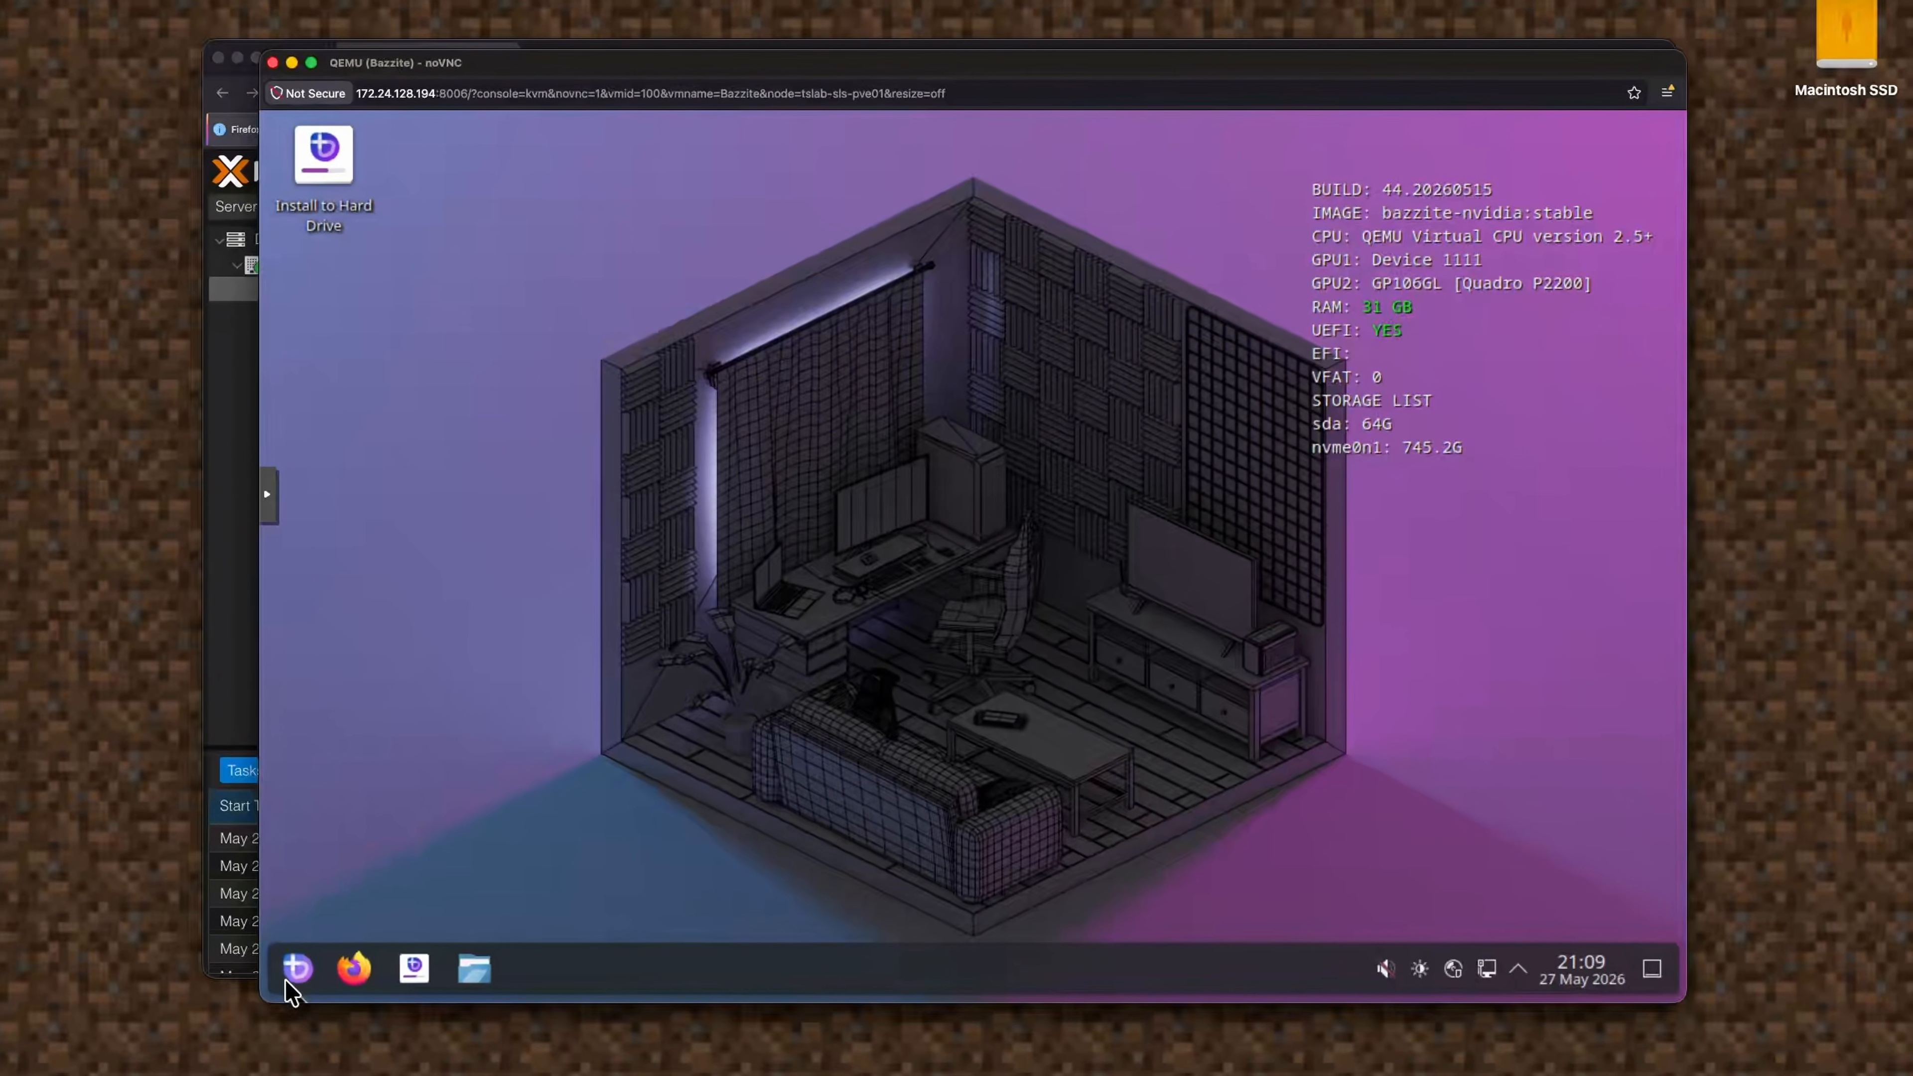
Hard-reset the Bazzite VM from the noVNC sidebar's power menu, then return to the Proxmox window.
{"action": "left_click", "coordinate": [314, 946]}
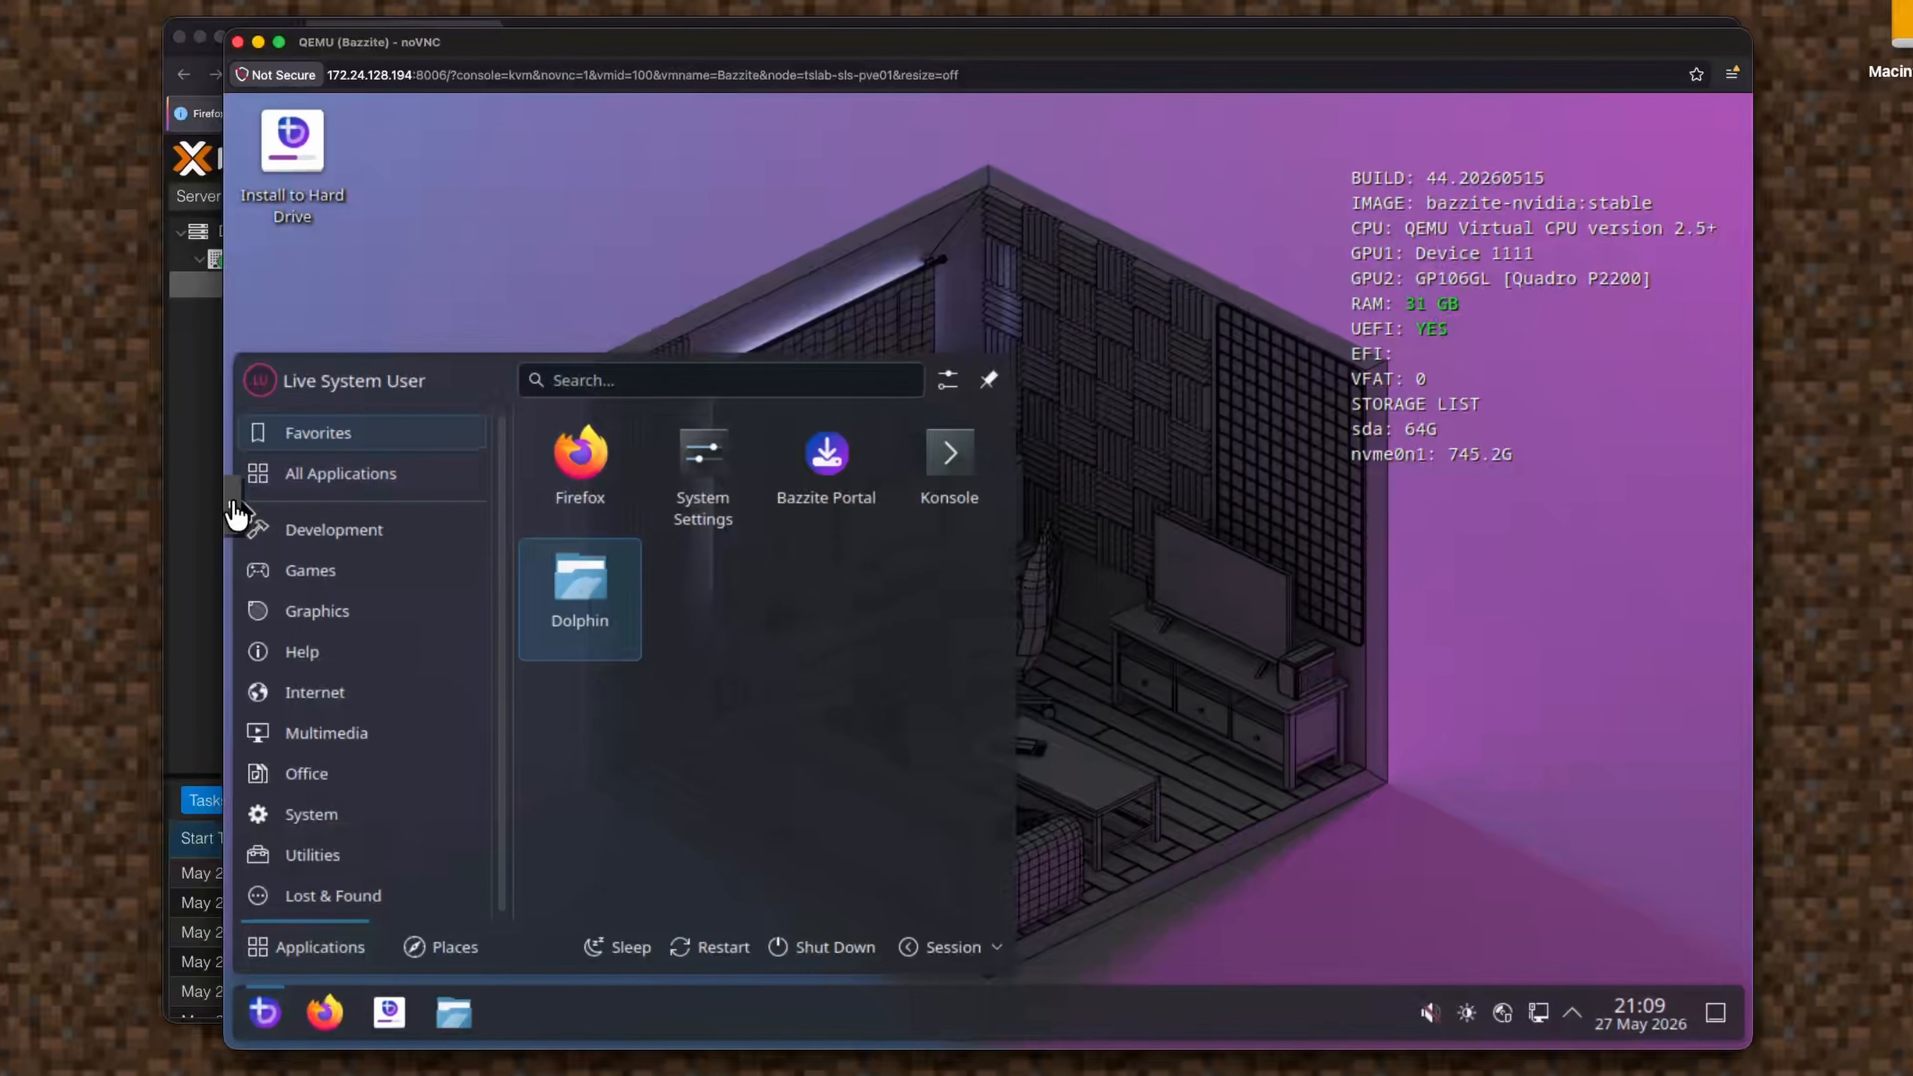
{"action": "left_click", "coordinate": [231, 504]}
{"action": "left_click", "coordinate": [255, 676]}
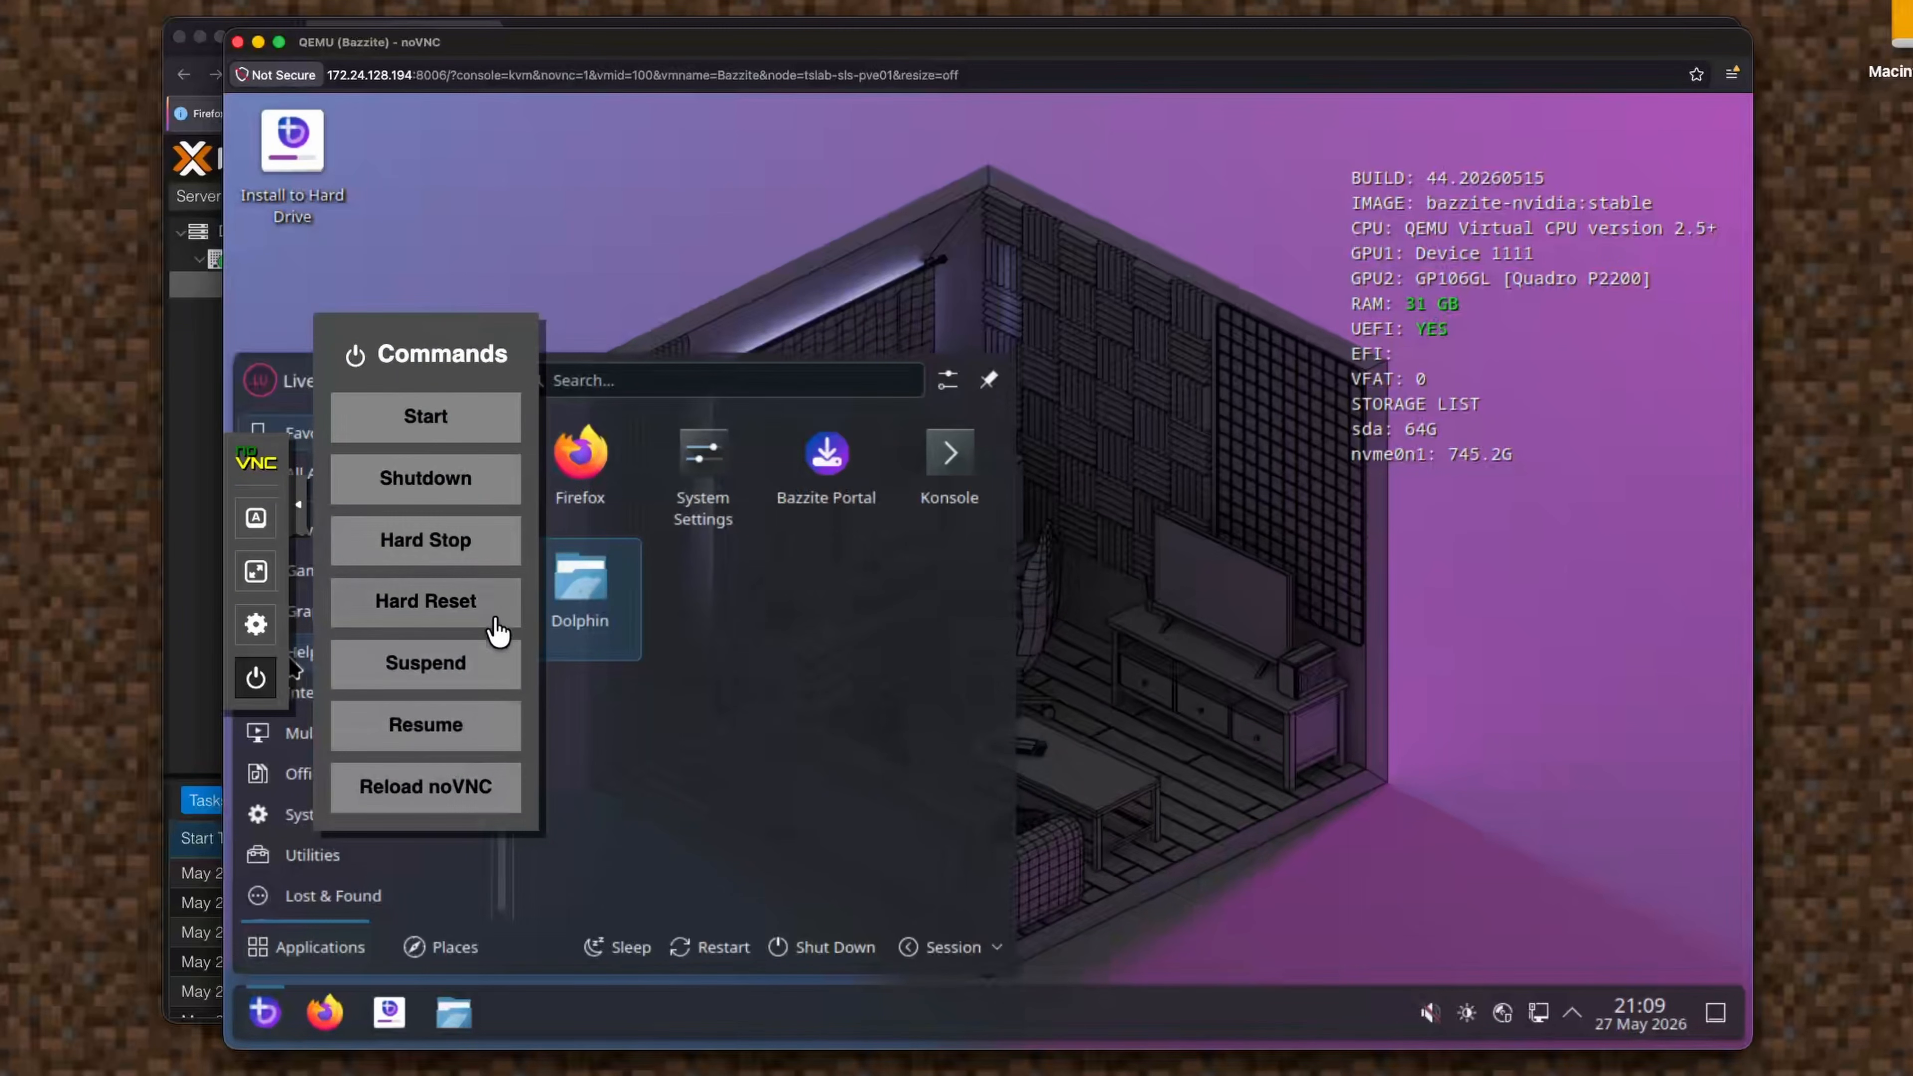
{"action": "left_click", "coordinate": [491, 606]}
{"action": "left_click", "coordinate": [1119, 600]}
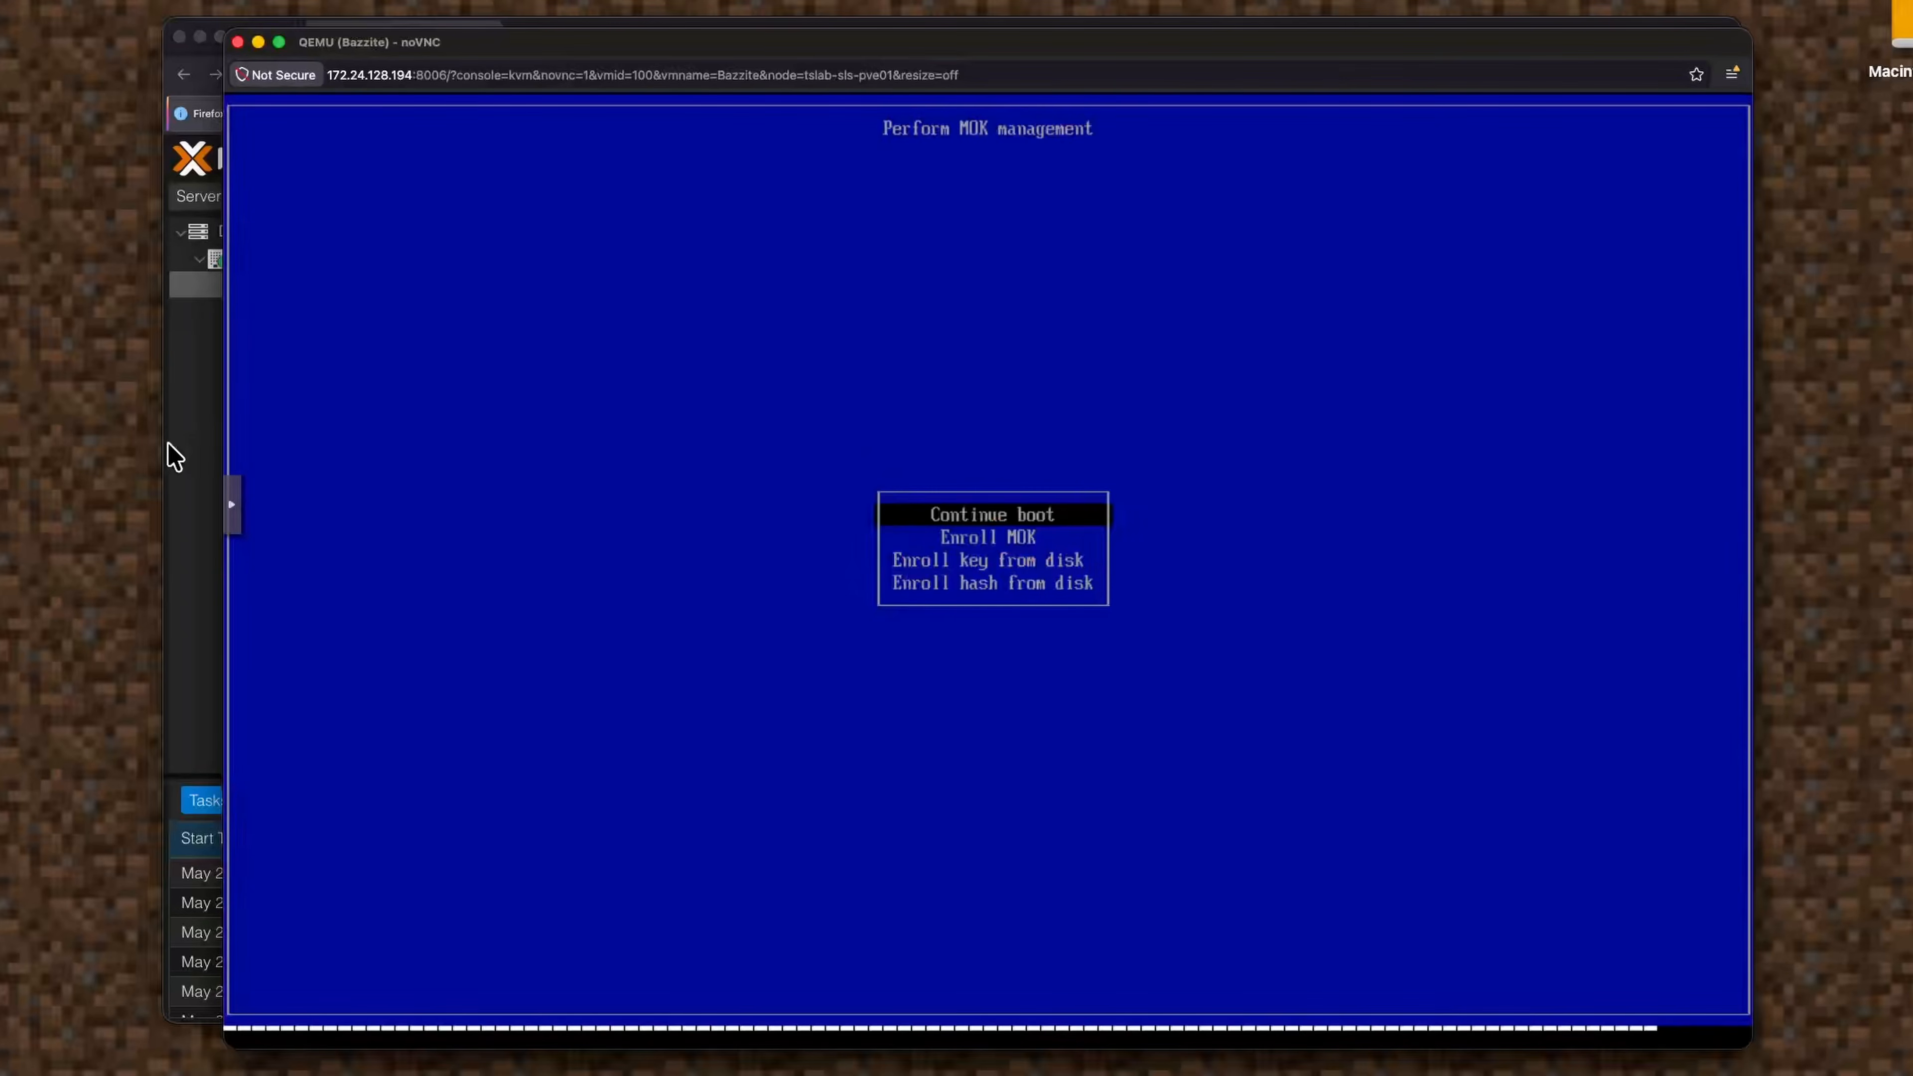
{"action": "left_click", "coordinate": [174, 458]}
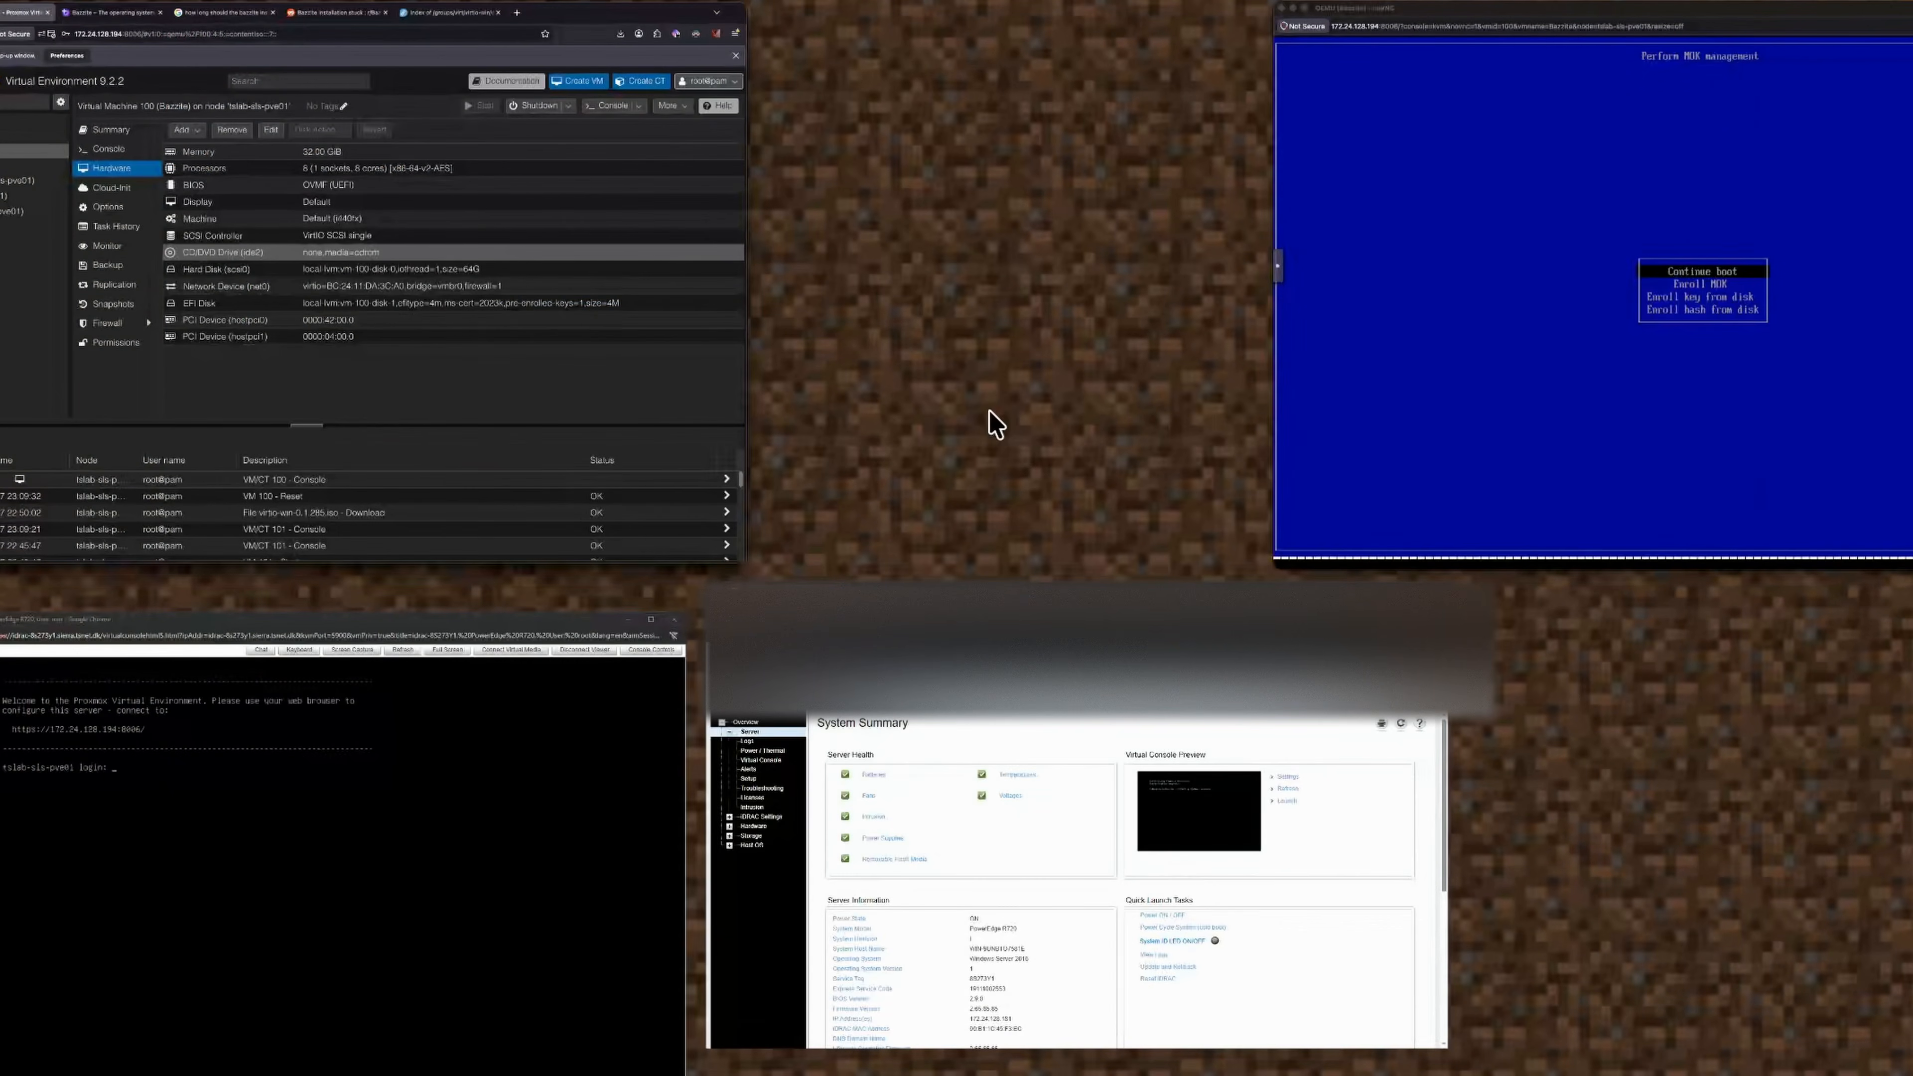
Start enrolling a key from disk and browse the EFI partition's folders toward shimx64.efi.
{"action": "left_click", "coordinate": [1417, 341]}
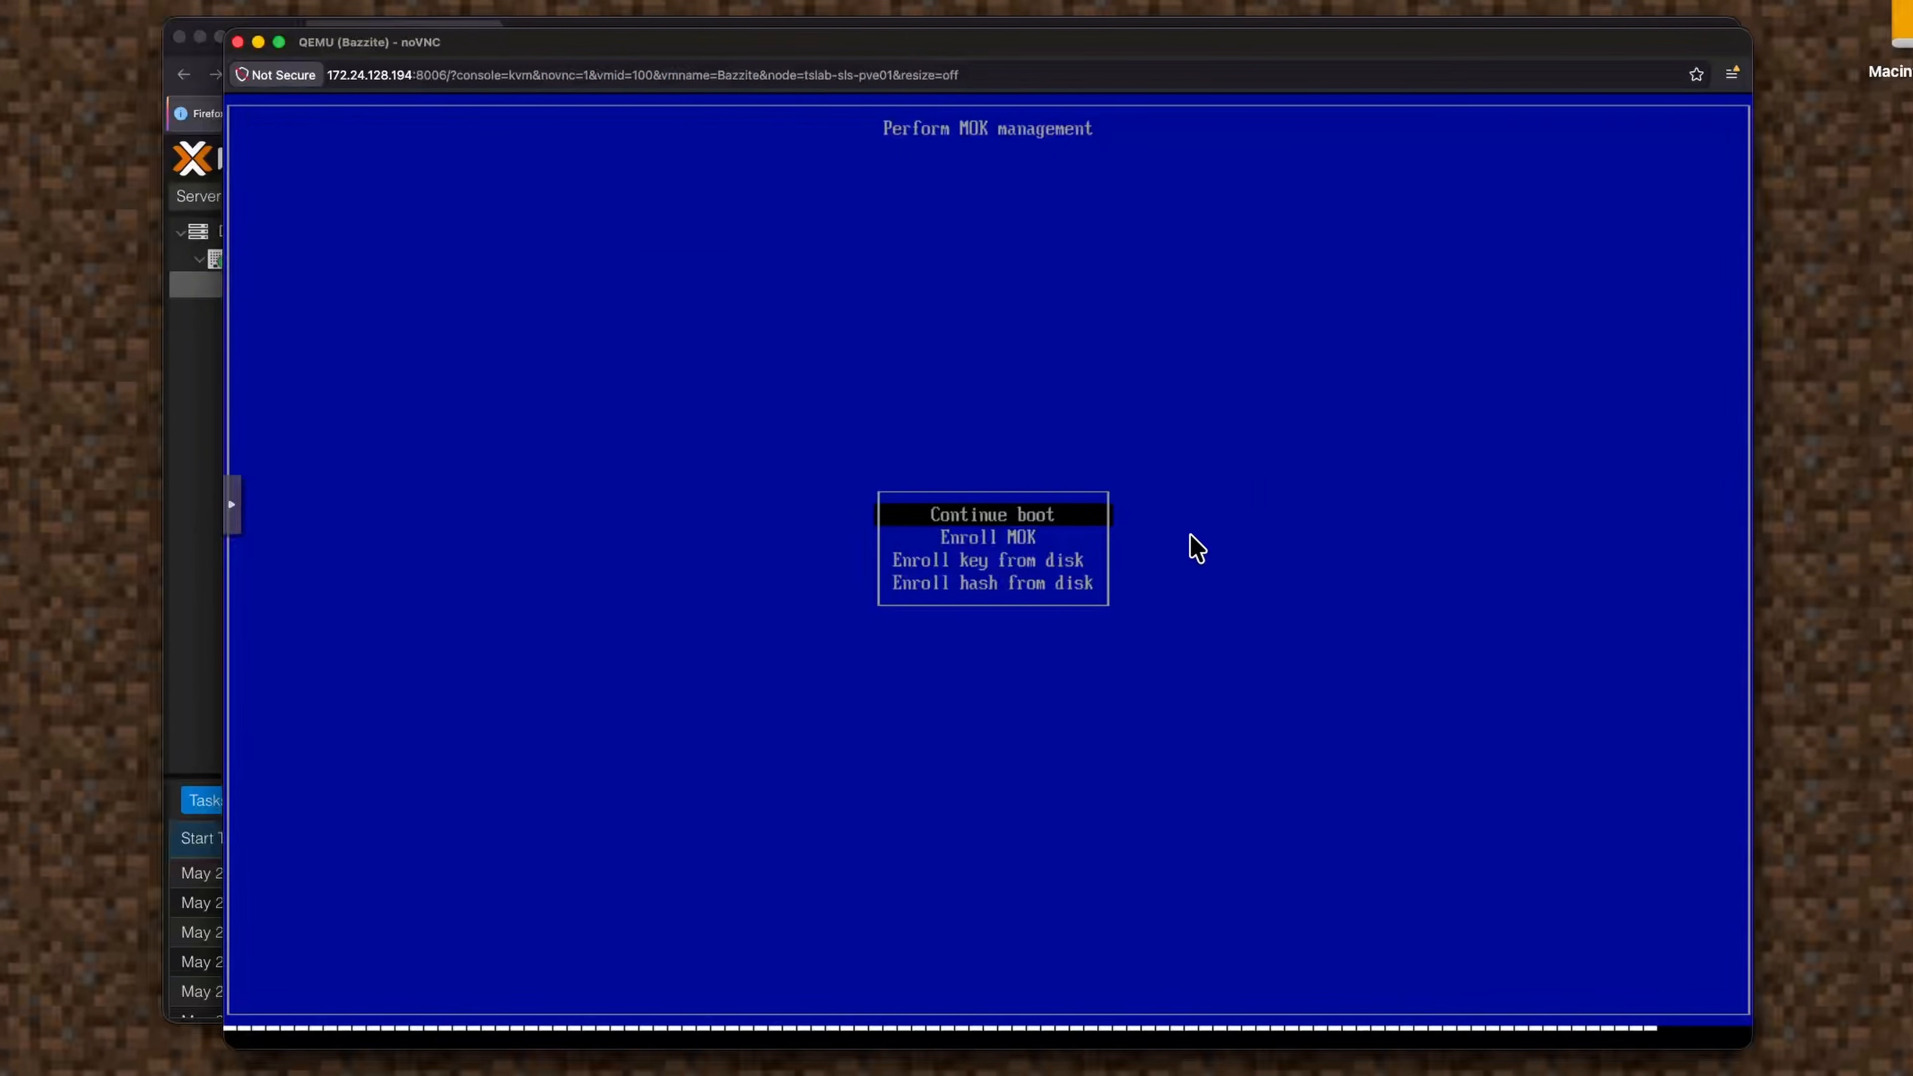
{"action": "key", "text": "Down"}
{"action": "key", "text": "Down"}
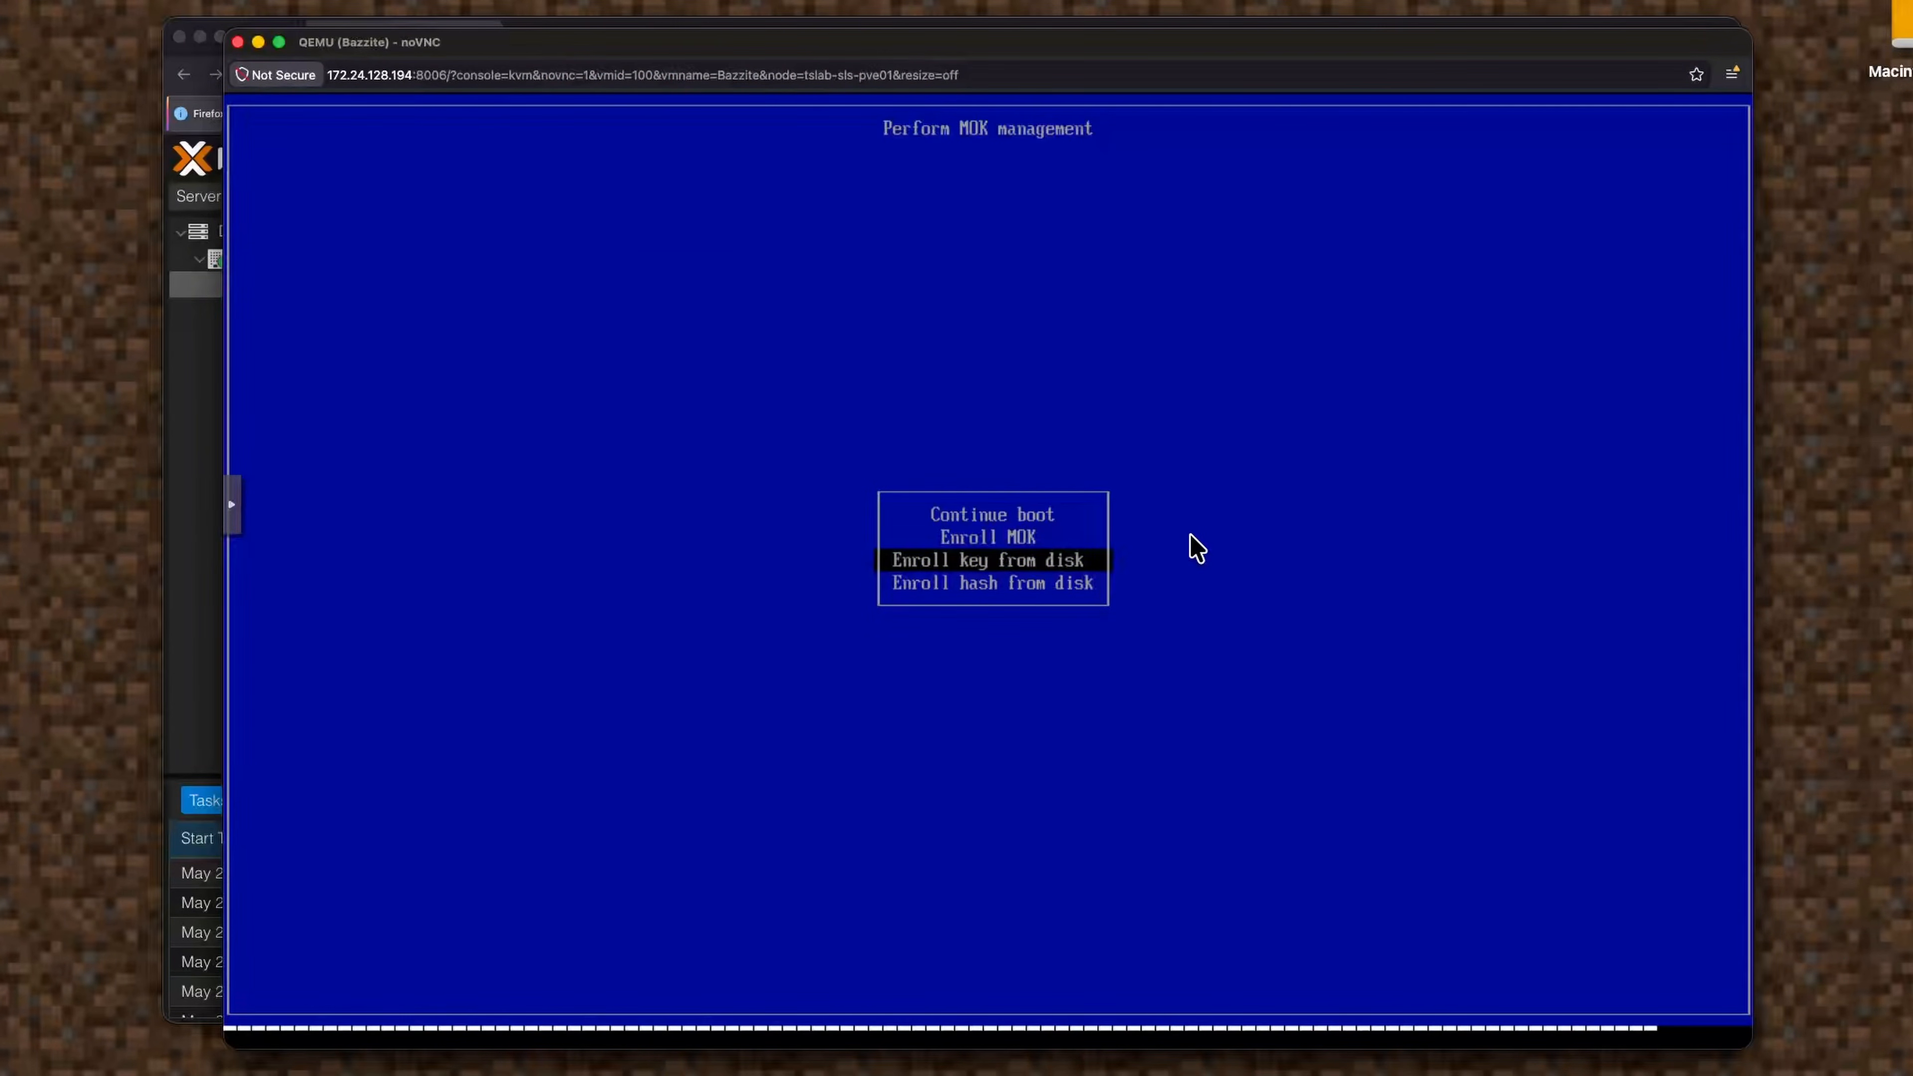
{"action": "key", "text": "Return"}
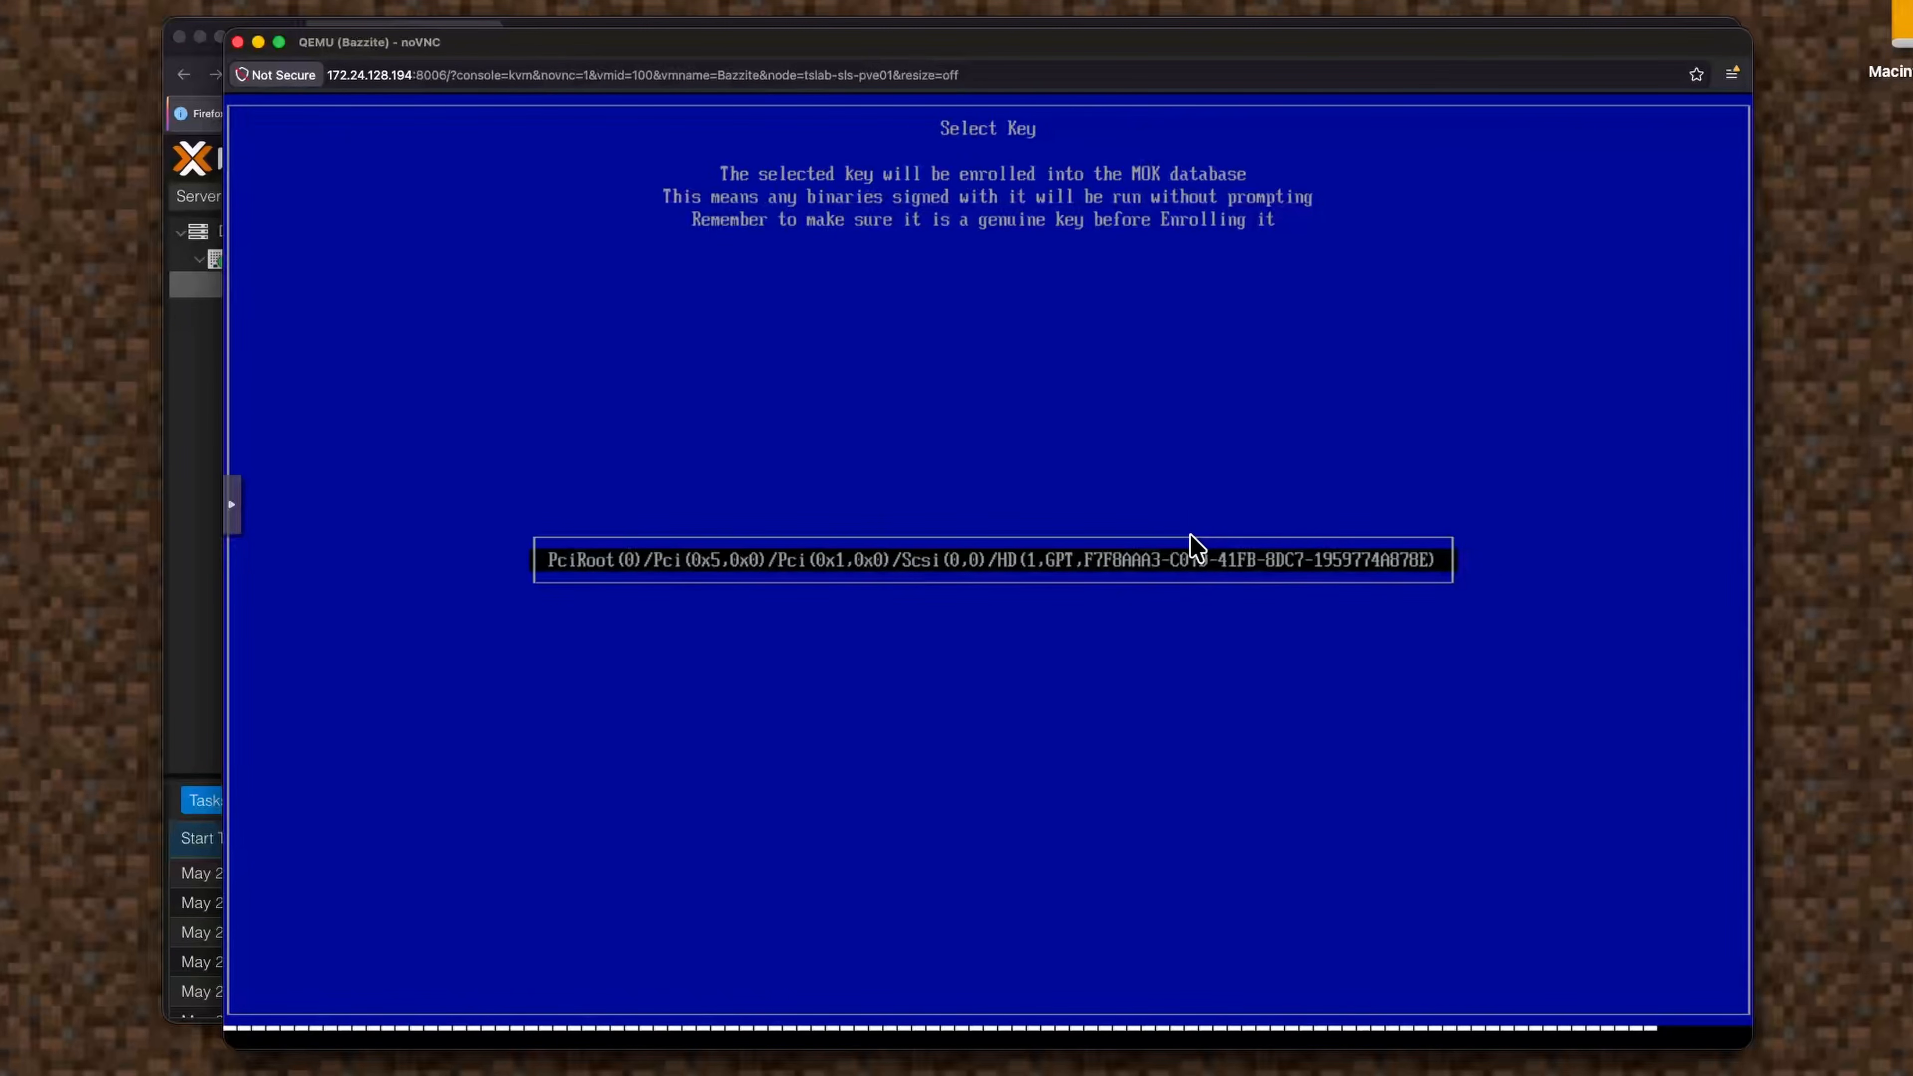
{"action": "key", "text": "Return"}
{"action": "key", "text": "Return"}
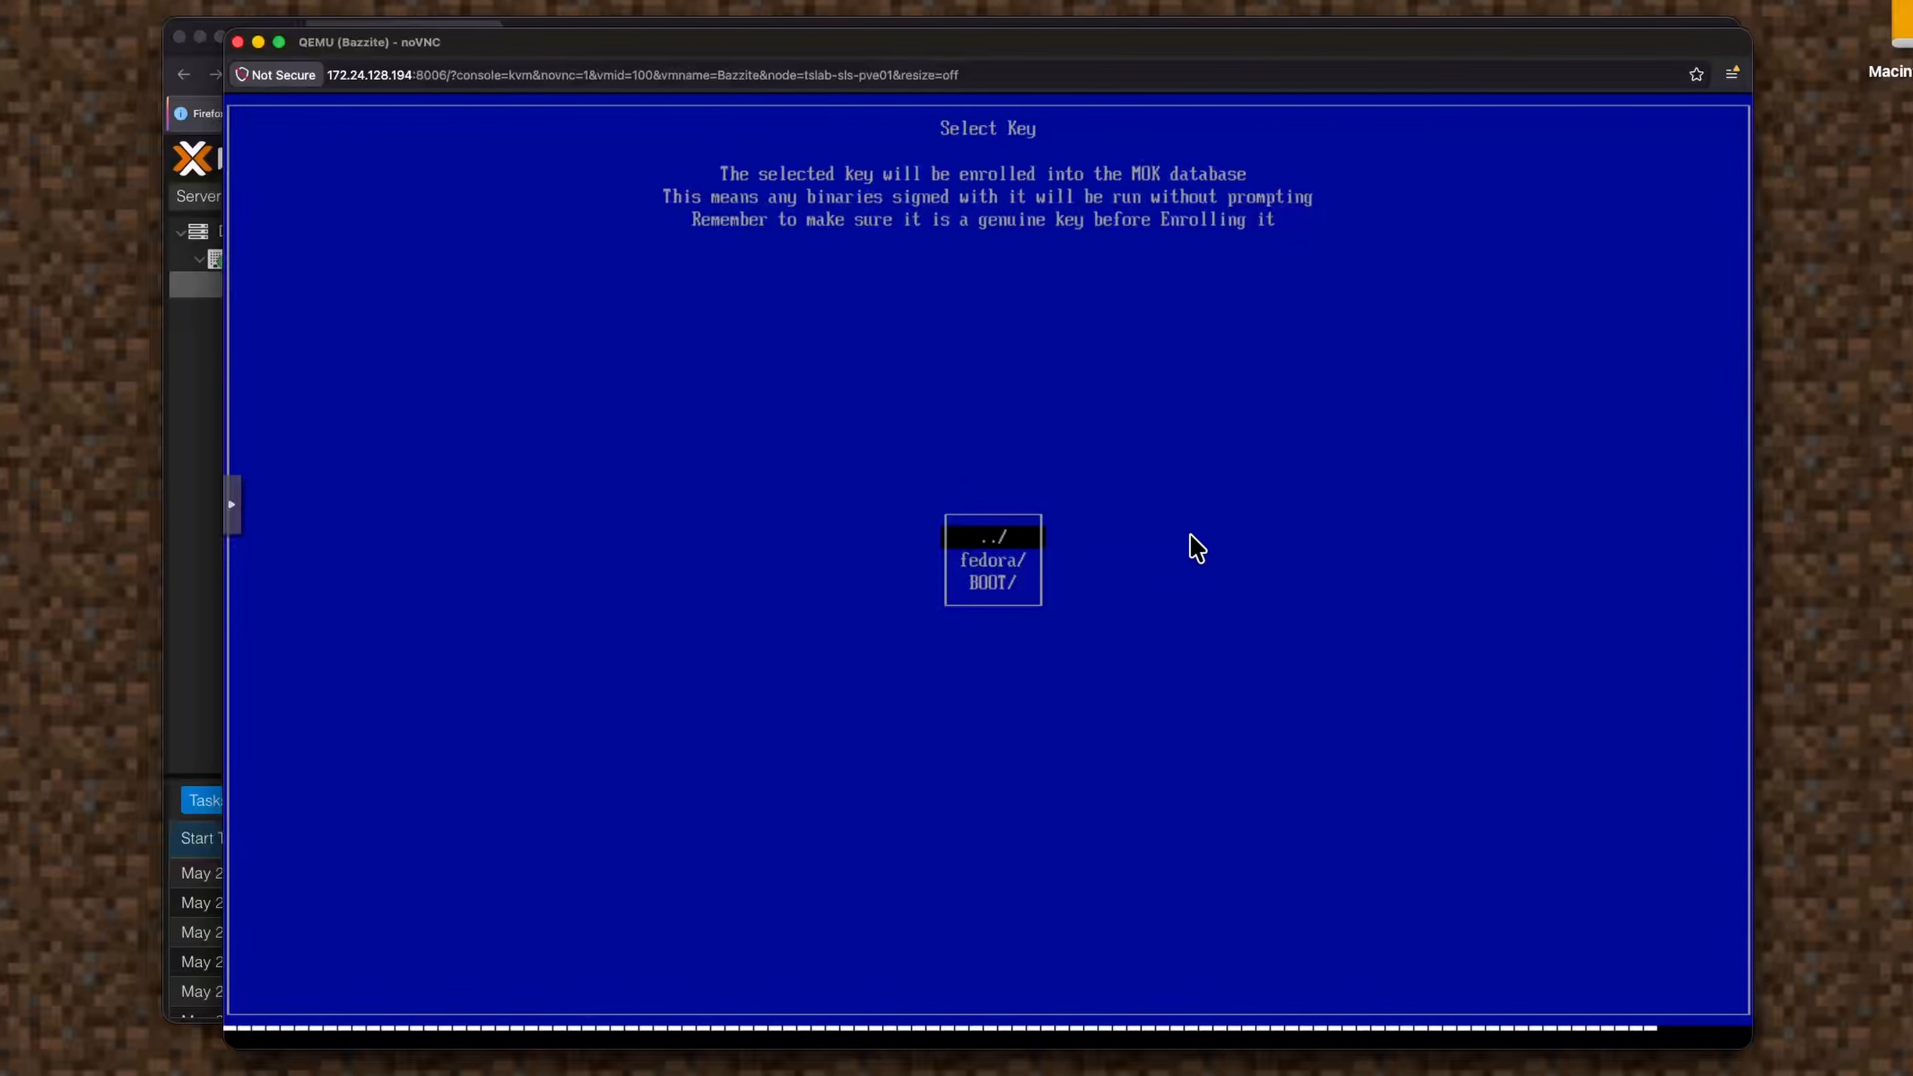
{"action": "key", "text": "Down"}
{"action": "key", "text": "Down"}
{"action": "key", "text": "Up"}
{"action": "key", "text": "Up"}
{"action": "key", "text": "Down"}
{"action": "key", "text": "Return"}
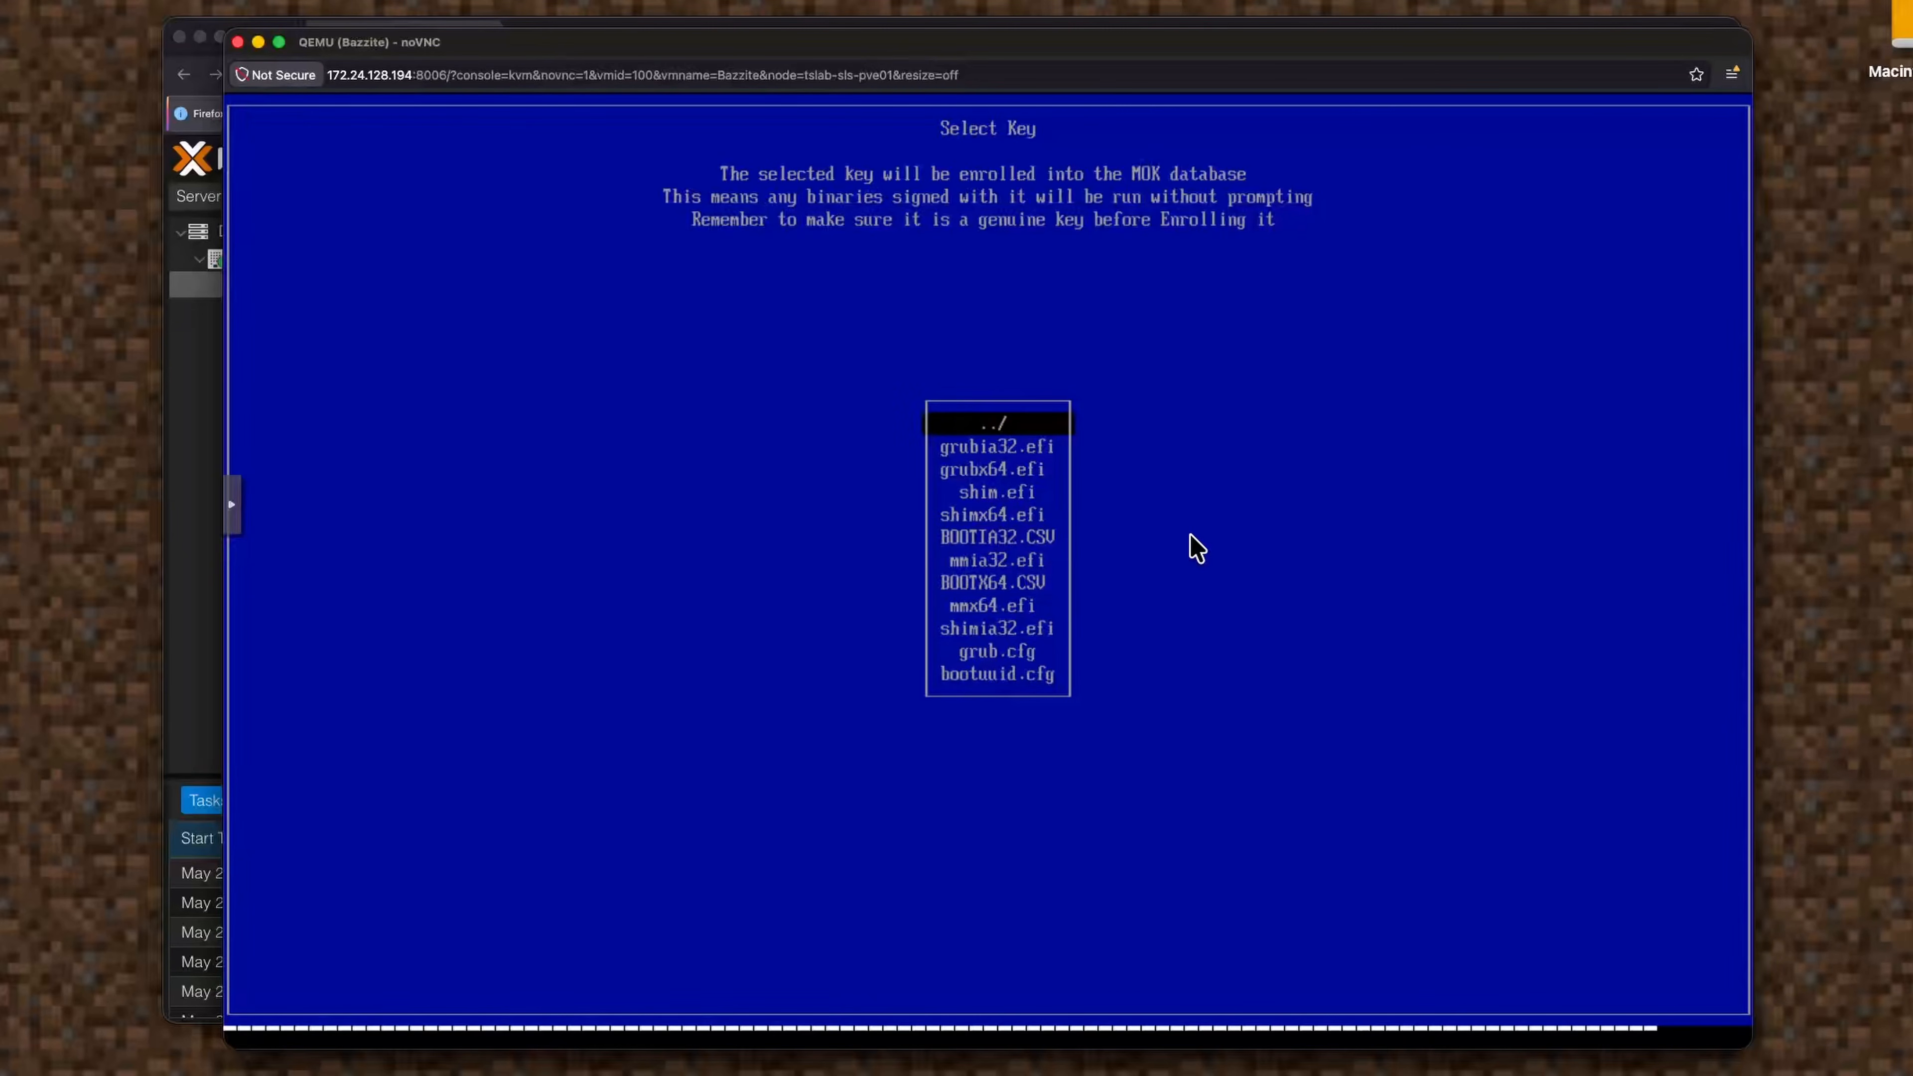
{"action": "key", "text": "Down"}
{"action": "key", "text": "Down"}
{"action": "key", "text": "Down"}
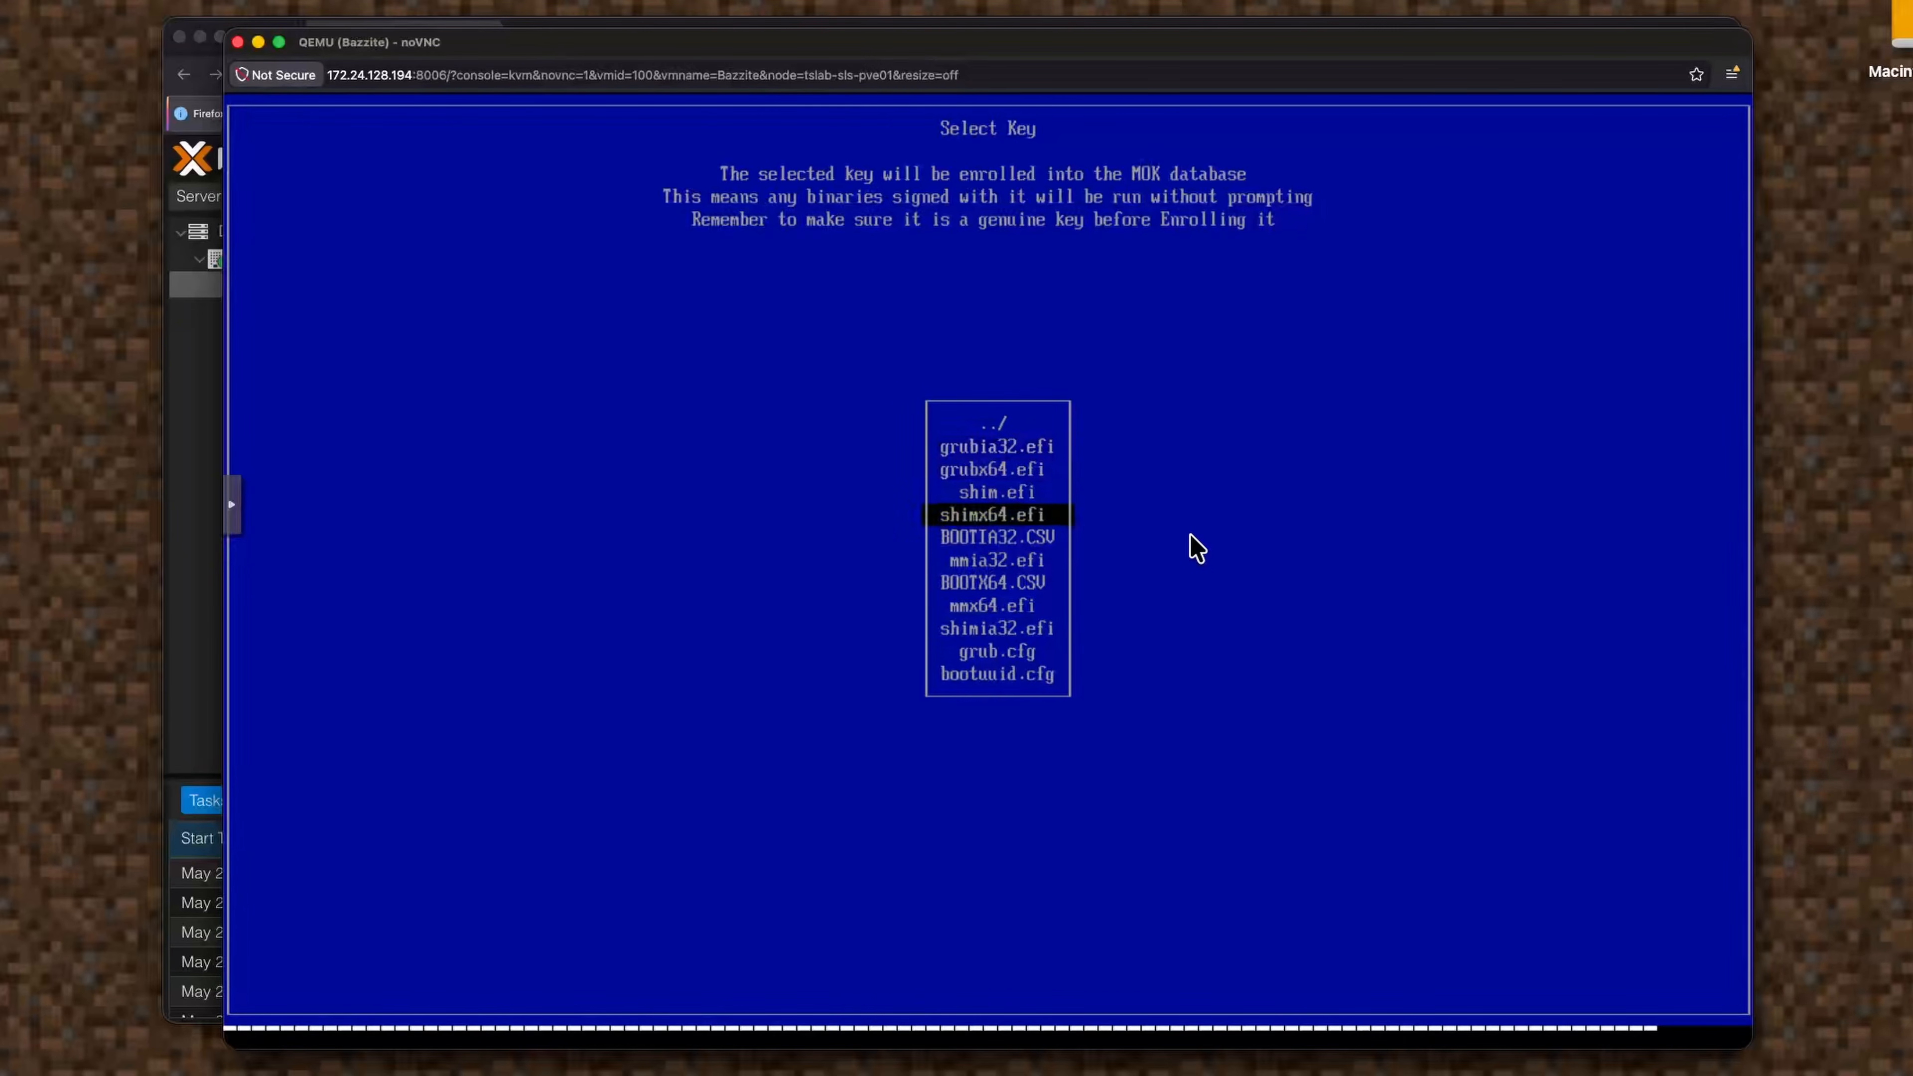
{"action": "key", "text": "Down"}
{"action": "key", "text": "Down"}
Navigate back to the partition root, into the EFI and BOOT folders, then leave key browsing.
{"action": "key", "text": "Up"}
{"action": "key", "text": "Up"}
{"action": "key", "text": "Up"}
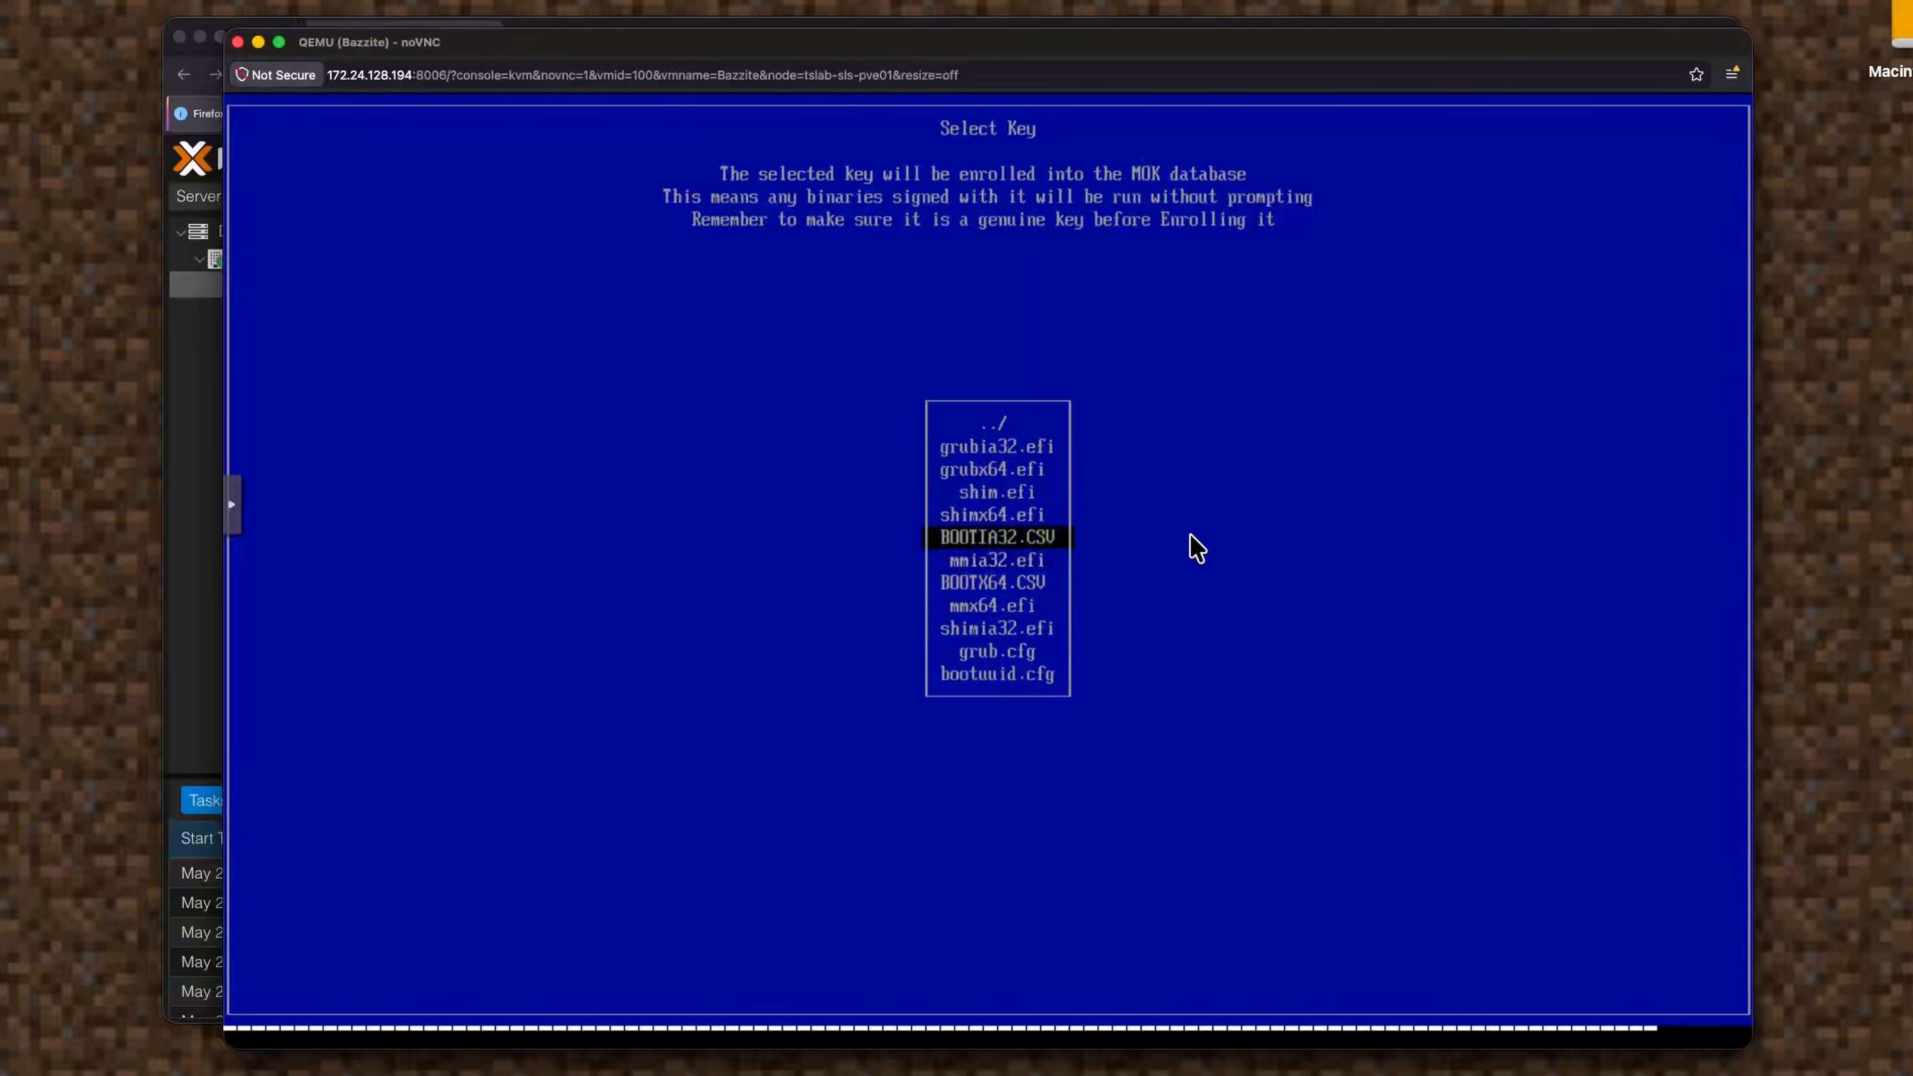
{"action": "key", "text": "Up"}
{"action": "key", "text": "Up"}
{"action": "key", "text": "Up"}
{"action": "key", "text": "Return"}
{"action": "key", "text": "Up"}
{"action": "key", "text": "Return"}
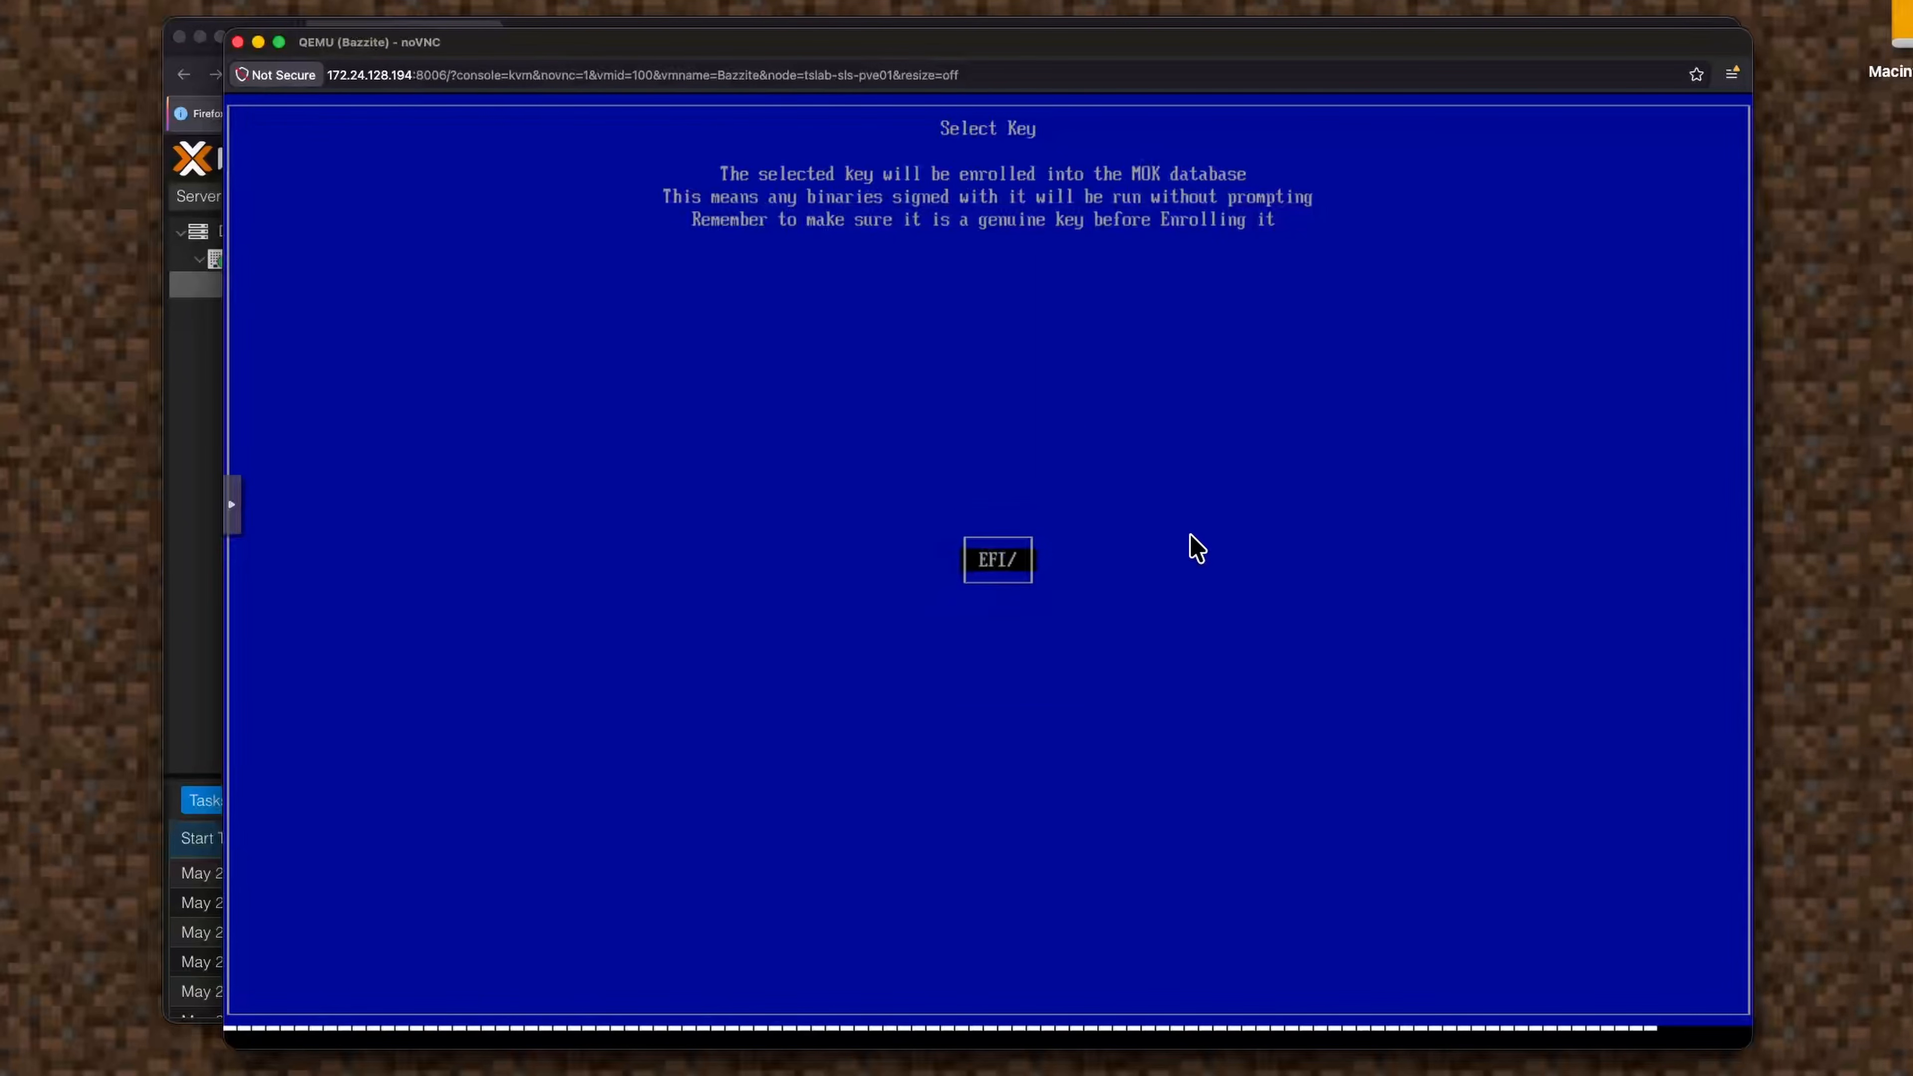
{"action": "key", "text": "Return"}
{"action": "key", "text": "Down"}
{"action": "key", "text": "Down"}
{"action": "key", "text": "Return"}
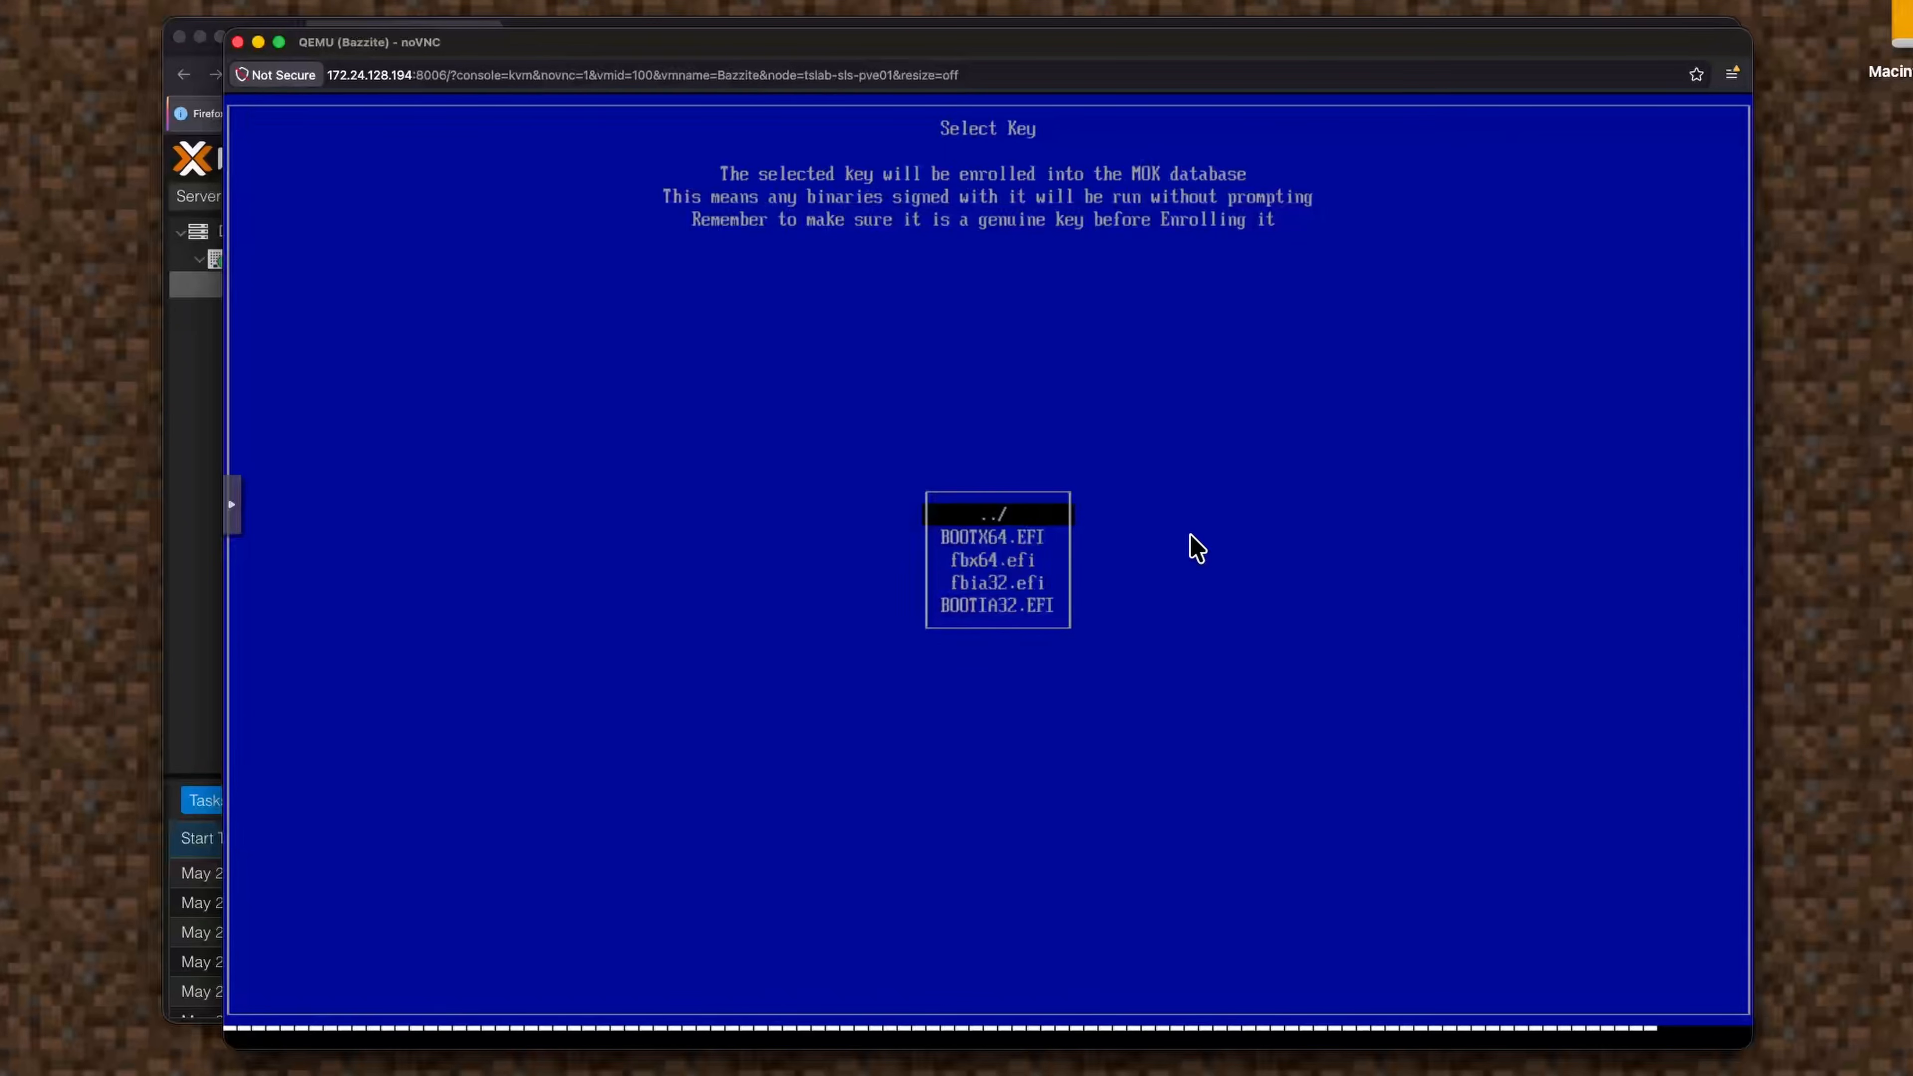
{"action": "key", "text": "Return"}
{"action": "key", "text": "Return"}
{"action": "key", "text": "Return"}
{"action": "key", "text": "Return"}
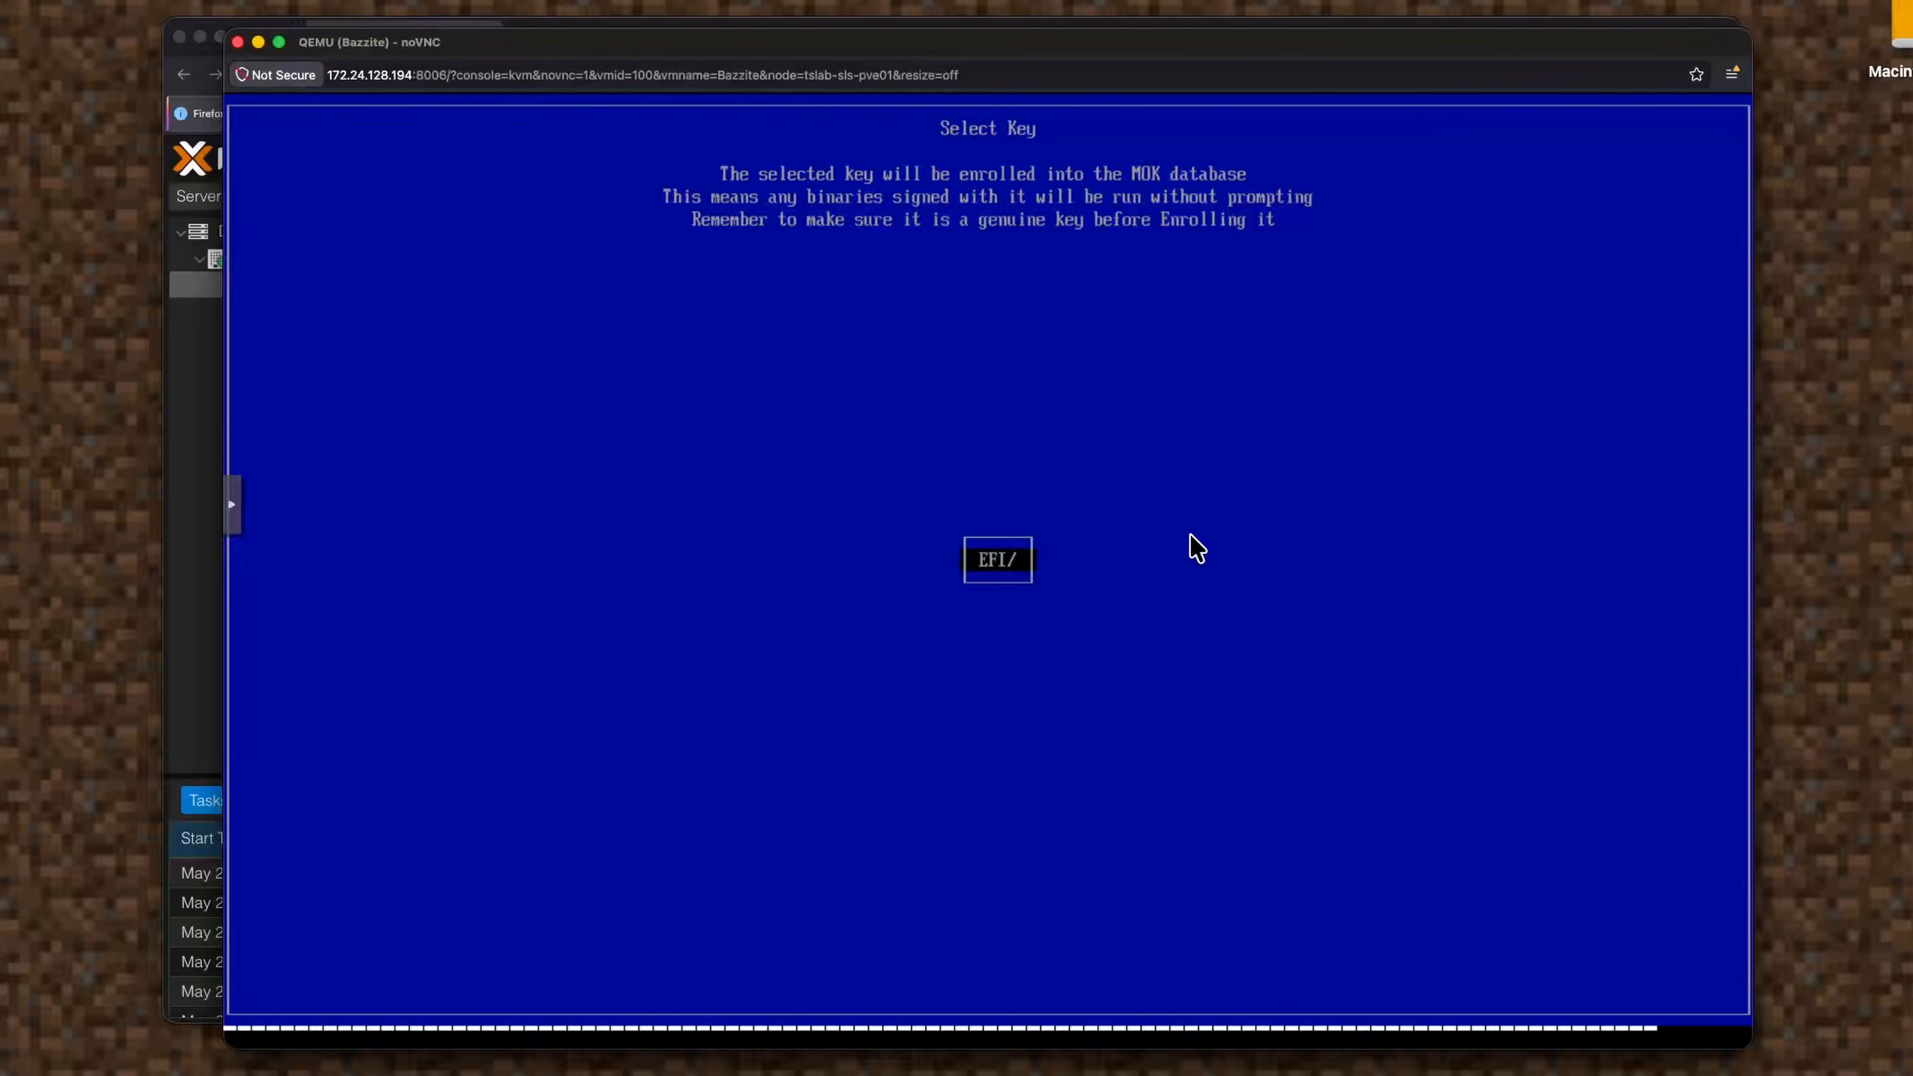
{"action": "key", "text": "Escape"}
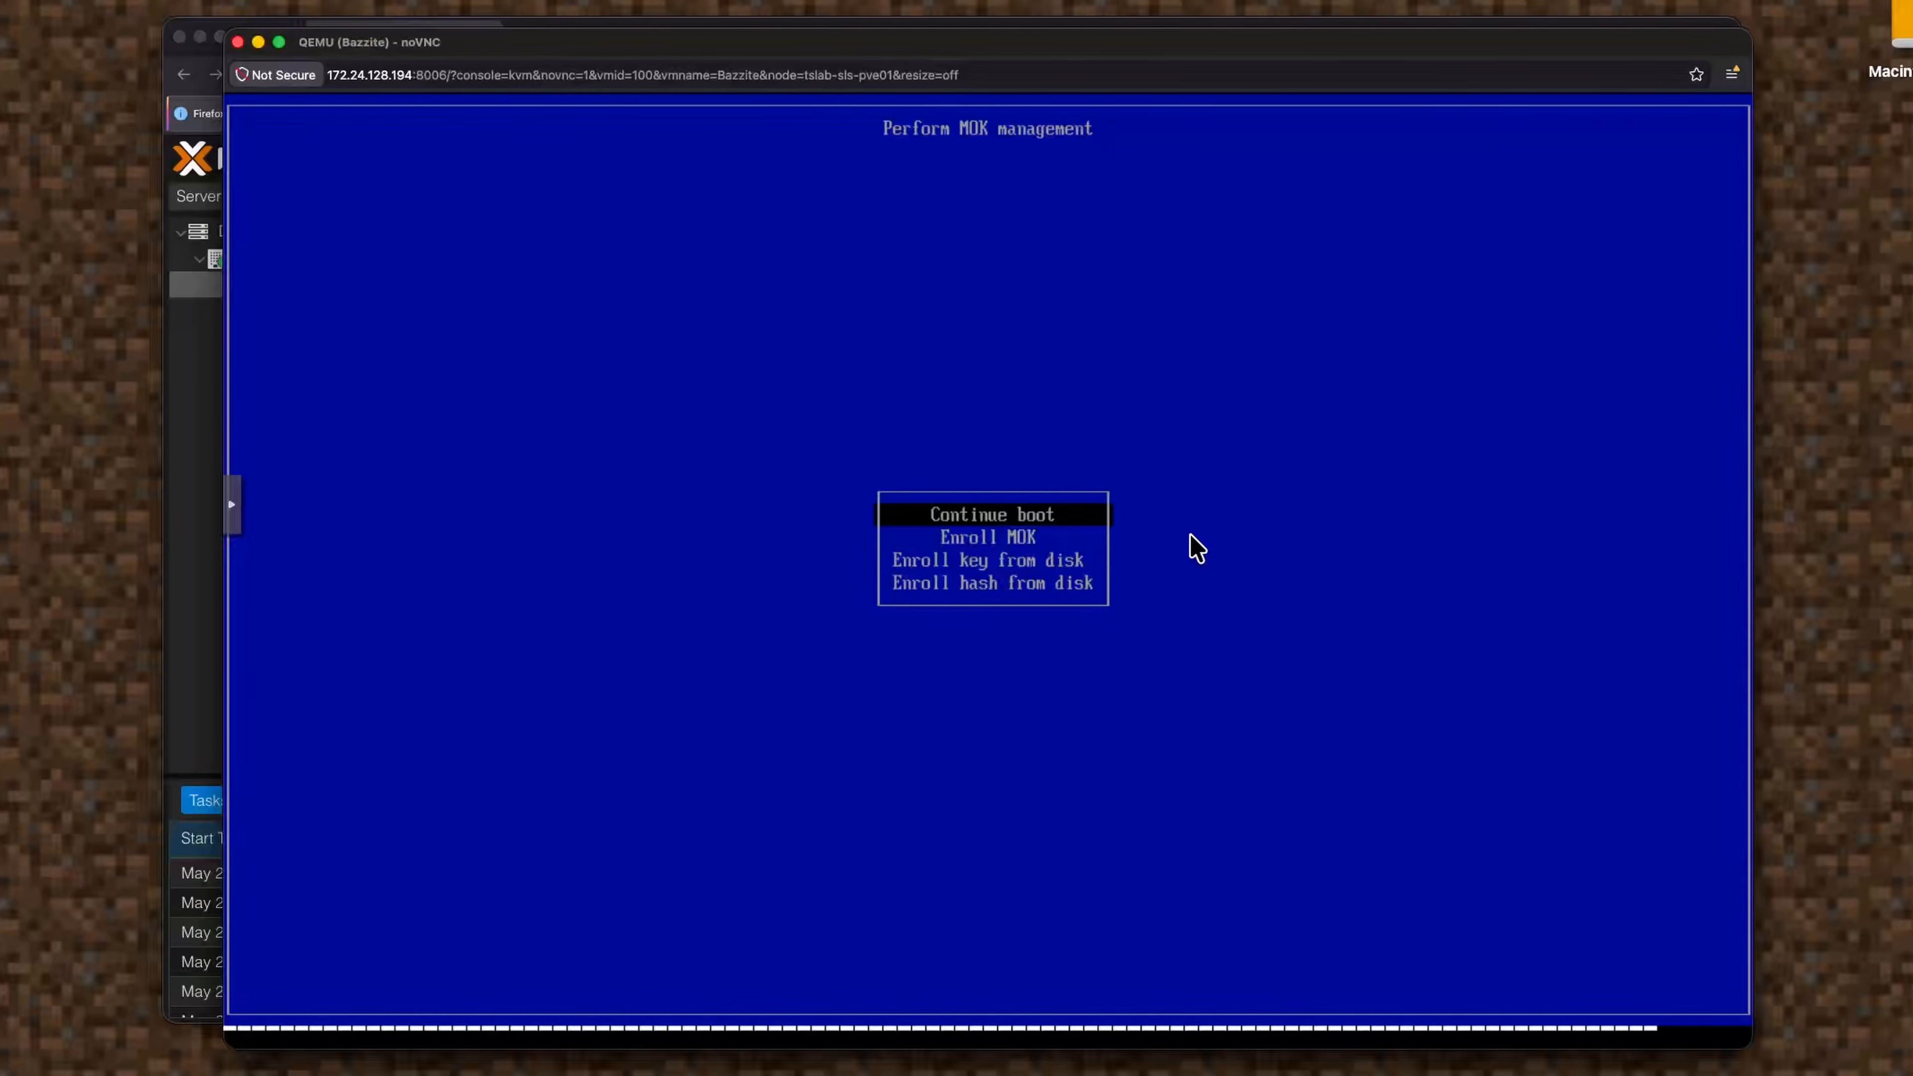
Enroll the pending MOK key via View key 0, Continue and Yes, then submit the password.
{"action": "key", "text": "Down"}
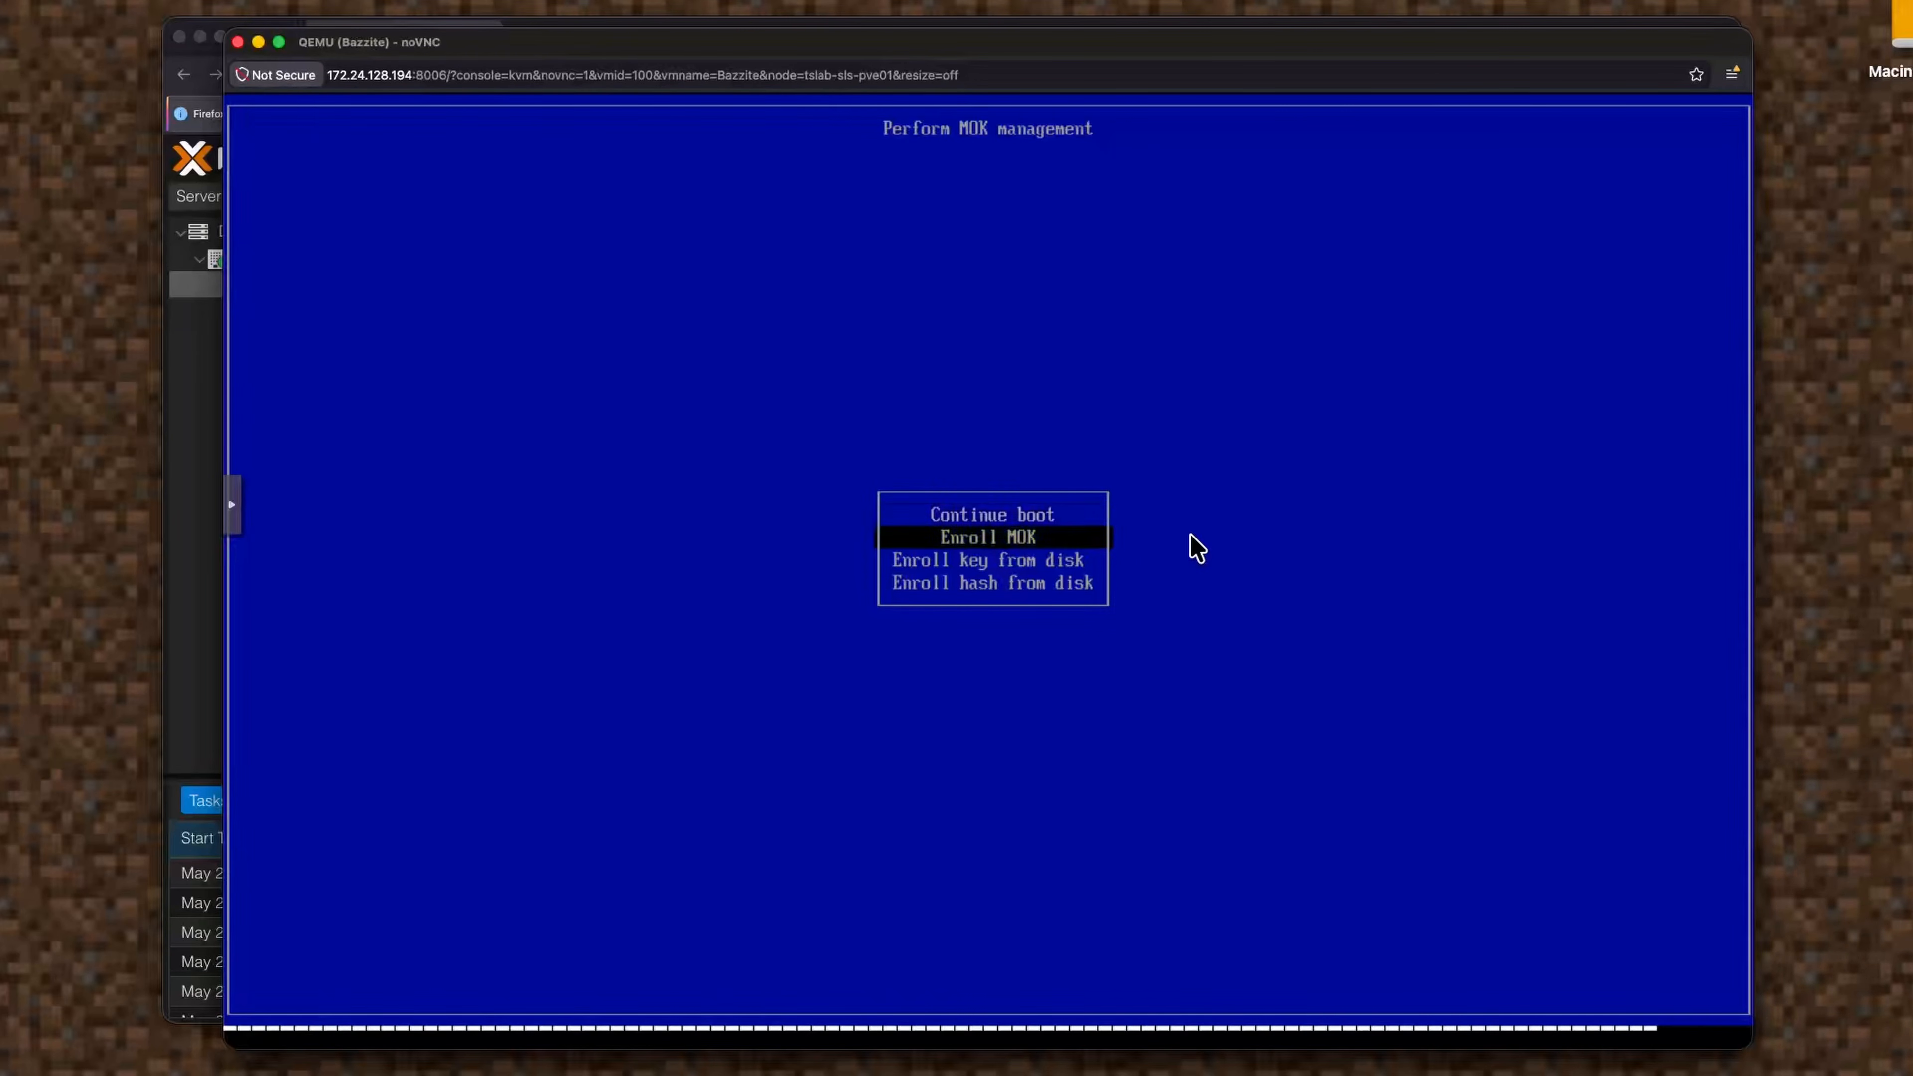
{"action": "key", "text": "Return"}
{"action": "key", "text": "Return"}
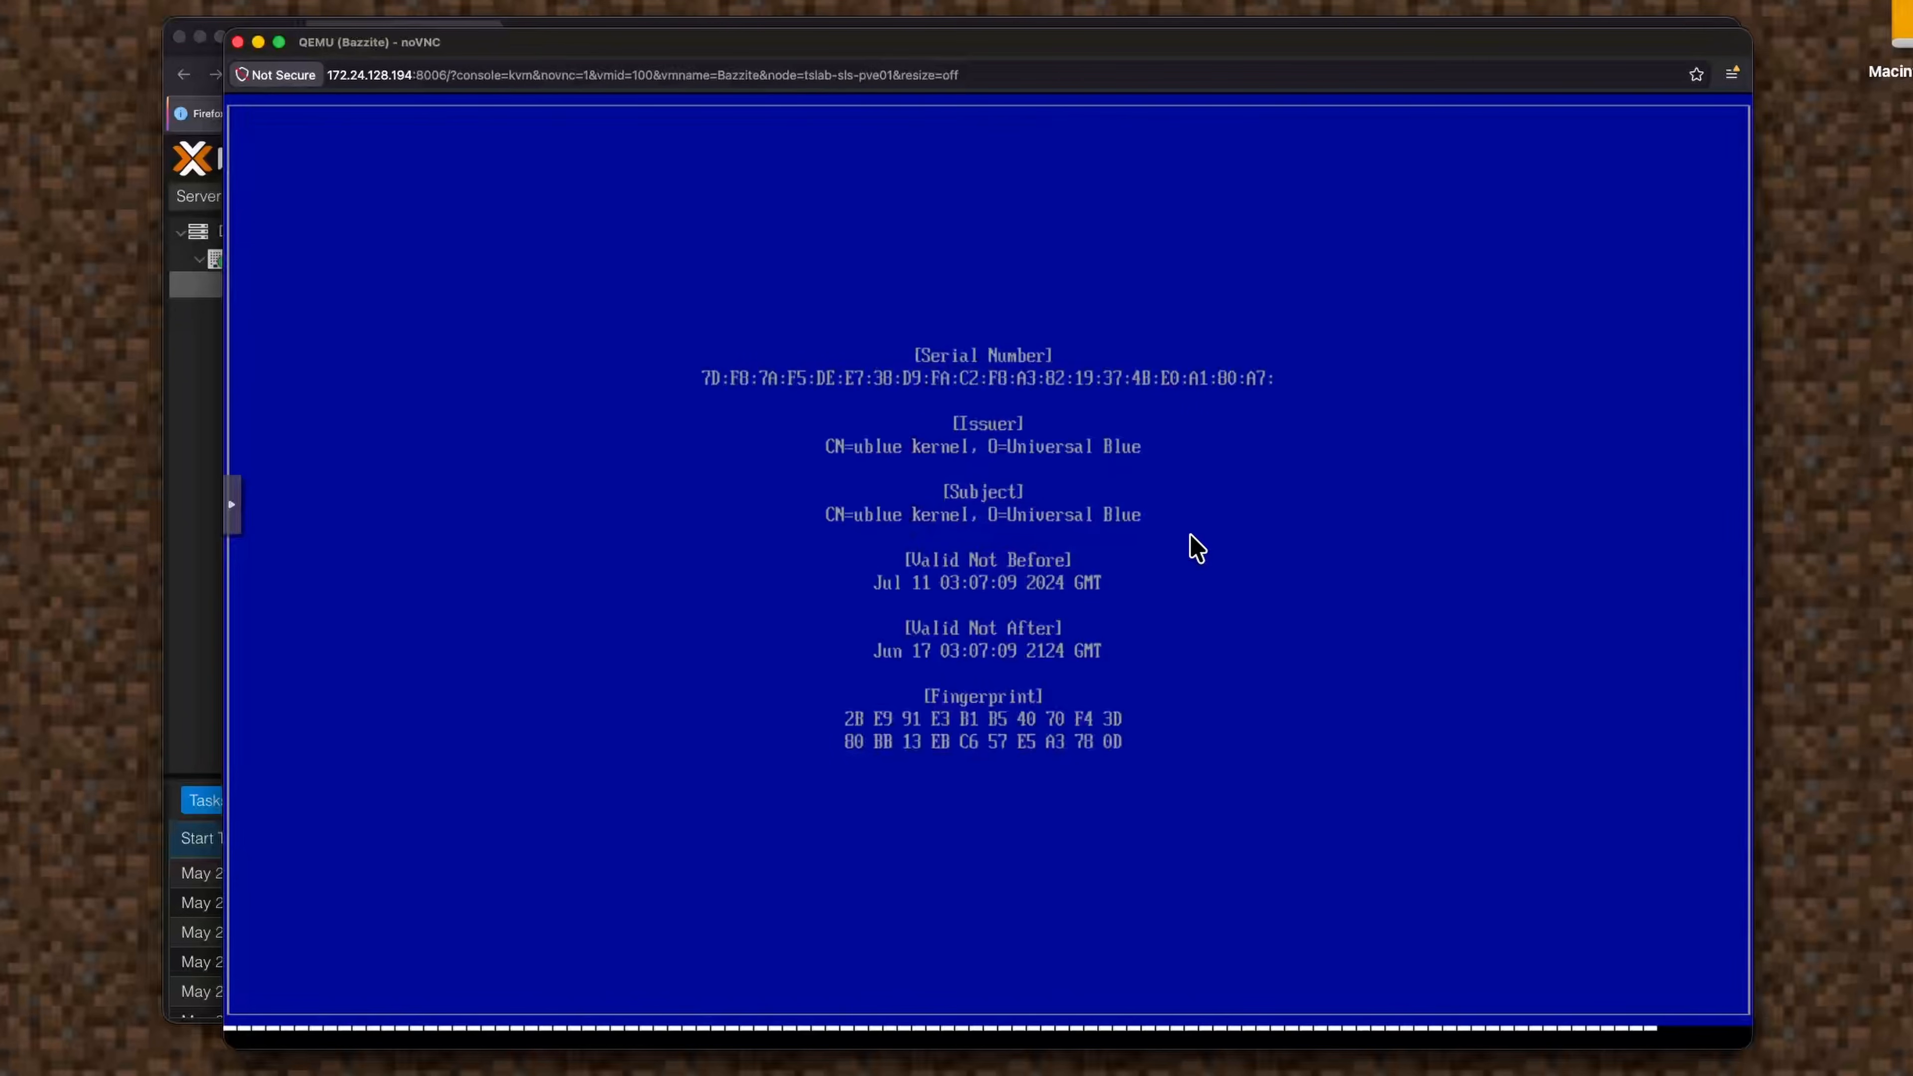
{"action": "key", "text": "Return"}
{"action": "key", "text": "Down"}
{"action": "key", "text": "Return"}
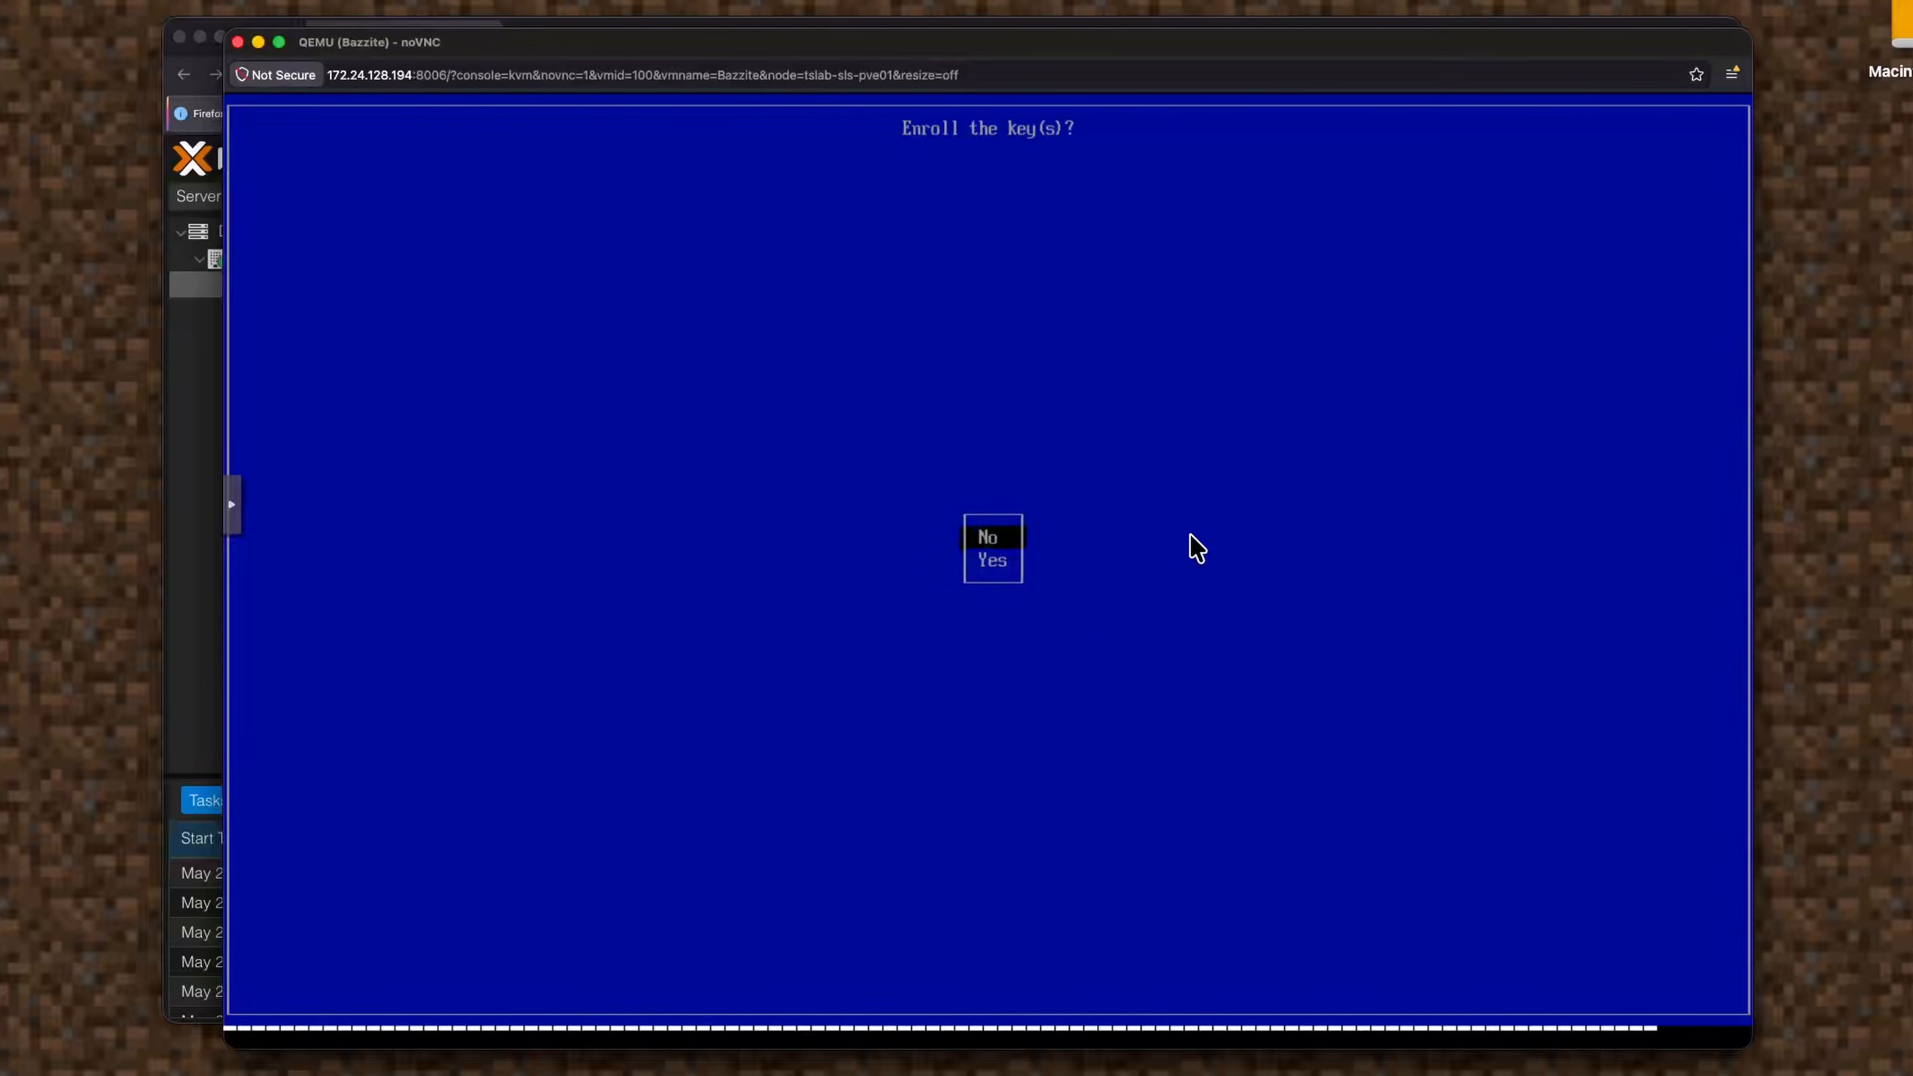
{"action": "key", "text": "Down"}
{"action": "key", "text": "Return"}
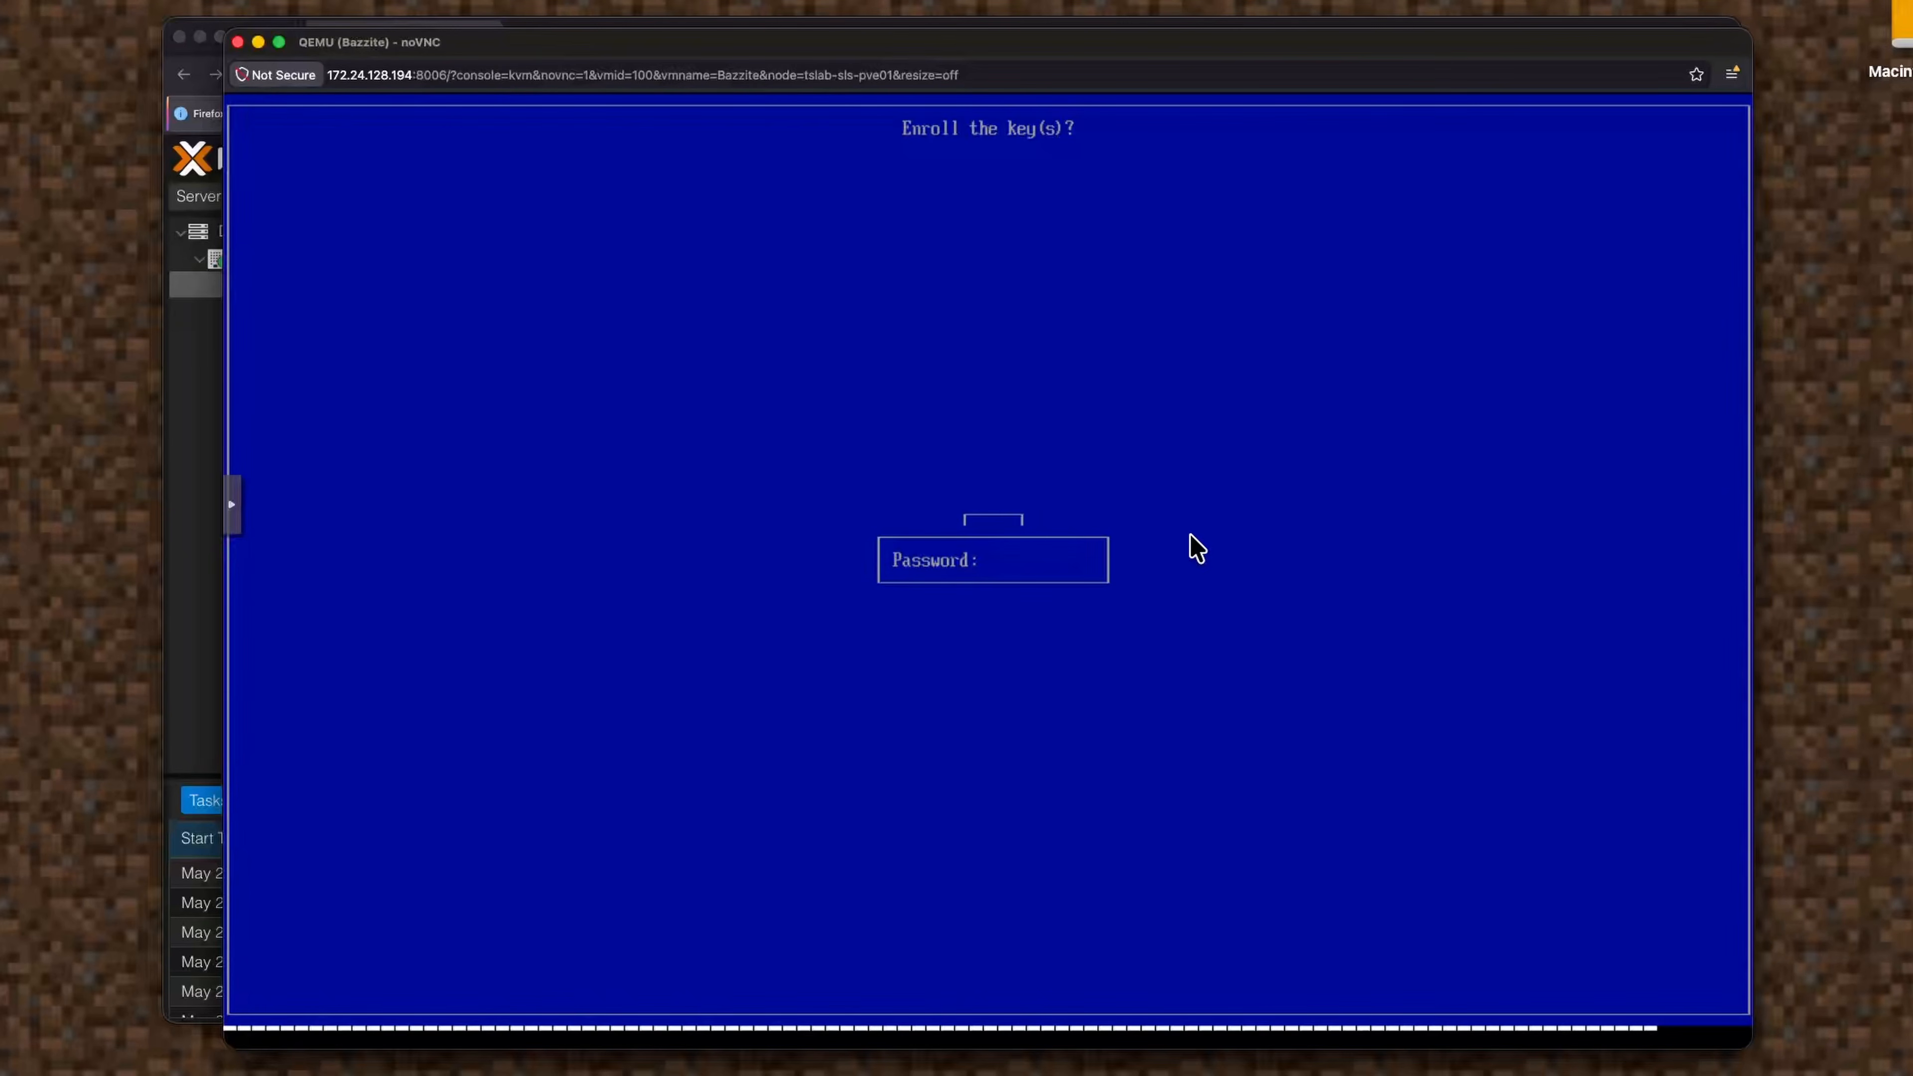
{"action": "key", "text": "Return"}
{"action": "key", "text": "Return"}
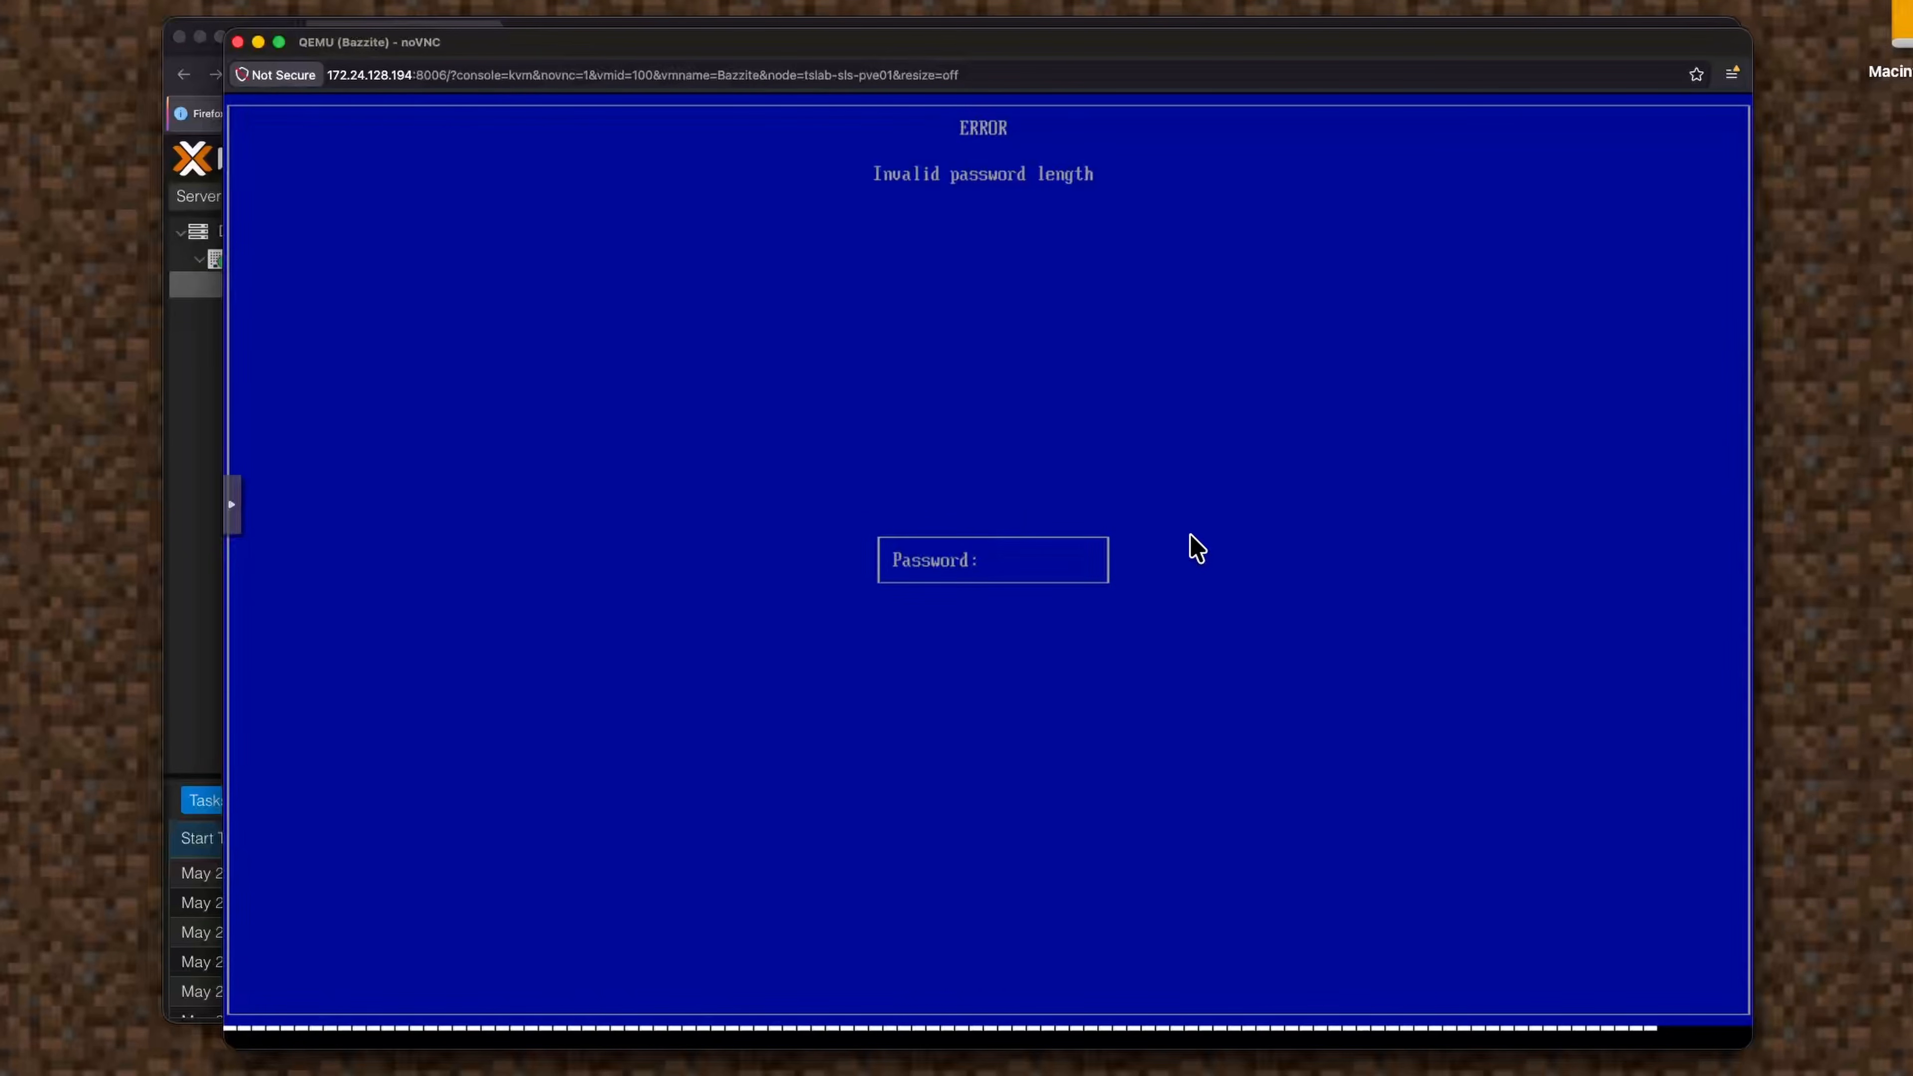
{"action": "key", "text": "Return"}
{"action": "key", "text": "Return"}
{"action": "key", "text": "Return"}
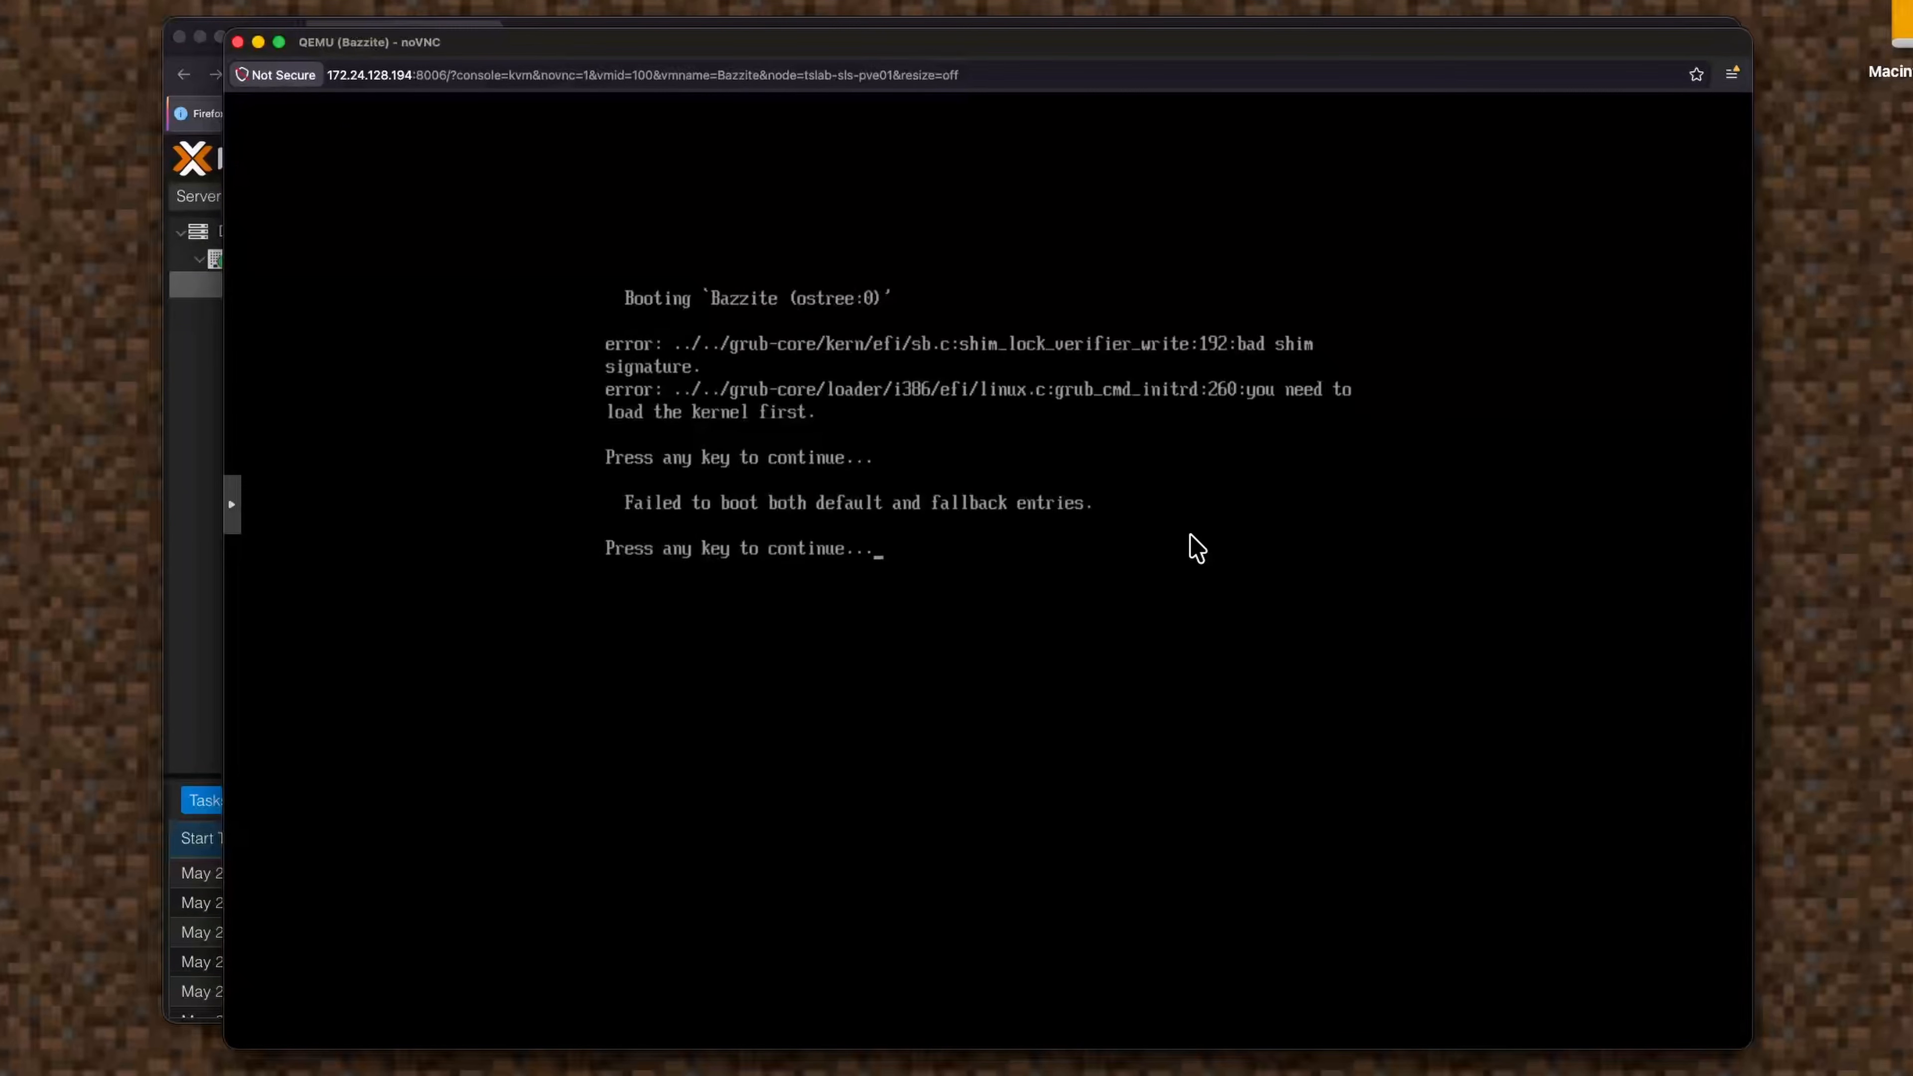
Dismiss the bad shim signature error and boot the Bazzite entry from GRUB.
{"action": "key", "text": "Return"}
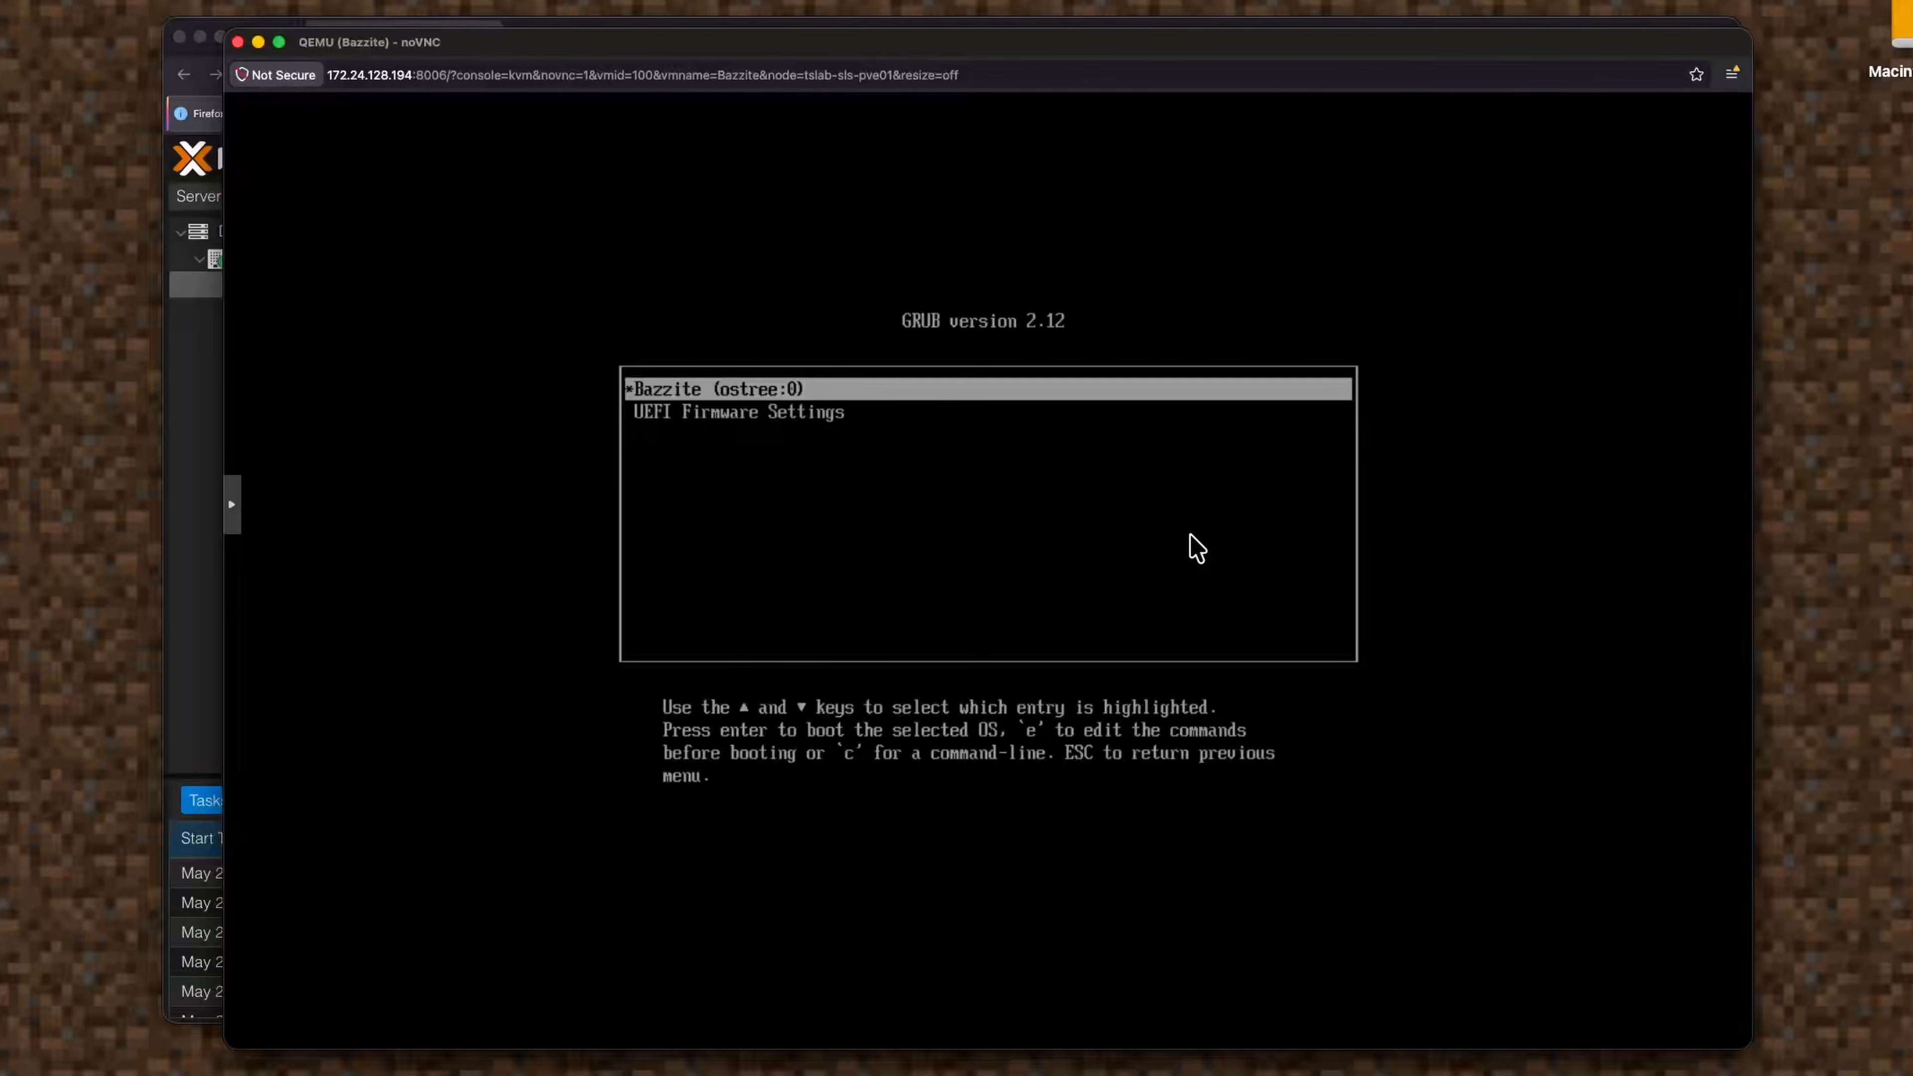
{"action": "key", "text": "Return"}
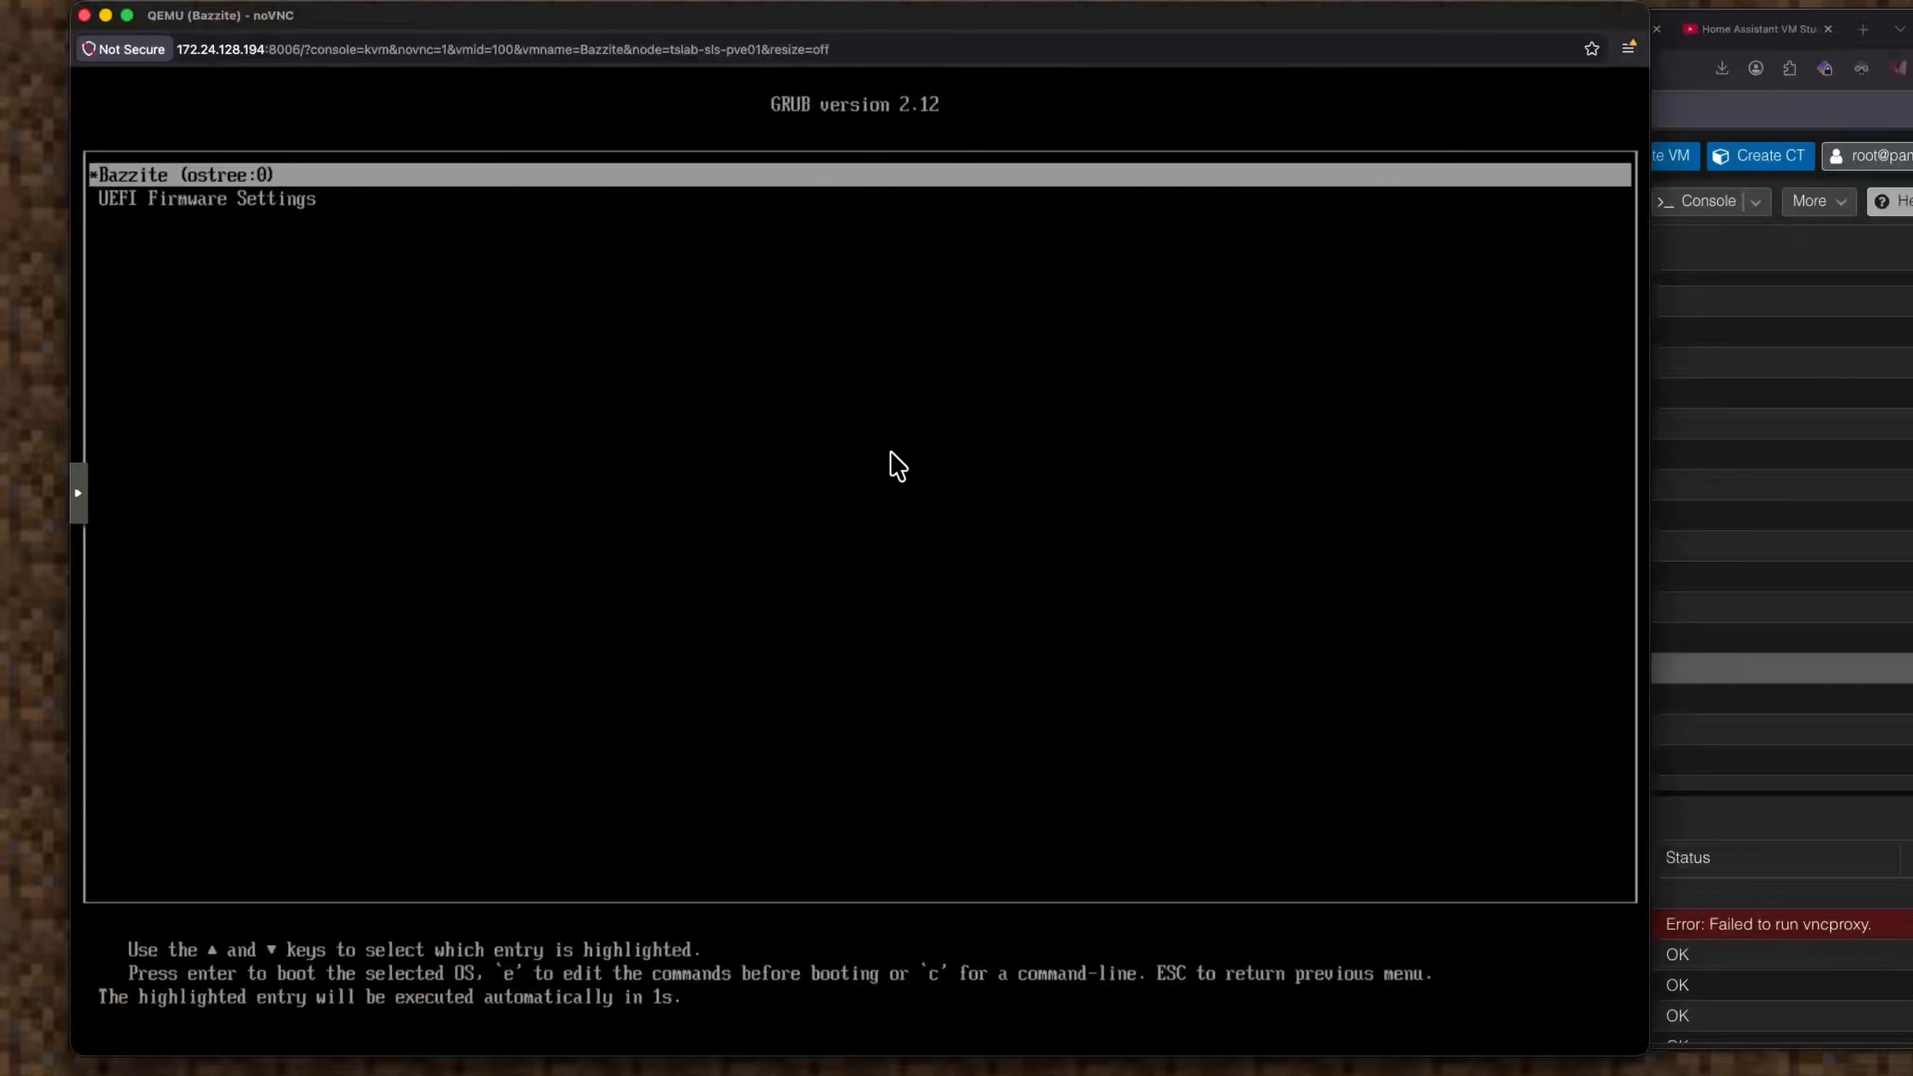
Enter UEFI Firmware Settings and open Device Manager's Secure Boot Configuration page.
{"action": "key", "text": "Return"}
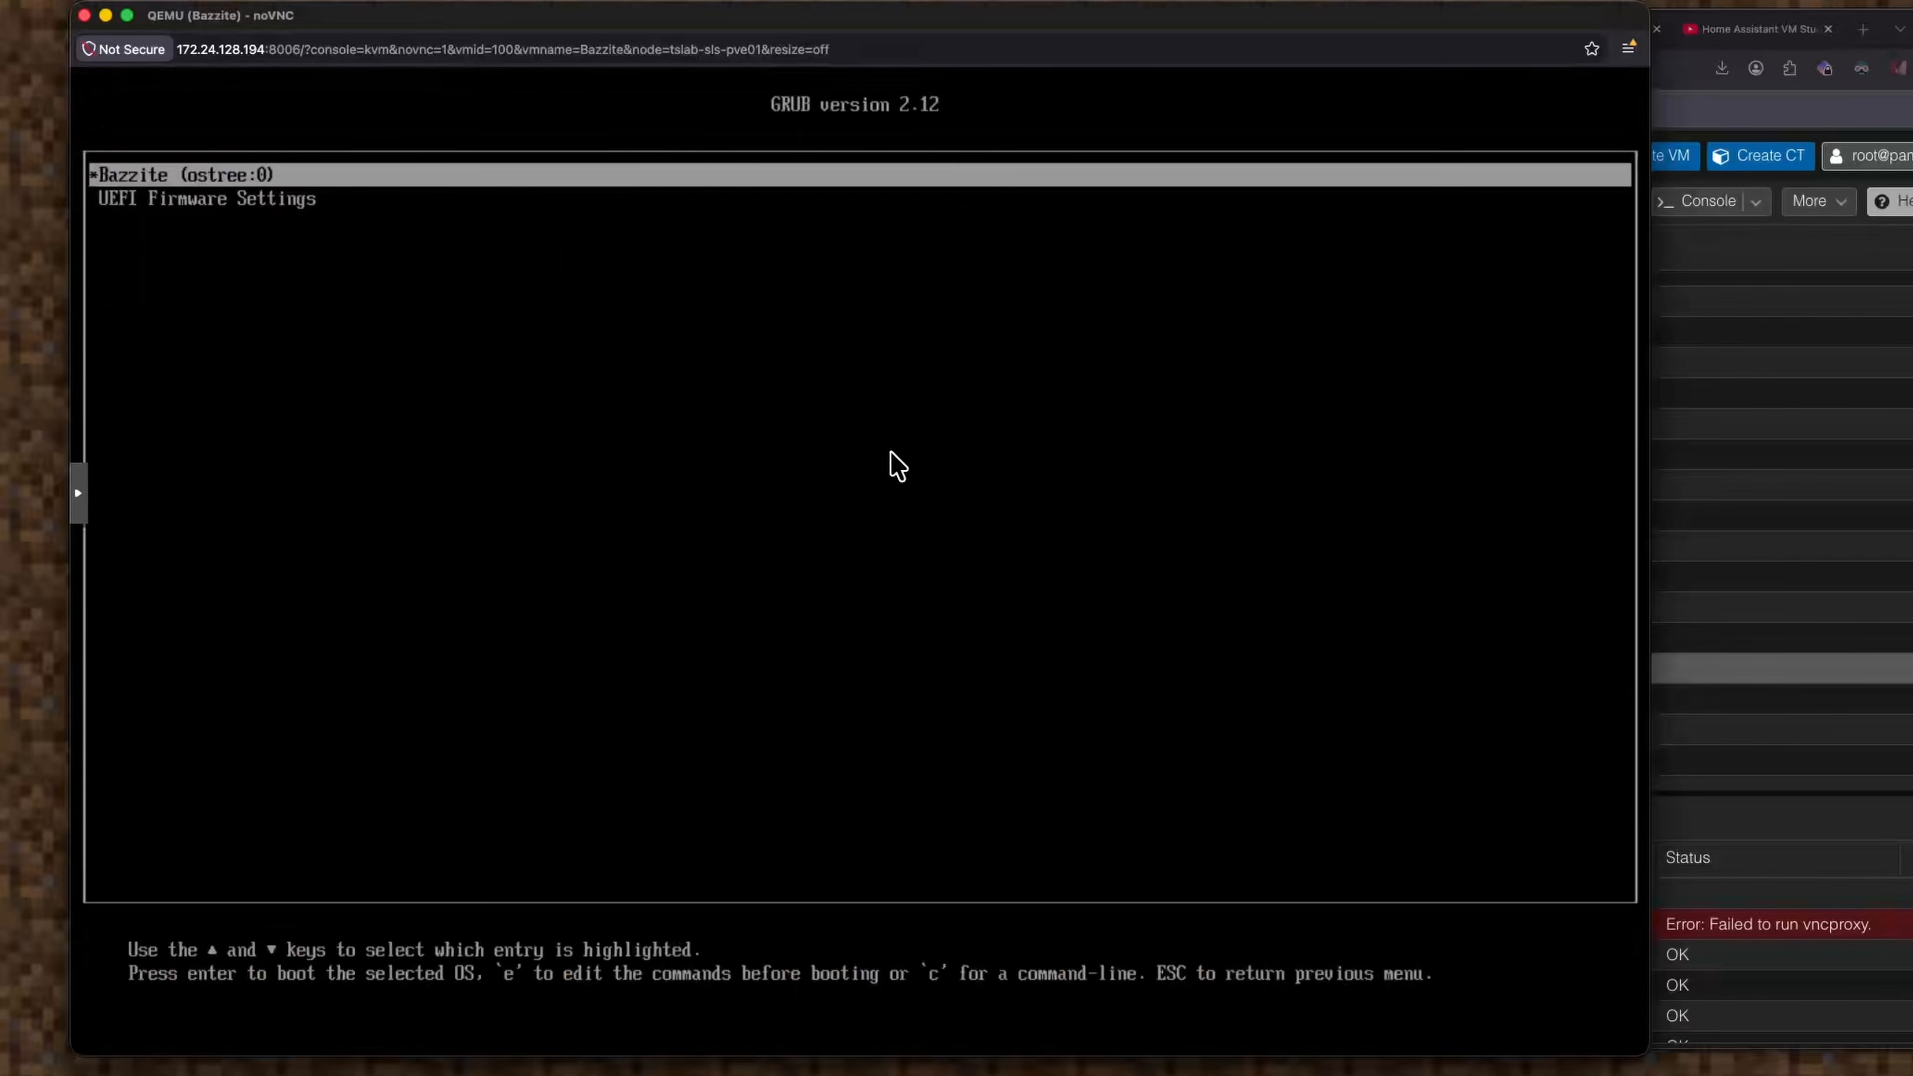
{"action": "key", "text": "Down"}
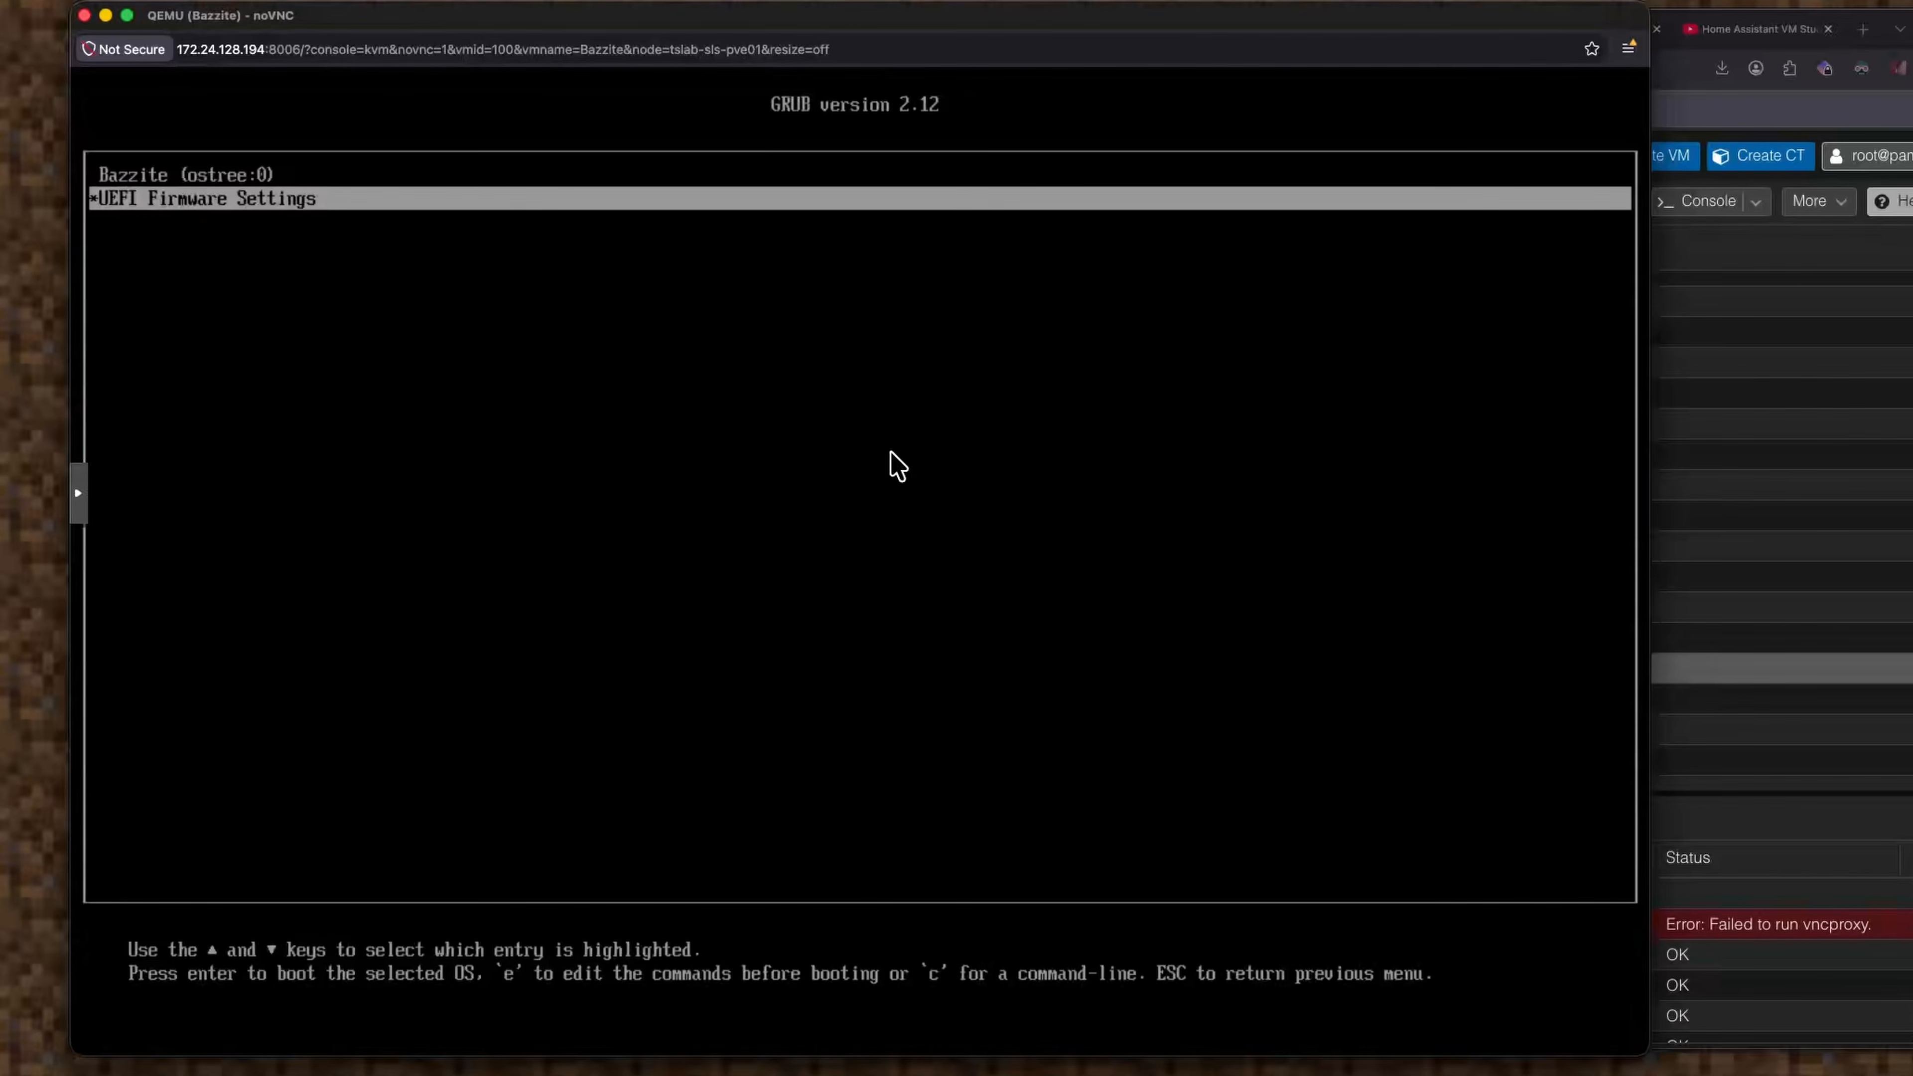
{"action": "key", "text": "Return"}
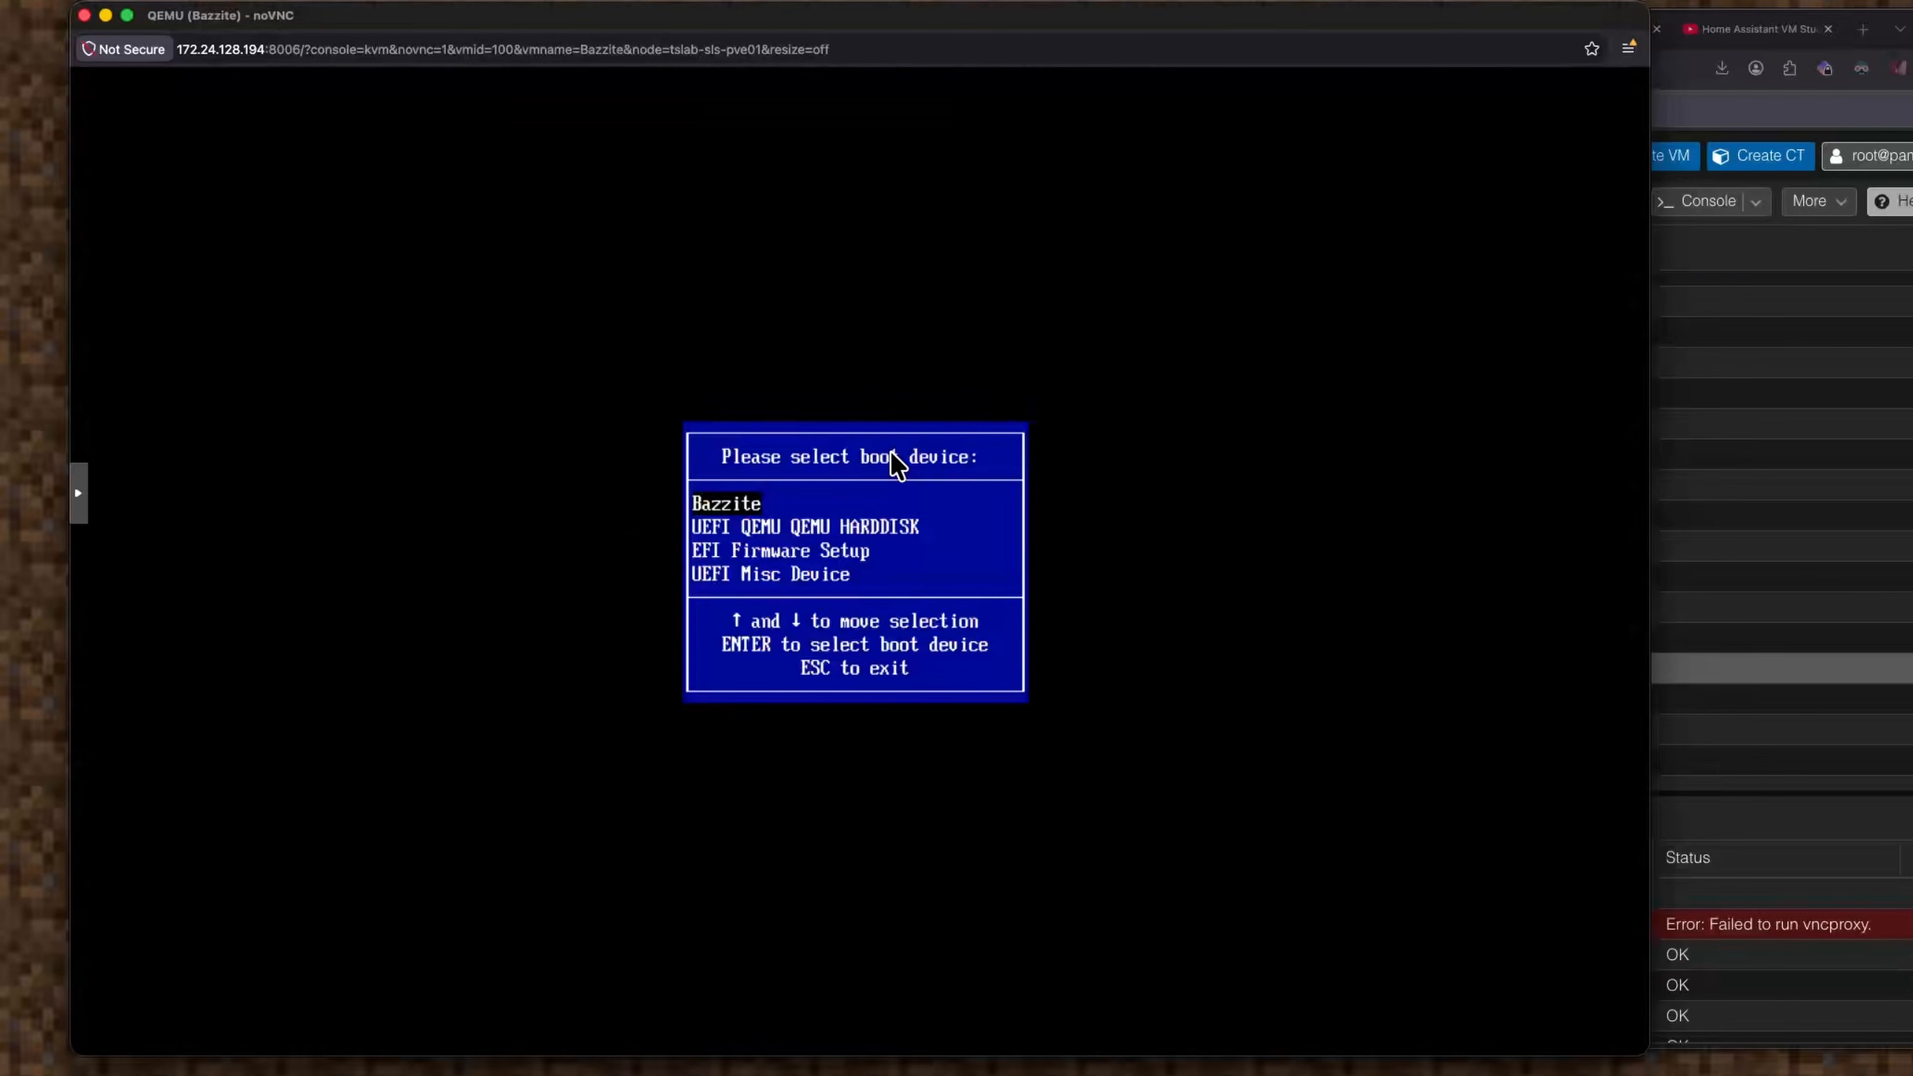
{"action": "key", "text": "Down"}
{"action": "key", "text": "Down"}
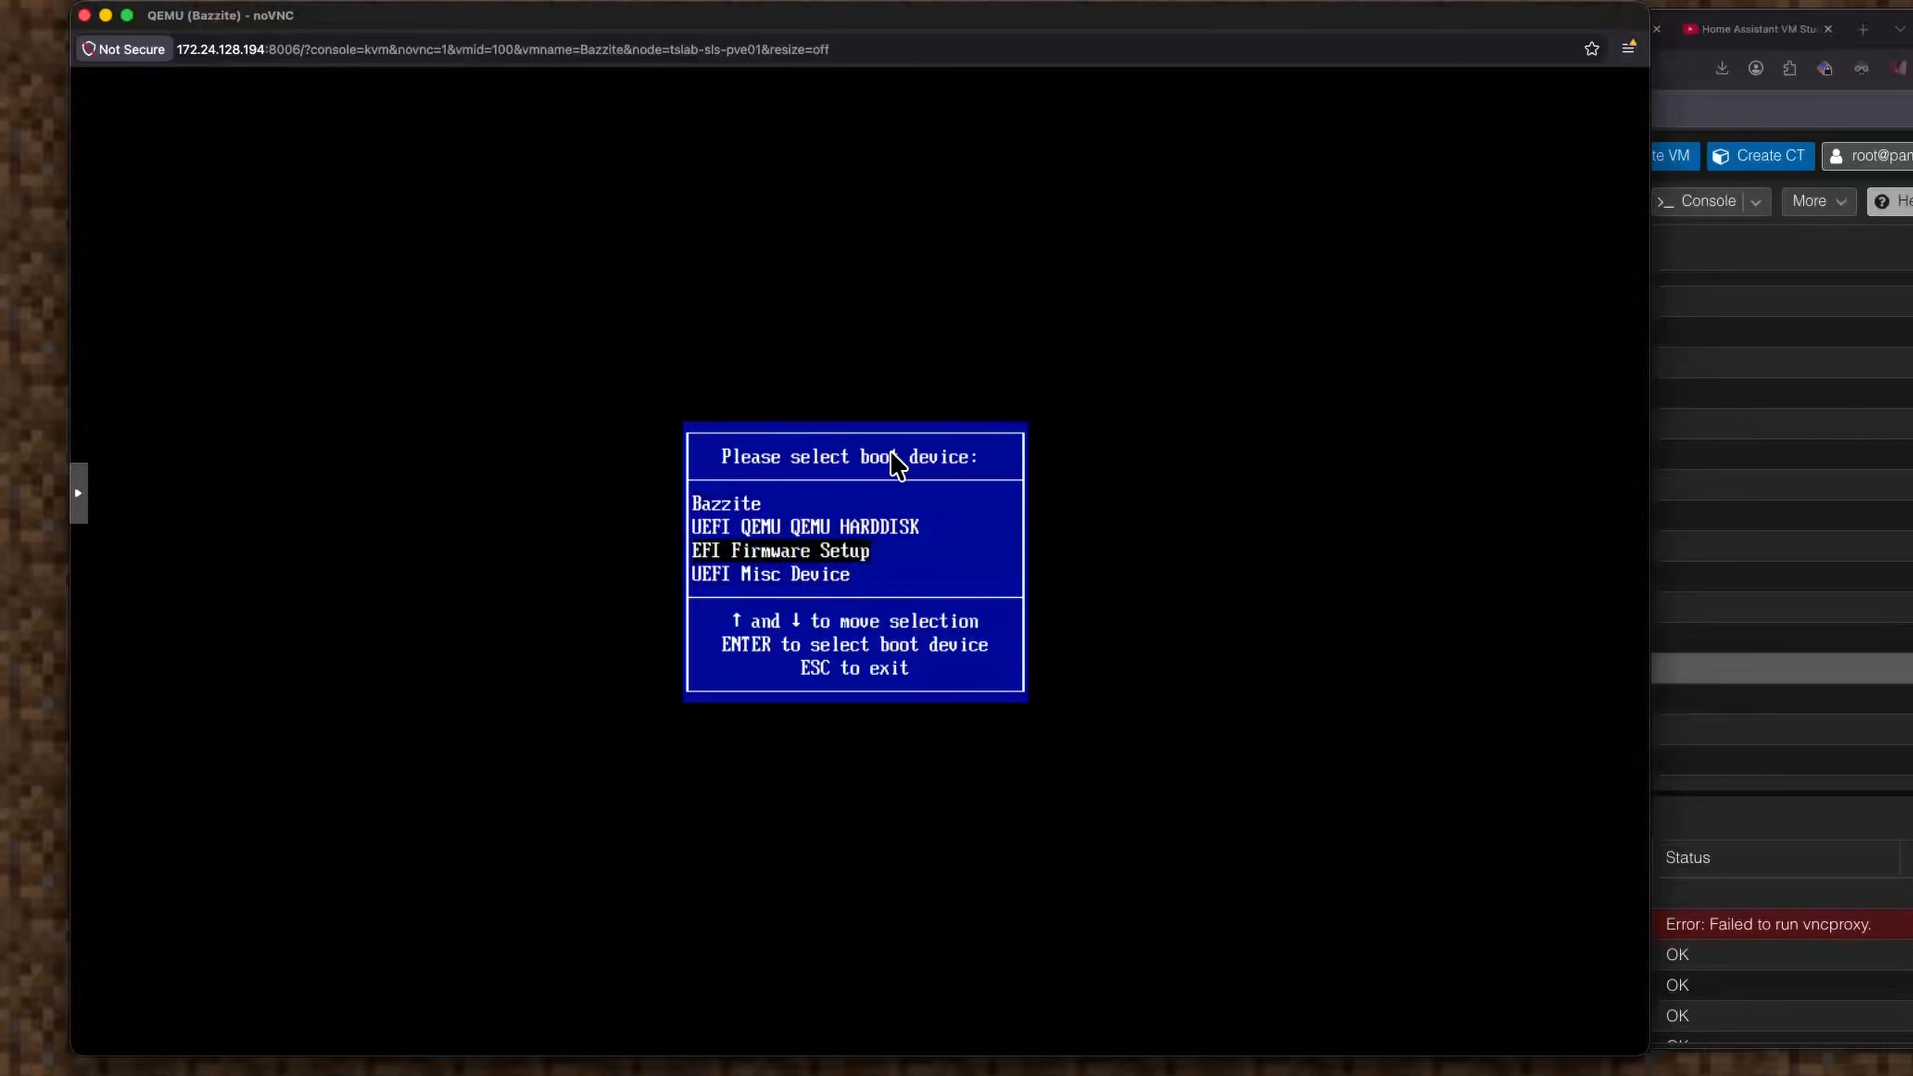
{"action": "key", "text": "Return"}
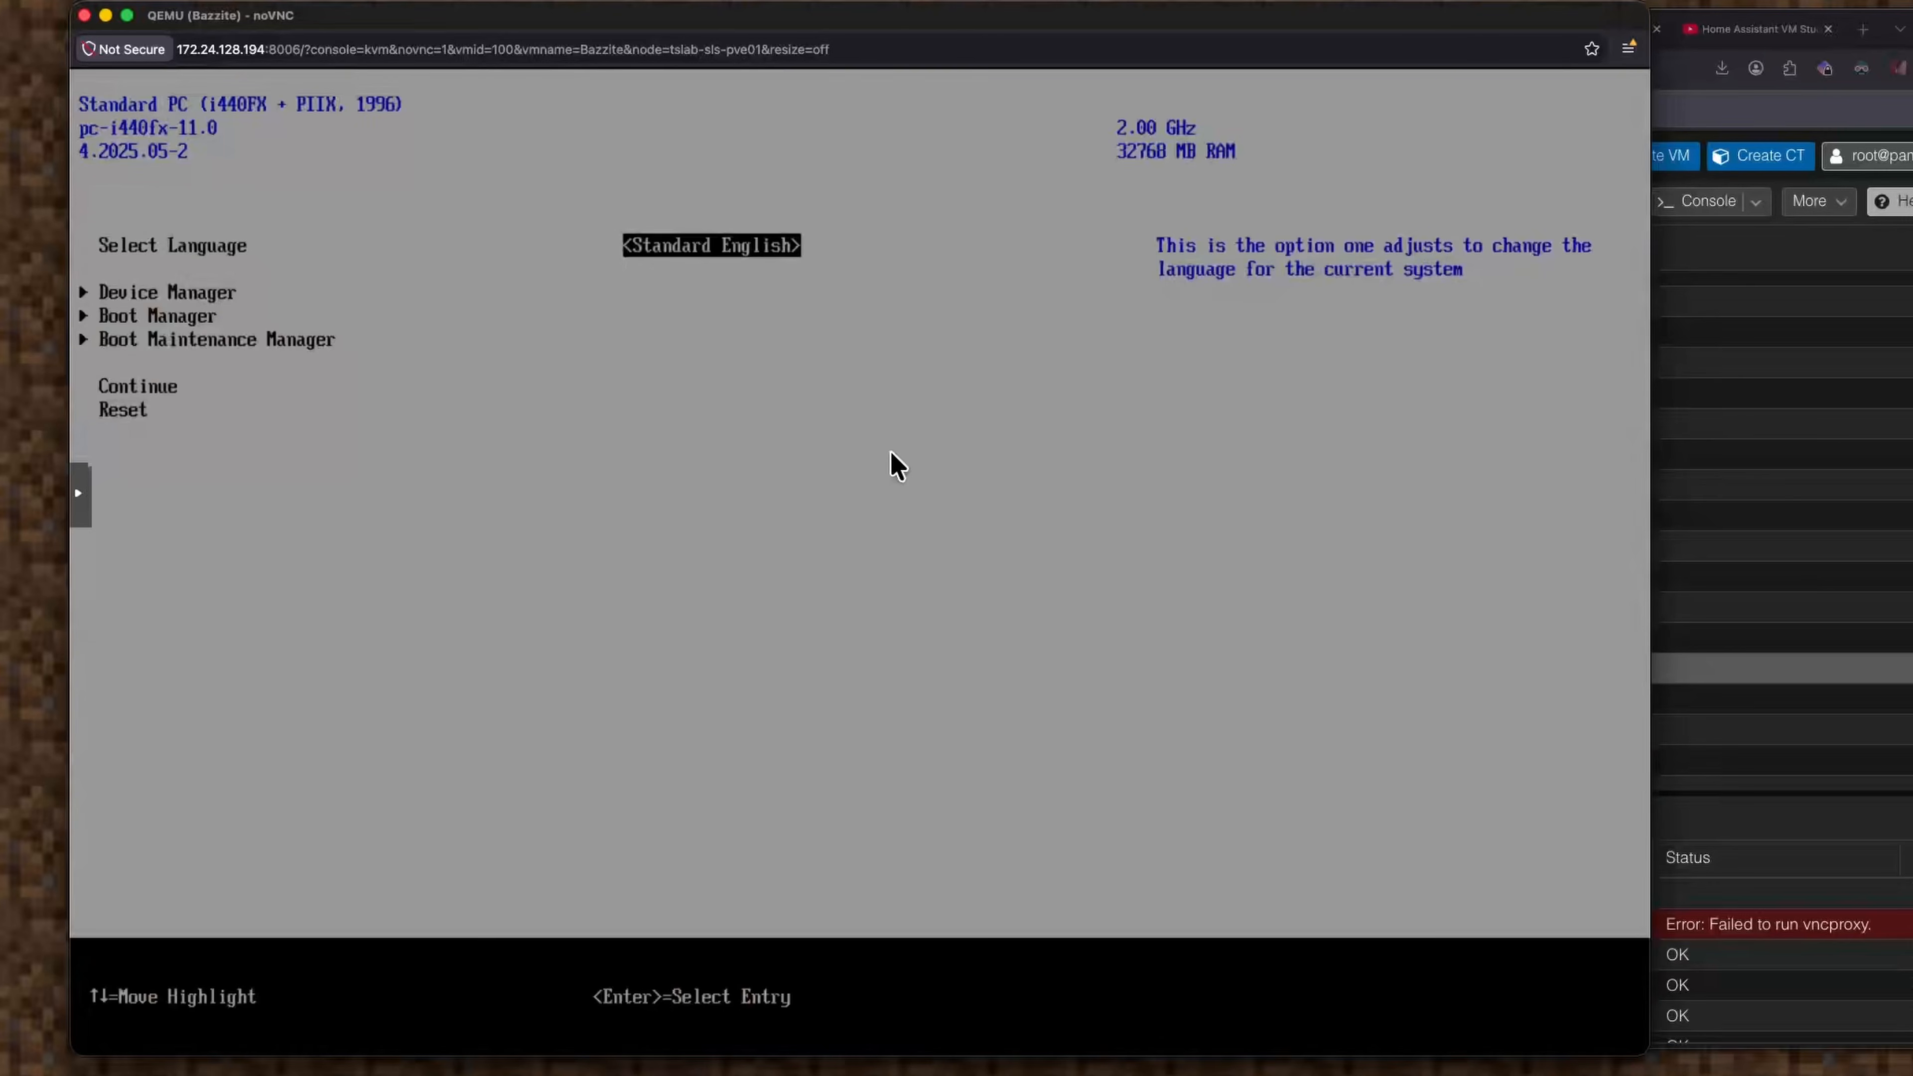
{"action": "key", "text": "Down"}
{"action": "key", "text": "Return"}
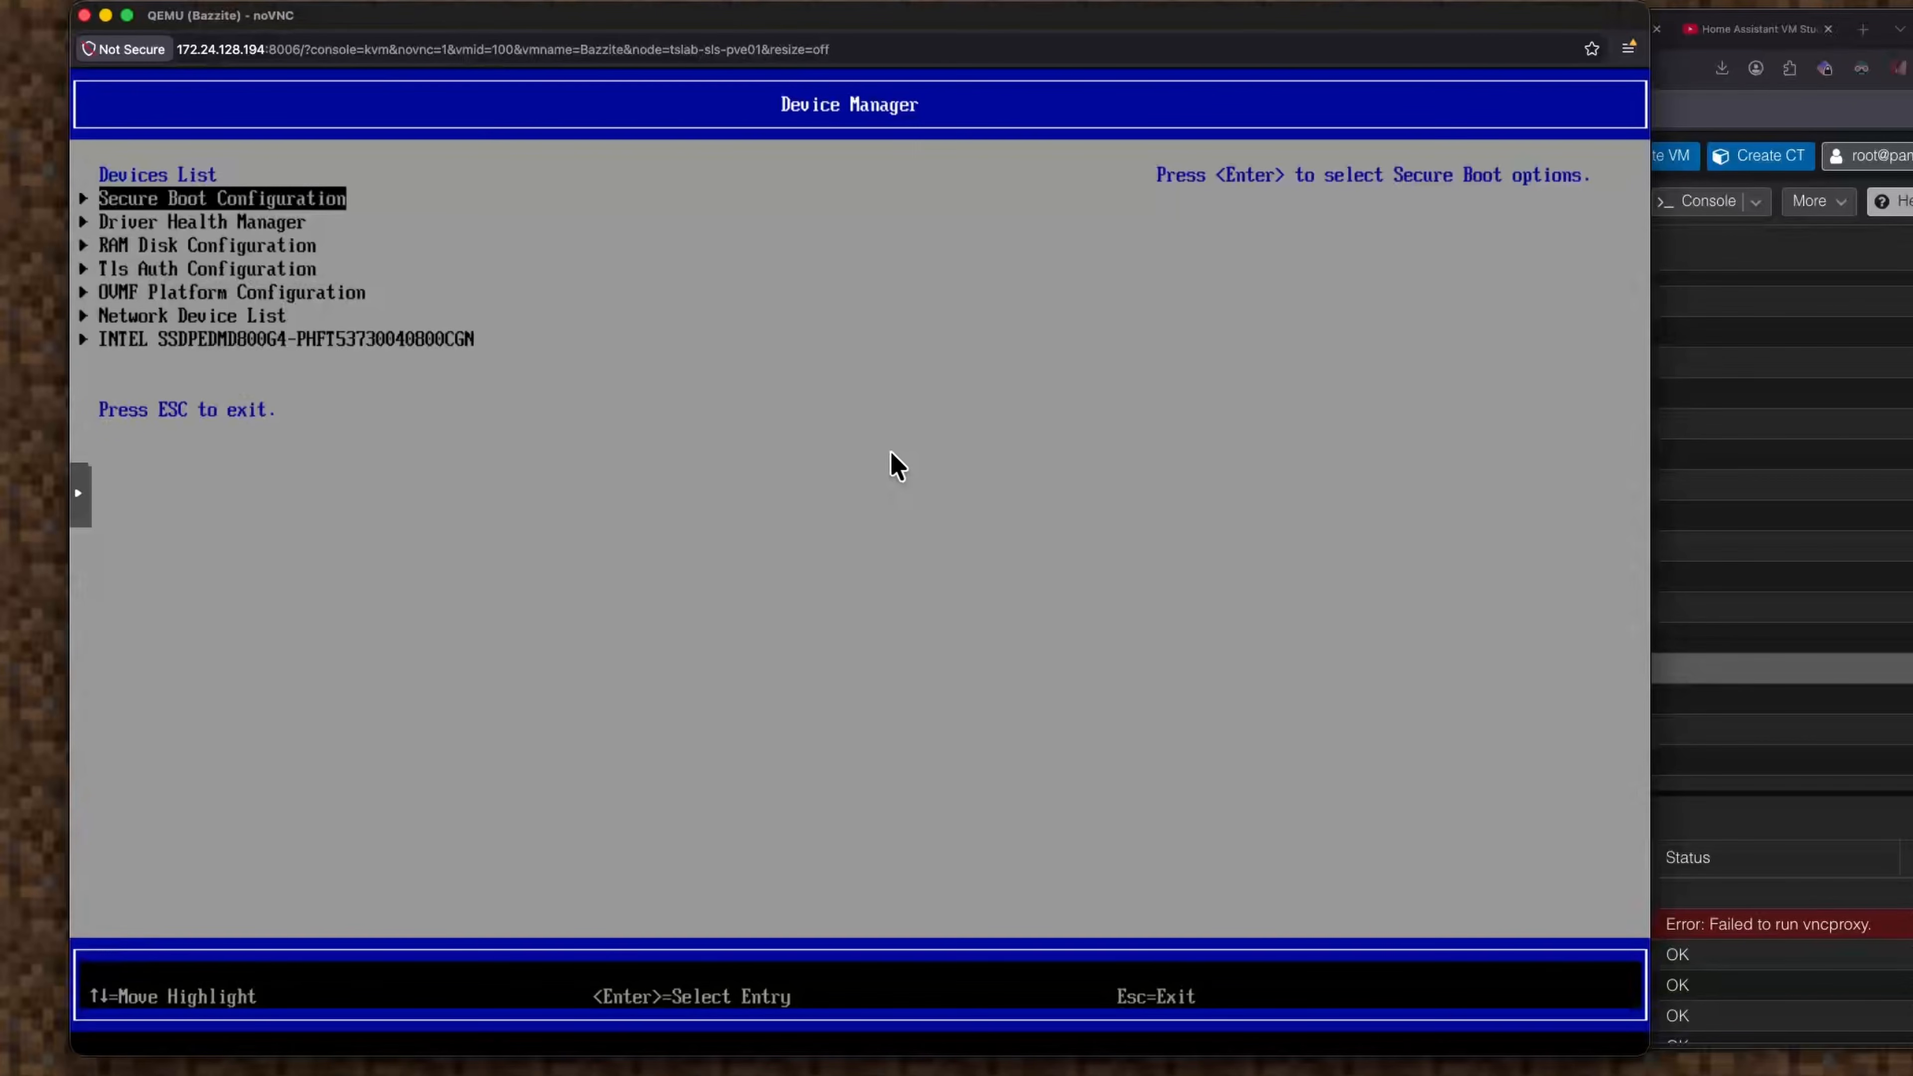
{"action": "key", "text": "Return"}
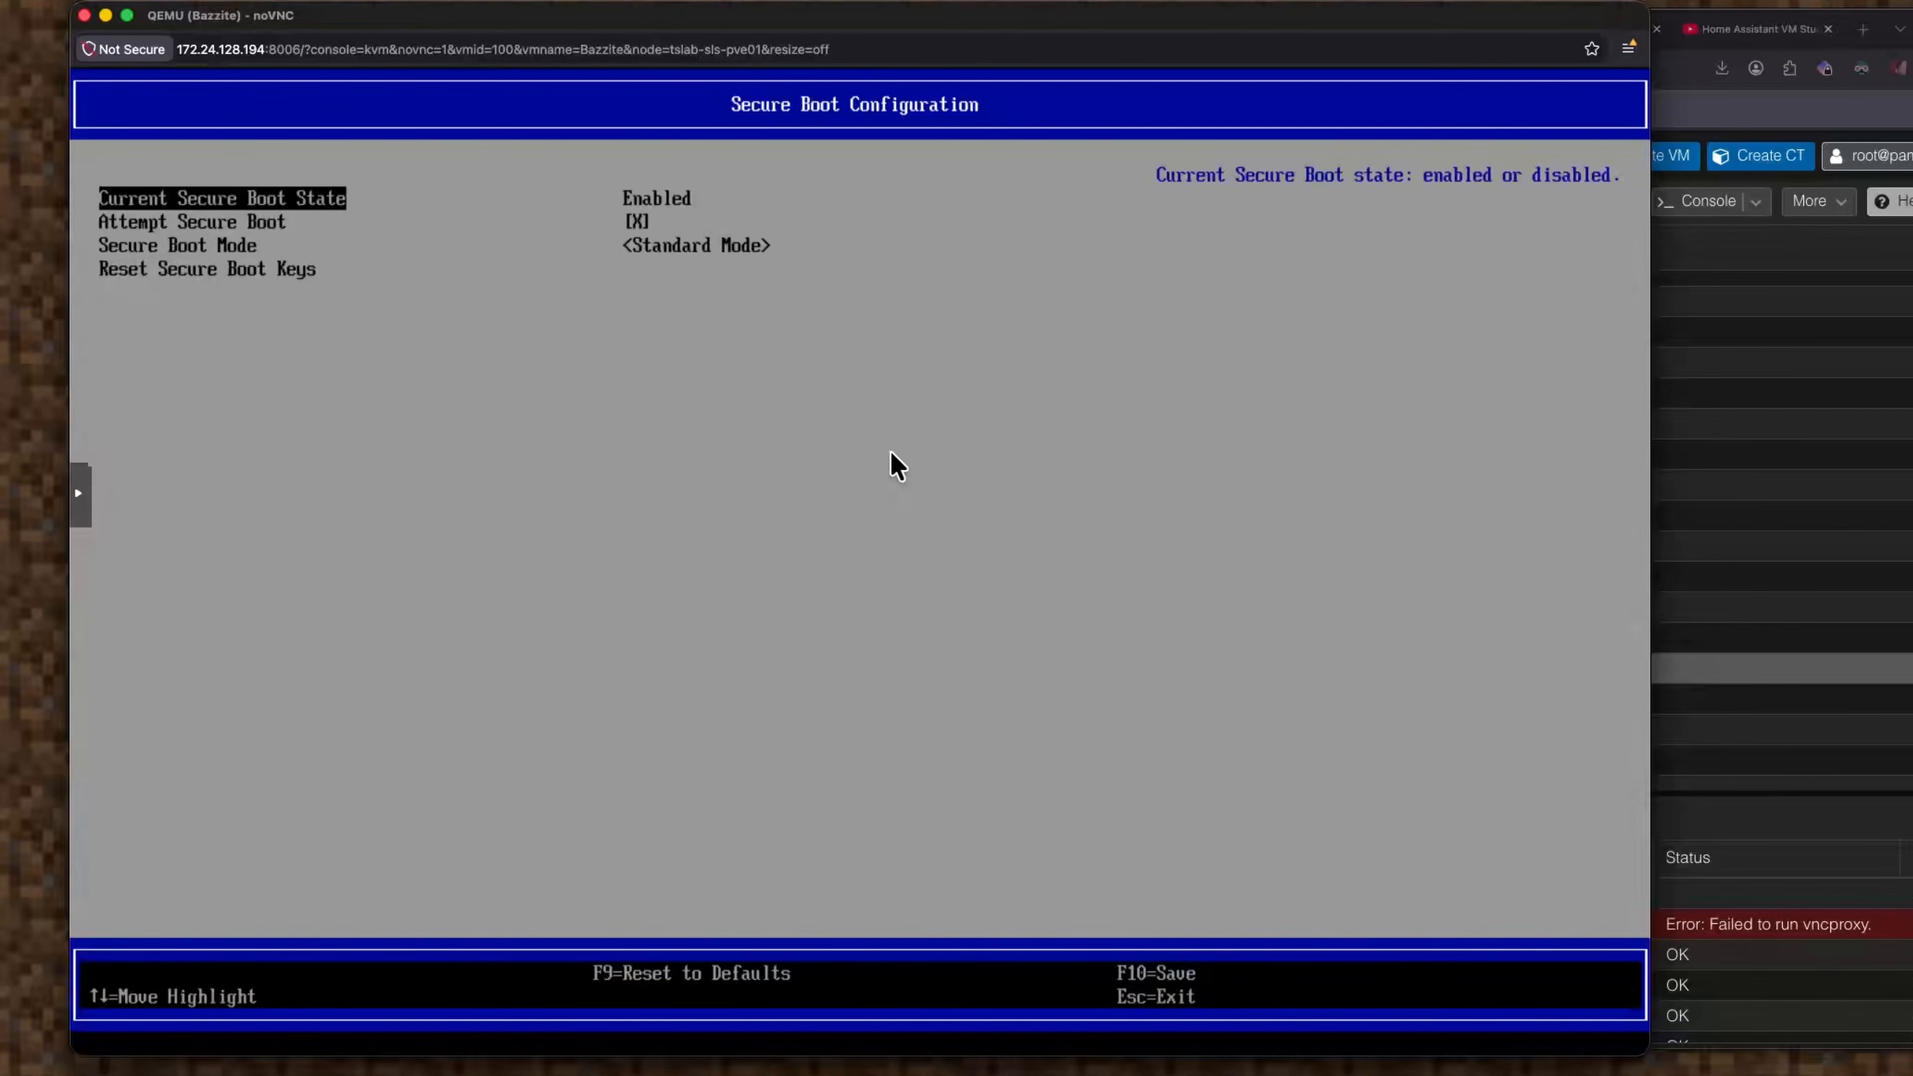
Set Secure Boot Mode to Custom Mode and review the Custom Secure Boot Options.
{"action": "key", "text": "Down"}
{"action": "key", "text": "Down"}
{"action": "key", "text": "Return"}
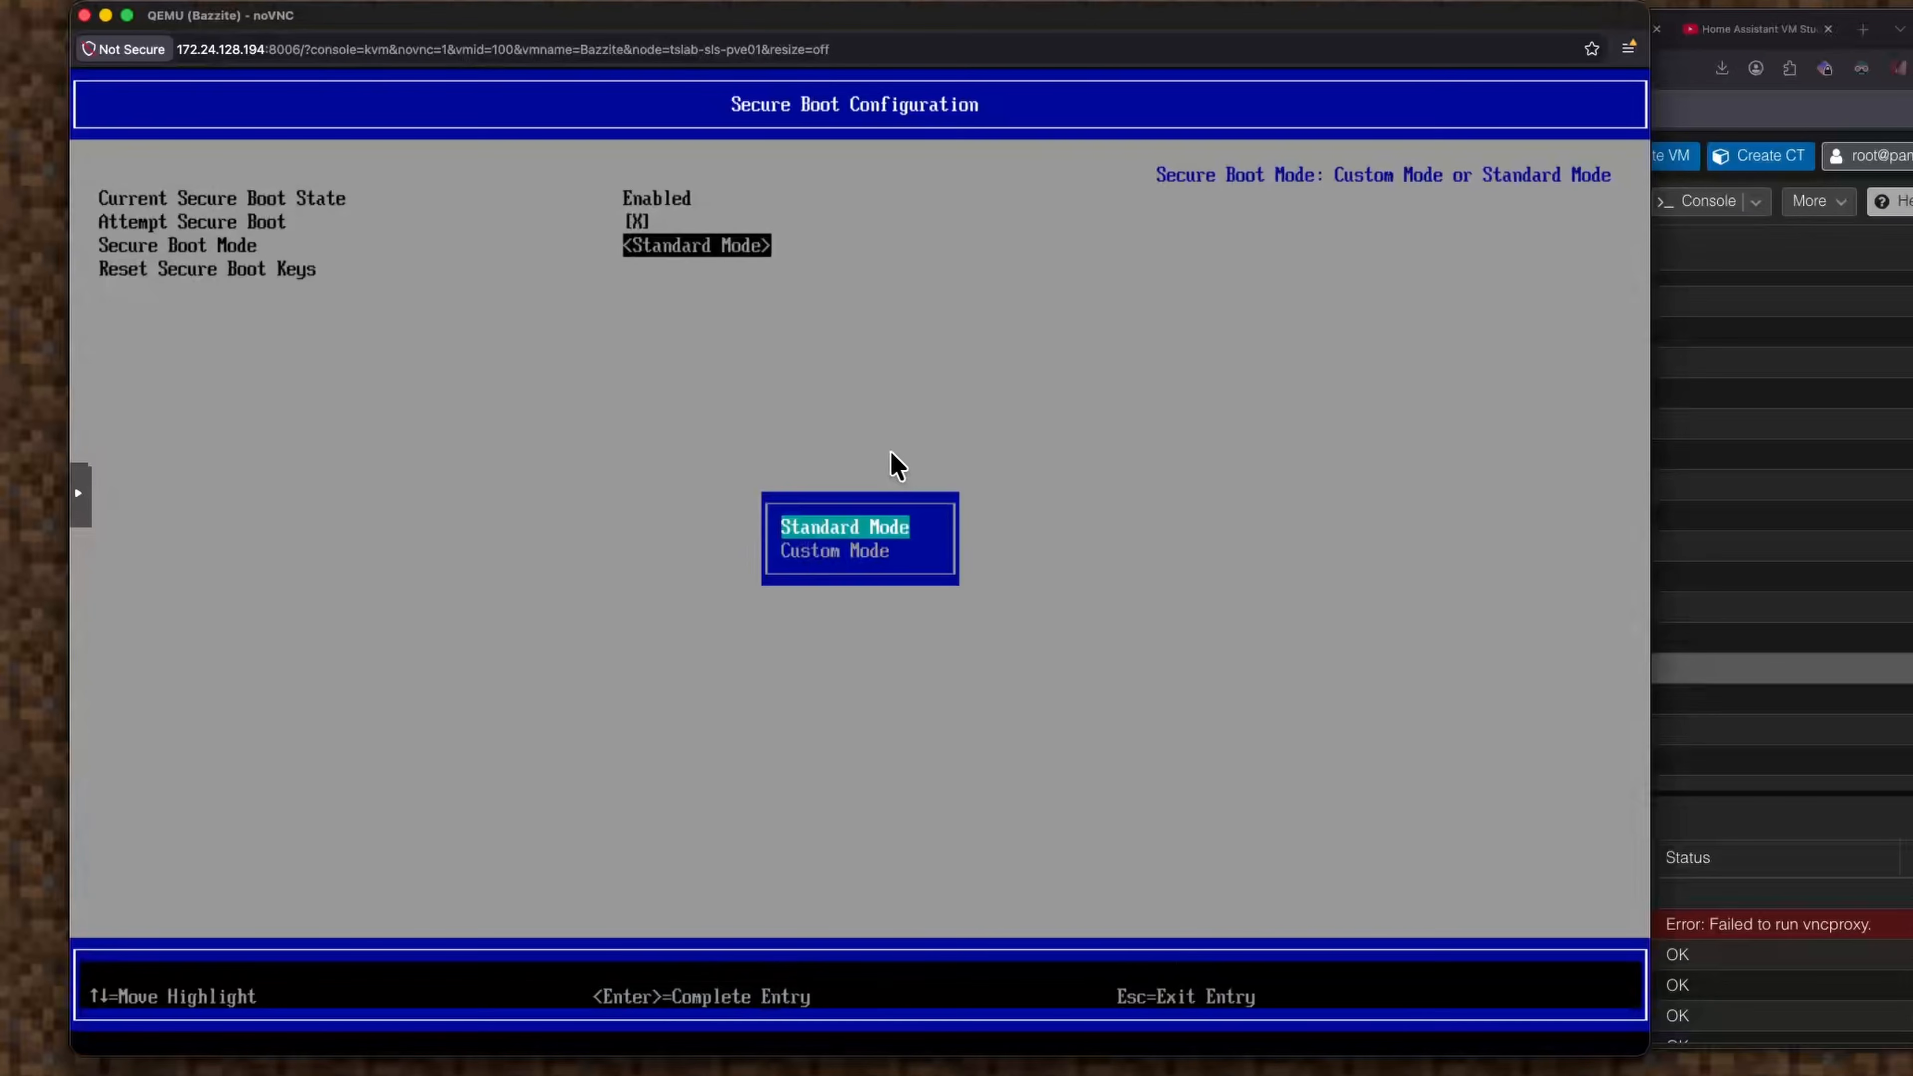
{"action": "key", "text": "Down"}
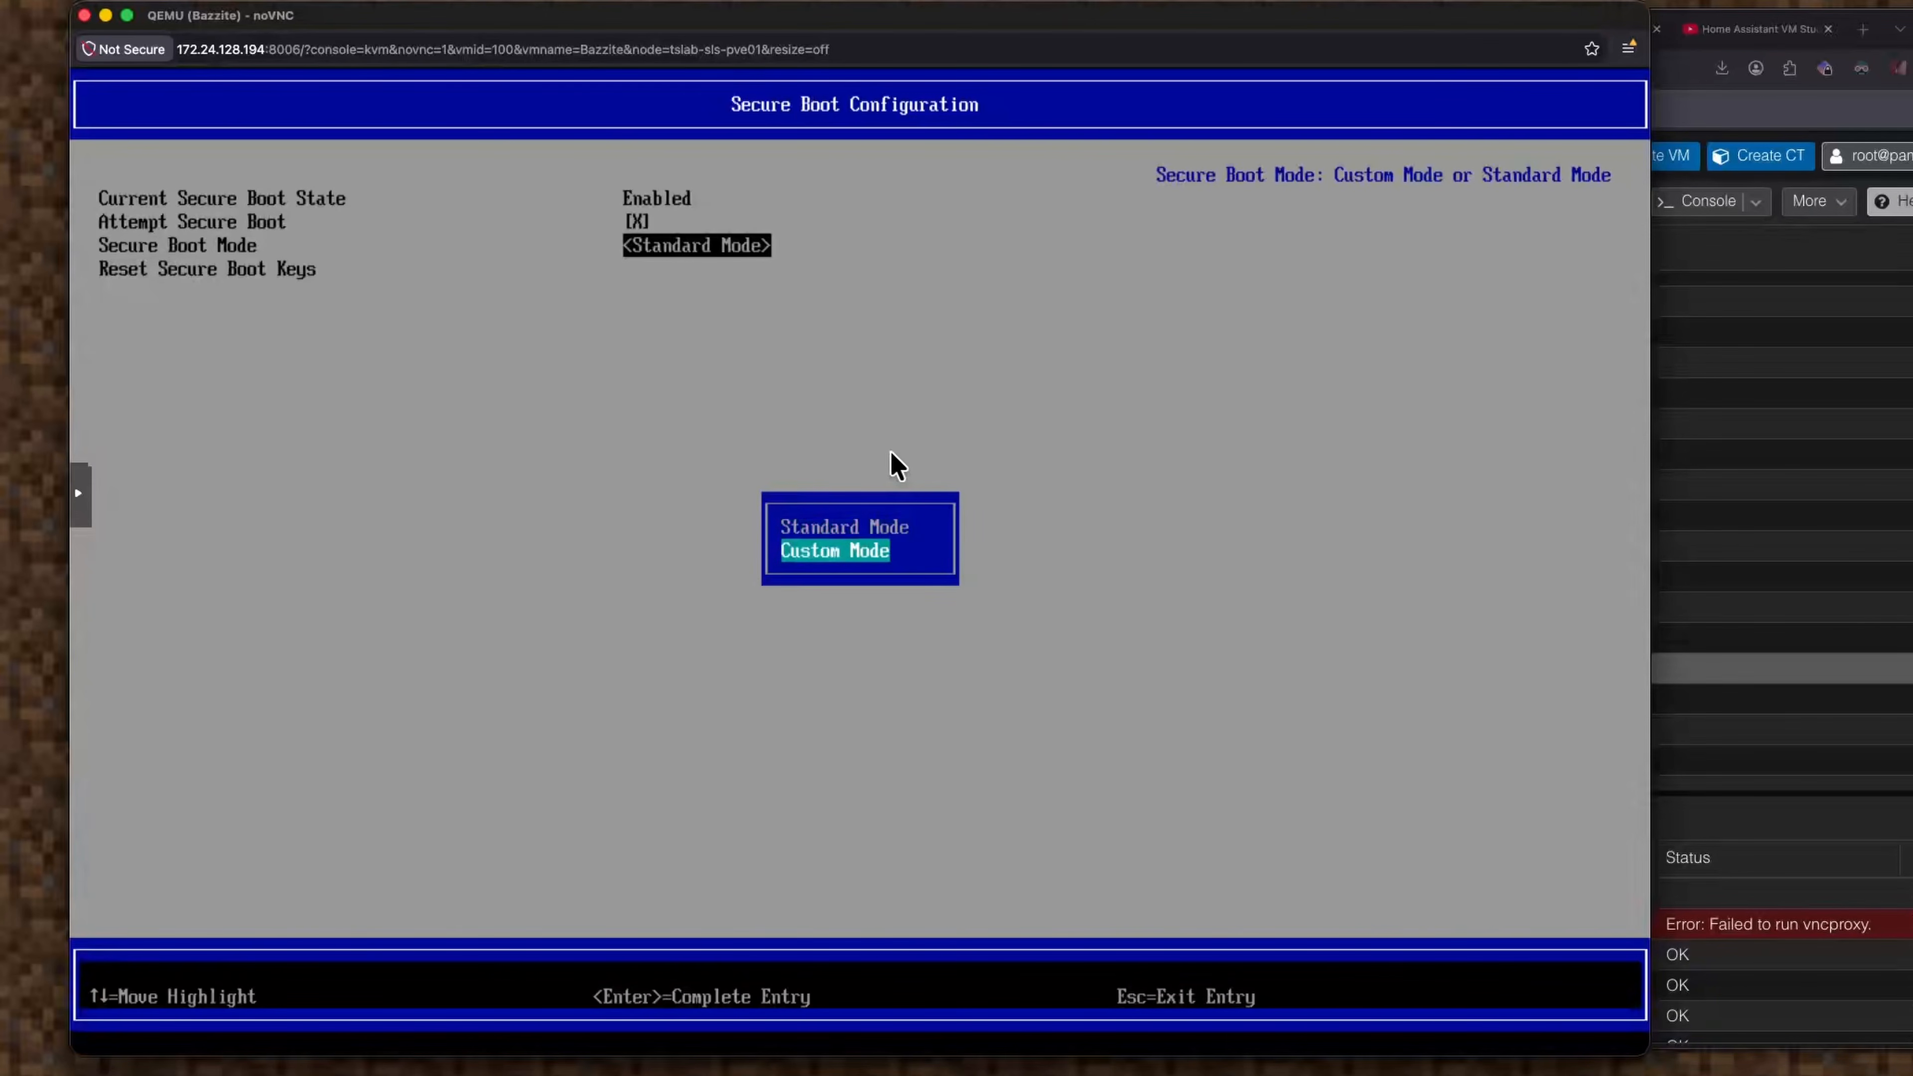
{"action": "key", "text": "Return"}
{"action": "key", "text": "Up"}
{"action": "key", "text": "Down"}
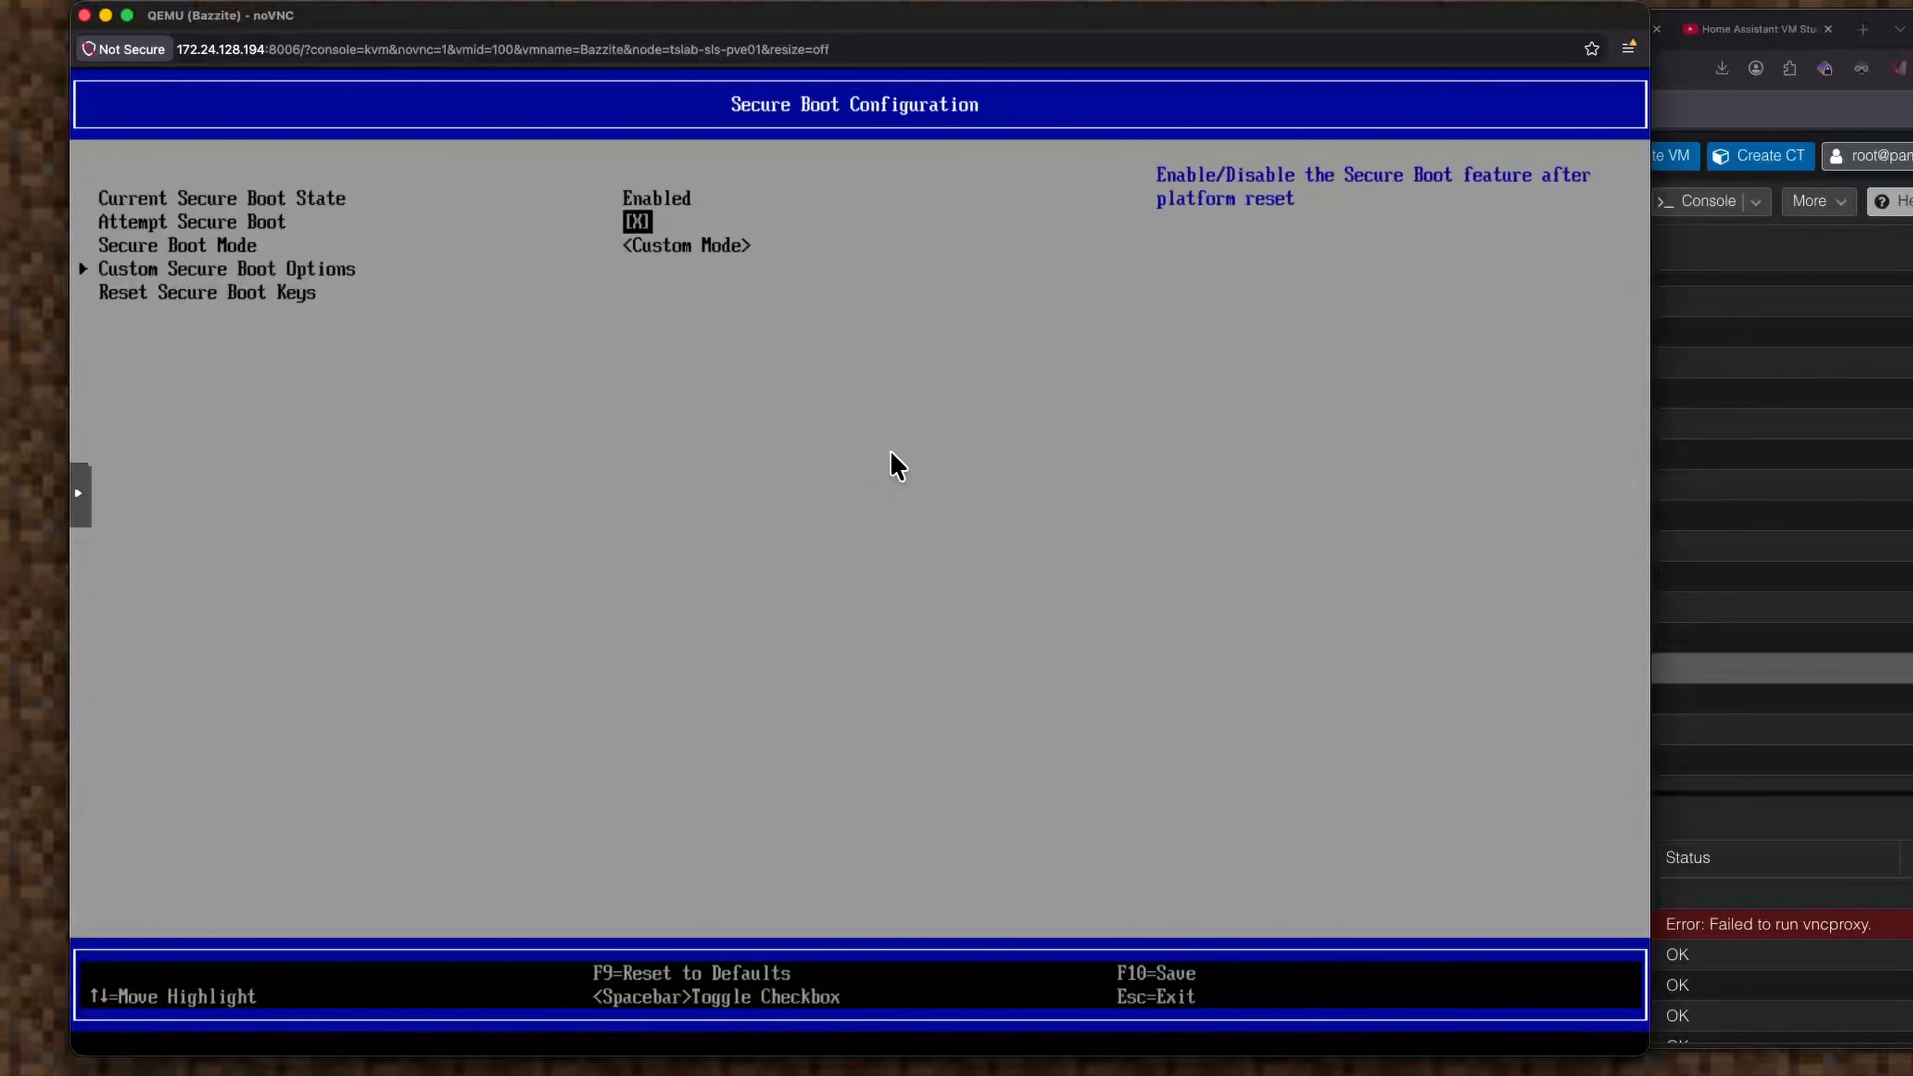
{"action": "key", "text": "Down"}
{"action": "key", "text": "Up"}
{"action": "key", "text": "Down"}
{"action": "key", "text": "Return"}
{"action": "key", "text": "Return"}
{"action": "key", "text": "Down"}
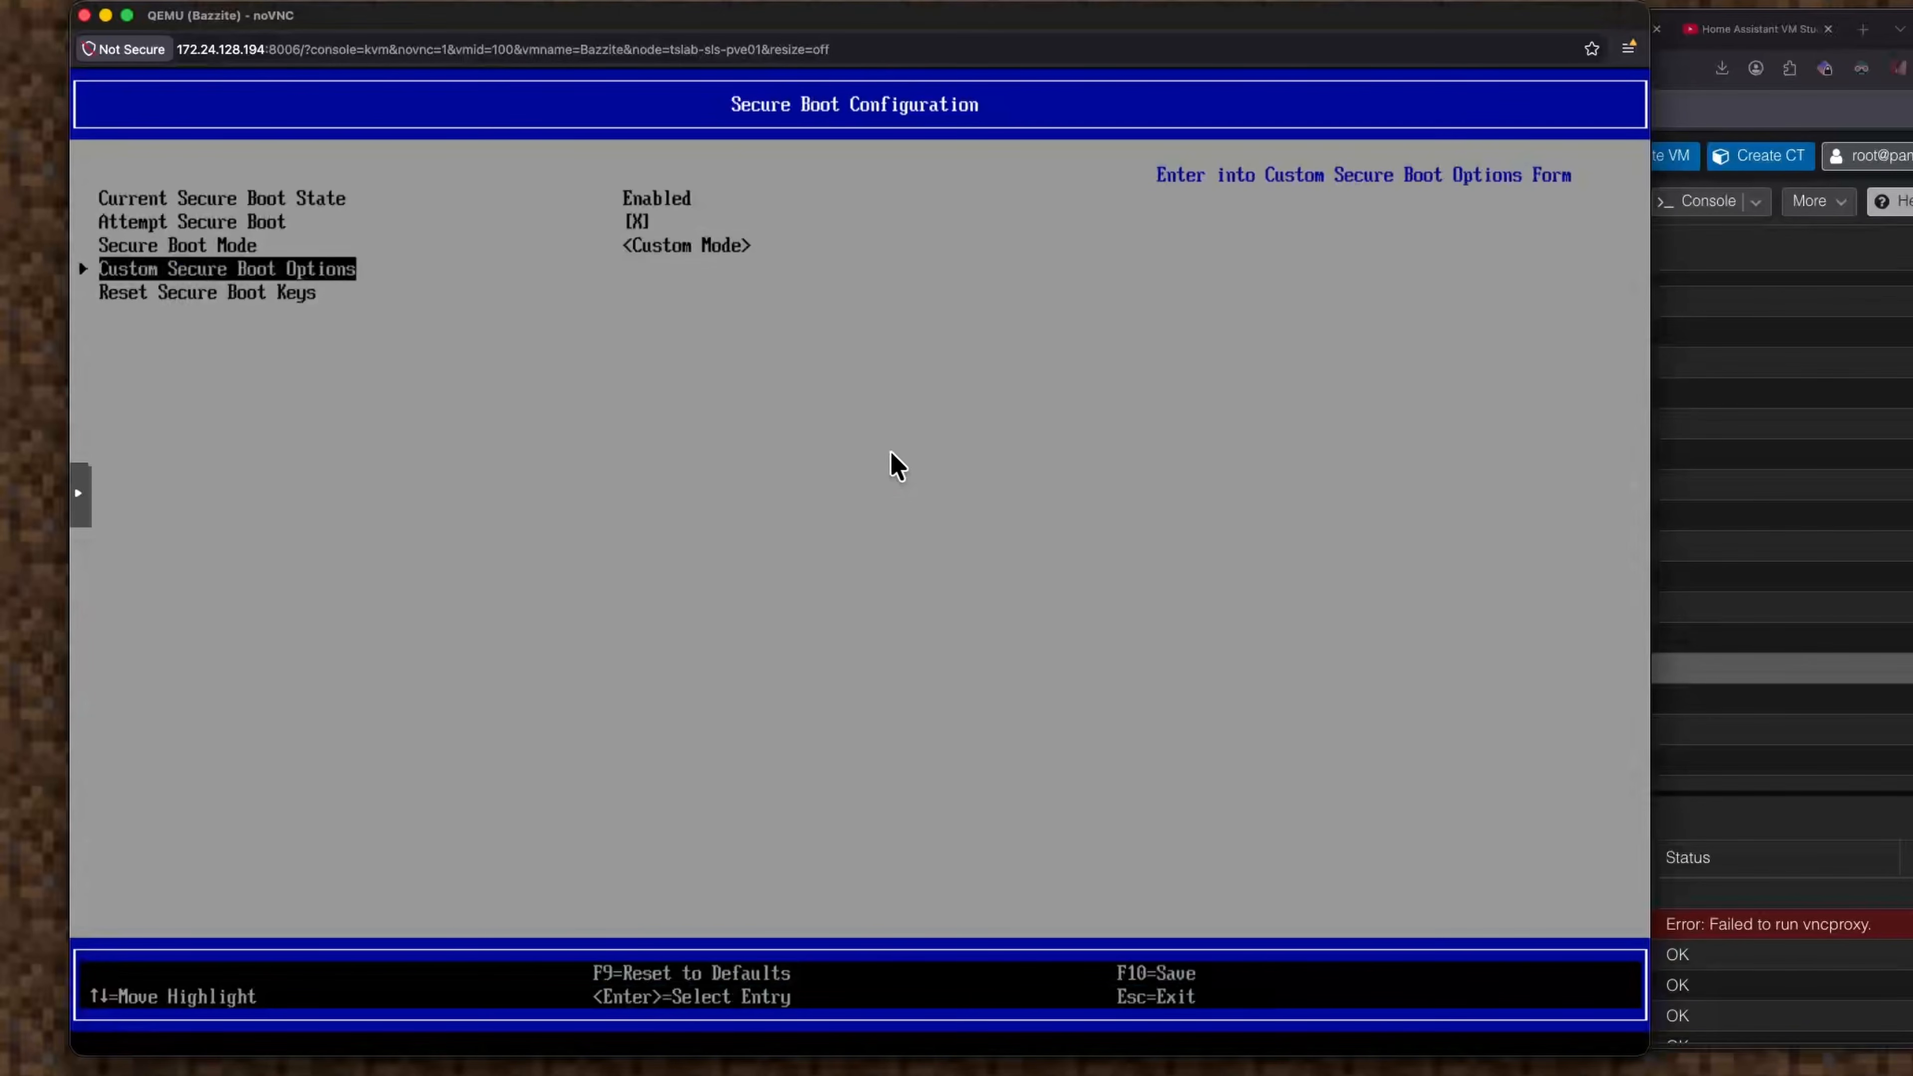
{"action": "key", "text": "Return"}
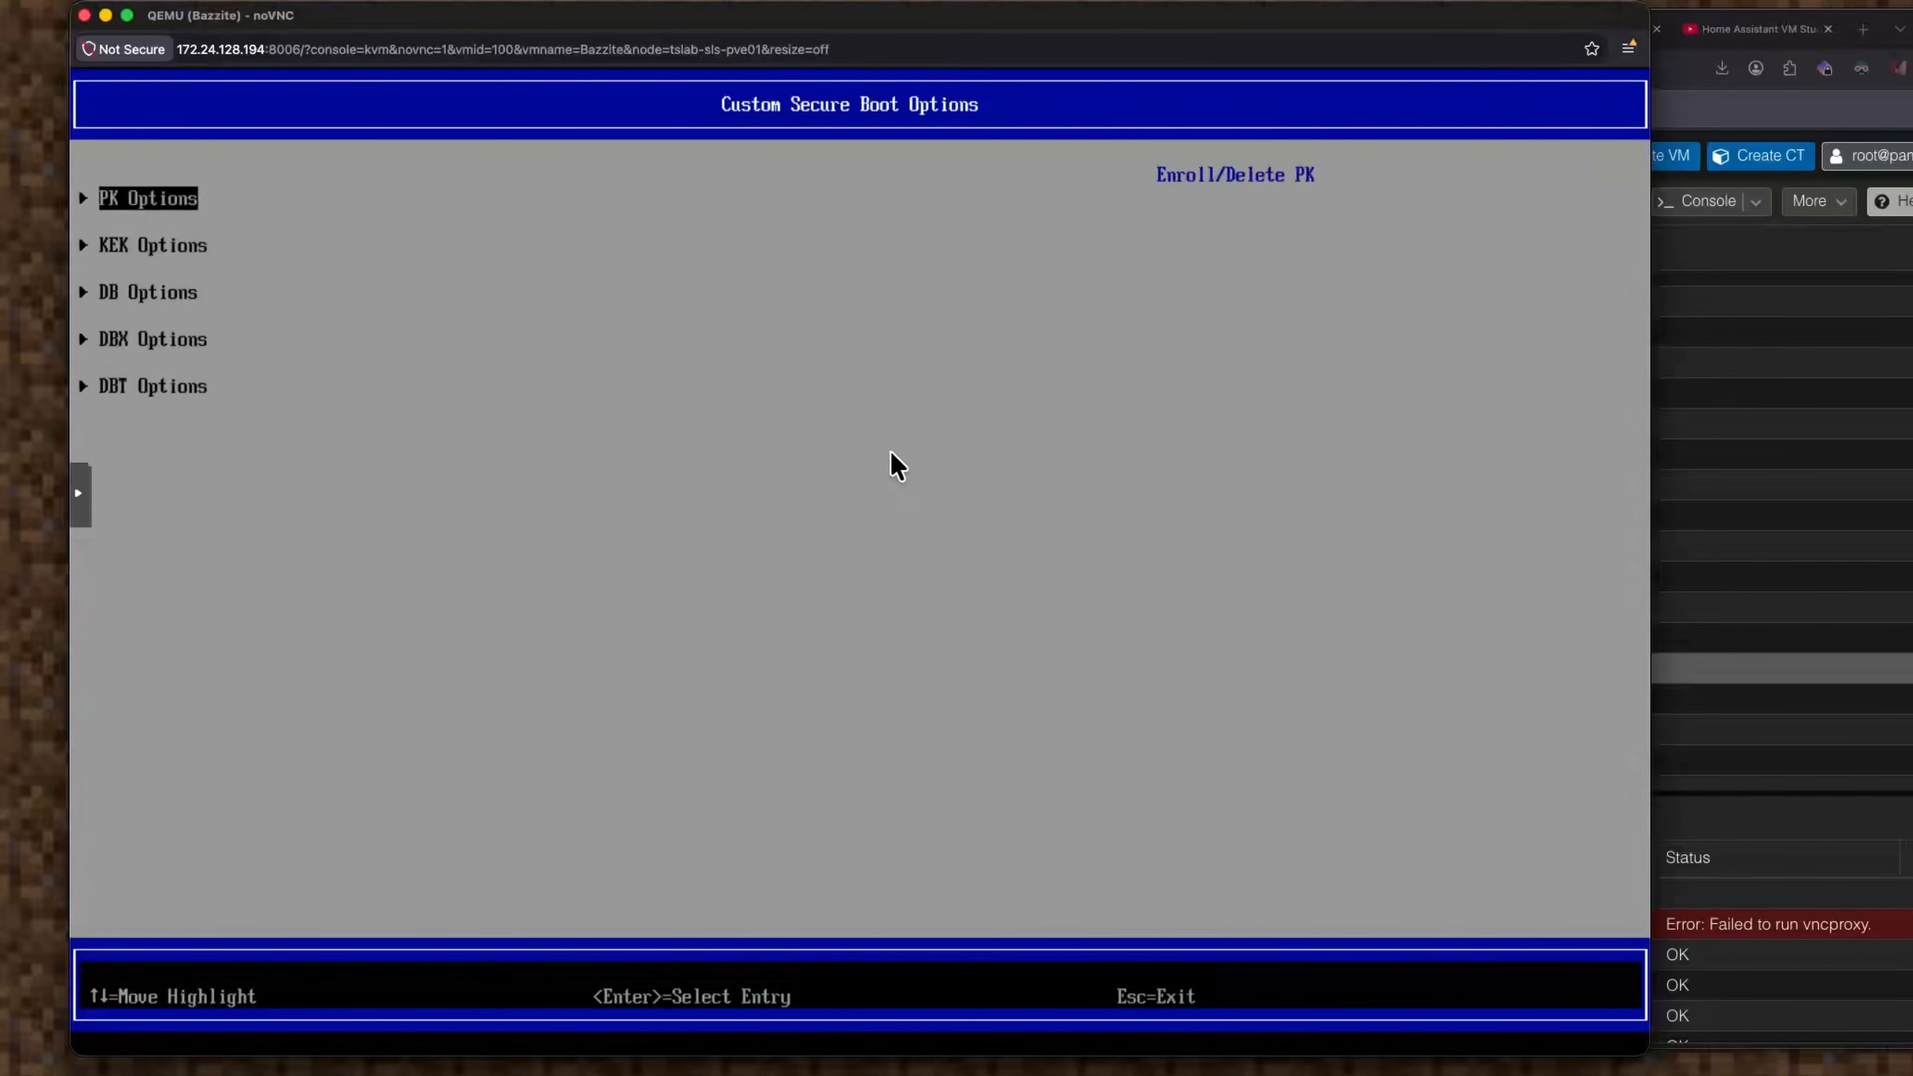
{"action": "key", "text": "Escape"}
{"action": "key", "text": "Down"}
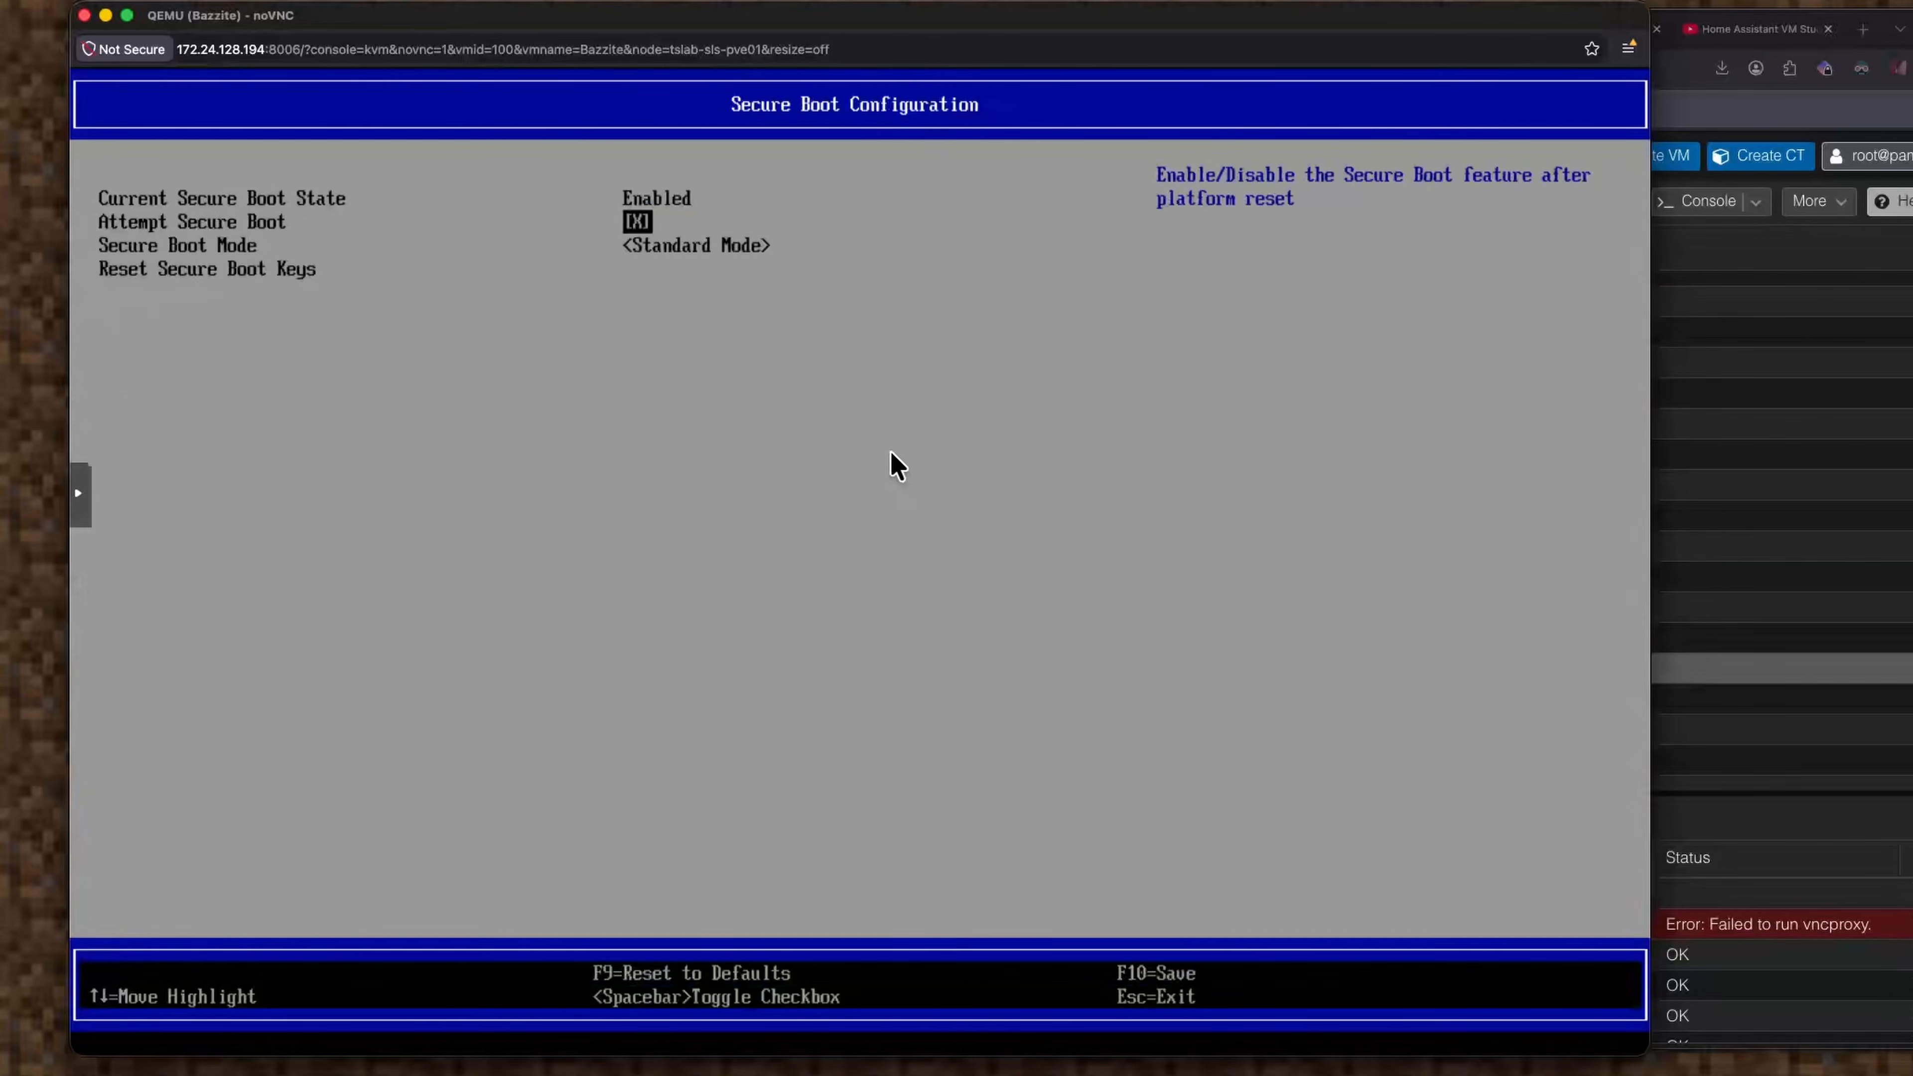
{"action": "key", "text": "Down"}
{"action": "key", "text": "Return"}
{"action": "key", "text": "Down"}
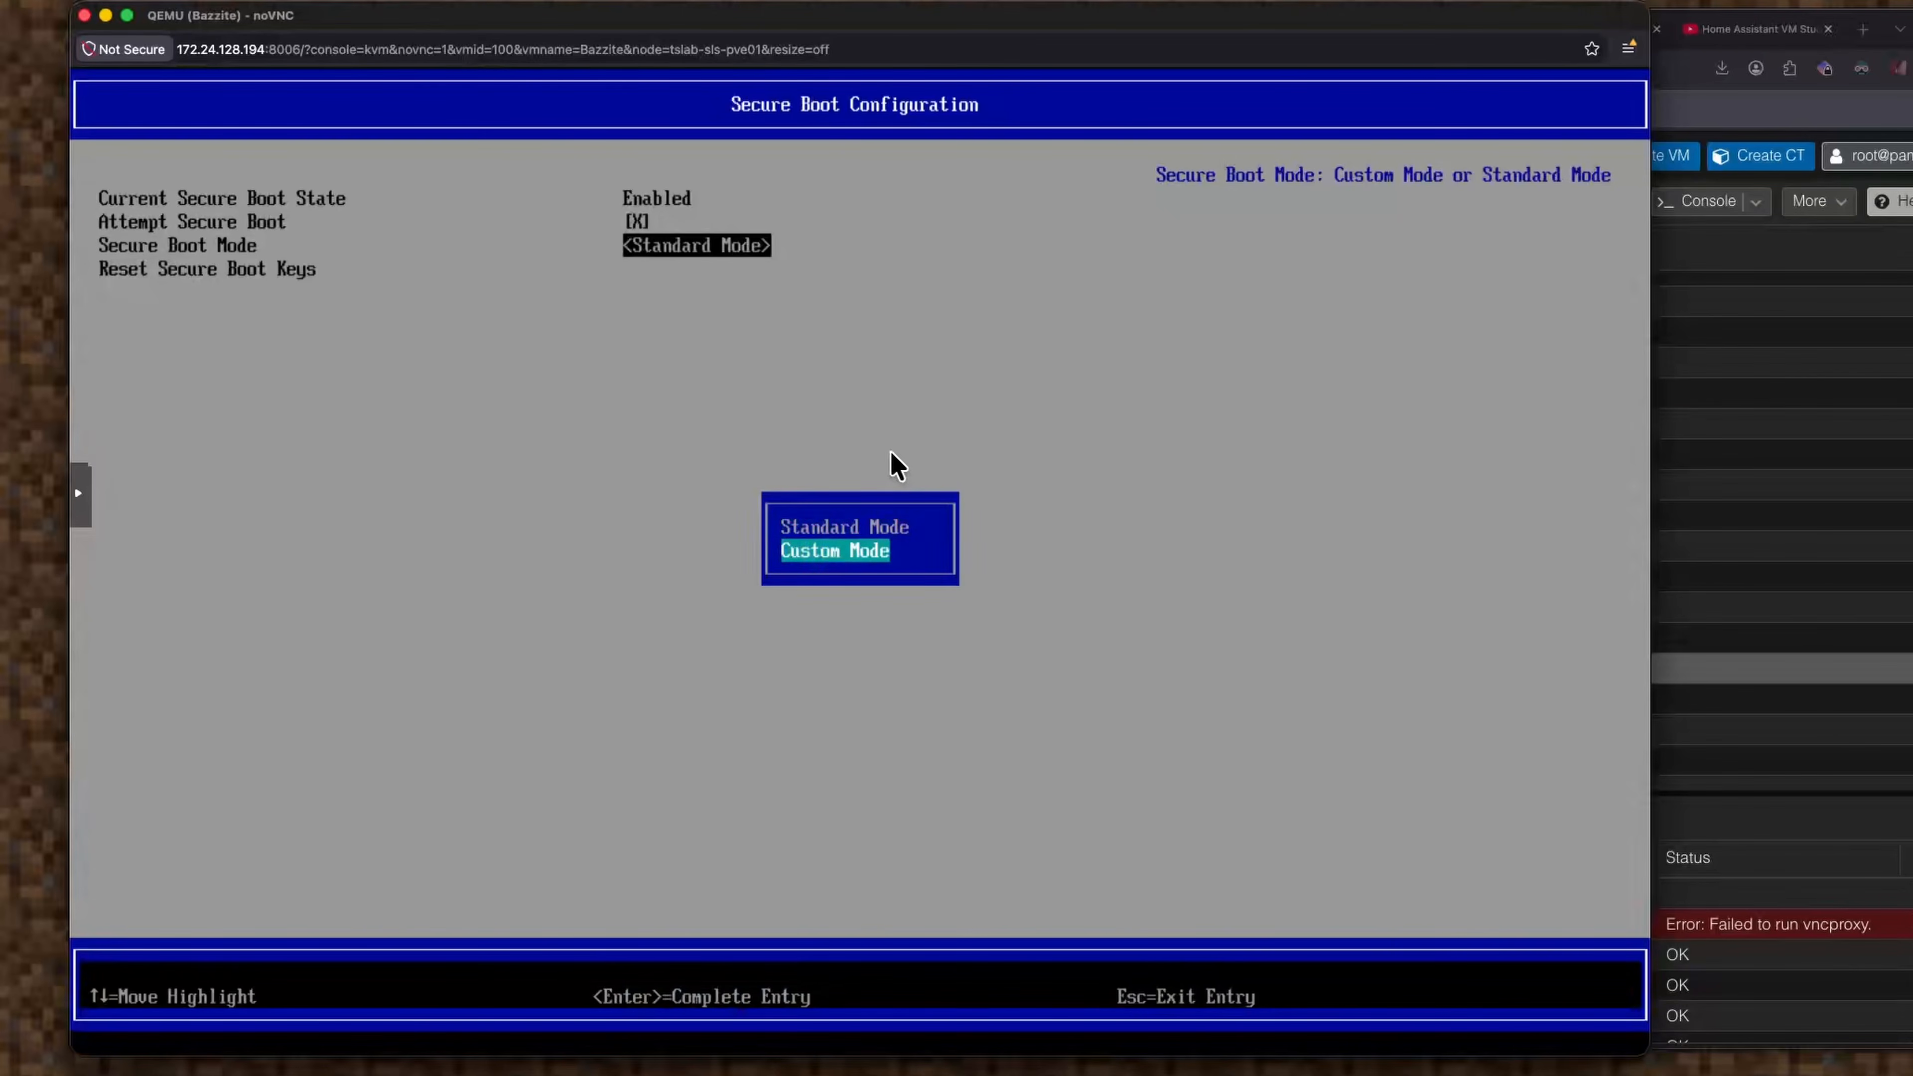
{"action": "key", "text": "Return"}
Untick Attempt Secure Boot, set Secure Boot Mode back to Standard Mode, and exit to Device Manager.
{"action": "key", "text": "Up"}
{"action": "key", "text": "space"}
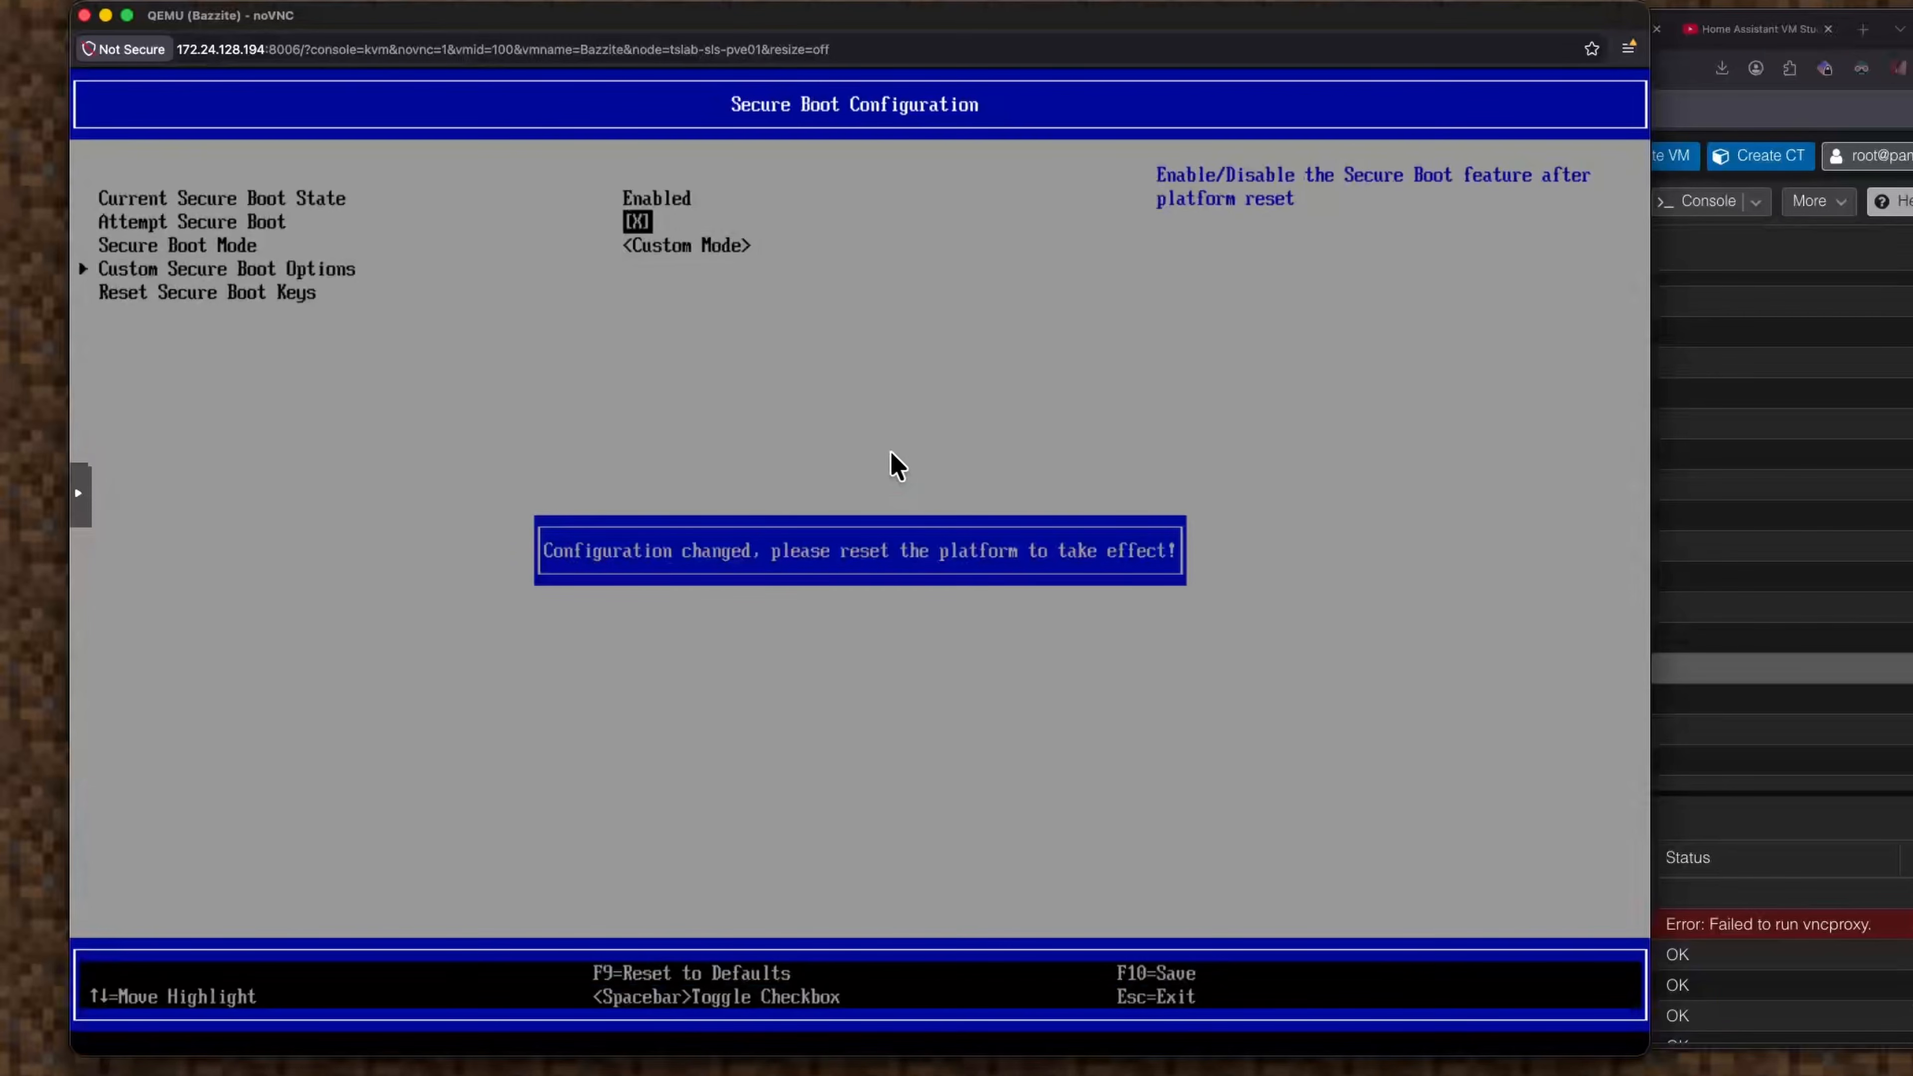
{"action": "key", "text": "Return"}
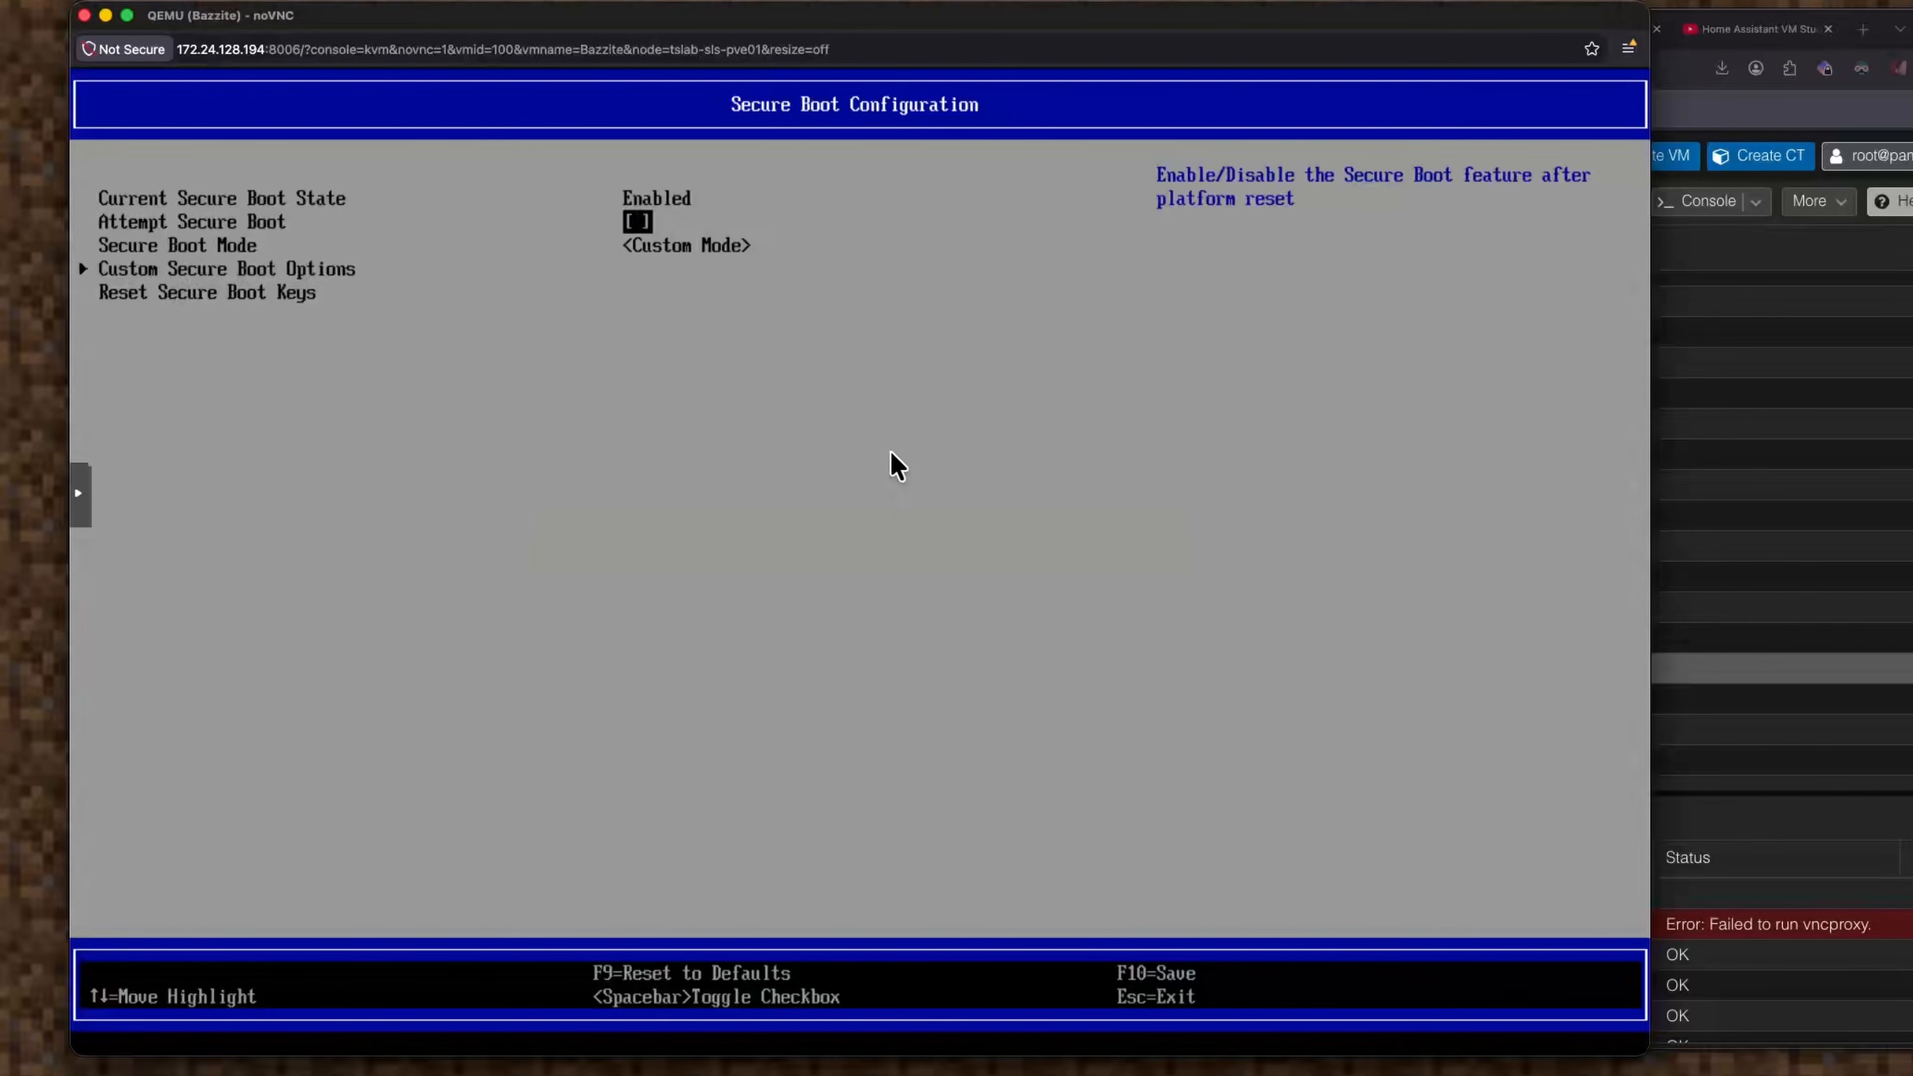
{"action": "key", "text": "Down"}
{"action": "key", "text": "Up"}
{"action": "key", "text": "Down"}
{"action": "key", "text": "Down"}
{"action": "key", "text": "Up"}
{"action": "key", "text": "Return"}
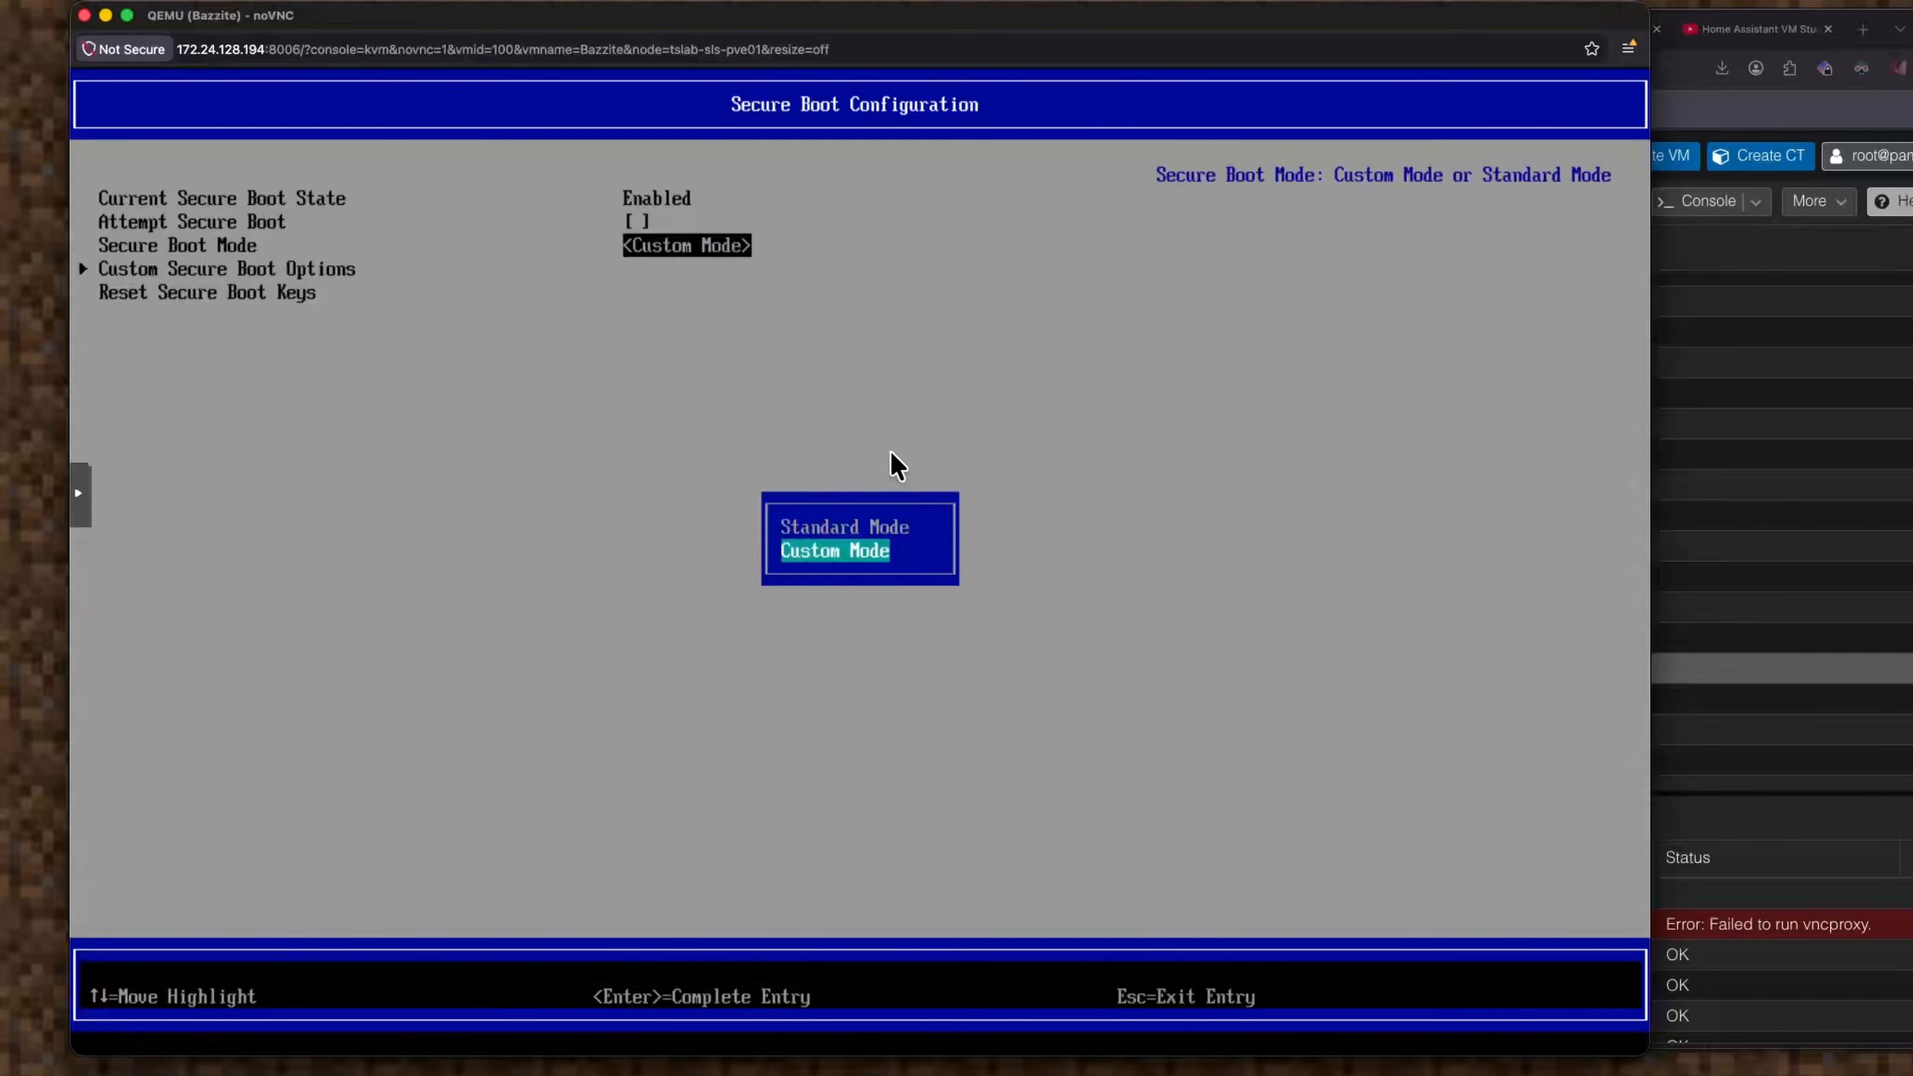
{"action": "key", "text": "Up"}
{"action": "key", "text": "Return"}
{"action": "key", "text": "Up"}
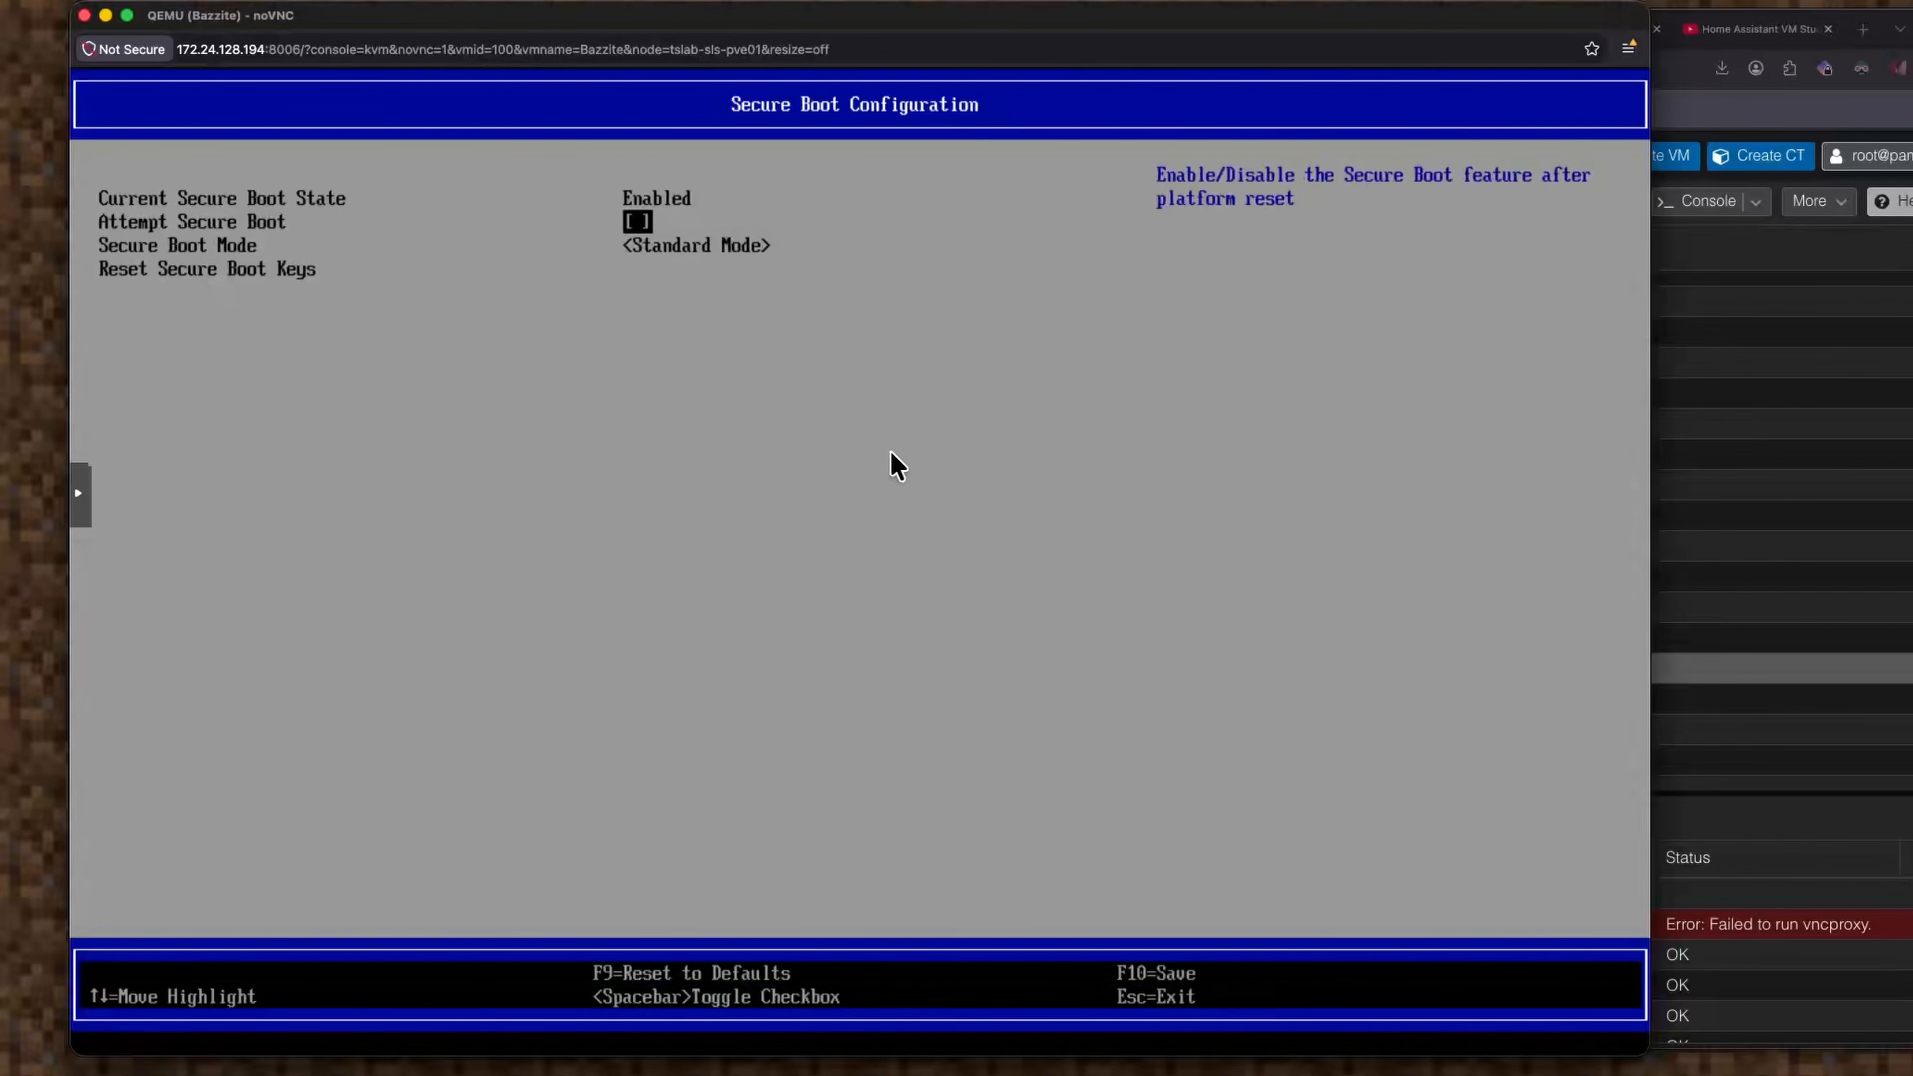
{"action": "key", "text": "Up"}
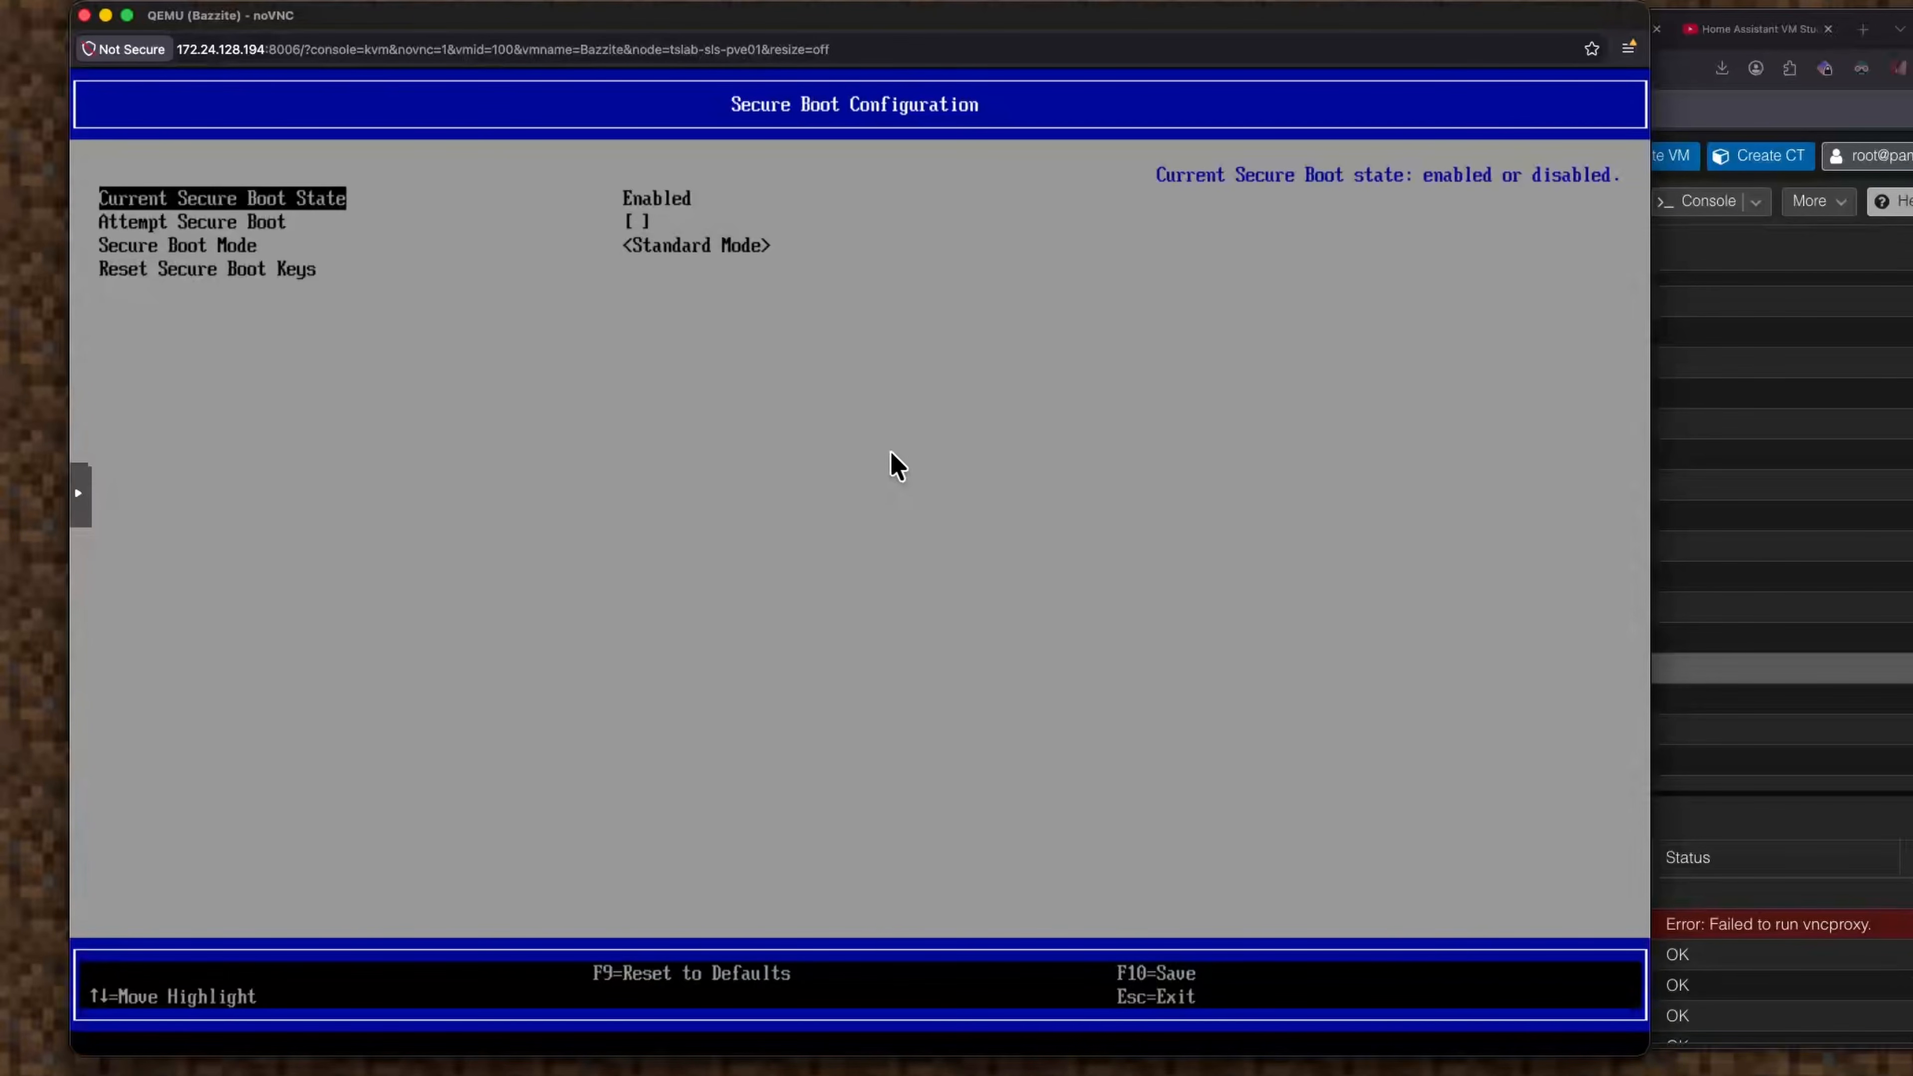
{"action": "key", "text": "Escape"}
{"action": "key", "text": "Escape"}
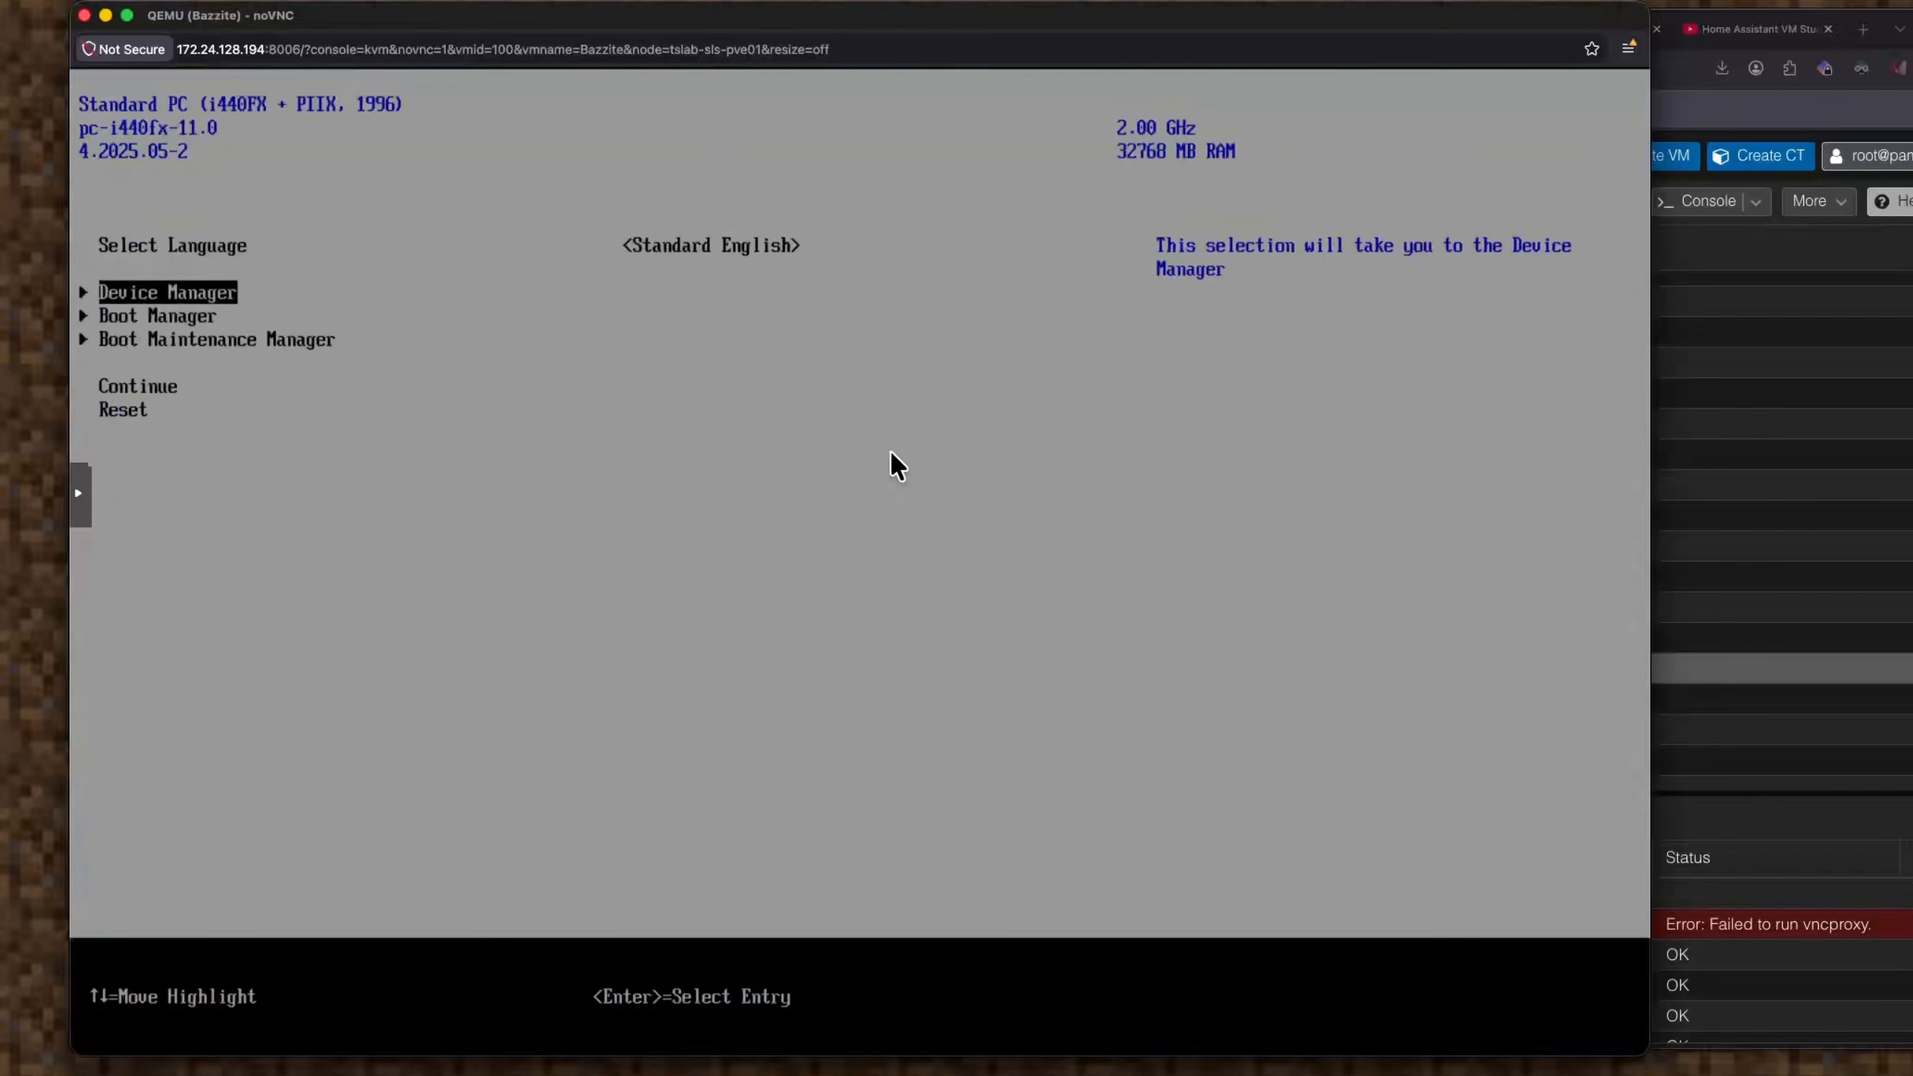
Choose Continue in the OVMF menu and accept the 'Configuration changed' reset.
{"action": "key", "text": "Down"}
{"action": "key", "text": "Down"}
{"action": "key", "text": "Down"}
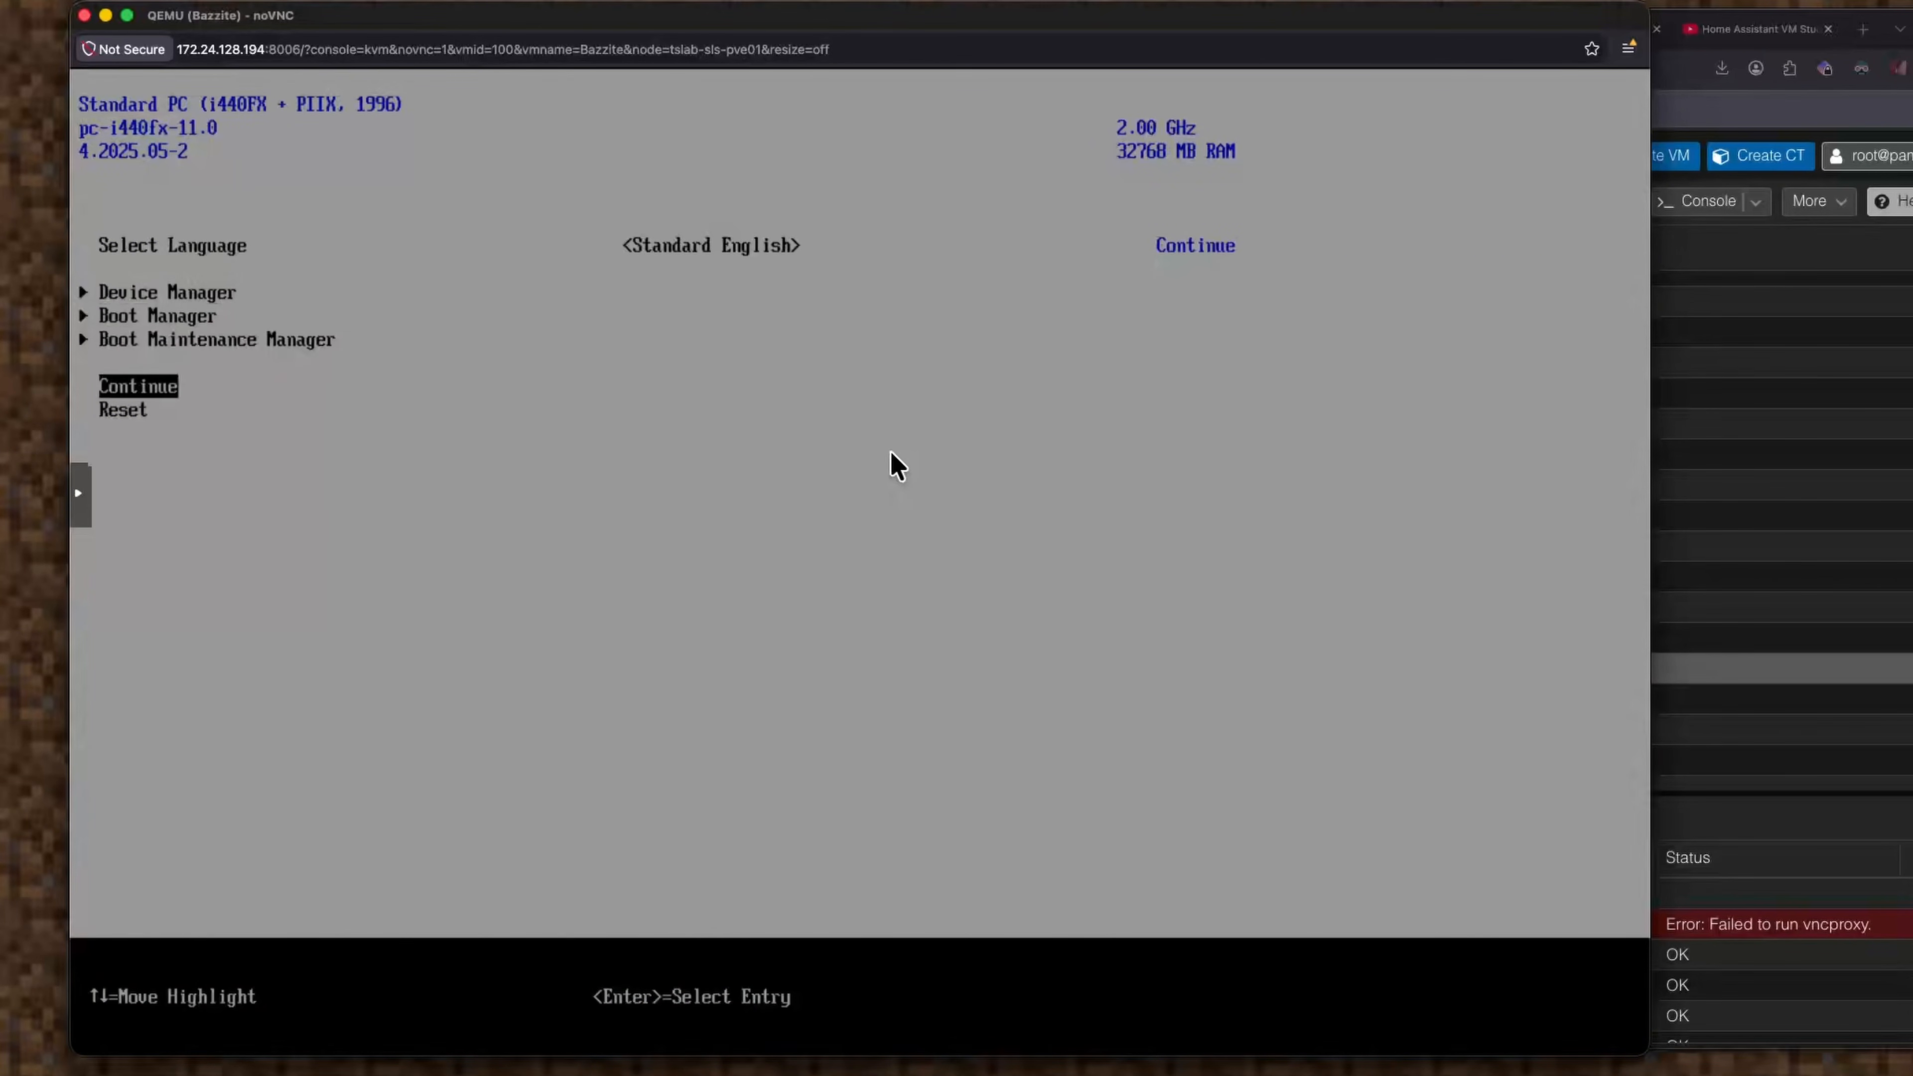
{"action": "key", "text": "Return"}
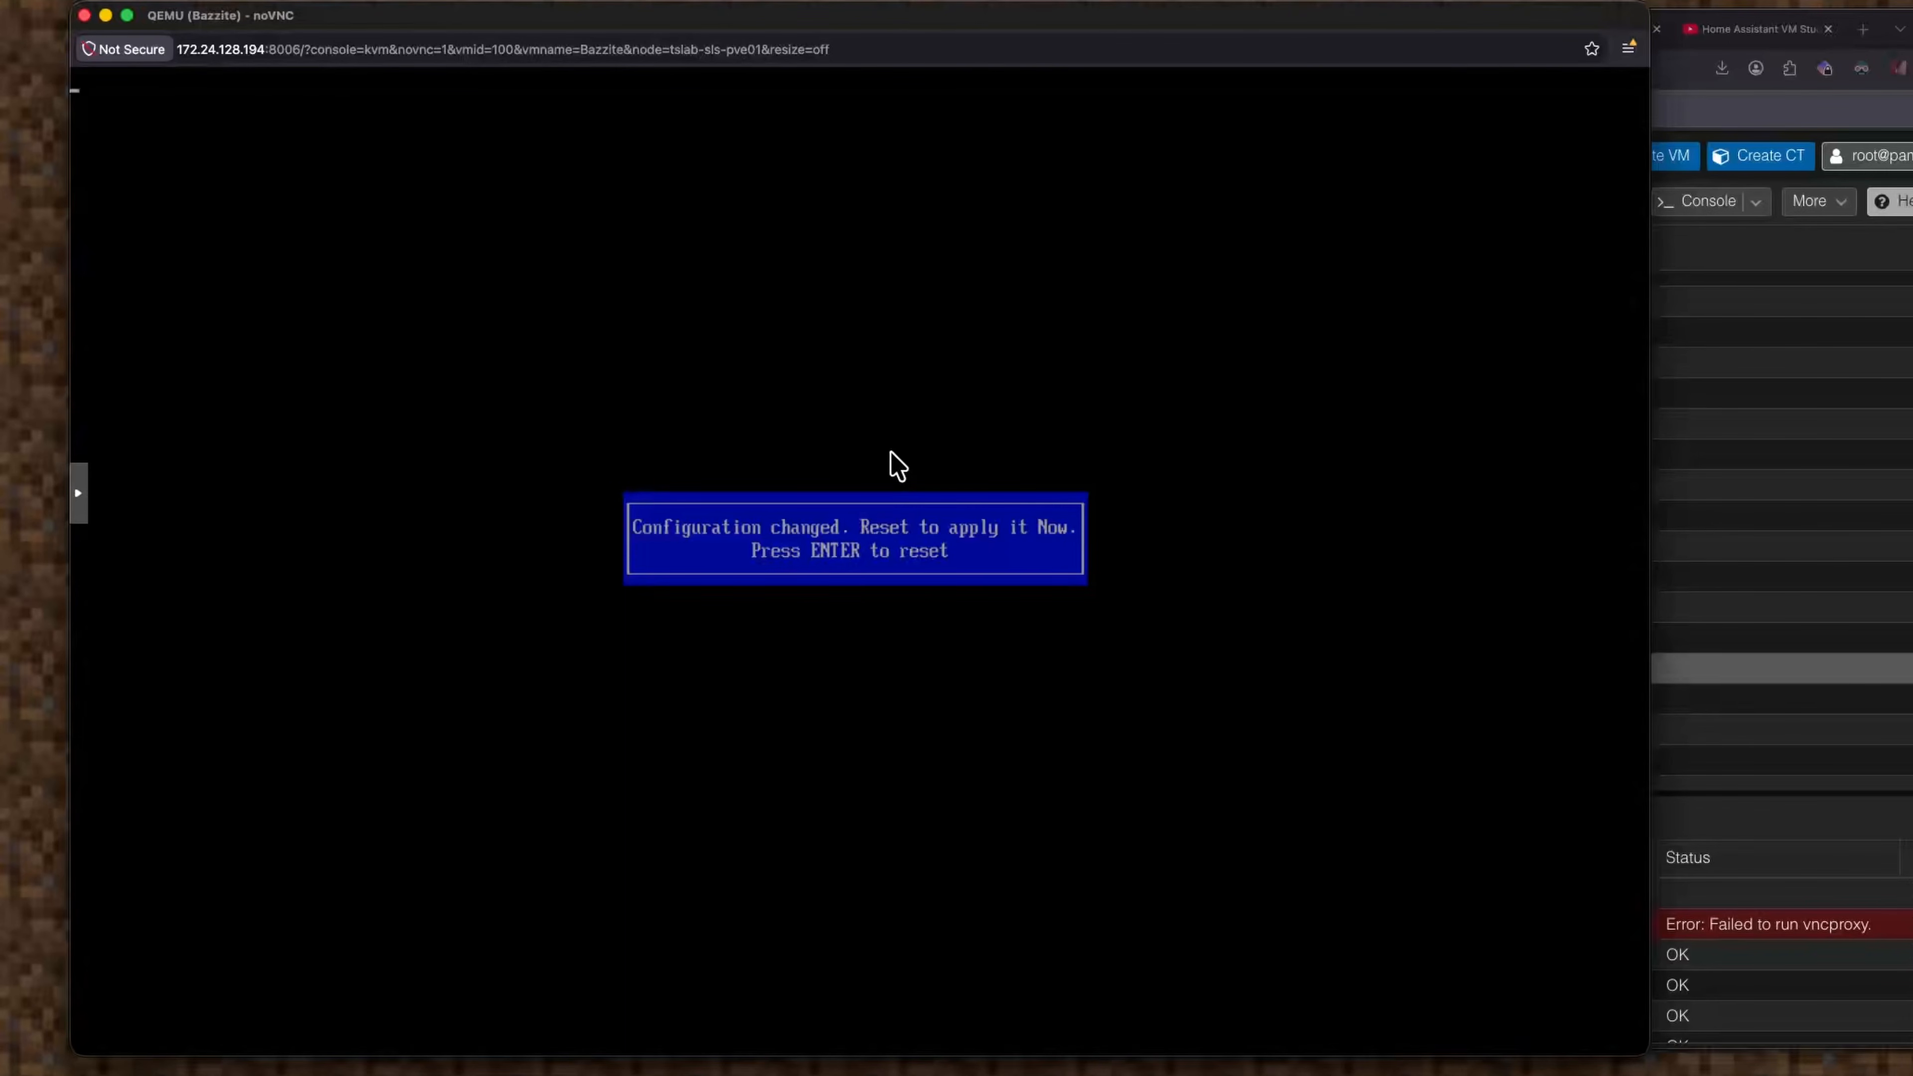
{"action": "key", "text": "Return"}
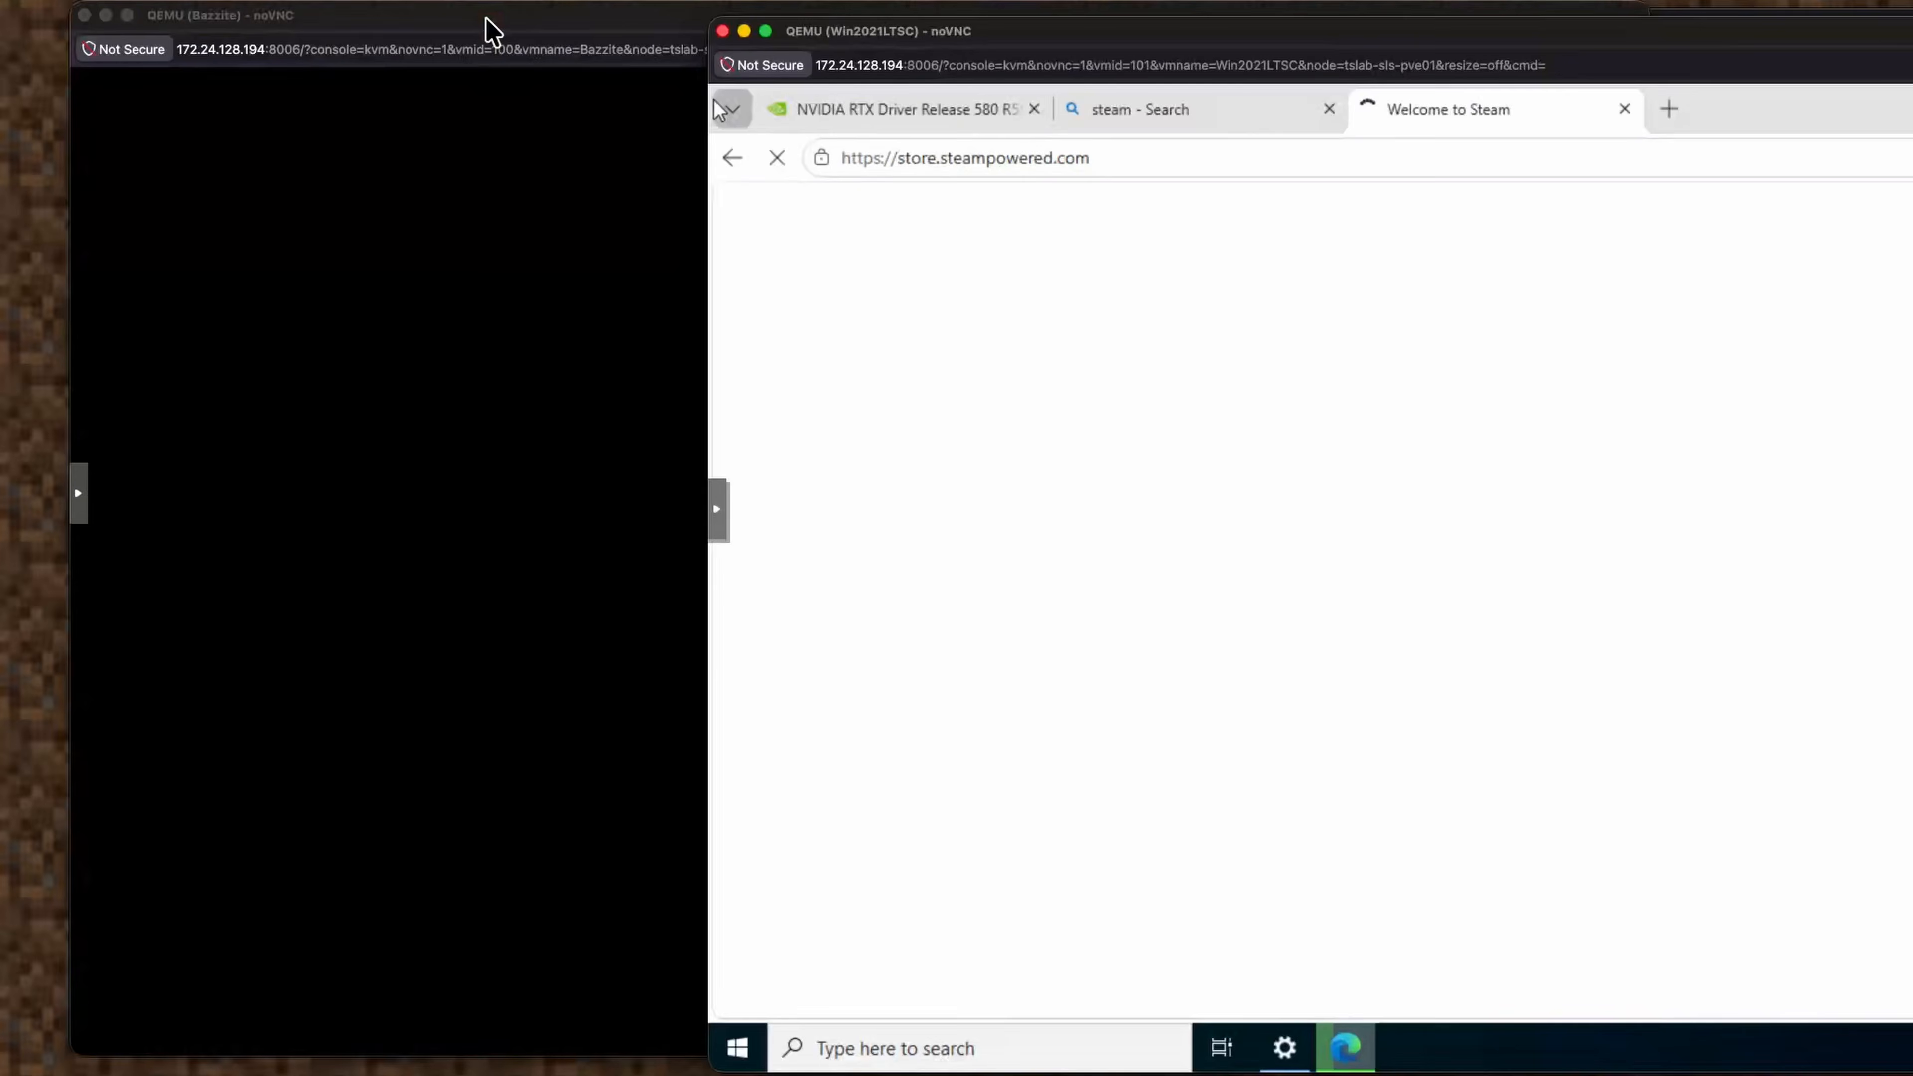
Bring the Bazzite noVNC console forward after GRUB auto-boots Bazzite (ostree:0).
{"action": "left_click", "coordinate": [486, 18]}
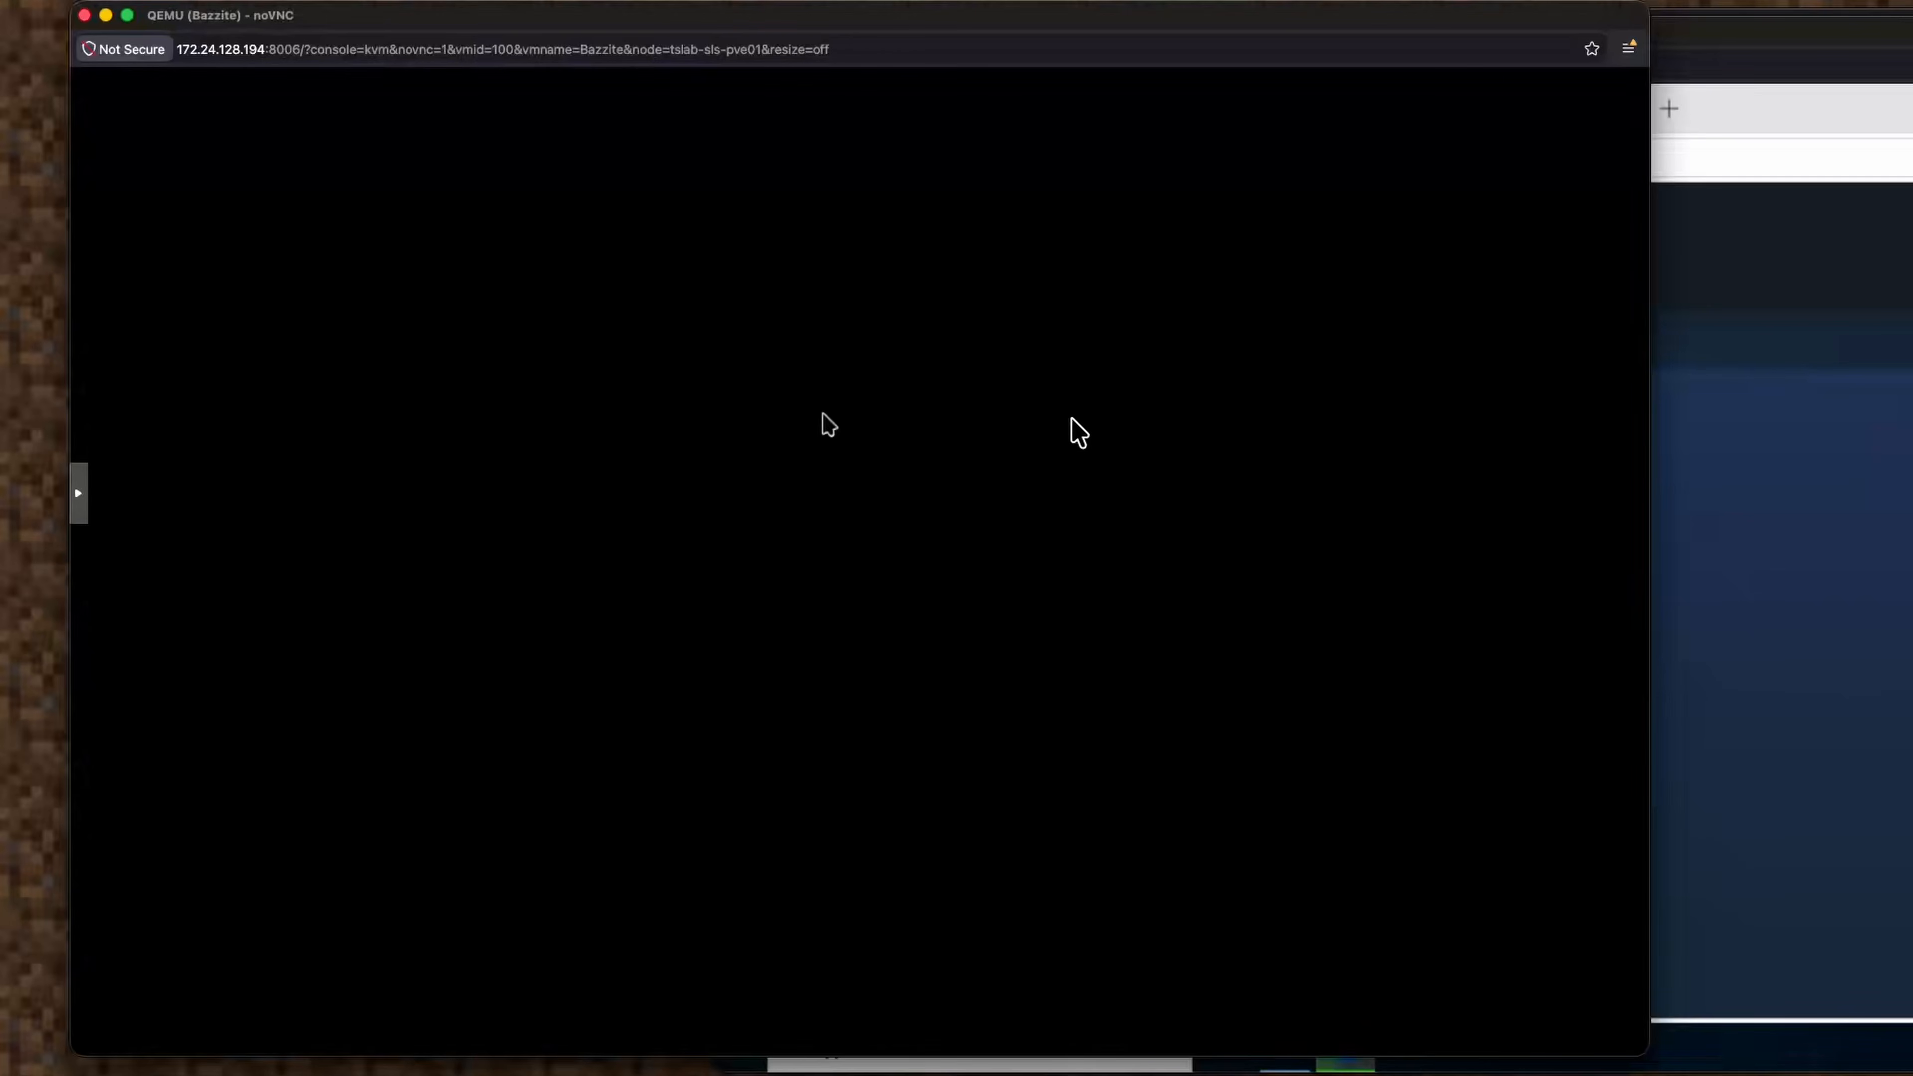
In the Windows VM, download SteamSetup.exe via INSTALL STEAM on Steam's About page, then return to Bazzite.
{"action": "left_click", "coordinate": [1644, 413]}
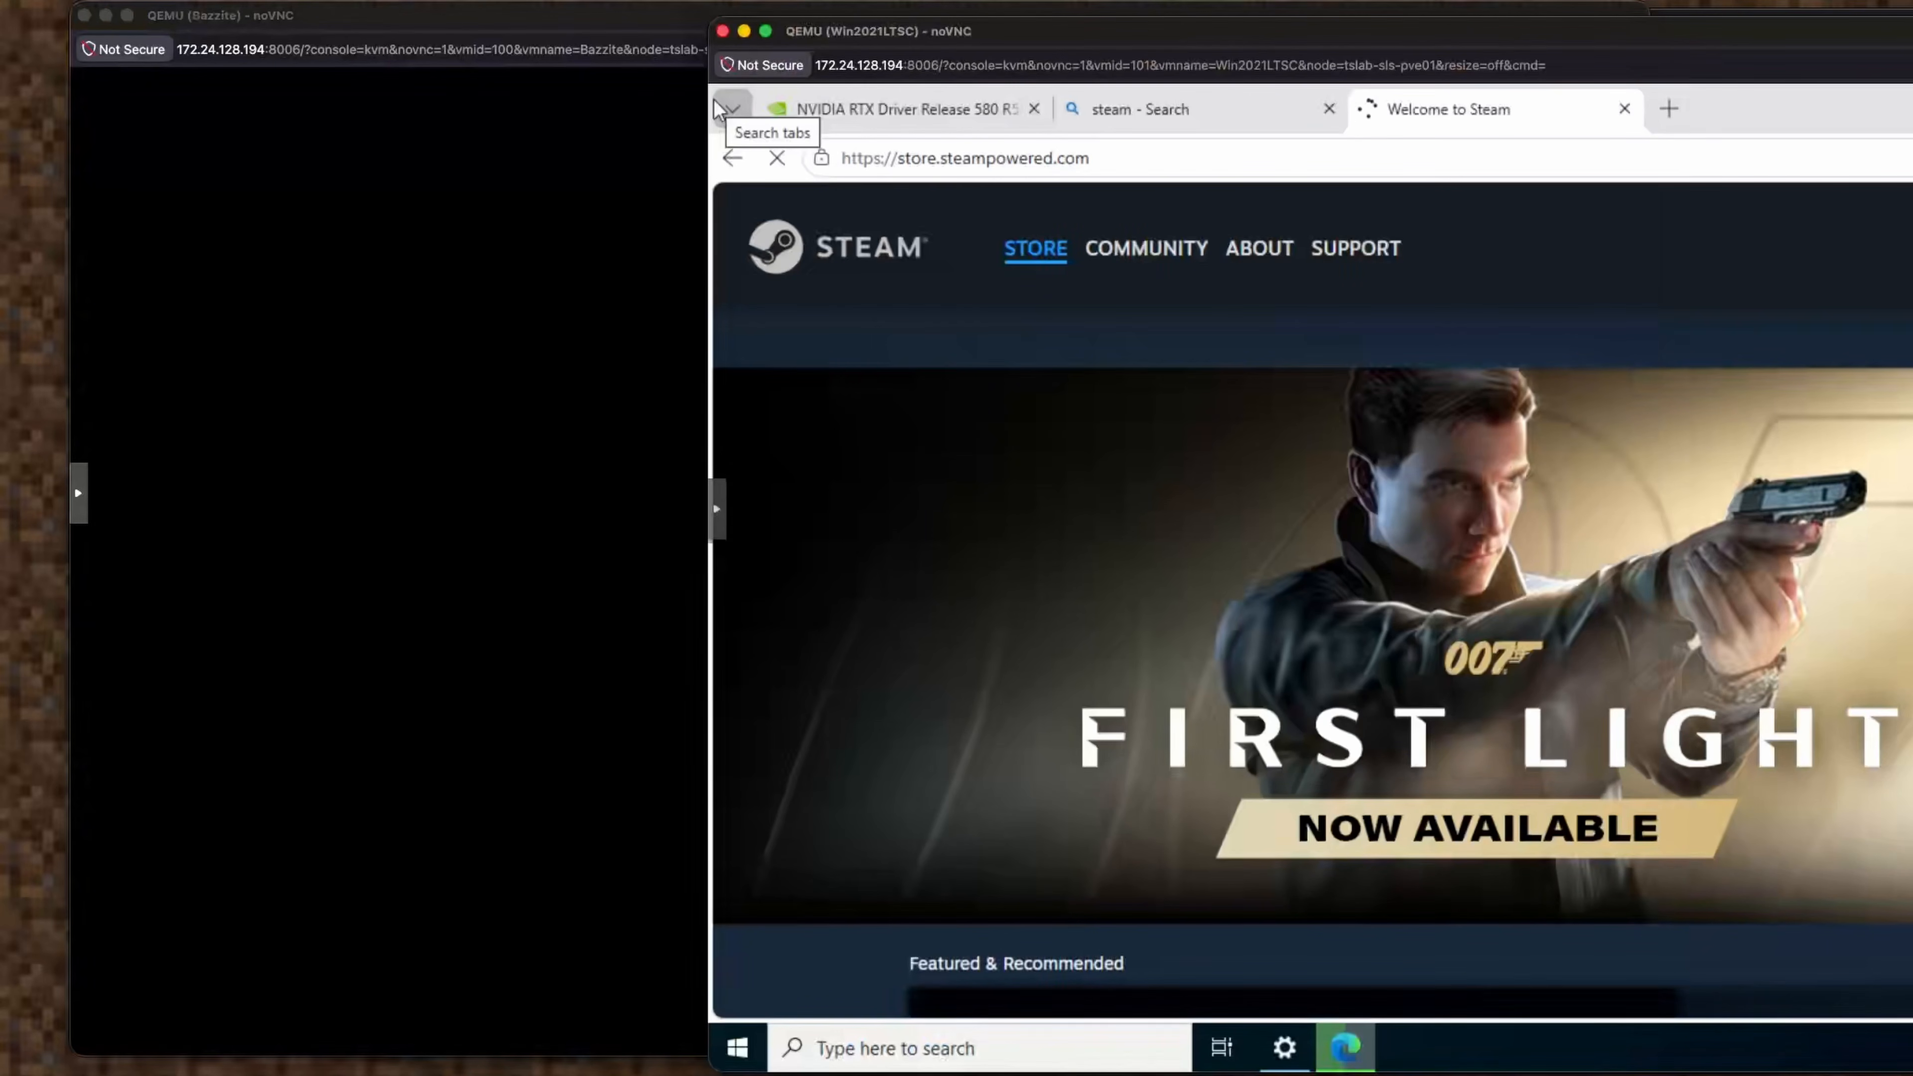
{"action": "left_click", "coordinate": [1875, 260]}
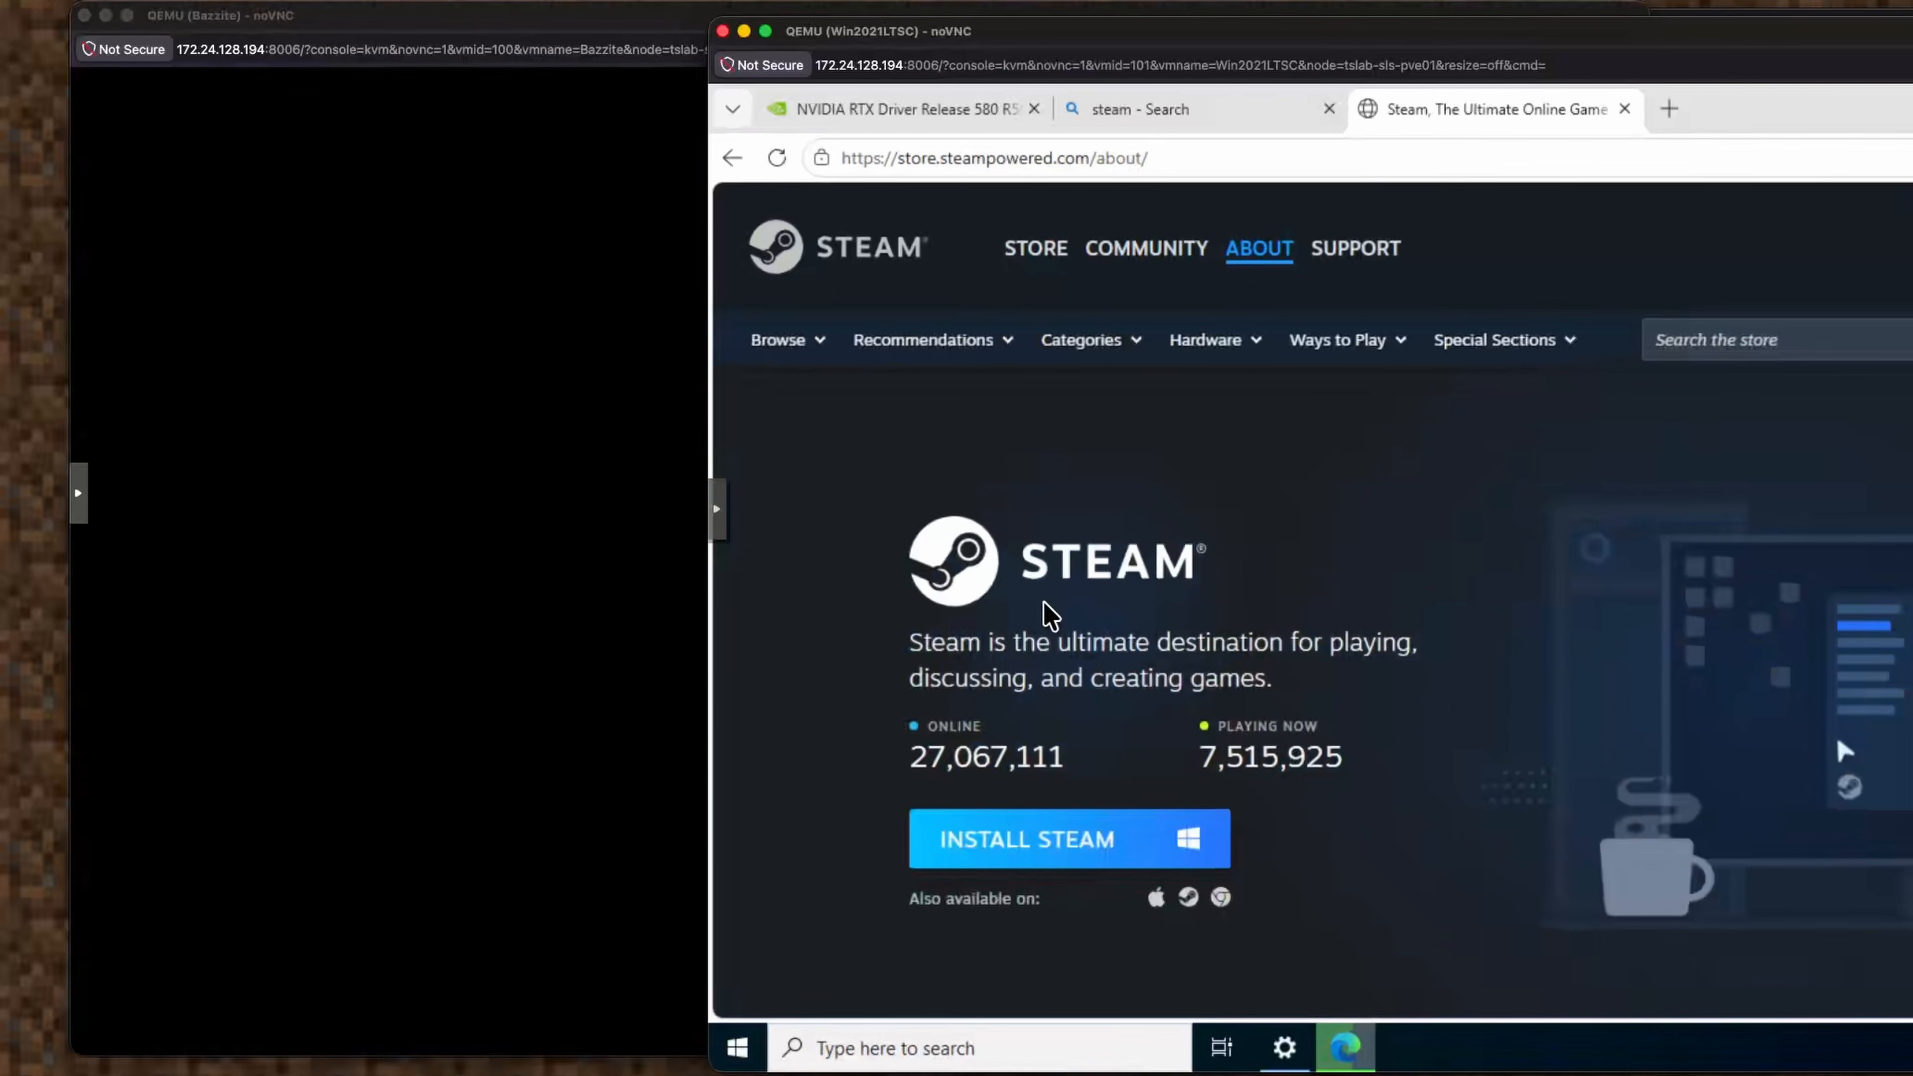
{"action": "left_click", "coordinate": [1069, 865]}
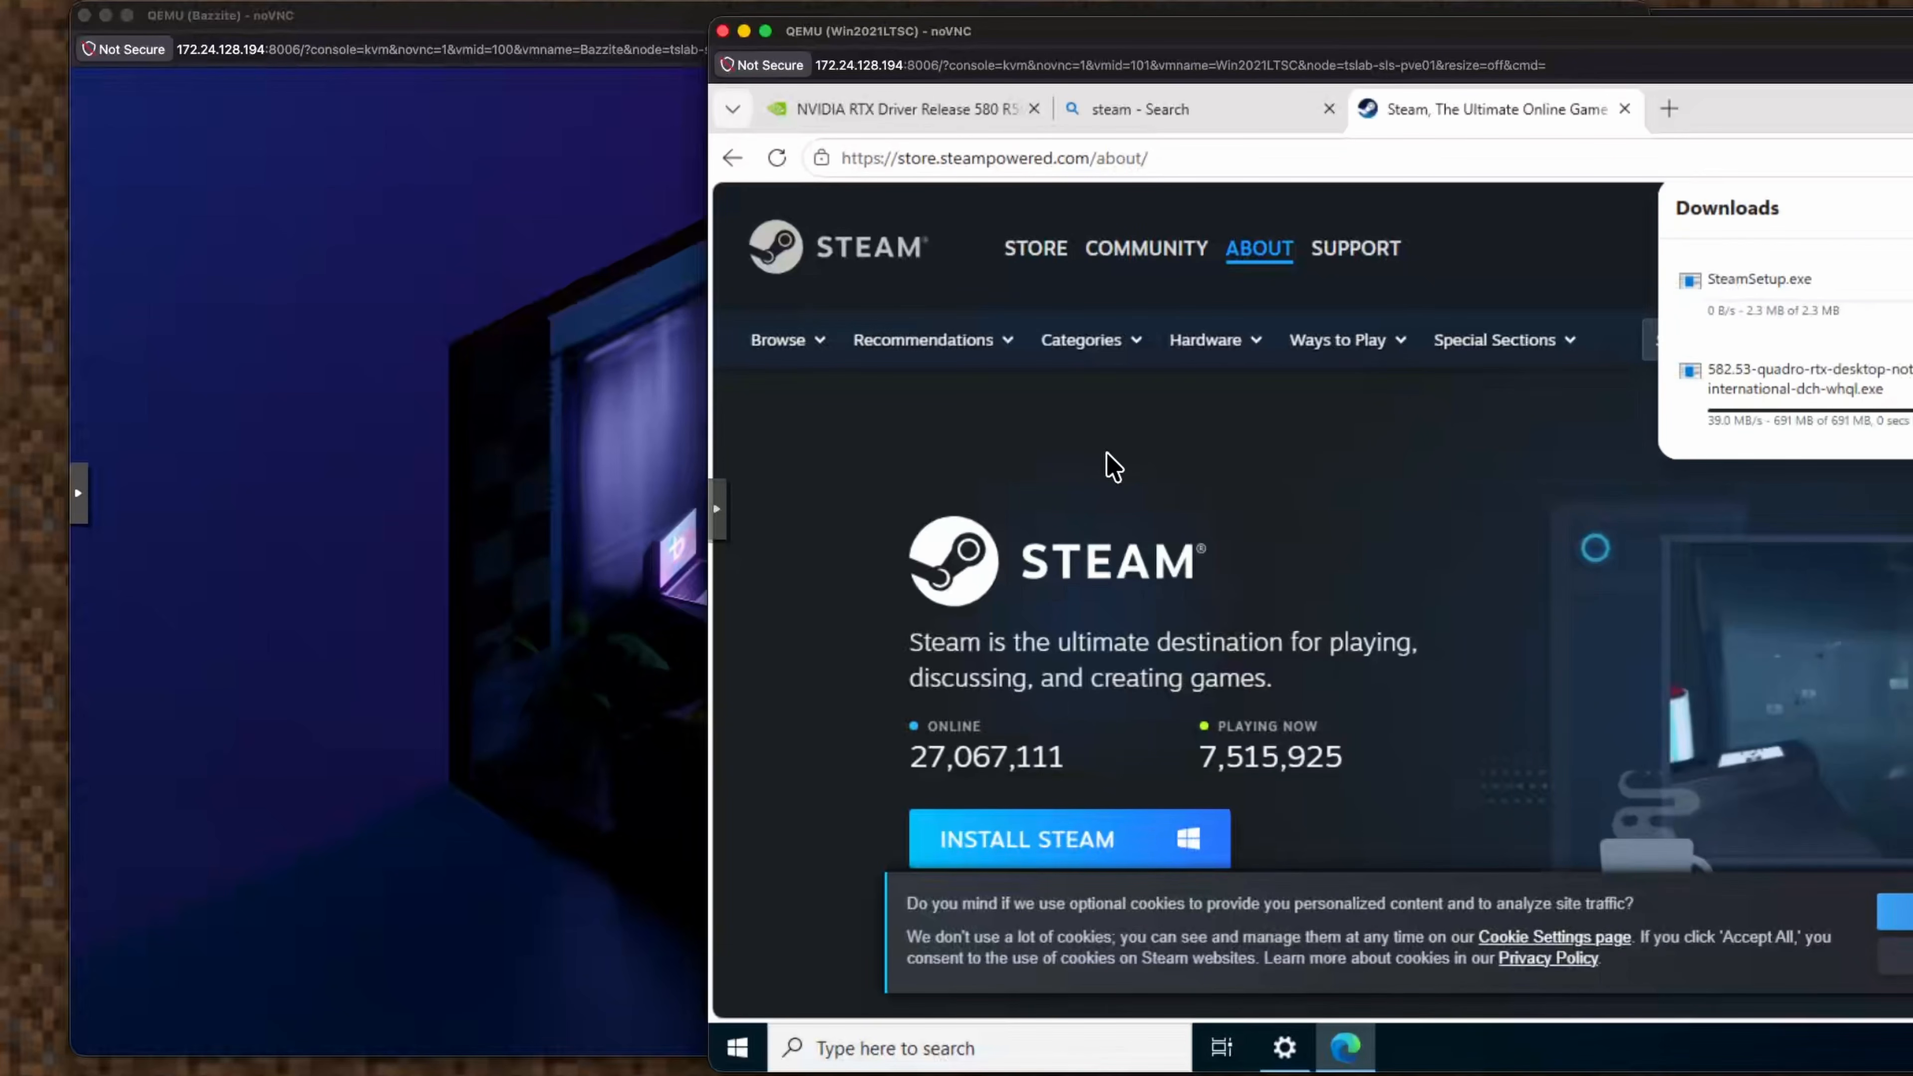
{"action": "left_click", "coordinate": [577, 468]}
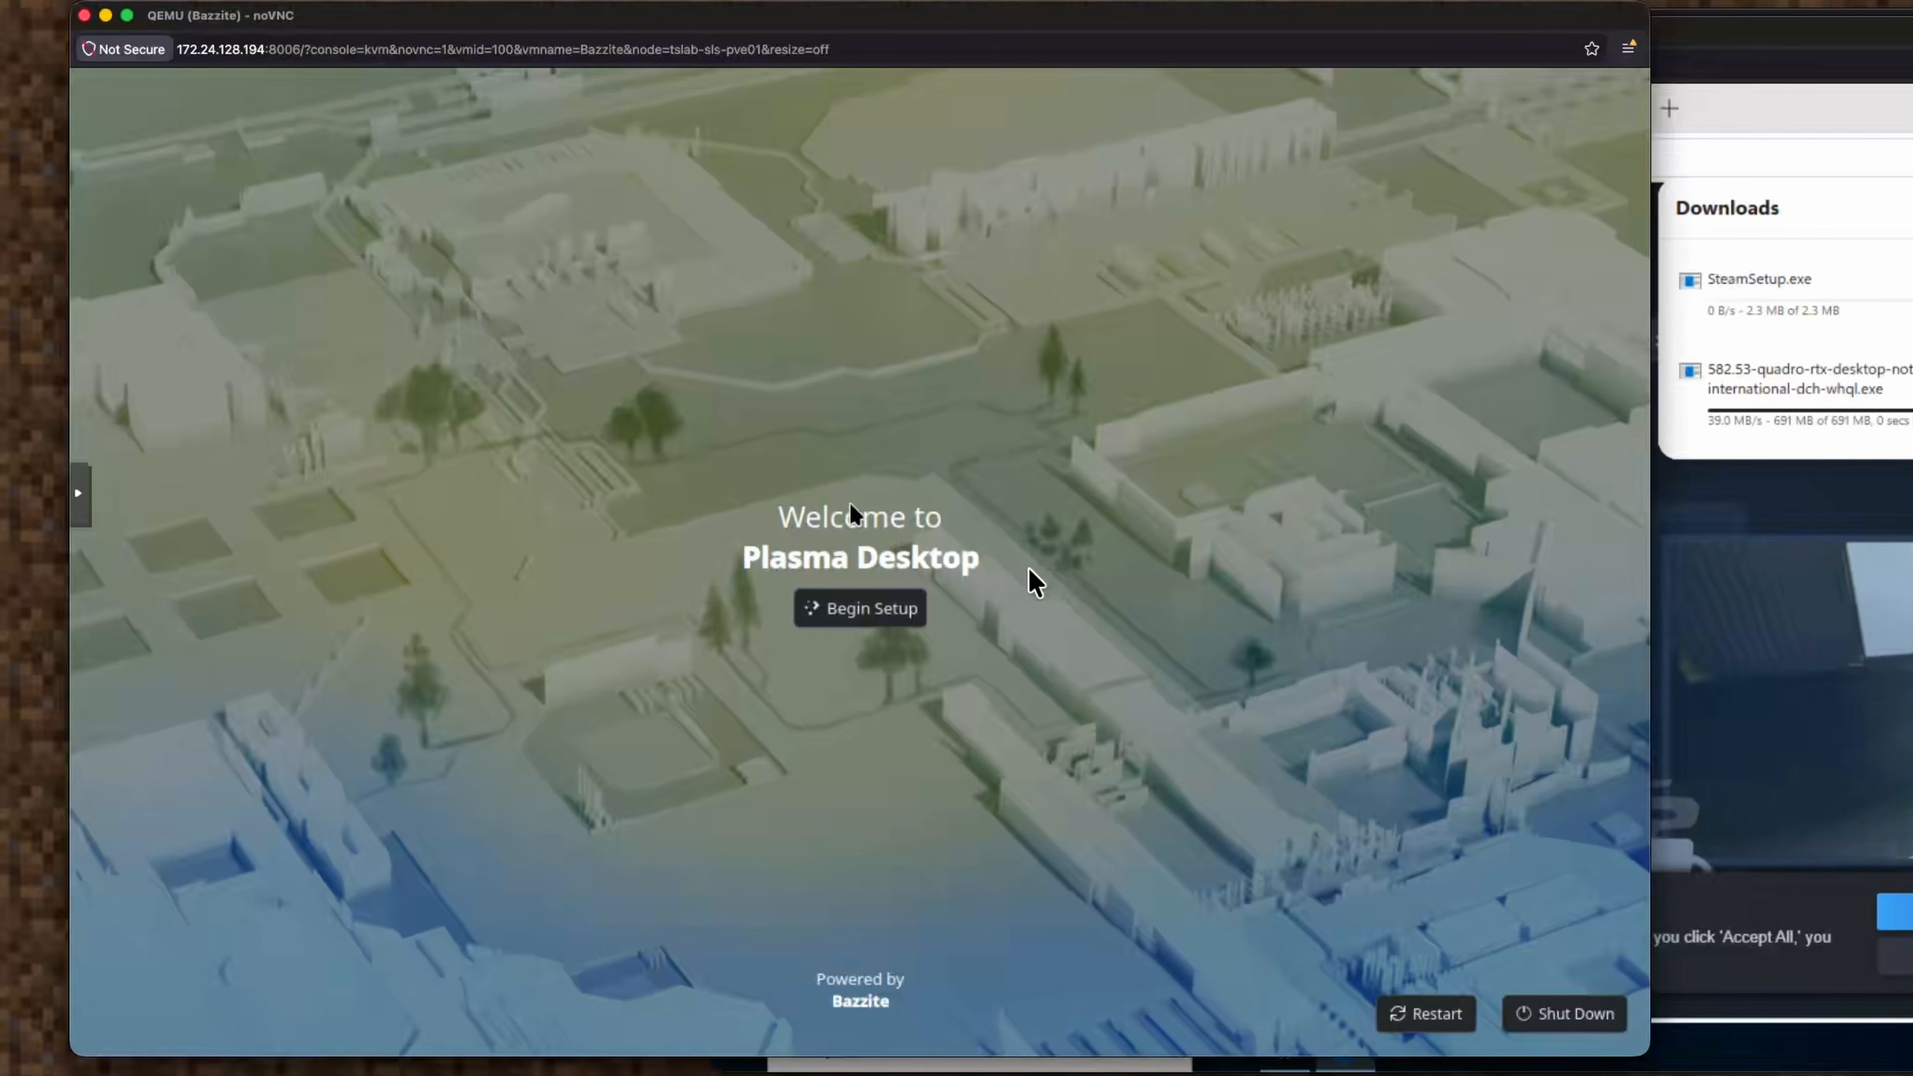
Begin Plasma setup and search the language list ('den', then 'eng'), keeping American English.
{"action": "left_click", "coordinate": [877, 612]}
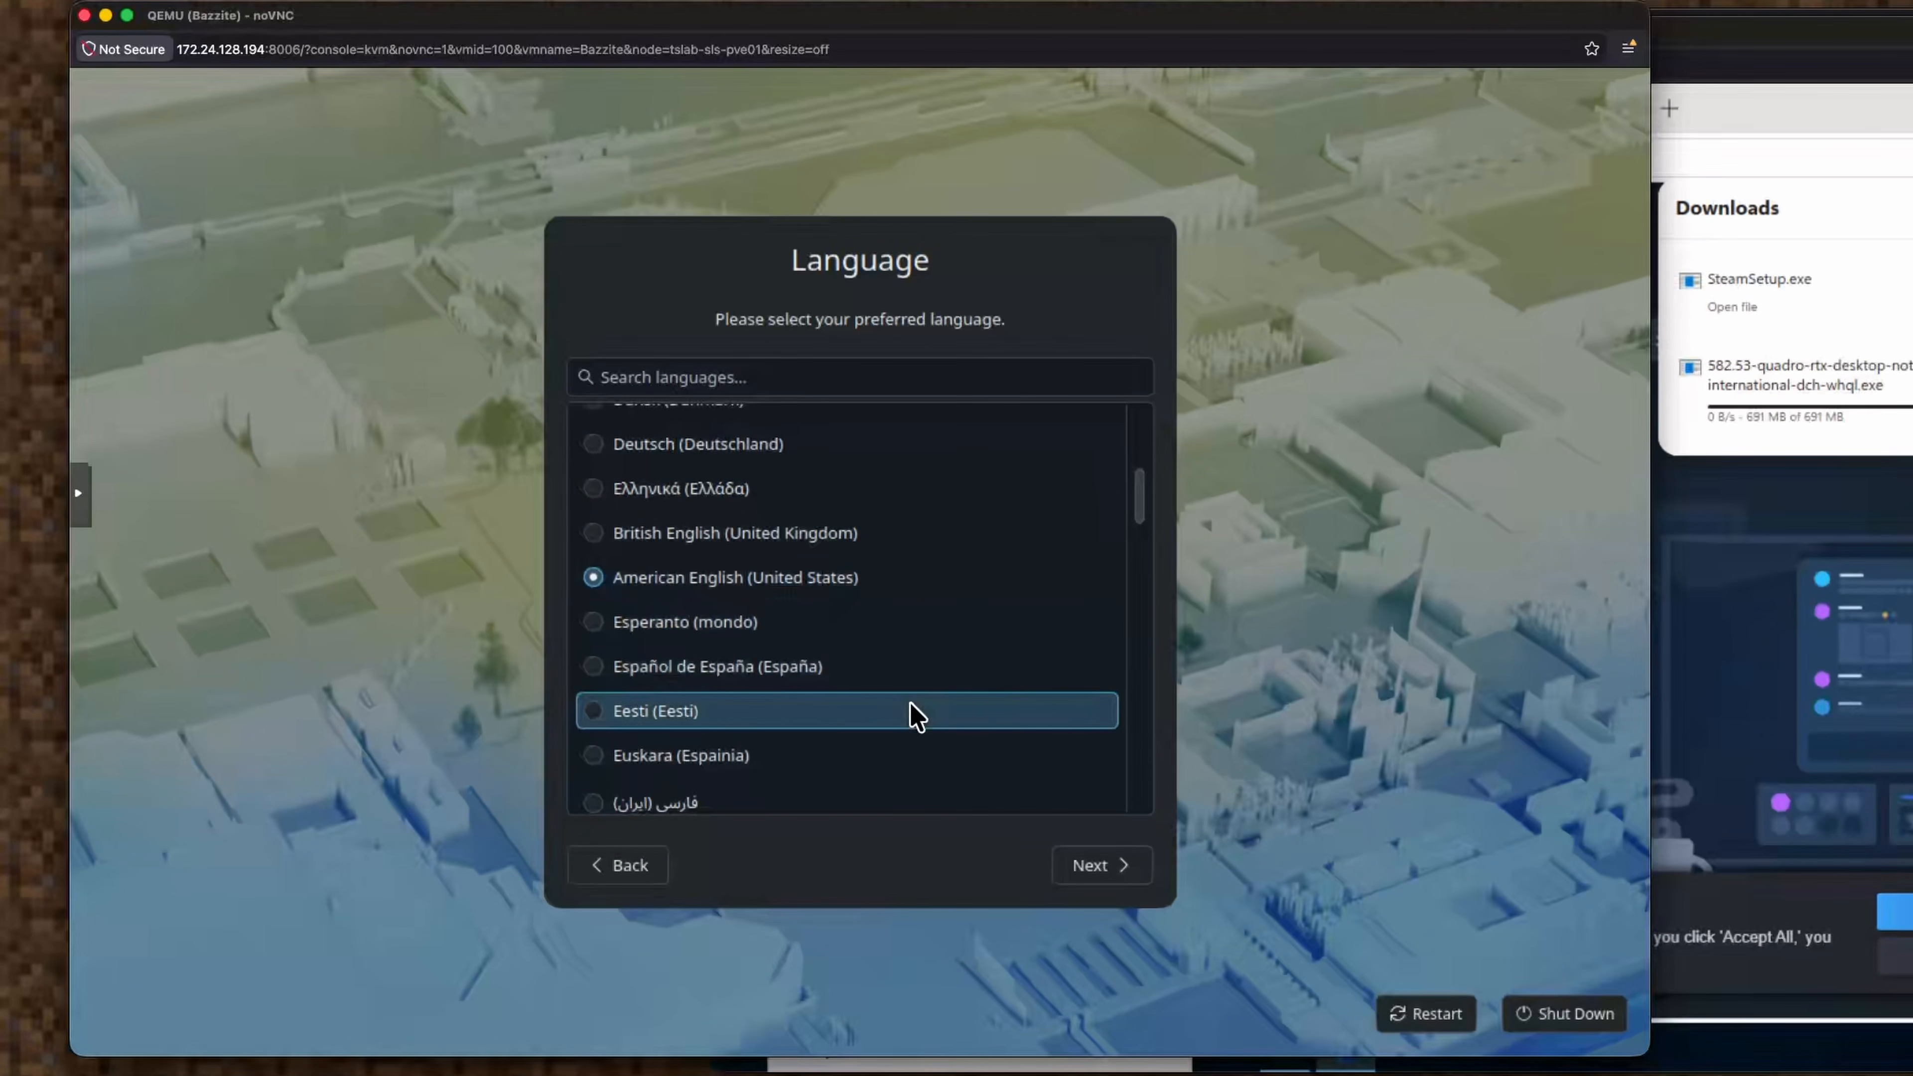
{"action": "left_click", "coordinate": [1085, 867]}
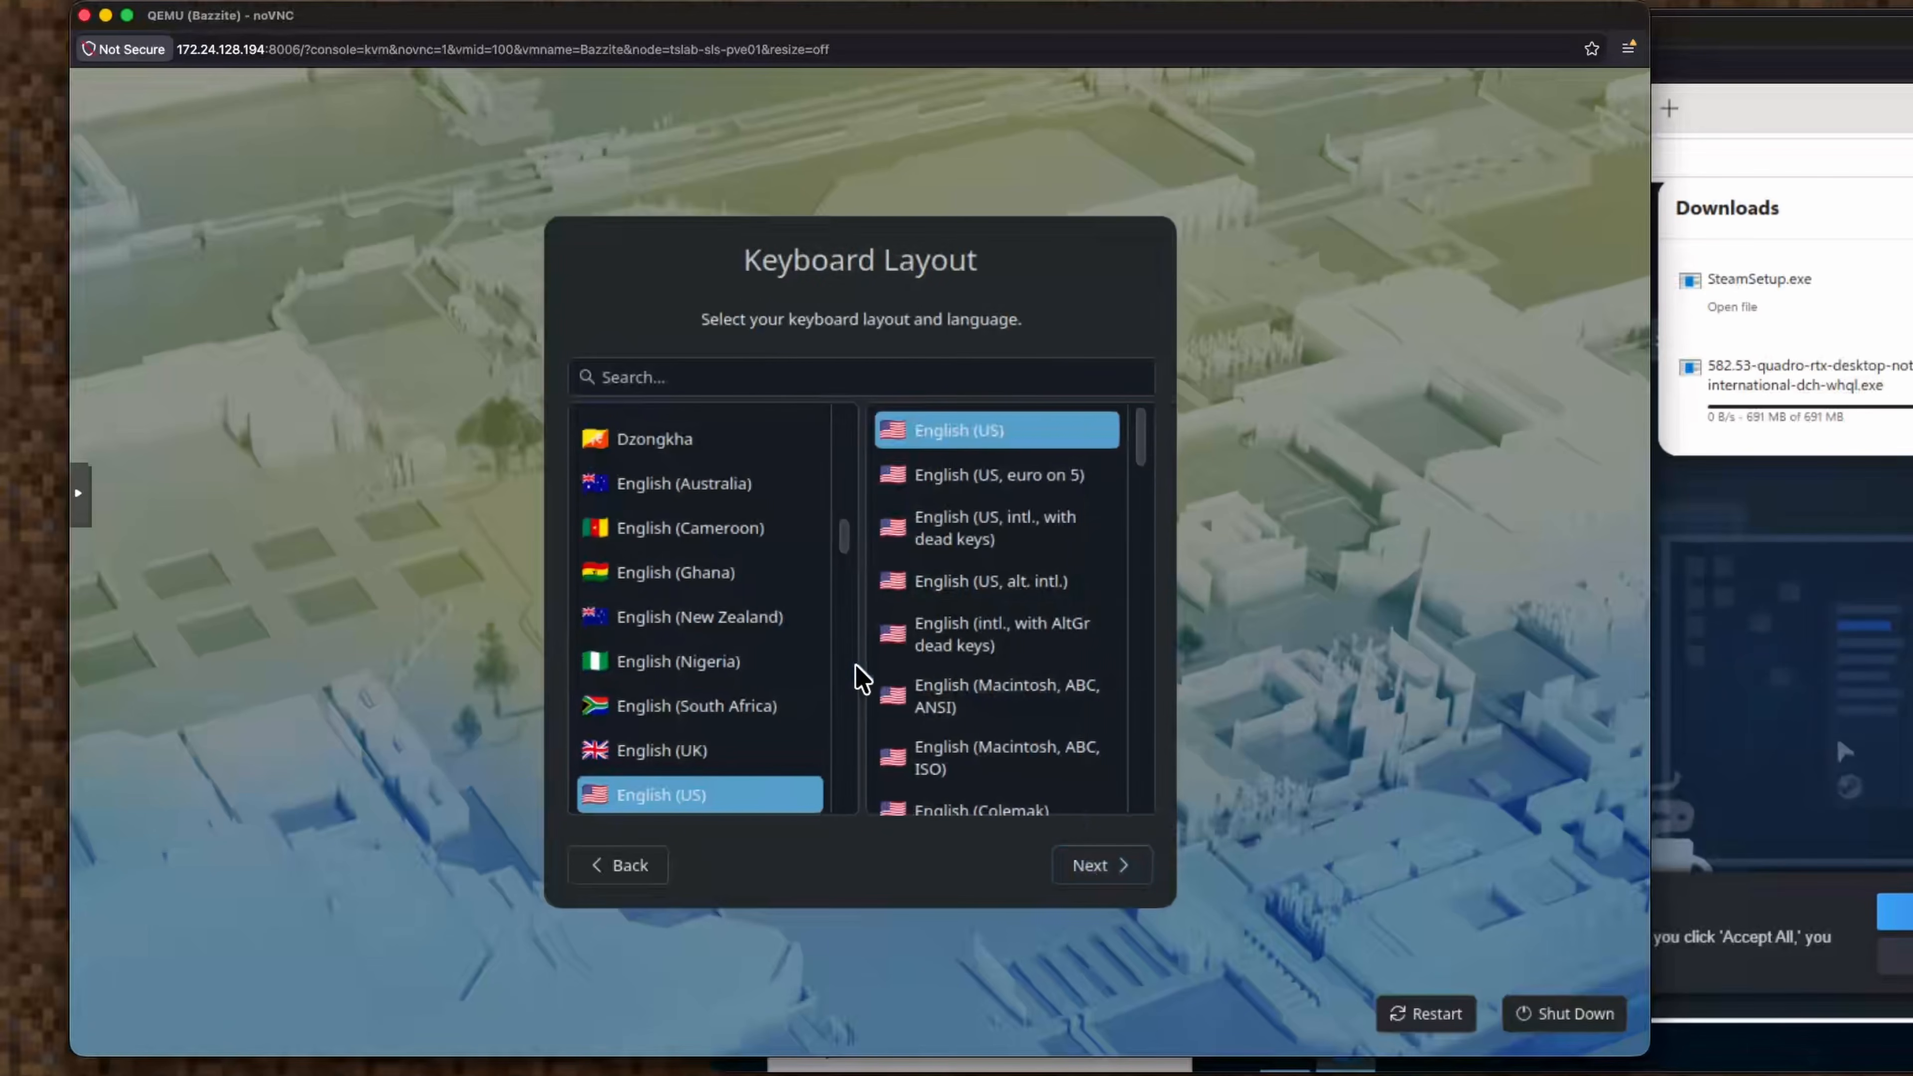
{"action": "left_click", "coordinate": [648, 869]}
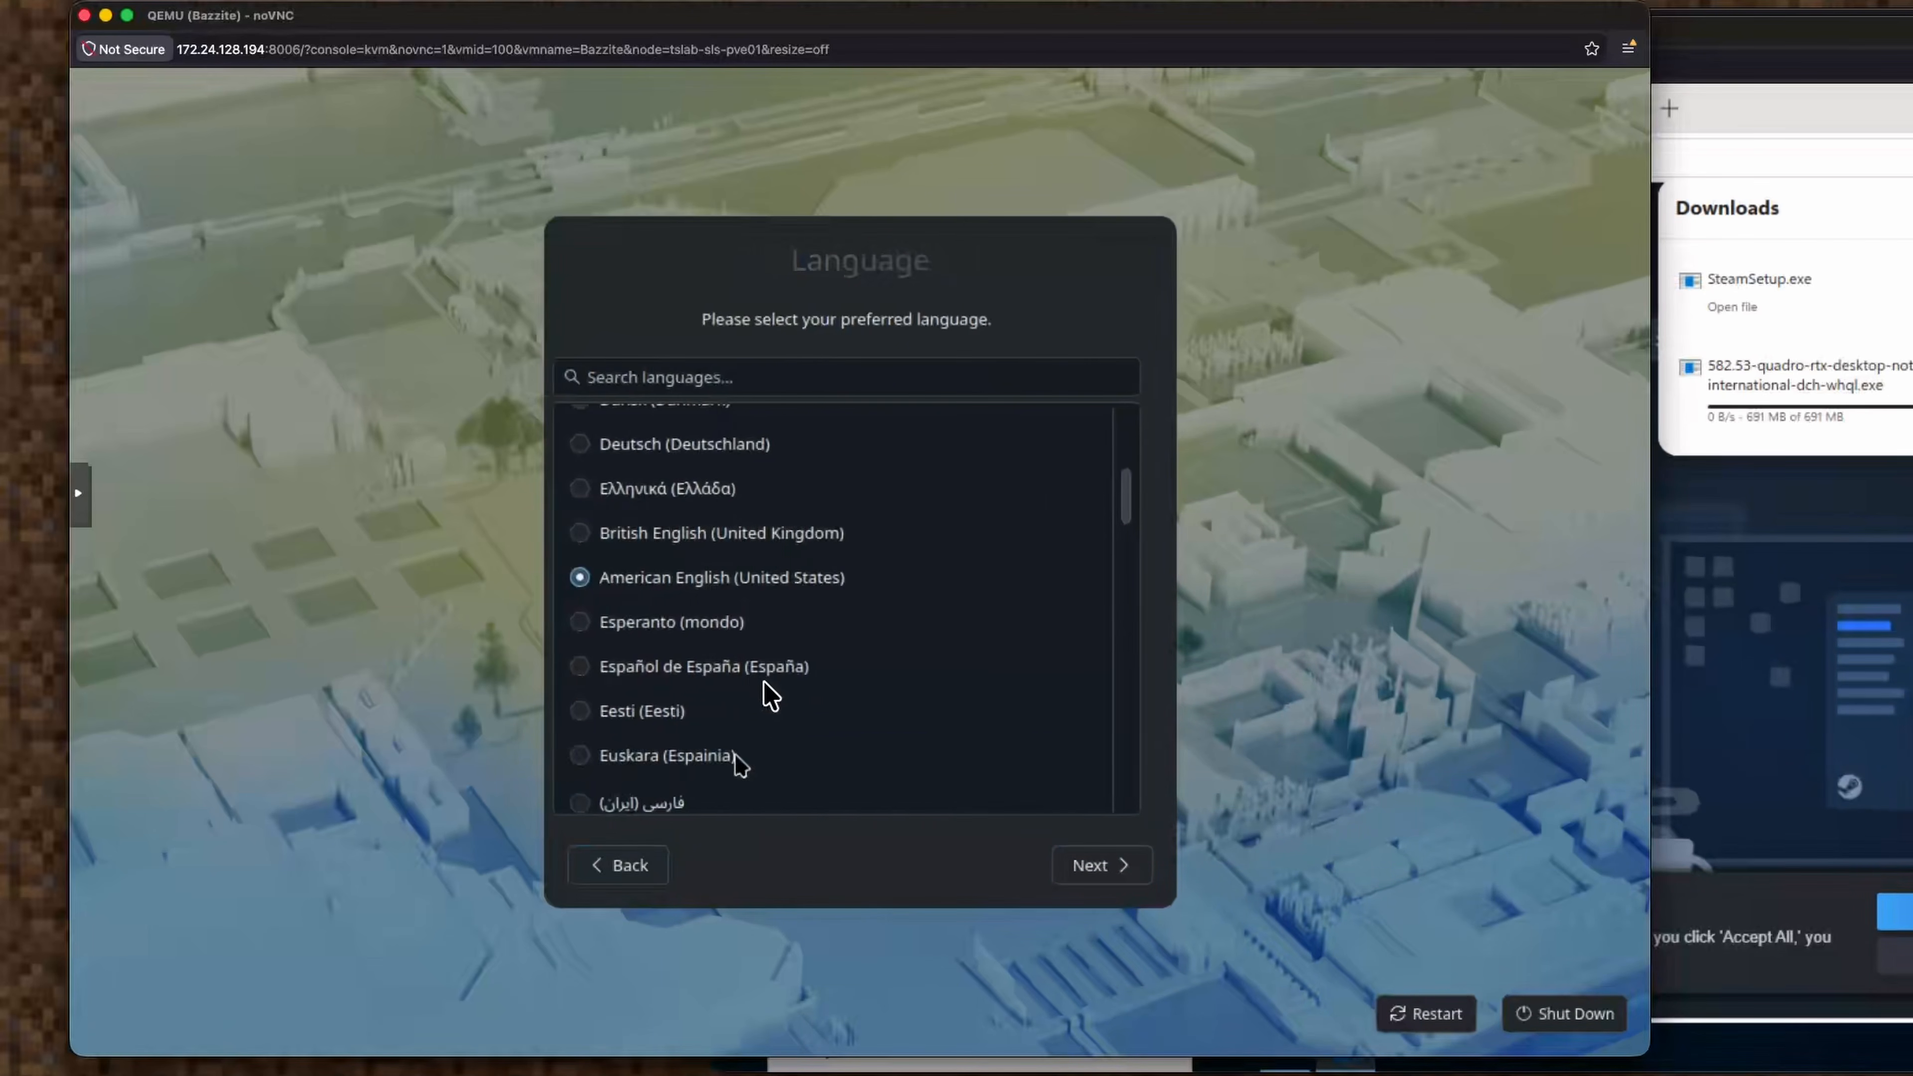
{"action": "scroll", "coordinate": [820, 633], "scroll_direction": "up", "scroll_amount": 3}
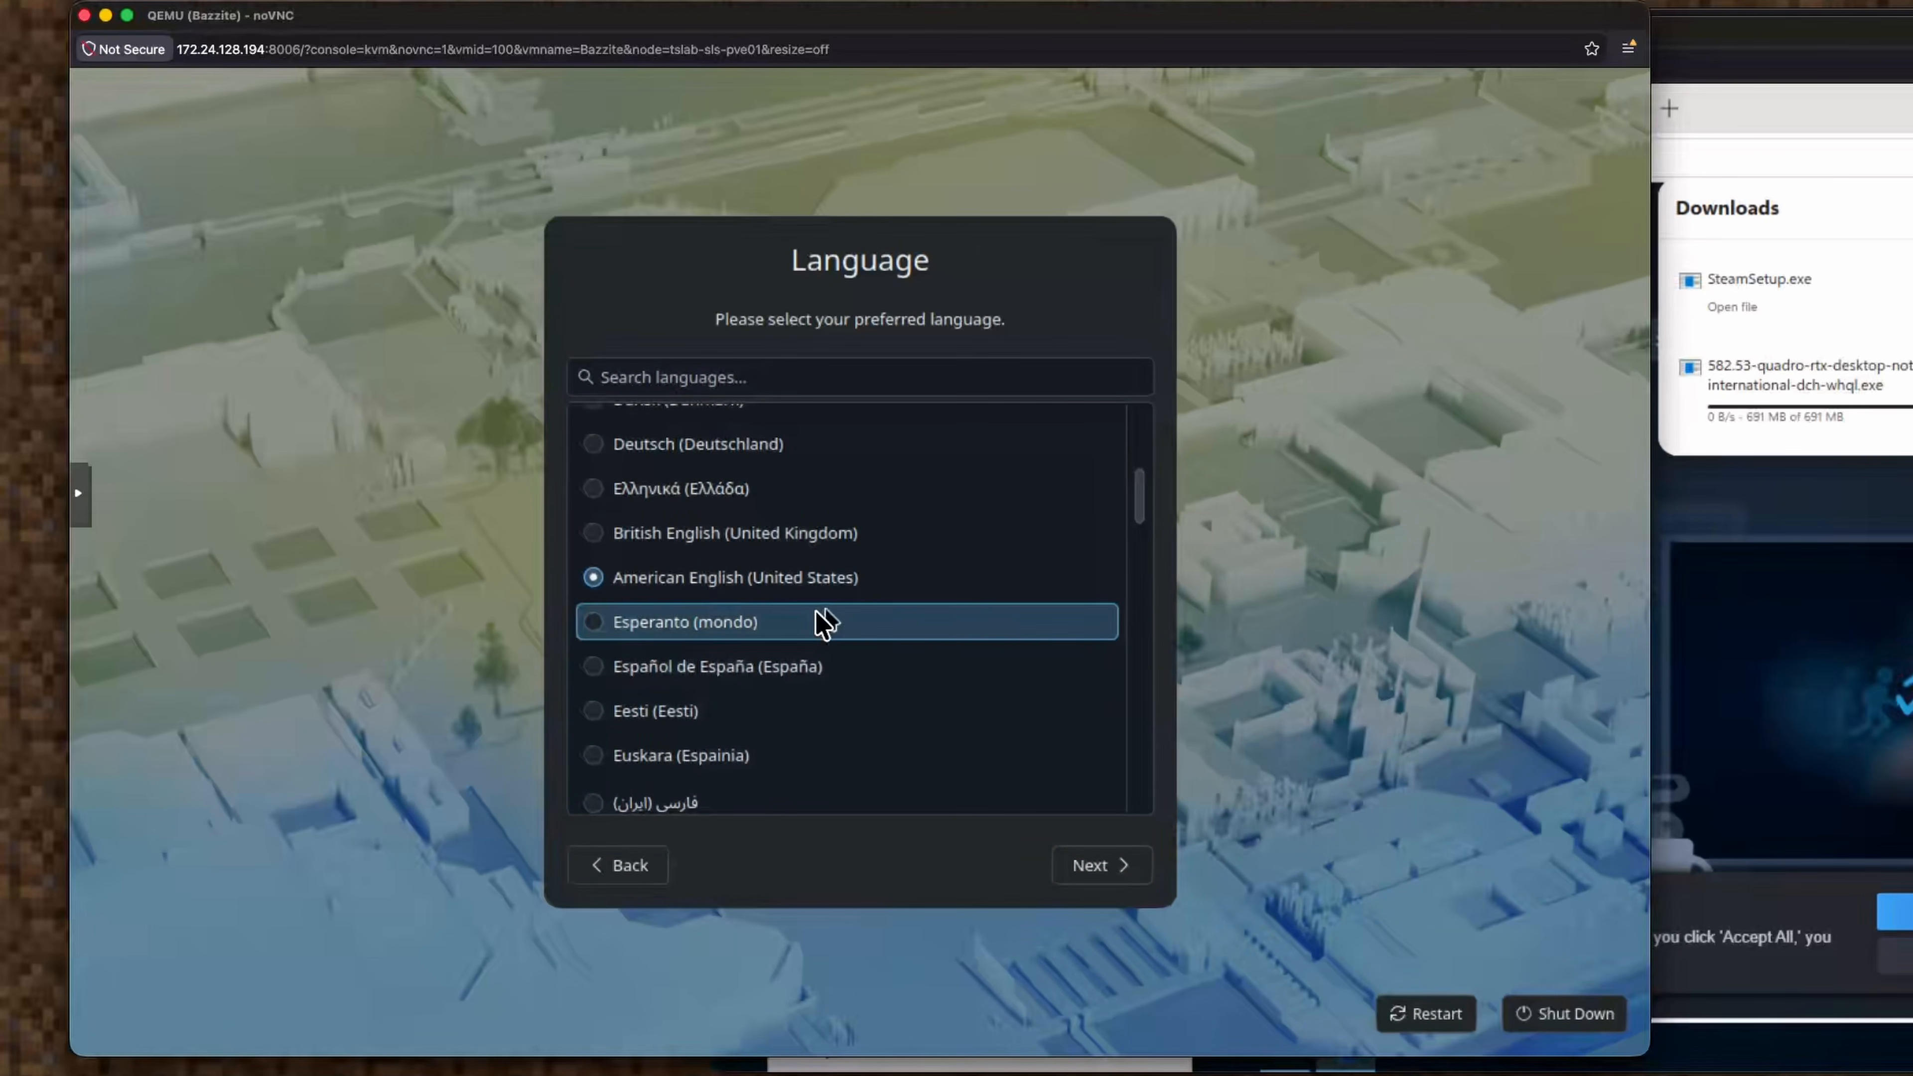
{"action": "left_click", "coordinate": [765, 376]}
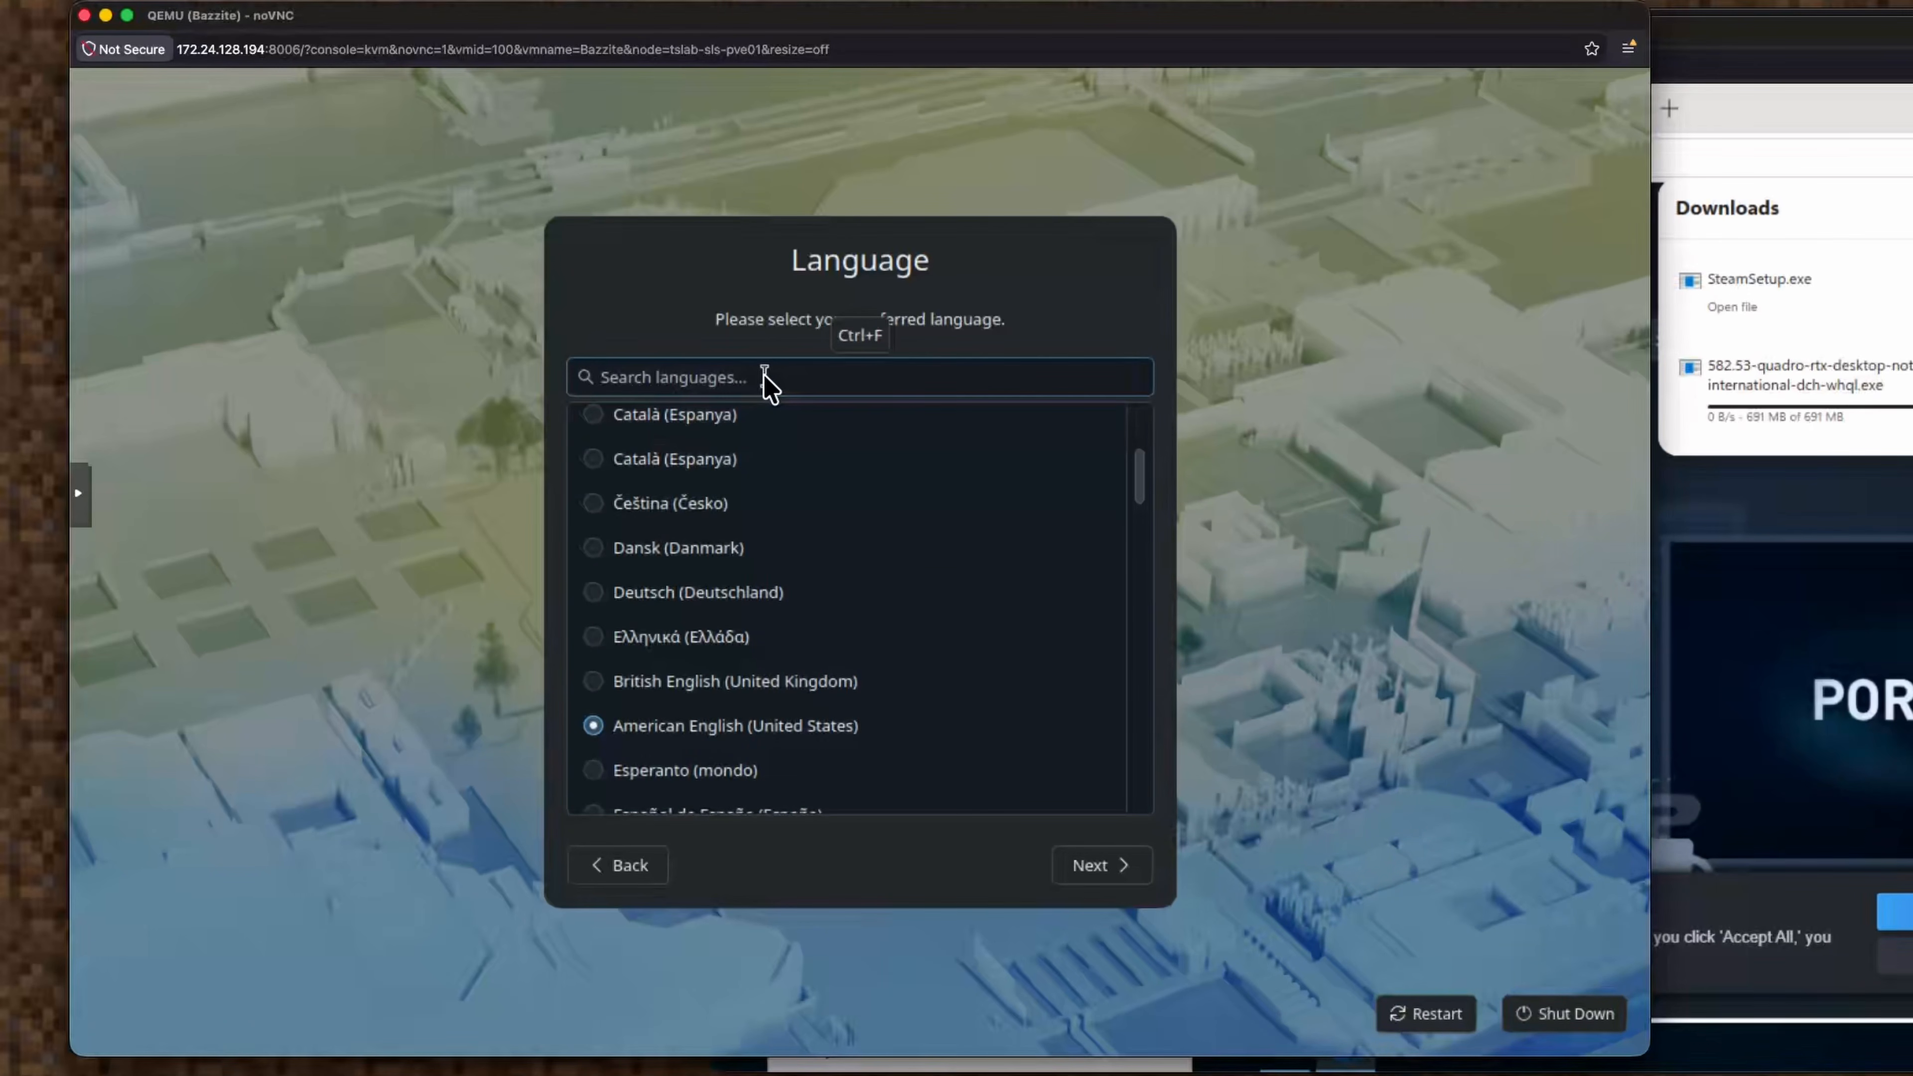
{"action": "type", "text": "den"}
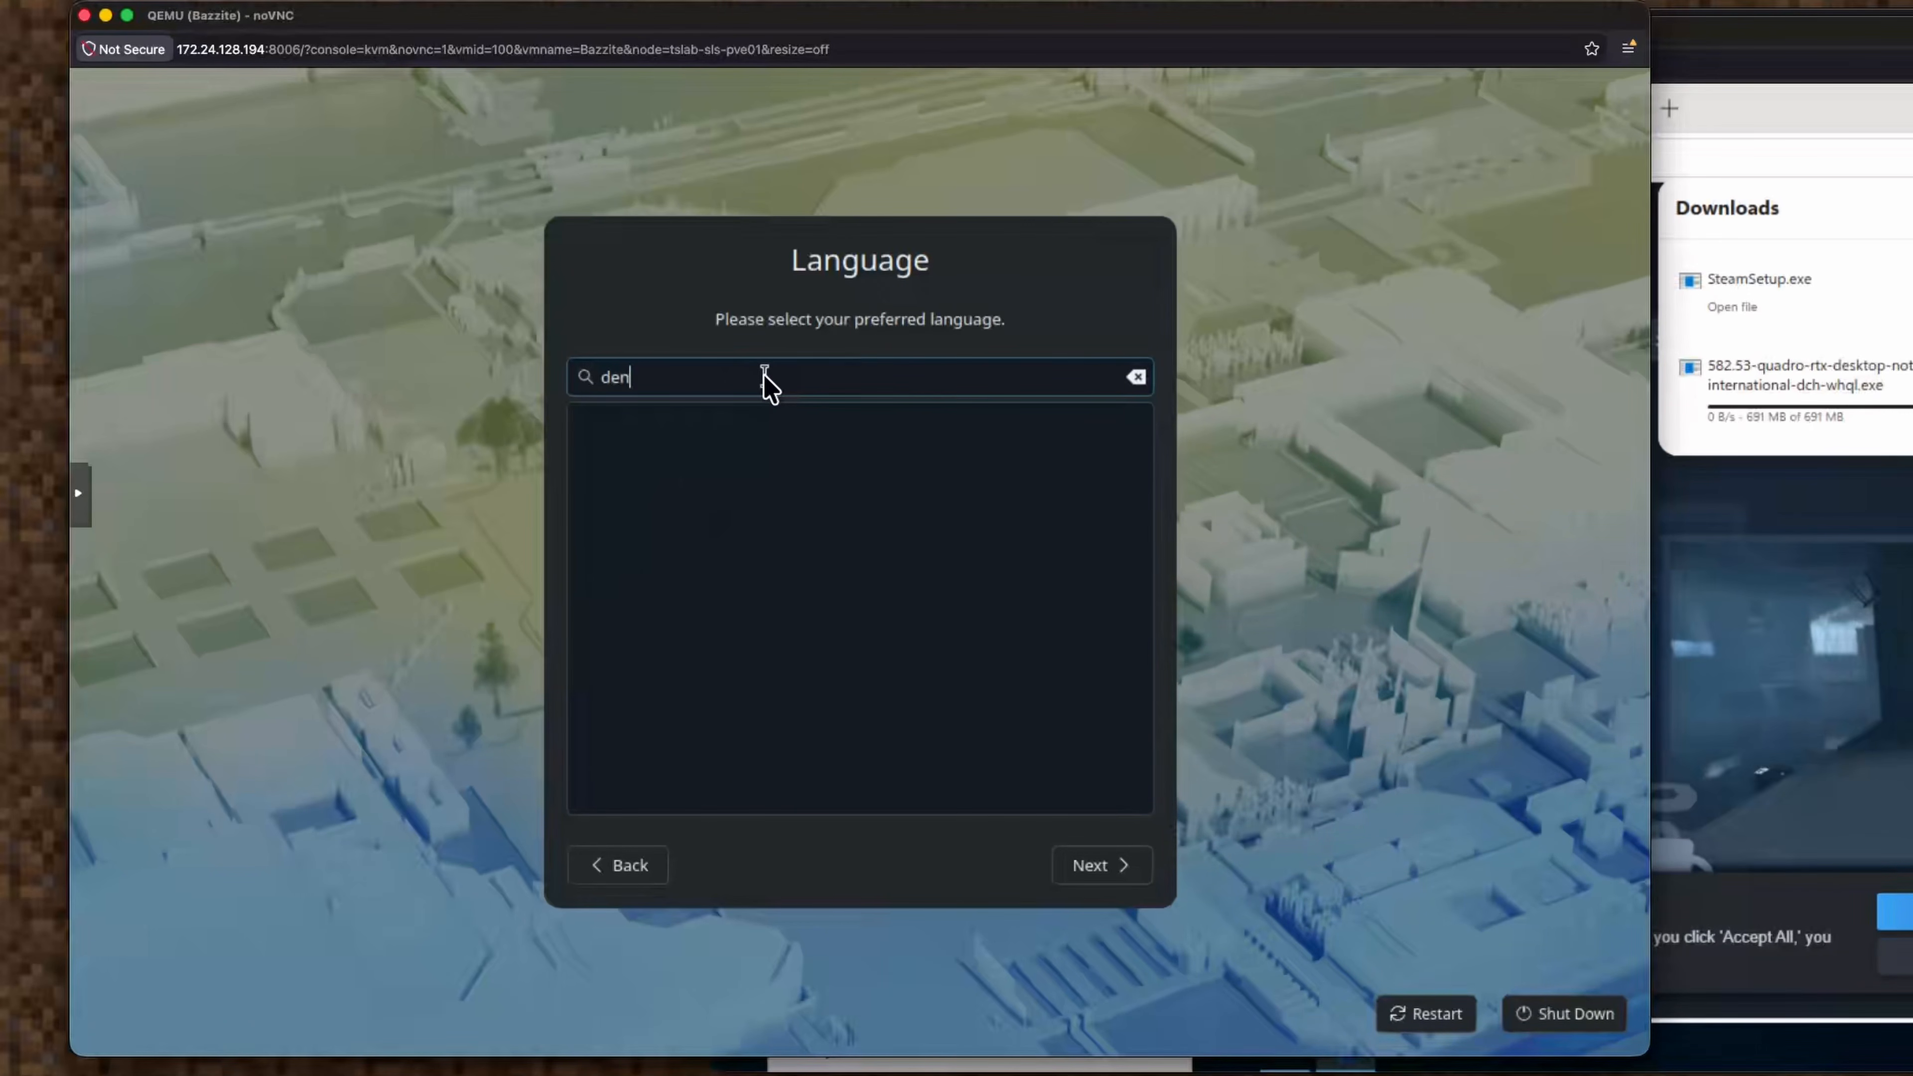
{"action": "key", "text": "BackSpace"}
{"action": "key", "text": "BackSpace"}
{"action": "type", "text": "d"}
{"action": "key", "text": "BackSpace"}
{"action": "type", "text": "e"}
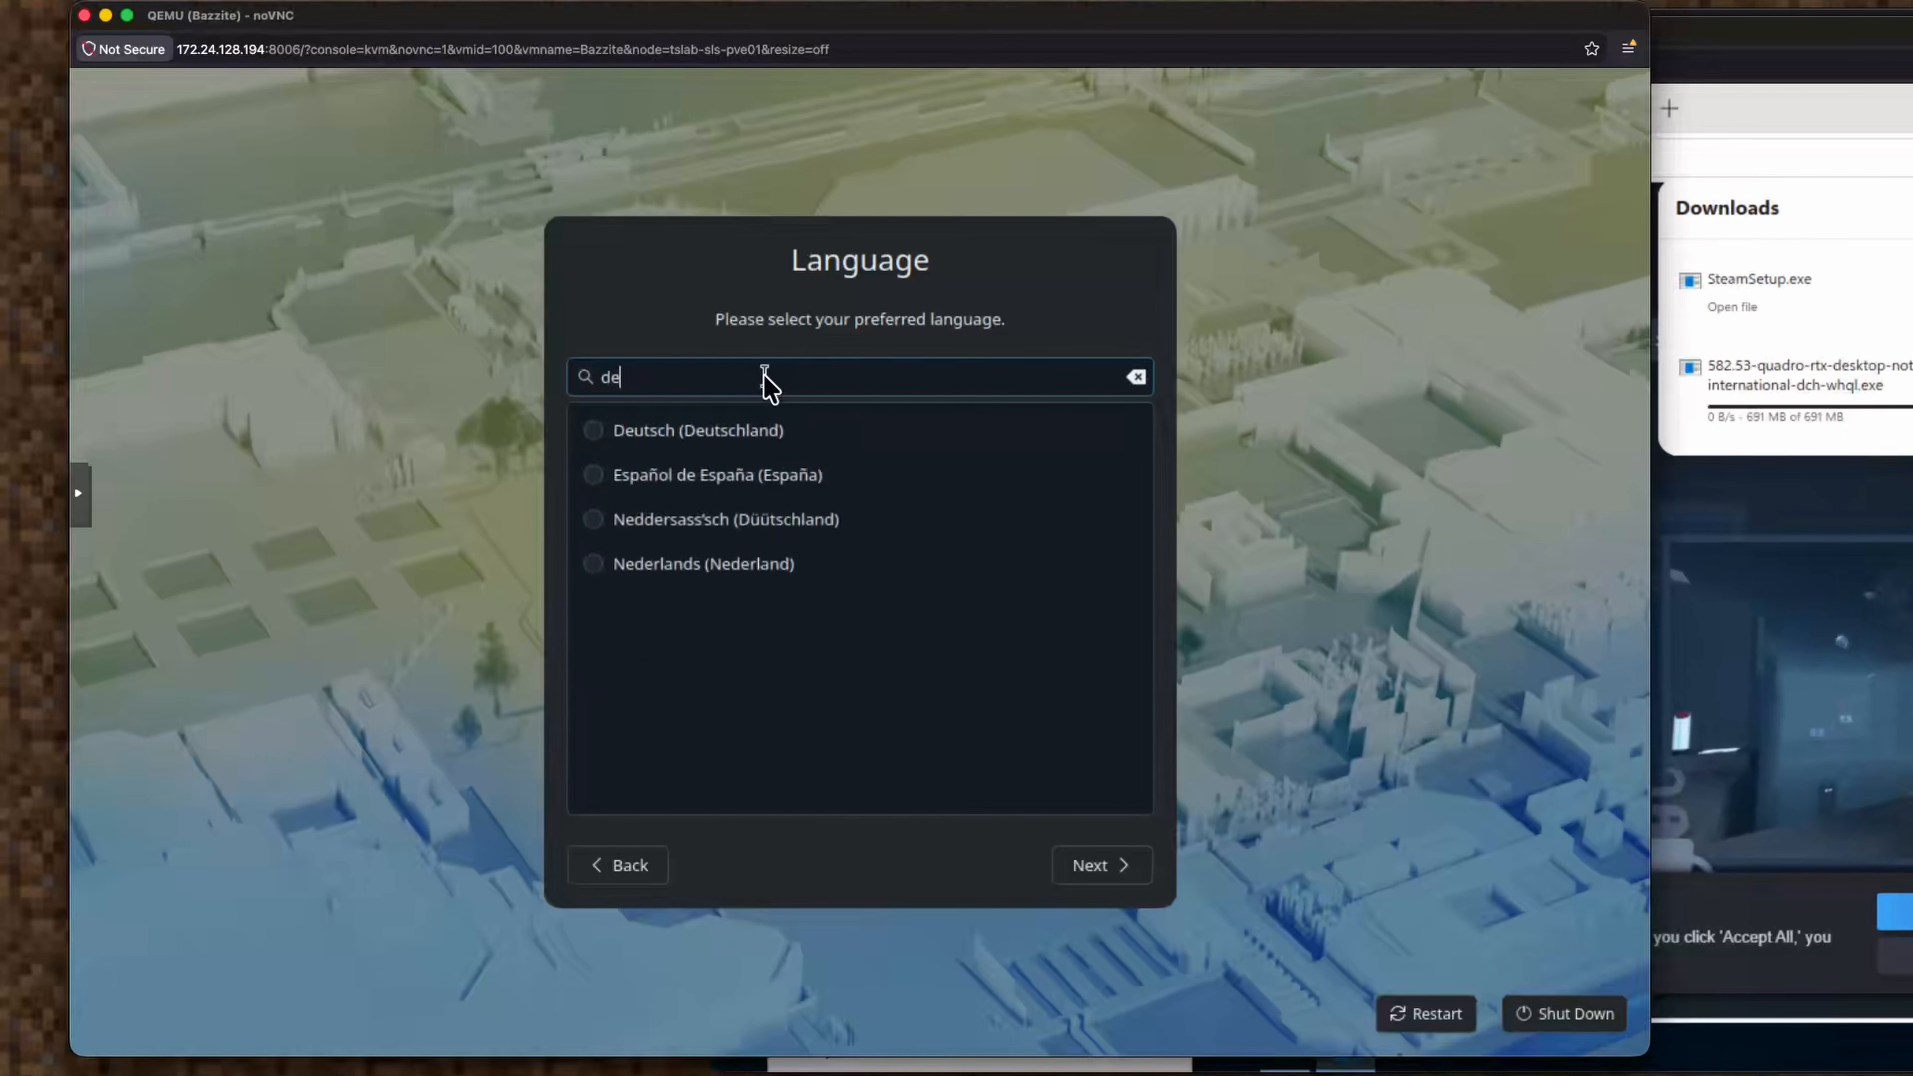
{"action": "key", "text": "BackSpace"}
{"action": "type", "text": "an"}
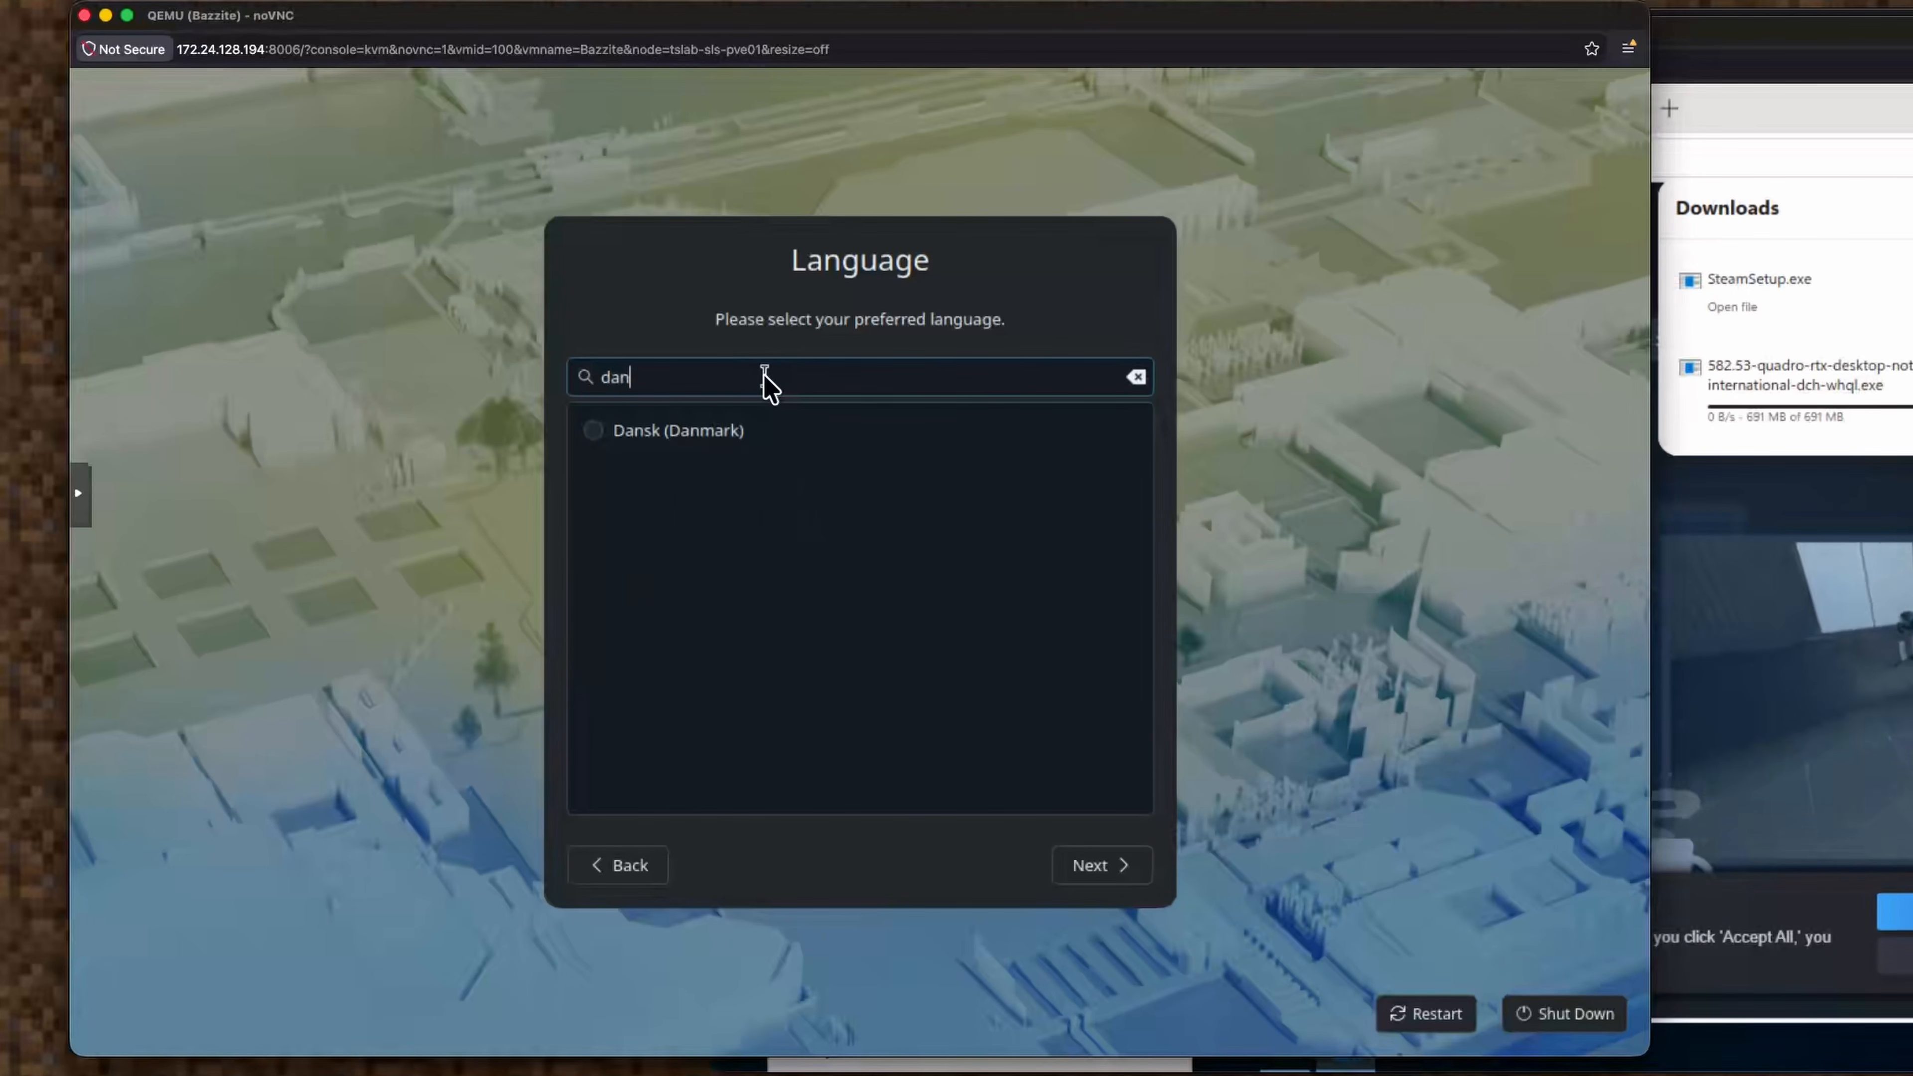
{"action": "key", "text": "BackSpace"}
{"action": "key", "text": "BackSpace"}
{"action": "key", "text": "BackSpace"}
{"action": "type", "text": "en"}
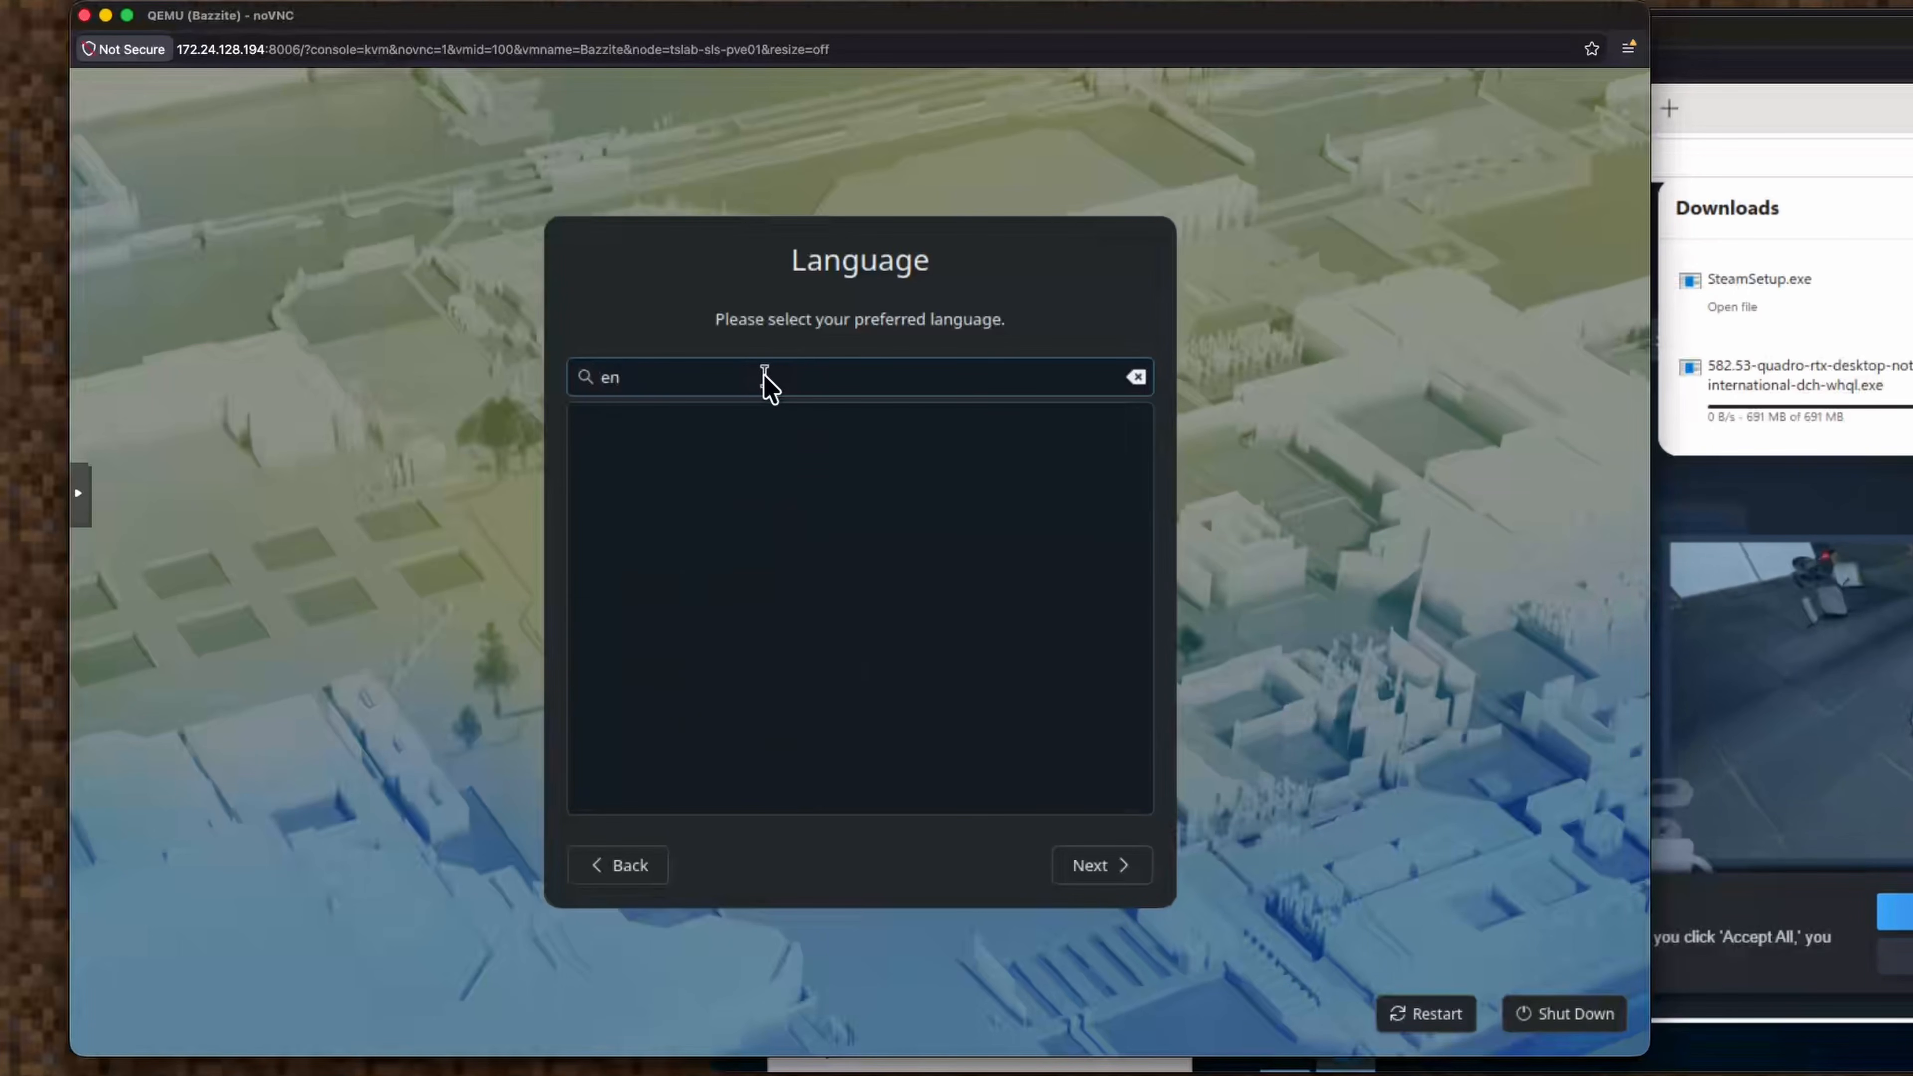
{"action": "type", "text": "g"}
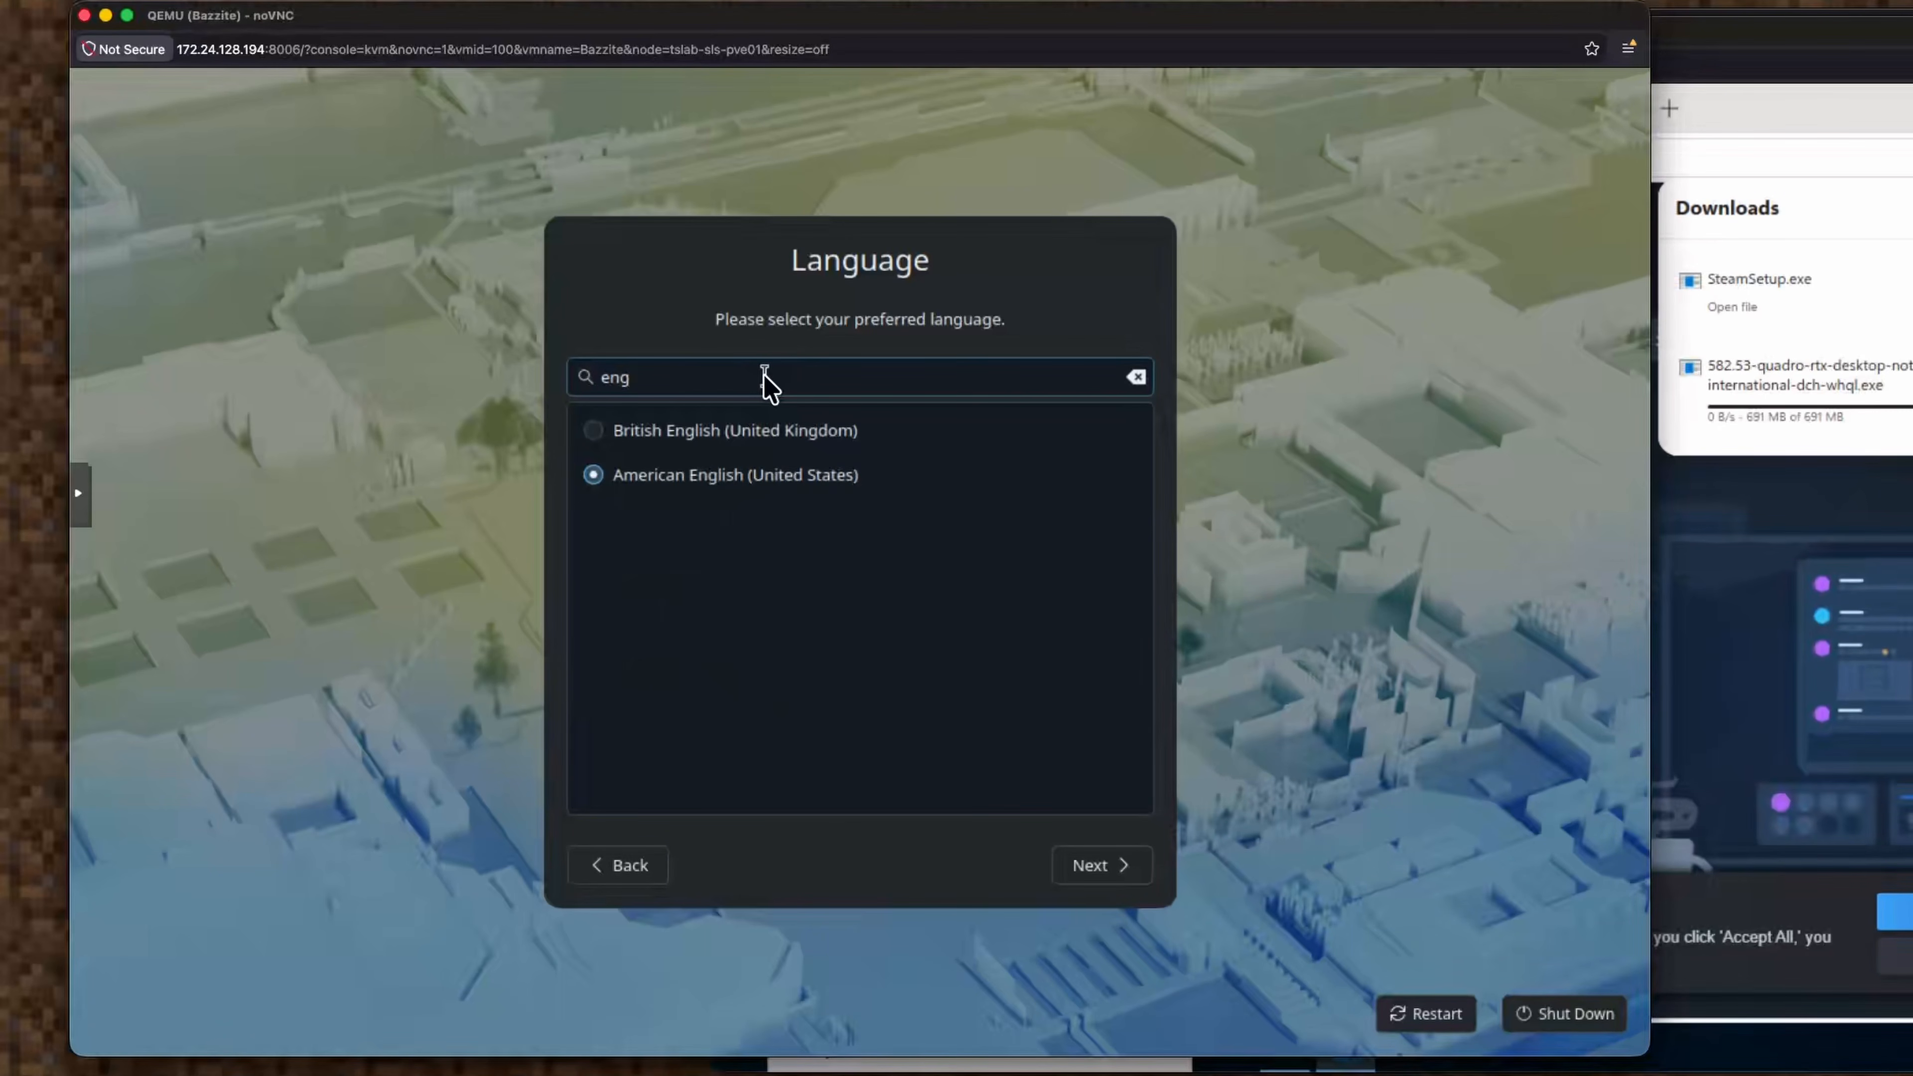
Search keyboard layouts for 'danis', choose Danish, then step back to the layout page.
{"action": "left_click", "coordinate": [1130, 867]}
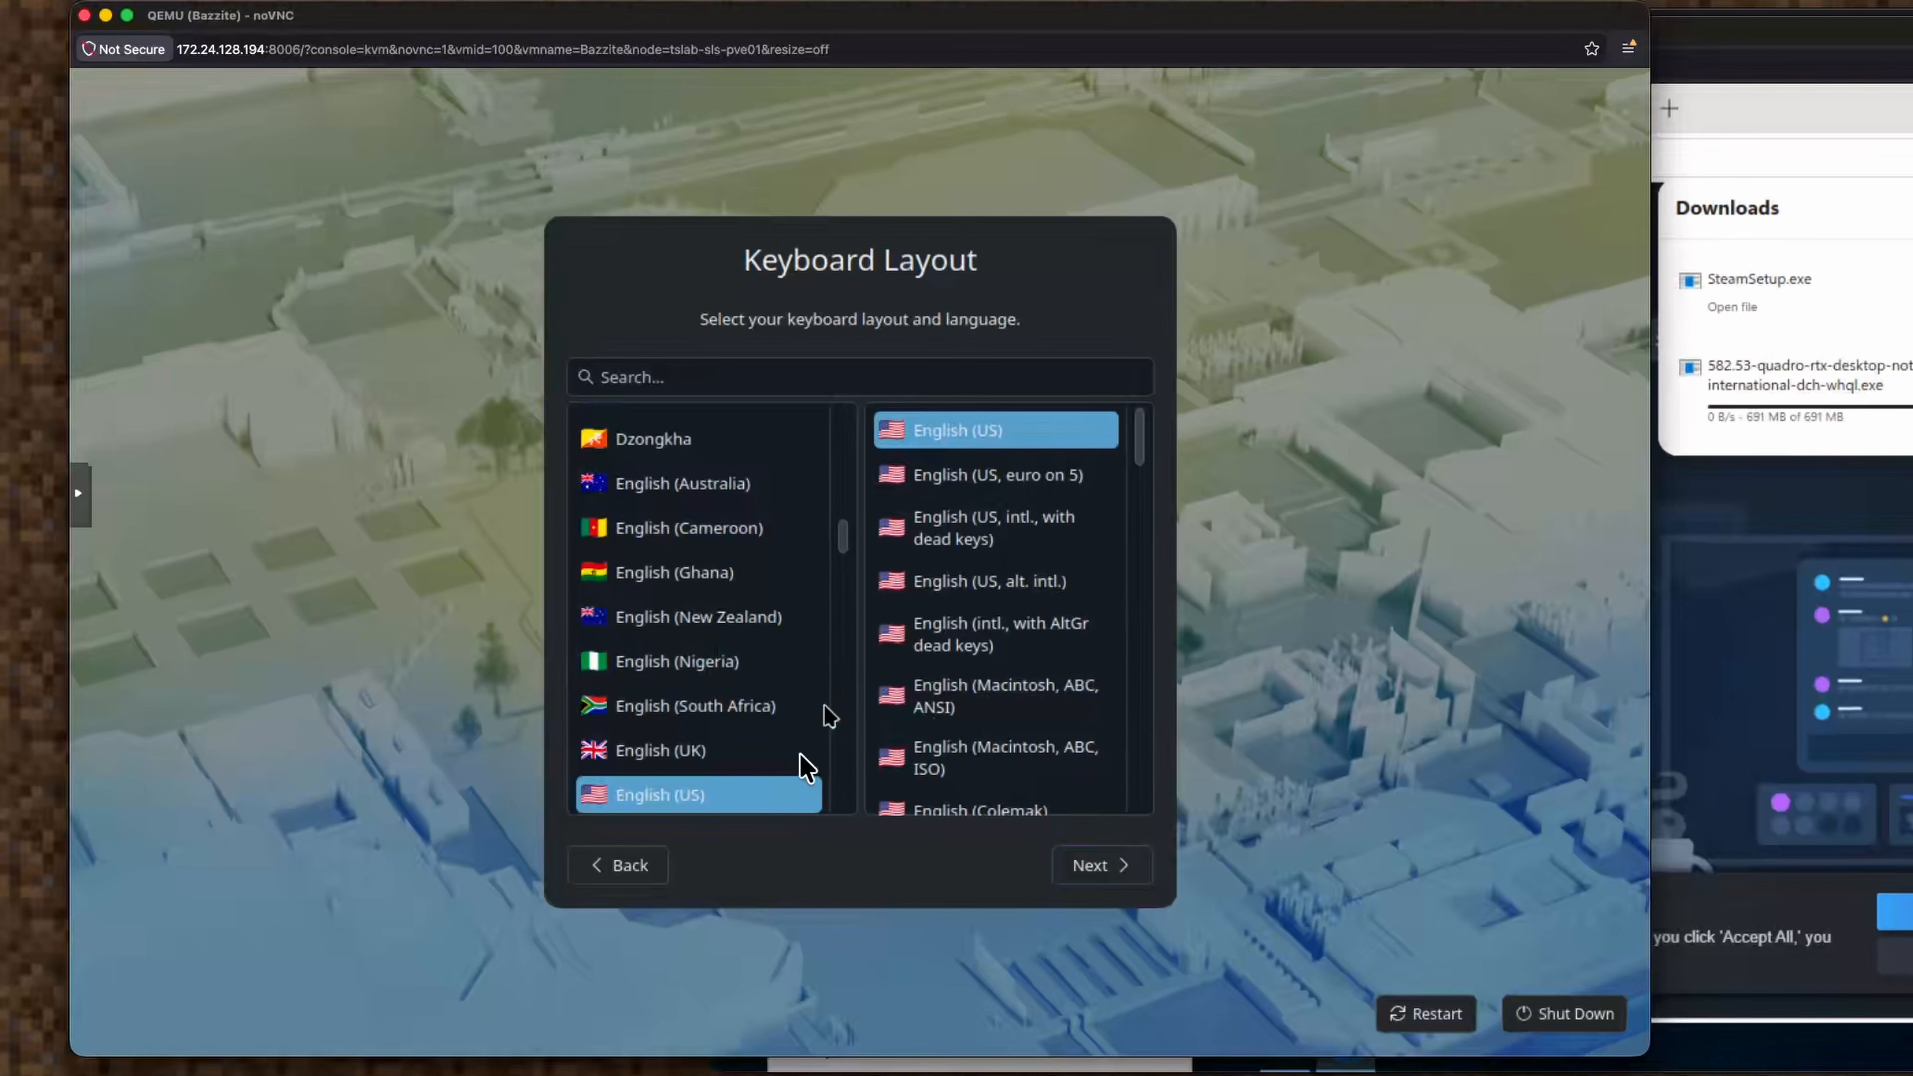
{"action": "left_click", "coordinate": [726, 375]}
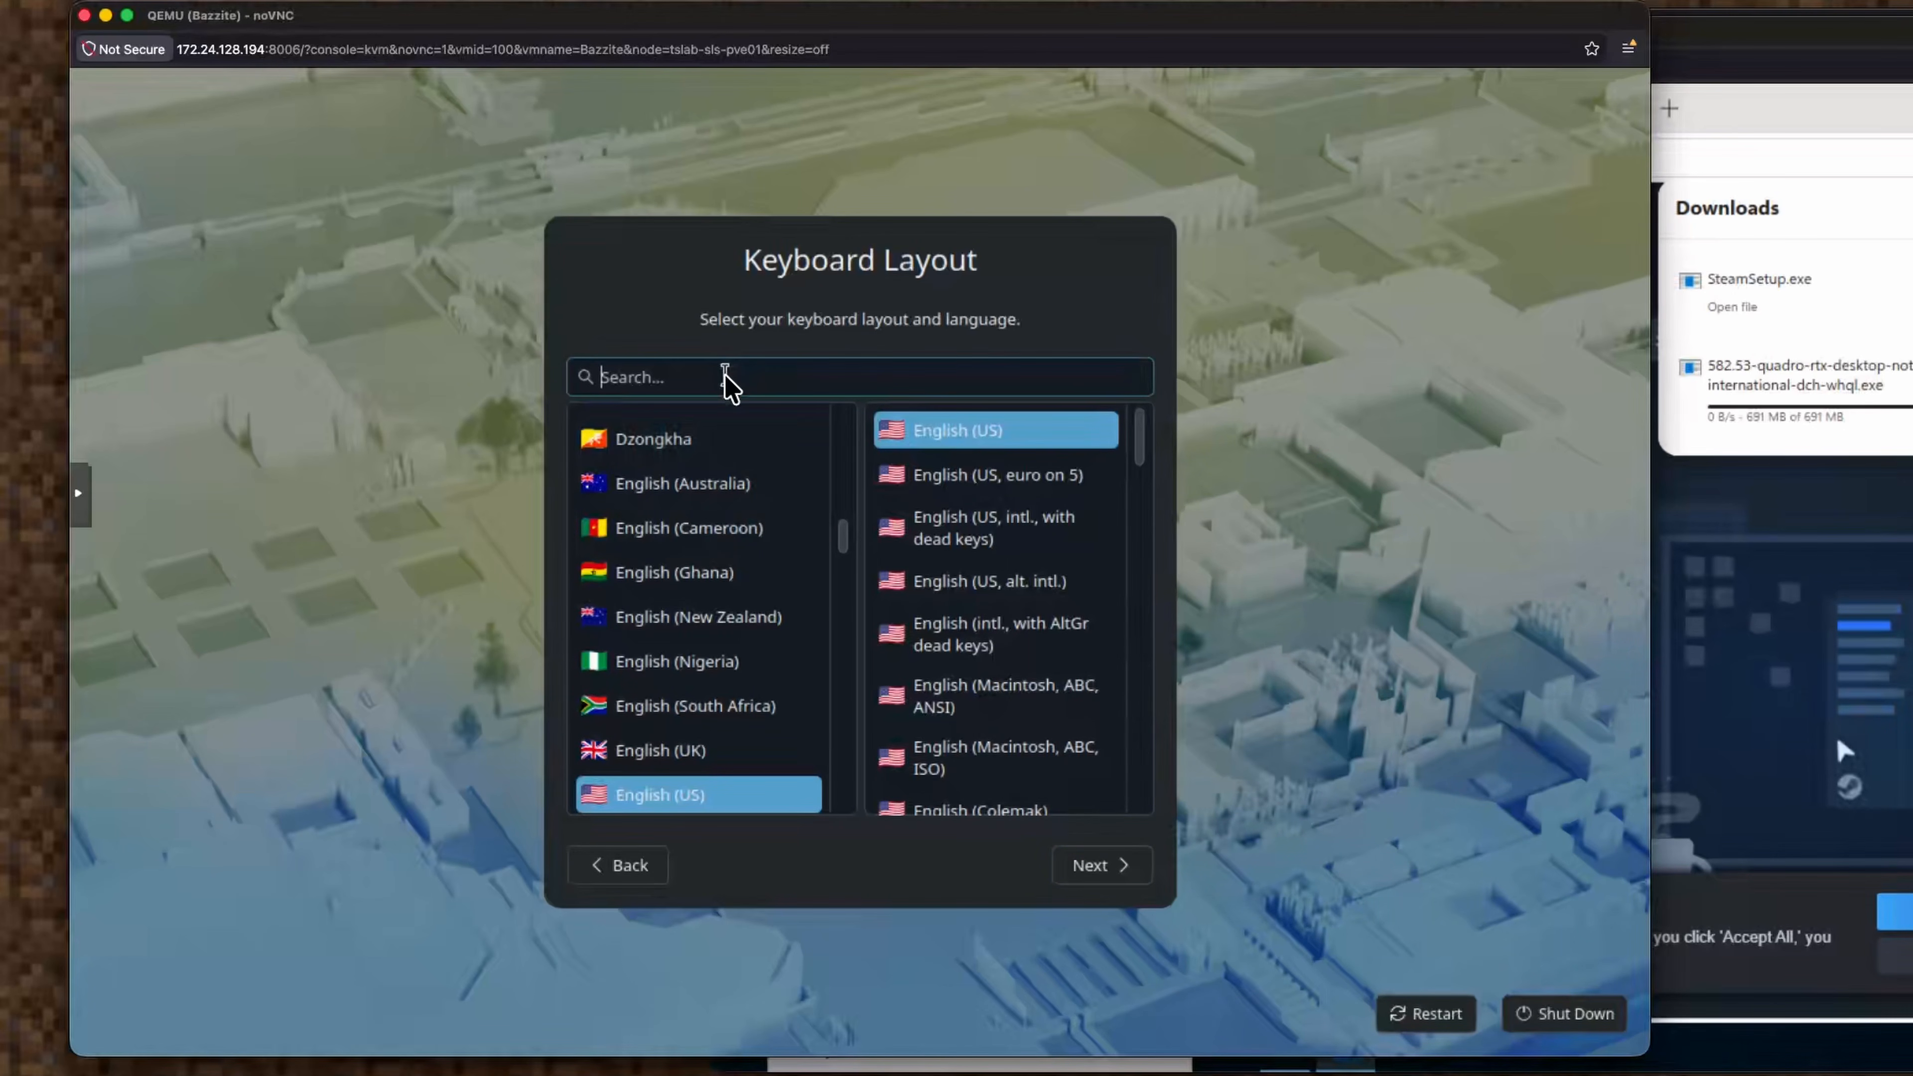
{"action": "type", "text": "da"}
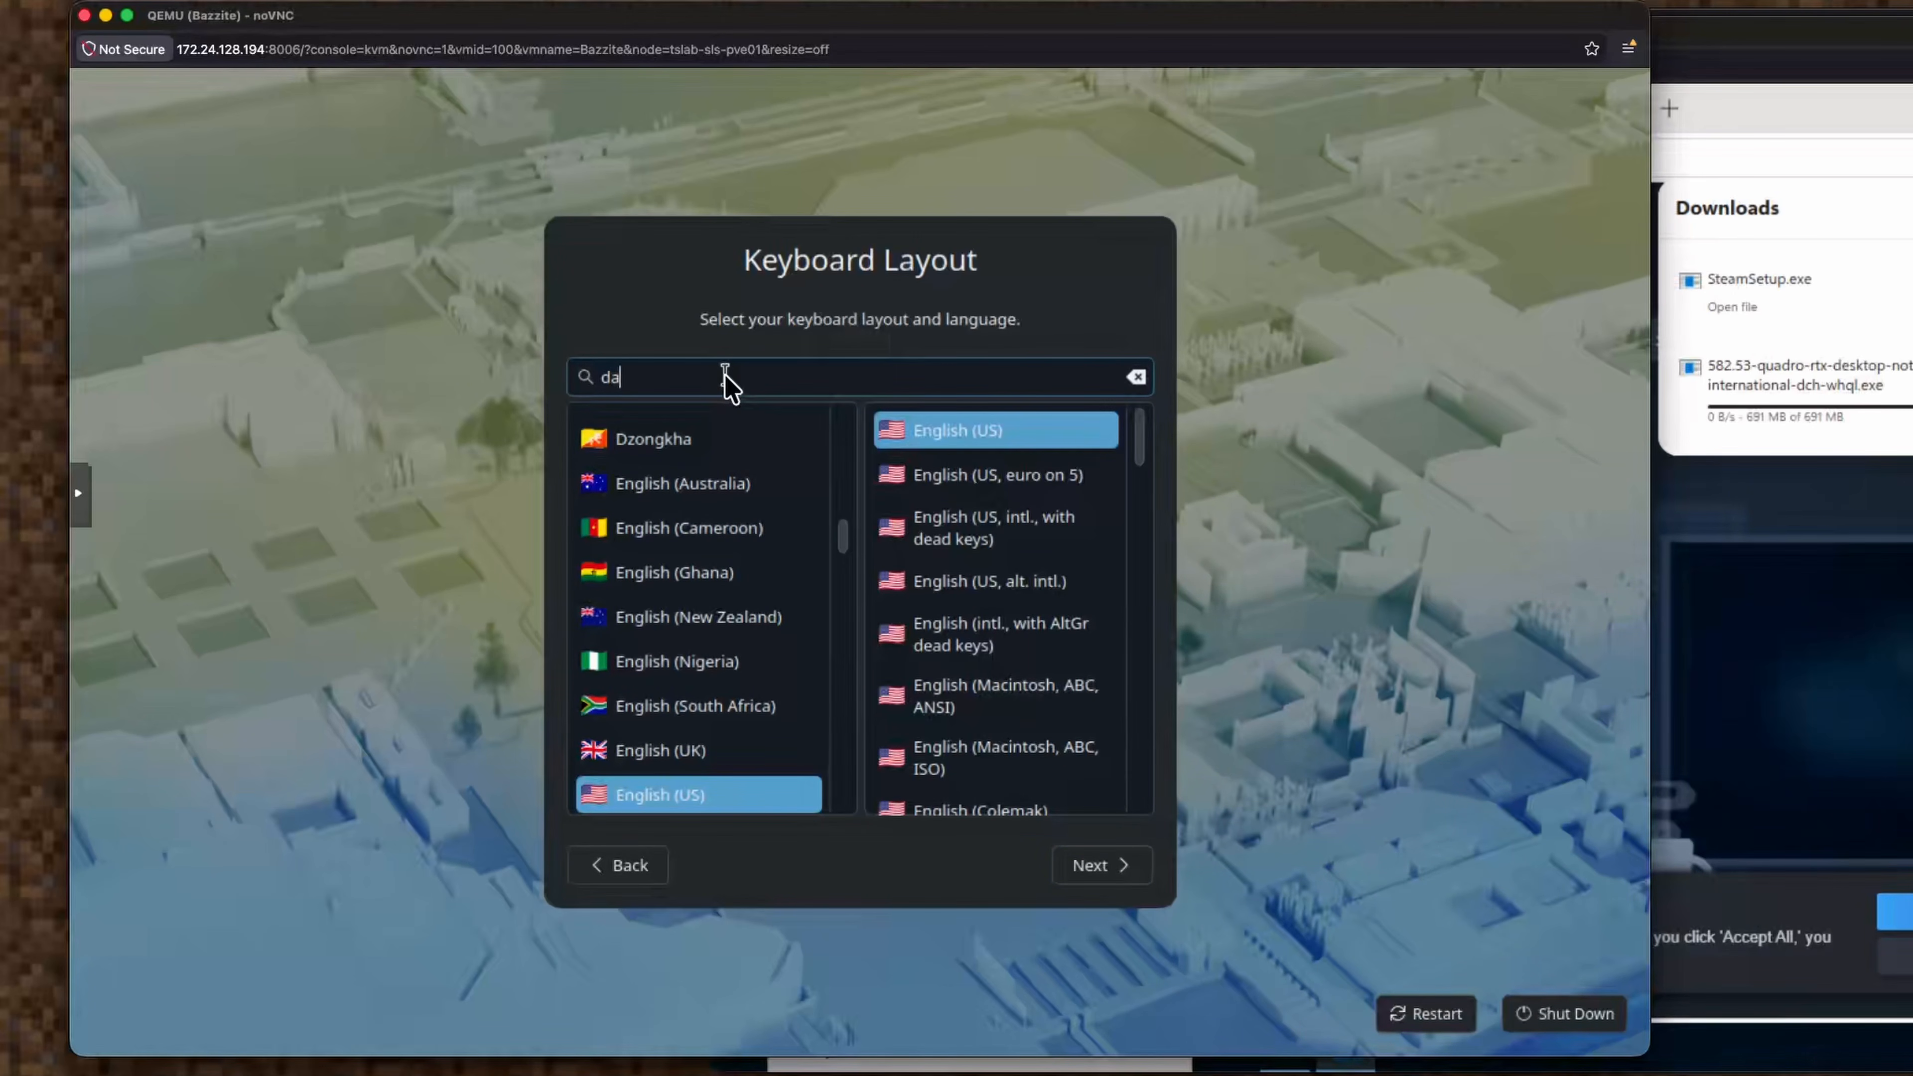
{"action": "type", "text": "nis"}
{"action": "left_click", "coordinate": [729, 528]}
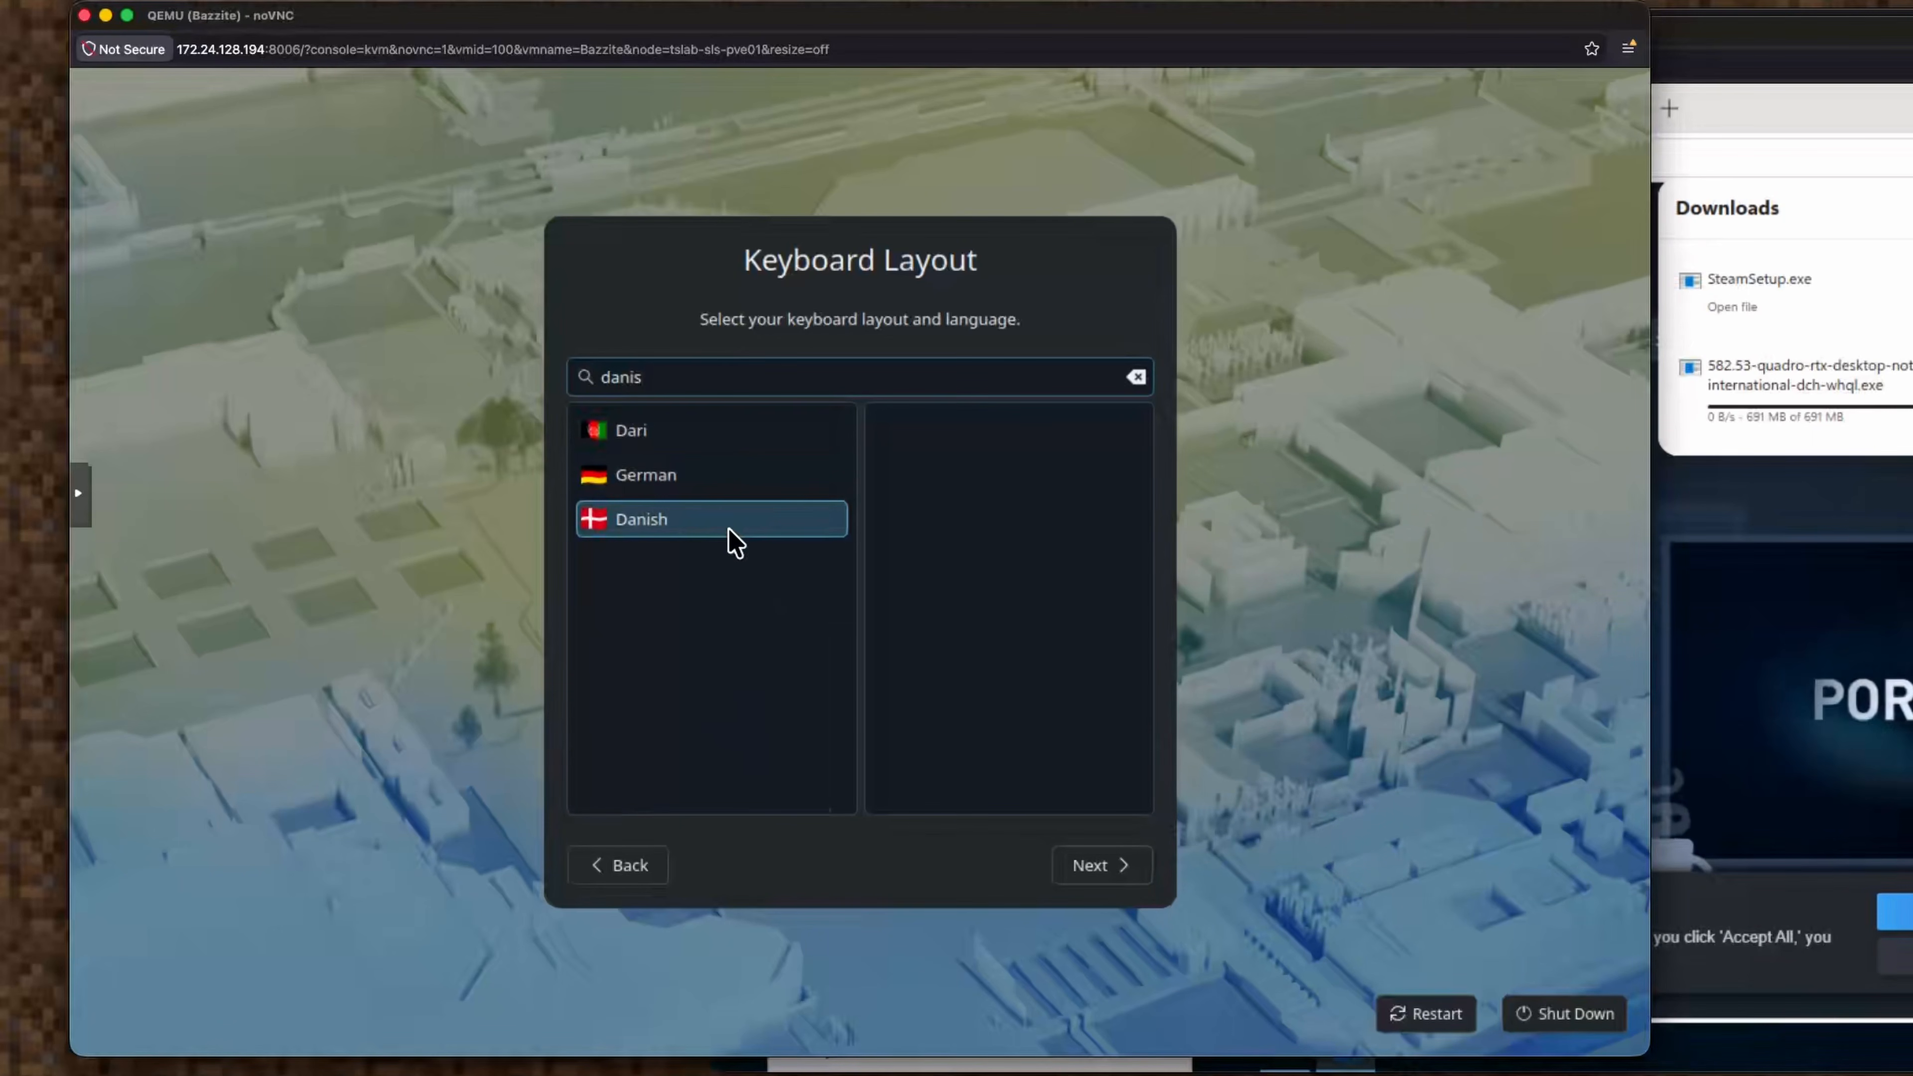
{"action": "left_click", "coordinate": [1112, 863]}
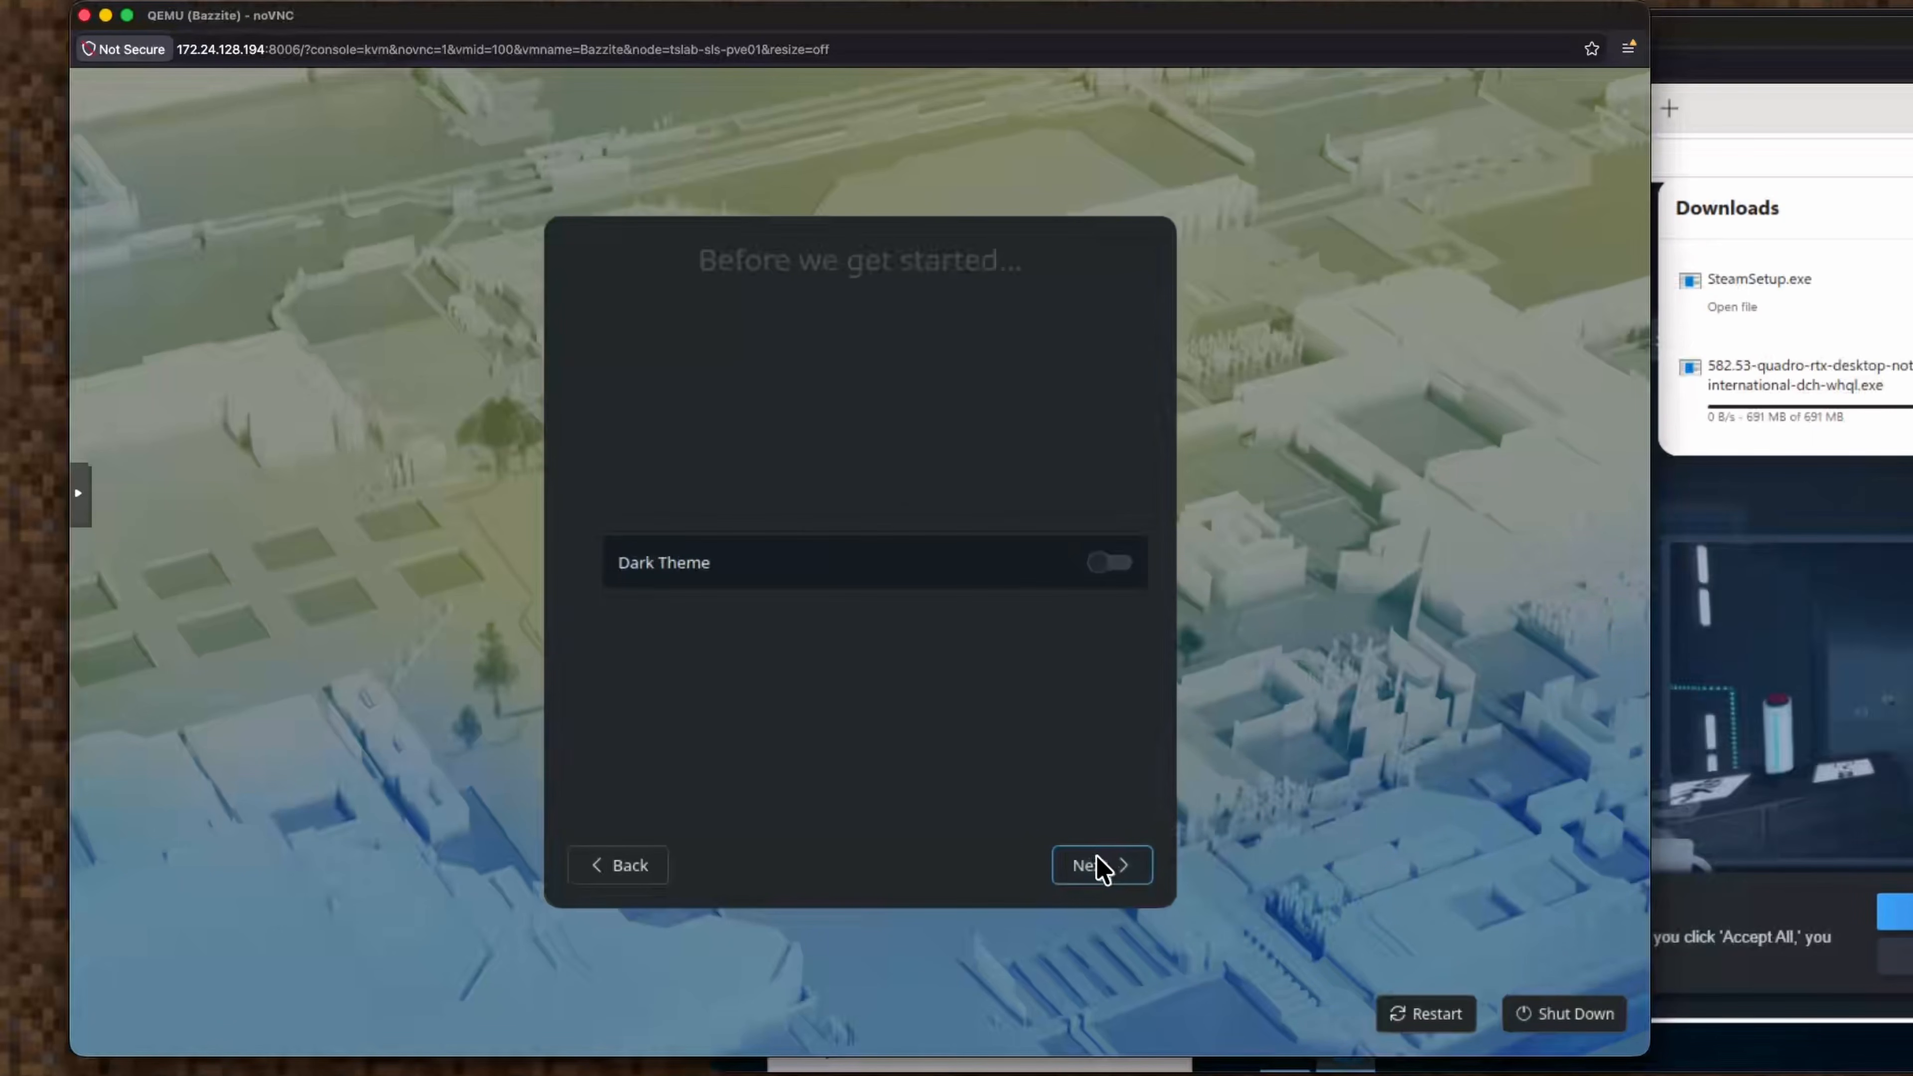
{"action": "left_click", "coordinate": [625, 869]}
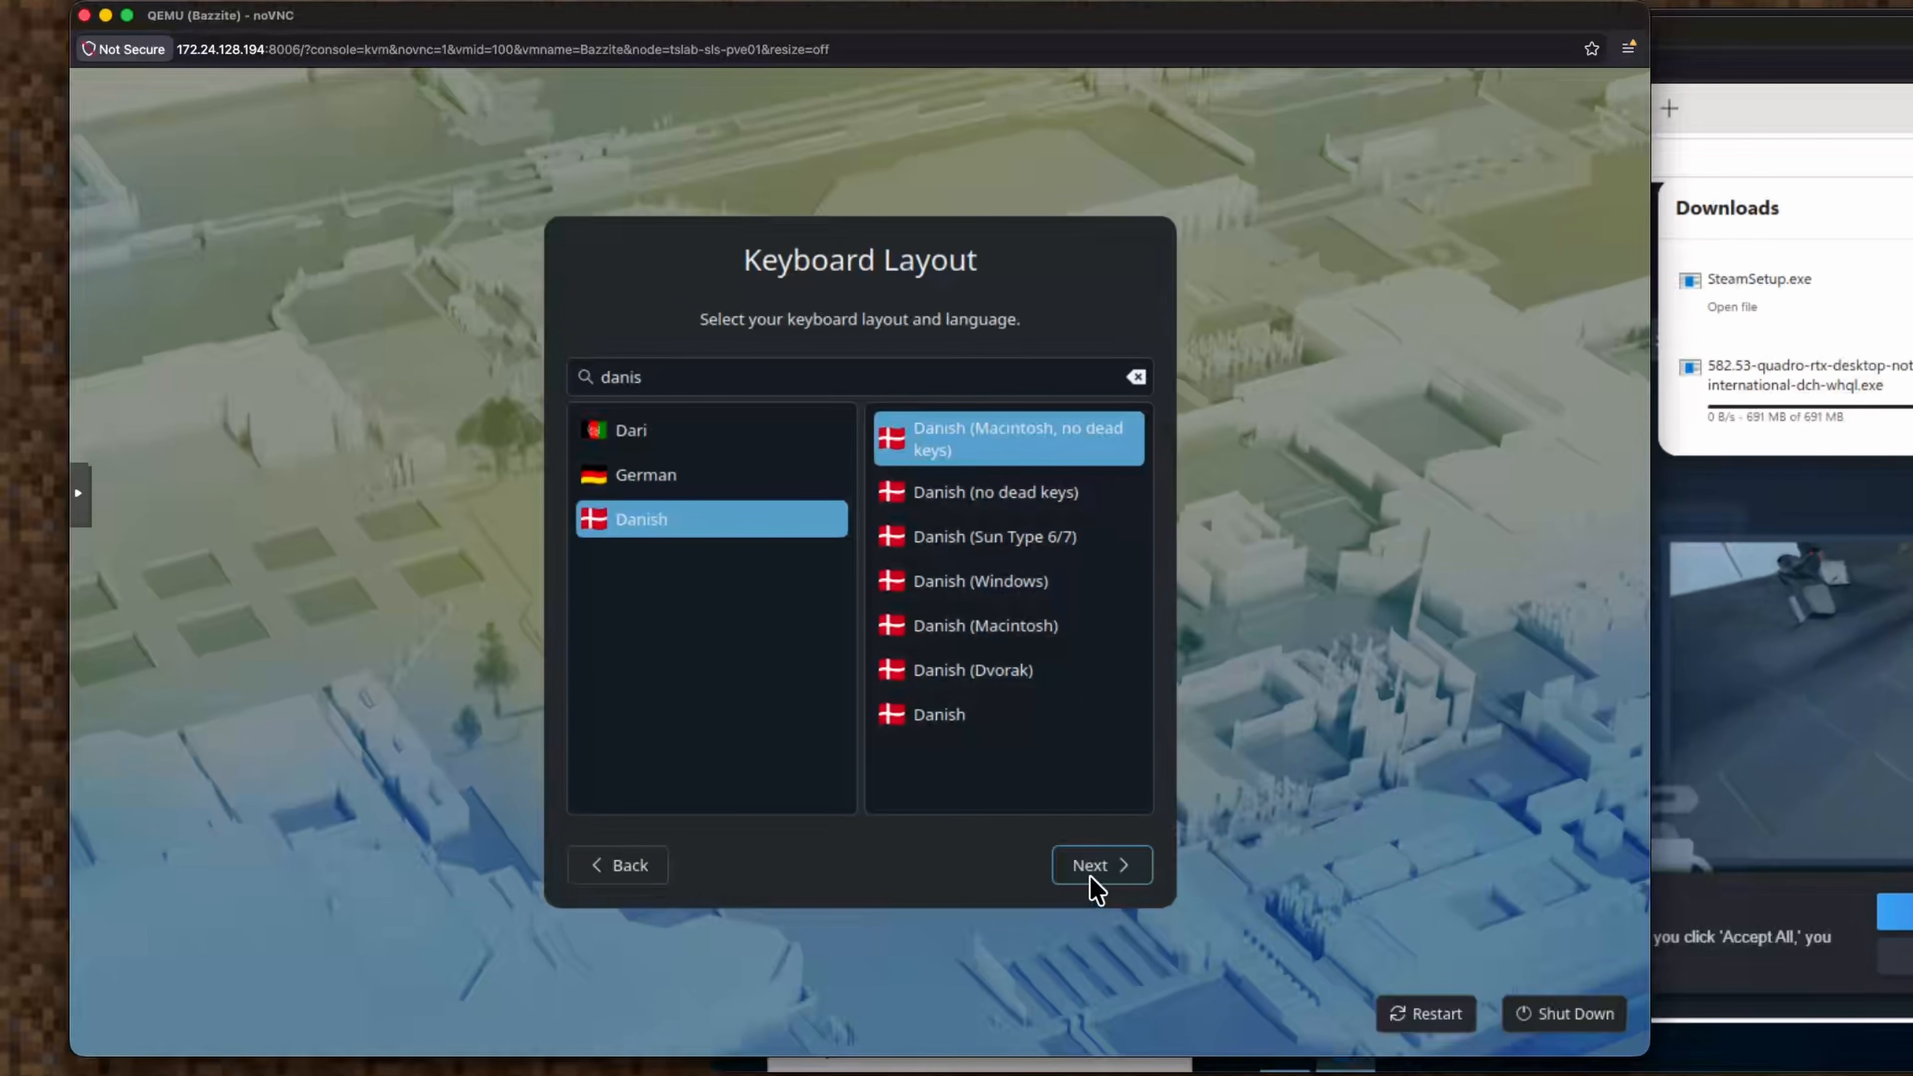
Select the plain Danish keyboard variant and continue with the dark theme enabled.
{"action": "left_click", "coordinate": [948, 720]}
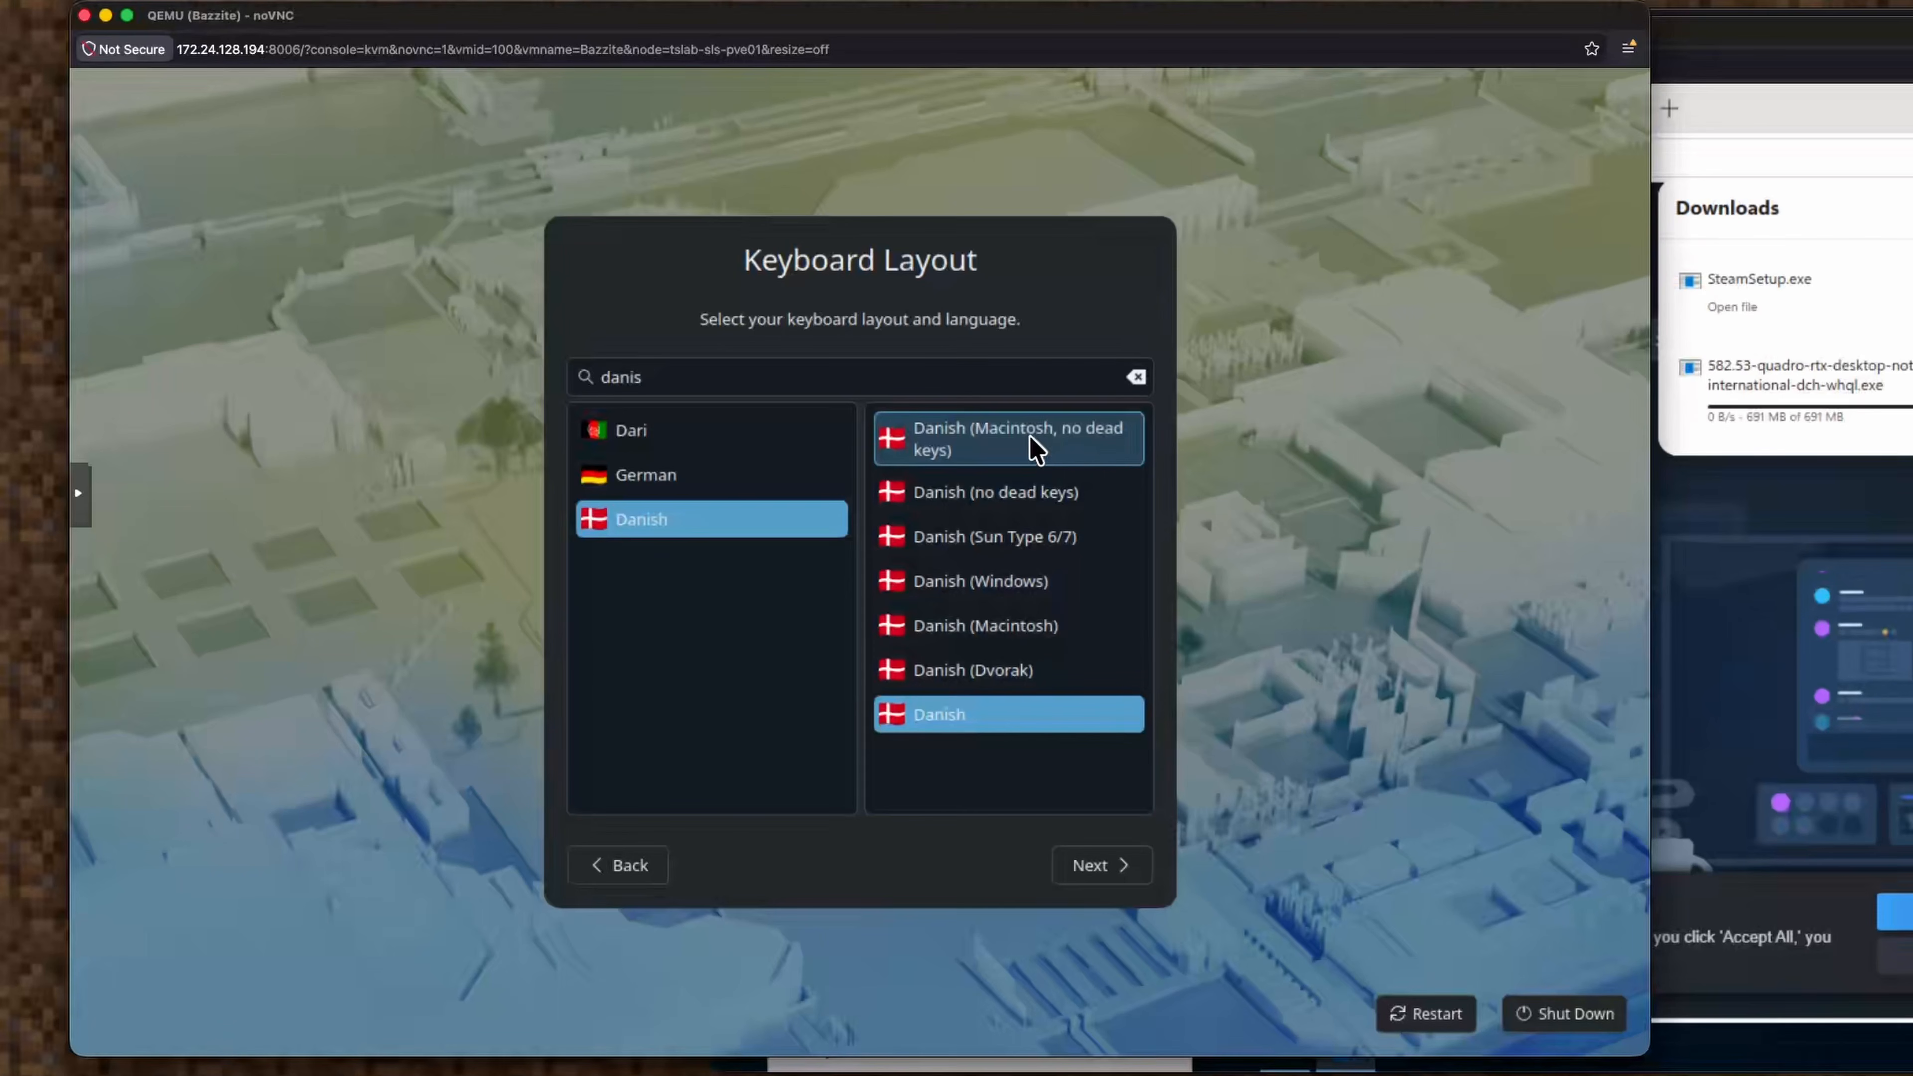
{"action": "left_click", "coordinate": [1115, 867]}
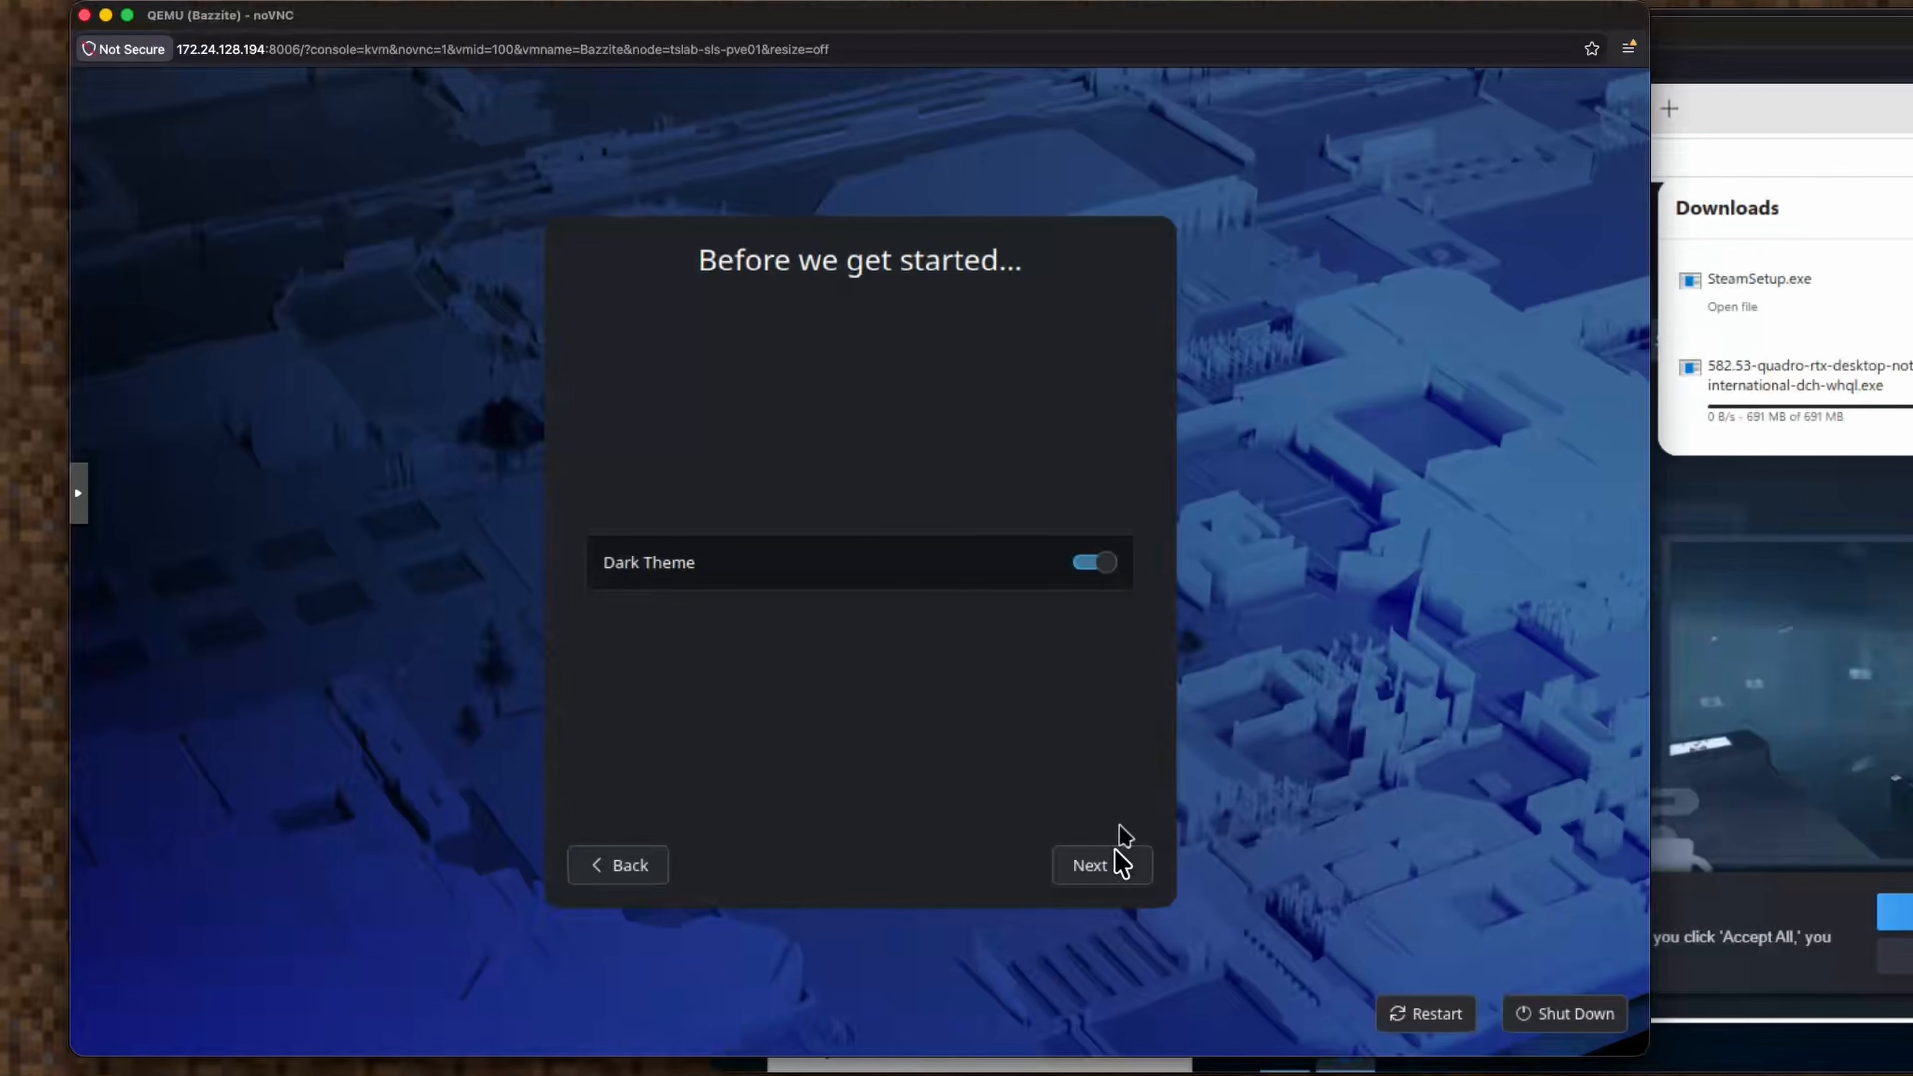
{"action": "left_click", "coordinate": [1107, 876]}
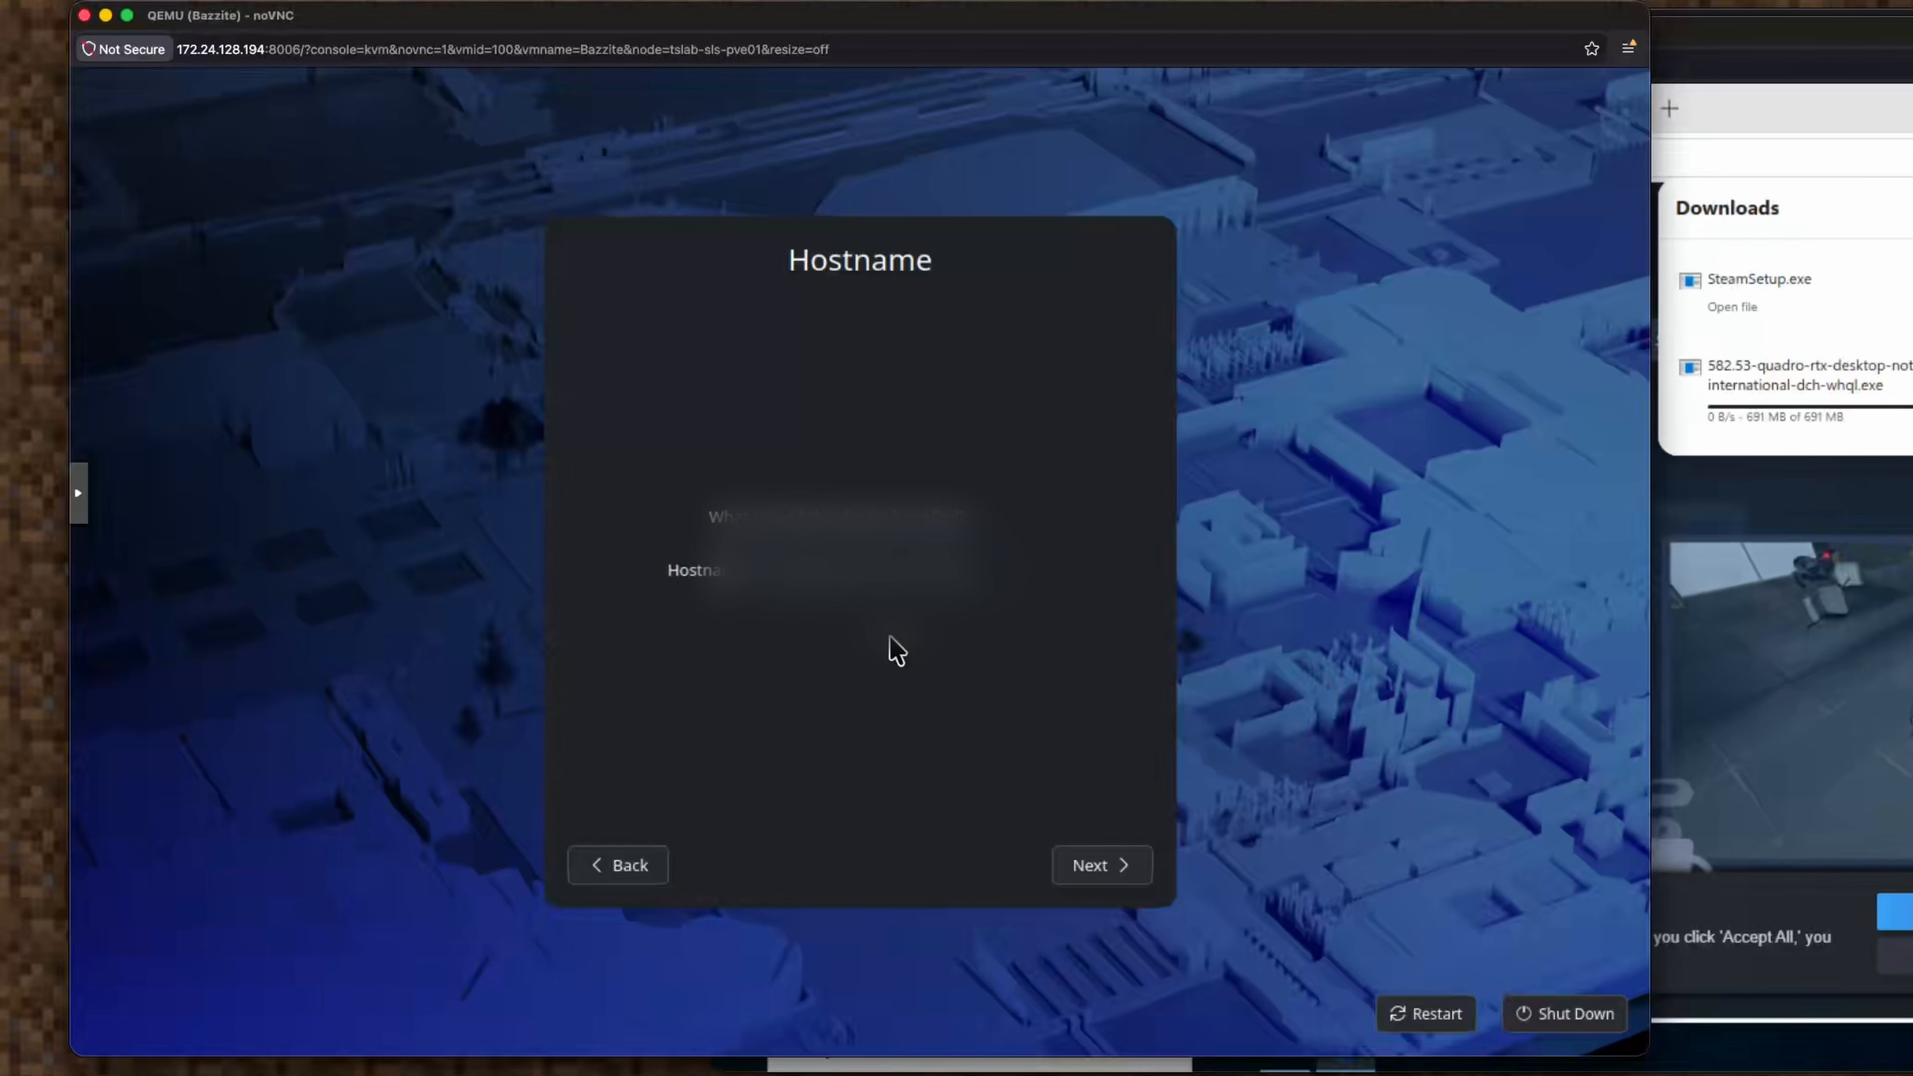
Edit the hostname, accept the Europe/Copenhagen time zone, and finish the setup.
{"action": "key", "text": "BackSpace"}
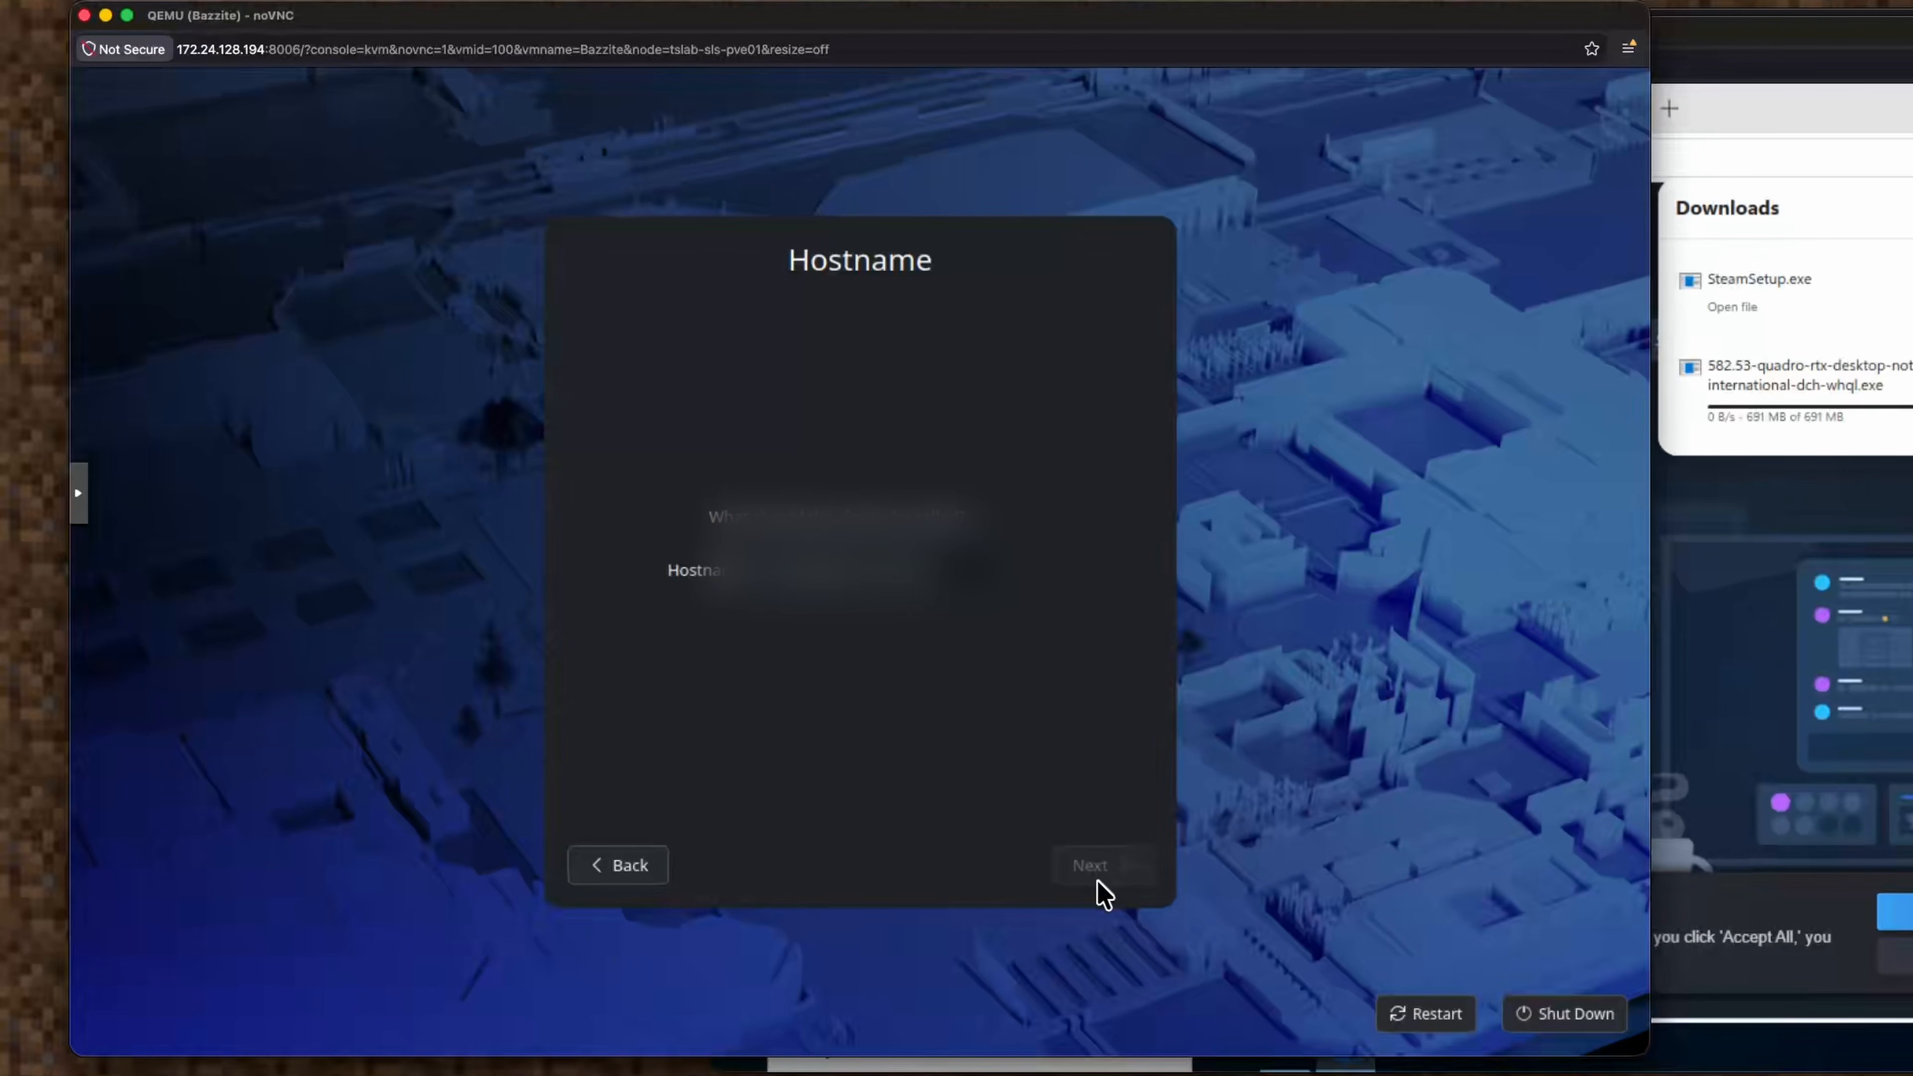
{"action": "left_click", "coordinate": [1122, 875]}
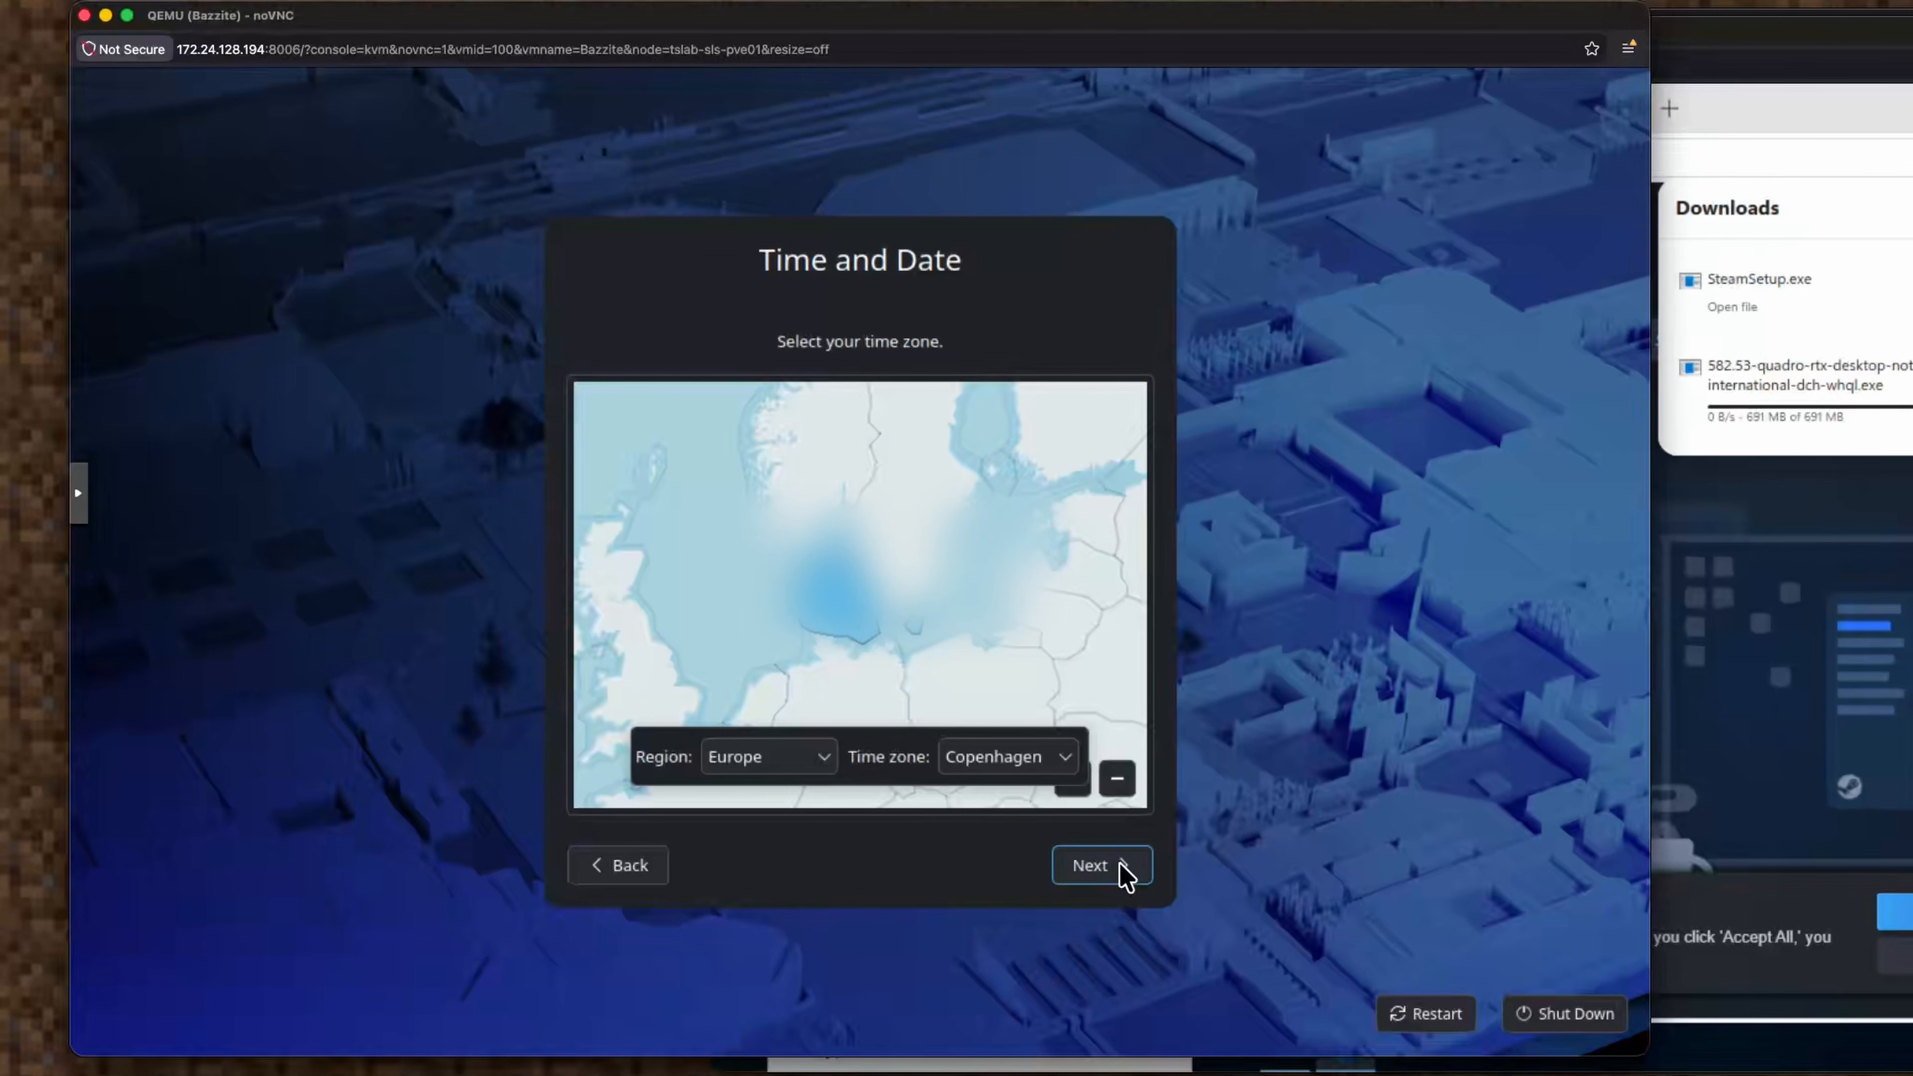
{"action": "left_click", "coordinate": [1123, 873]}
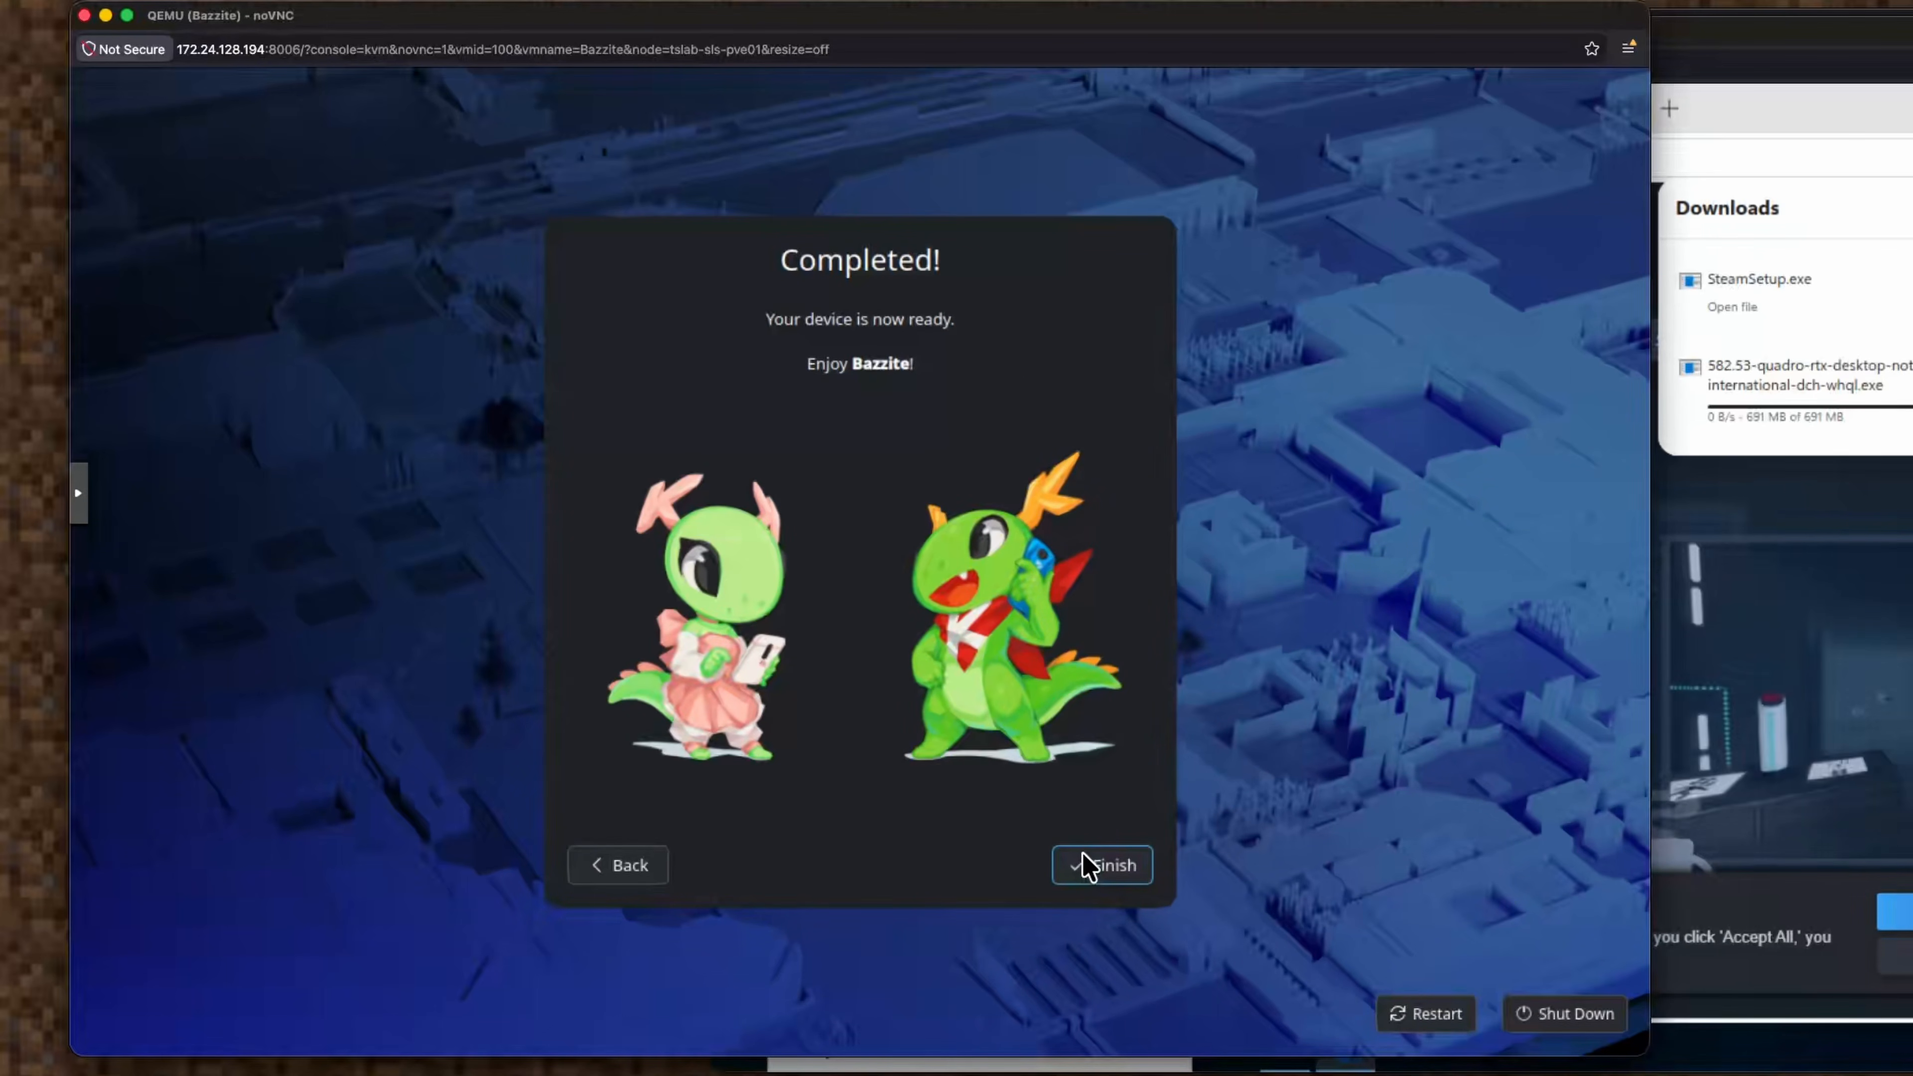
{"action": "left_click", "coordinate": [1092, 875]}
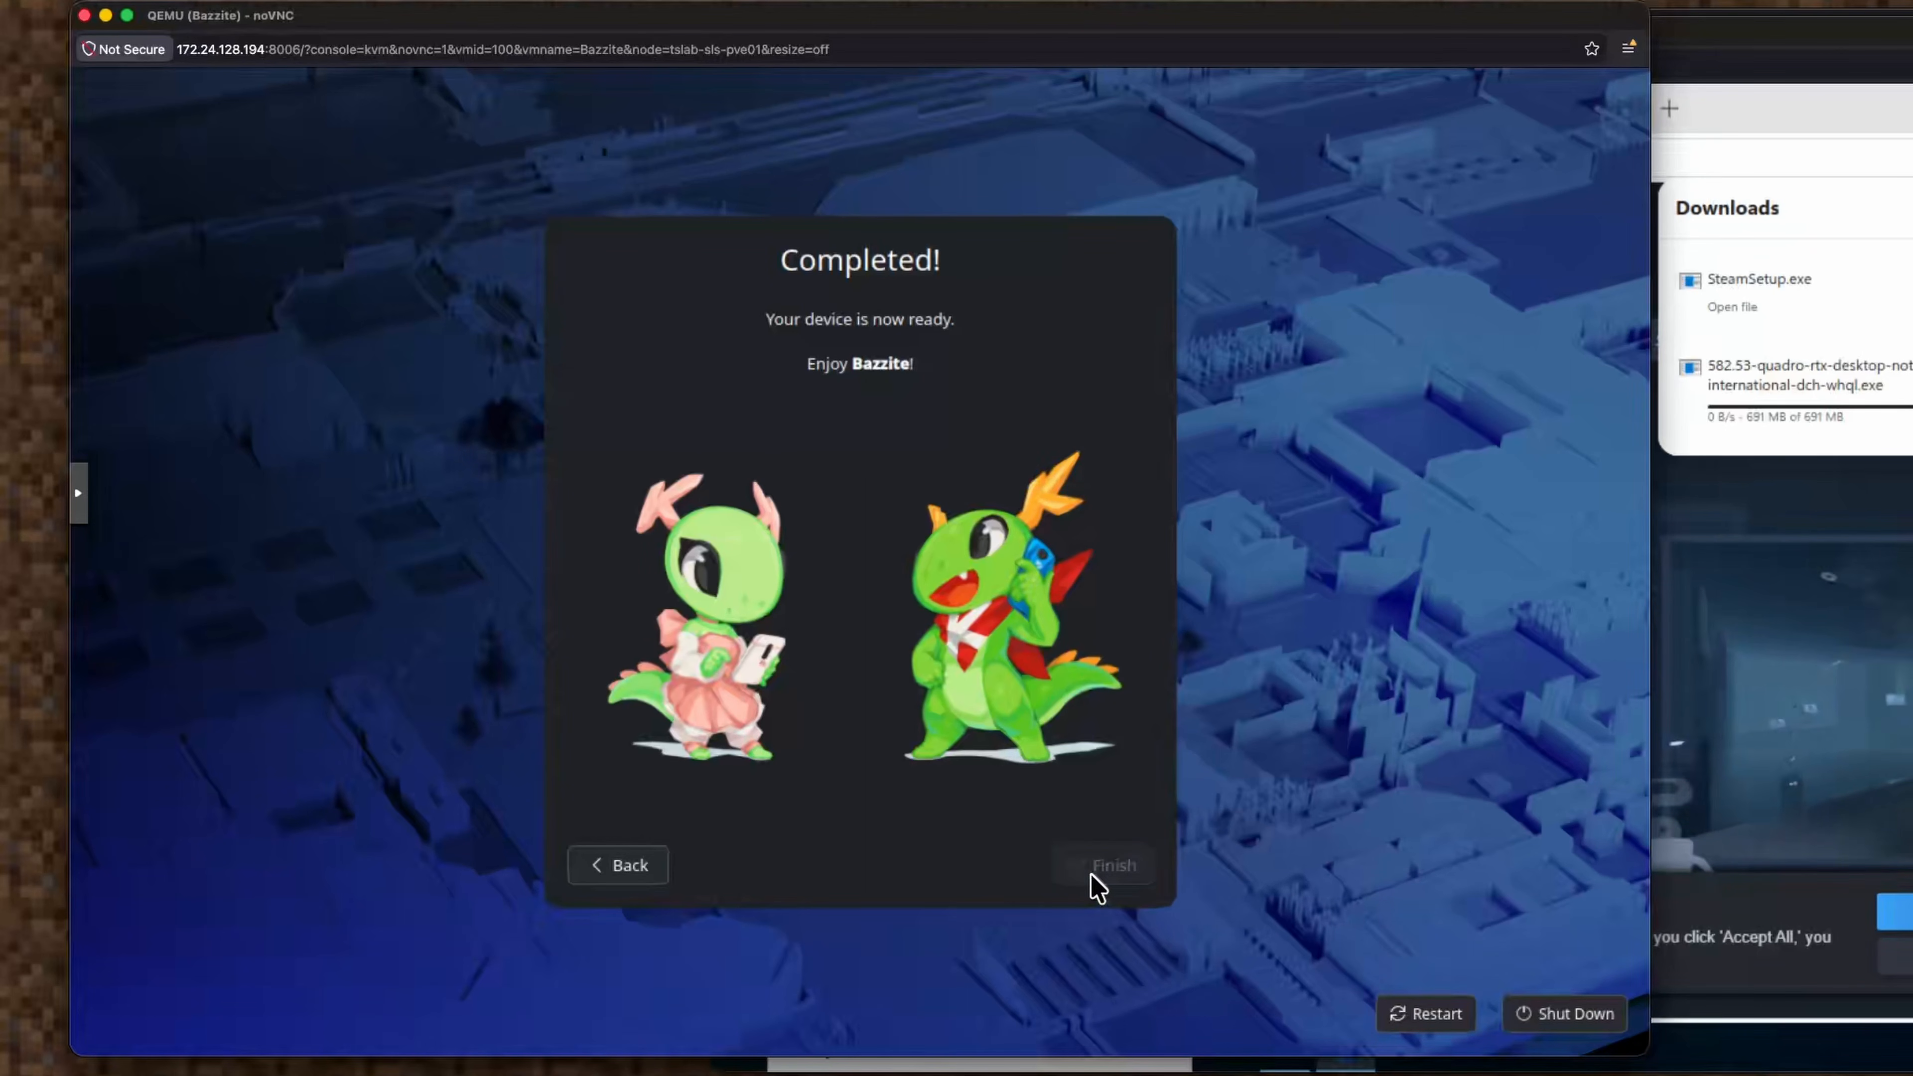
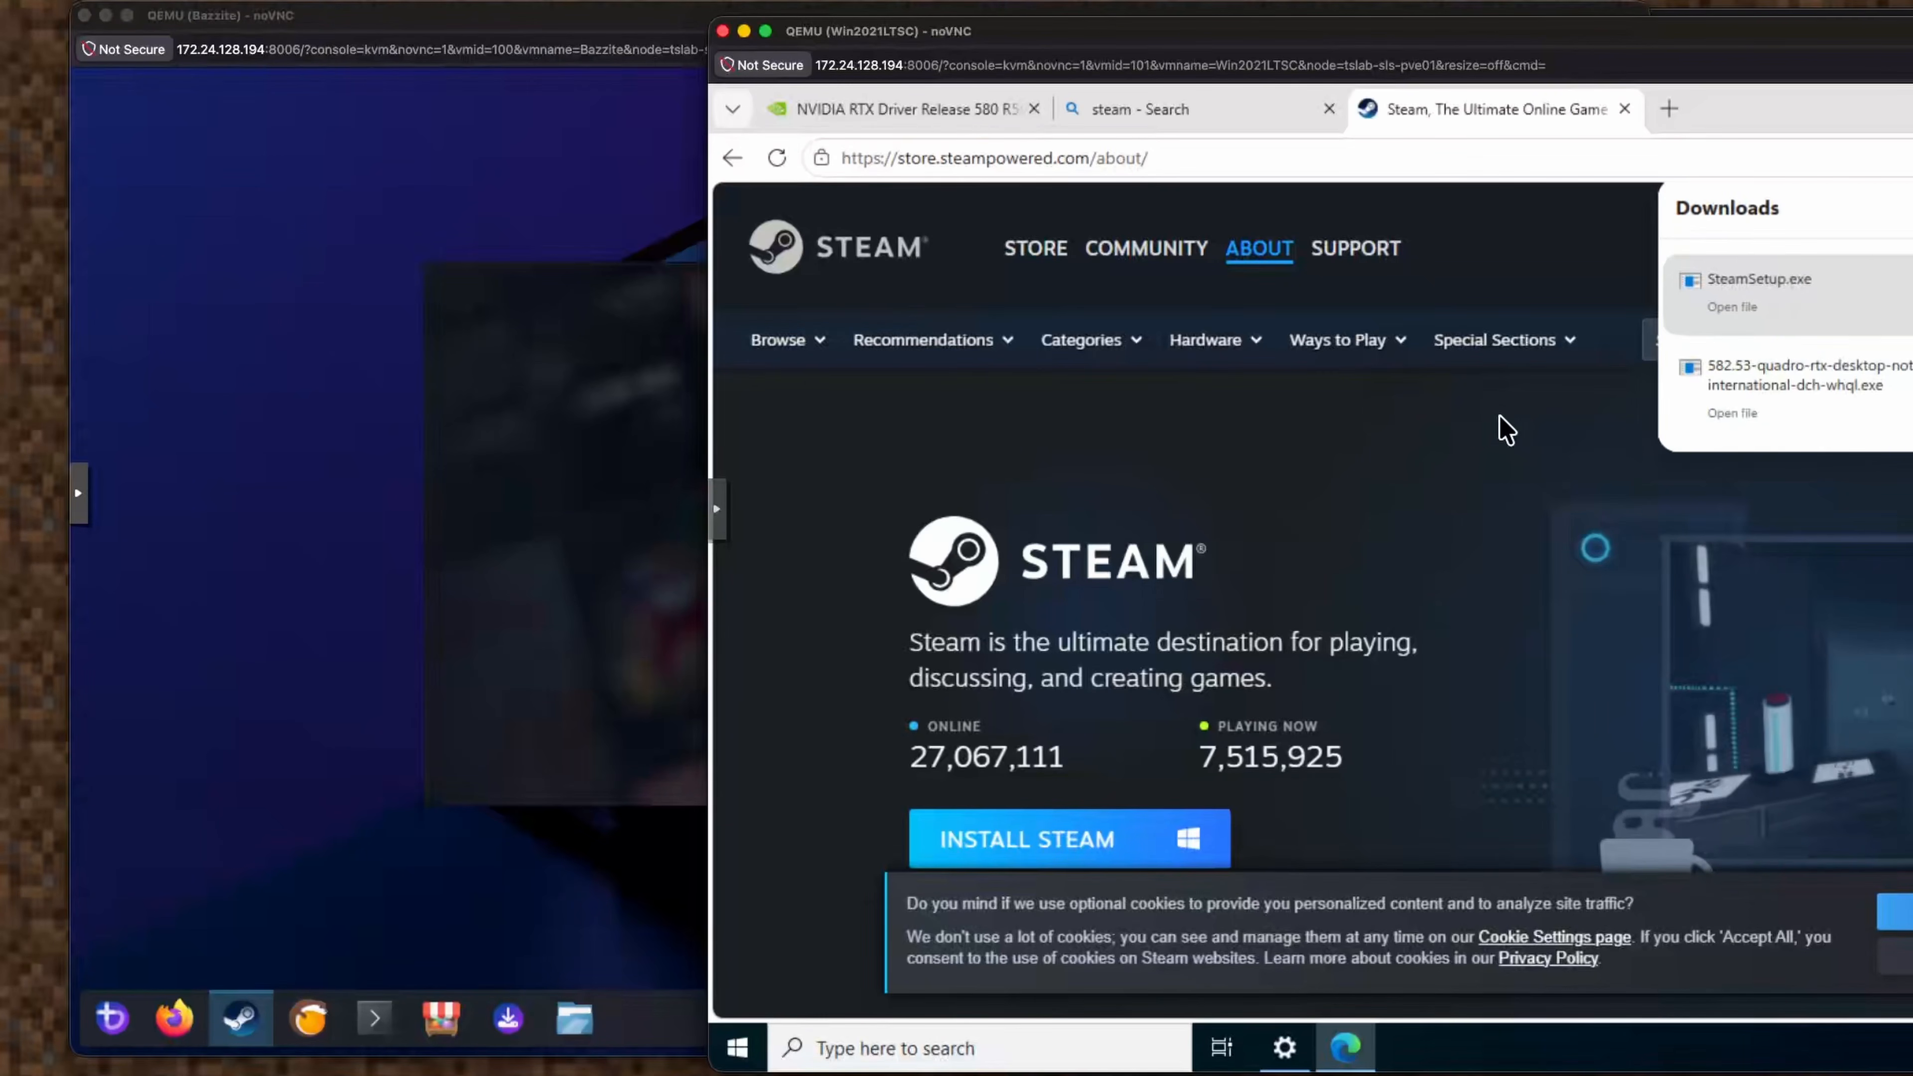
In the Bazzite console, approve the Steam installer's permission prompt.
{"action": "left_click", "coordinate": [457, 540]}
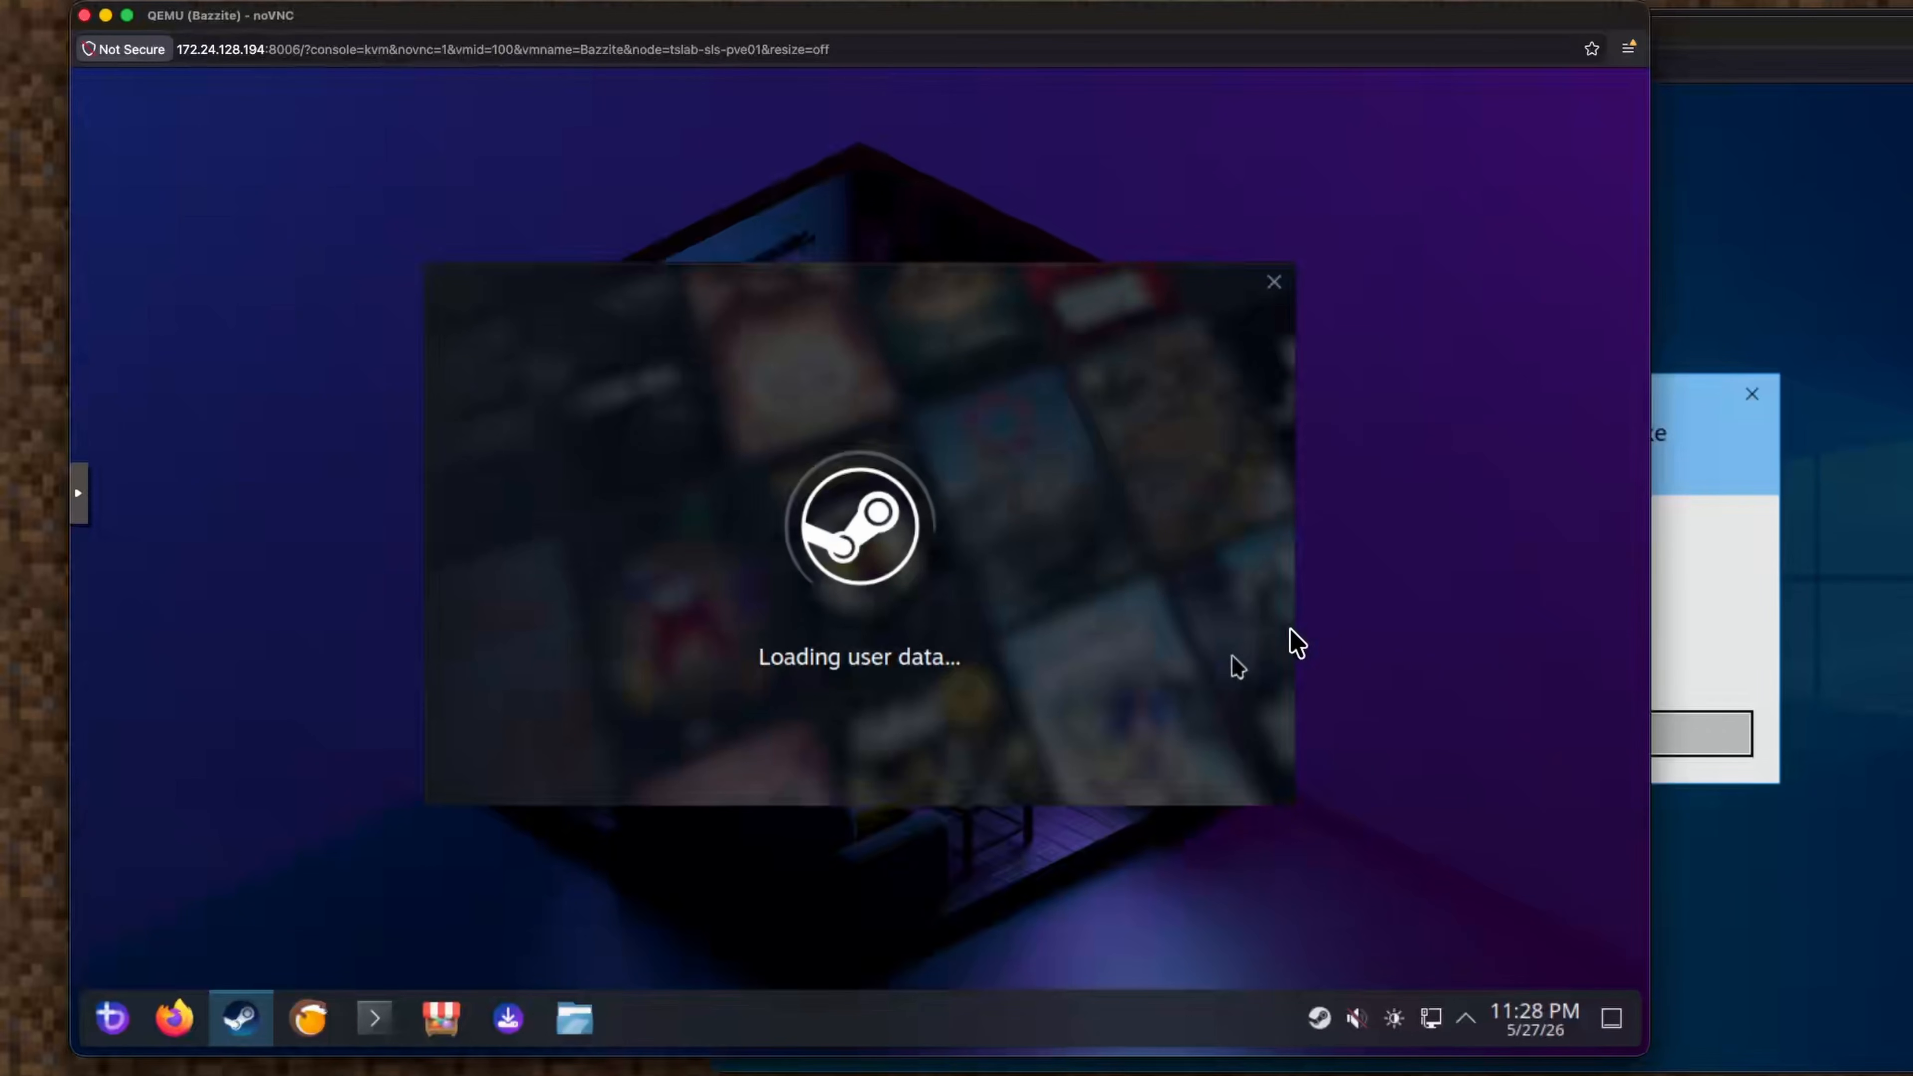
{"action": "left_click", "coordinate": [1701, 632]}
{"action": "left_click", "coordinate": [1371, 742]}
Allow both Steam Helper and Steam to find devices on the local network.
{"action": "left_click", "coordinate": [339, 390]}
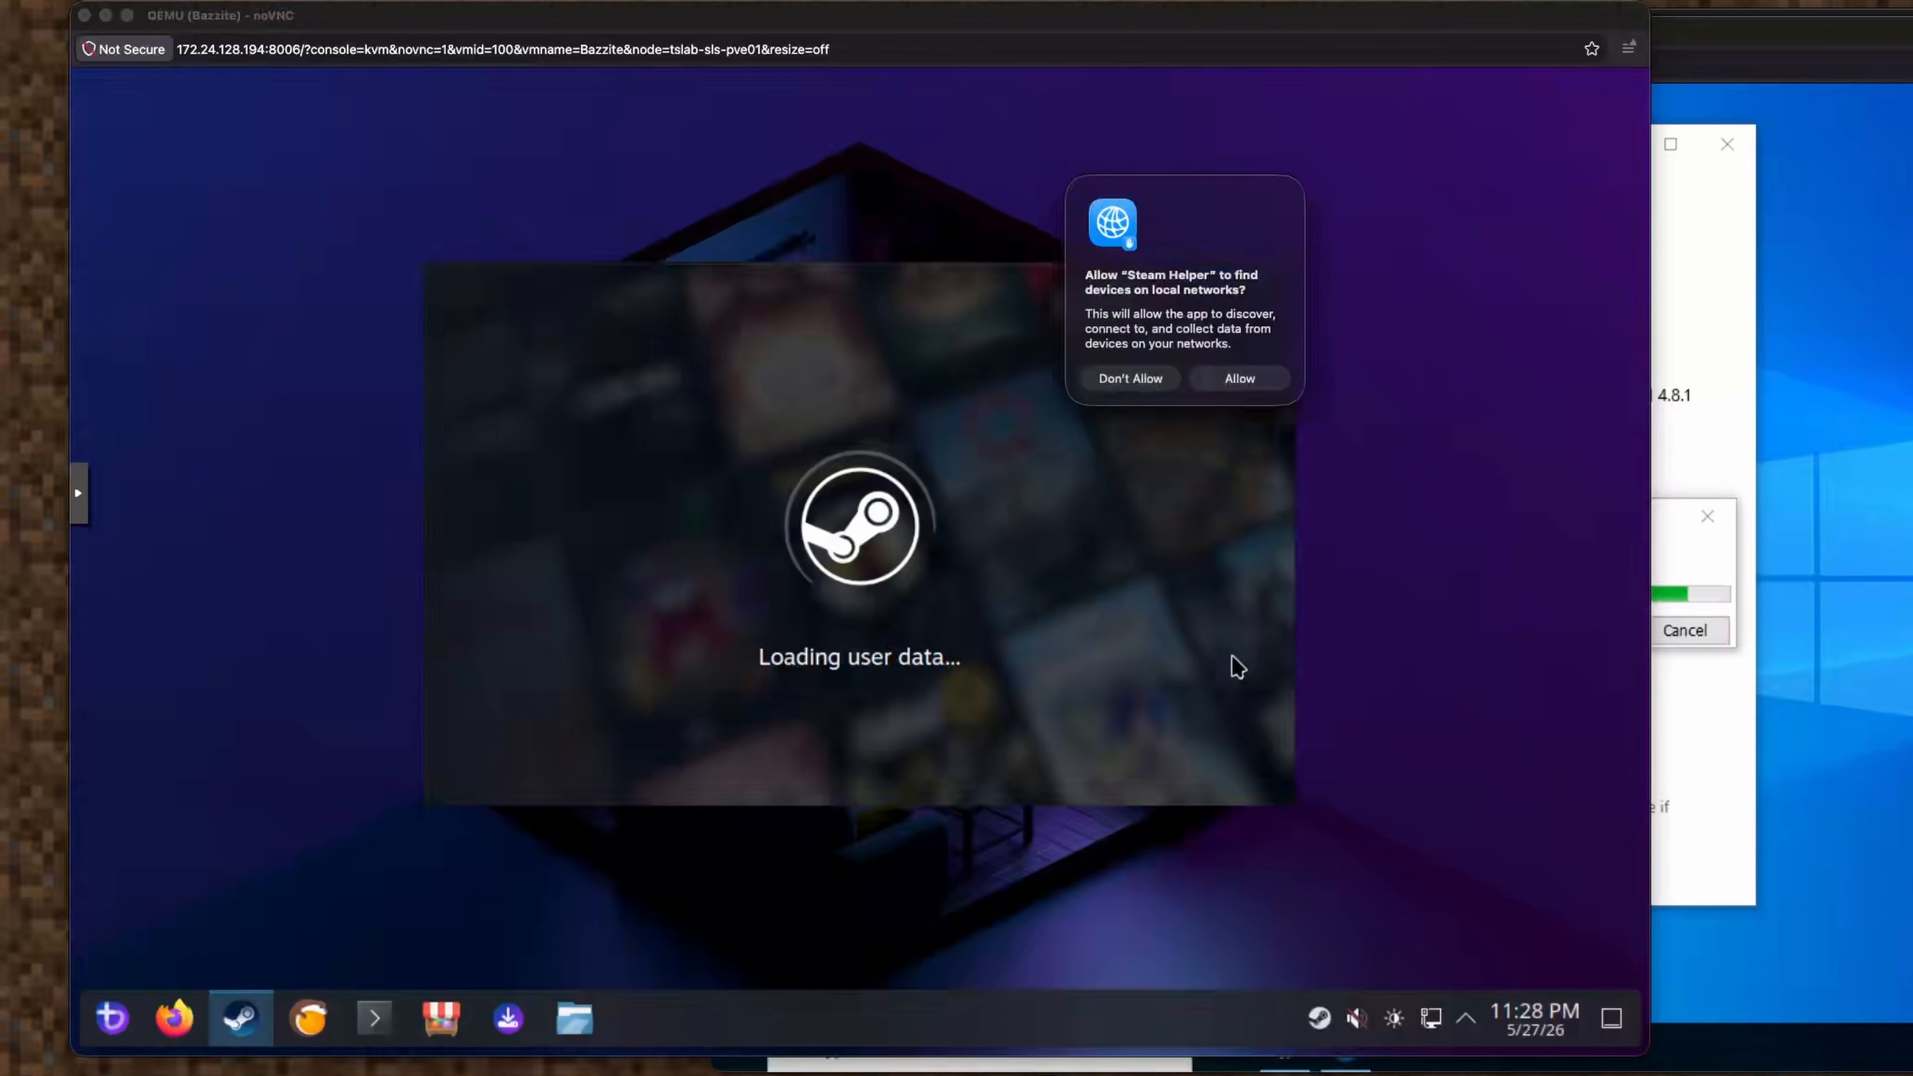
{"action": "left_click", "coordinate": [1229, 380]}
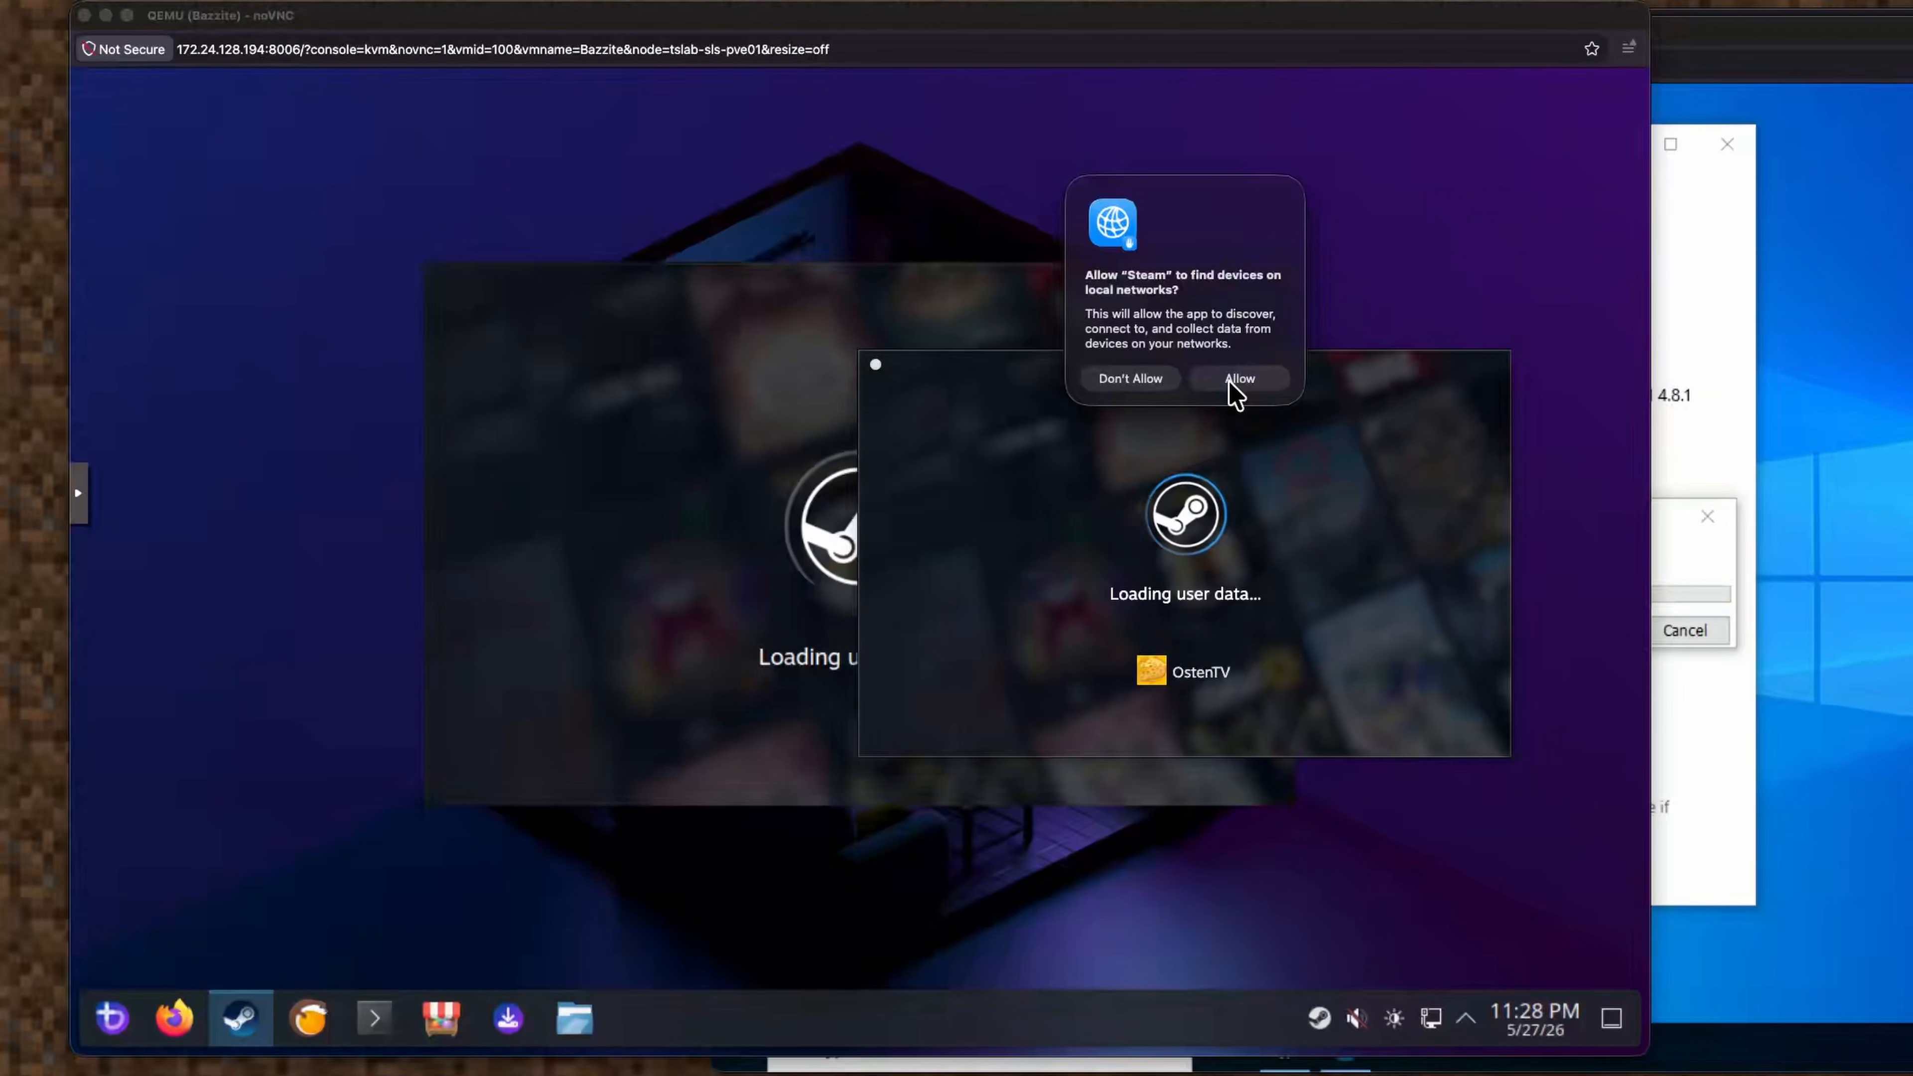
{"action": "left_click", "coordinate": [1231, 382]}
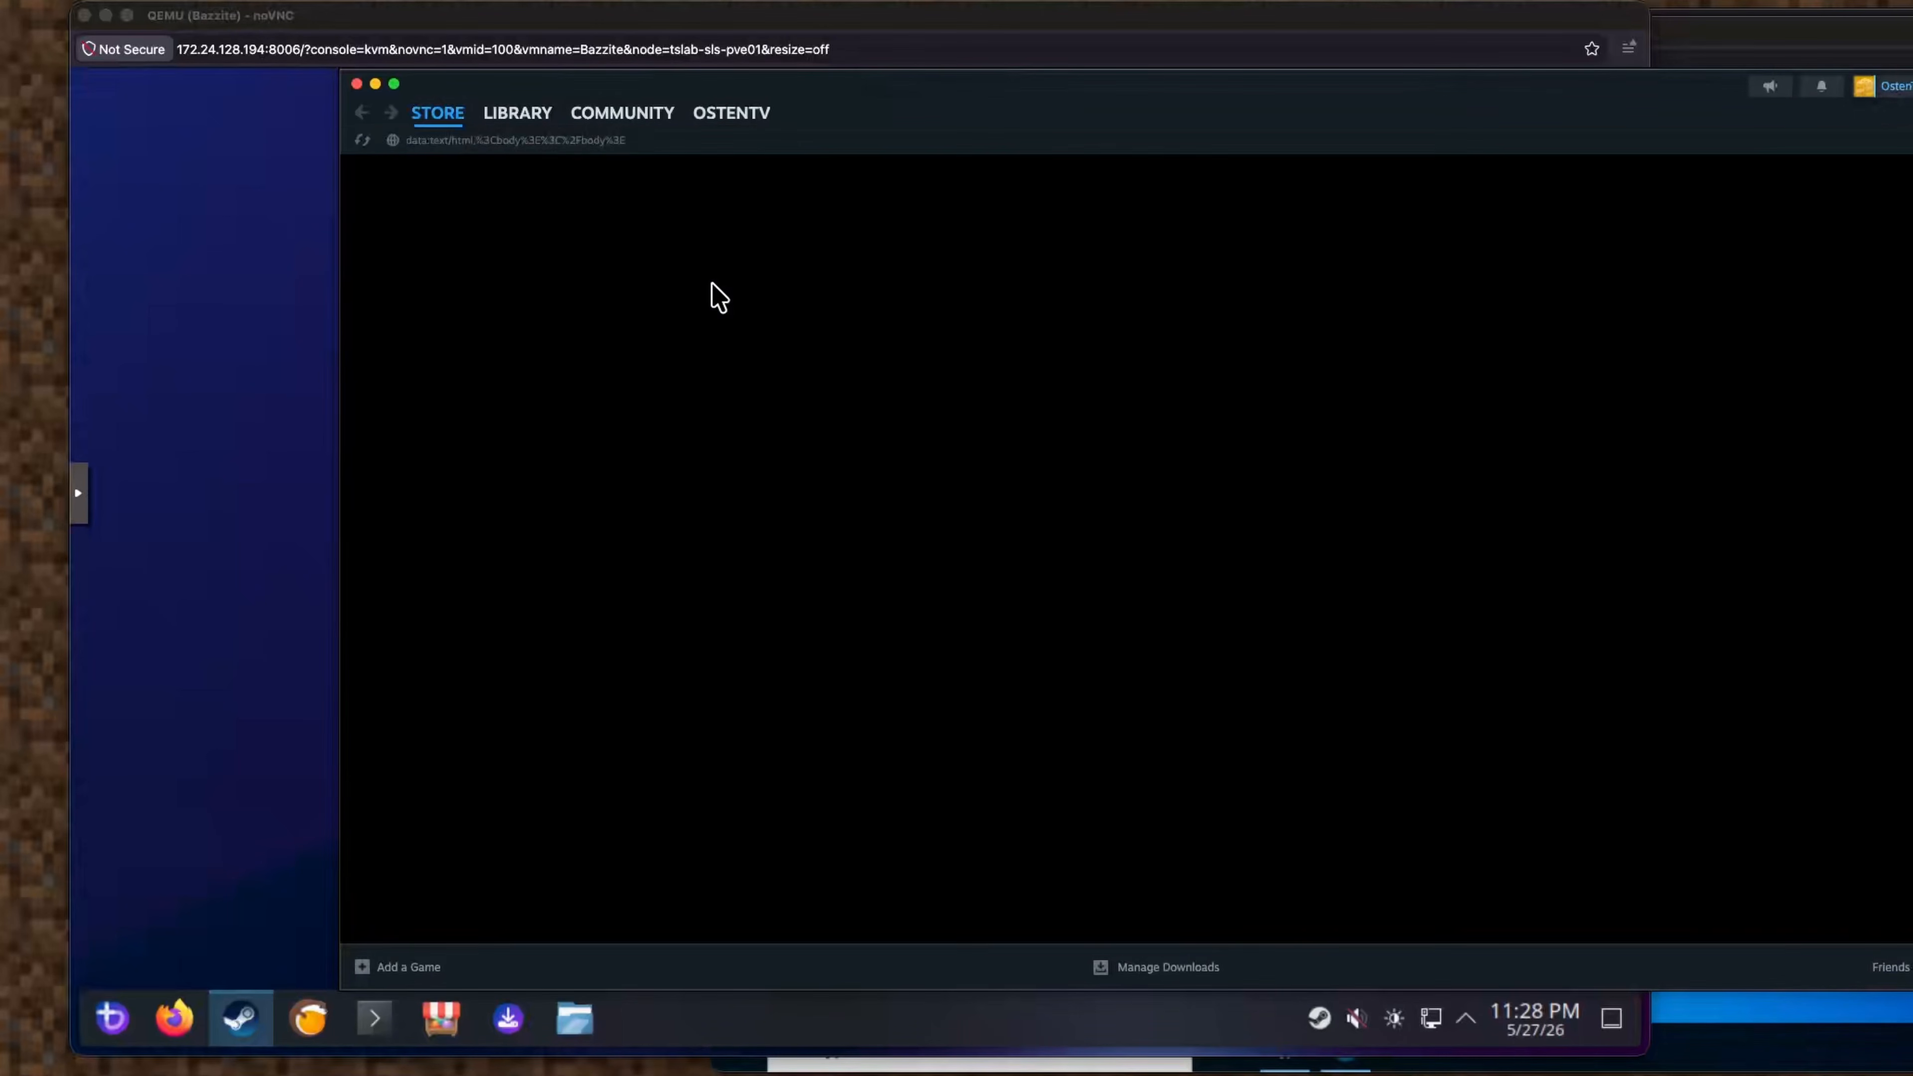
Open Factorio in the Steam library and check its play-device dropdown options.
{"action": "mouse_move", "coordinate": [531, 121]}
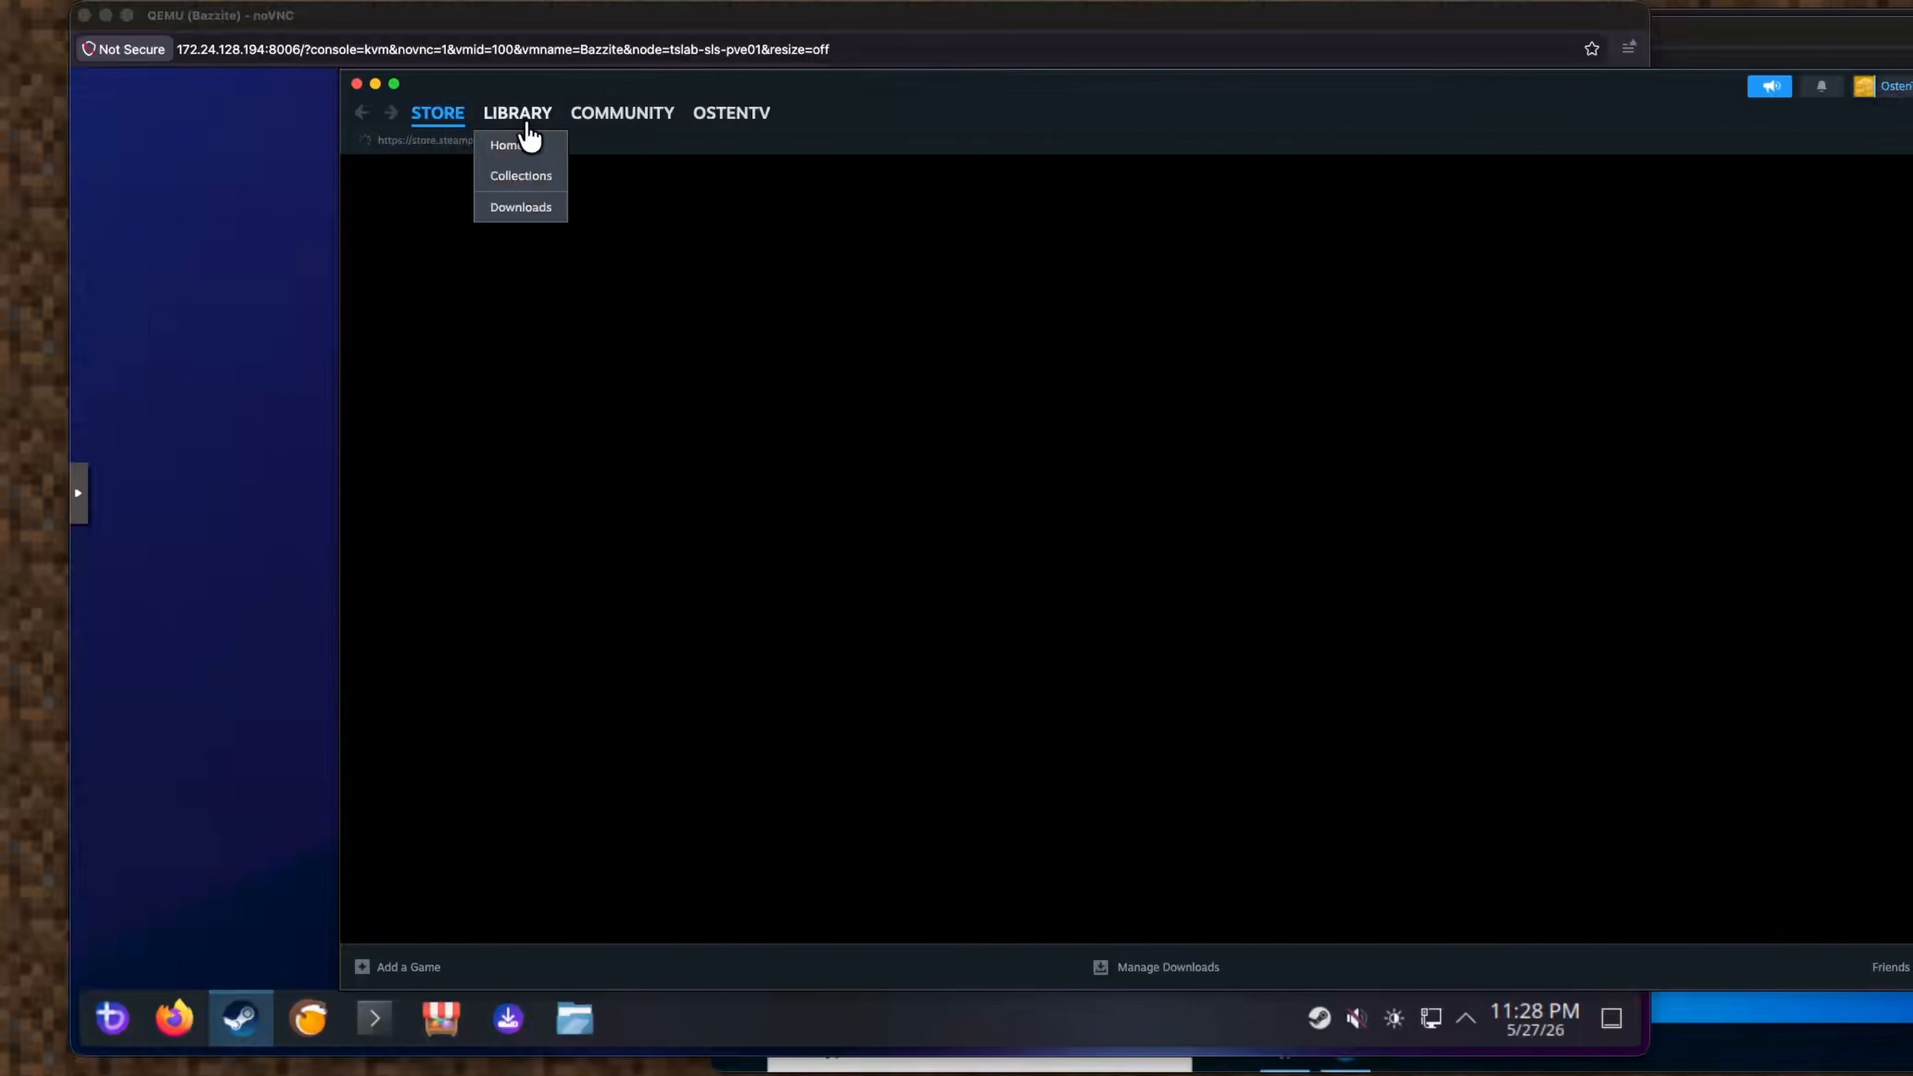
{"action": "left_click", "coordinate": [530, 121]}
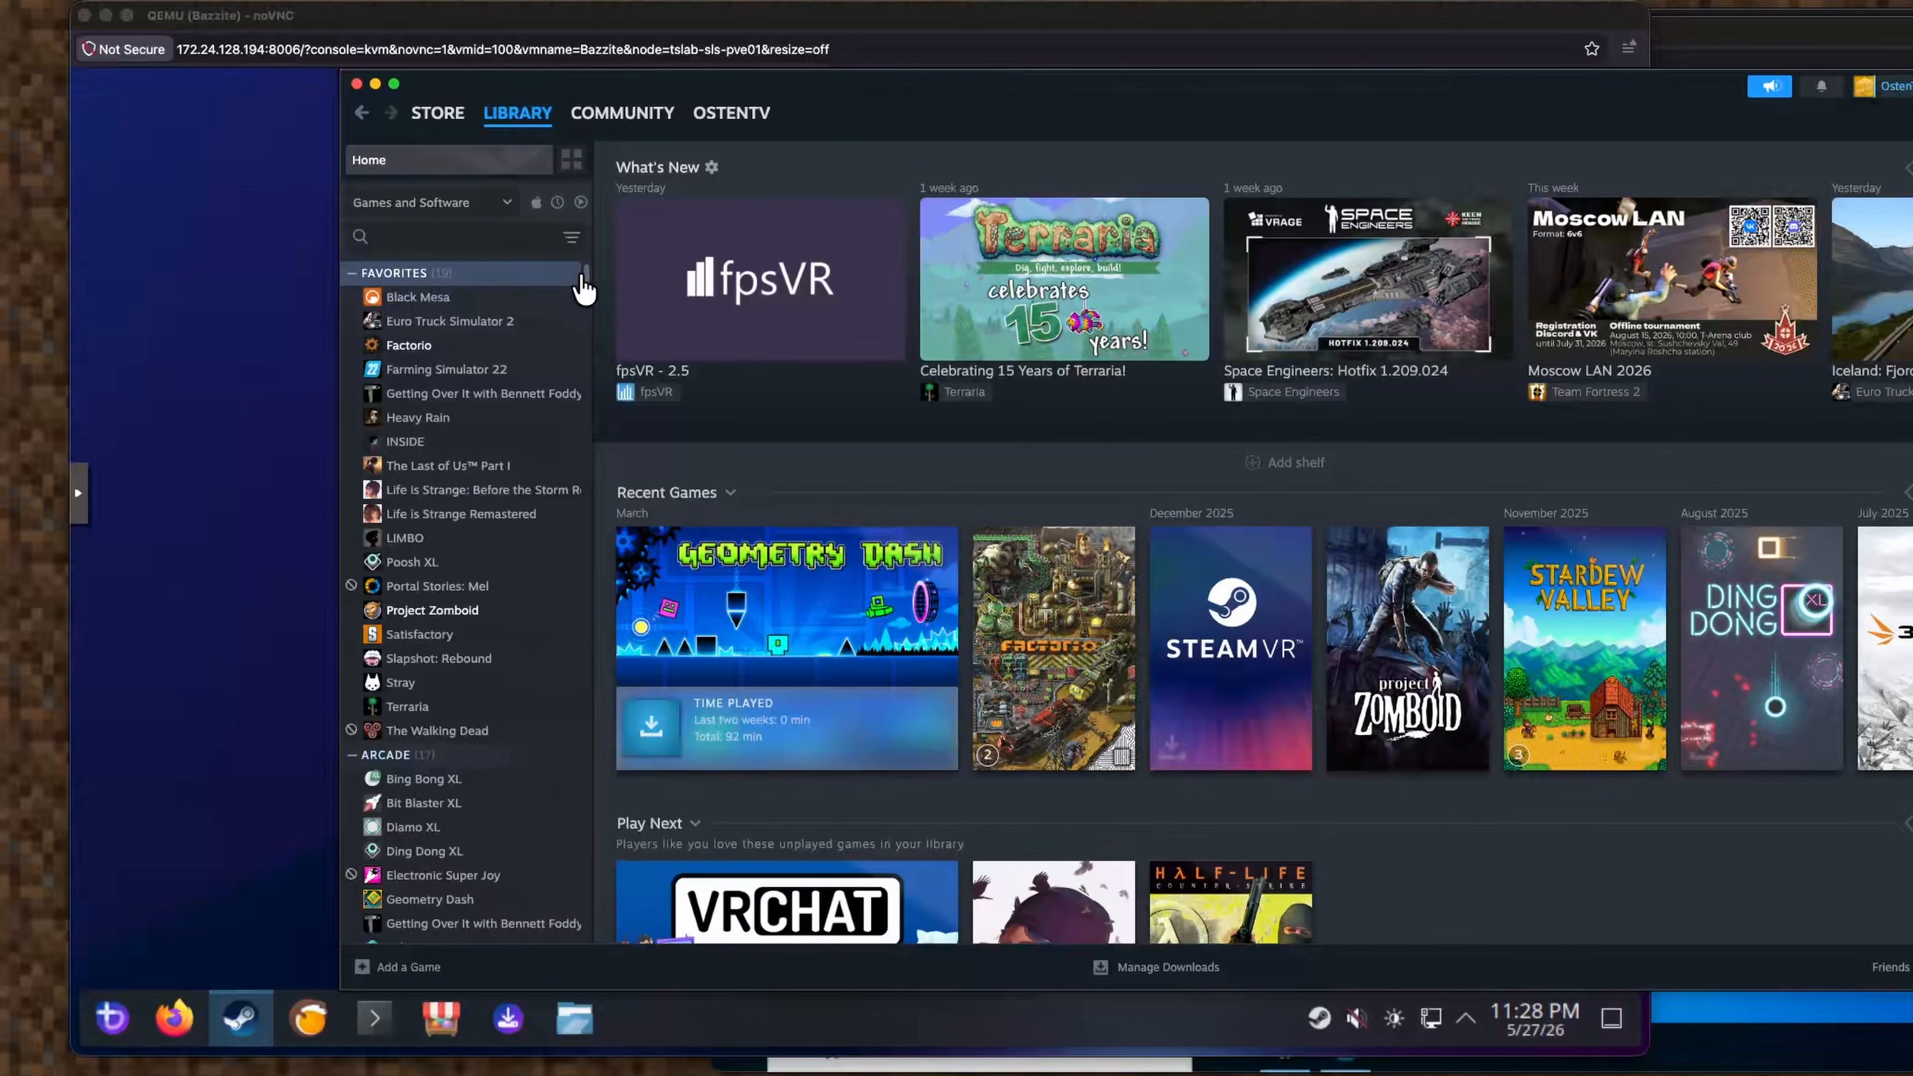
{"action": "left_click", "coordinate": [530, 348]}
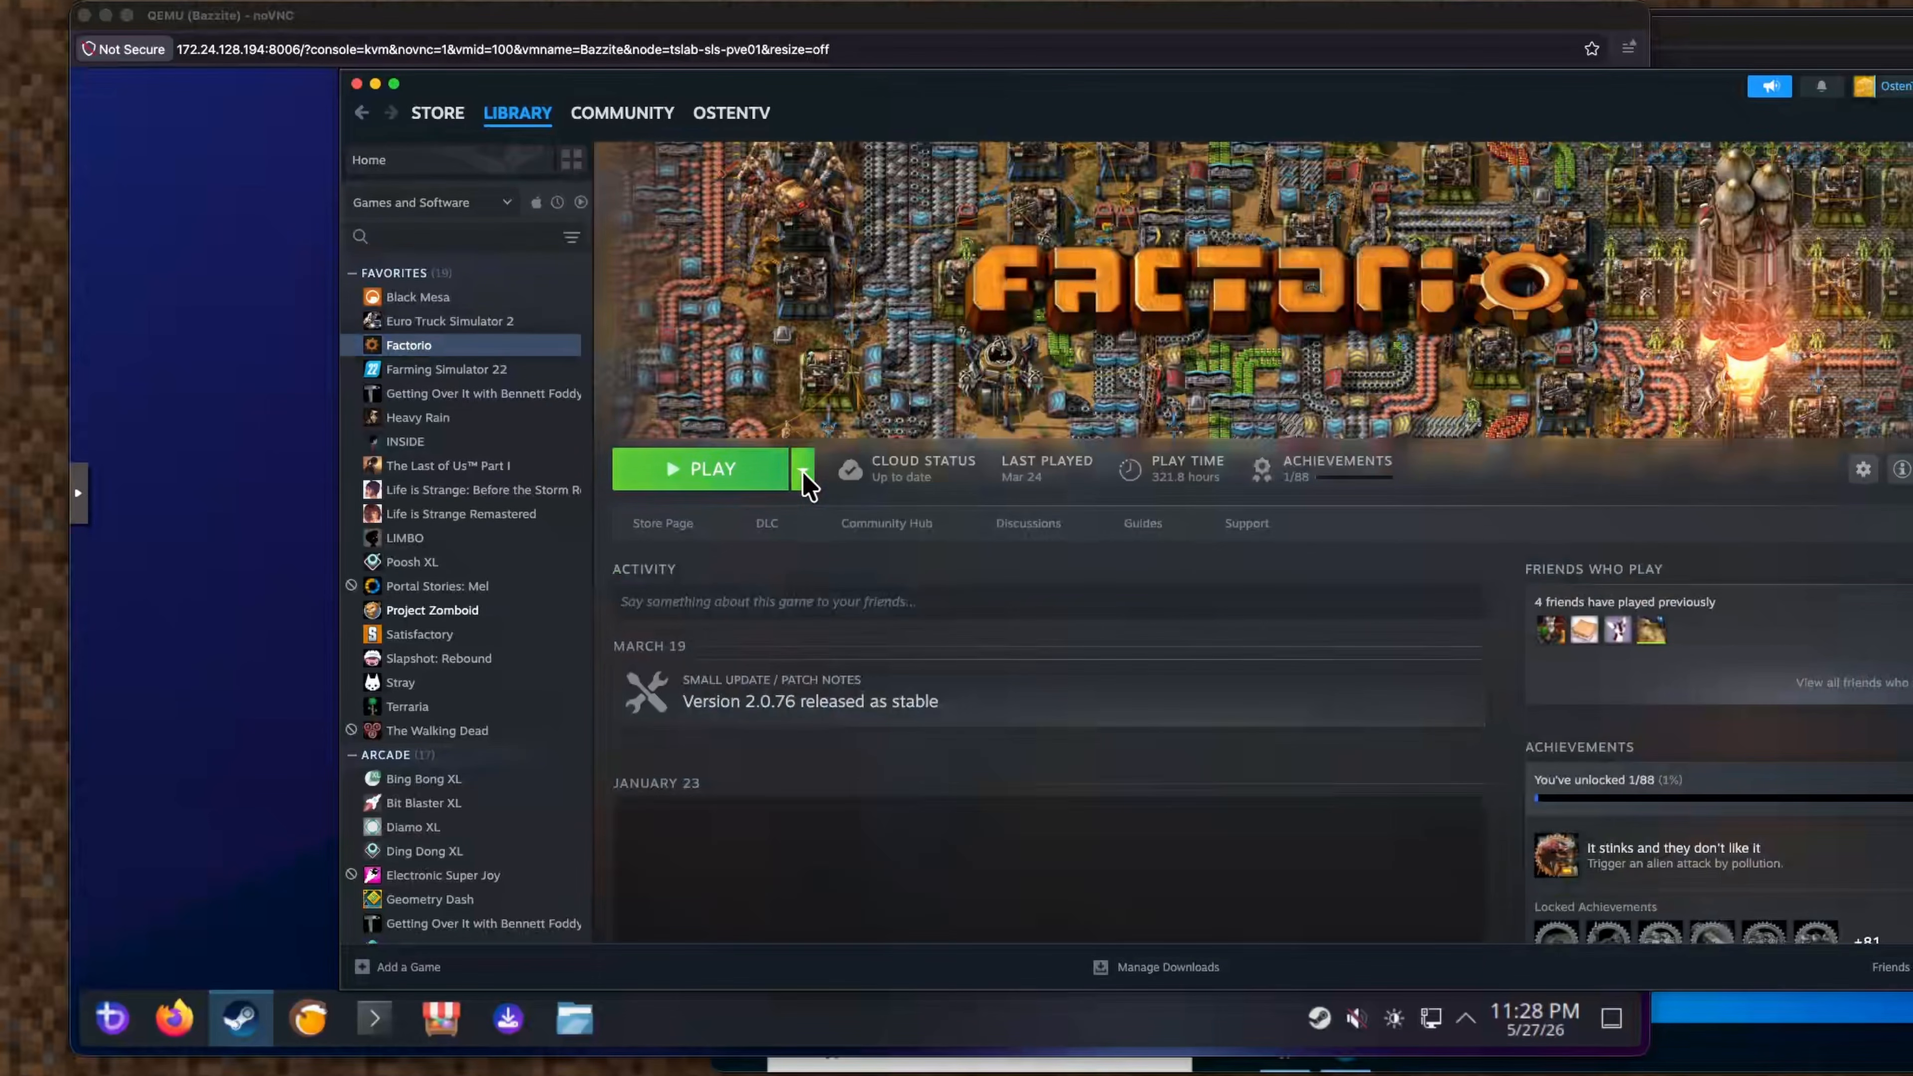
{"action": "left_click", "coordinate": [803, 474]}
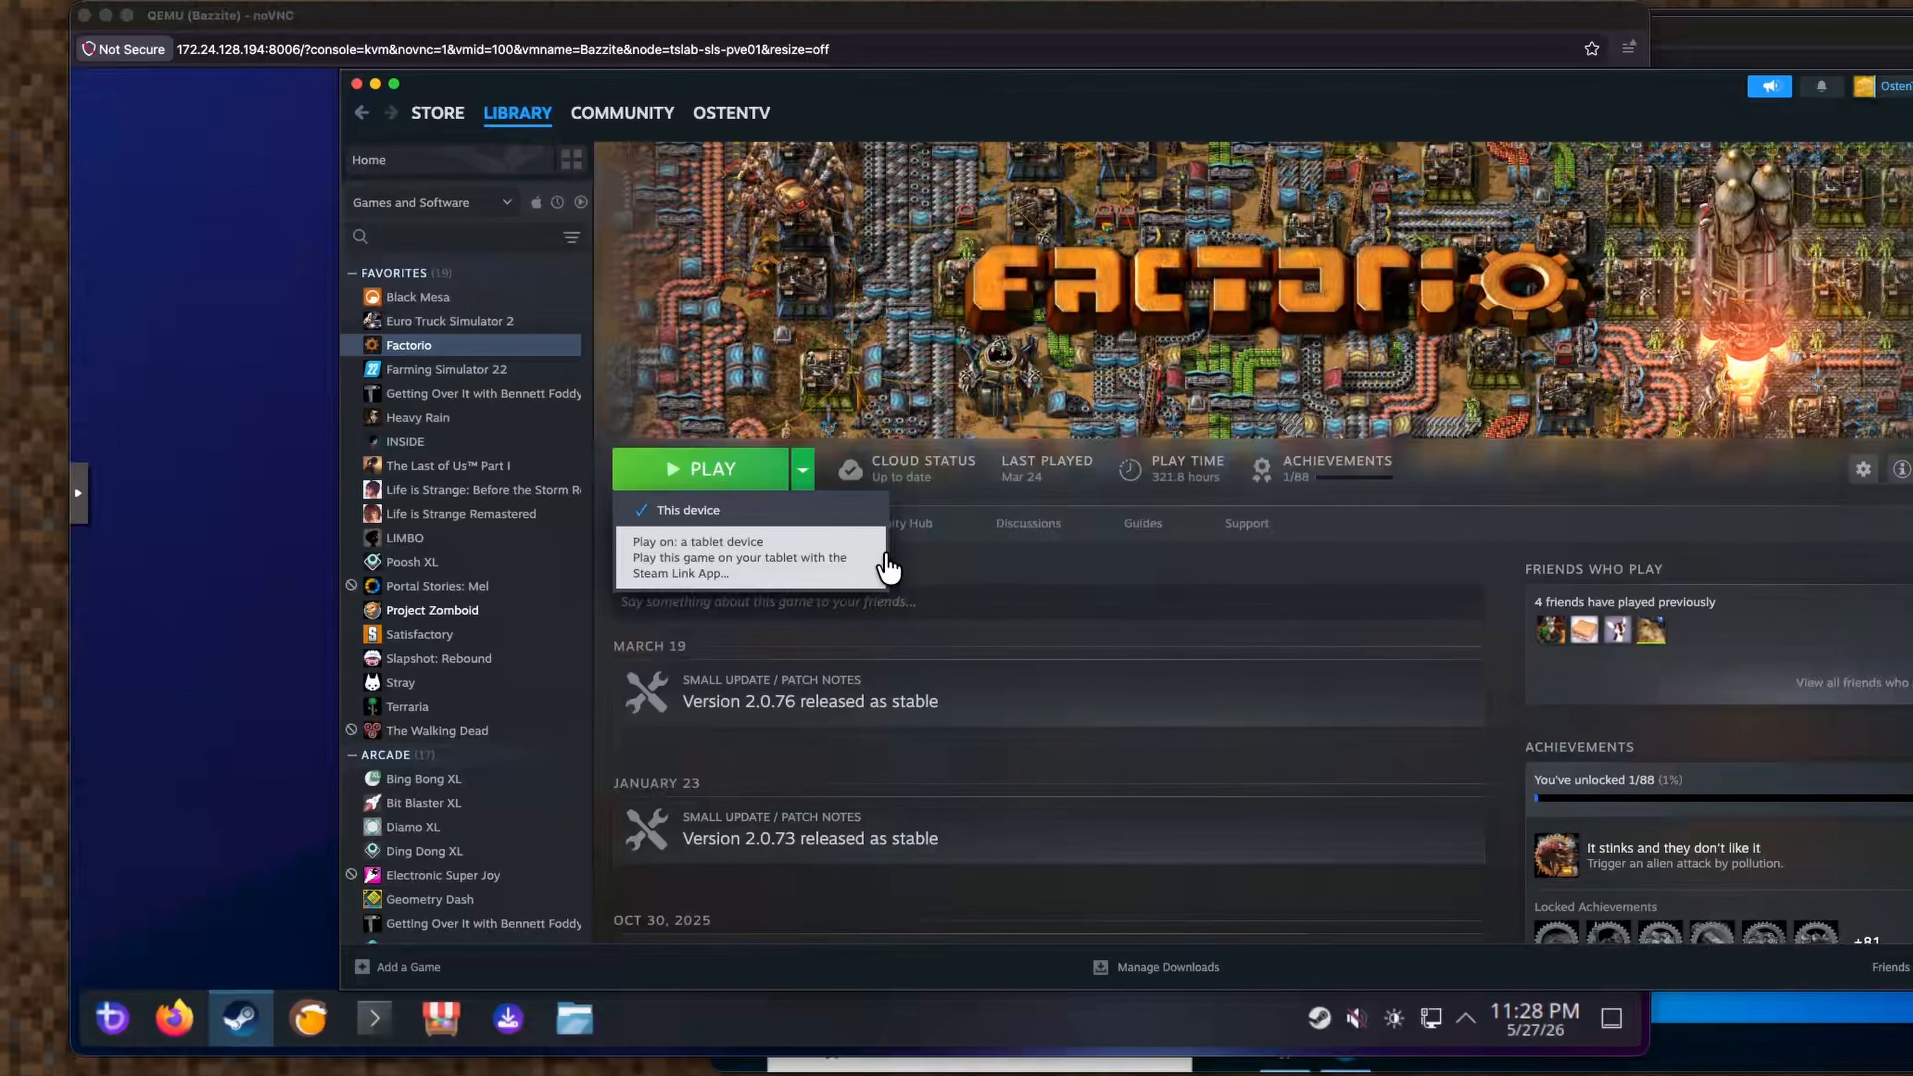
{"action": "left_click", "coordinate": [805, 474]}
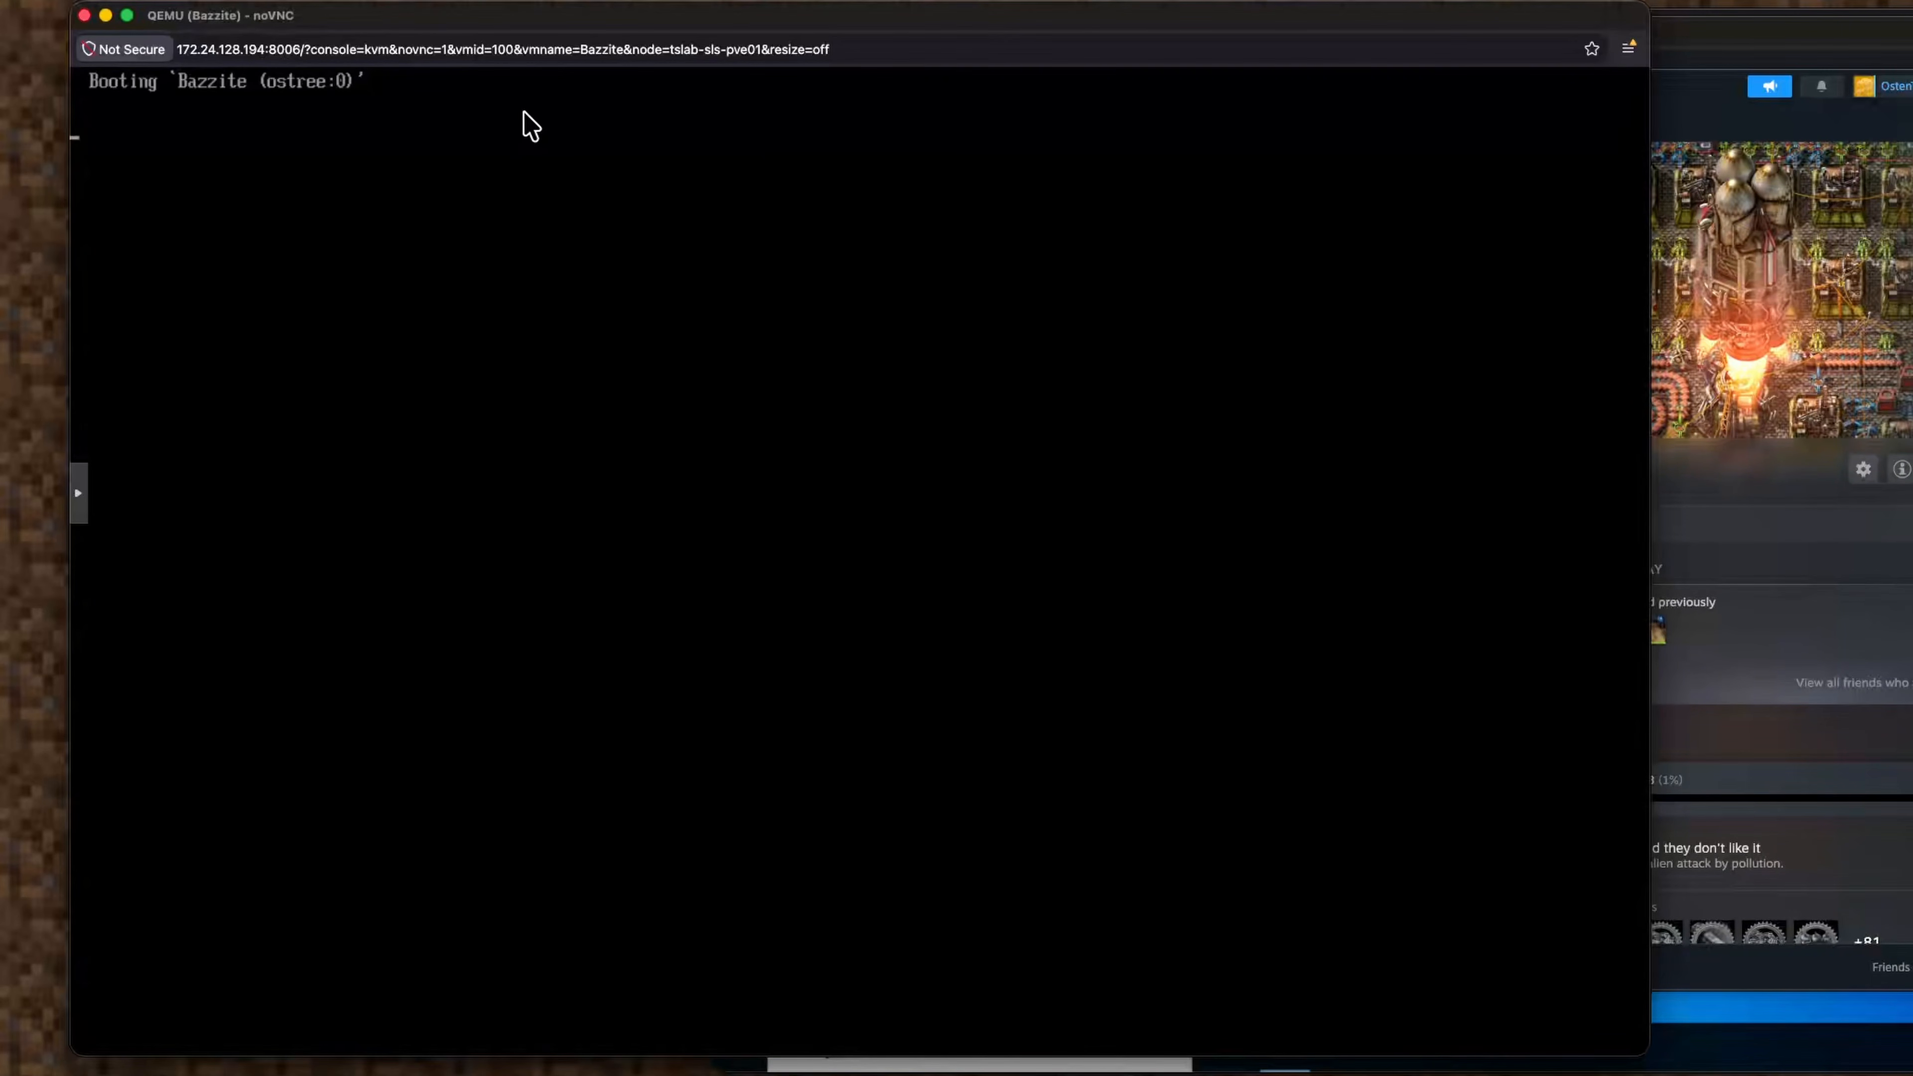
Glance at the Windows VM window, then return to the Bazzite console.
{"action": "left_click", "coordinate": [1877, 516]}
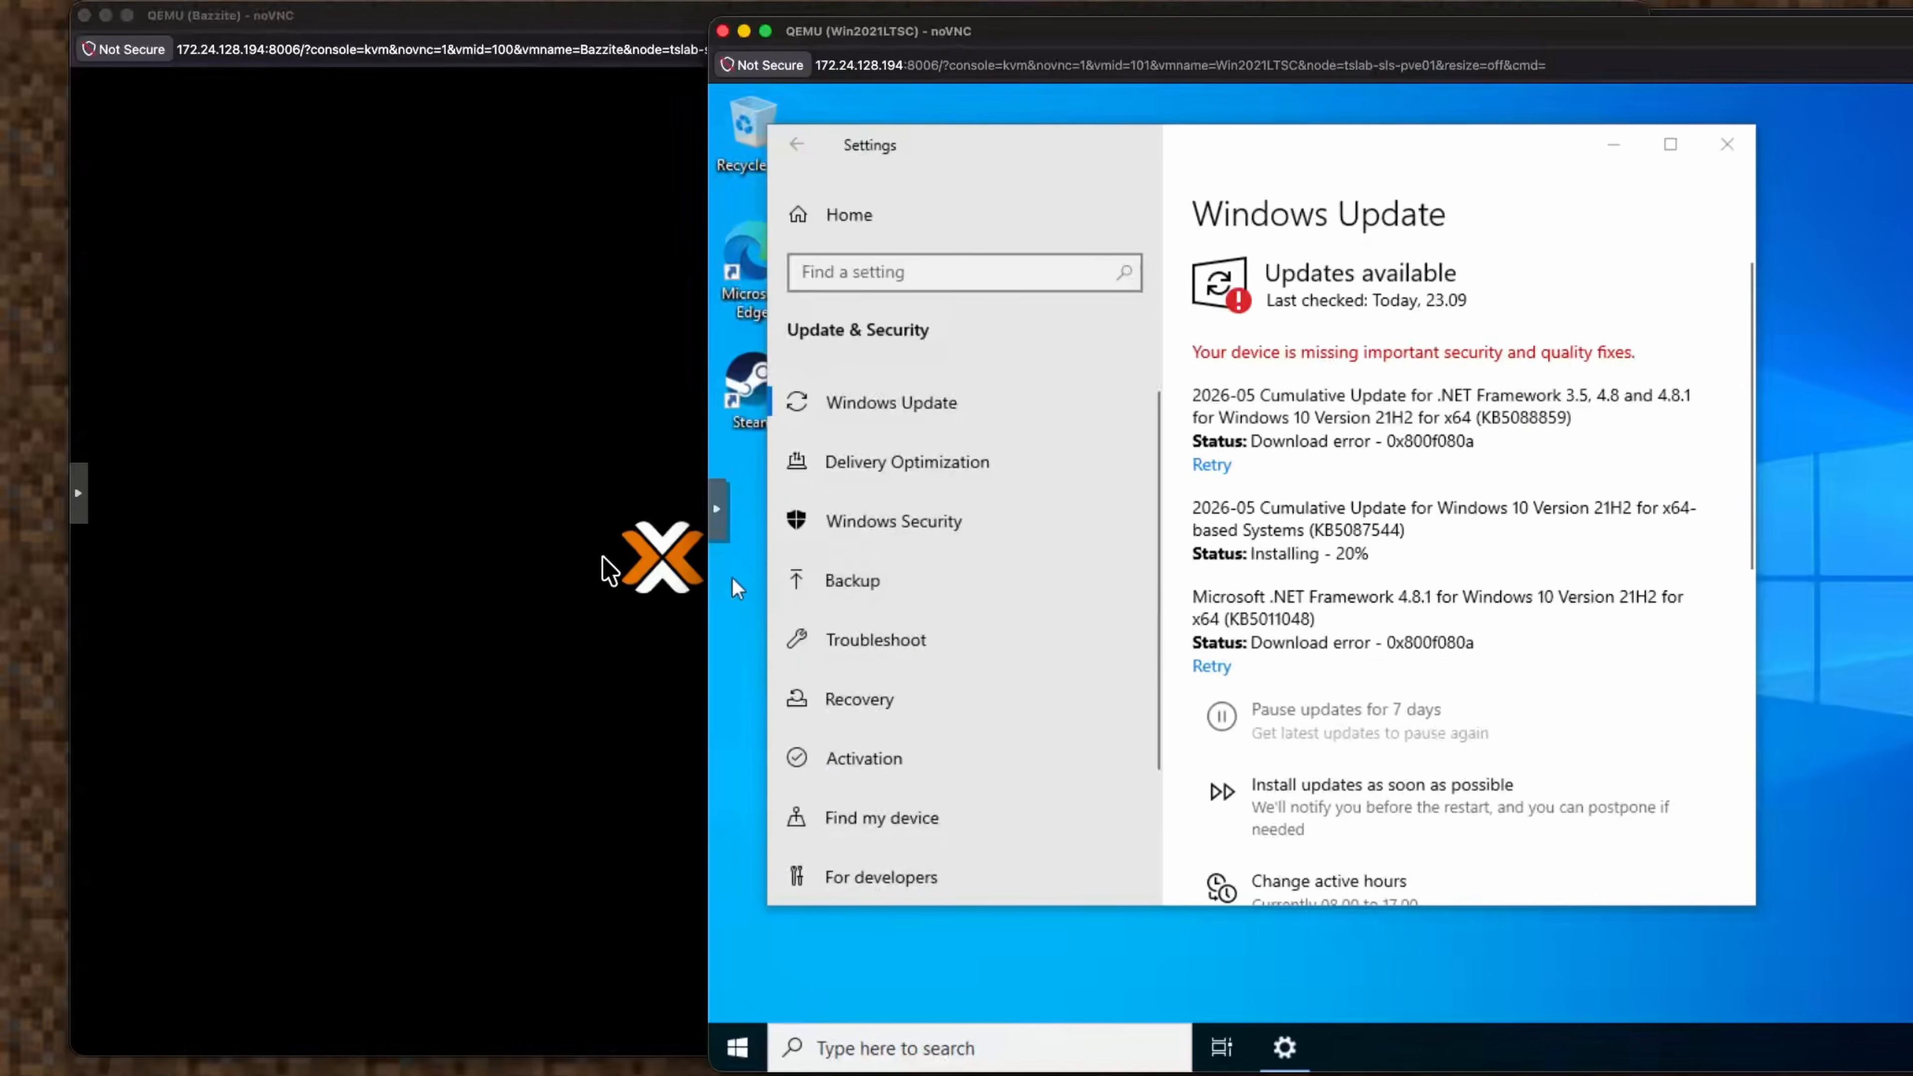
{"action": "left_click", "coordinate": [608, 573]}
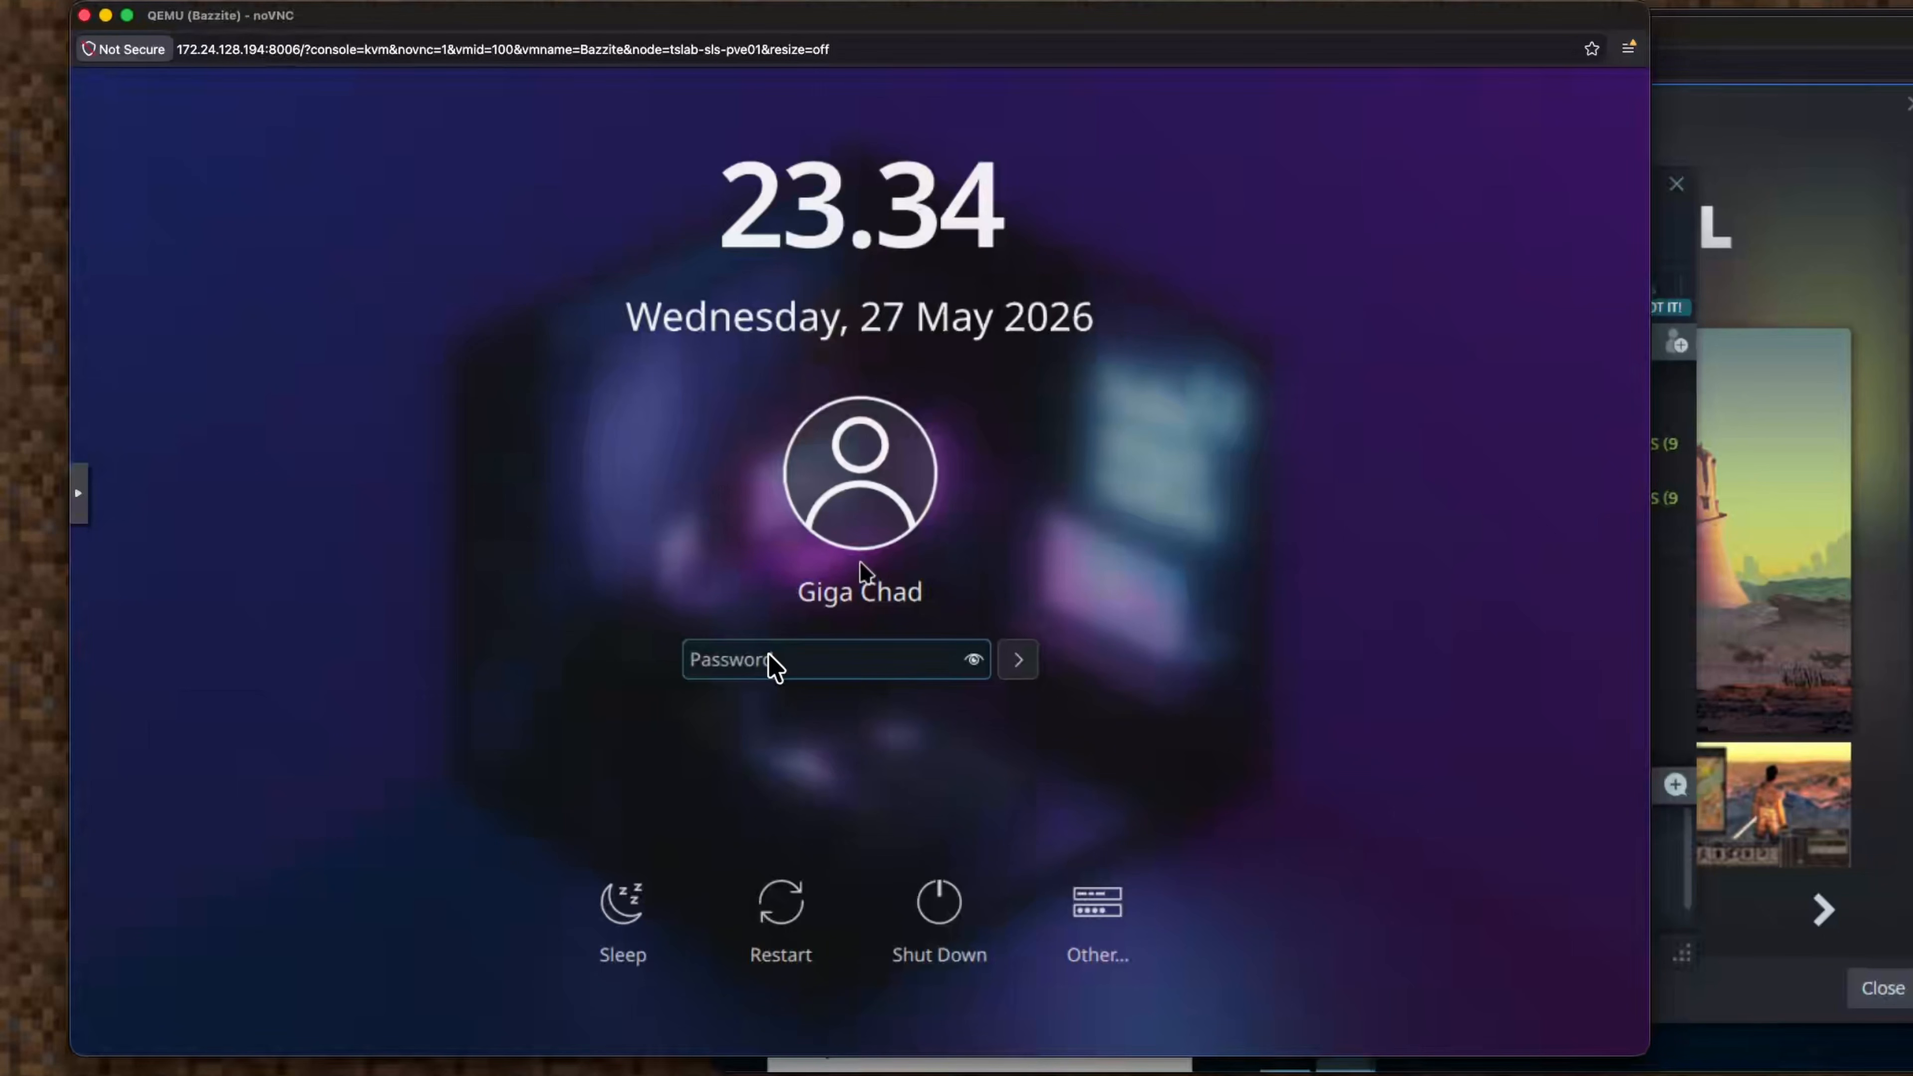
Hard-reset the Bazzite VM from the noVNC side panel's Power menu.
{"action": "left_click", "coordinate": [85, 506]}
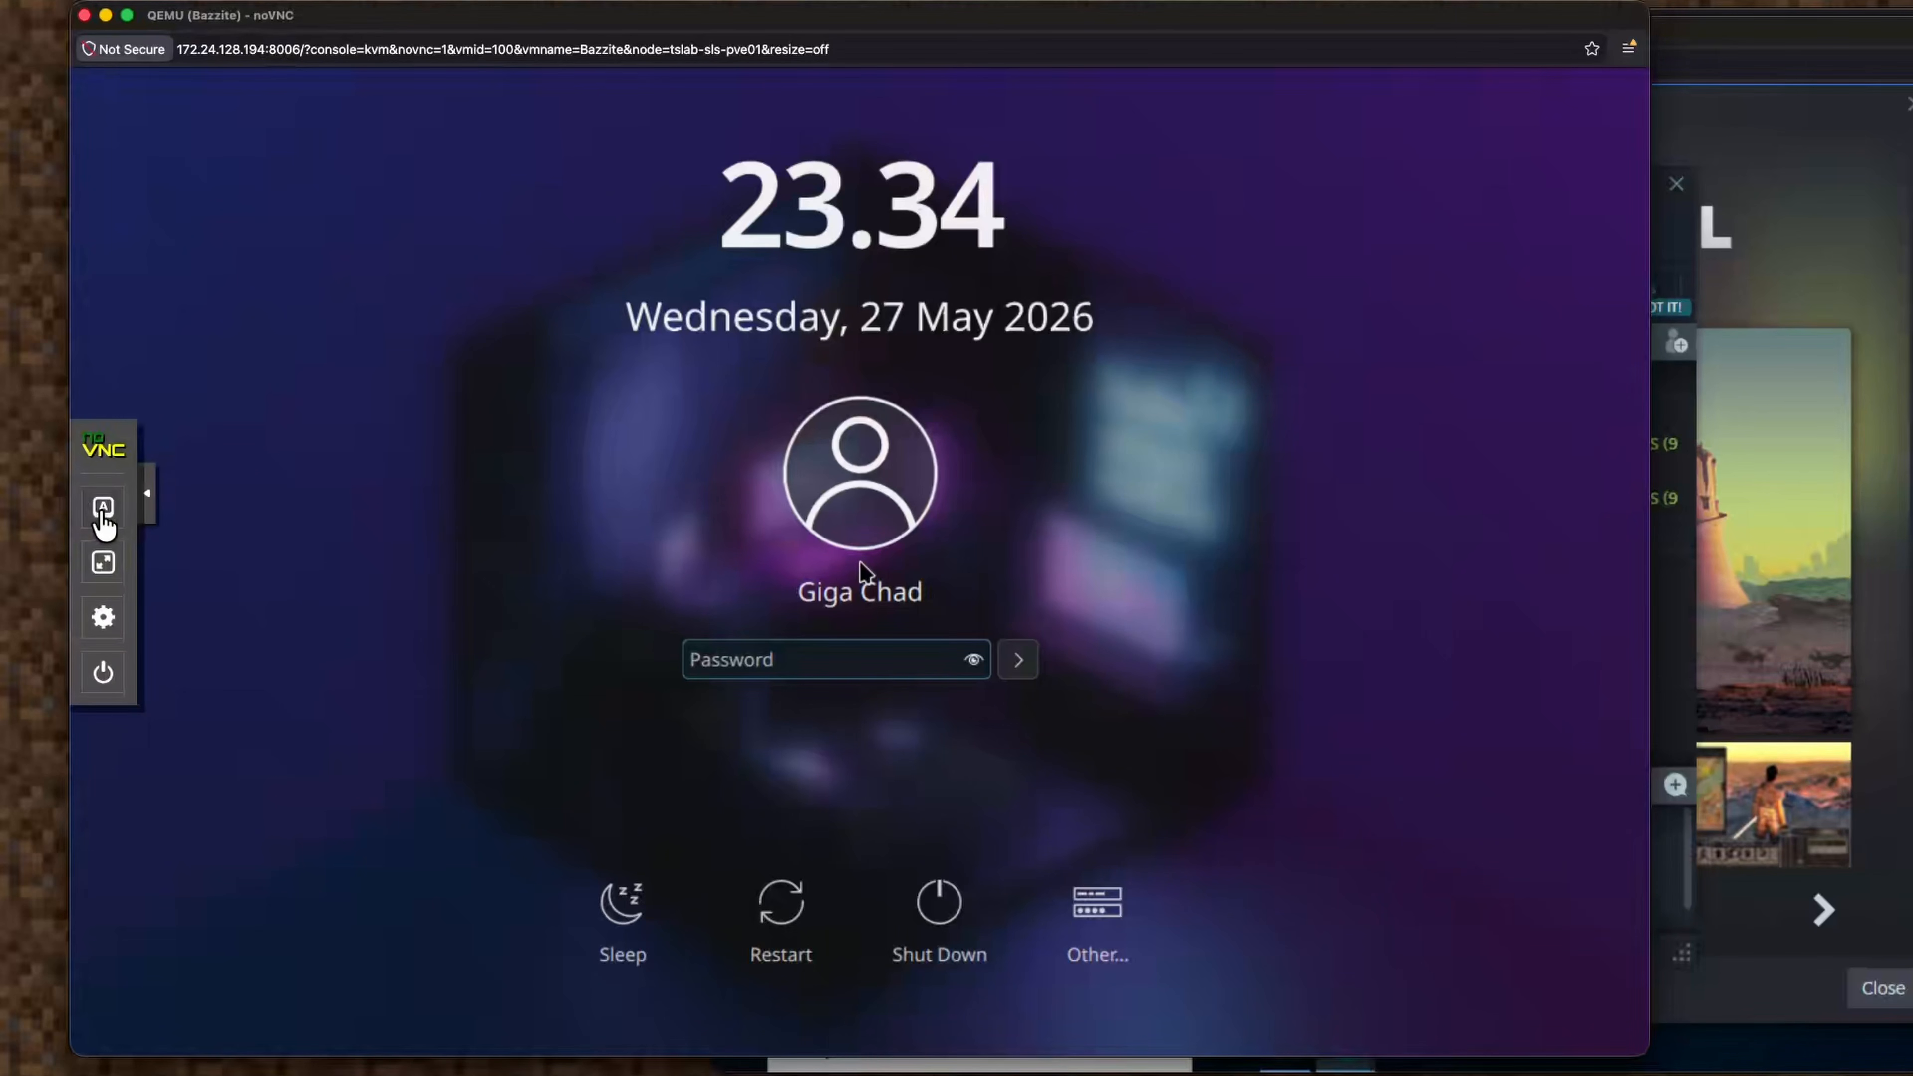
{"action": "left_click", "coordinate": [103, 506]}
{"action": "left_click", "coordinate": [106, 674]}
{"action": "left_click", "coordinate": [342, 600]}
{"action": "left_click", "coordinate": [1012, 601]}
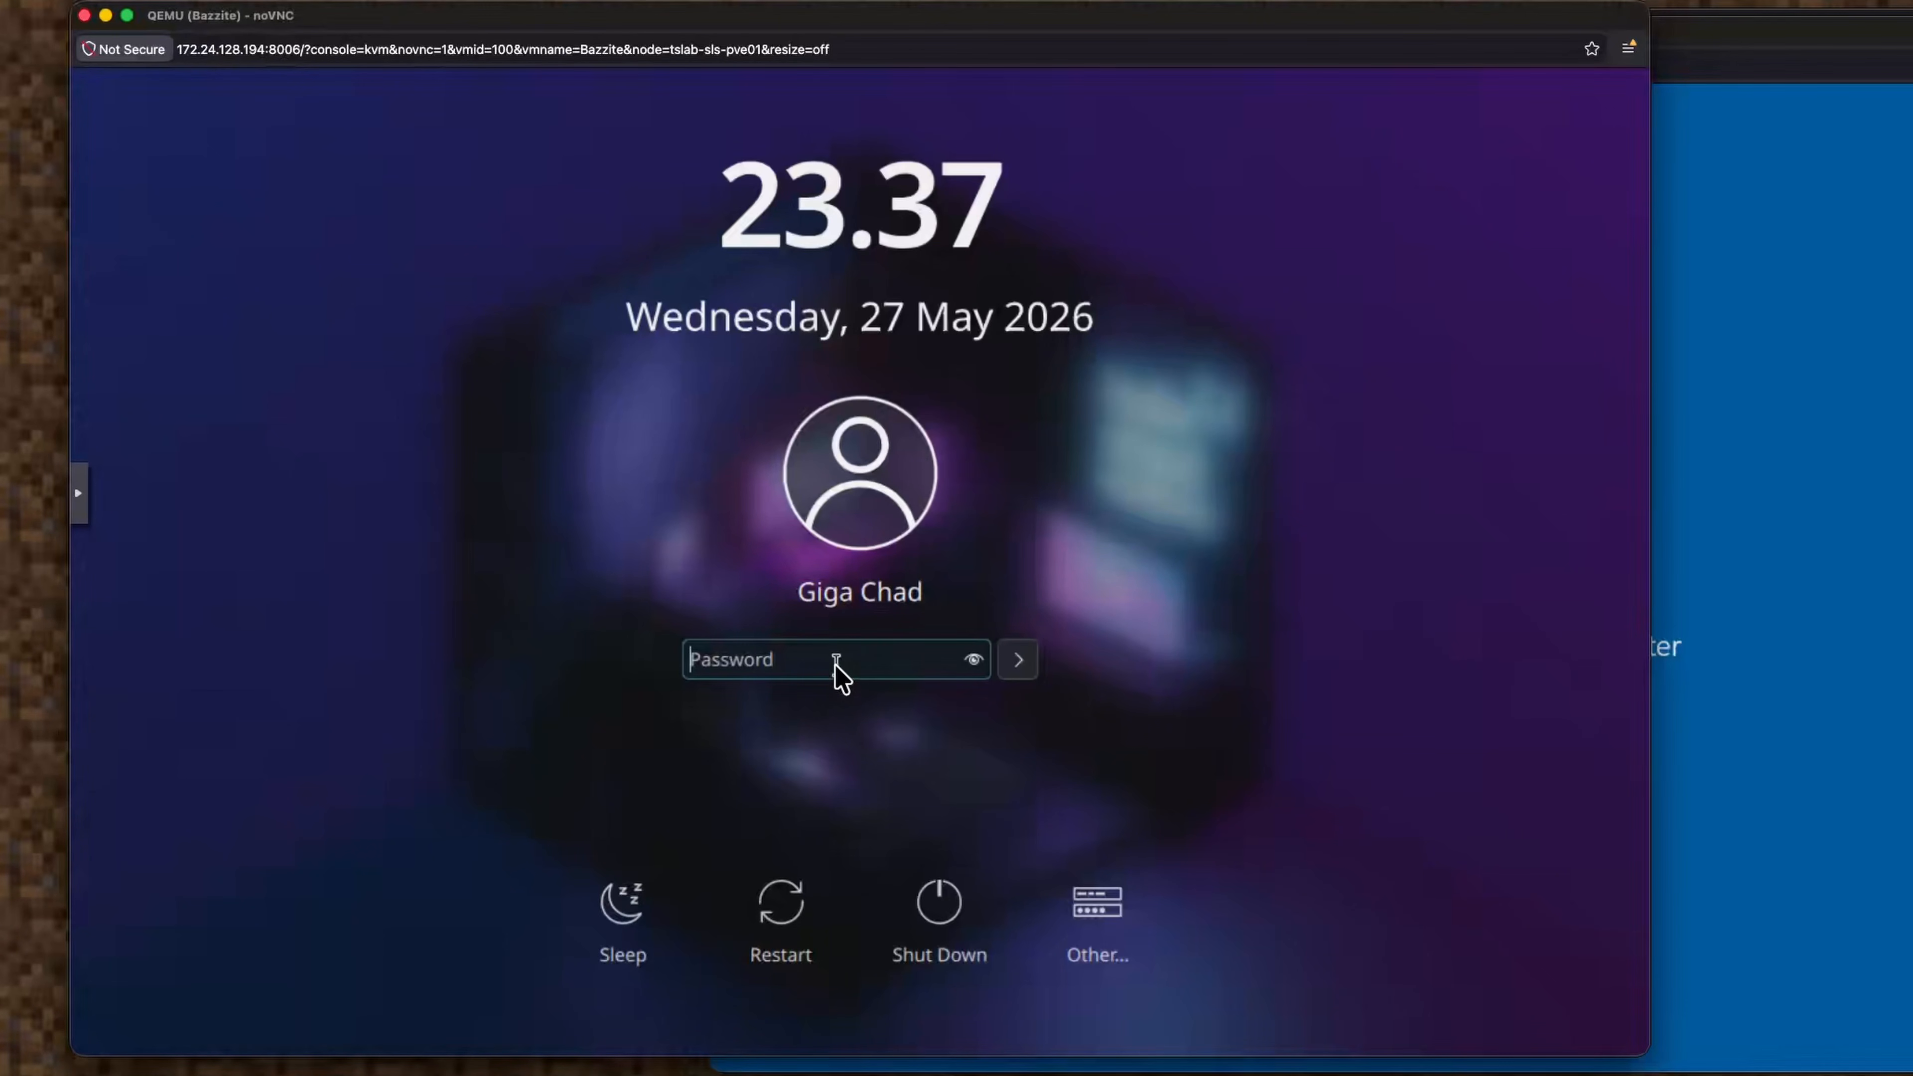
Log back in to Bazzite with the account password.
{"action": "type", "text": "*********"}
{"action": "key", "text": "Return"}
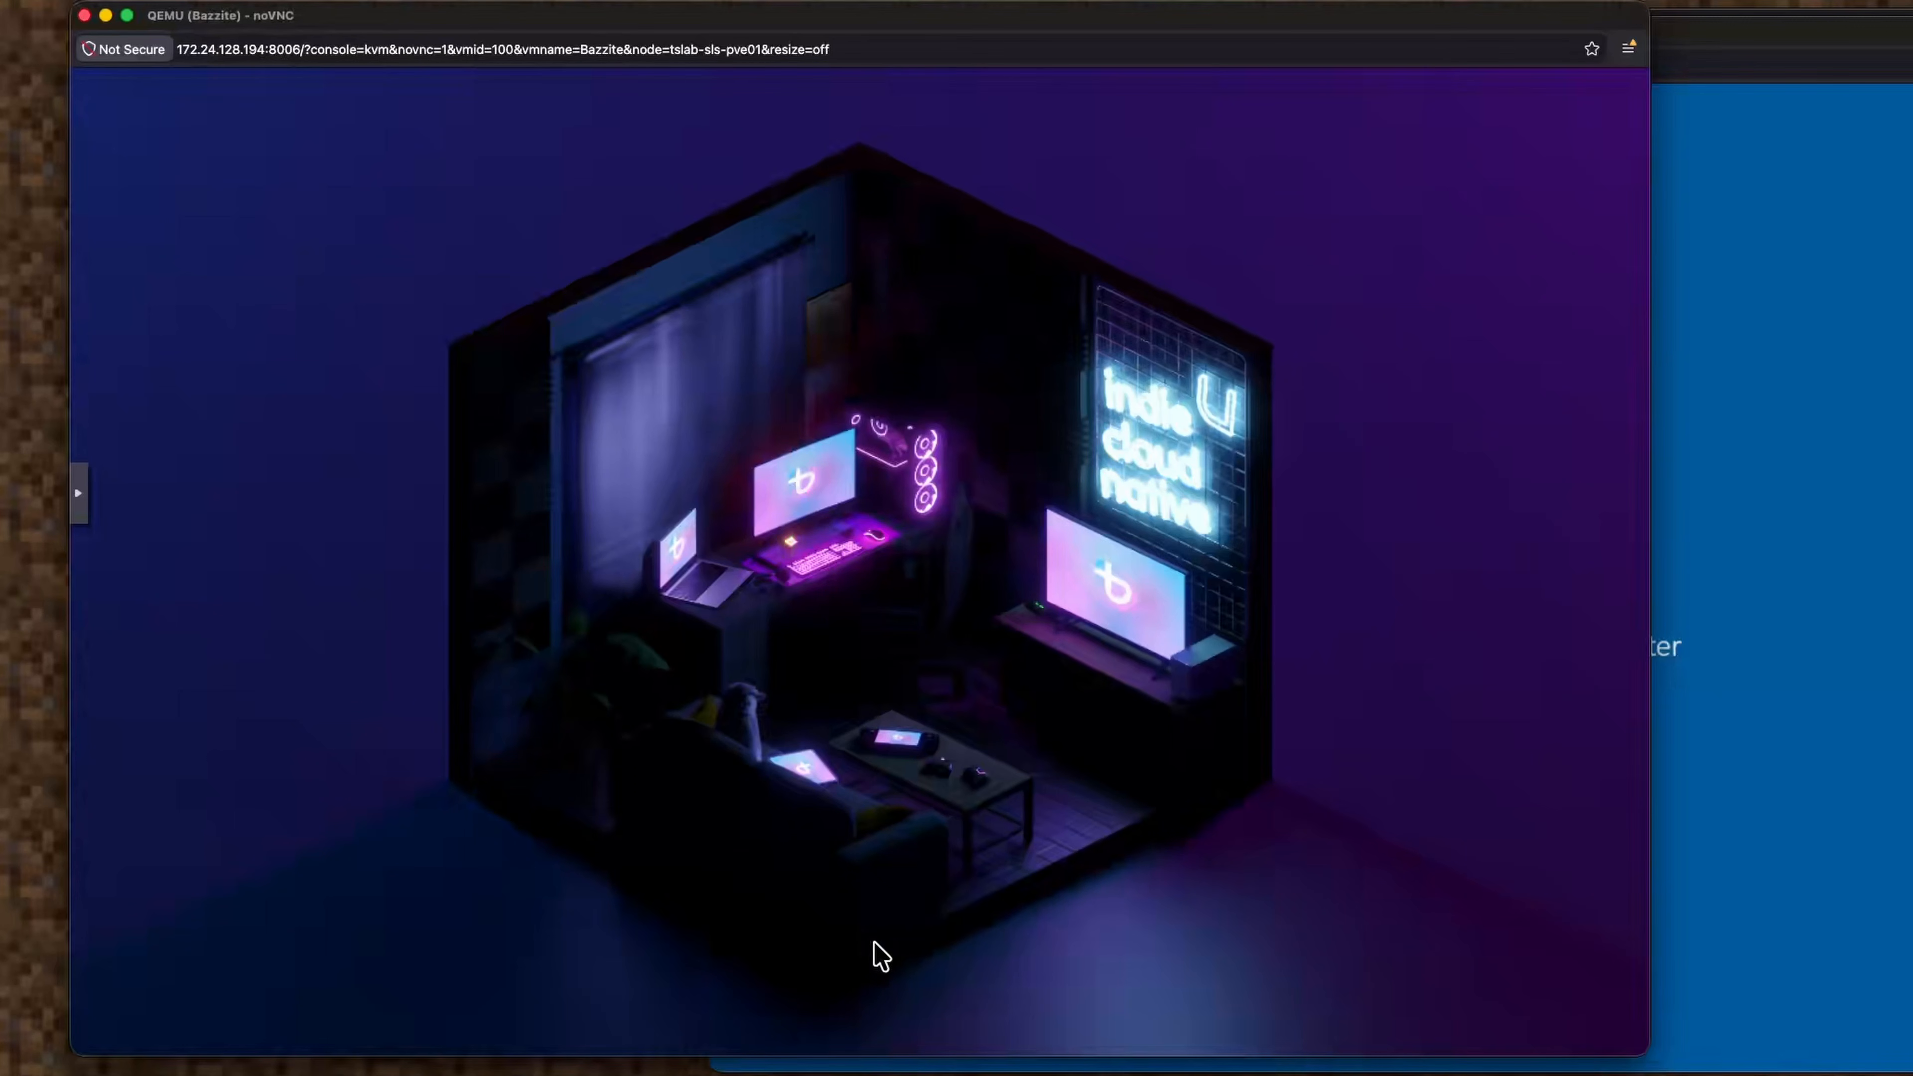
{"action": "mouse_move", "coordinate": [1397, 996]}
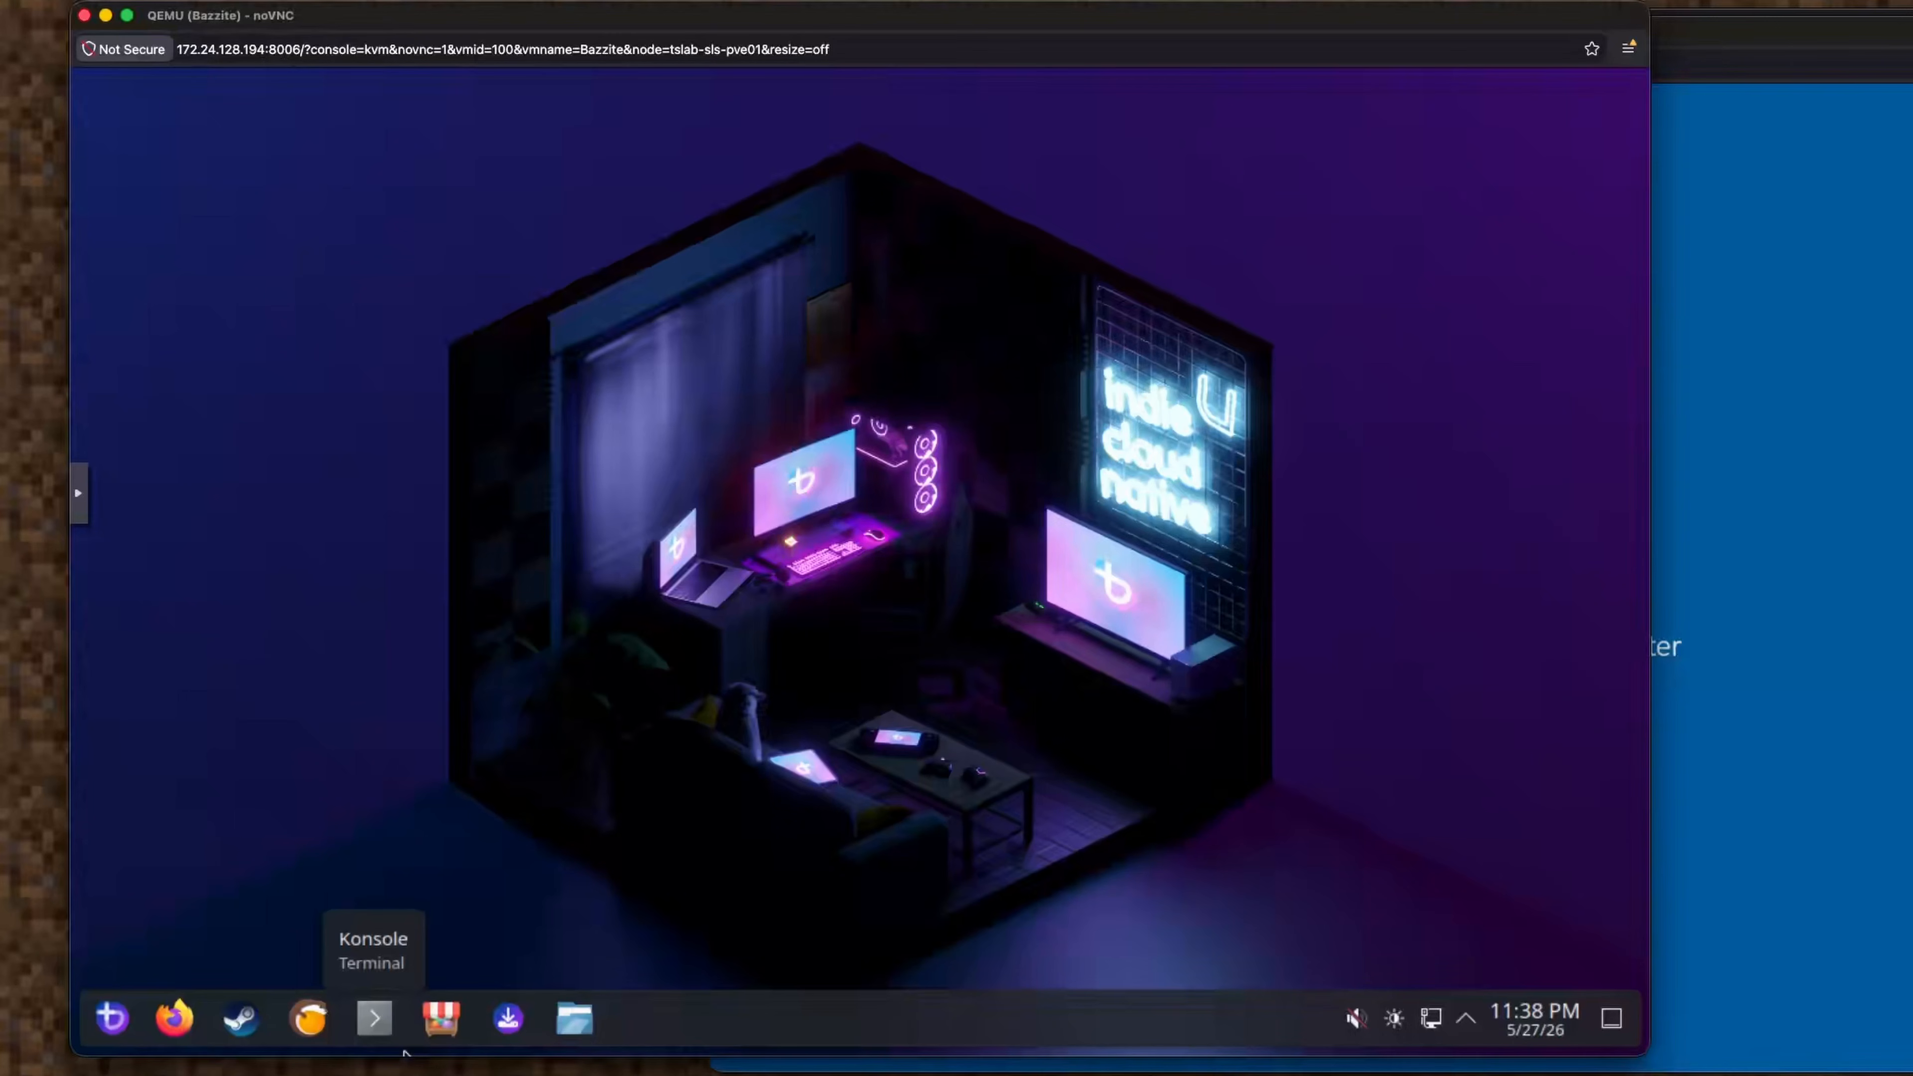
Check Factorio's play-device options in the host Steam, then return to the Bazzite console.
{"action": "key", "text": "super+Tab"}
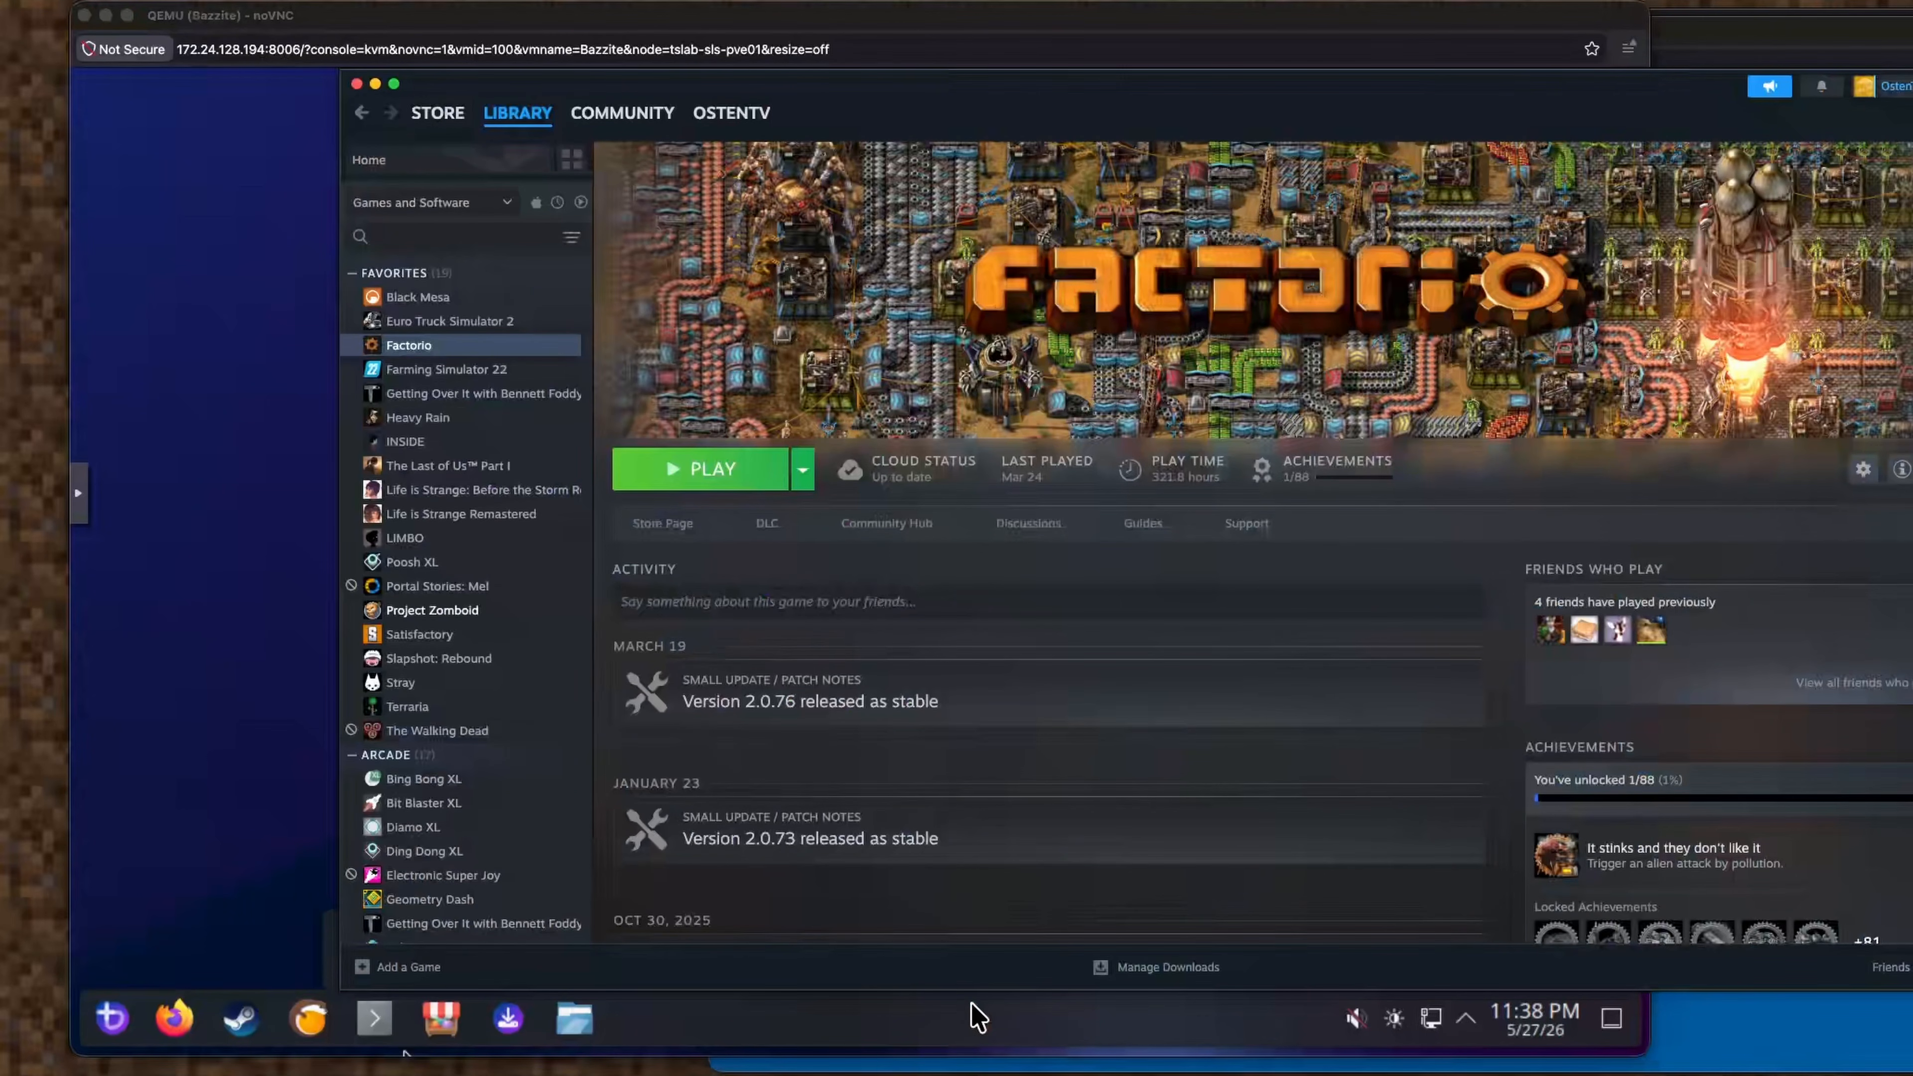
{"action": "left_click", "coordinate": [800, 483]}
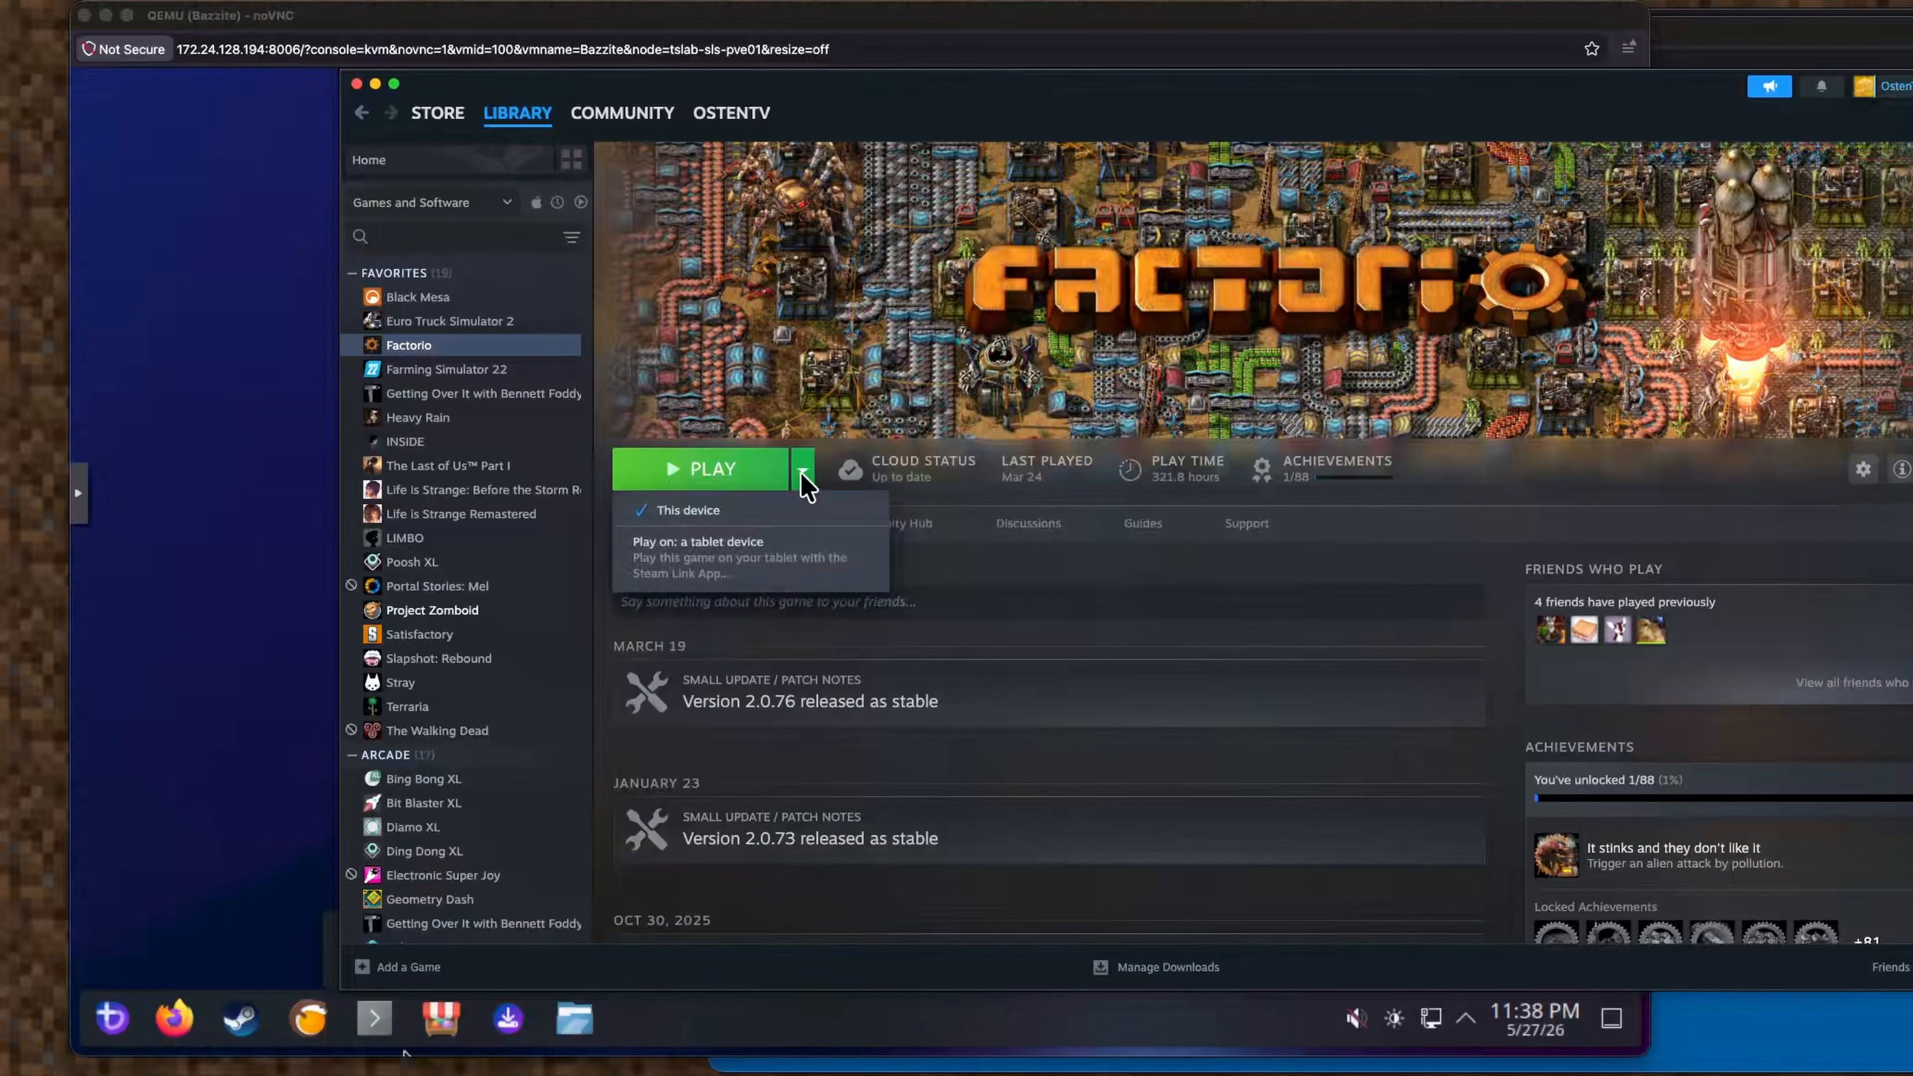
{"action": "left_click", "coordinate": [798, 482]}
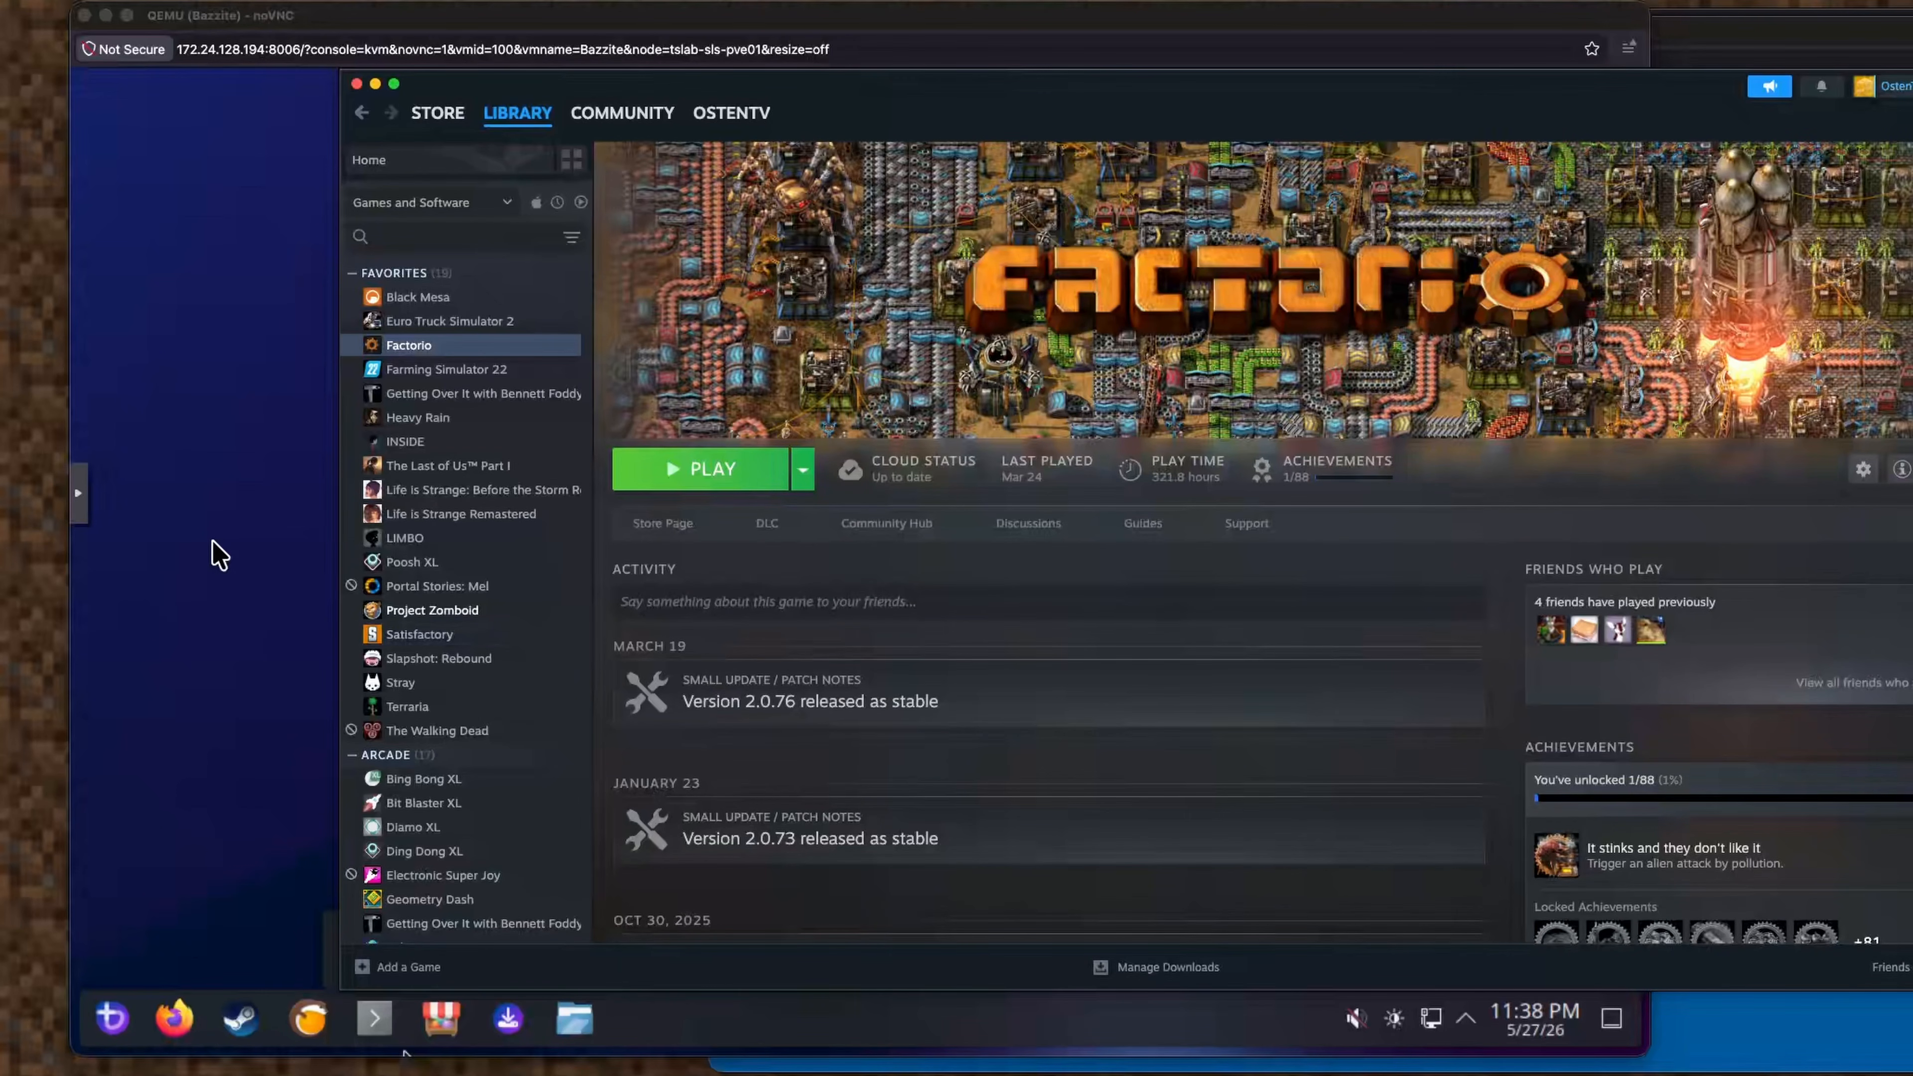
{"action": "left_click", "coordinate": [218, 556]}
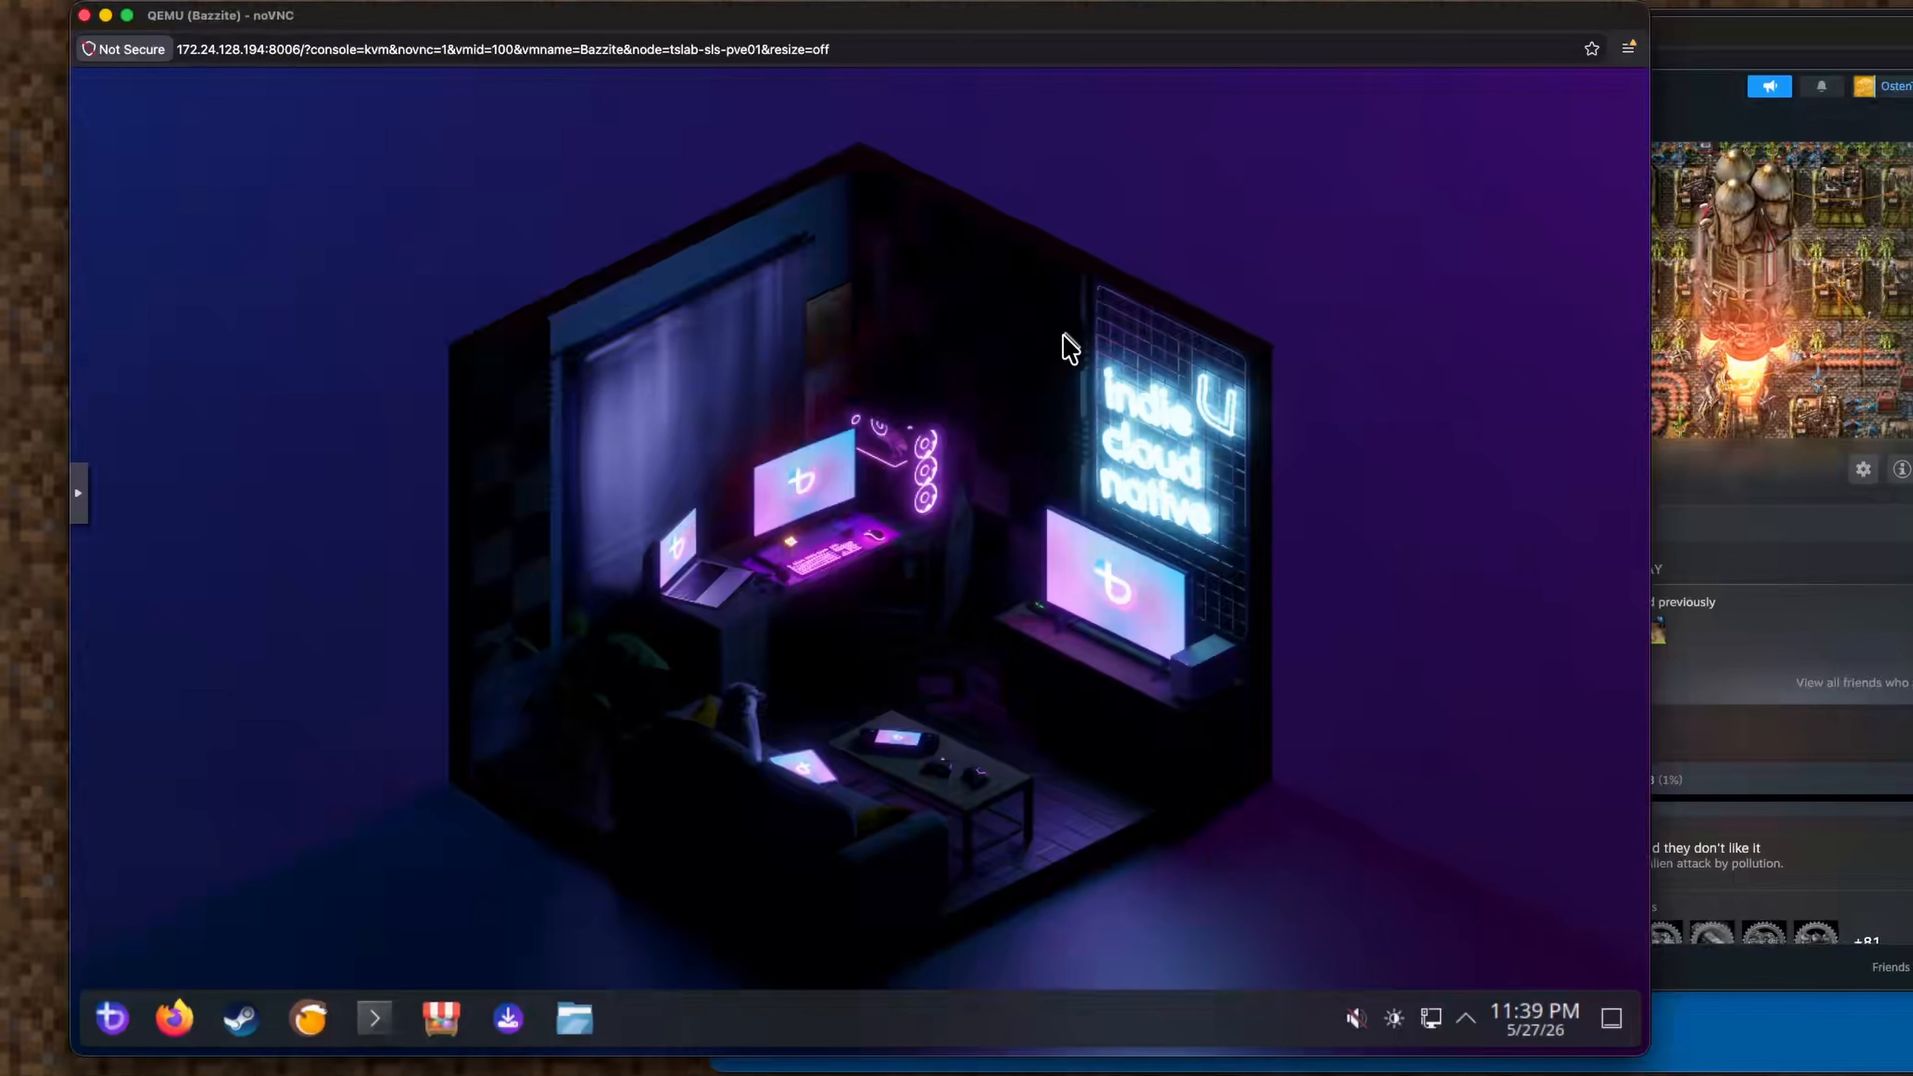
Via Mission Control, view VM 100's Summary in Proxmox, then return to the Bazzite console.
{"action": "key", "text": "ctrl+Up"}
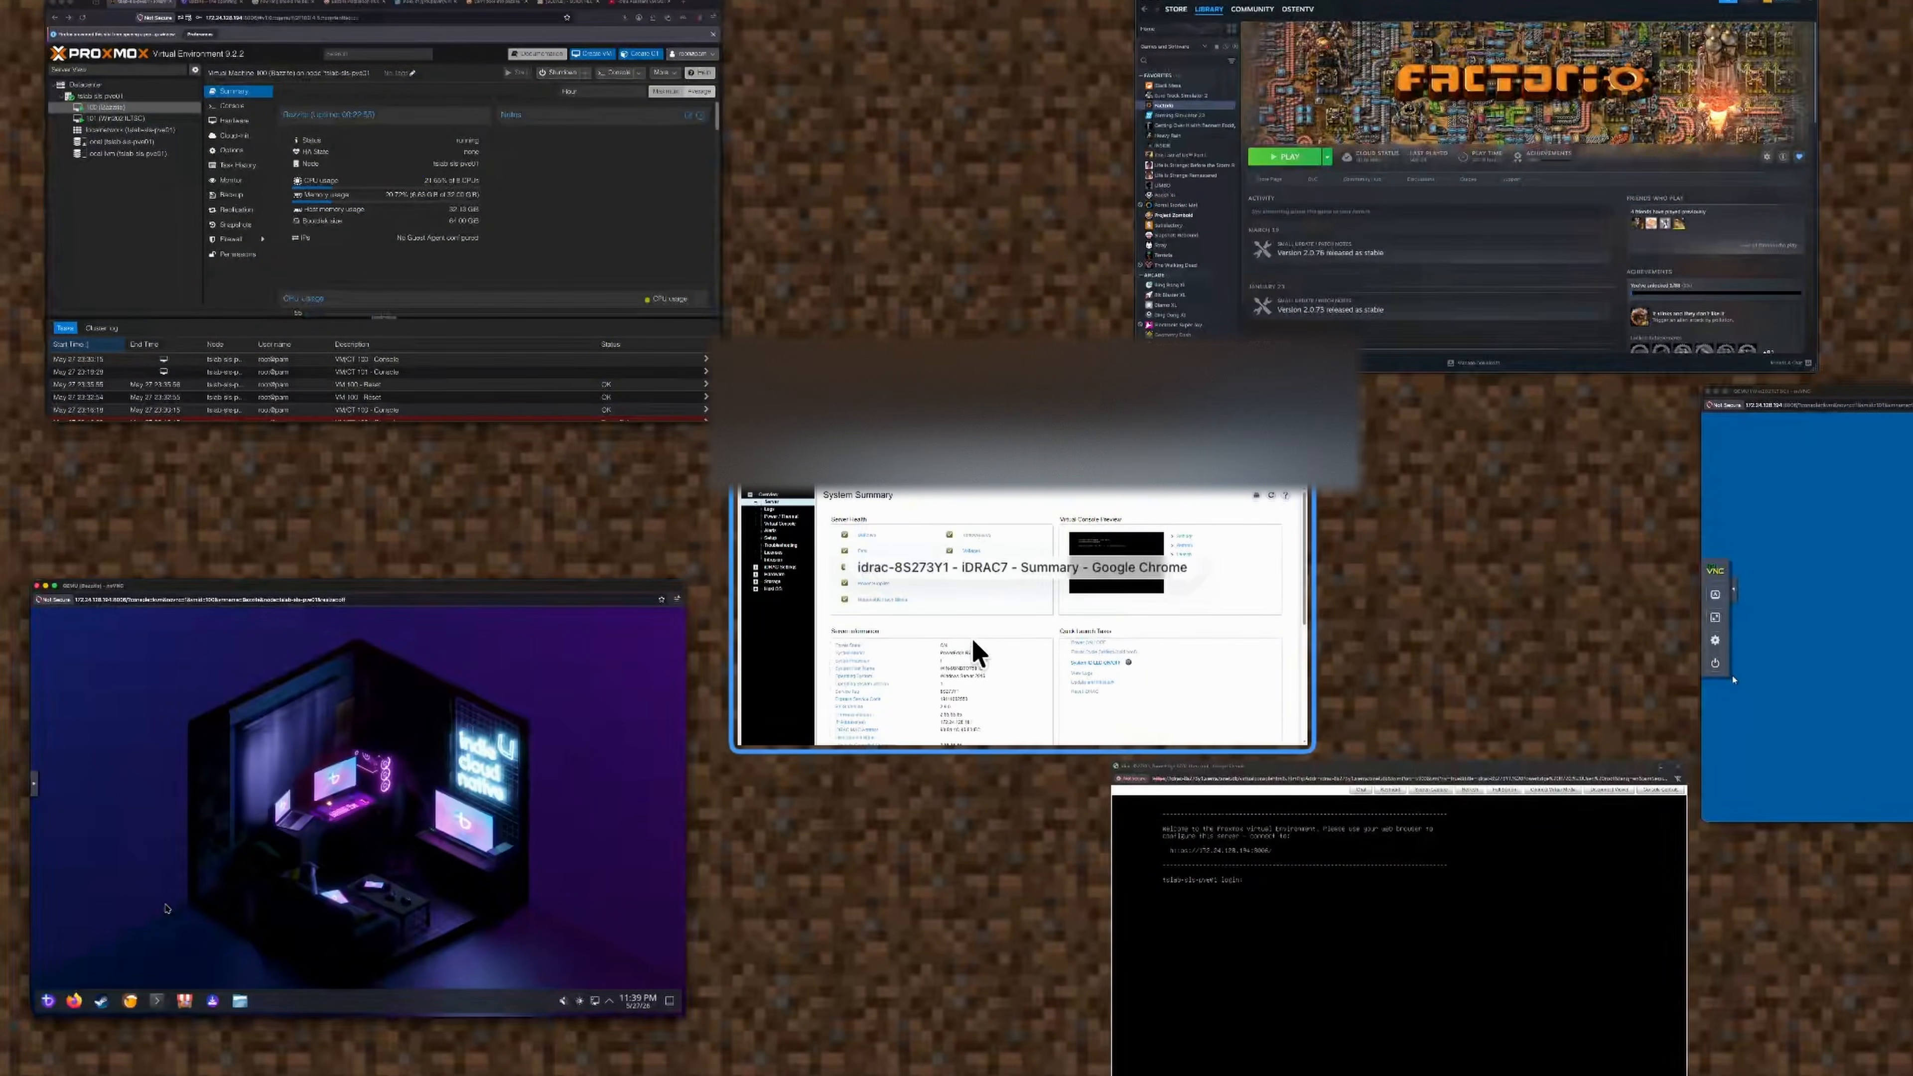
{"action": "left_click", "coordinate": [542, 240]}
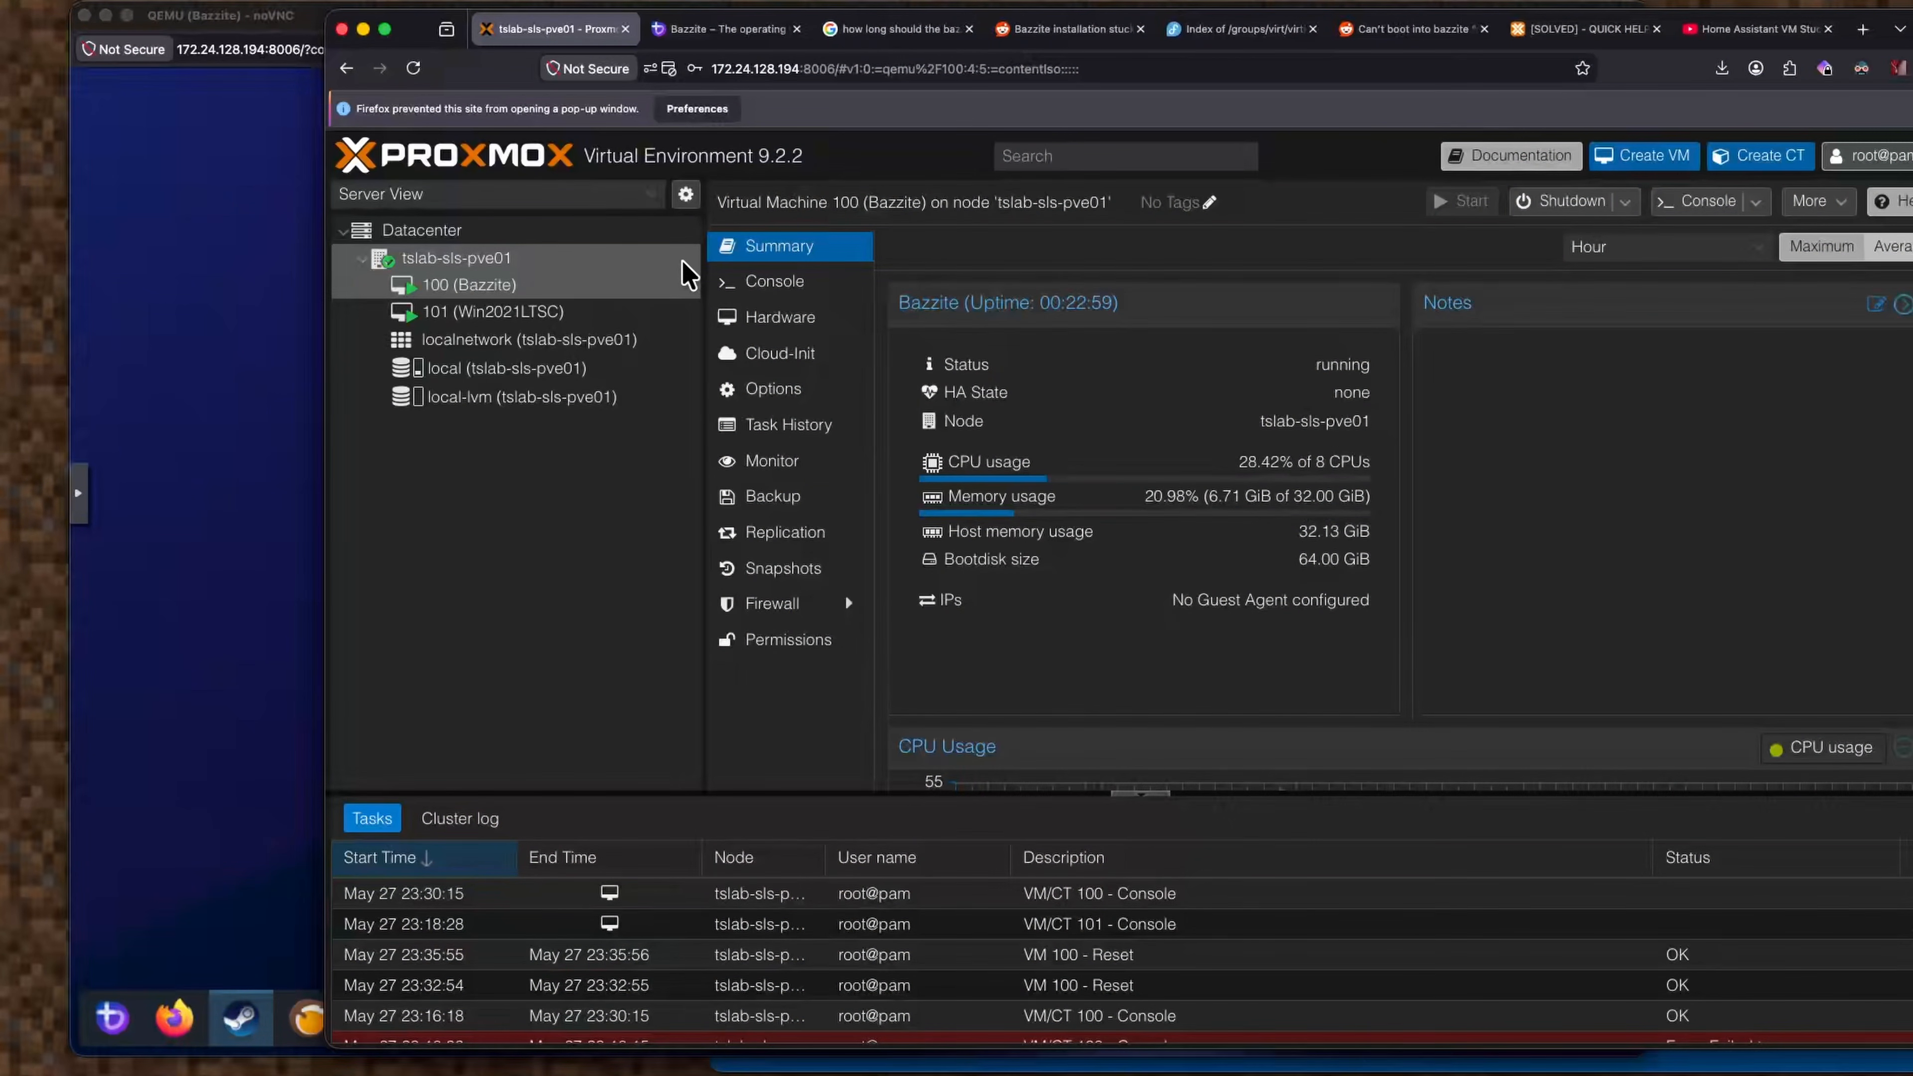
{"action": "left_click", "coordinate": [181, 349]}
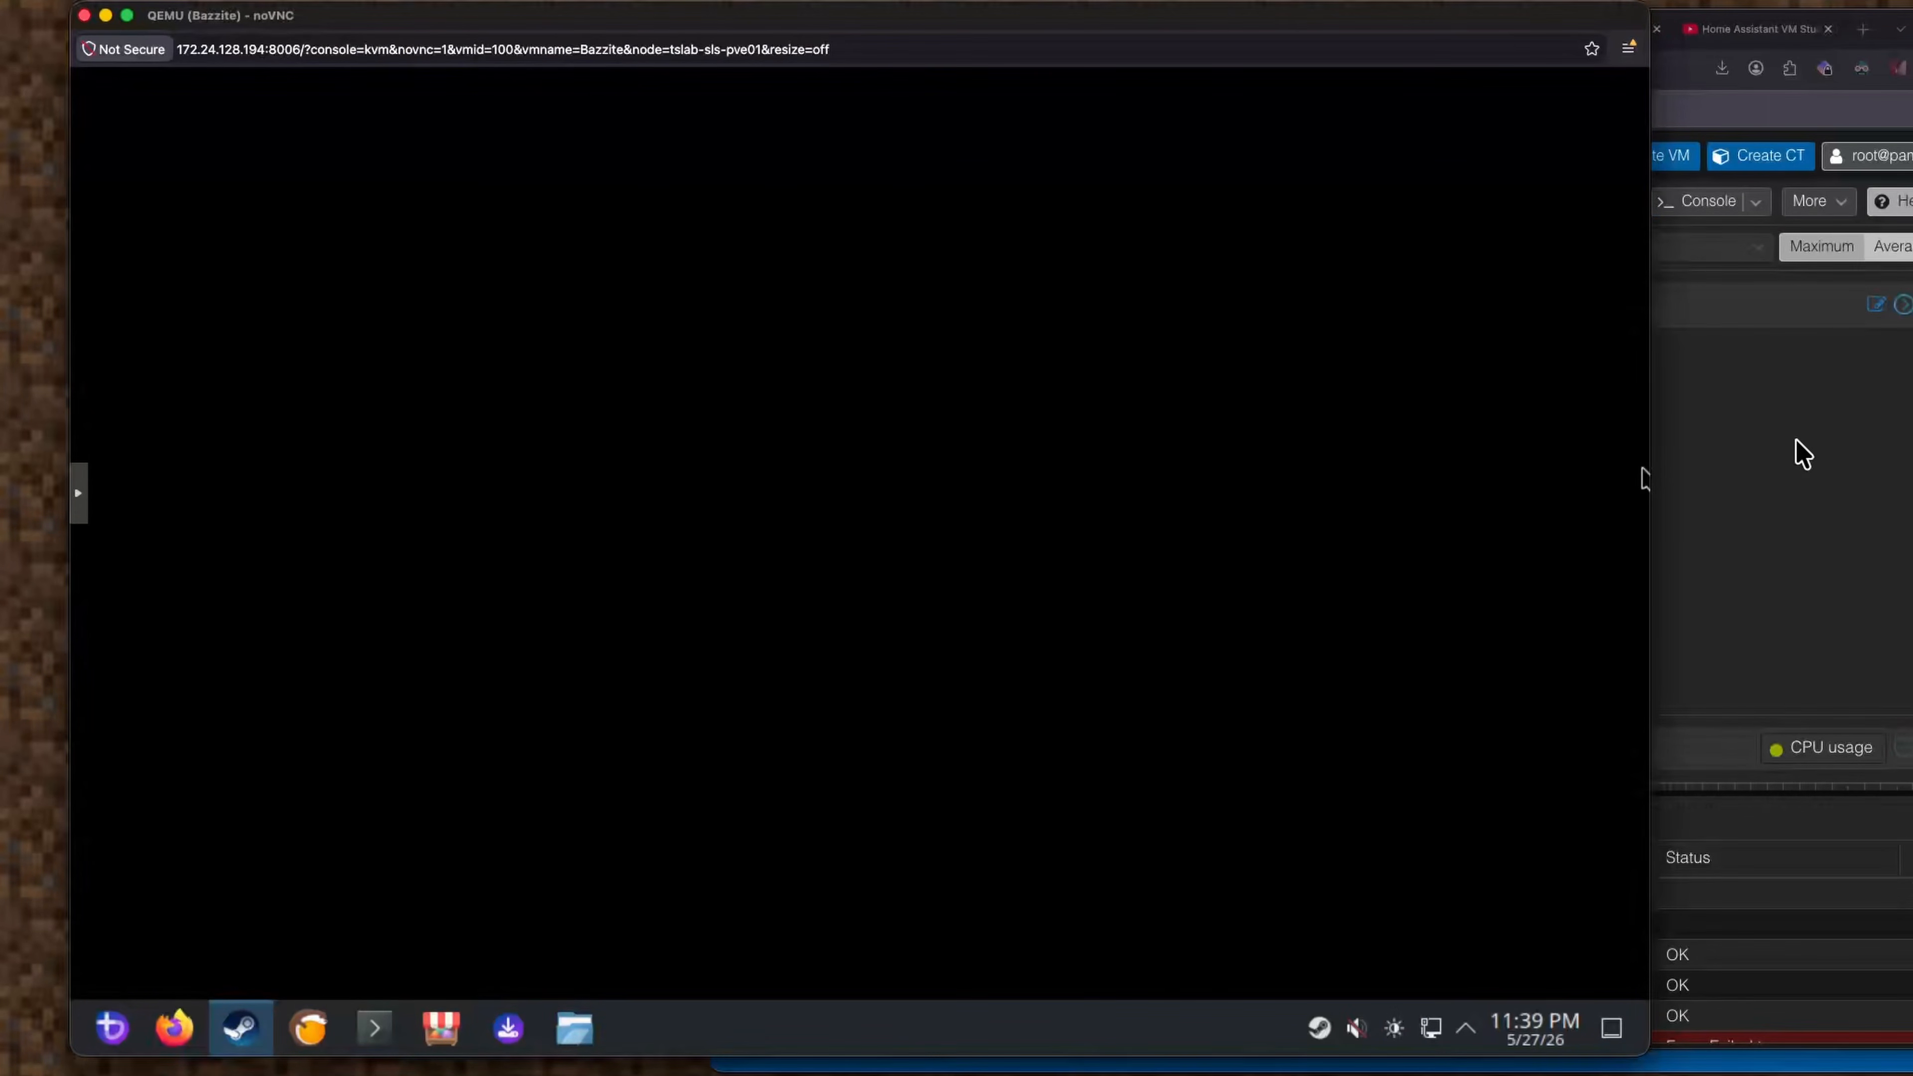
{"action": "left_click", "coordinate": [1797, 452]}
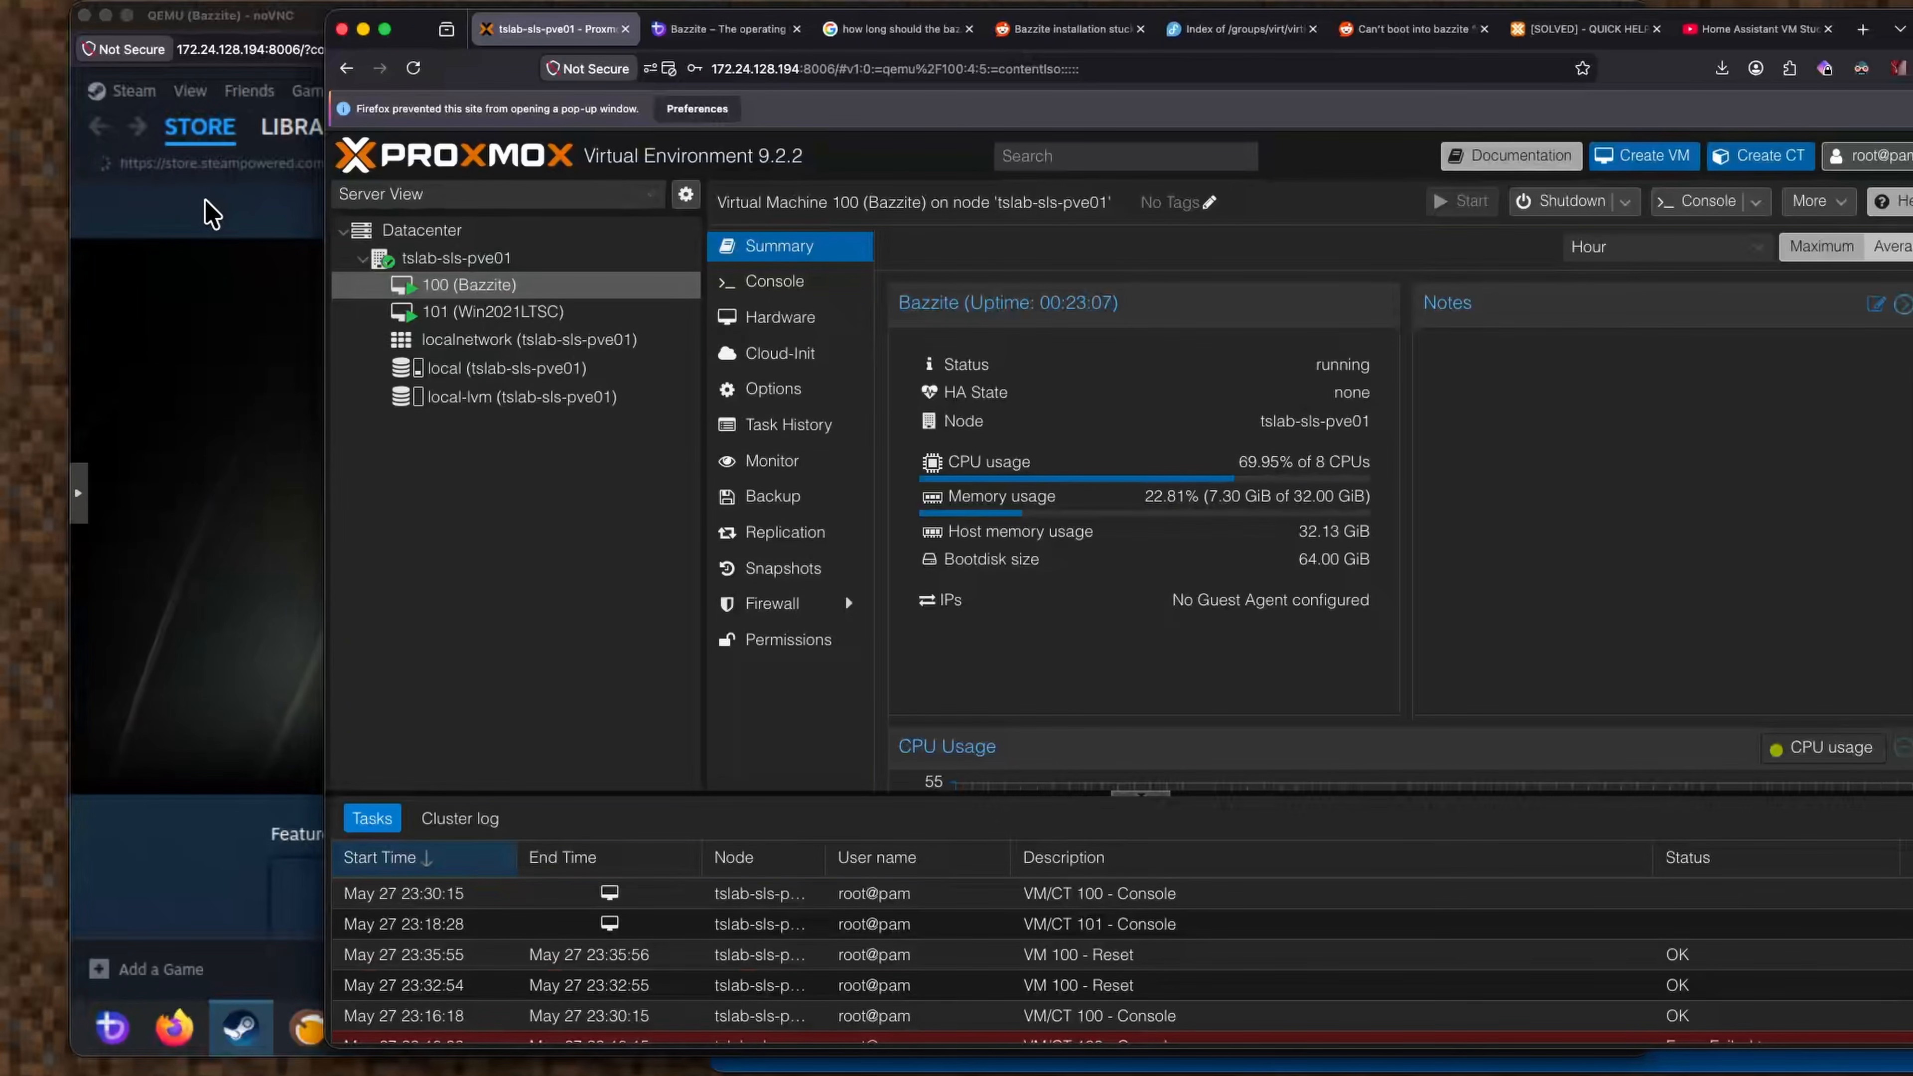
{"action": "left_click", "coordinate": [197, 211]}
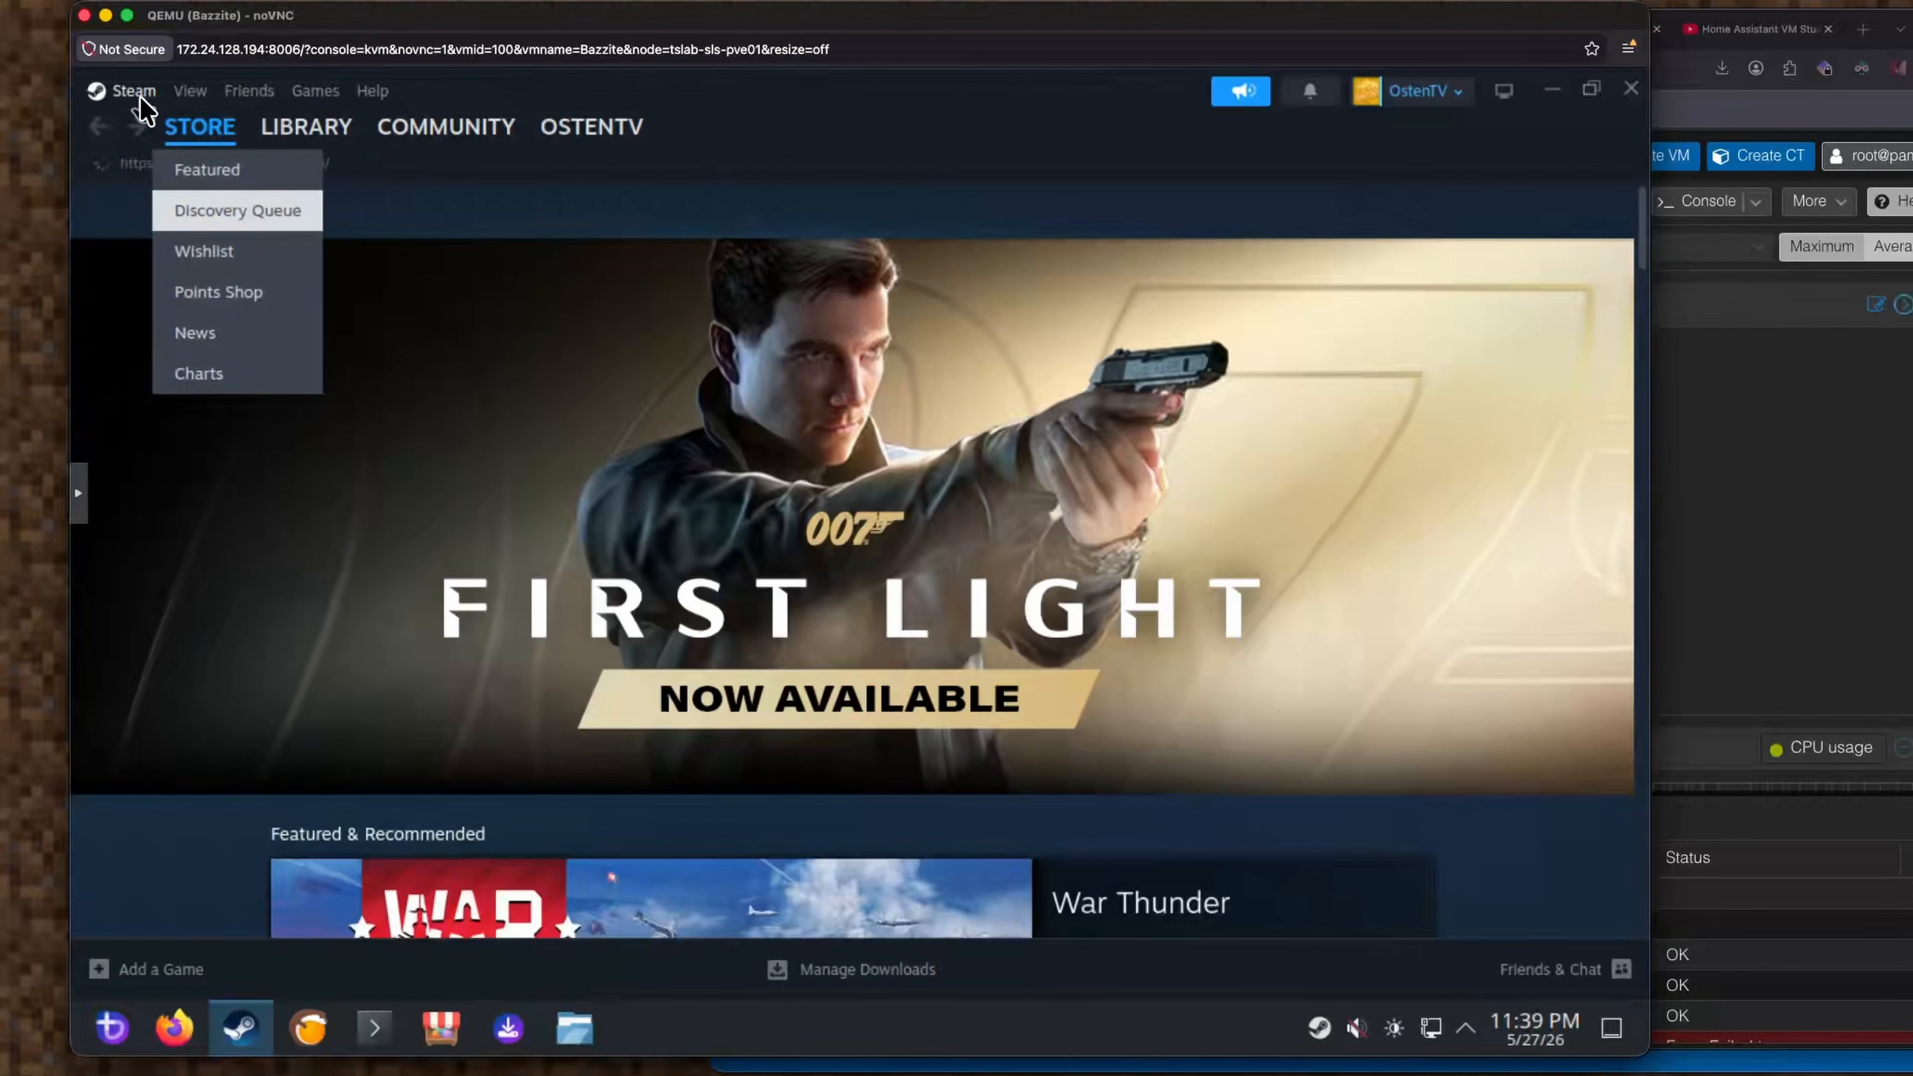
{"action": "left_click", "coordinate": [140, 93]}
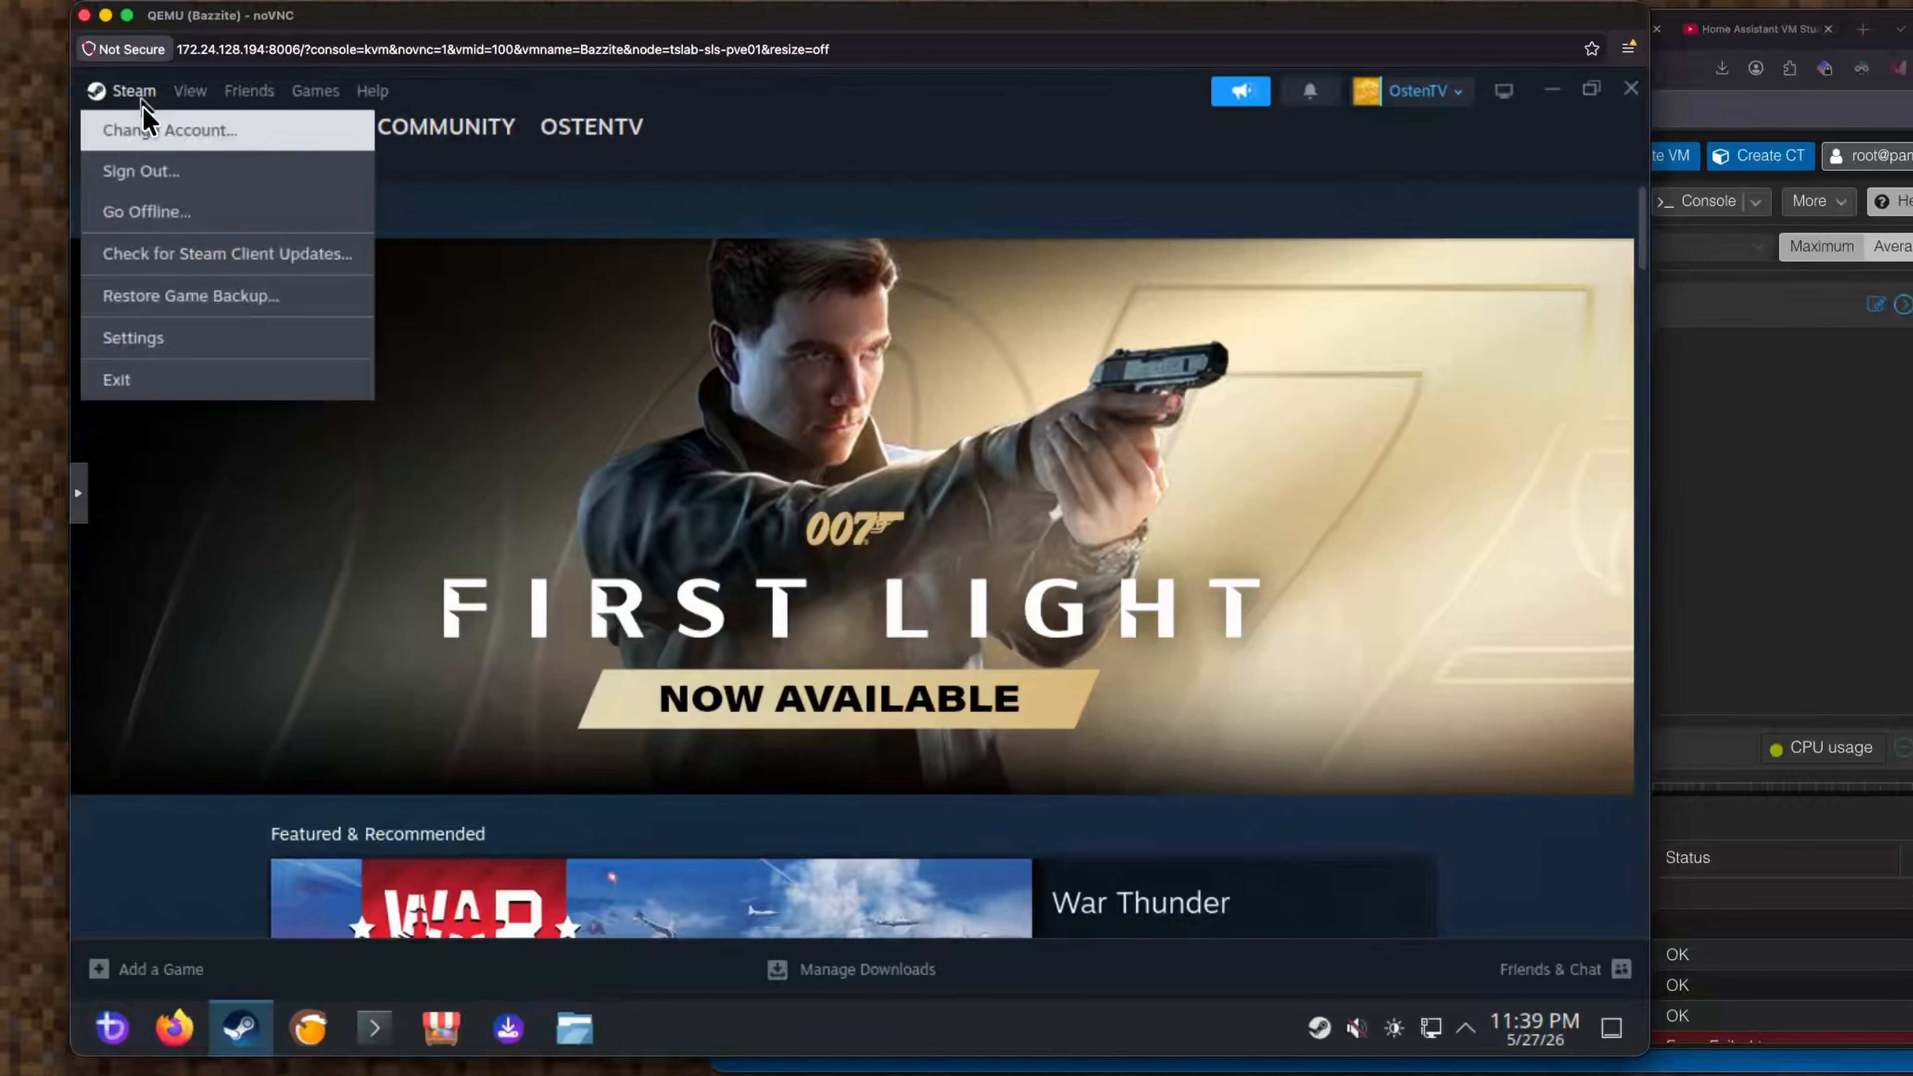
{"action": "left_click", "coordinate": [245, 346]}
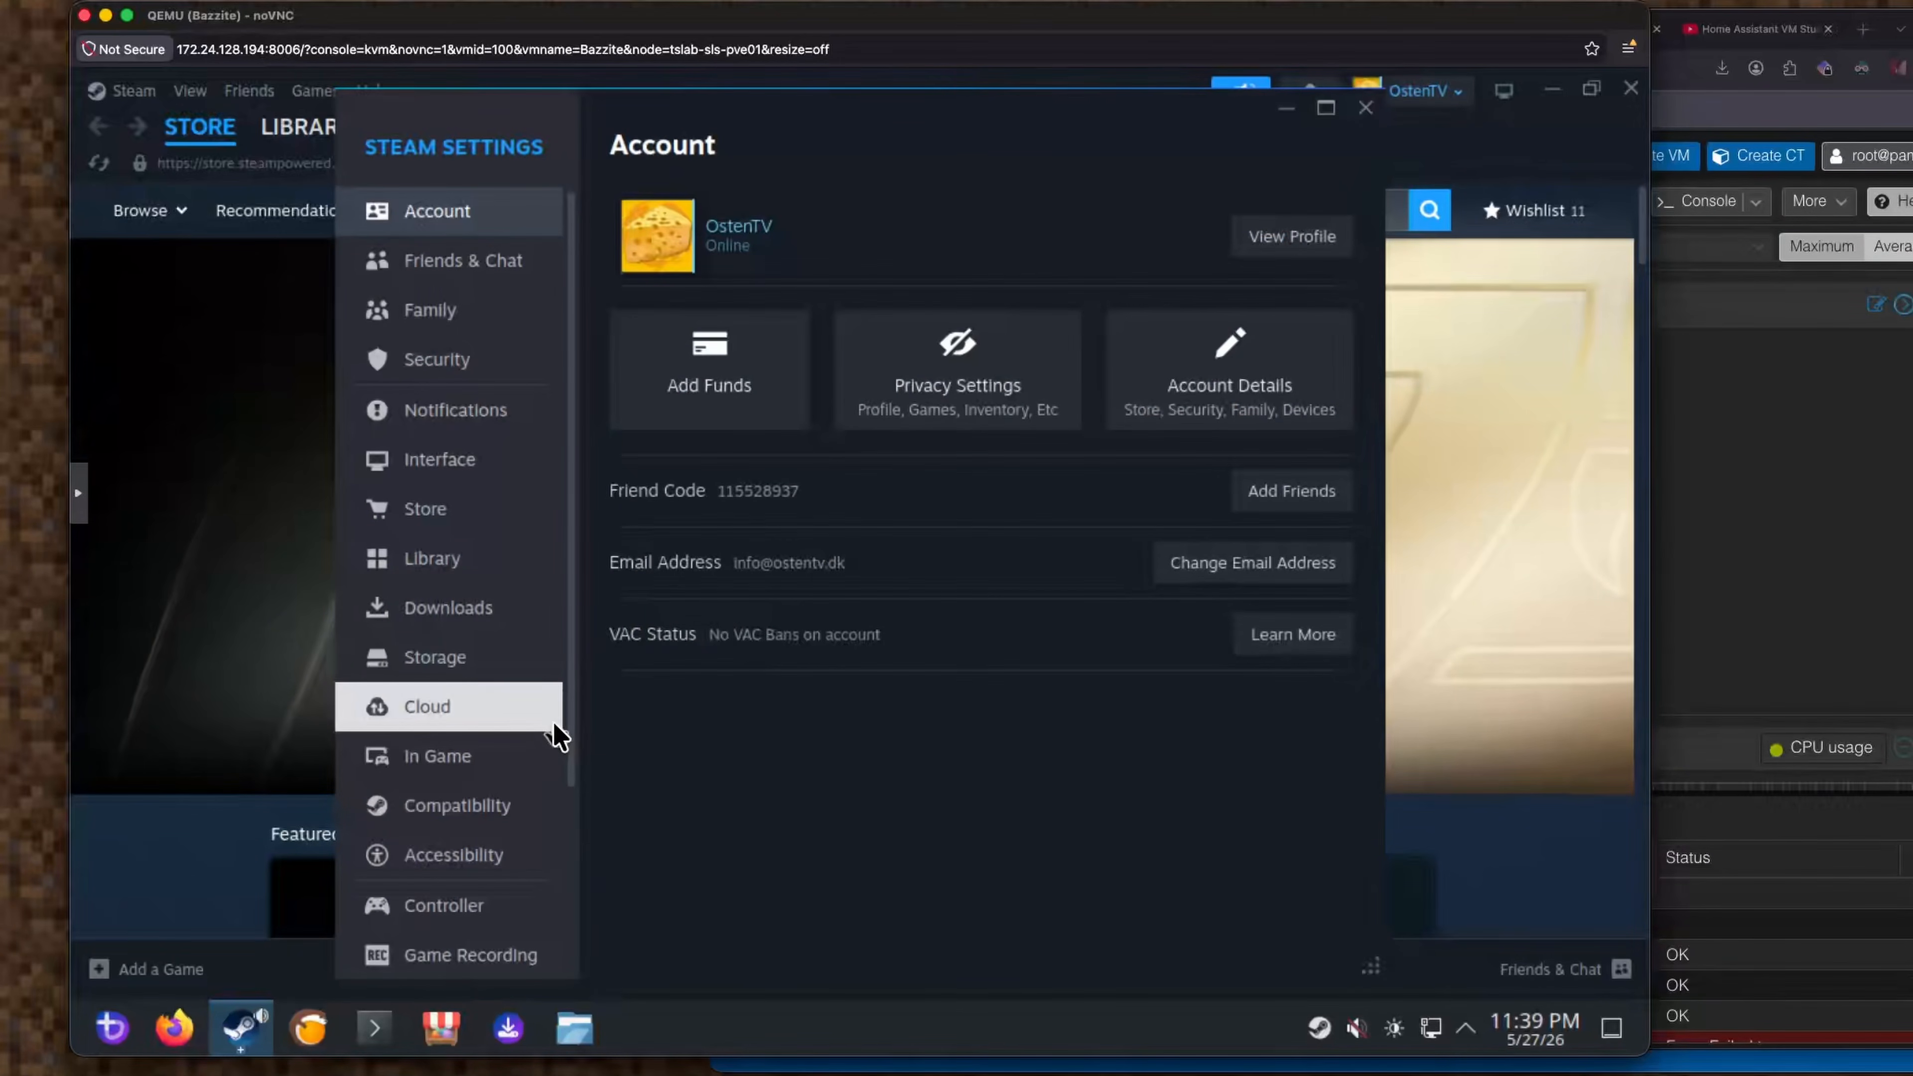
{"action": "left_click", "coordinate": [504, 660]}
{"action": "left_click", "coordinate": [844, 226]}
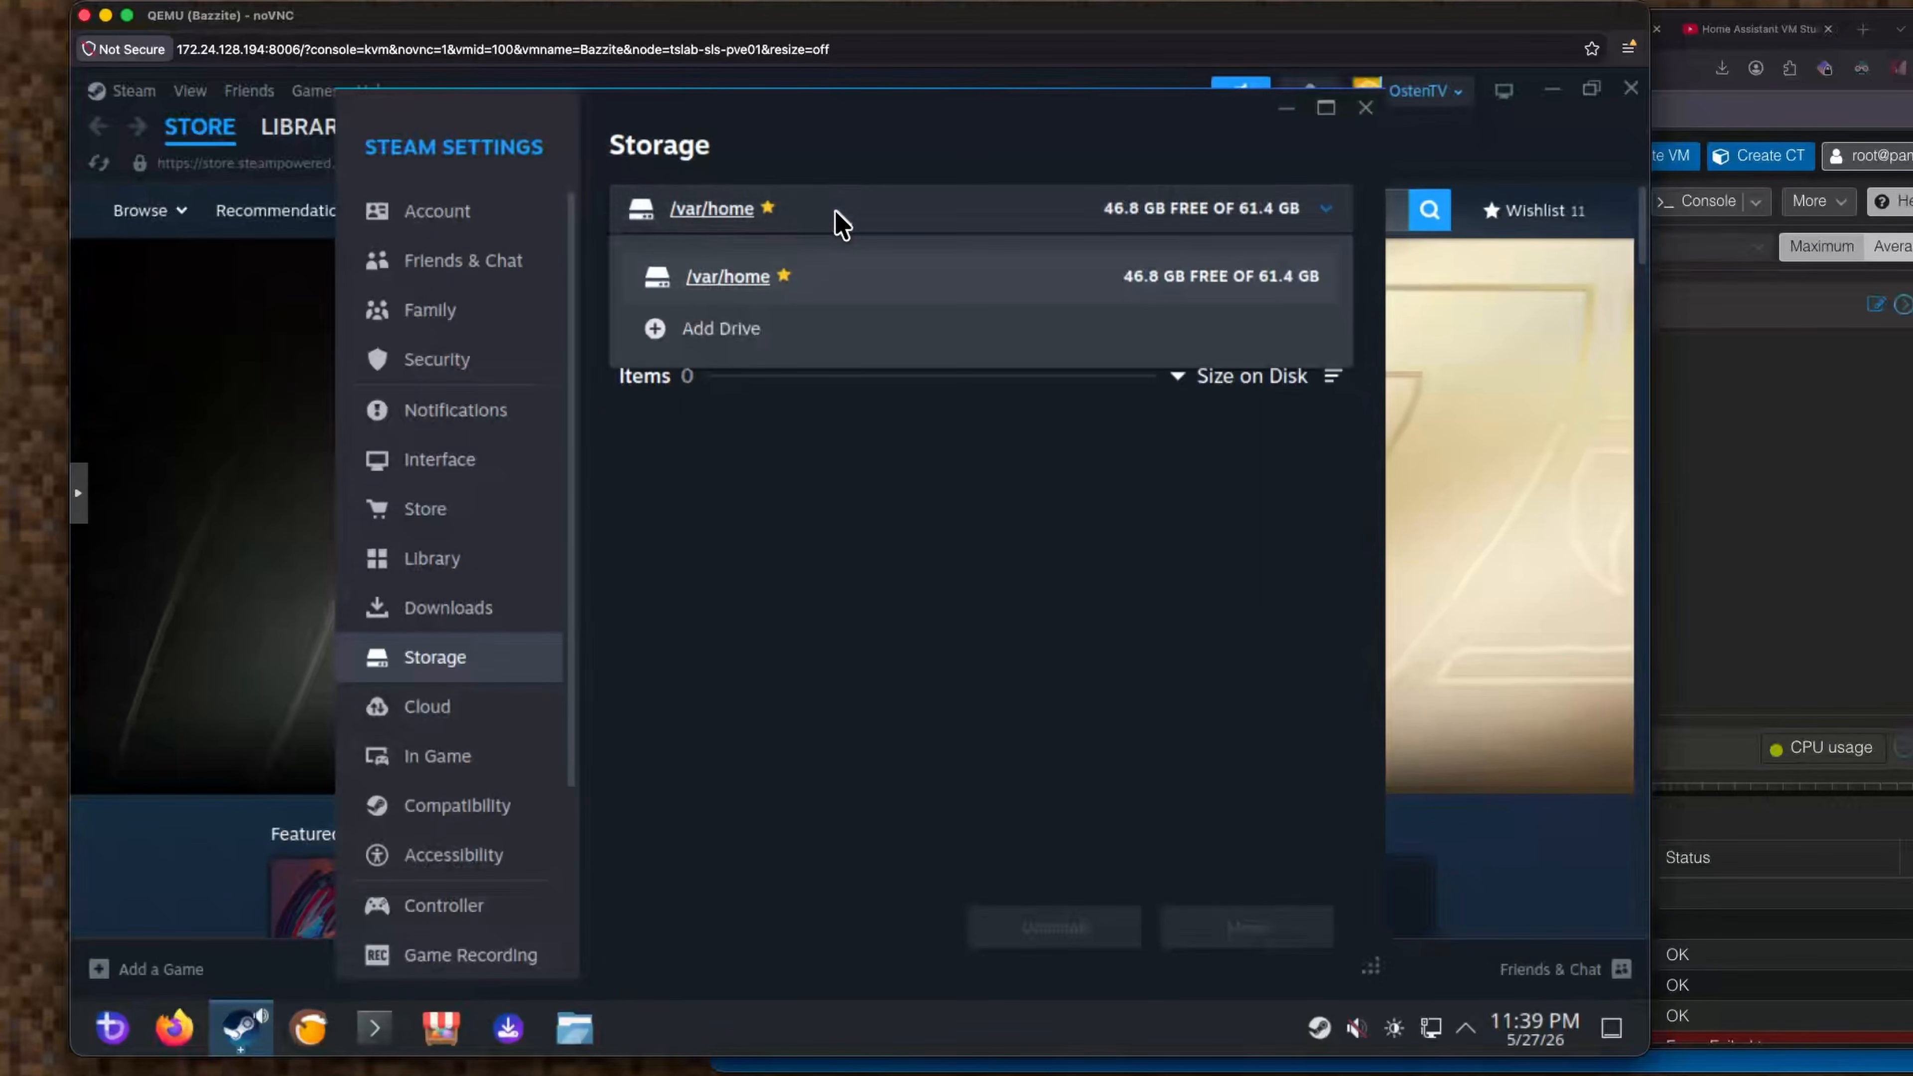
{"action": "left_click", "coordinate": [754, 332]}
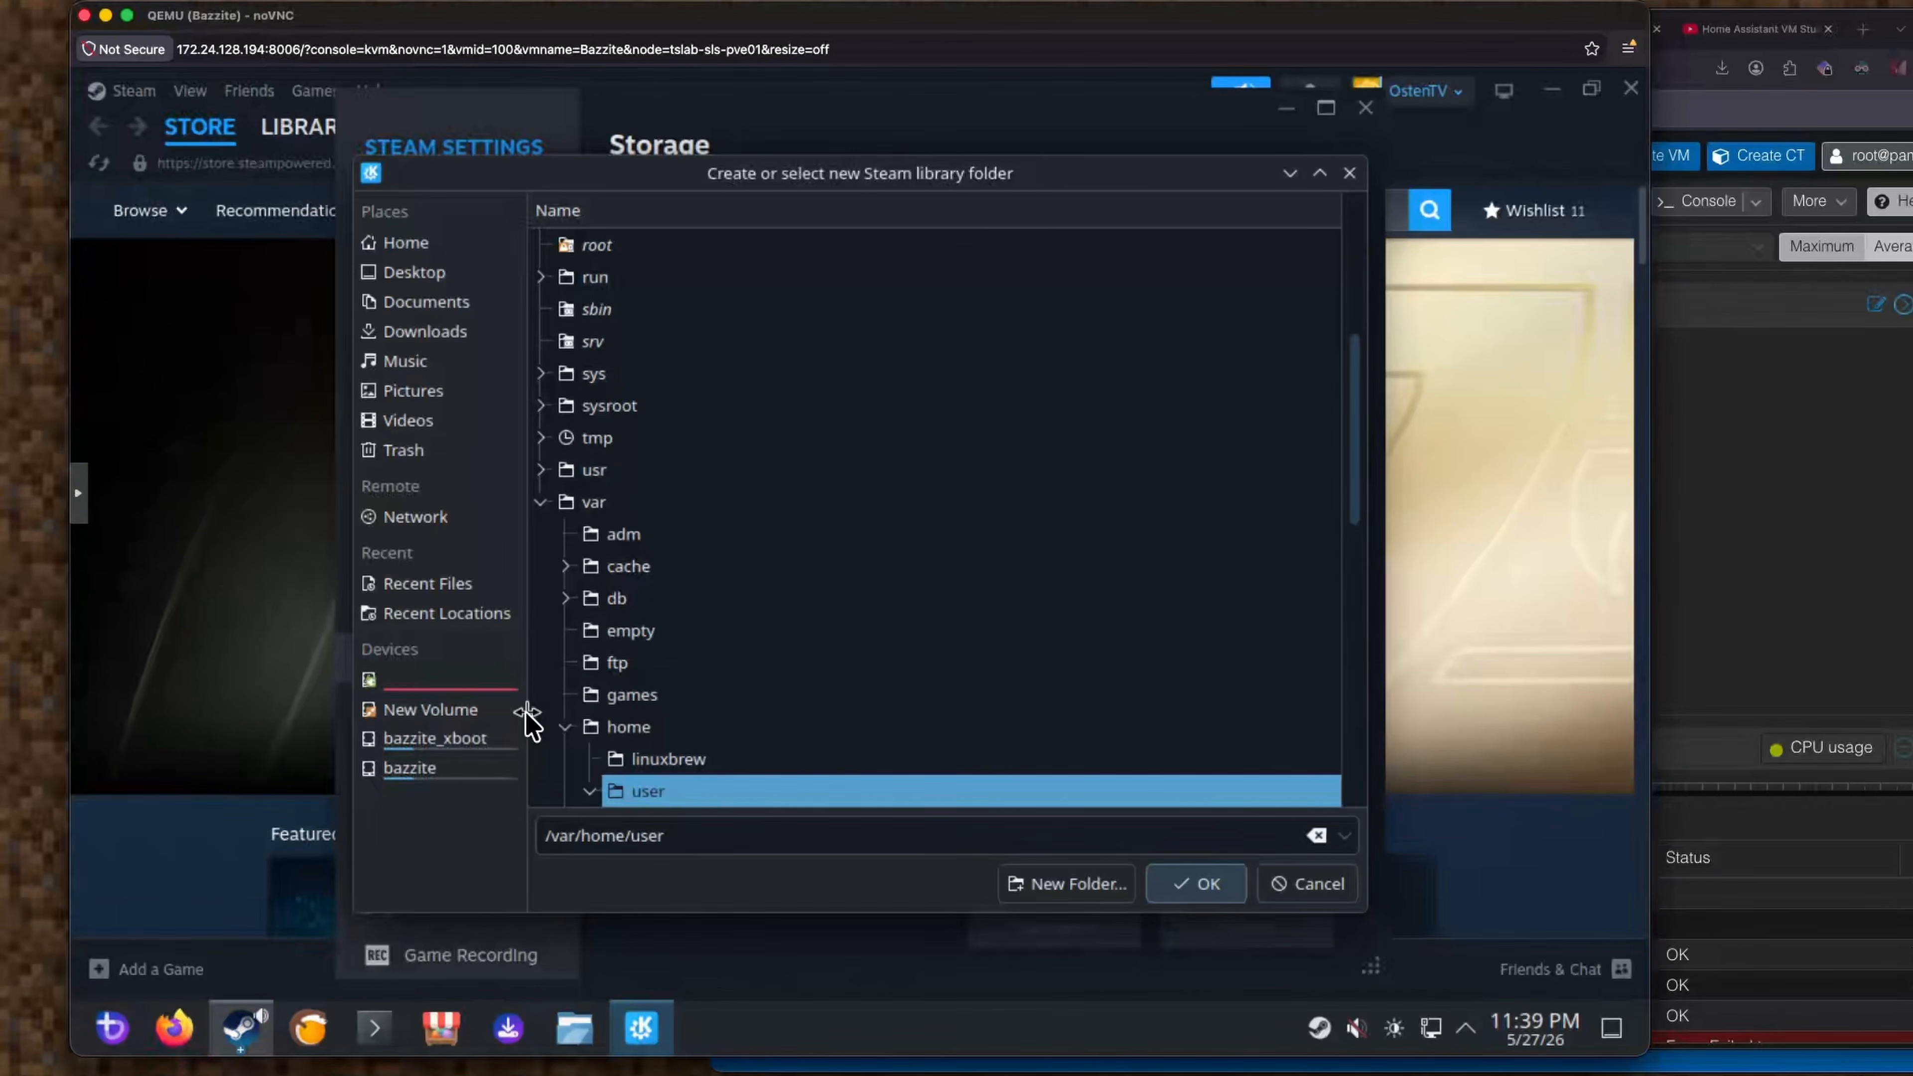
{"action": "left_click", "coordinate": [456, 714]}
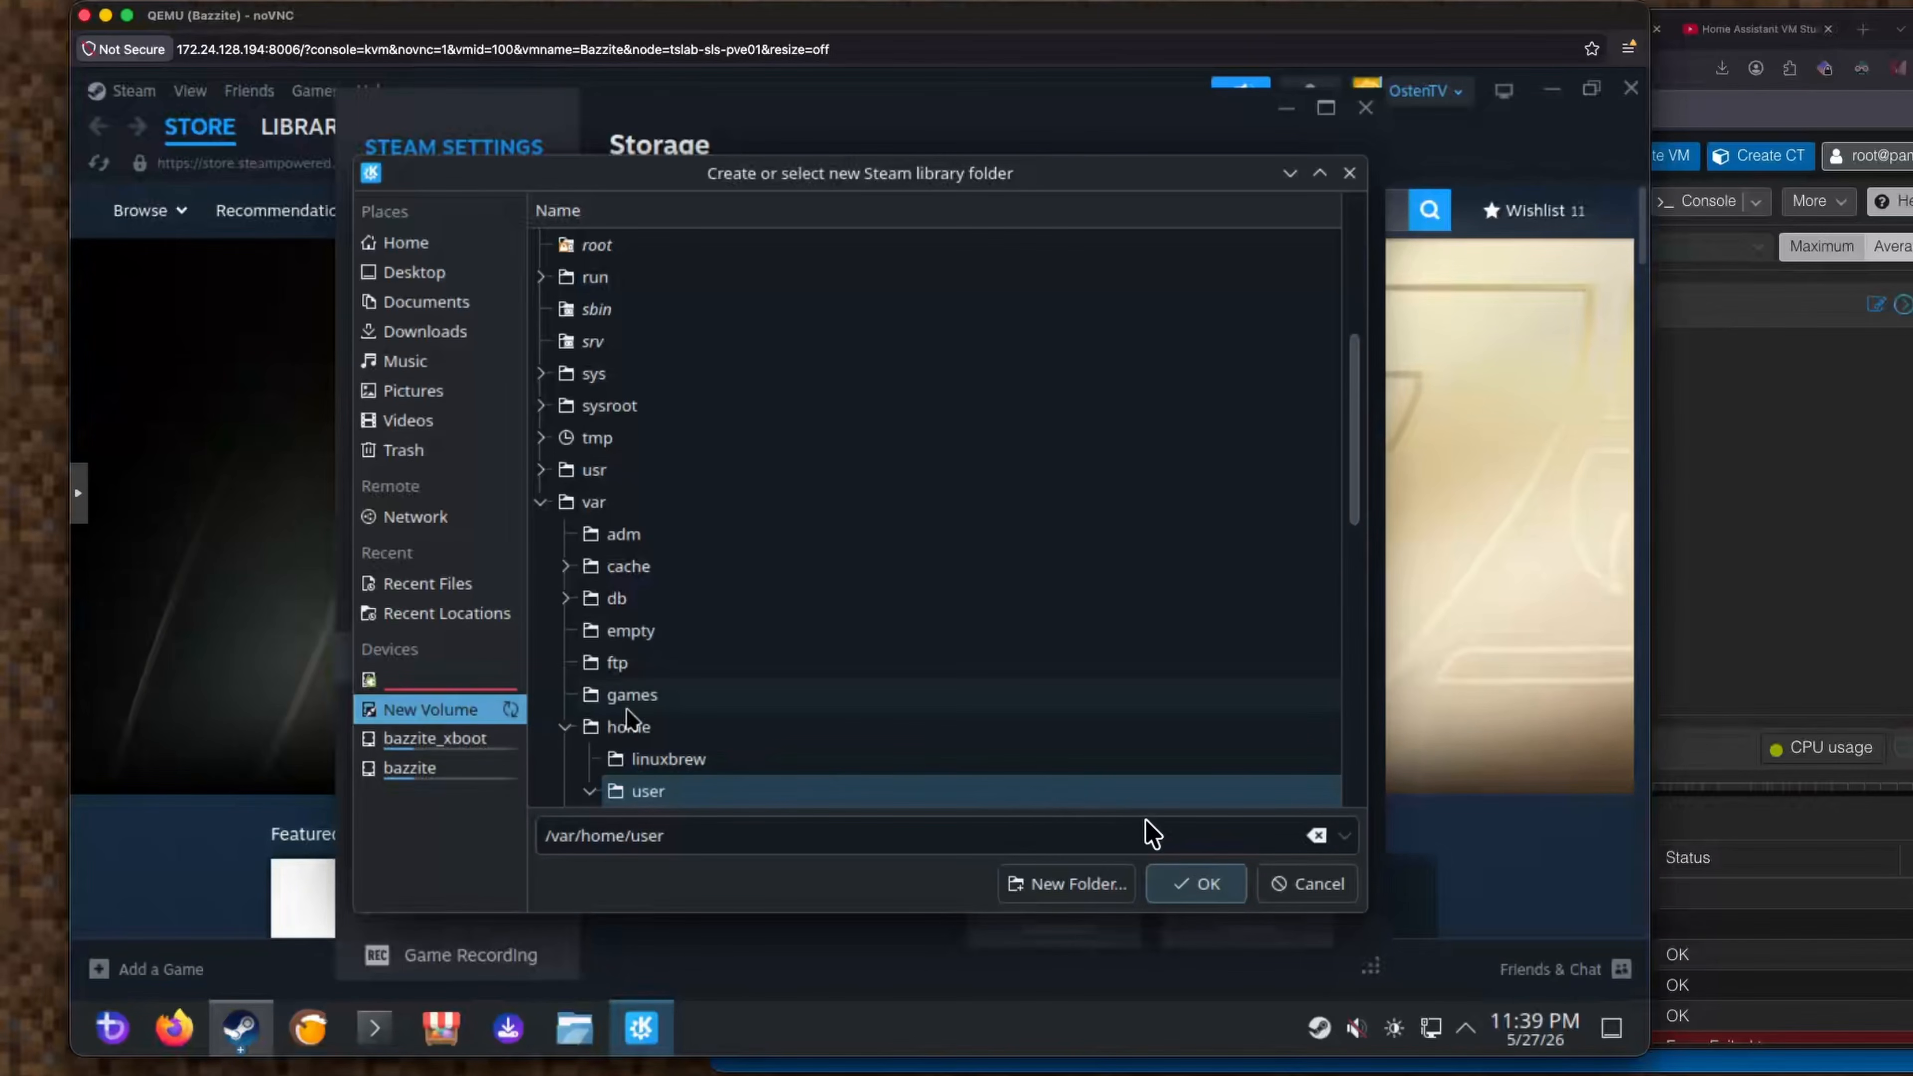
{"action": "left_click", "coordinate": [1312, 886]}
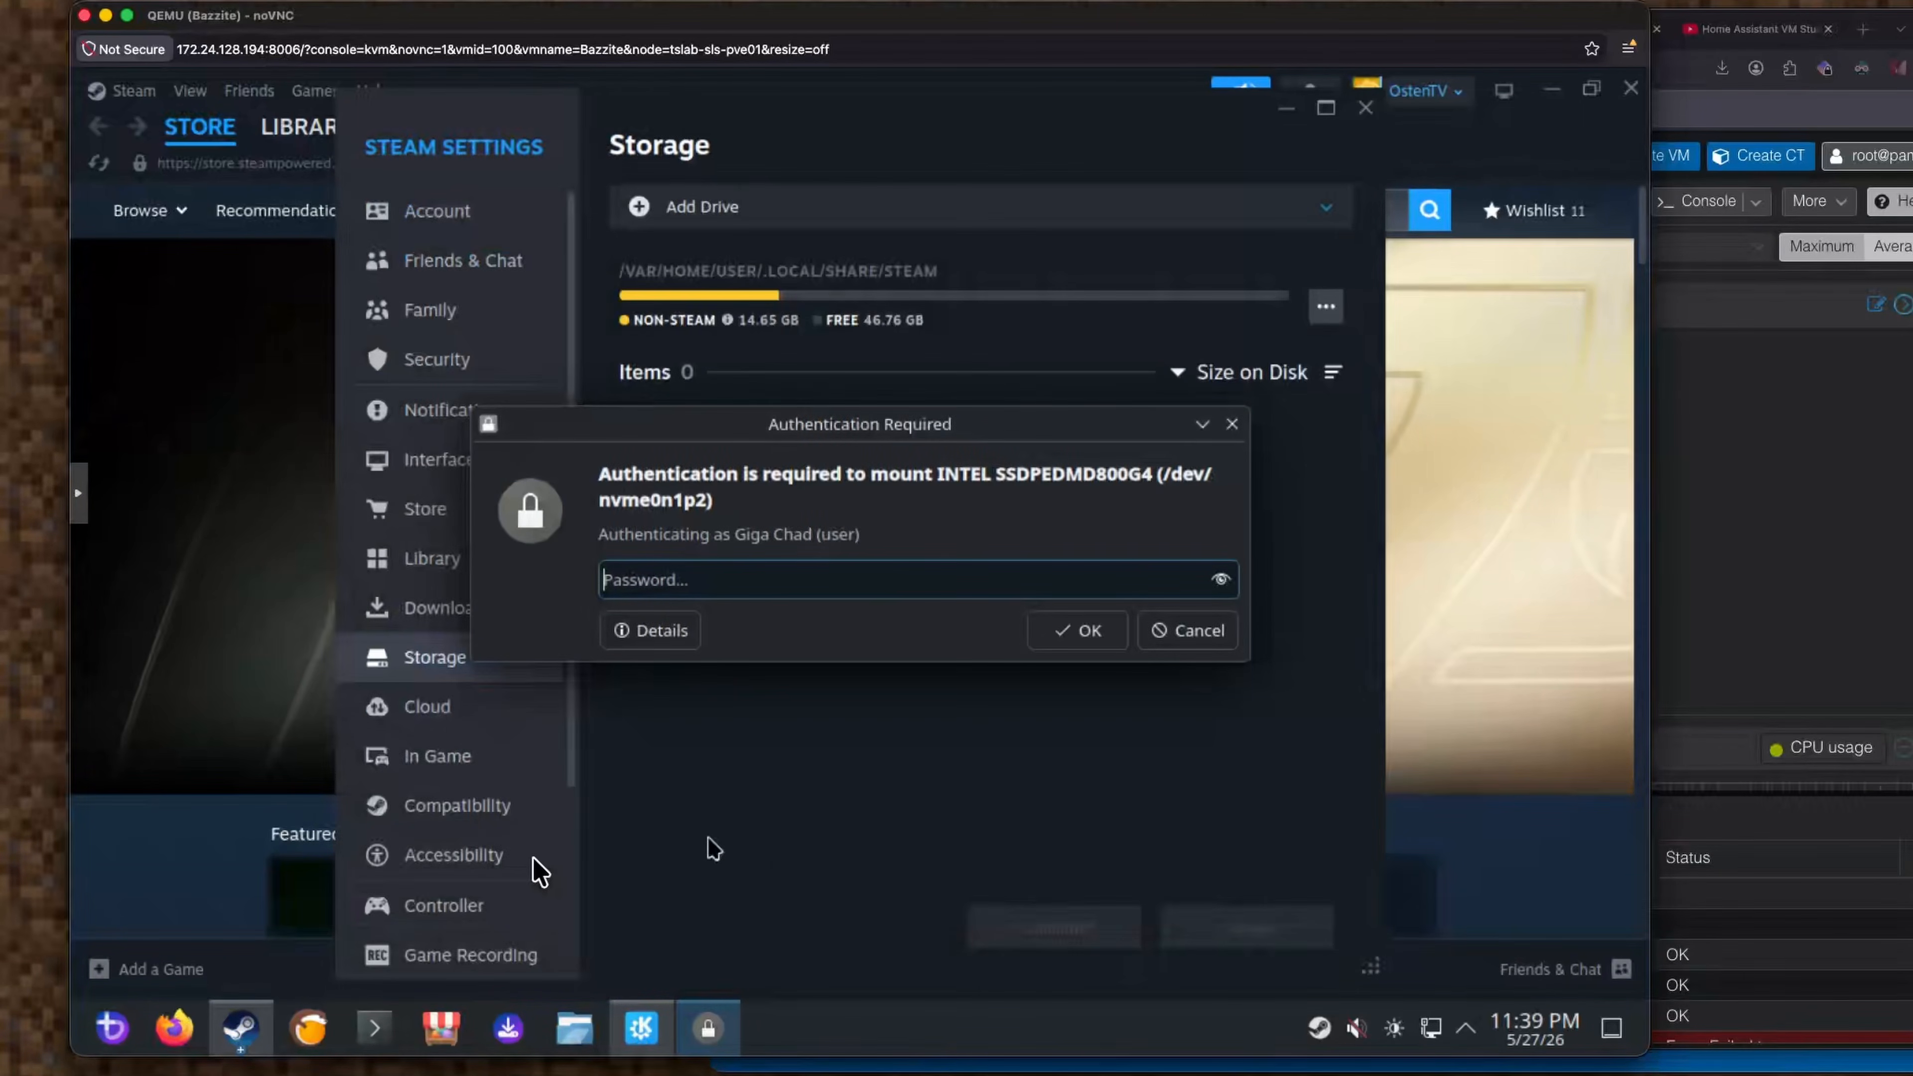
{"action": "left_click", "coordinate": [1179, 654]}
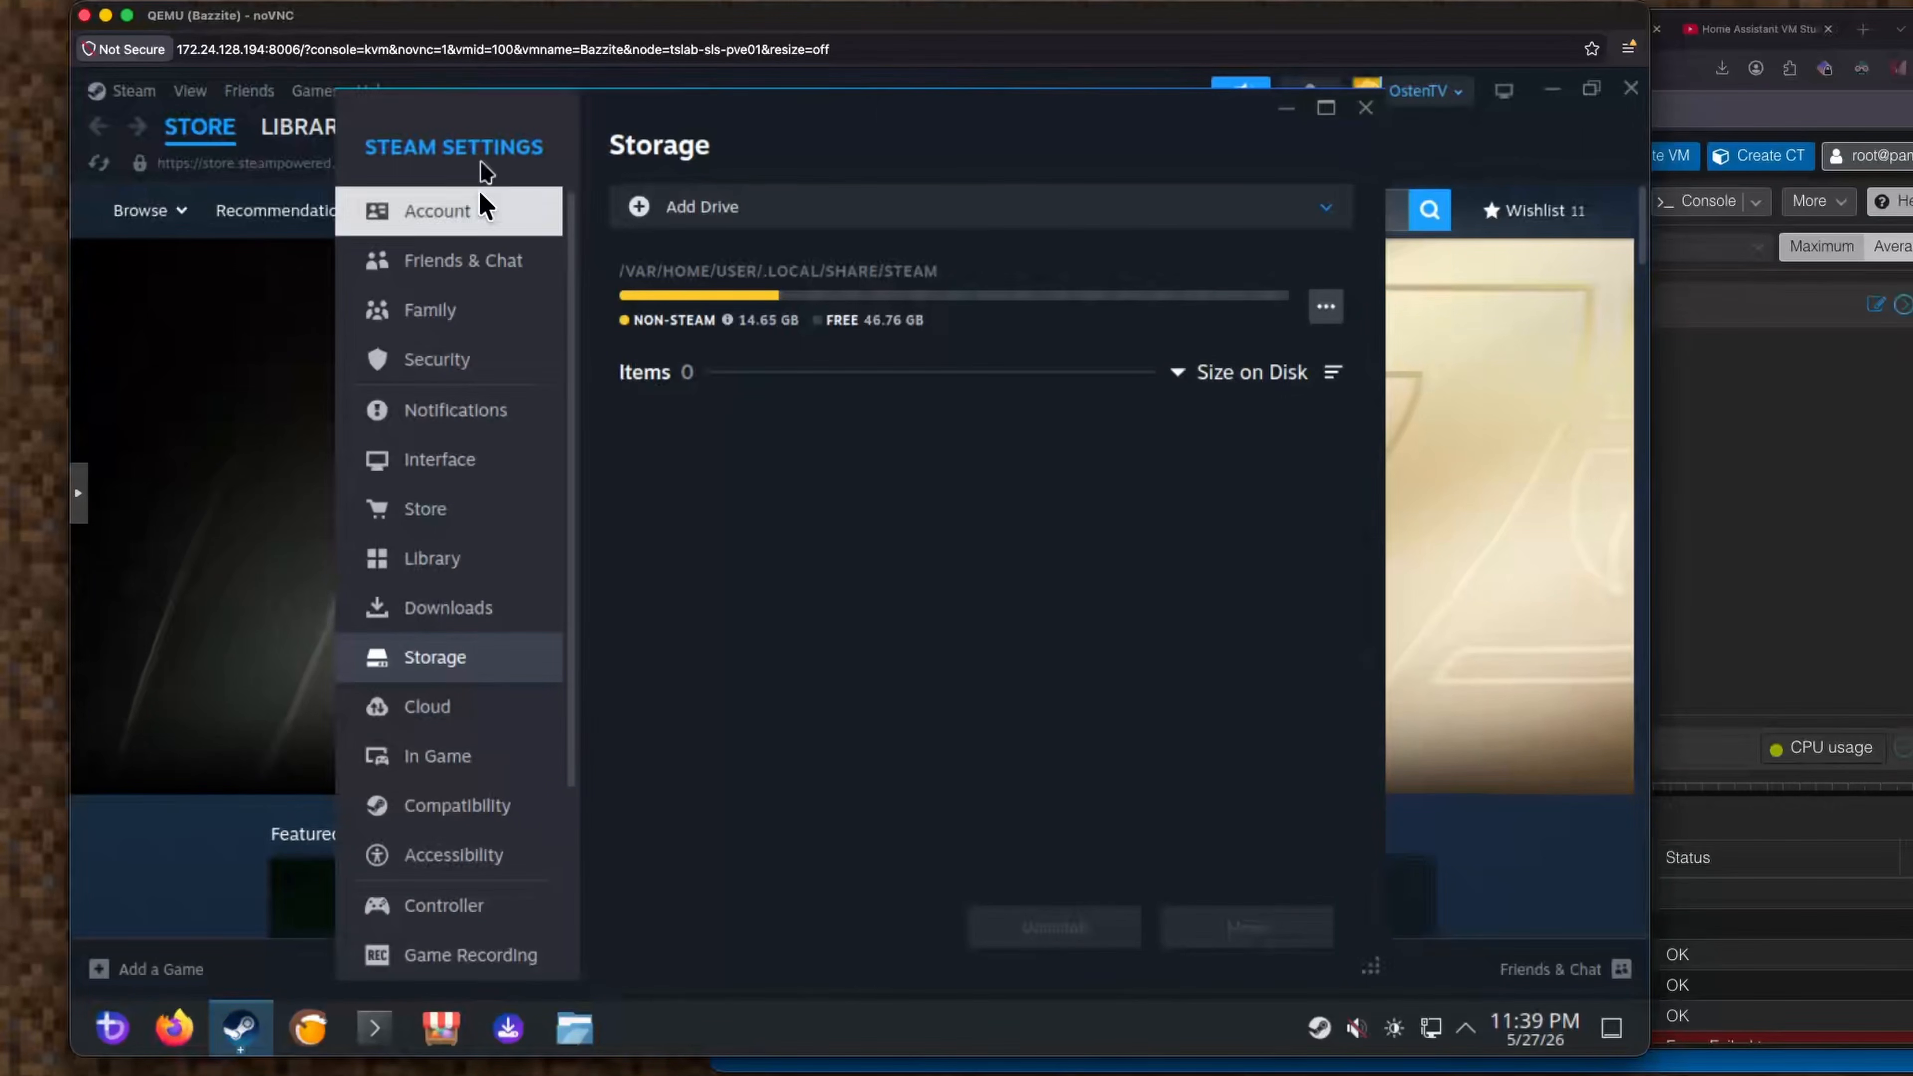
In Konsole, create the /mnt/ssd folder, rerunning mkdir with sudo.
{"action": "left_click", "coordinate": [111, 1044]}
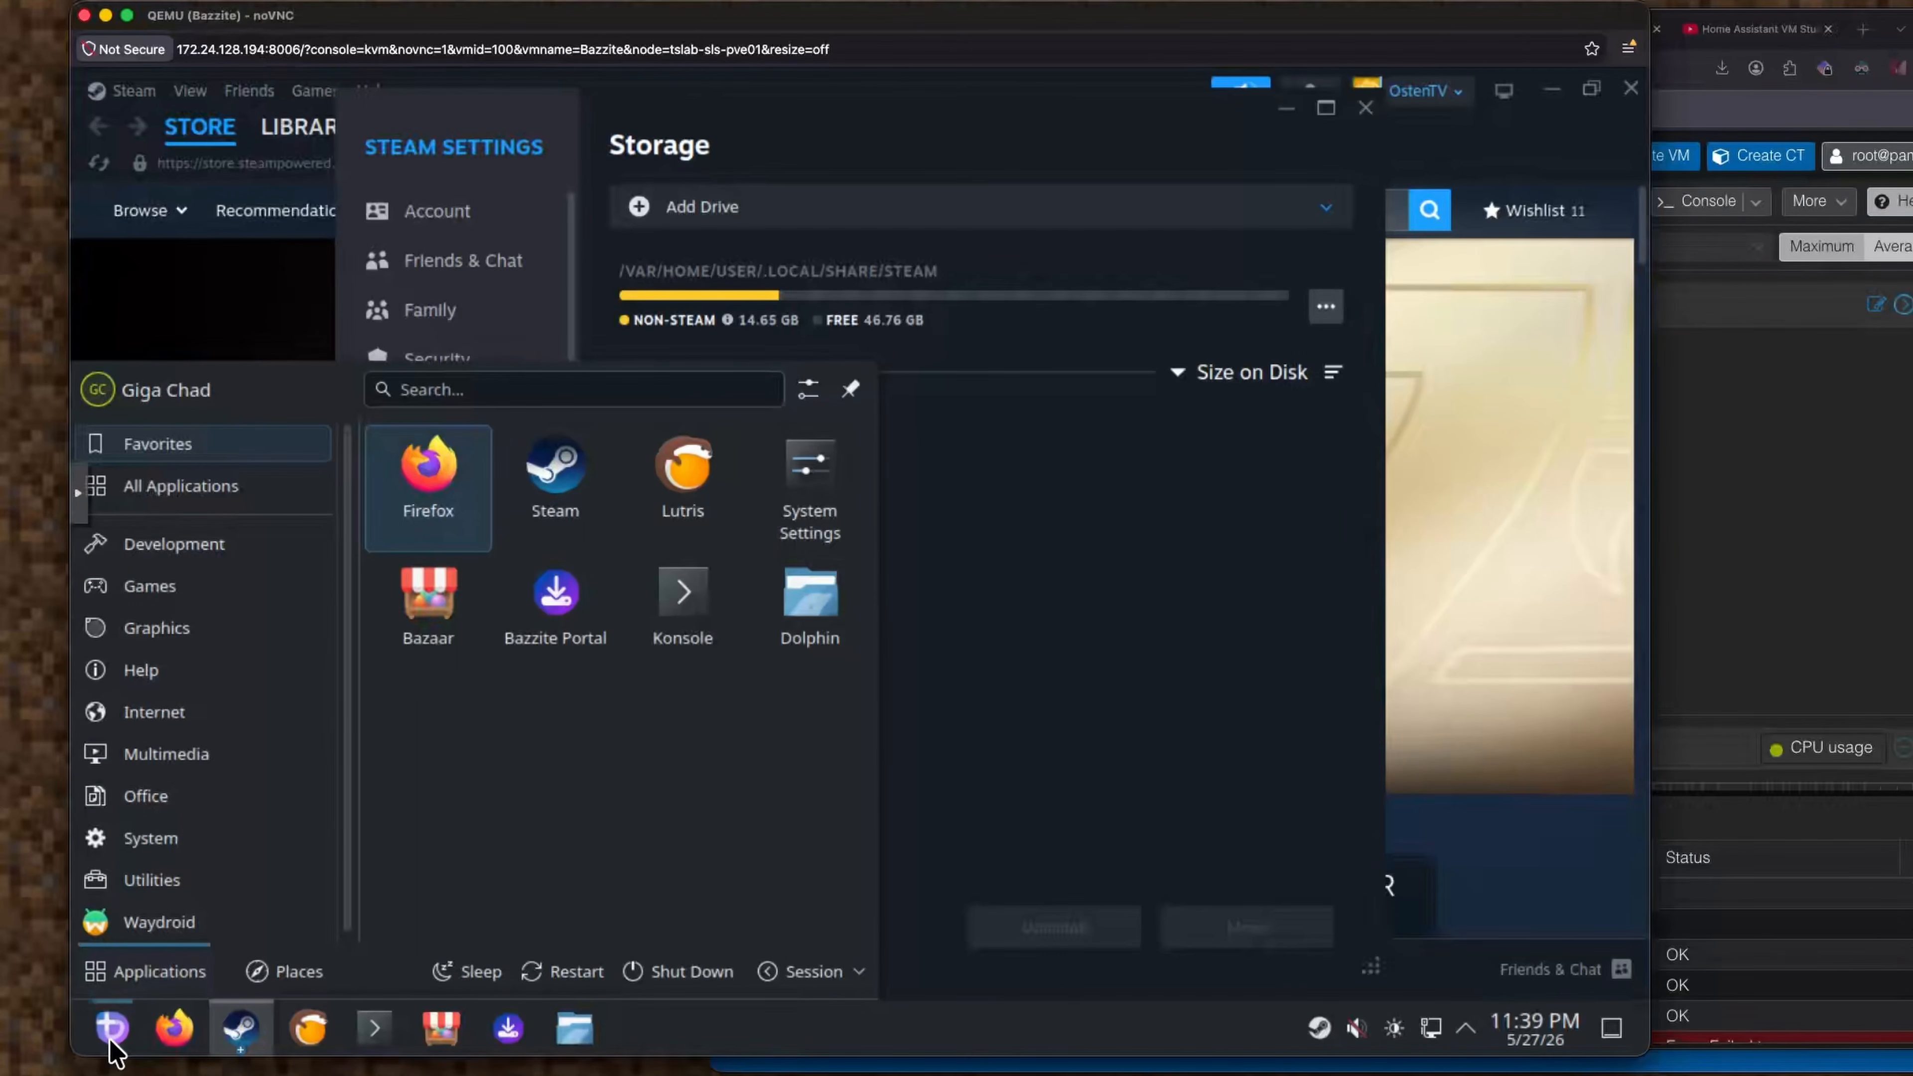
{"action": "type", "text": "gpartedd"}
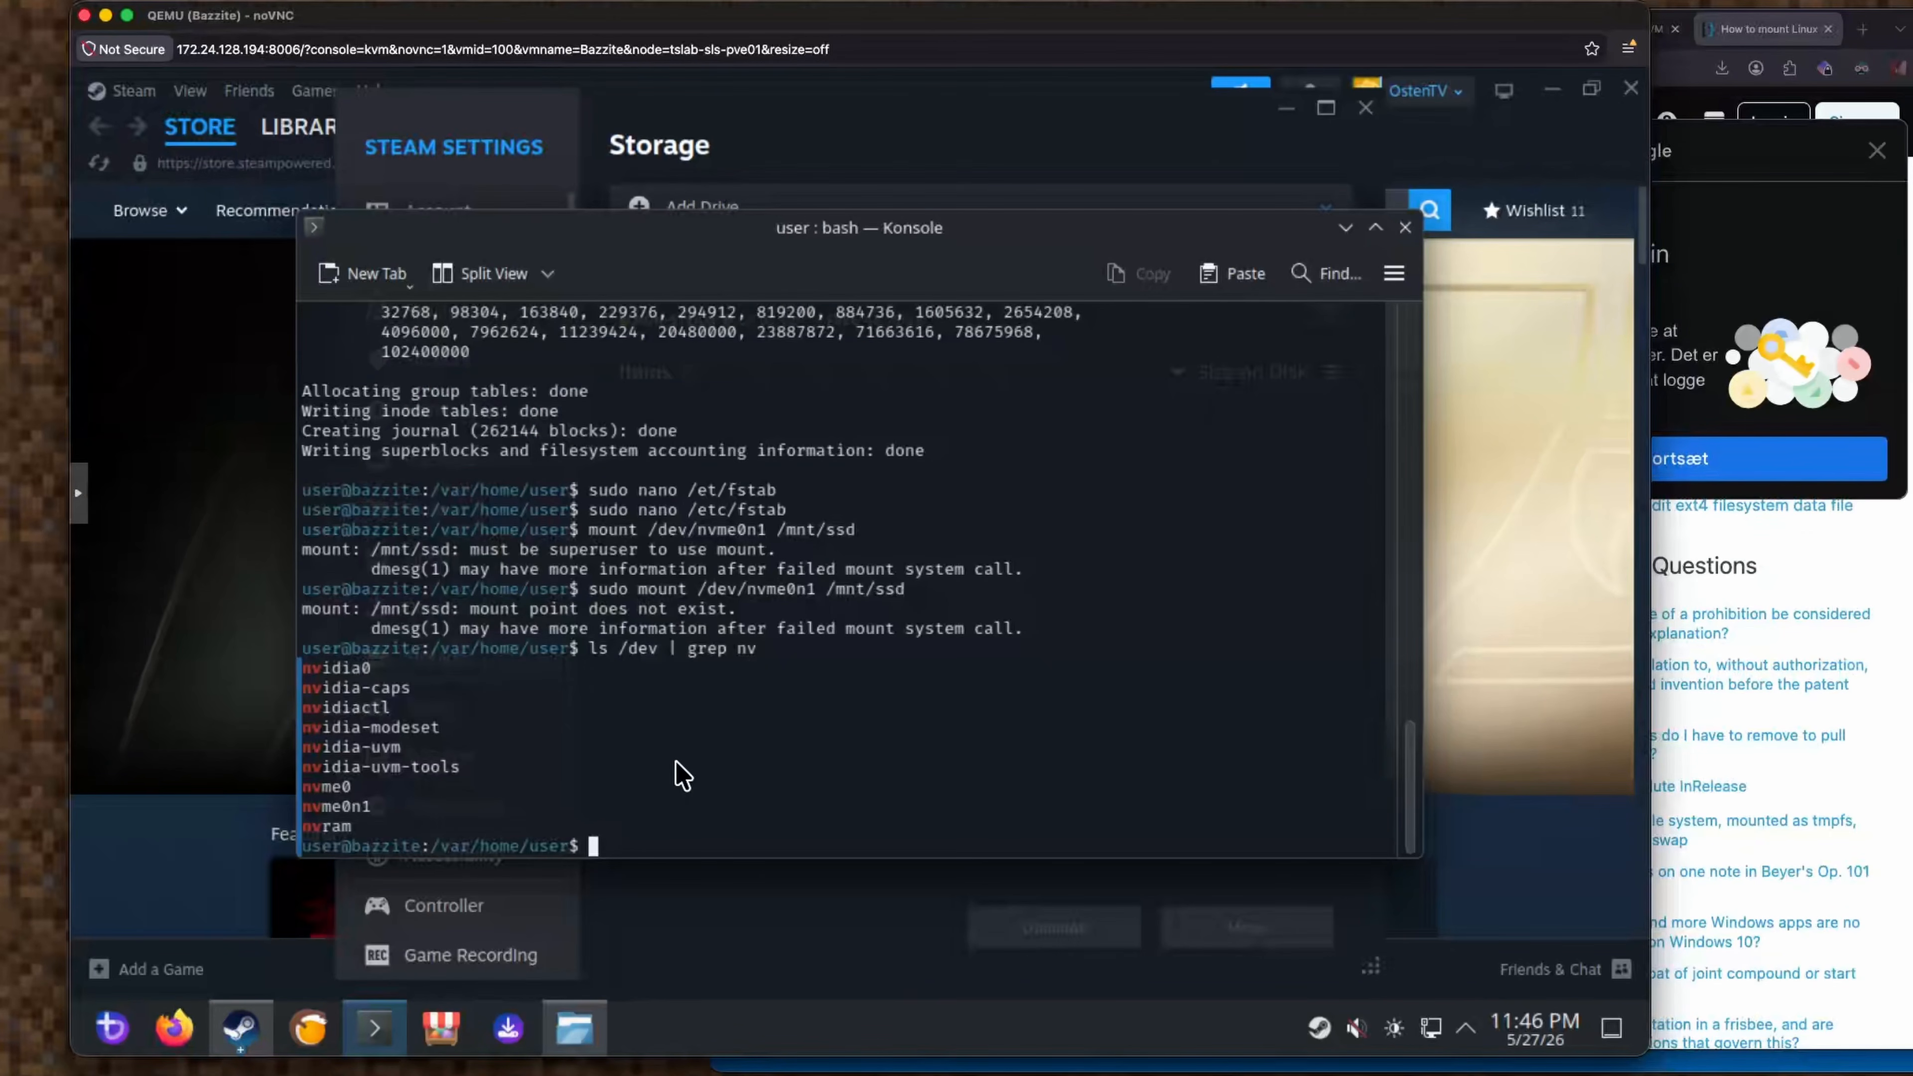
{"action": "type", "text": "mkdir /"}
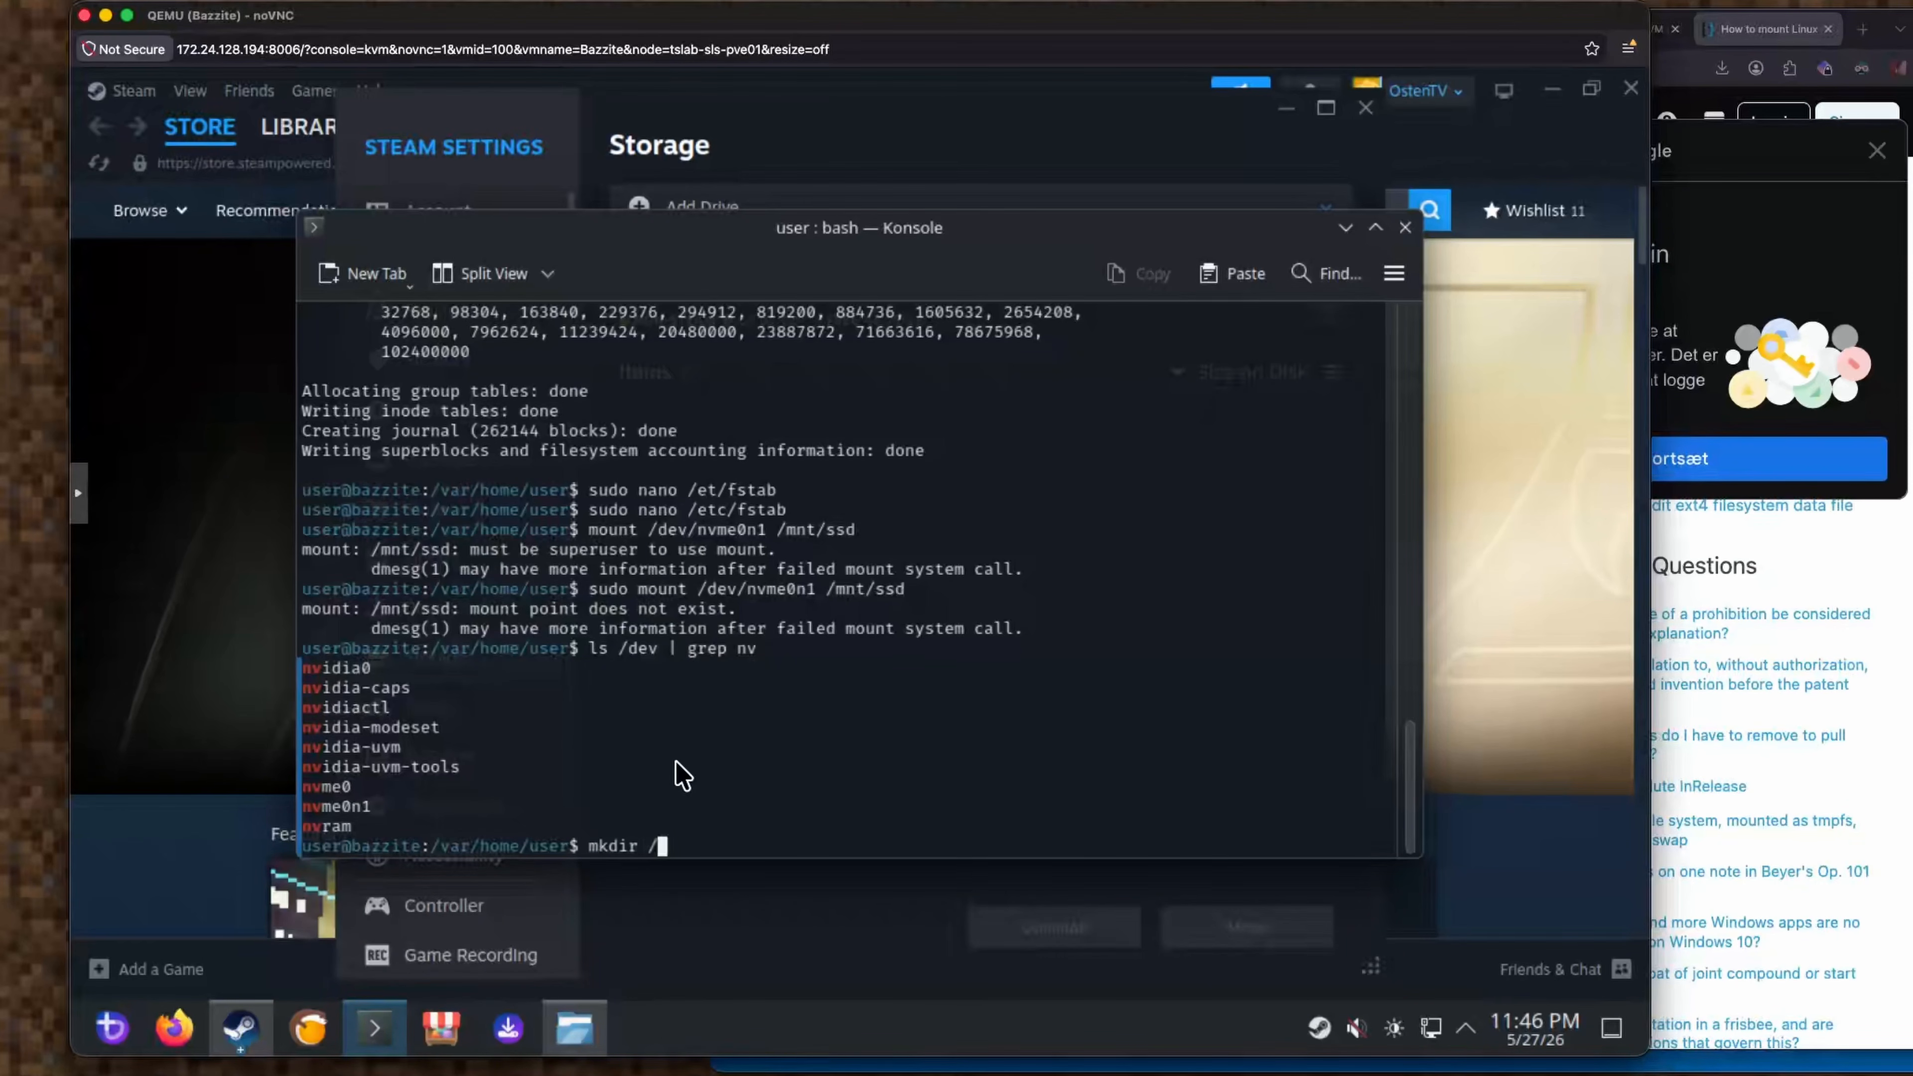
{"action": "type", "text": "mnt/ssd"}
{"action": "key", "text": "Return"}
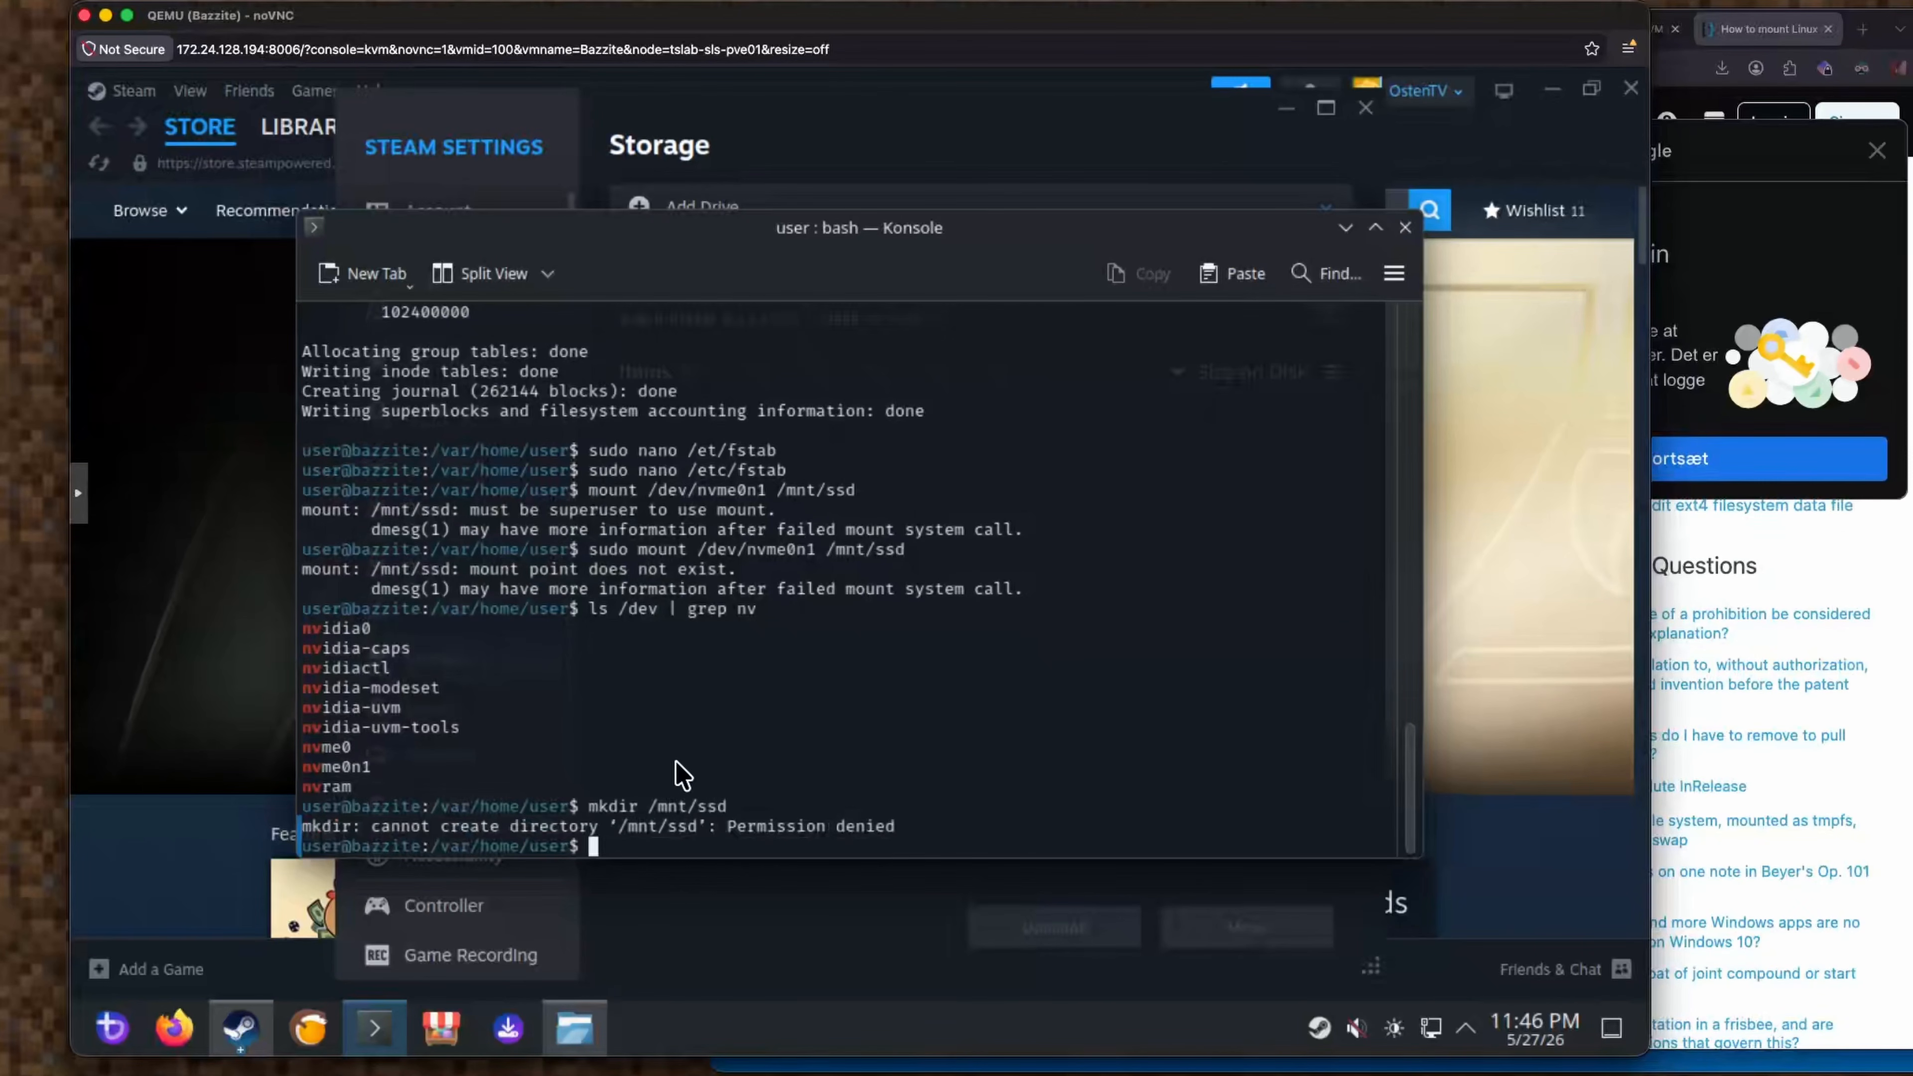
{"action": "key", "text": "Up"}
{"action": "type", "text": "sudo"}
{"action": "key", "text": "Return"}
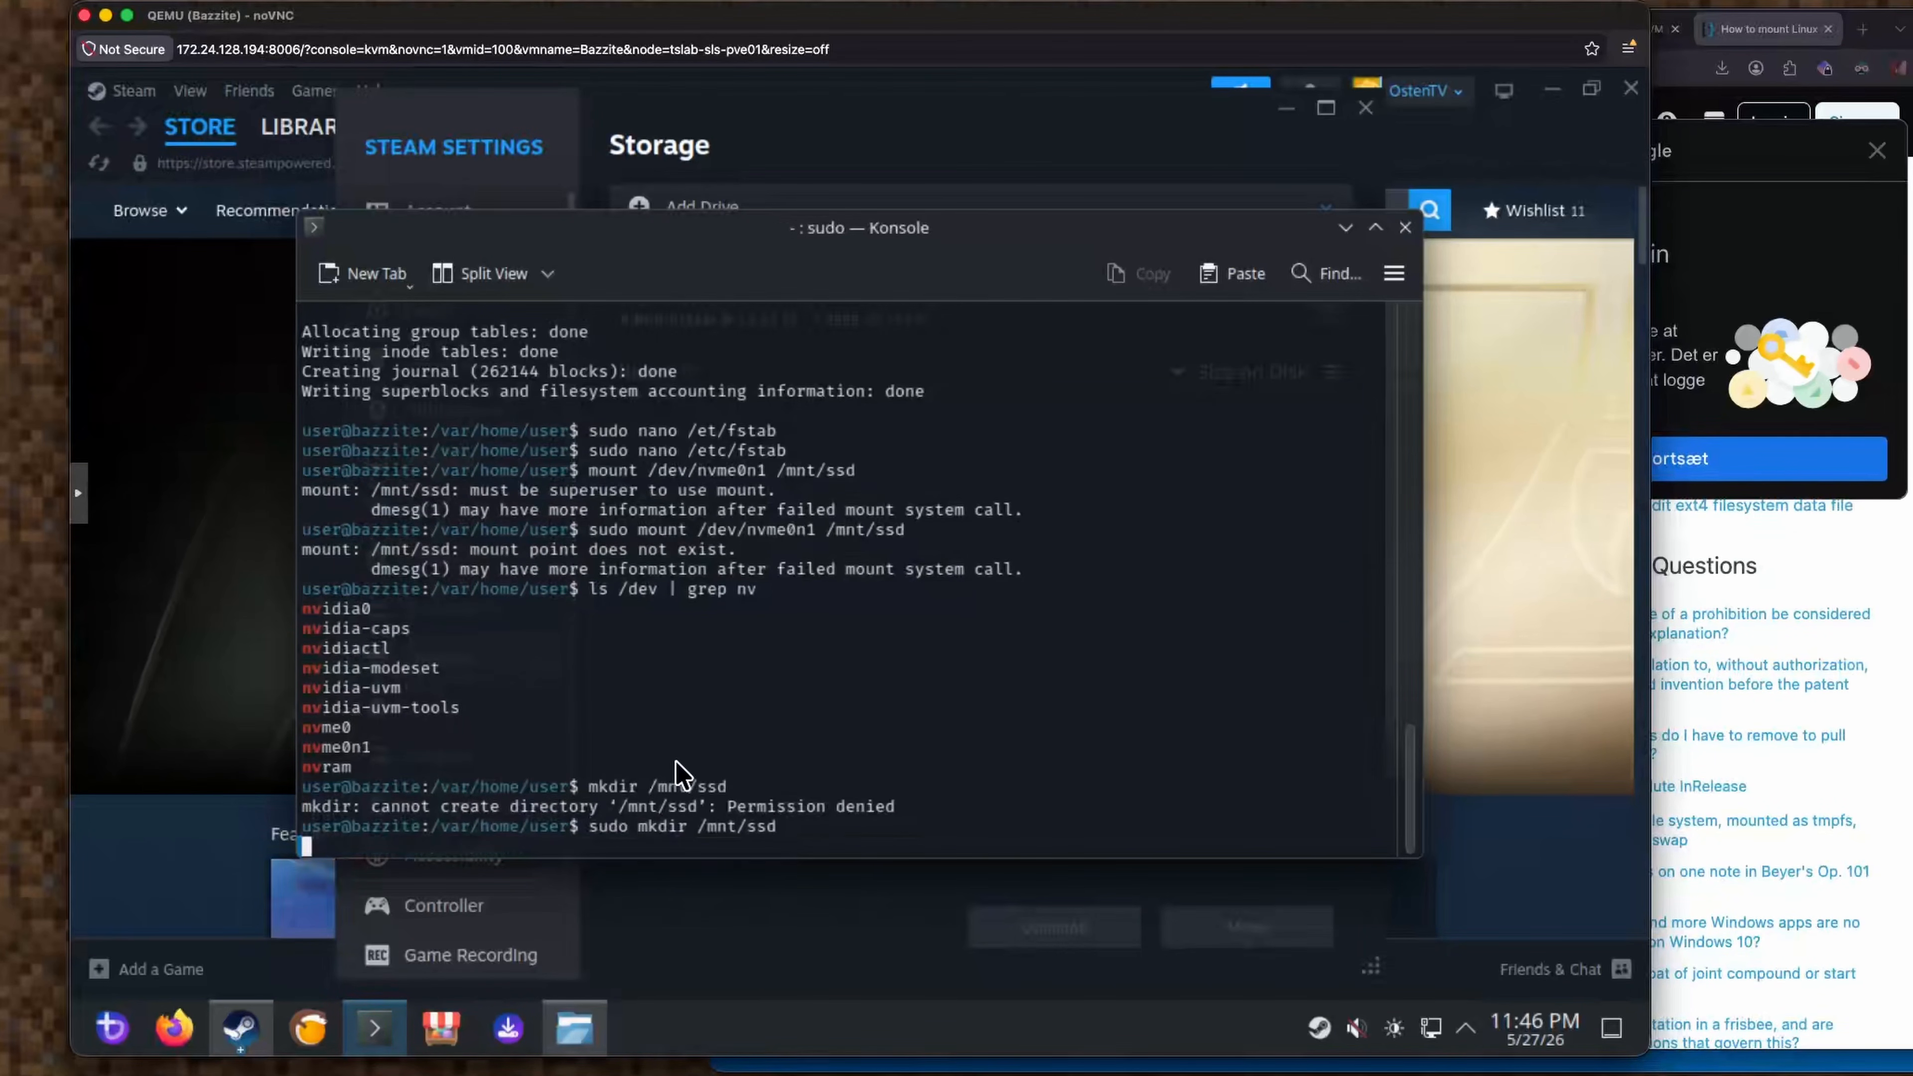
Mount /dev/nvme0n1 onto /mnt/ssd with sudo, then return to Steam settings.
{"action": "key", "text": "Up"}
{"action": "key", "text": "Up"}
{"action": "key", "text": "Up"}
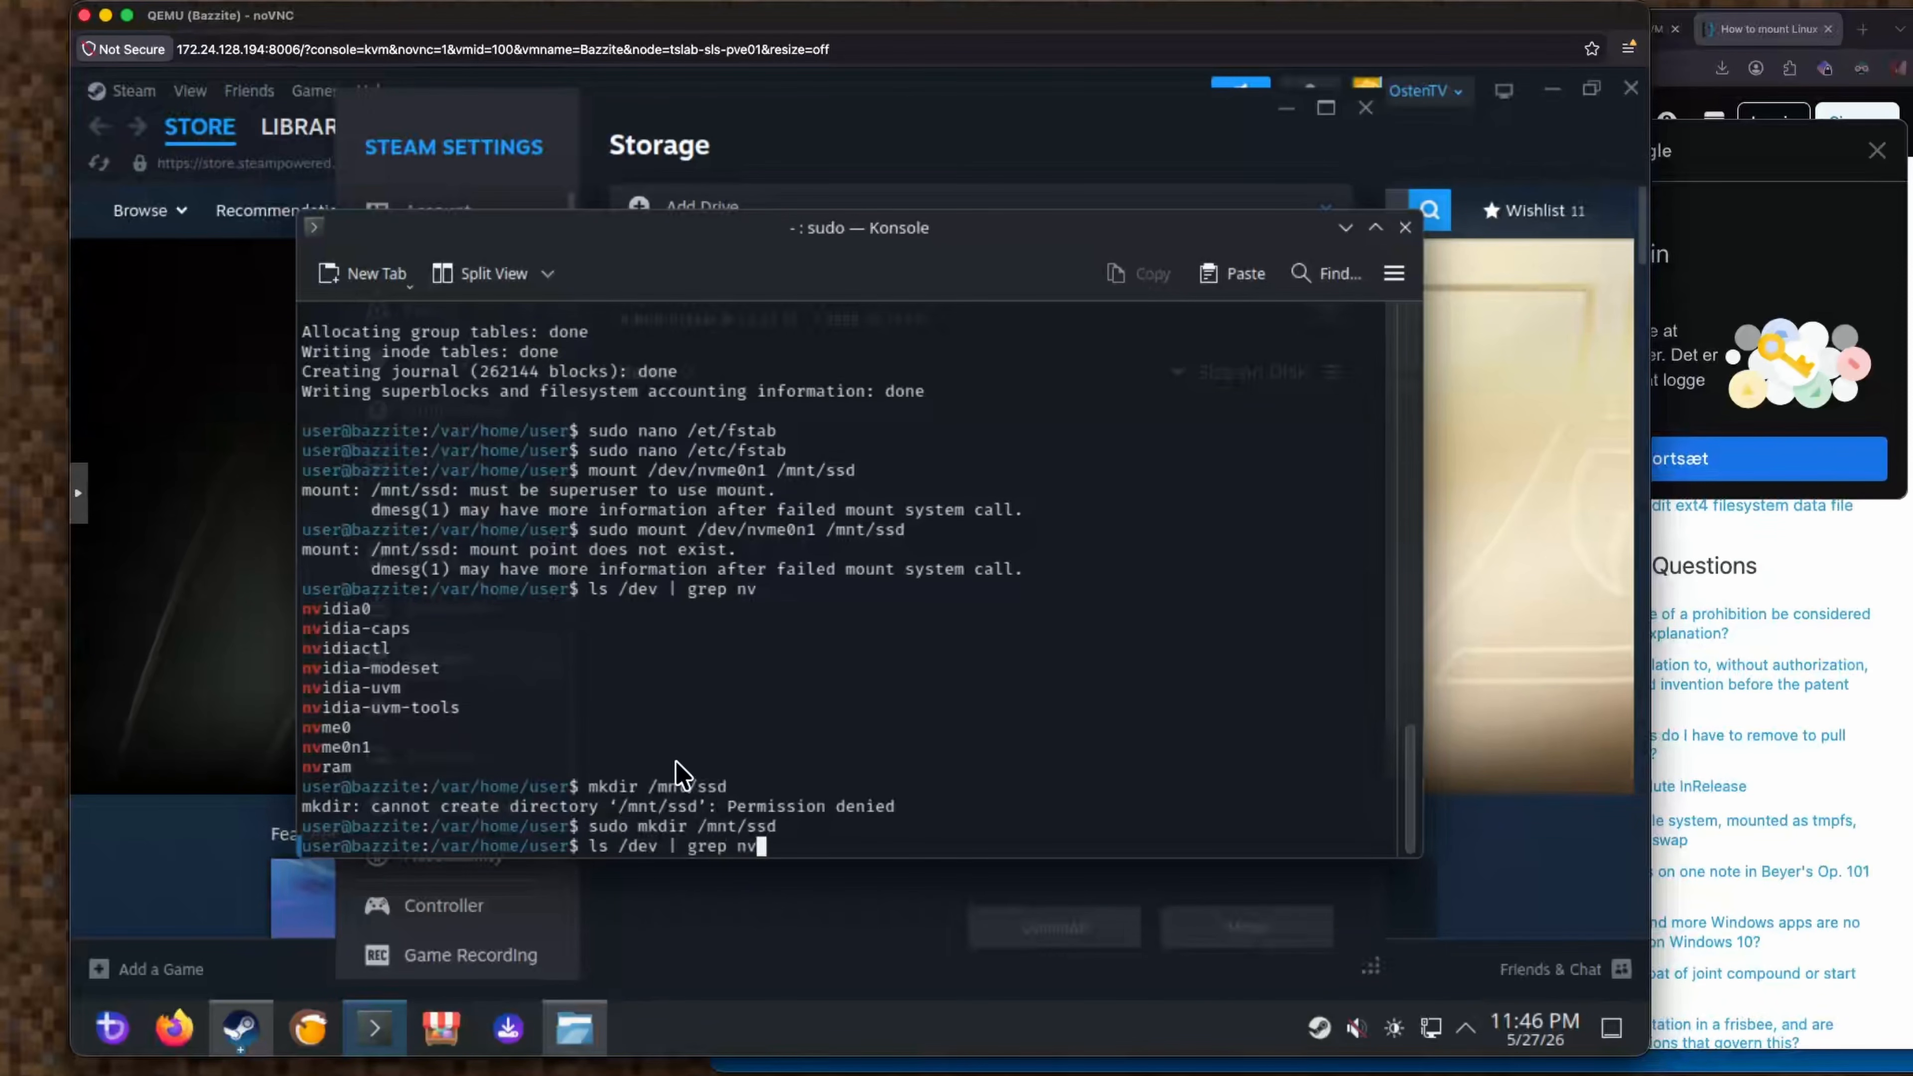
{"action": "key", "text": "Up"}
{"action": "key", "text": "Return"}
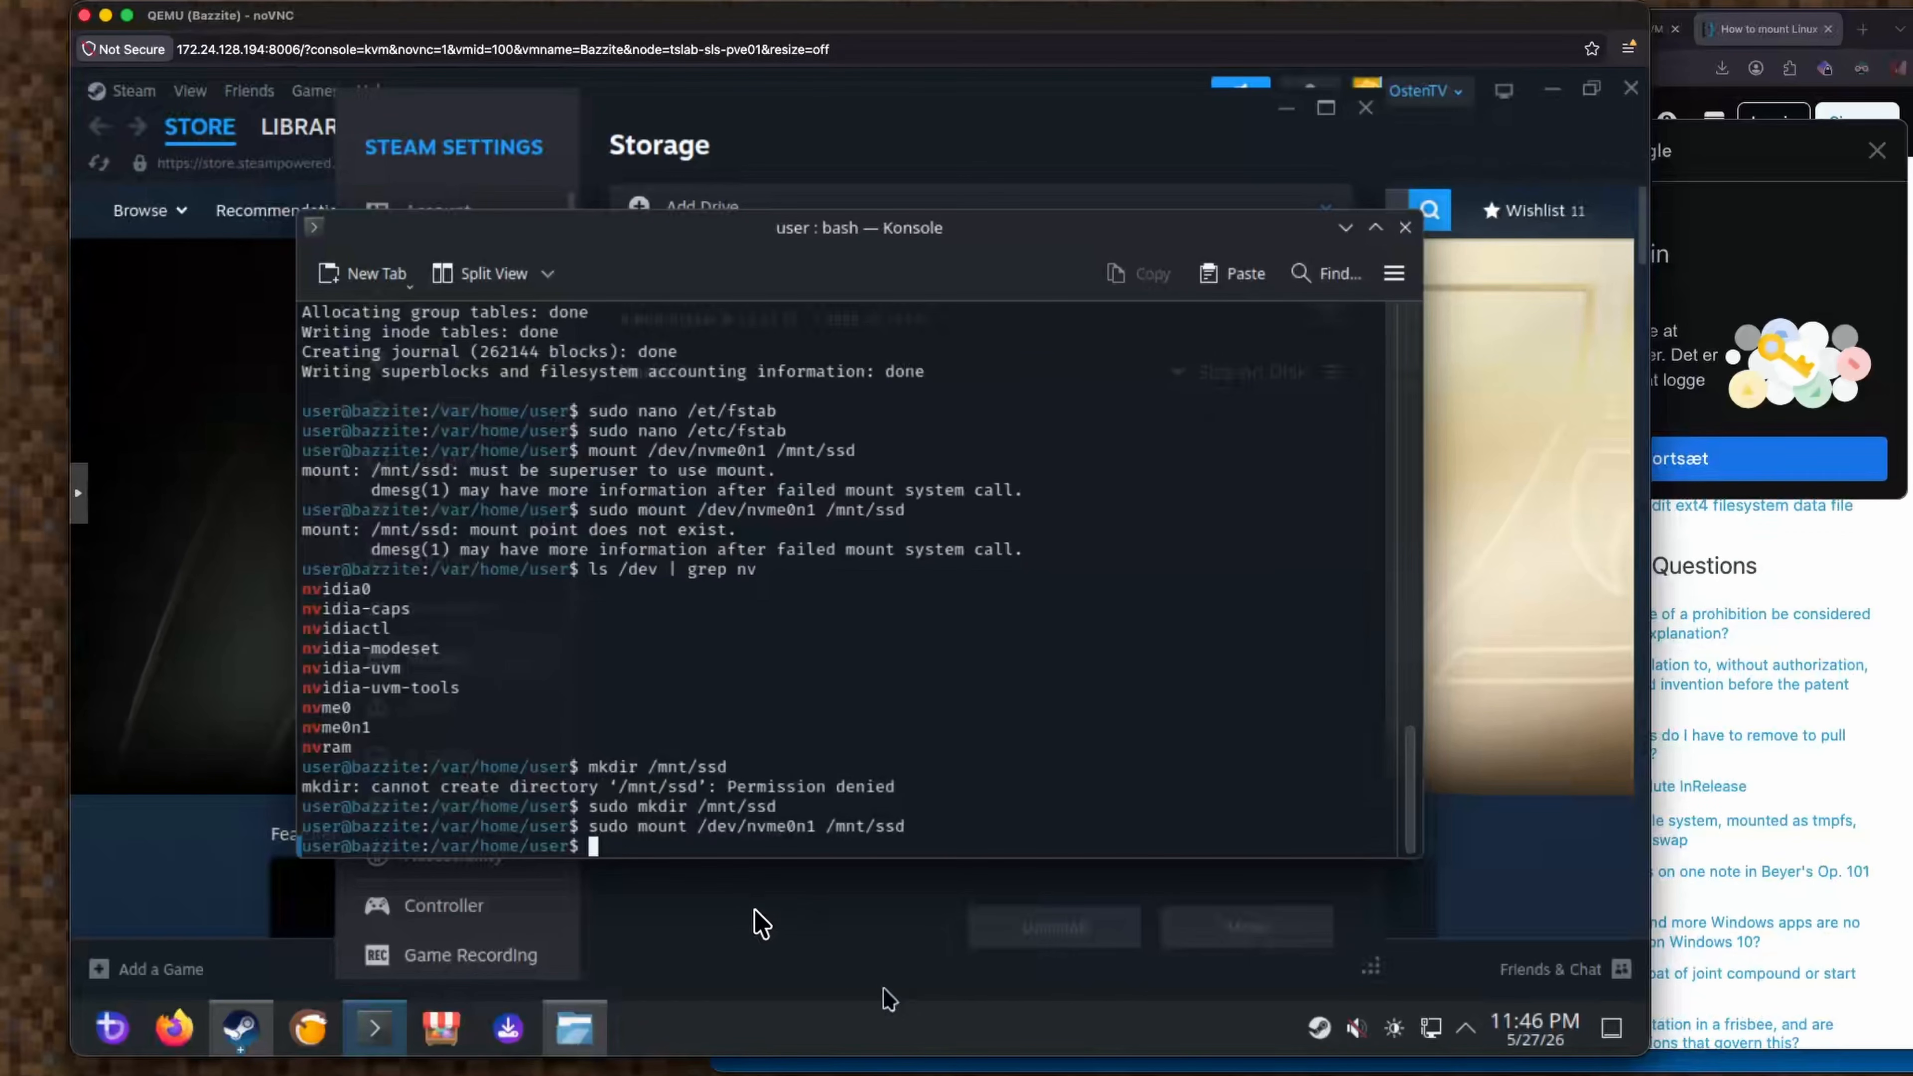
{"action": "left_click", "coordinate": [720, 908]}
Add a Steam library drive, browsing to and confirming the /mnt/ssd folder.
{"action": "left_click", "coordinate": [746, 223]}
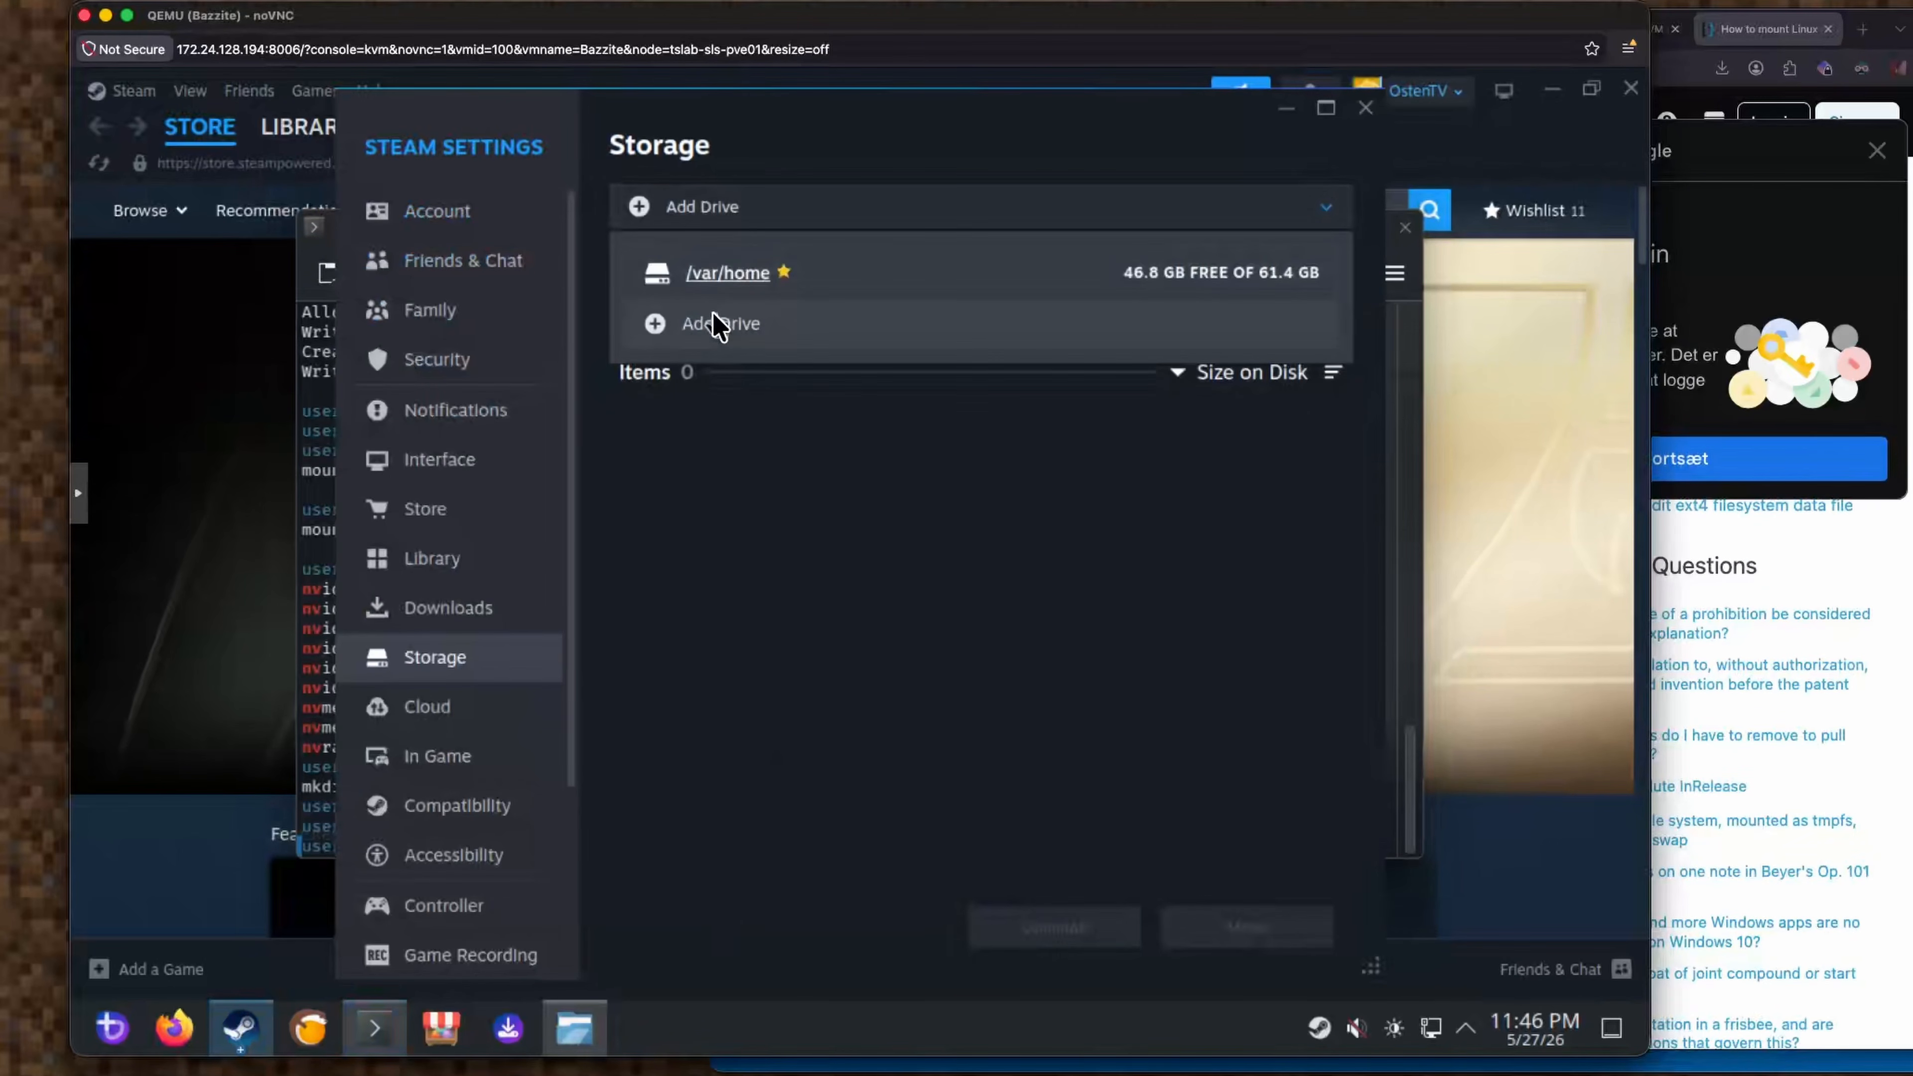
{"action": "left_click", "coordinate": [714, 322]}
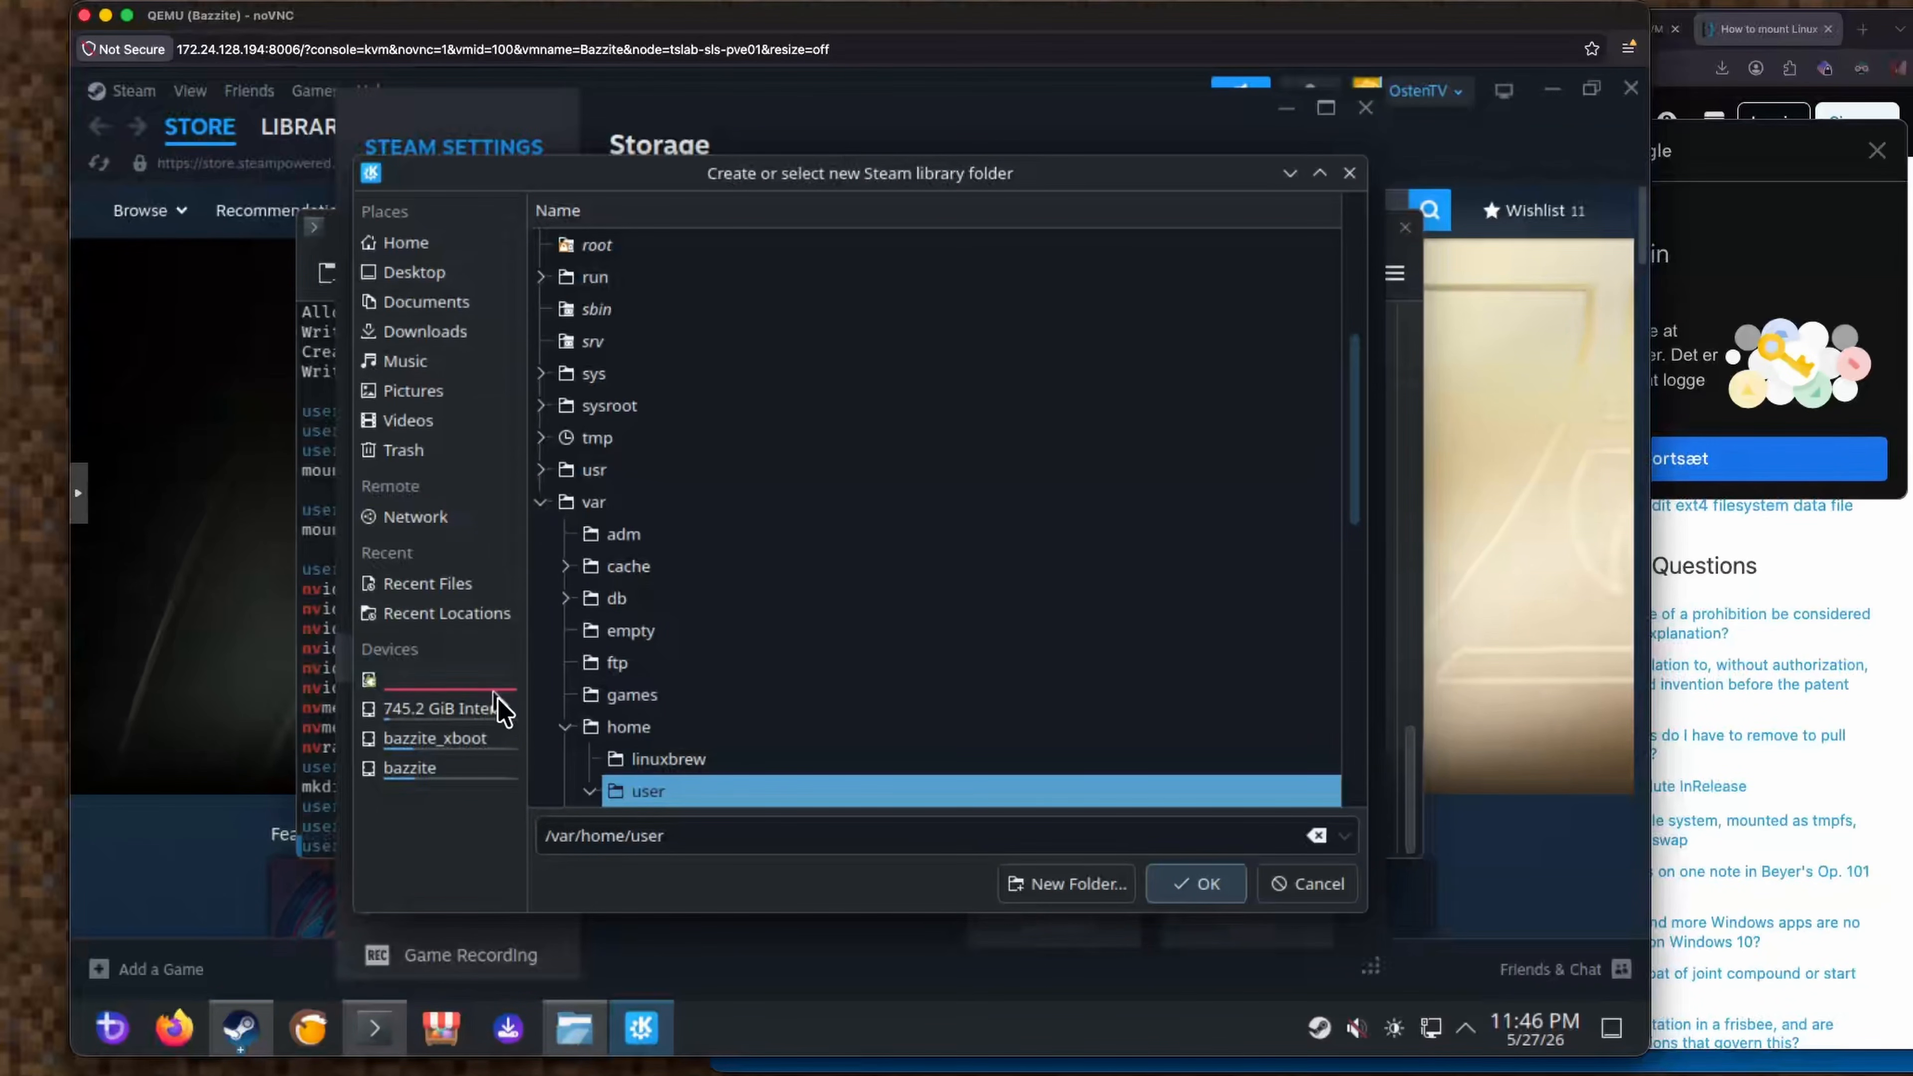
{"action": "left_click", "coordinate": [452, 681]}
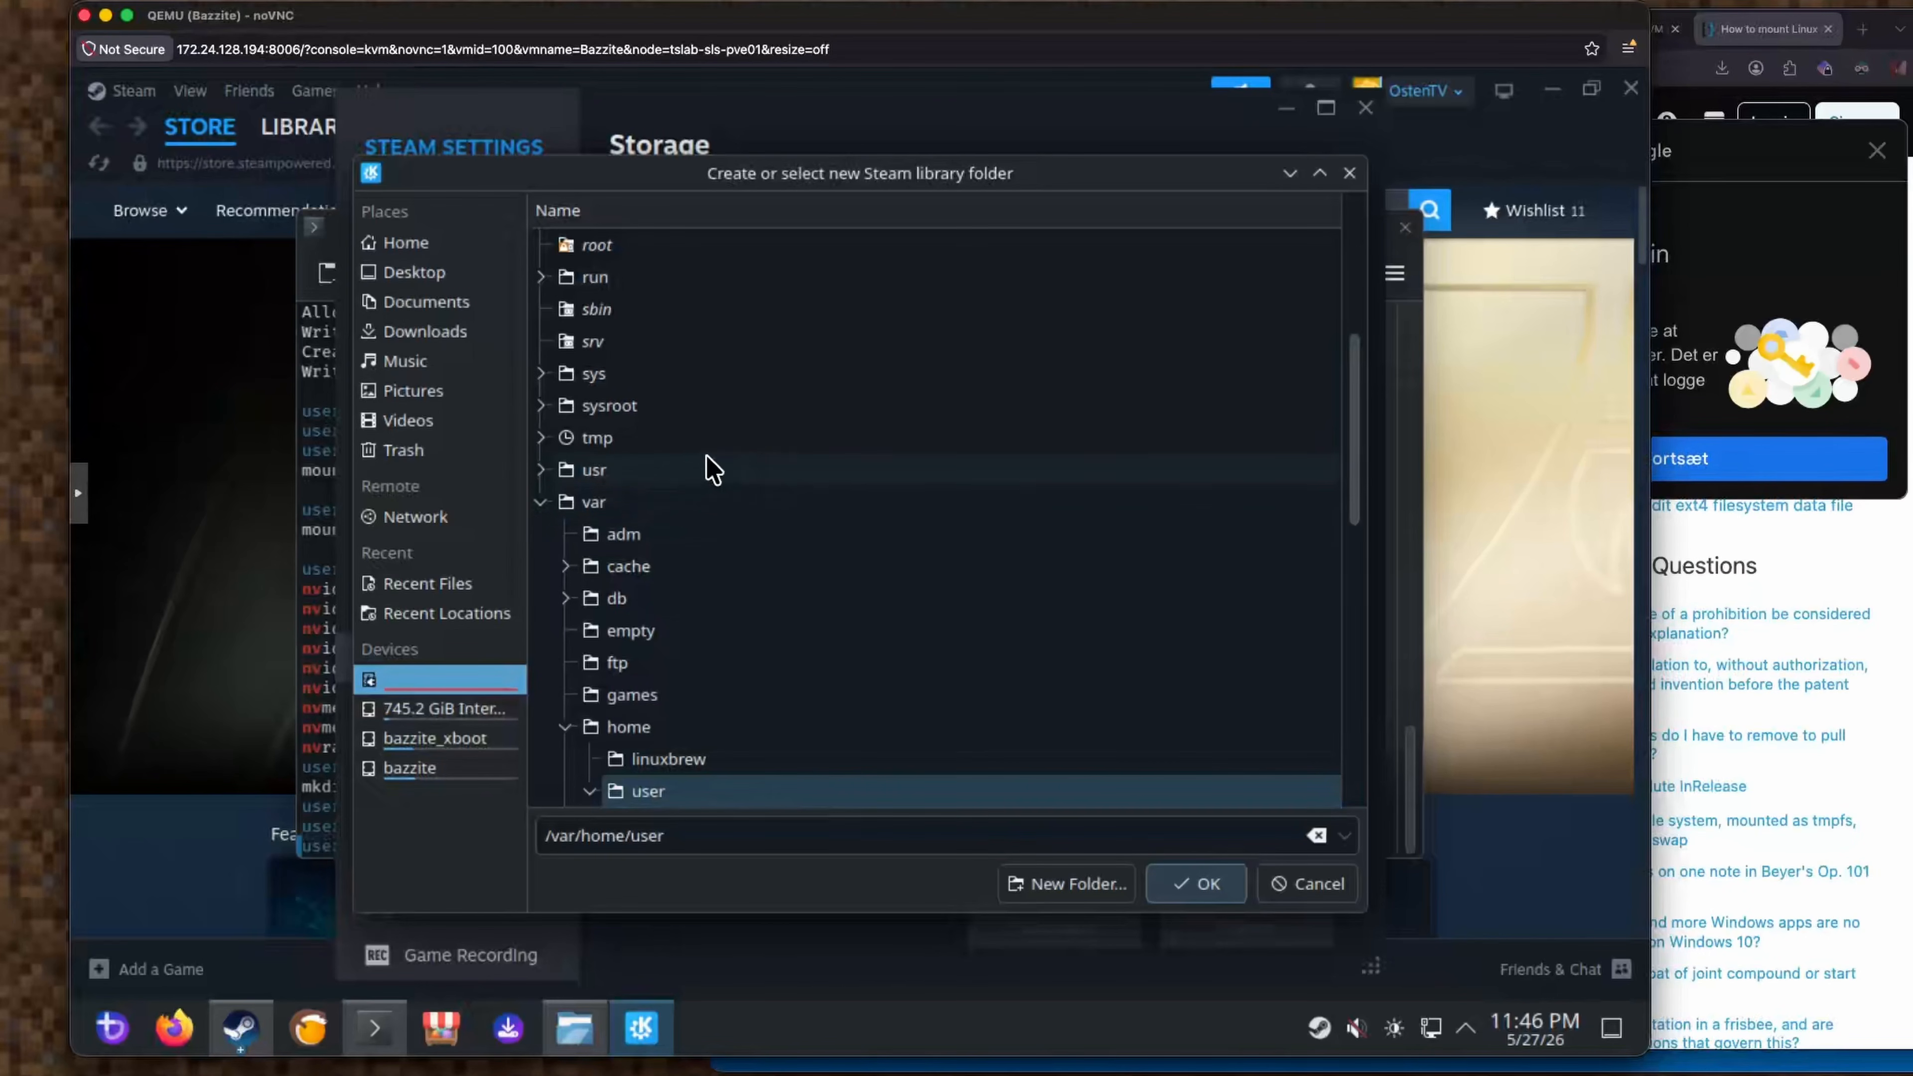
{"action": "scroll", "coordinate": [708, 467], "scroll_direction": "up", "scroll_amount": 3}
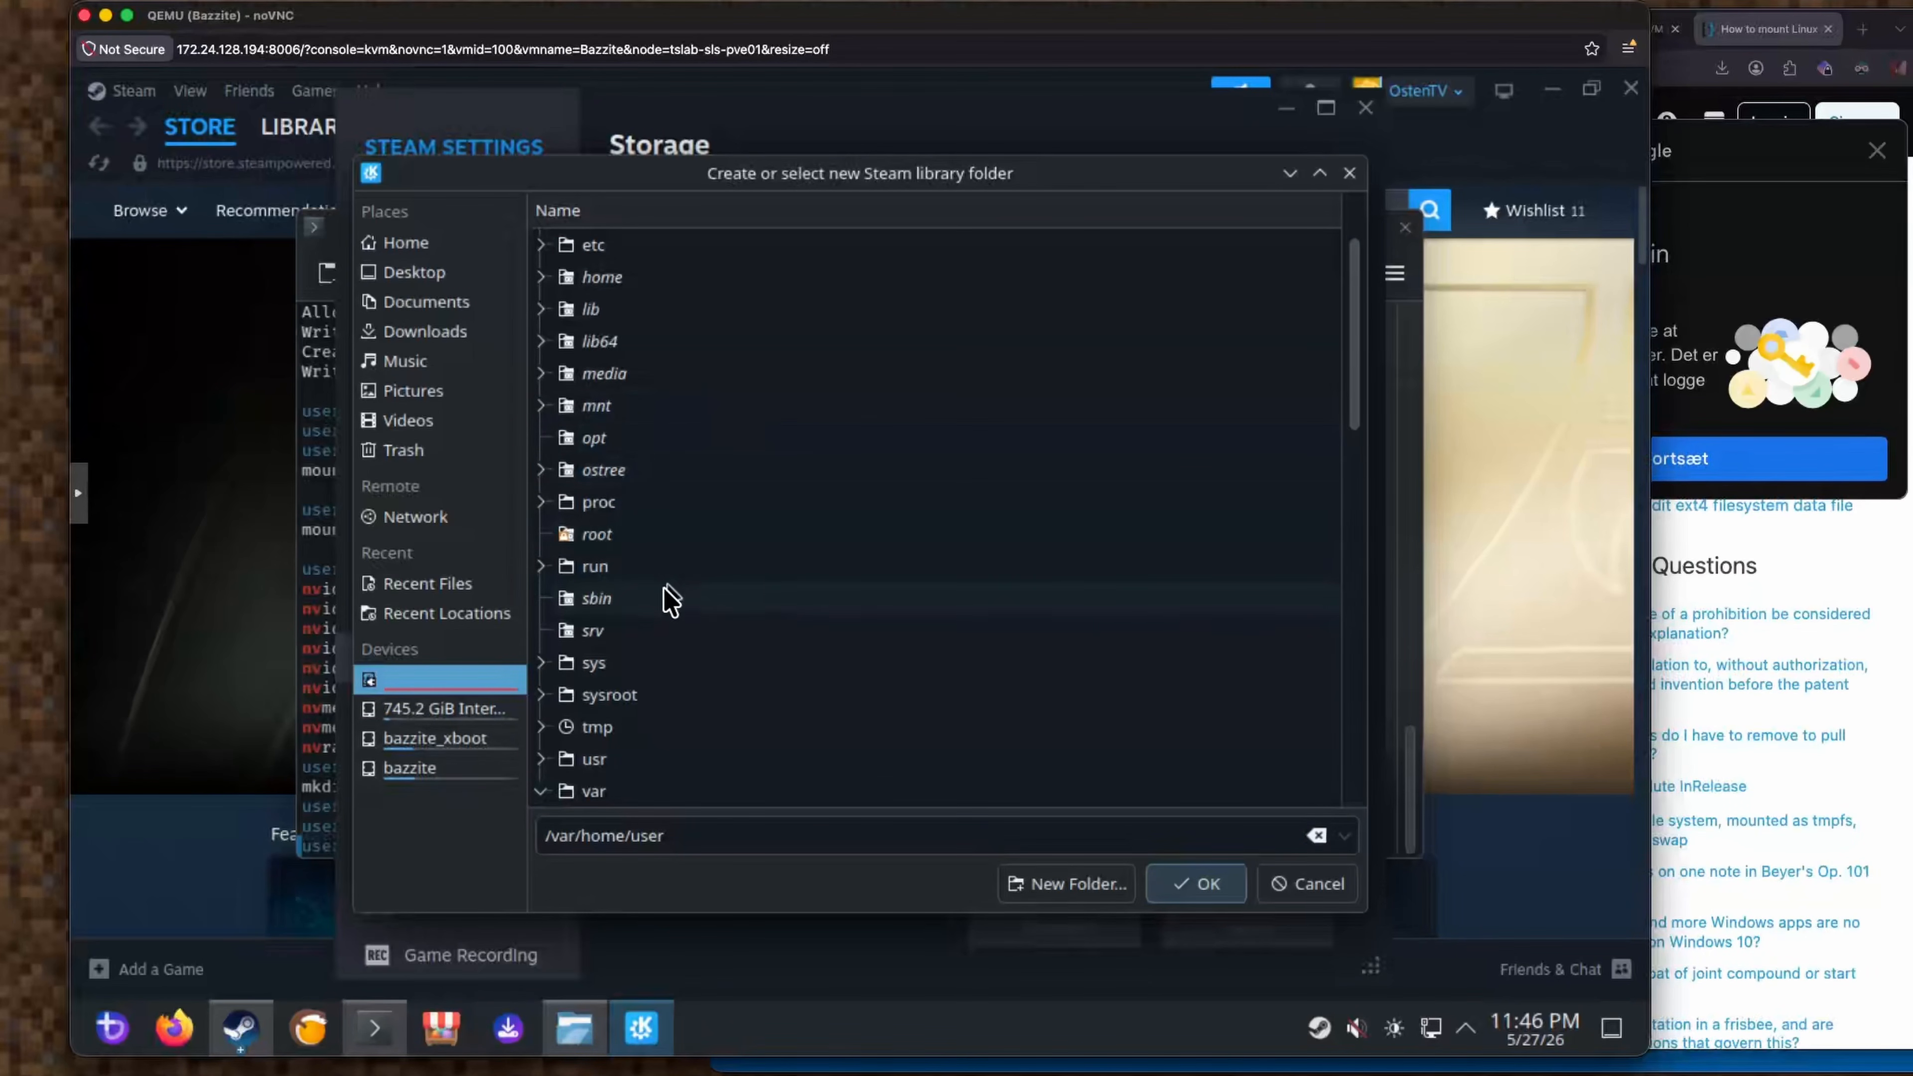
{"action": "scroll", "coordinate": [748, 663], "scroll_direction": "down", "scroll_amount": 6}
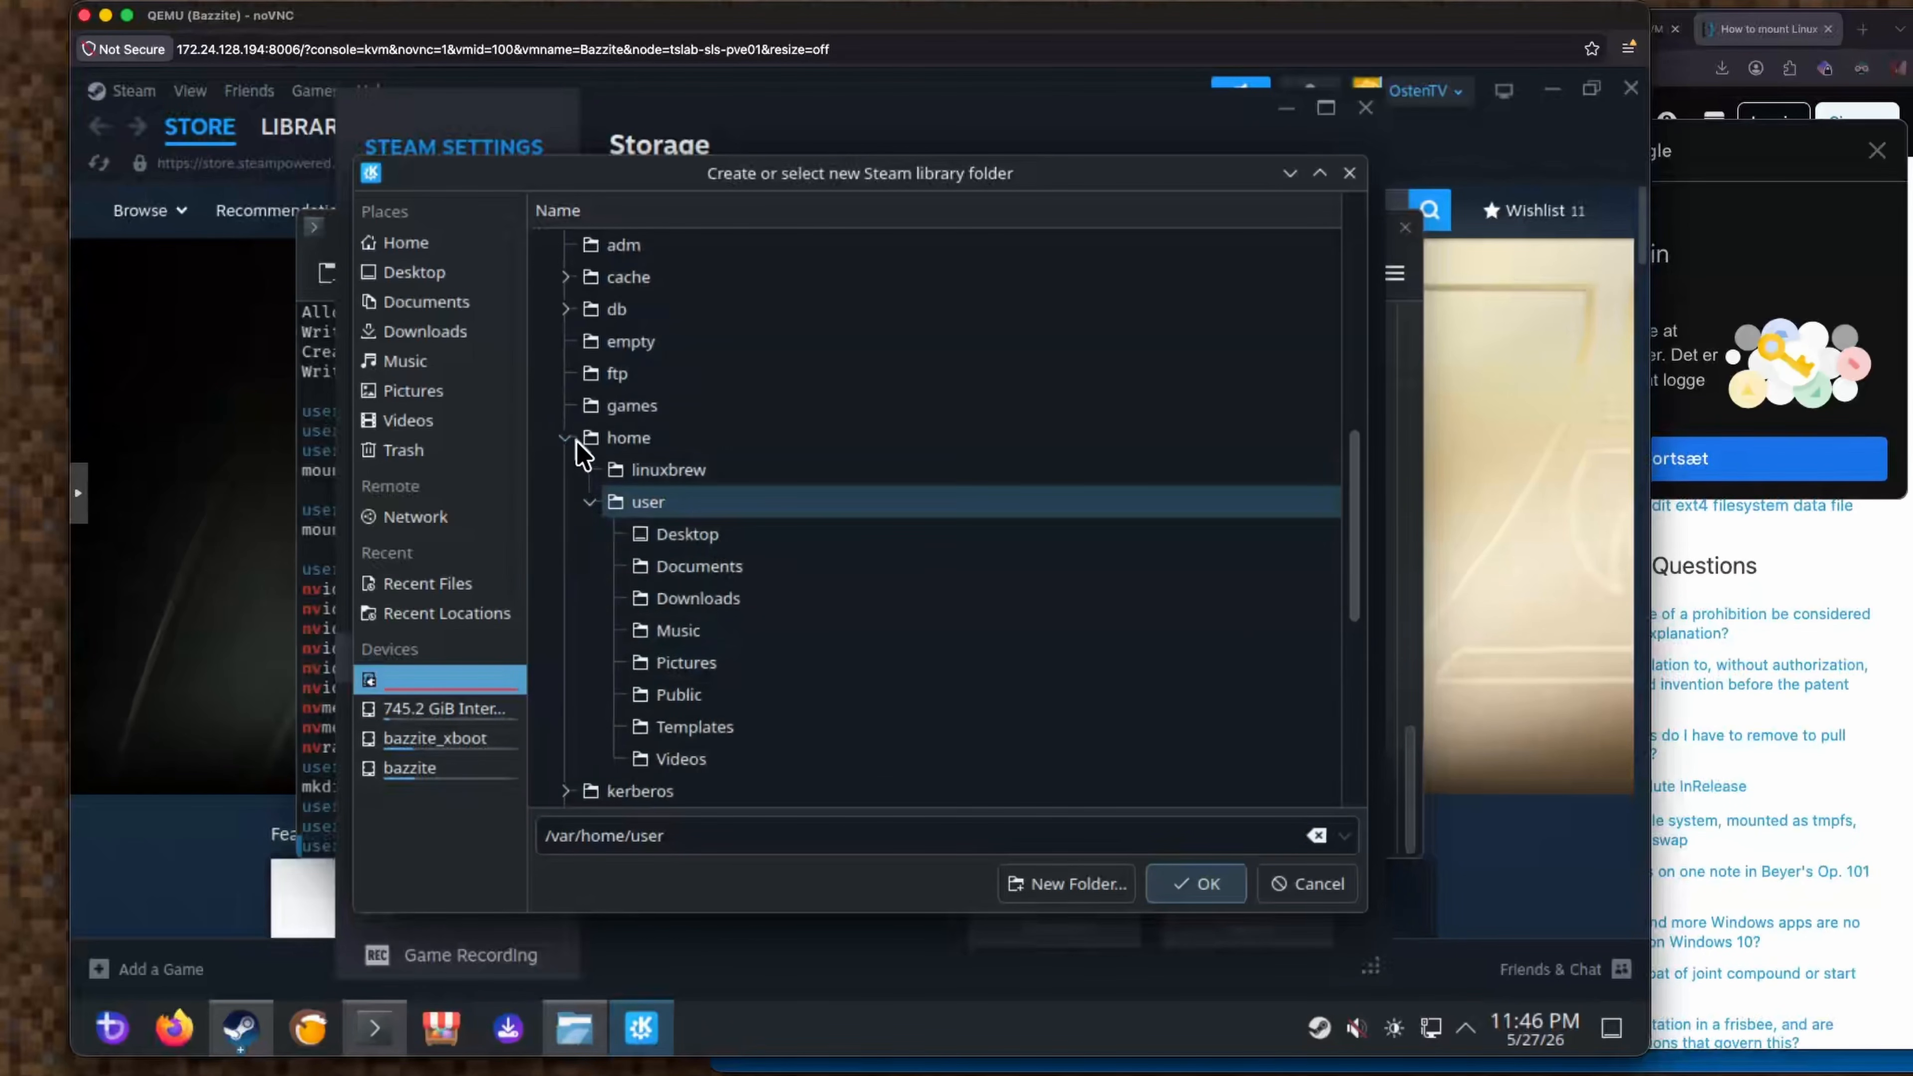
{"action": "scroll", "coordinate": [573, 497], "scroll_direction": "up", "scroll_amount": 3}
{"action": "left_click", "coordinate": [541, 502]}
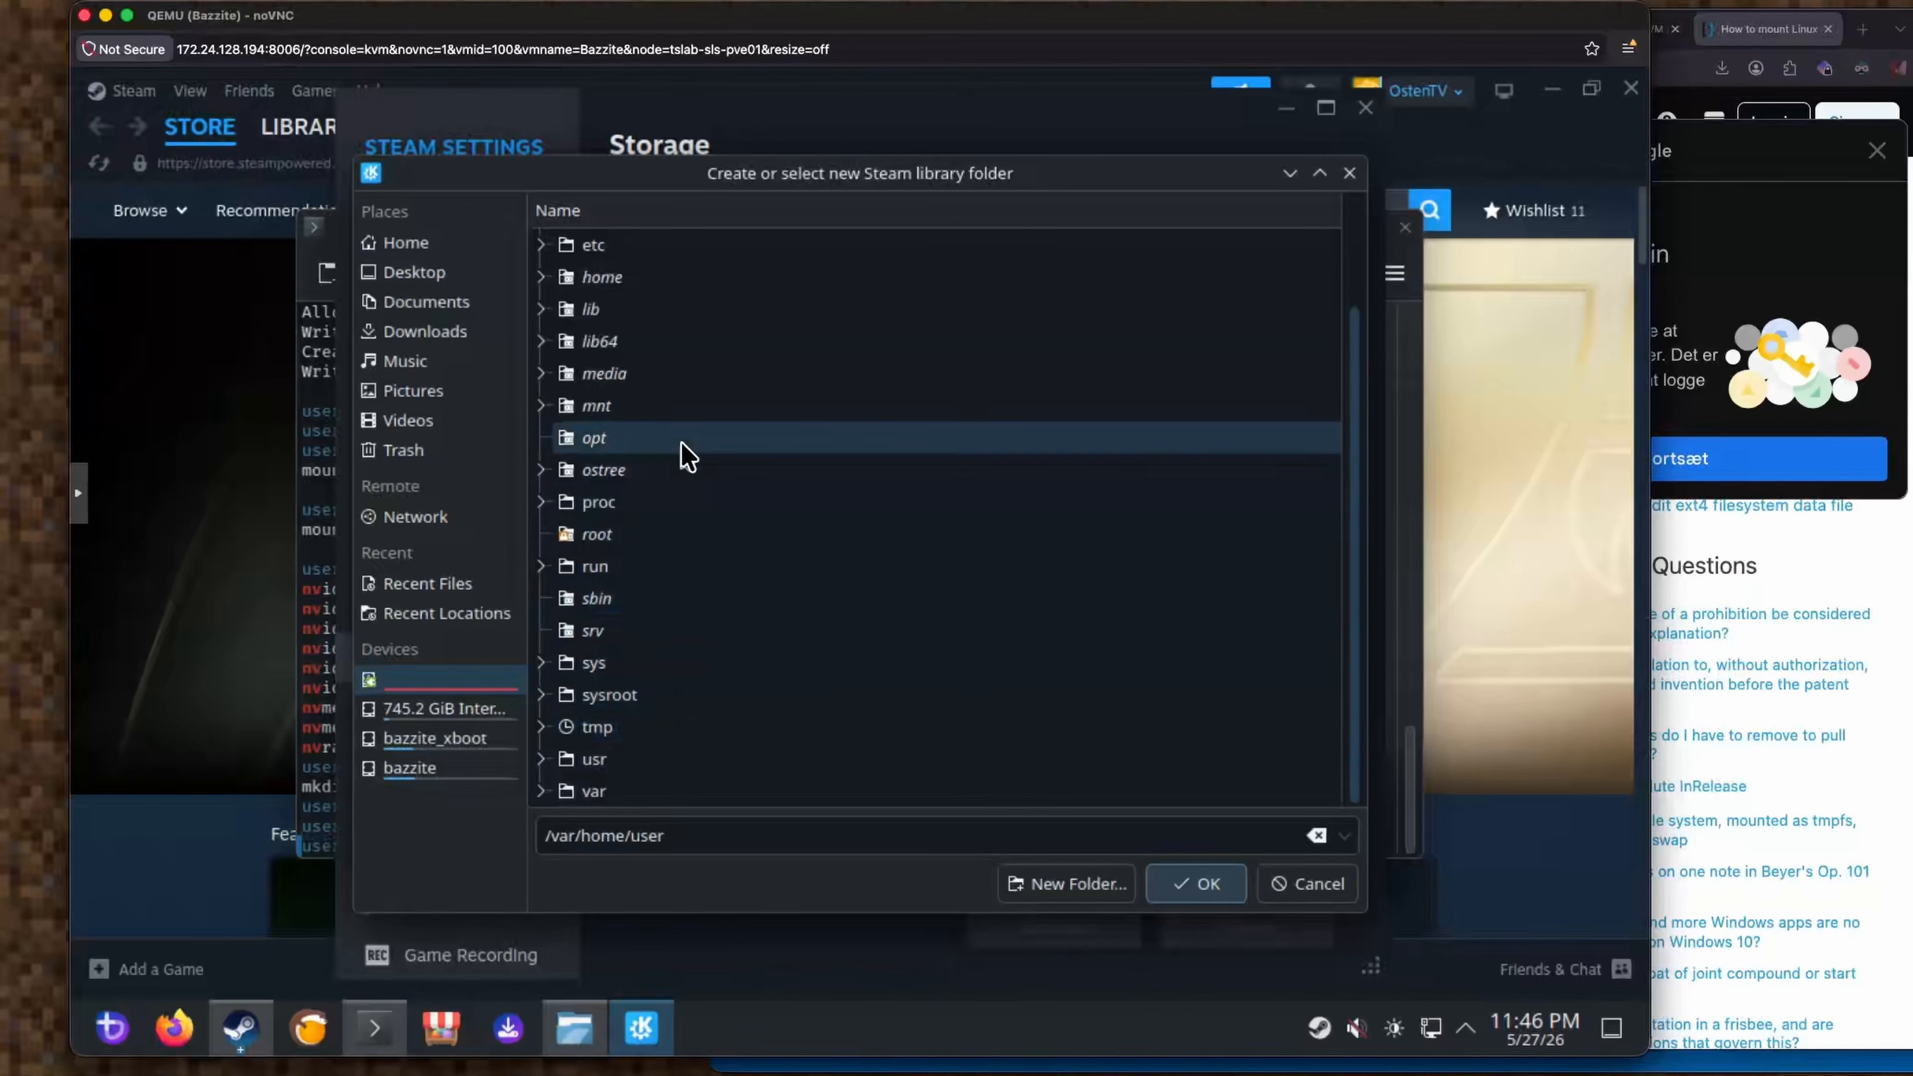
{"action": "left_click", "coordinate": [541, 405]}
{"action": "left_click", "coordinate": [624, 443]}
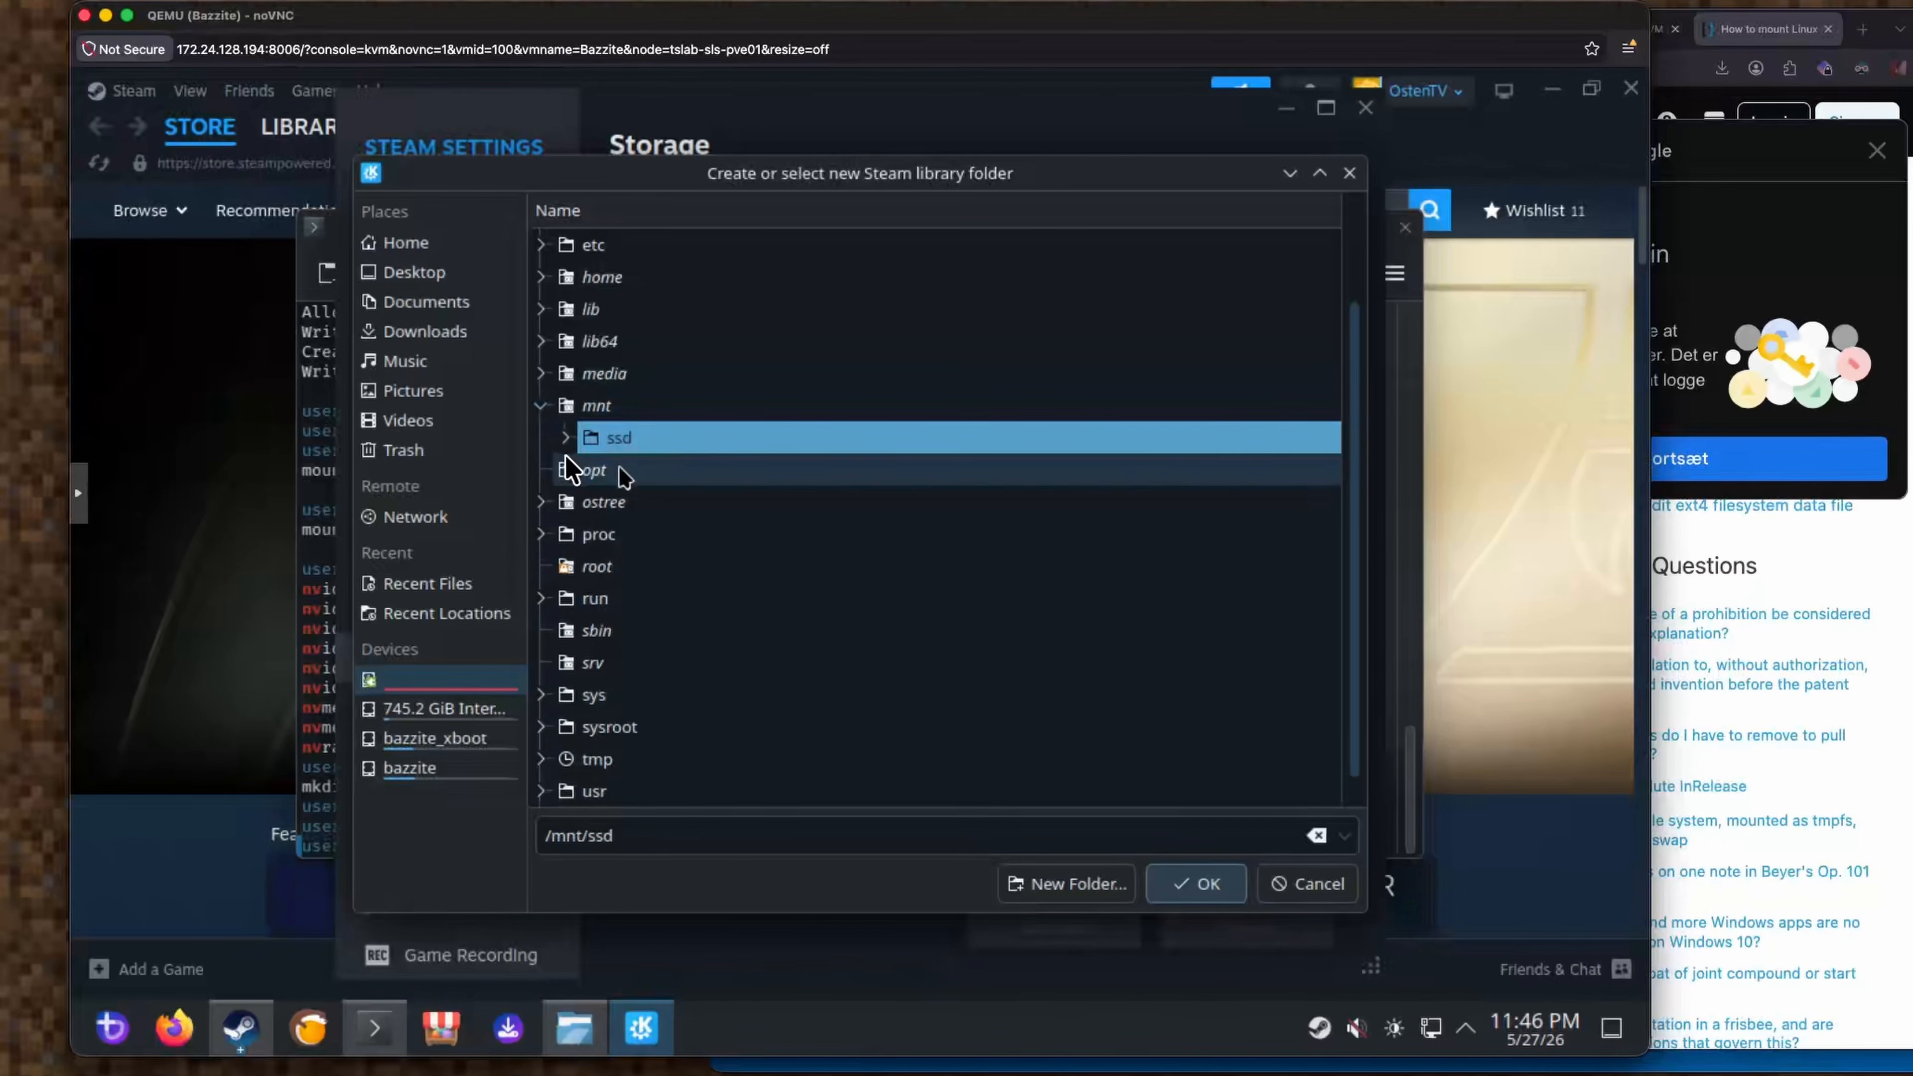
{"action": "left_click", "coordinate": [566, 439]}
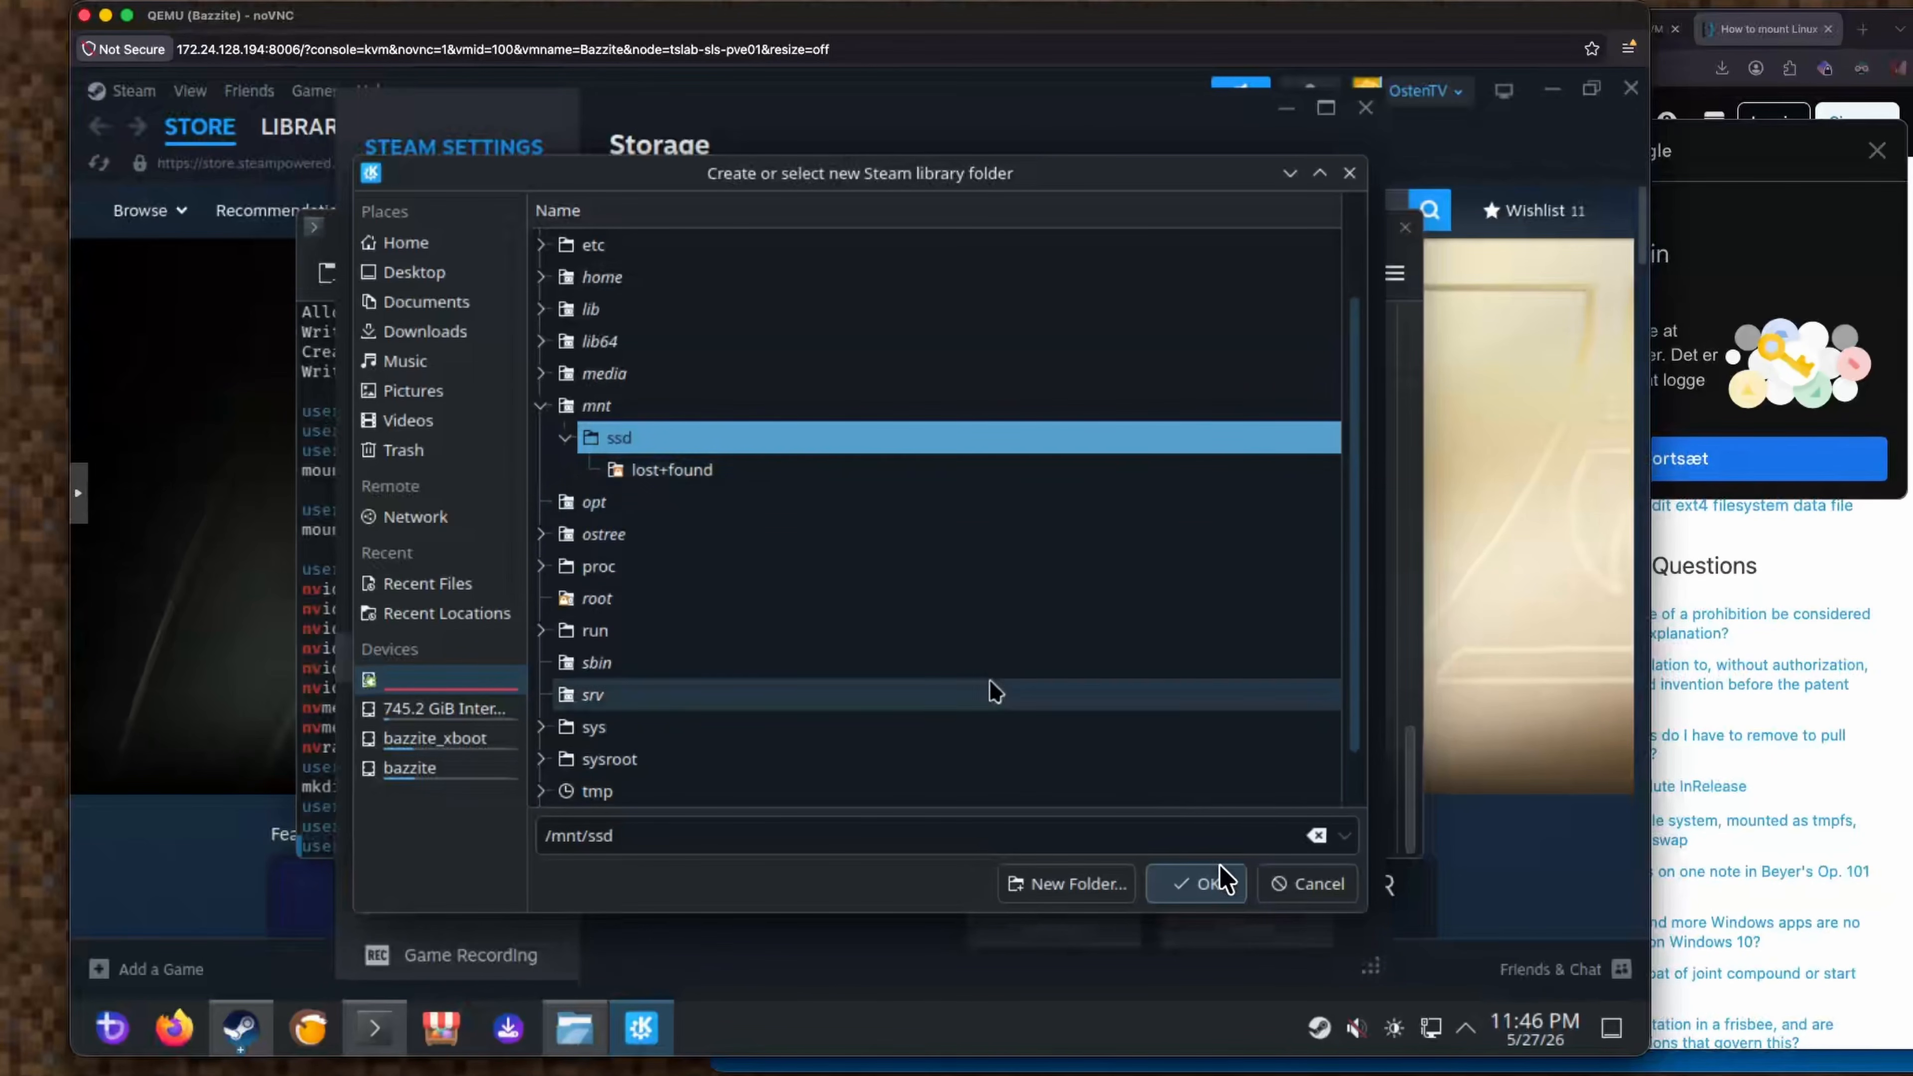
{"action": "left_click", "coordinate": [1228, 893]}
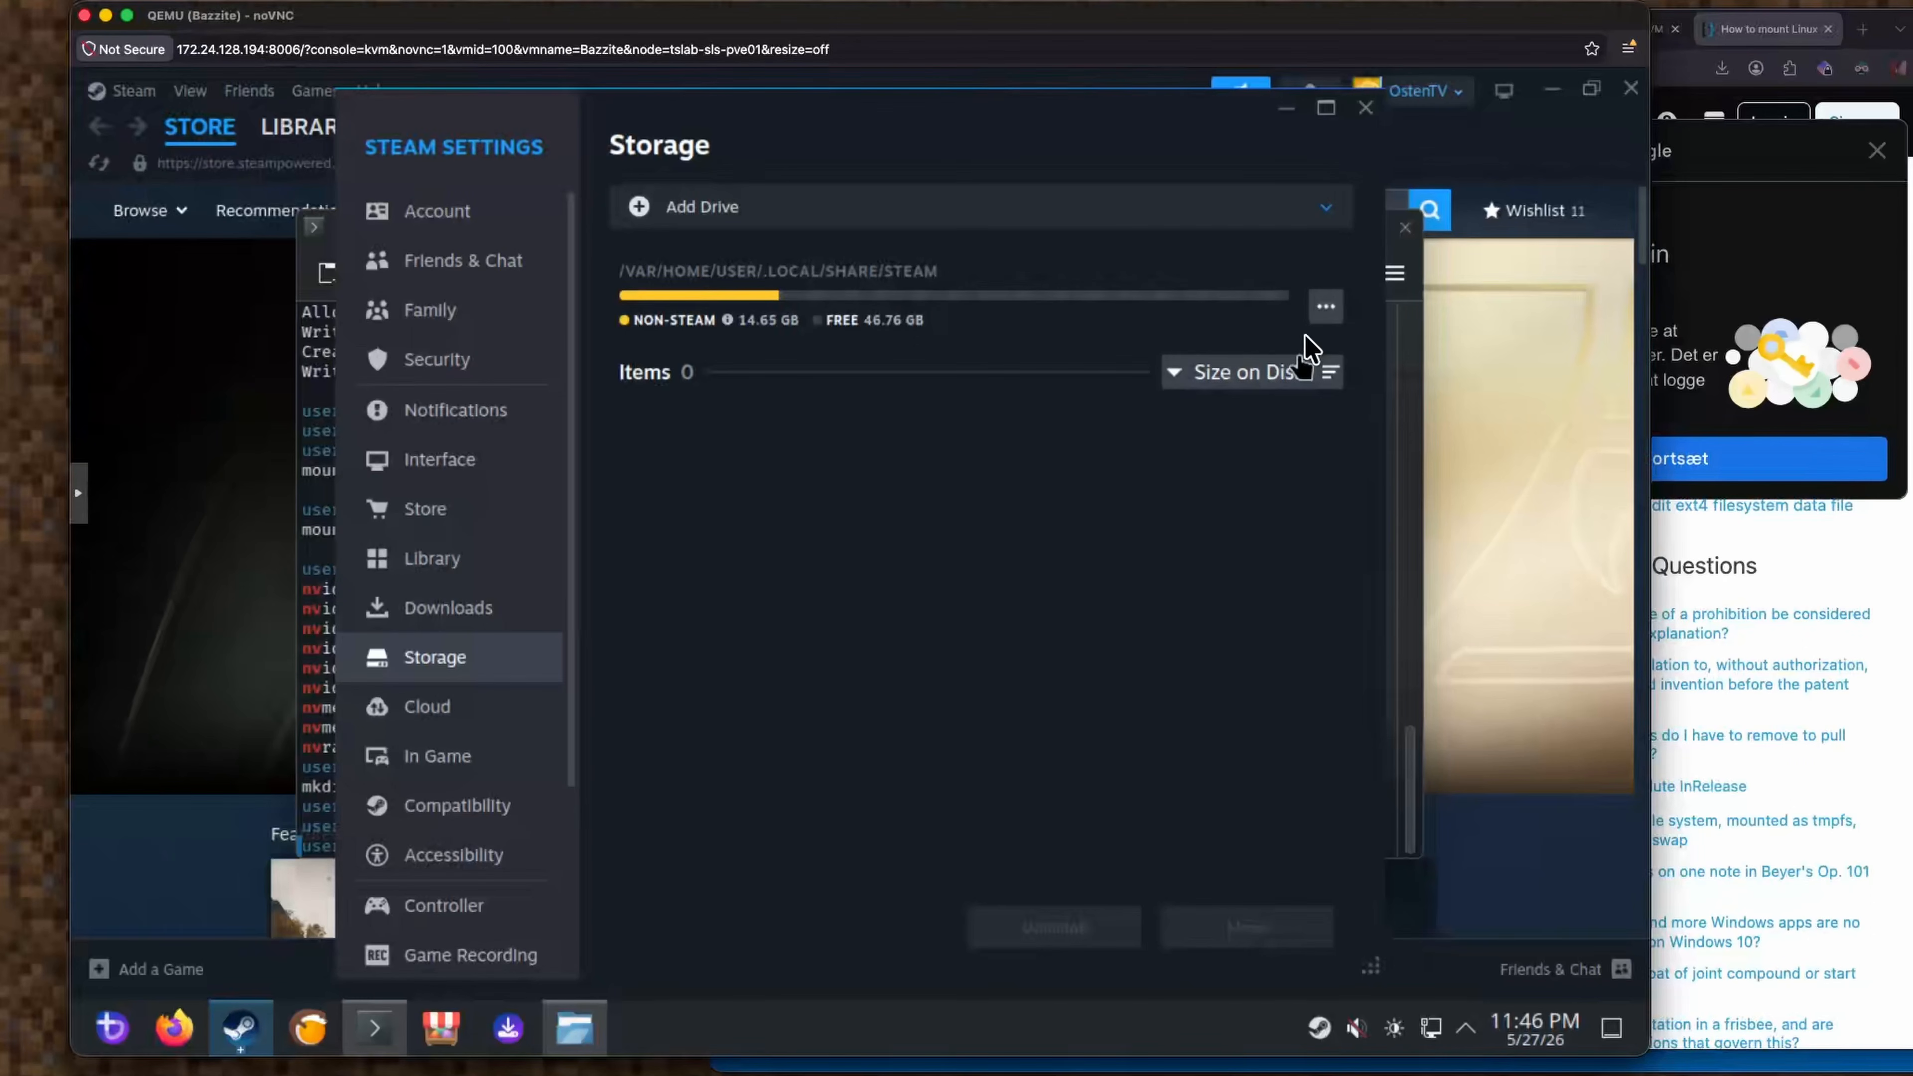
Peek at the Steam folder's options and sort menu, then close Storage settings.
{"action": "left_click", "coordinate": [1326, 307]}
{"action": "left_click", "coordinate": [1325, 307]}
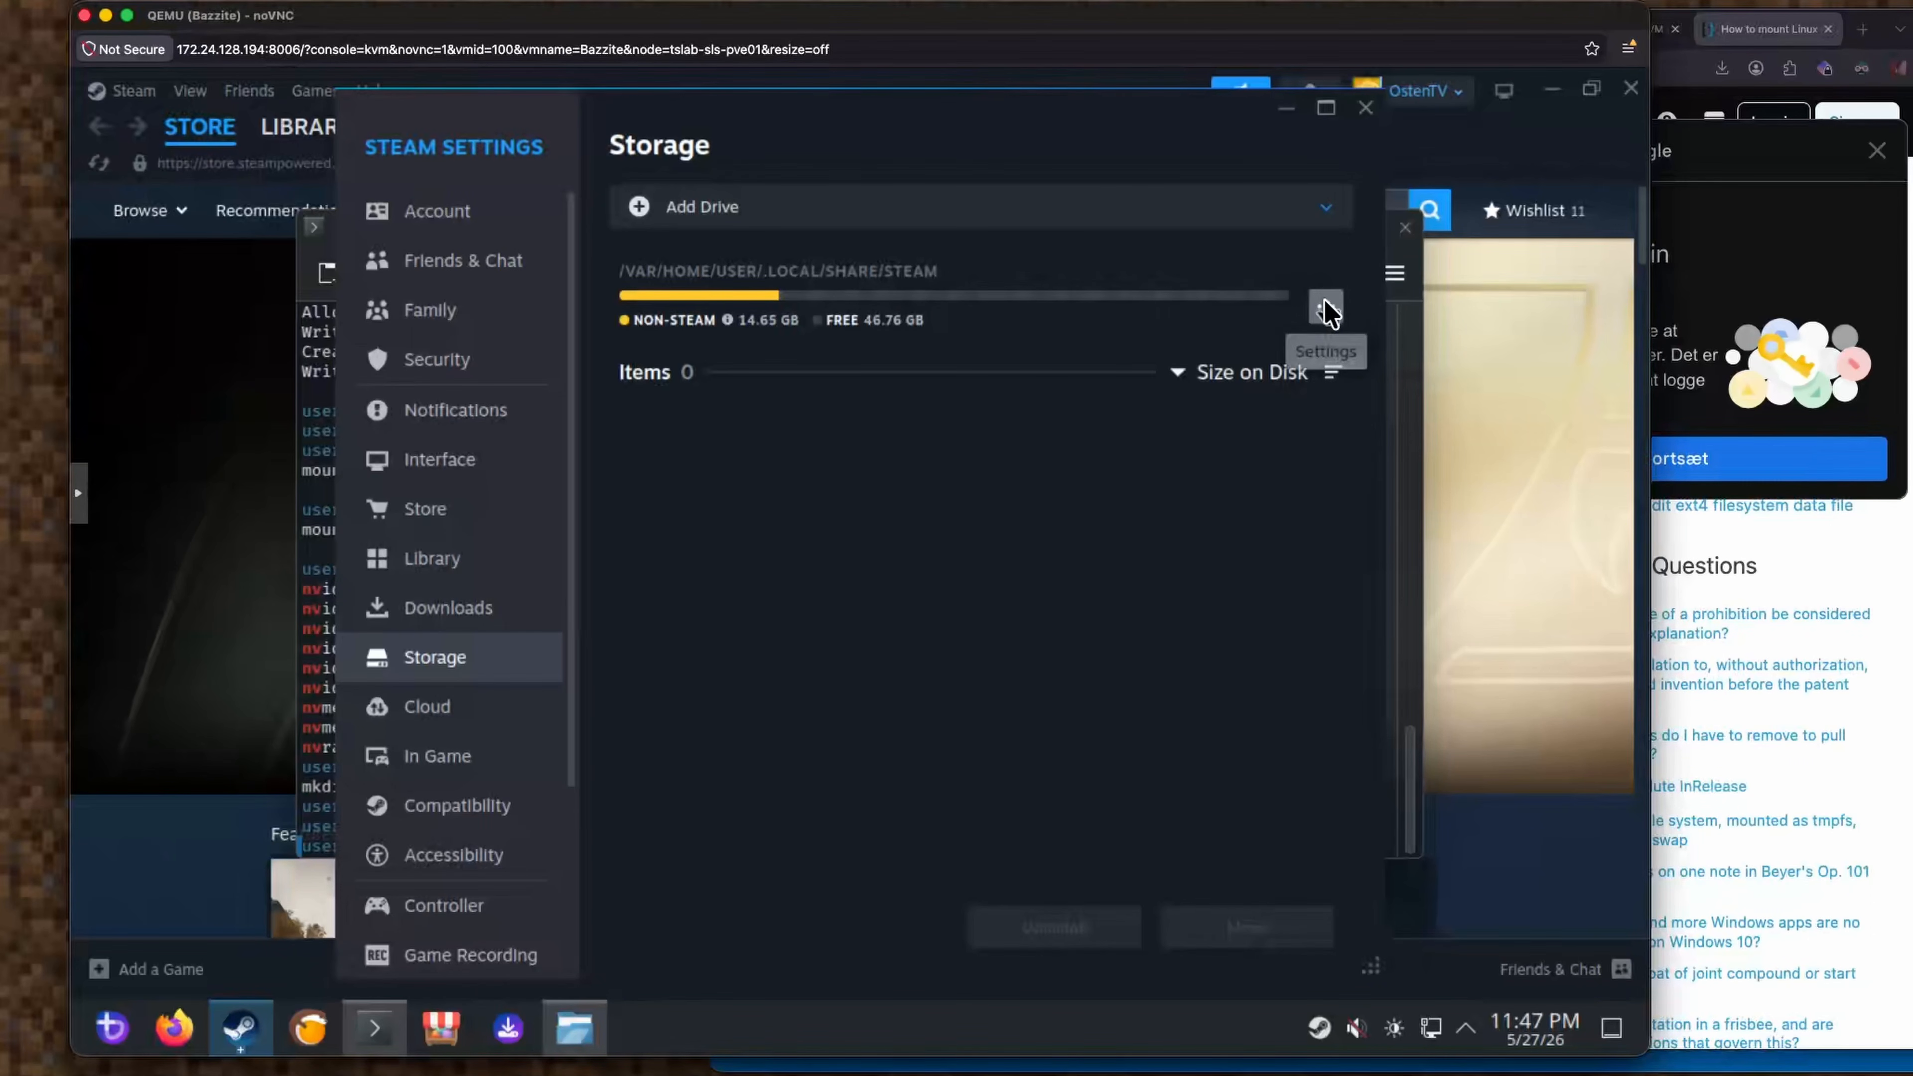
{"action": "left_click", "coordinate": [1231, 373]}
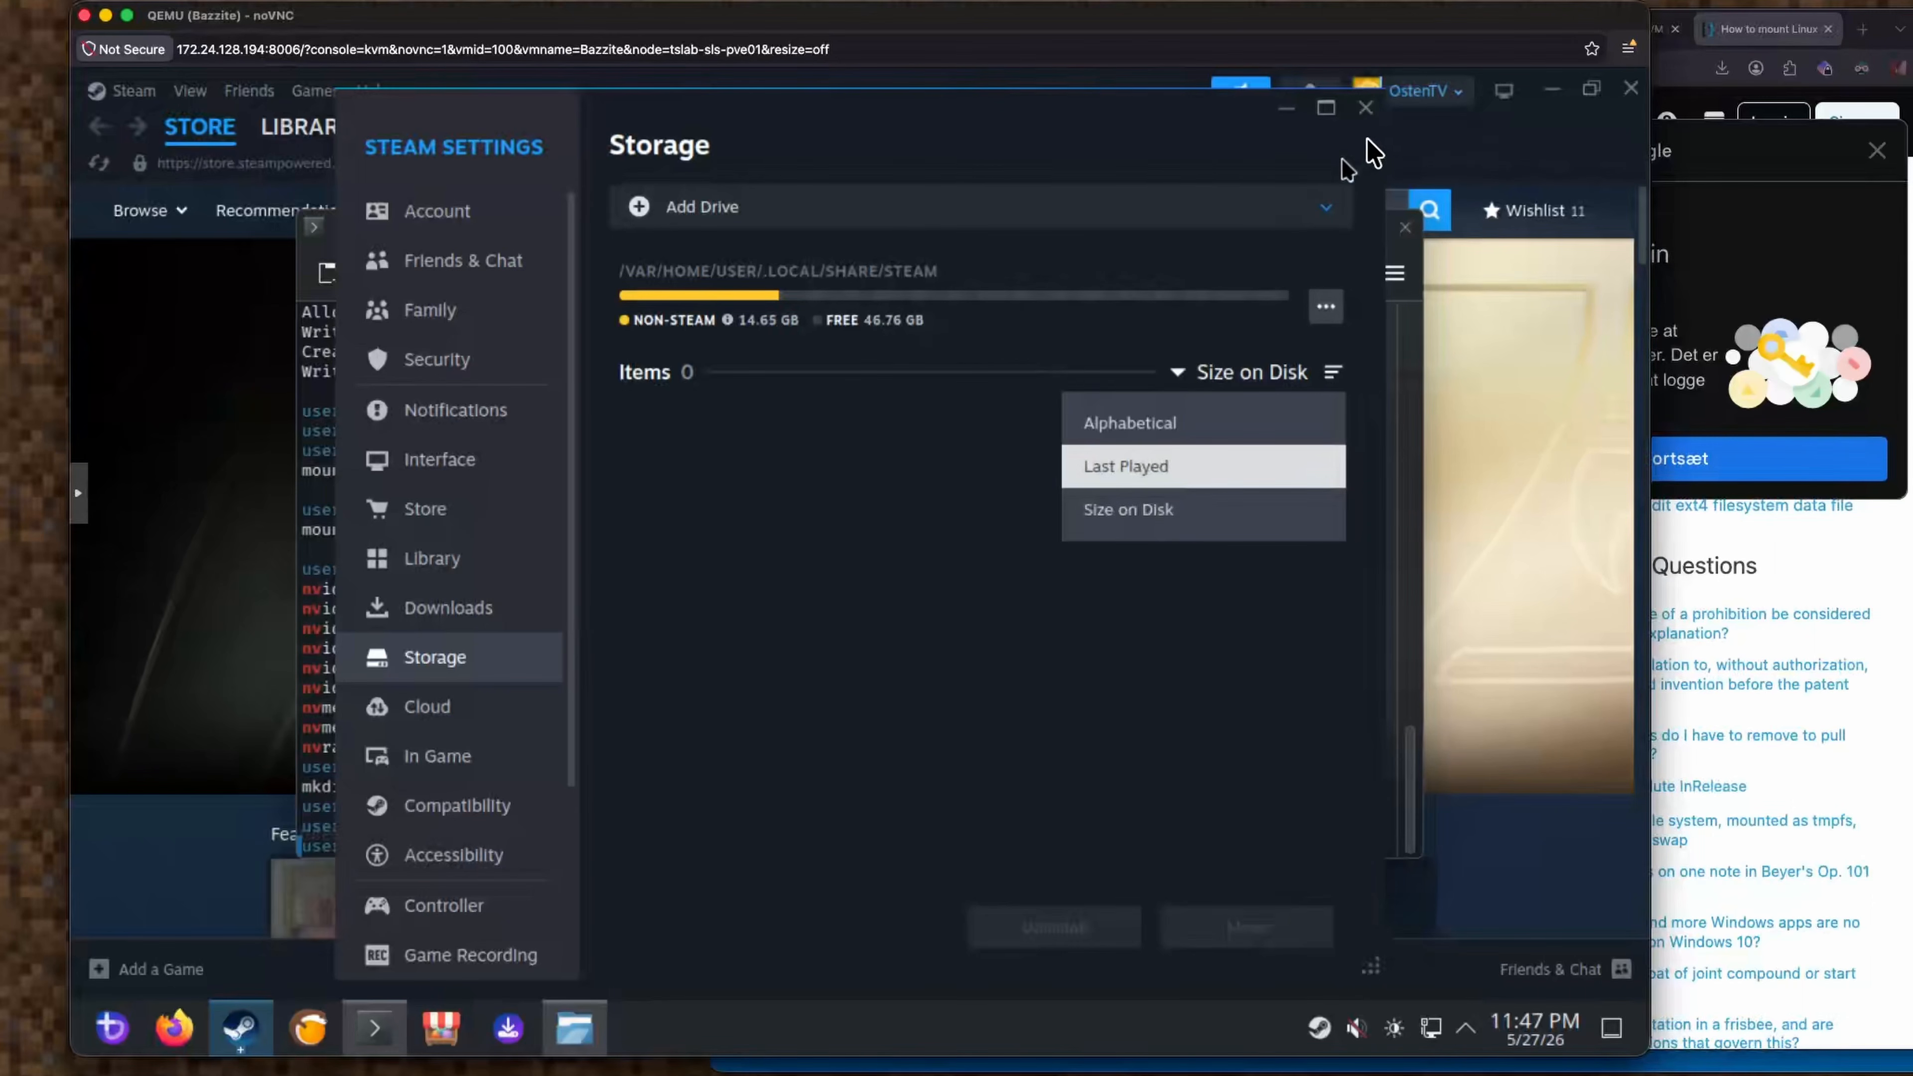
{"action": "left_click", "coordinate": [1370, 119]}
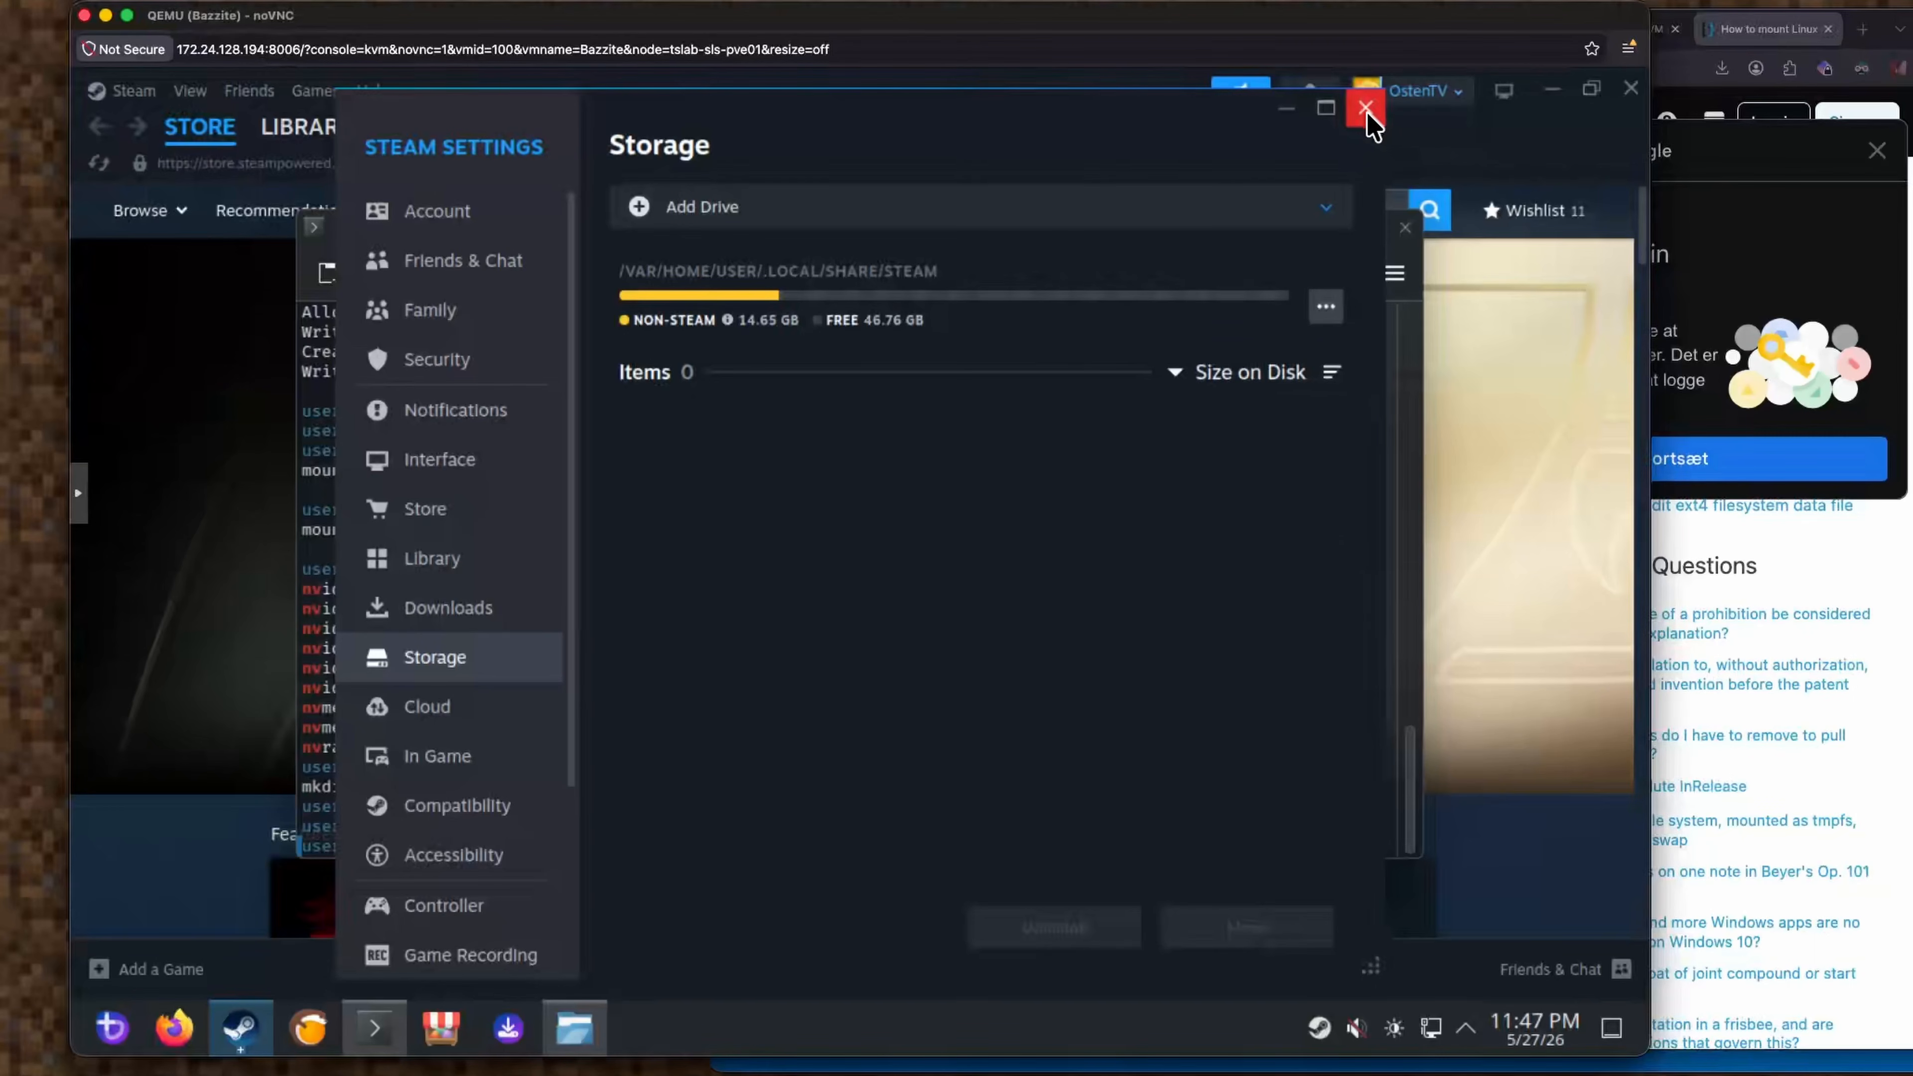
{"action": "left_click", "coordinate": [1366, 110]}
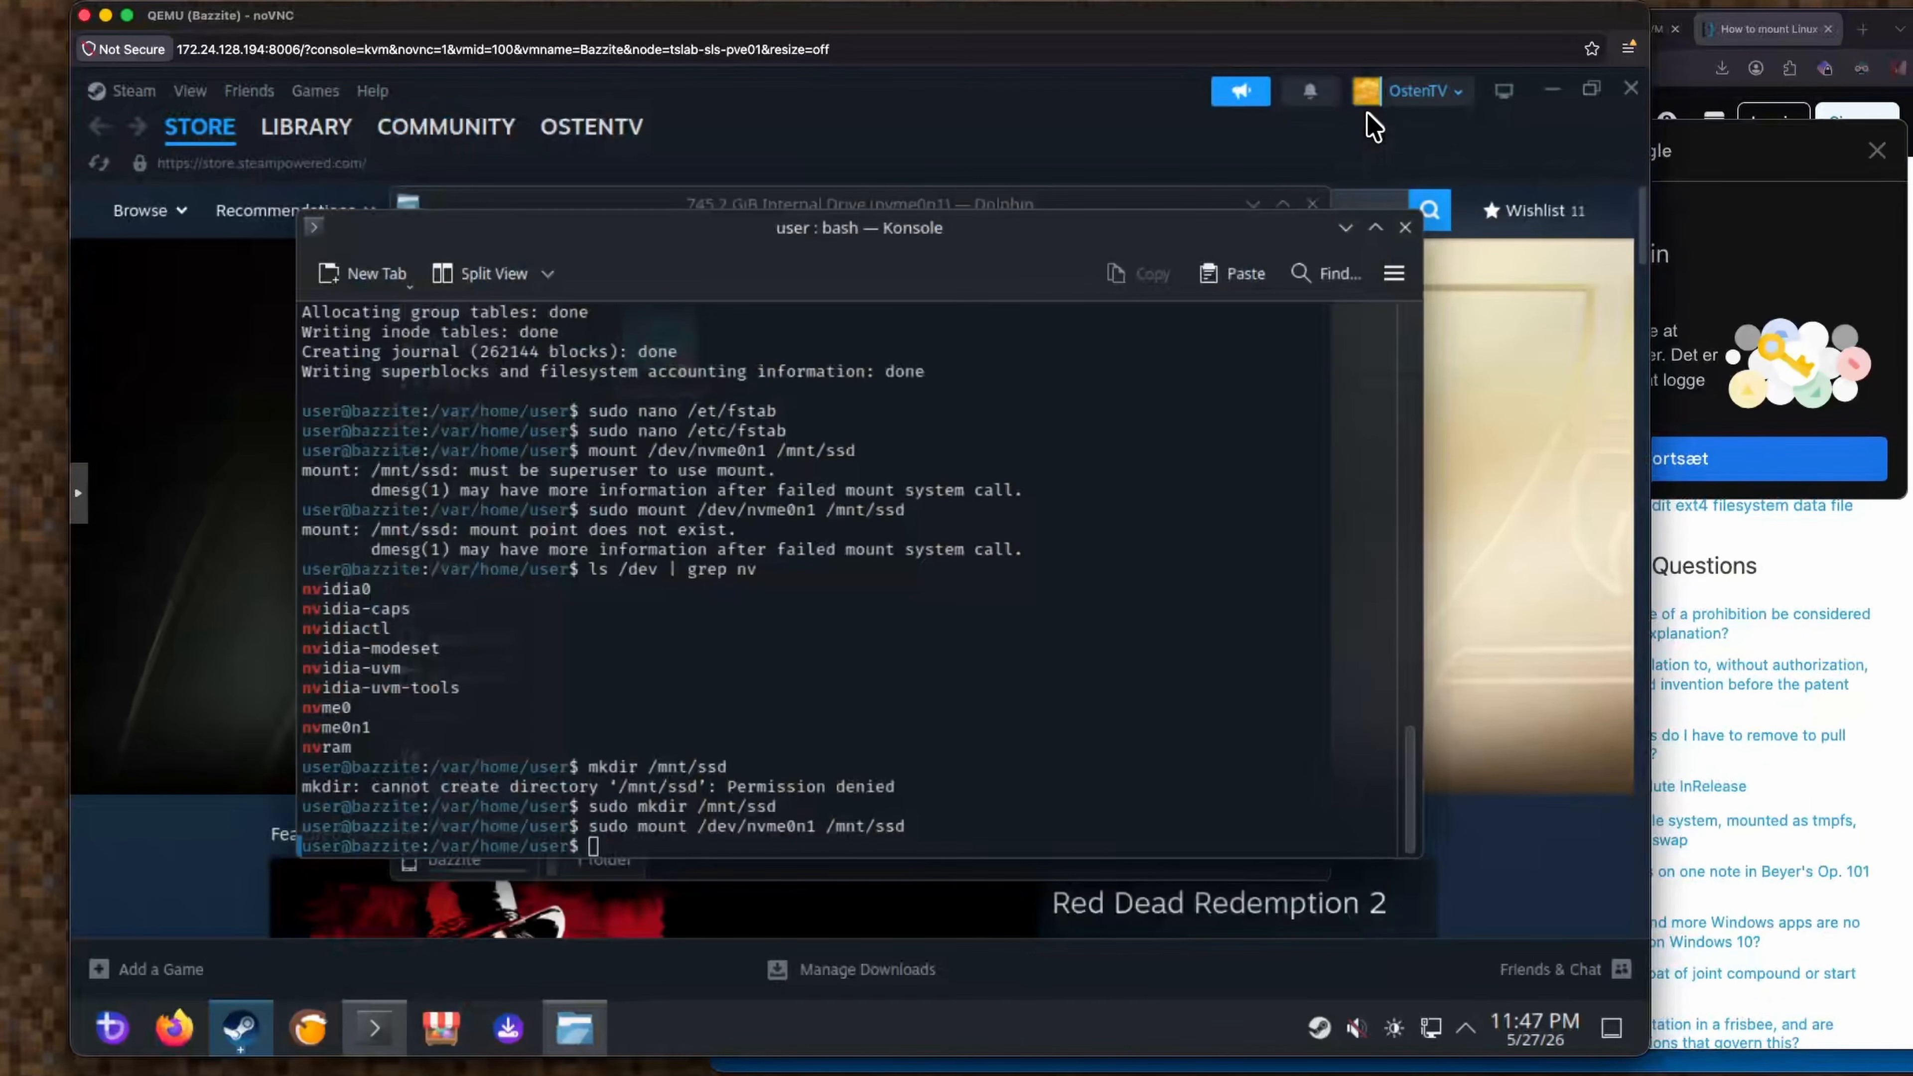
{"action": "left_click", "coordinate": [218, 690]}
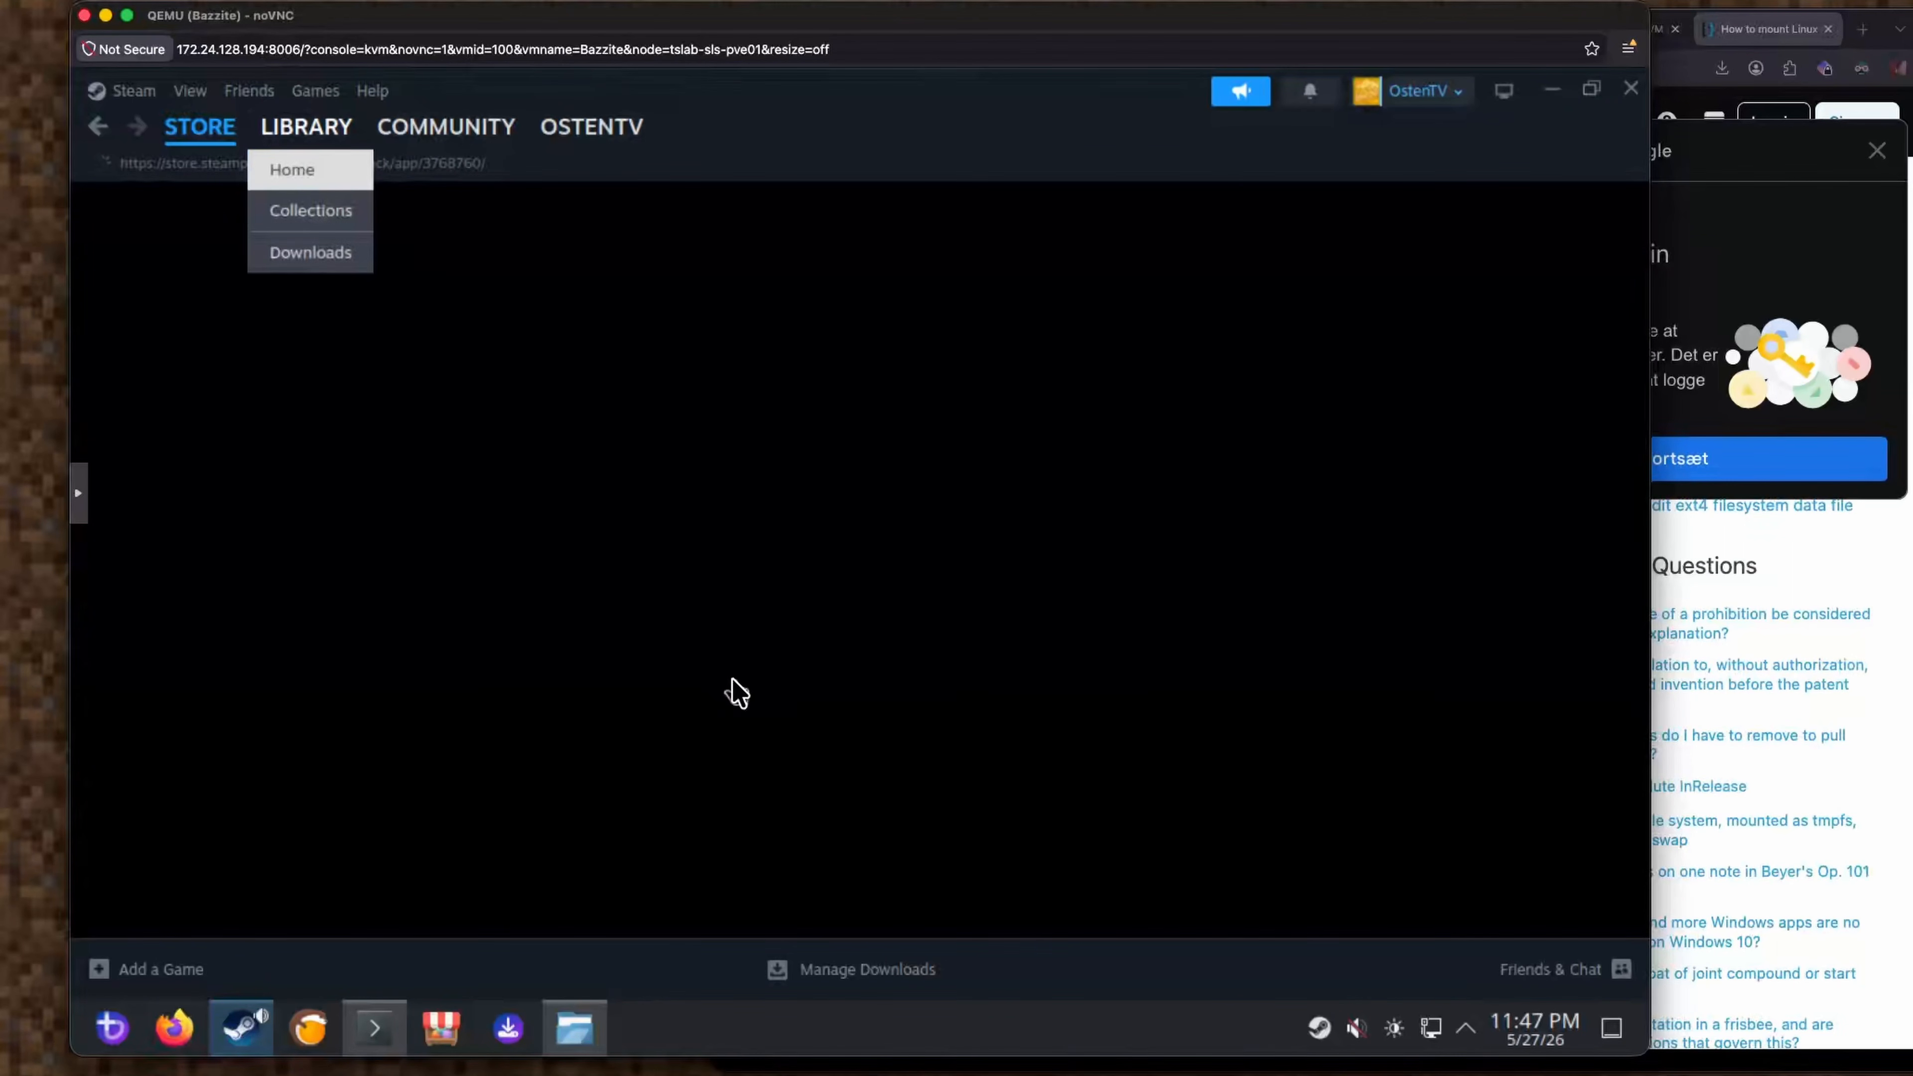
Check Factorio's play-device choices in the host Steam window.
{"action": "left_click", "coordinate": [306, 126]}
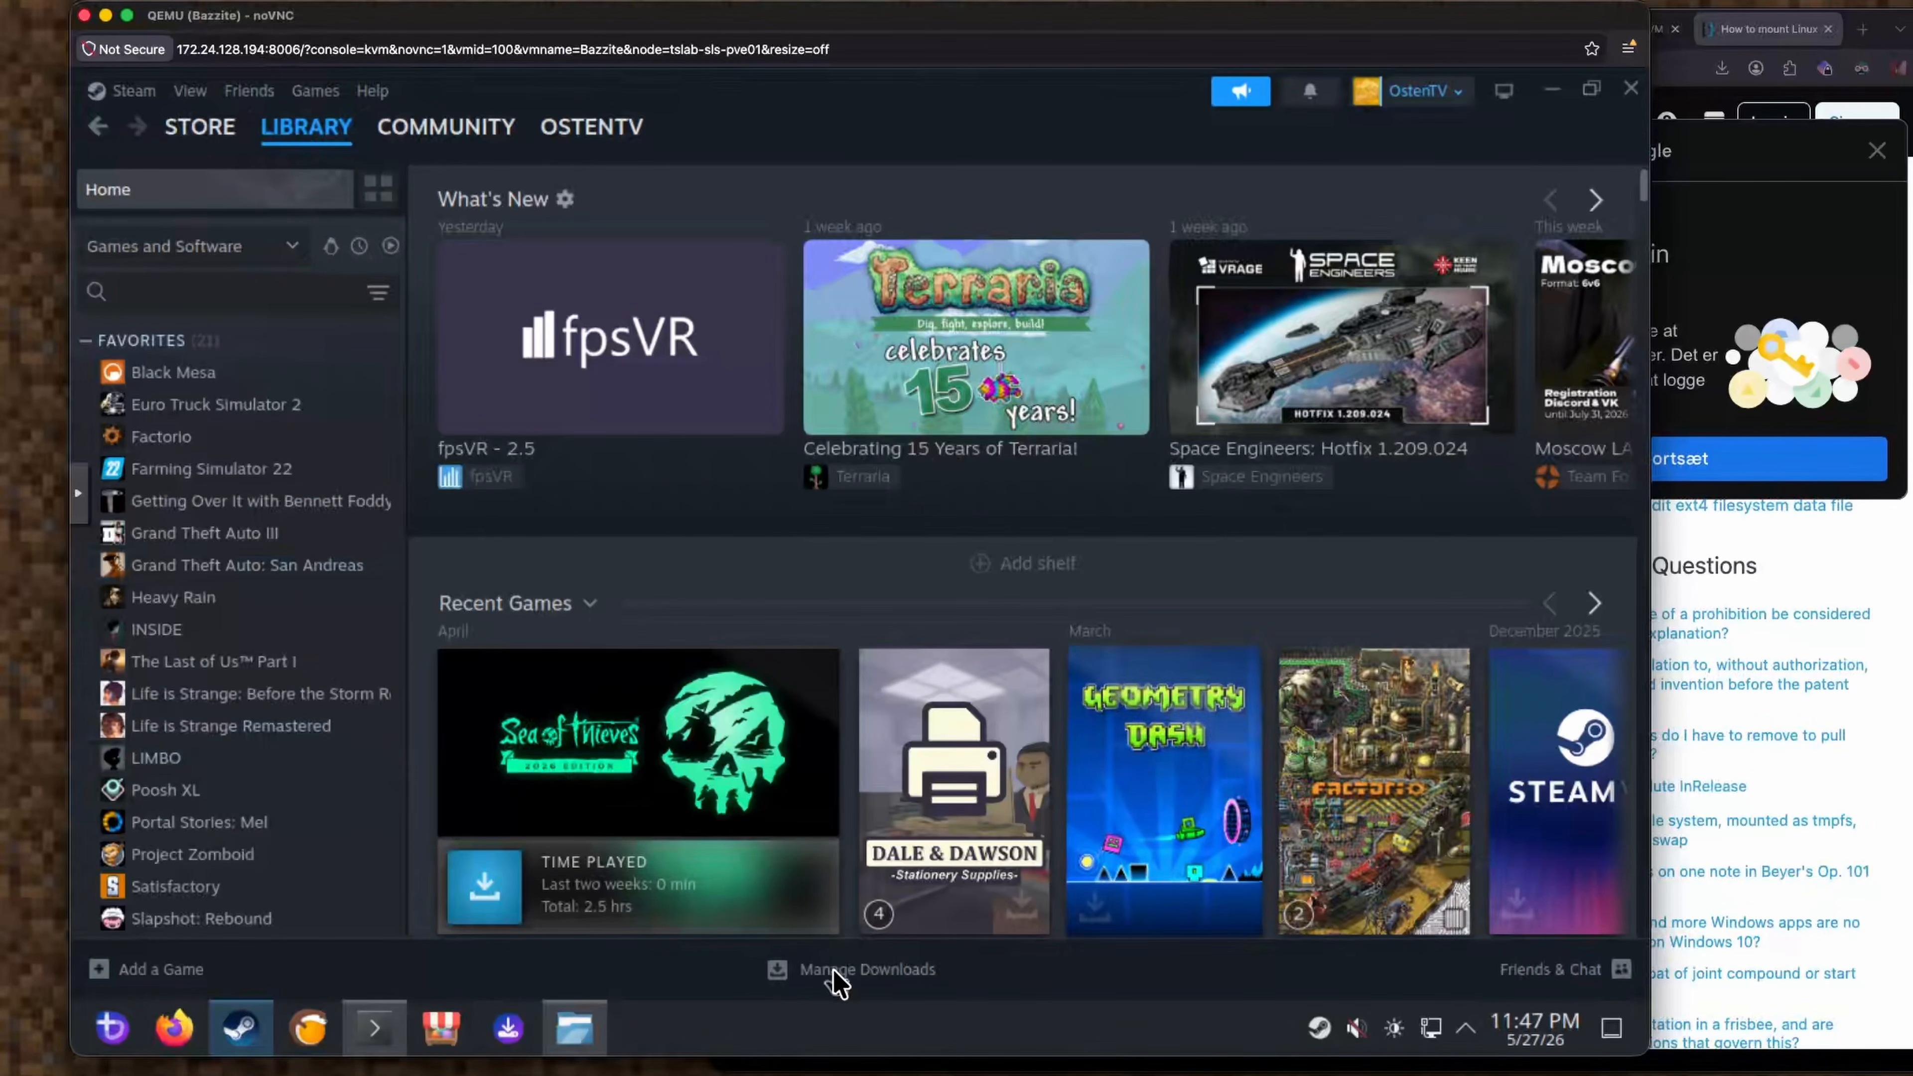
{"action": "left_click", "coordinate": [806, 1072]}
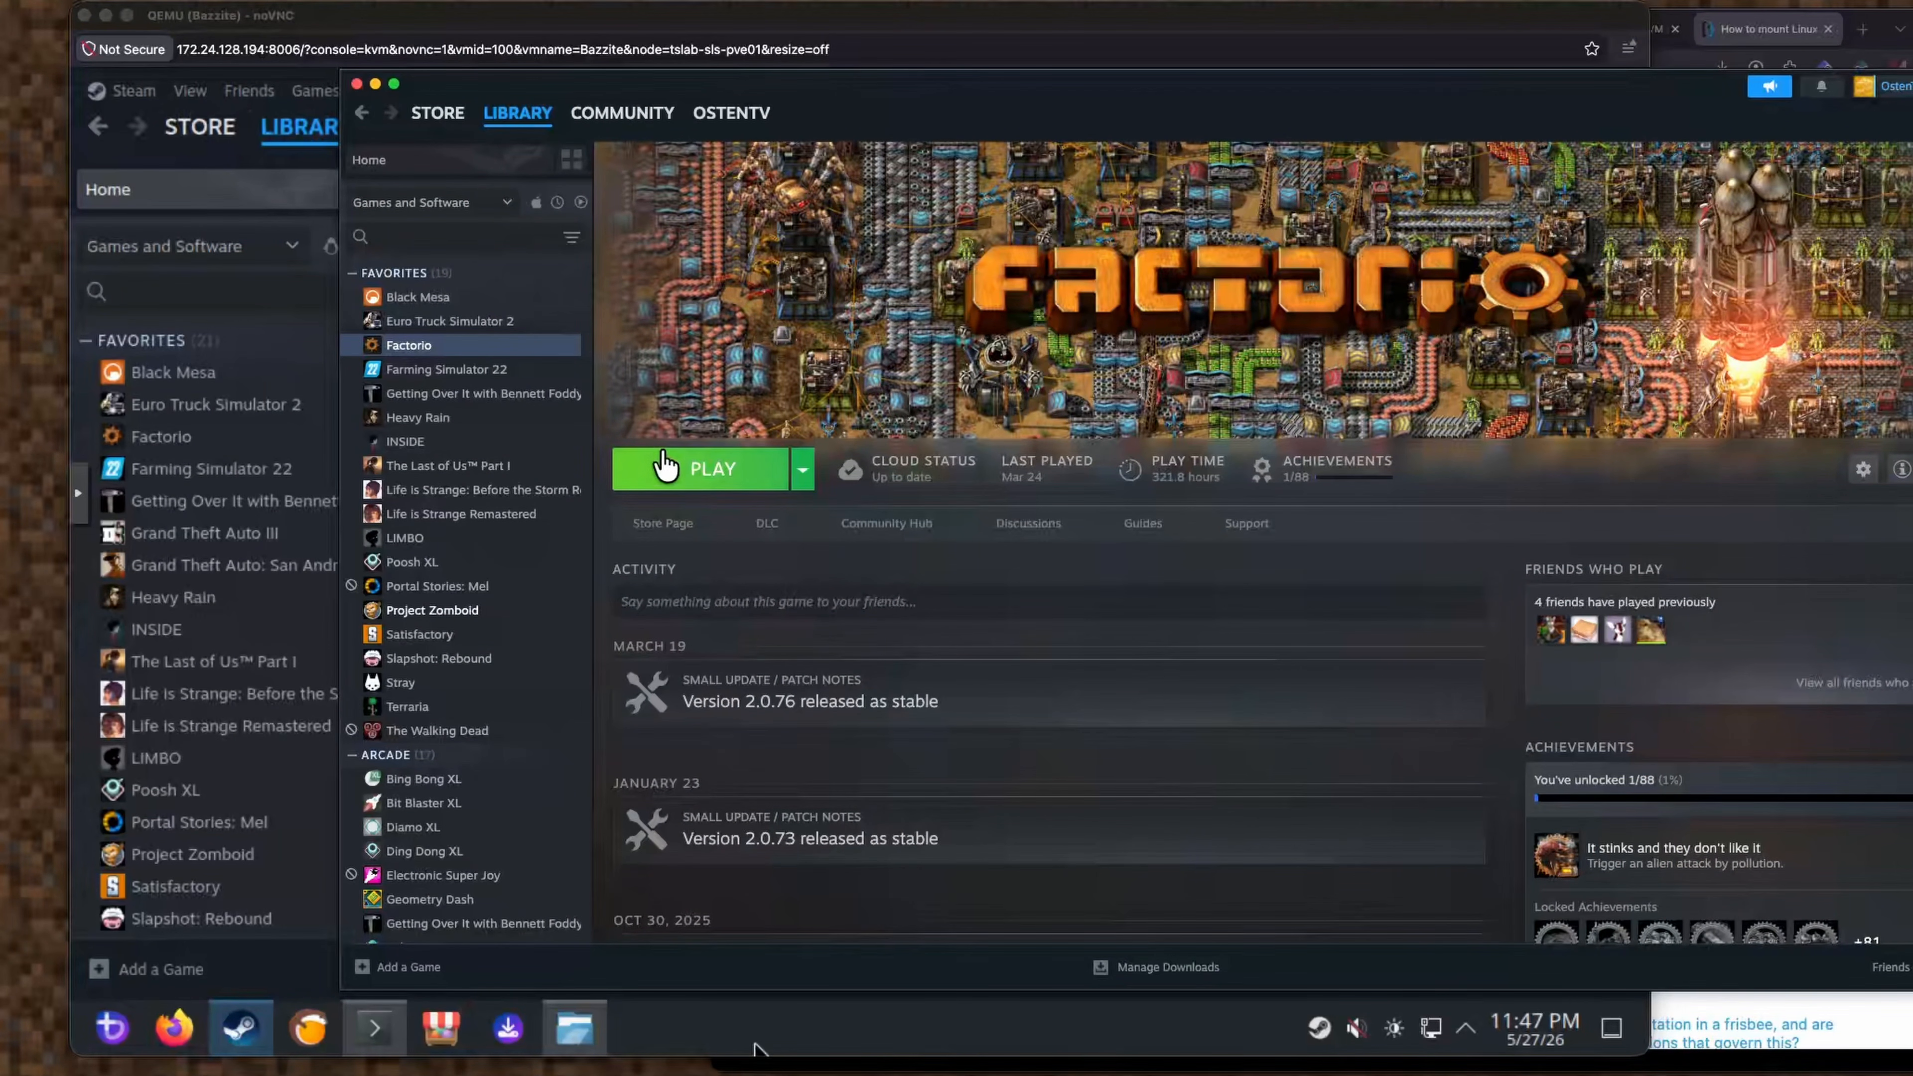
{"action": "left_click", "coordinate": [803, 475]}
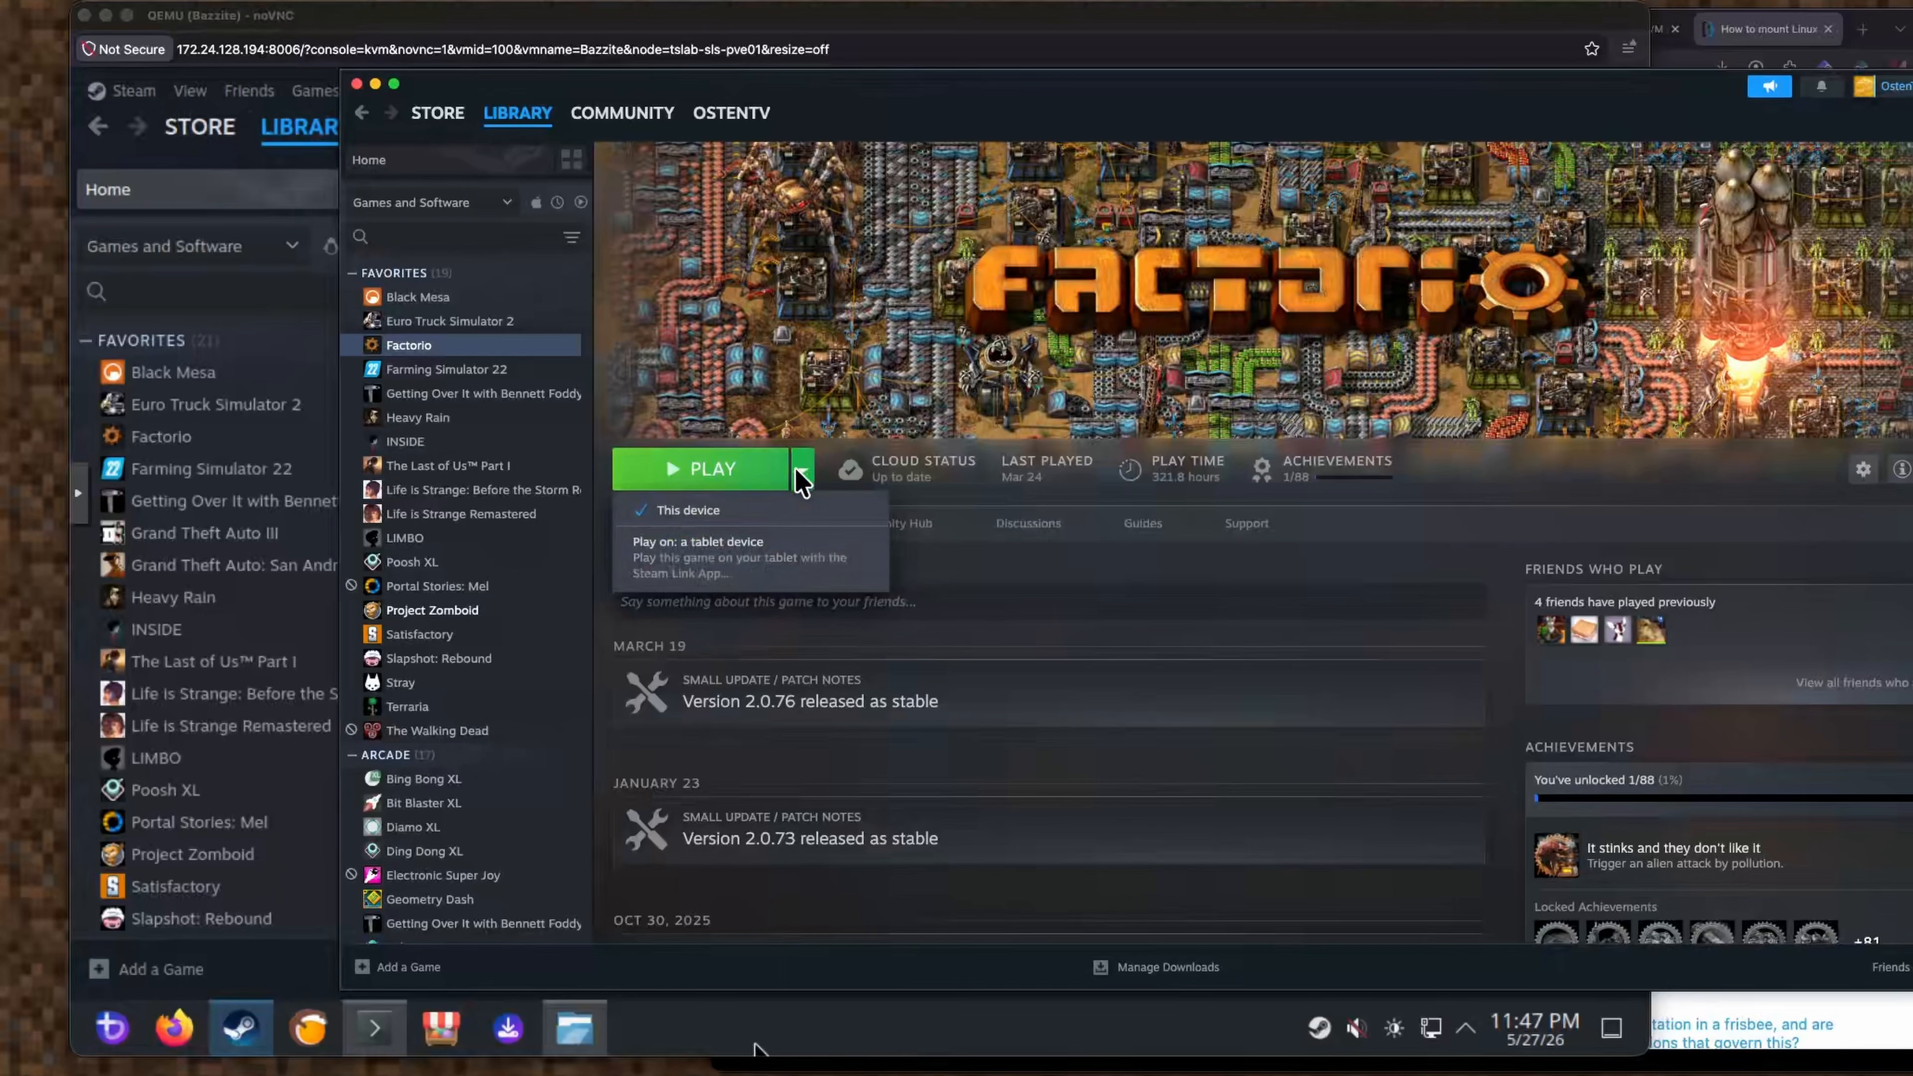
{"action": "left_click", "coordinate": [803, 475]}
In the VM's Steam library, open Factorio and start its installation.
{"action": "left_click", "coordinate": [283, 455]}
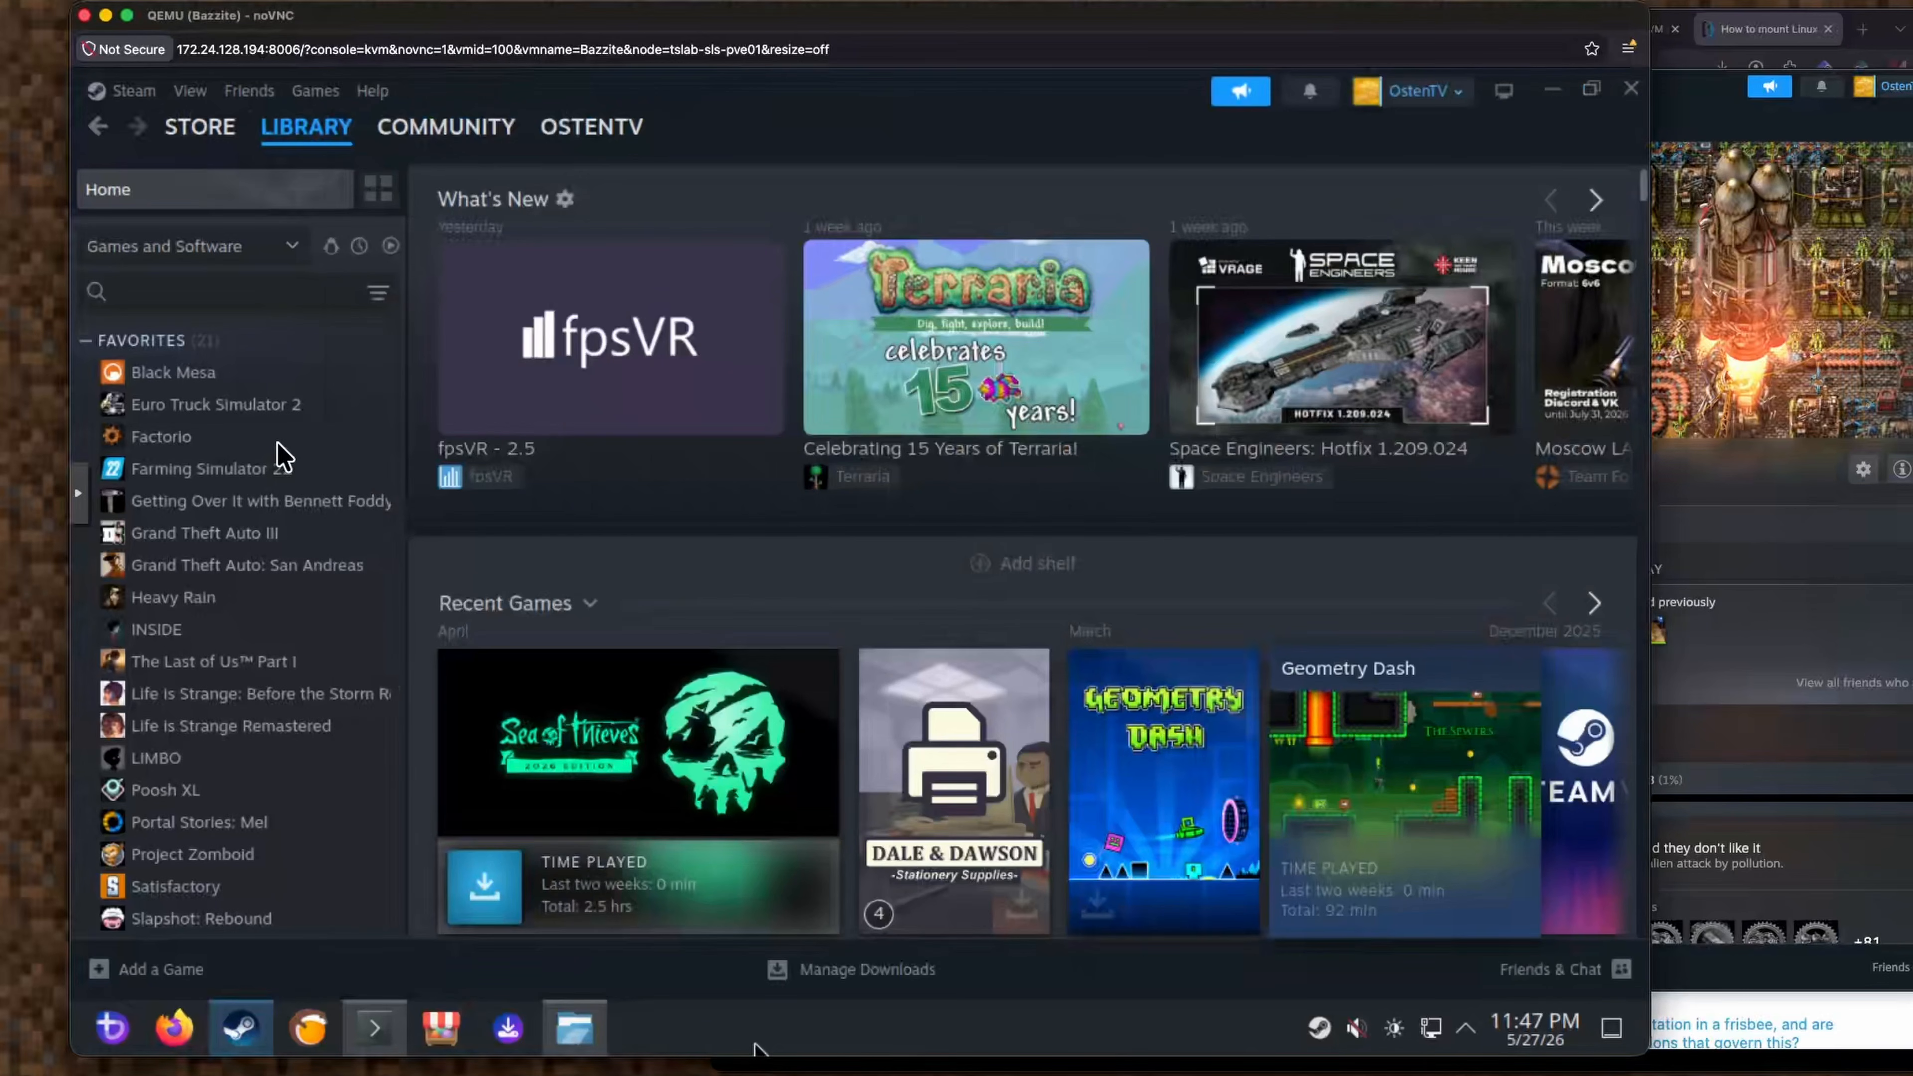
{"action": "left_click", "coordinate": [318, 443]}
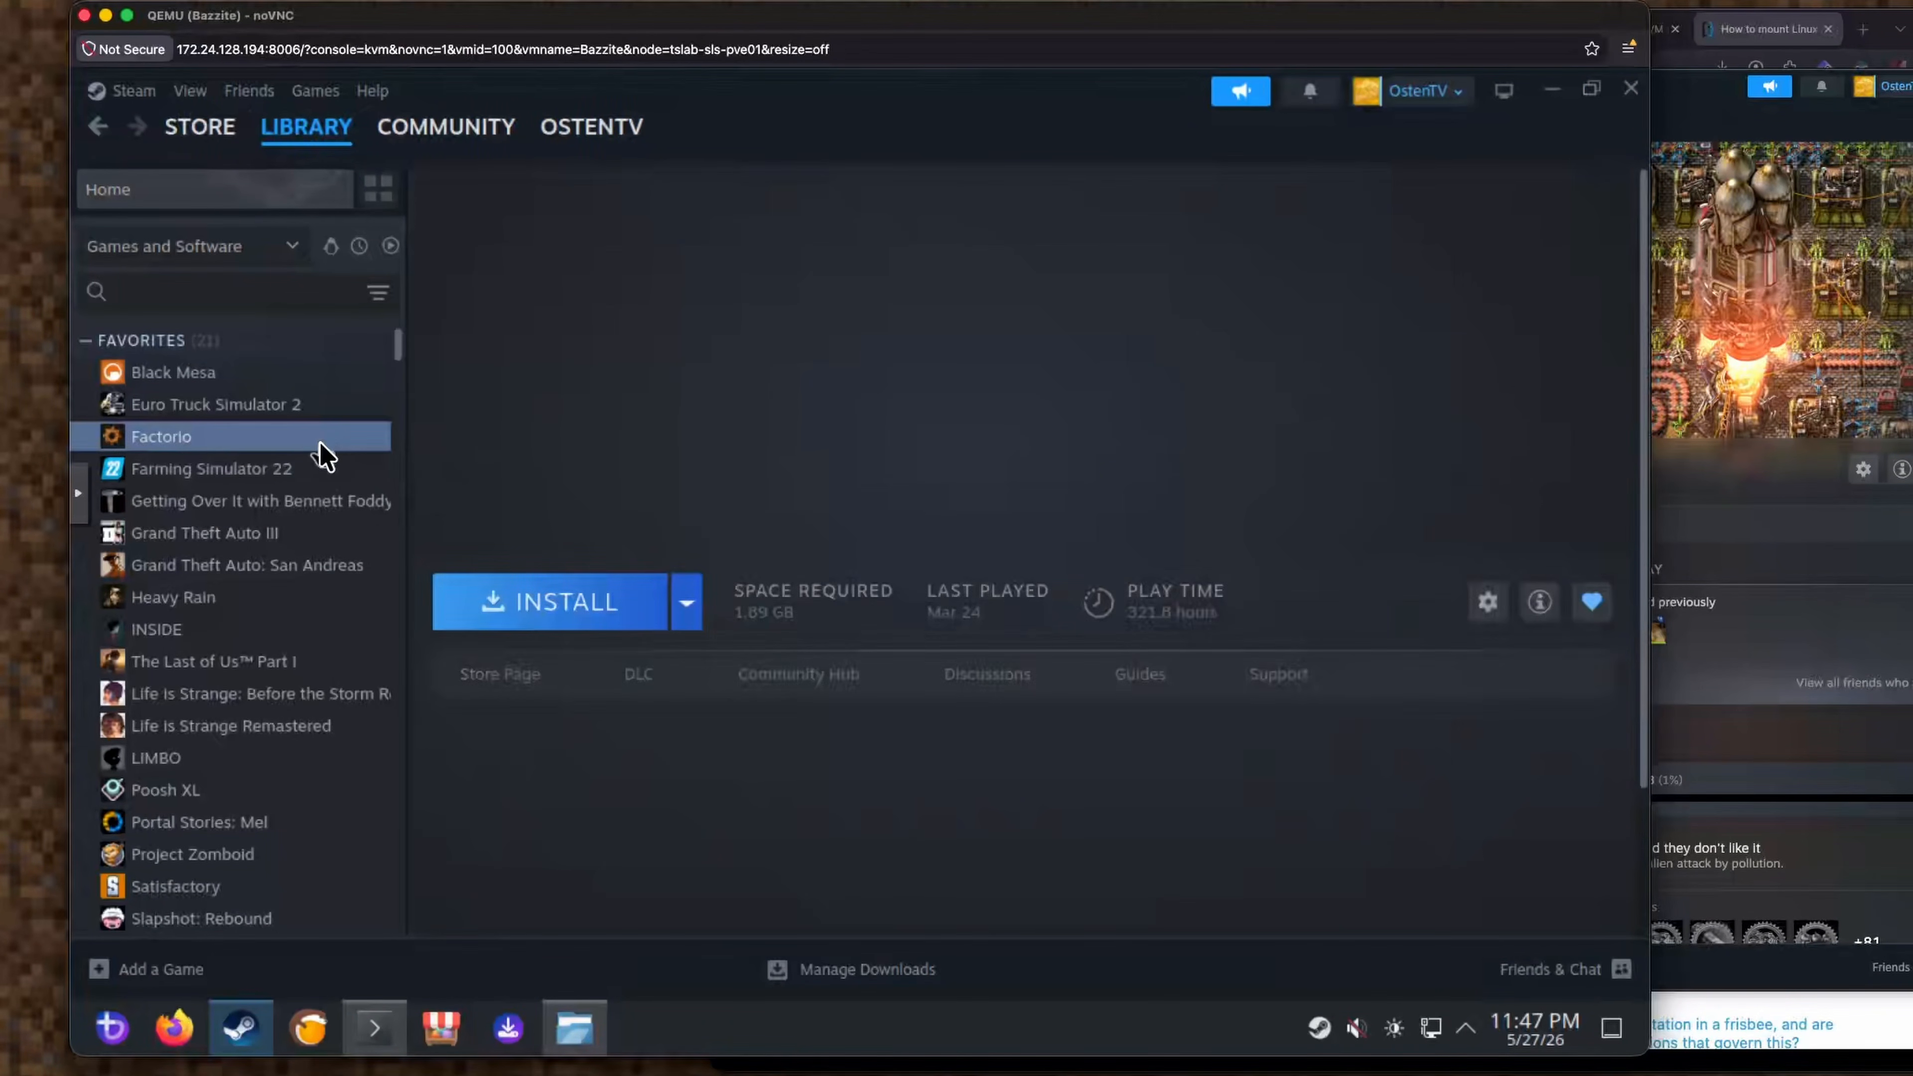
{"action": "left_click", "coordinate": [612, 617]}
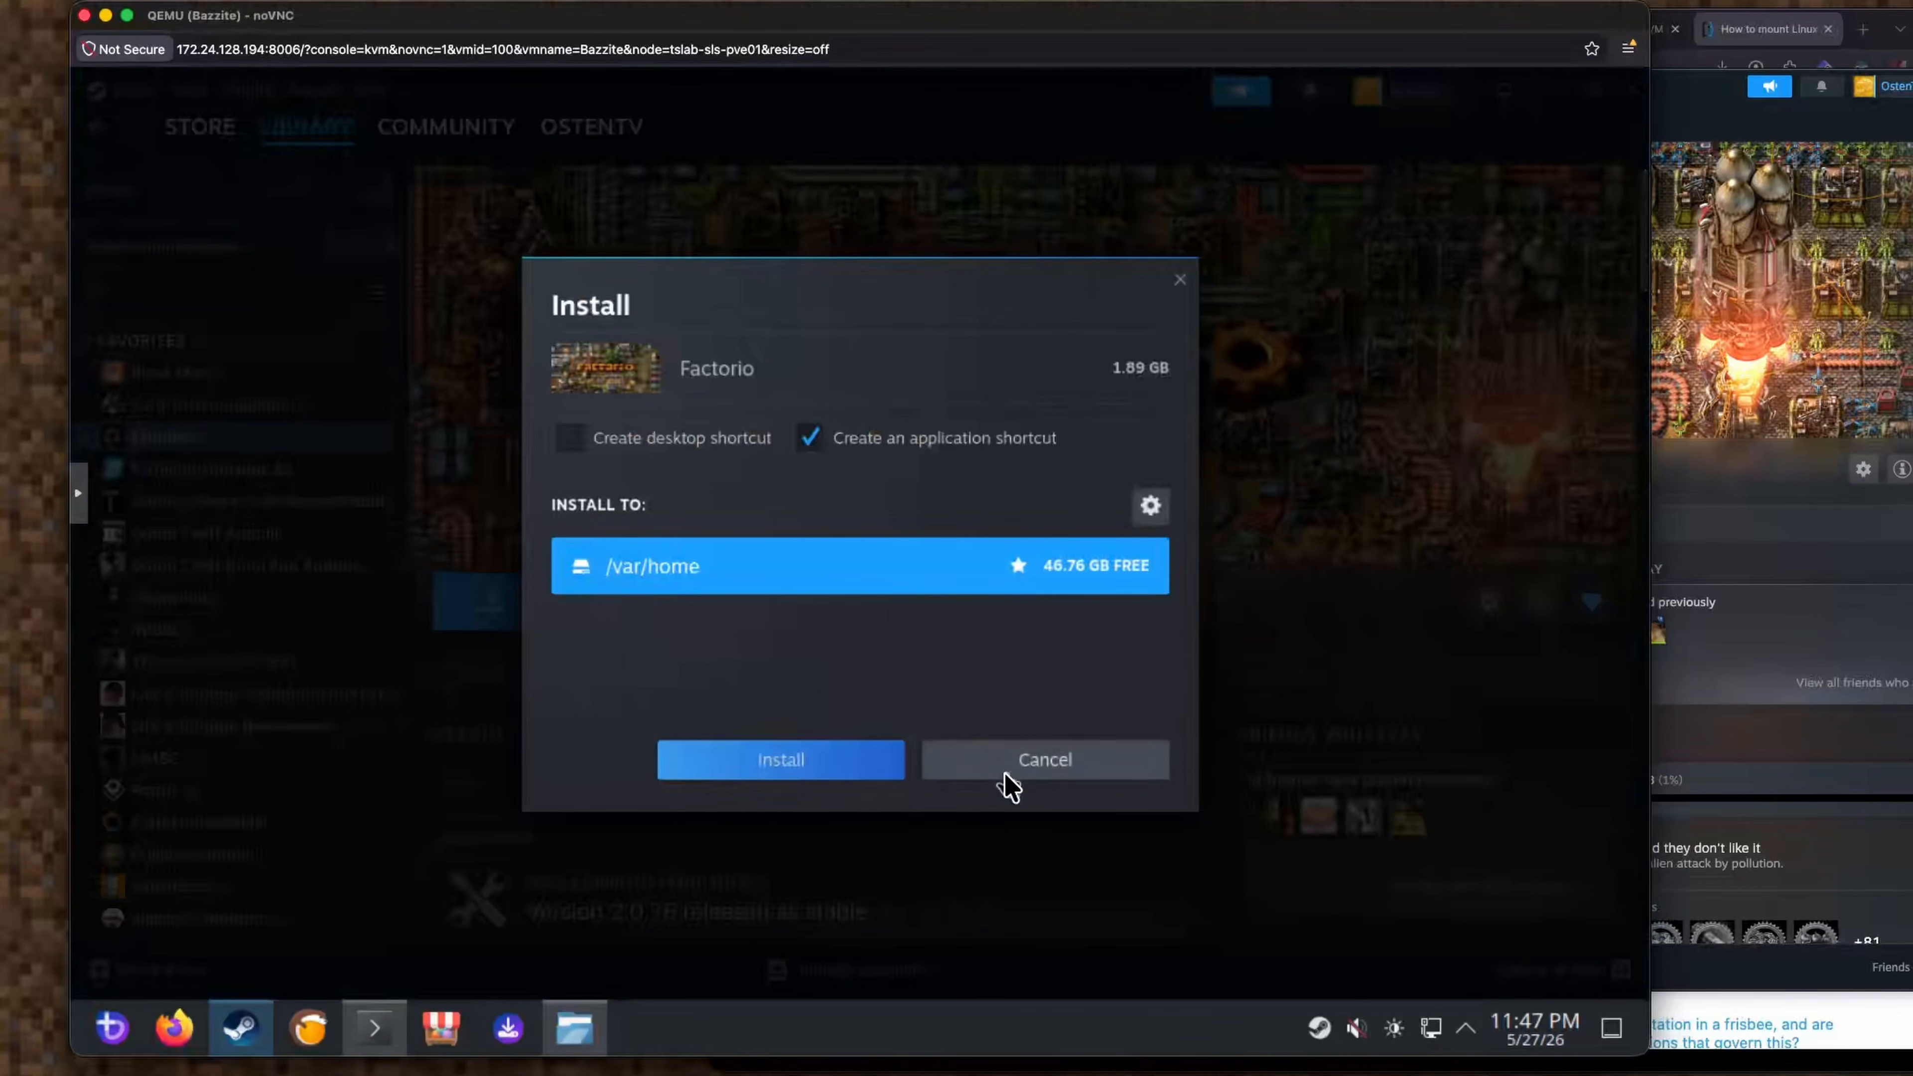
Install Factorio to /var/home and confirm the device authorization code.
{"action": "left_click", "coordinate": [784, 762]}
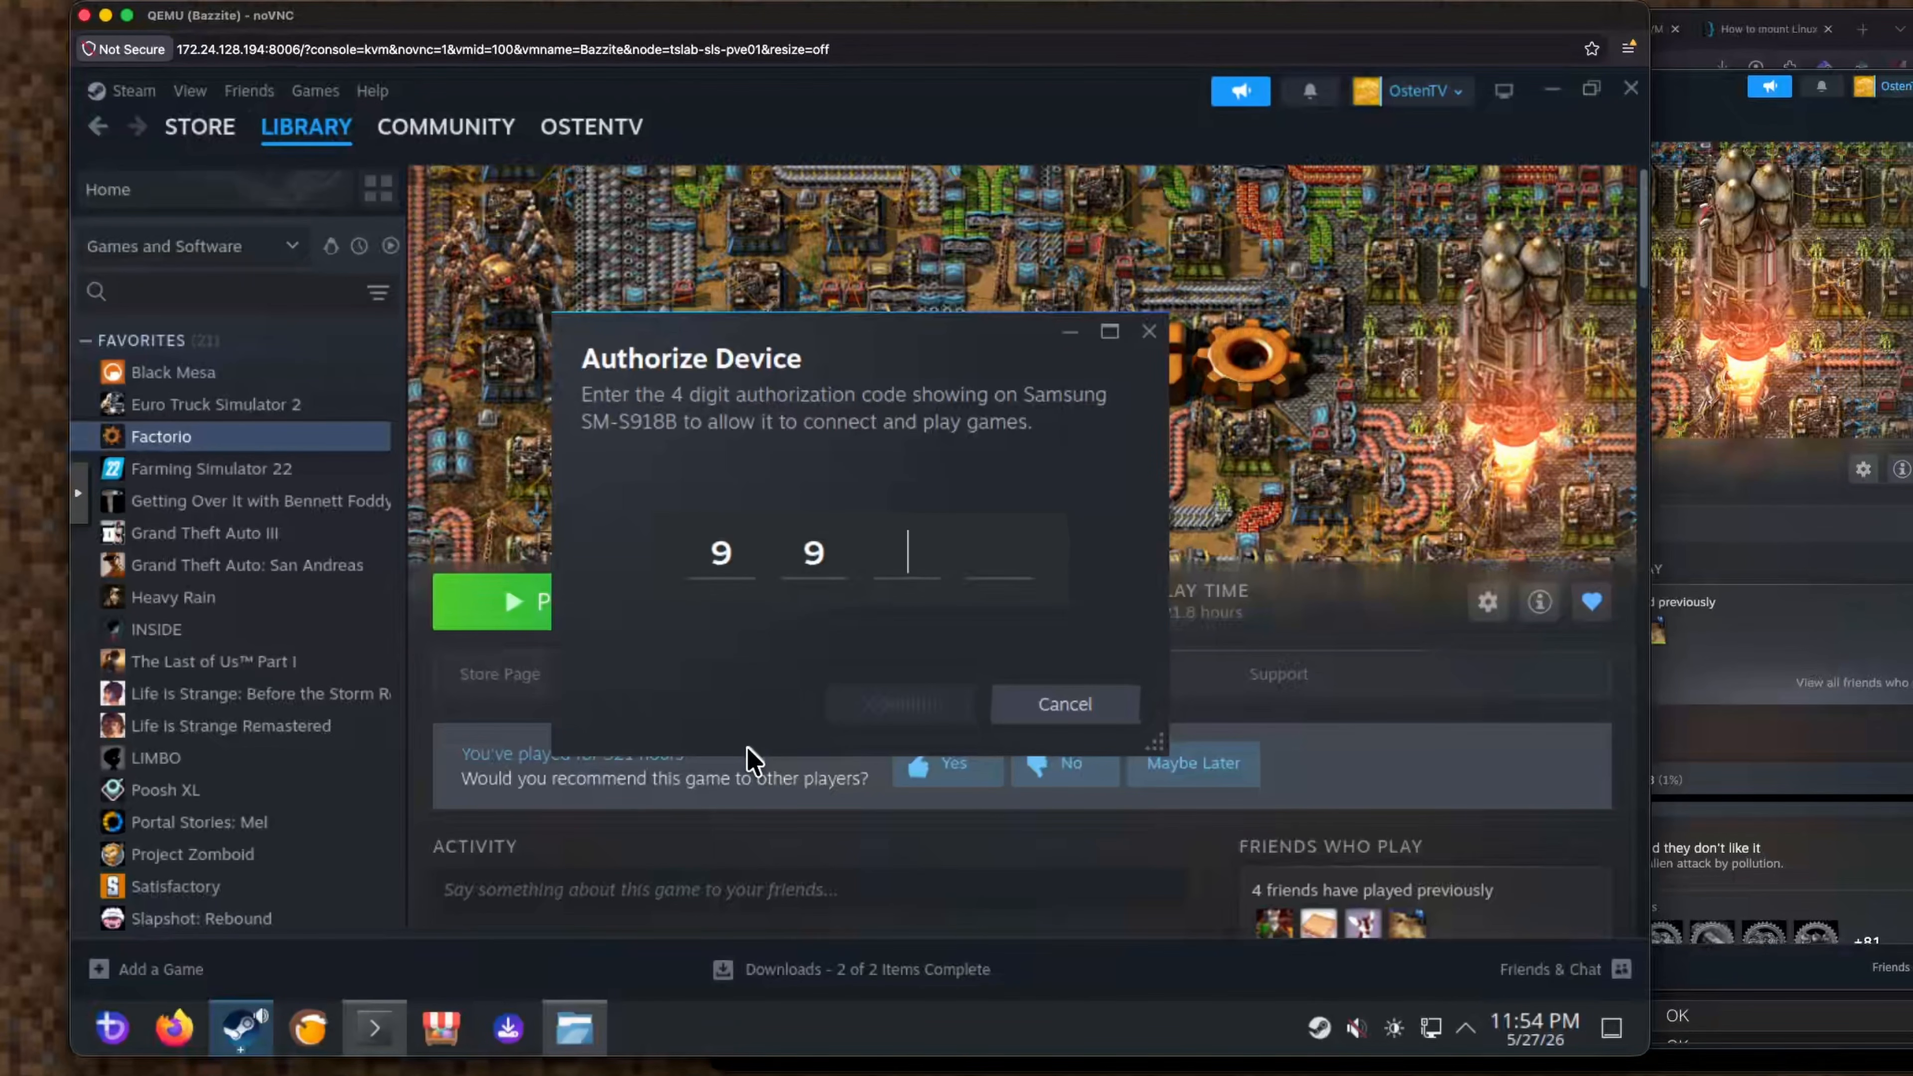
{"action": "type", "text": "7"}
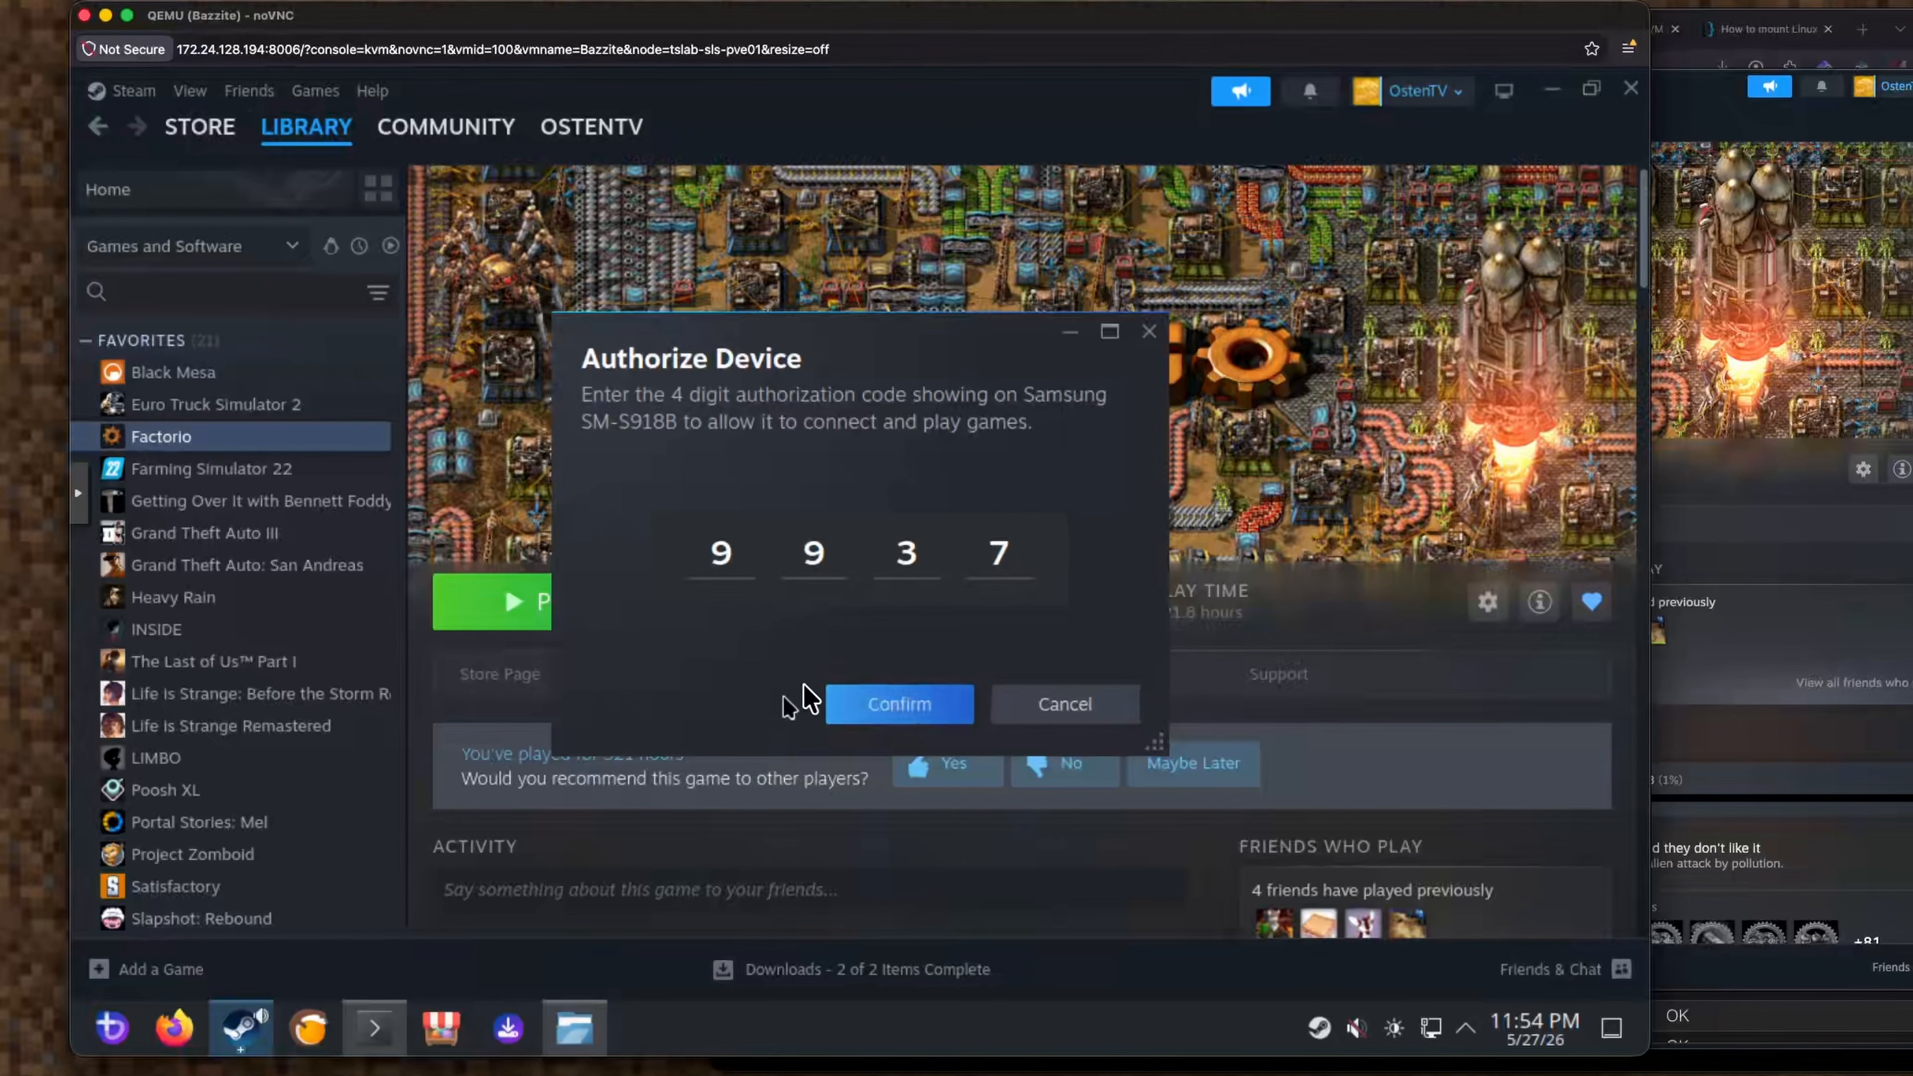
{"action": "left_click", "coordinate": [937, 716]}
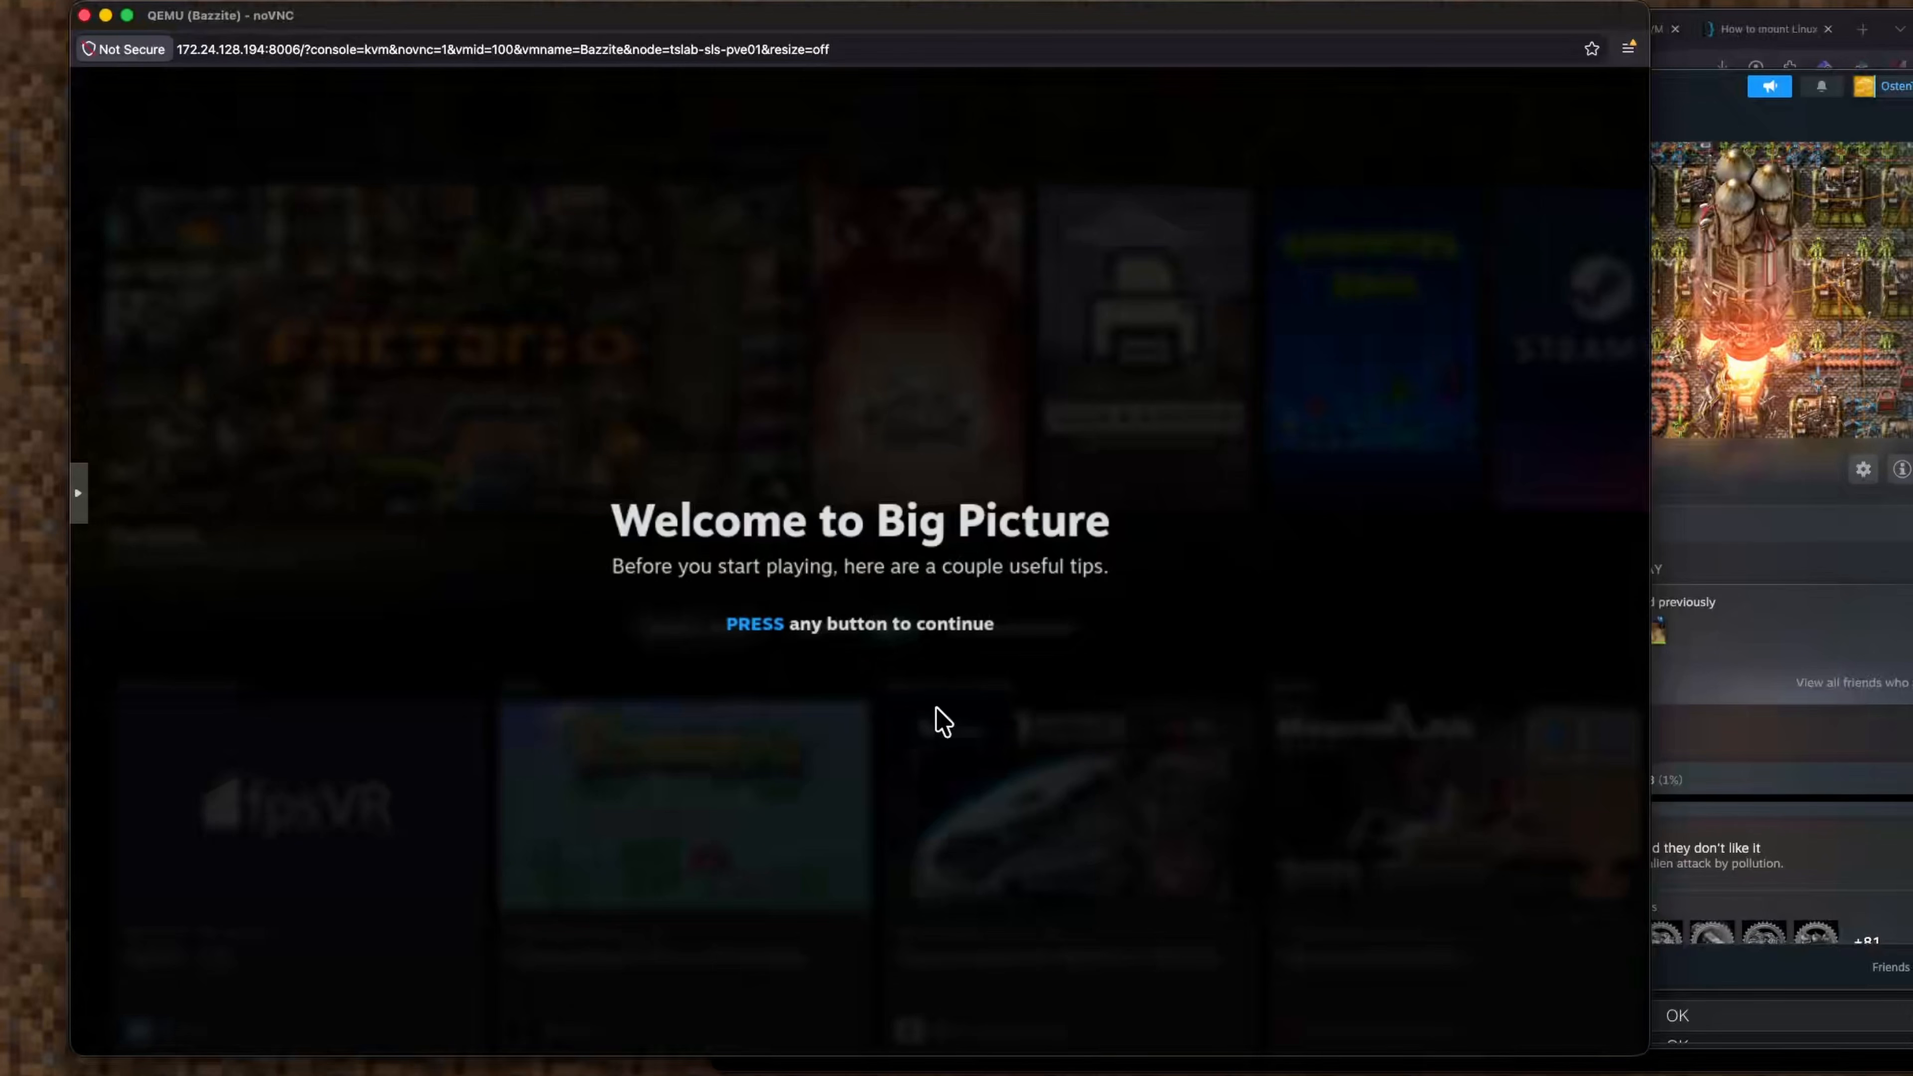
Dismiss the Big Picture and Steam Menu tips so Factorio reaches its 'Cropping bitmaps...' loading screen.
{"action": "left_click", "coordinate": [939, 709]}
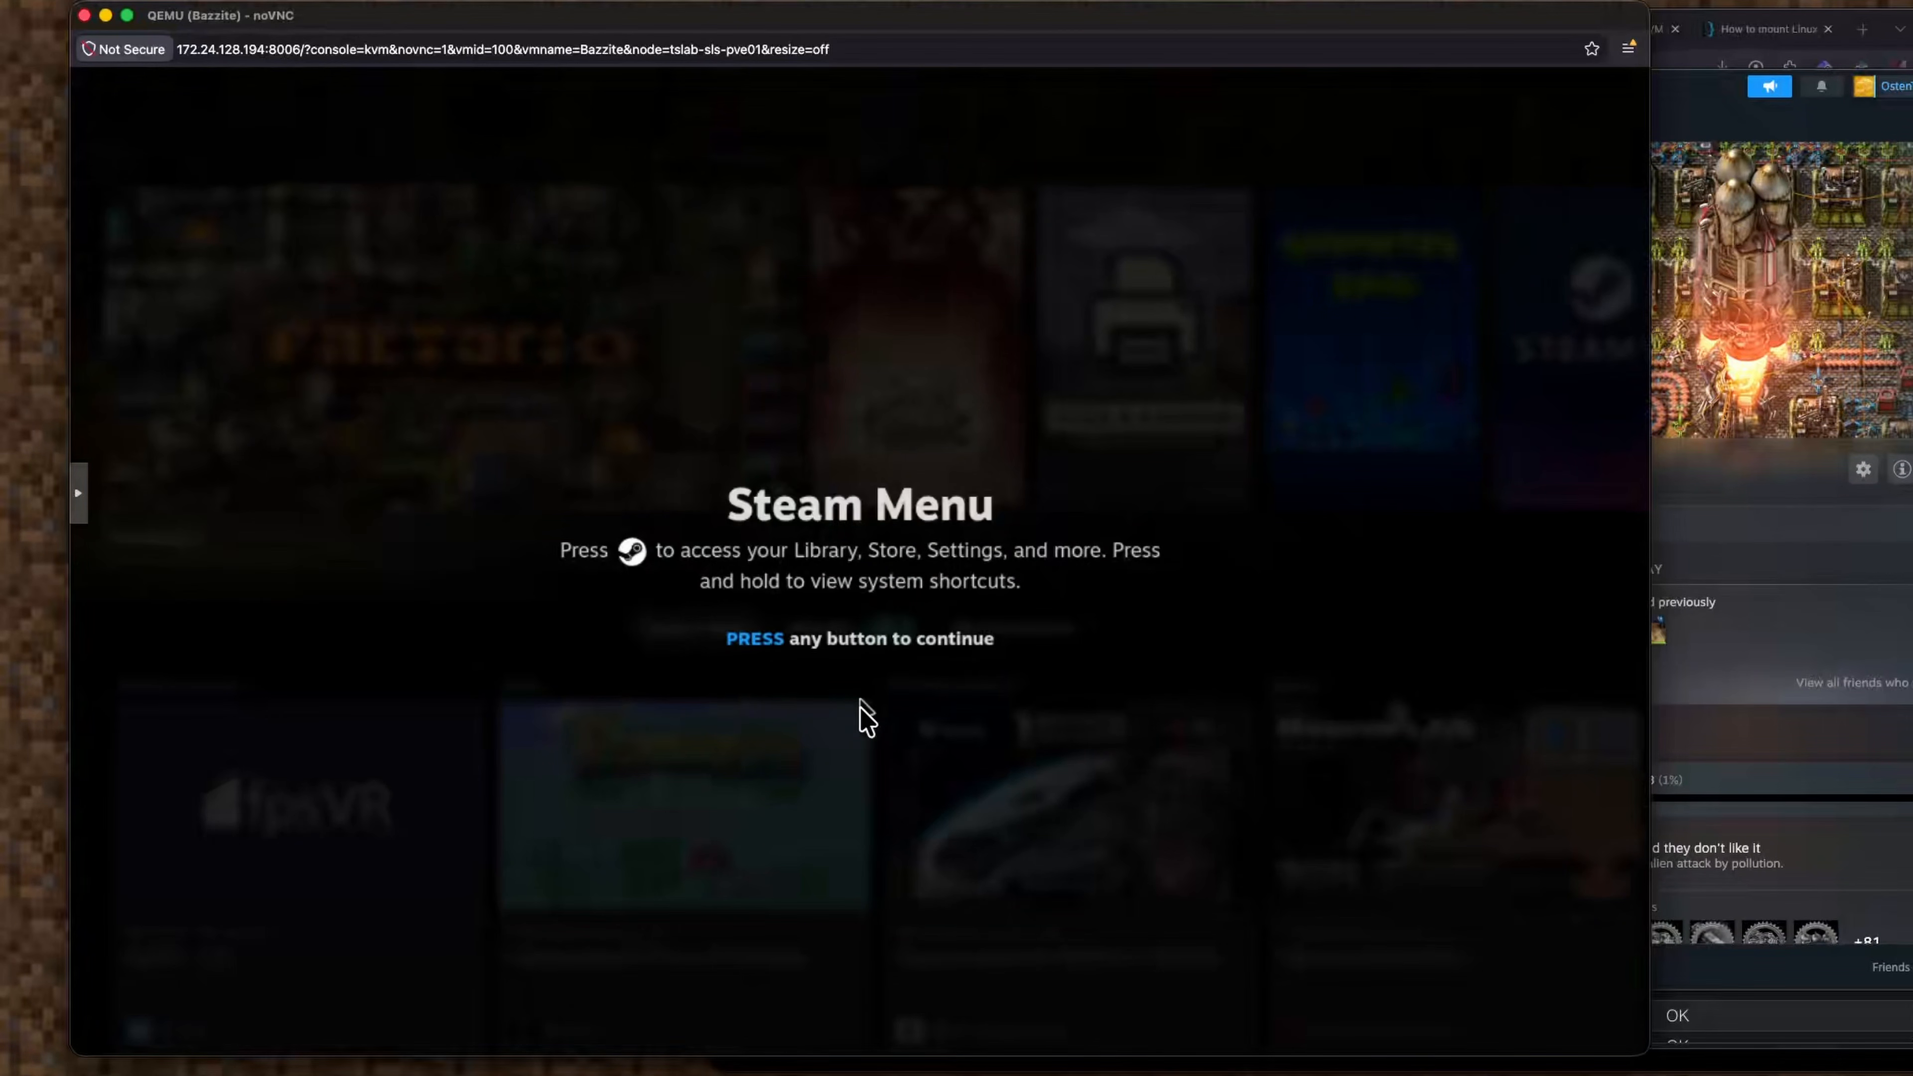
{"action": "left_click", "coordinate": [959, 713]}
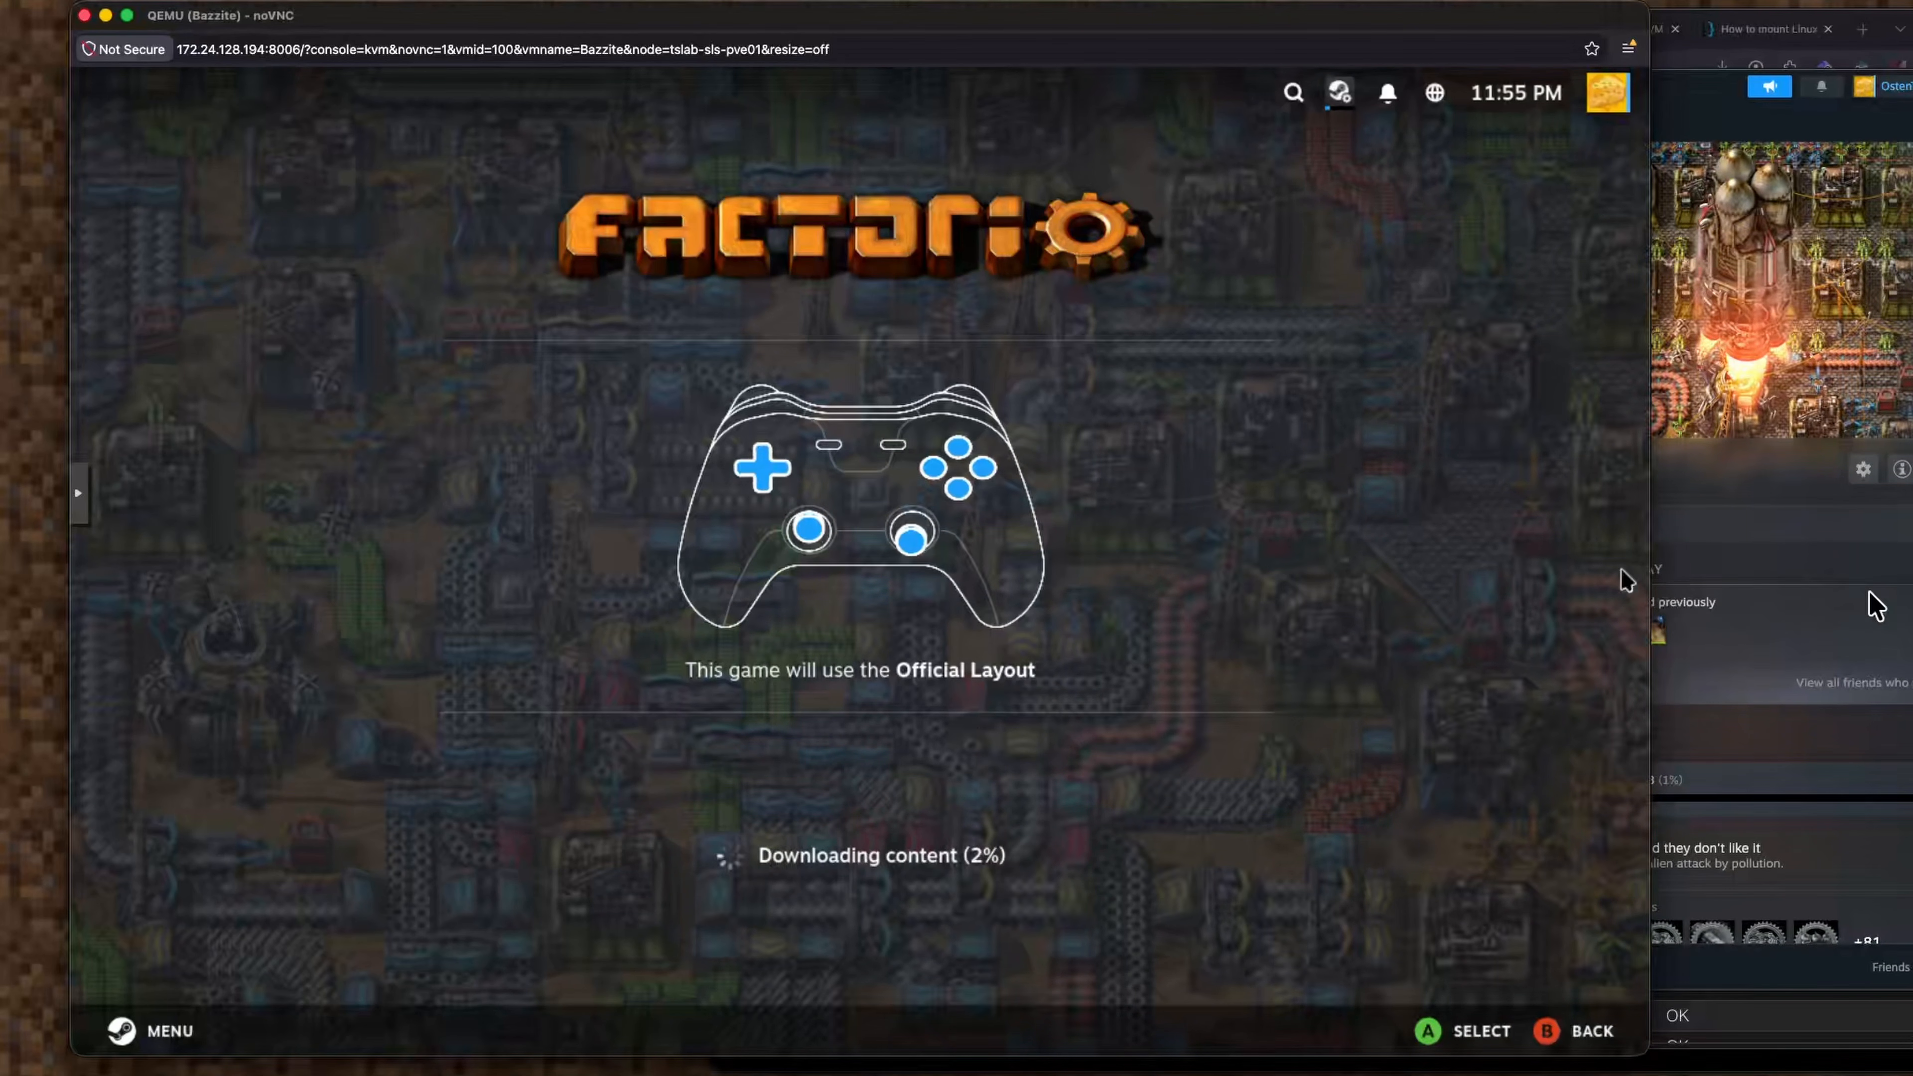
{"action": "left_click", "coordinate": [1877, 606]}
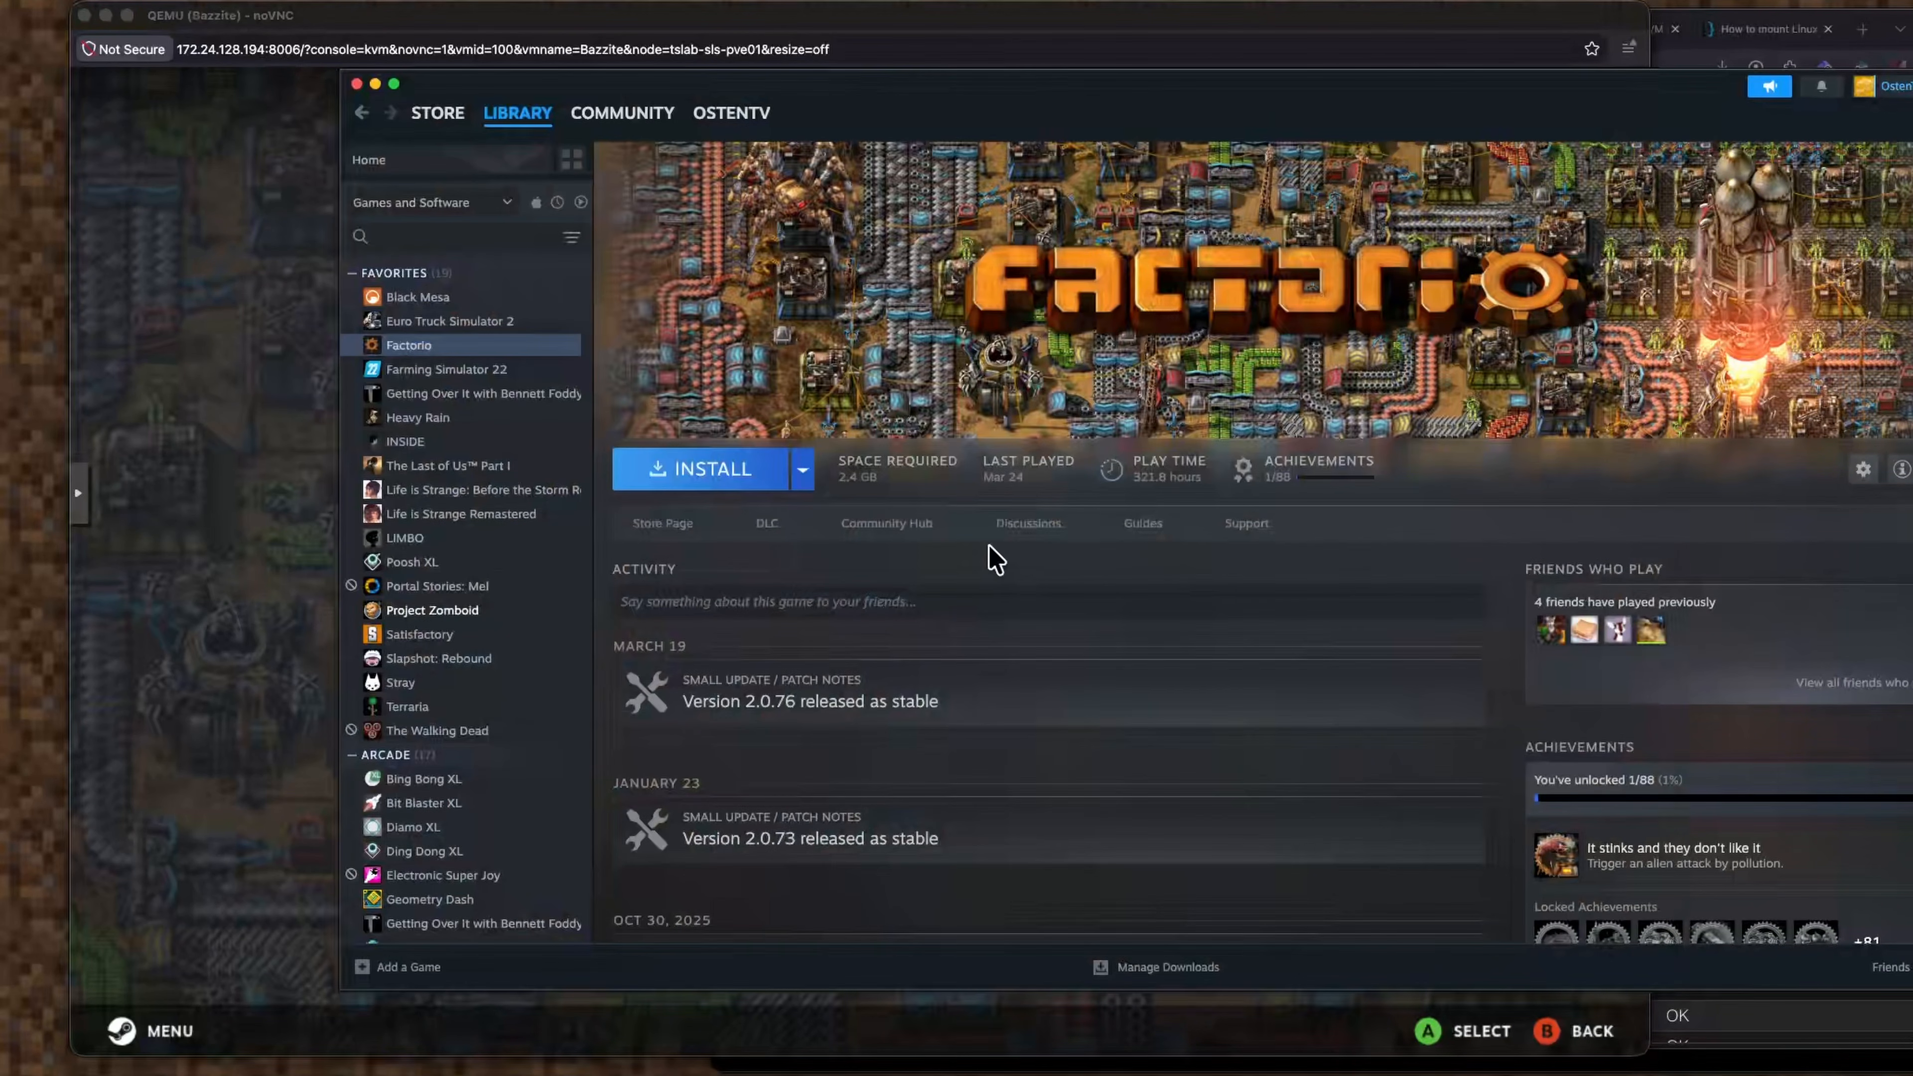
{"action": "left_click", "coordinate": [802, 471]}
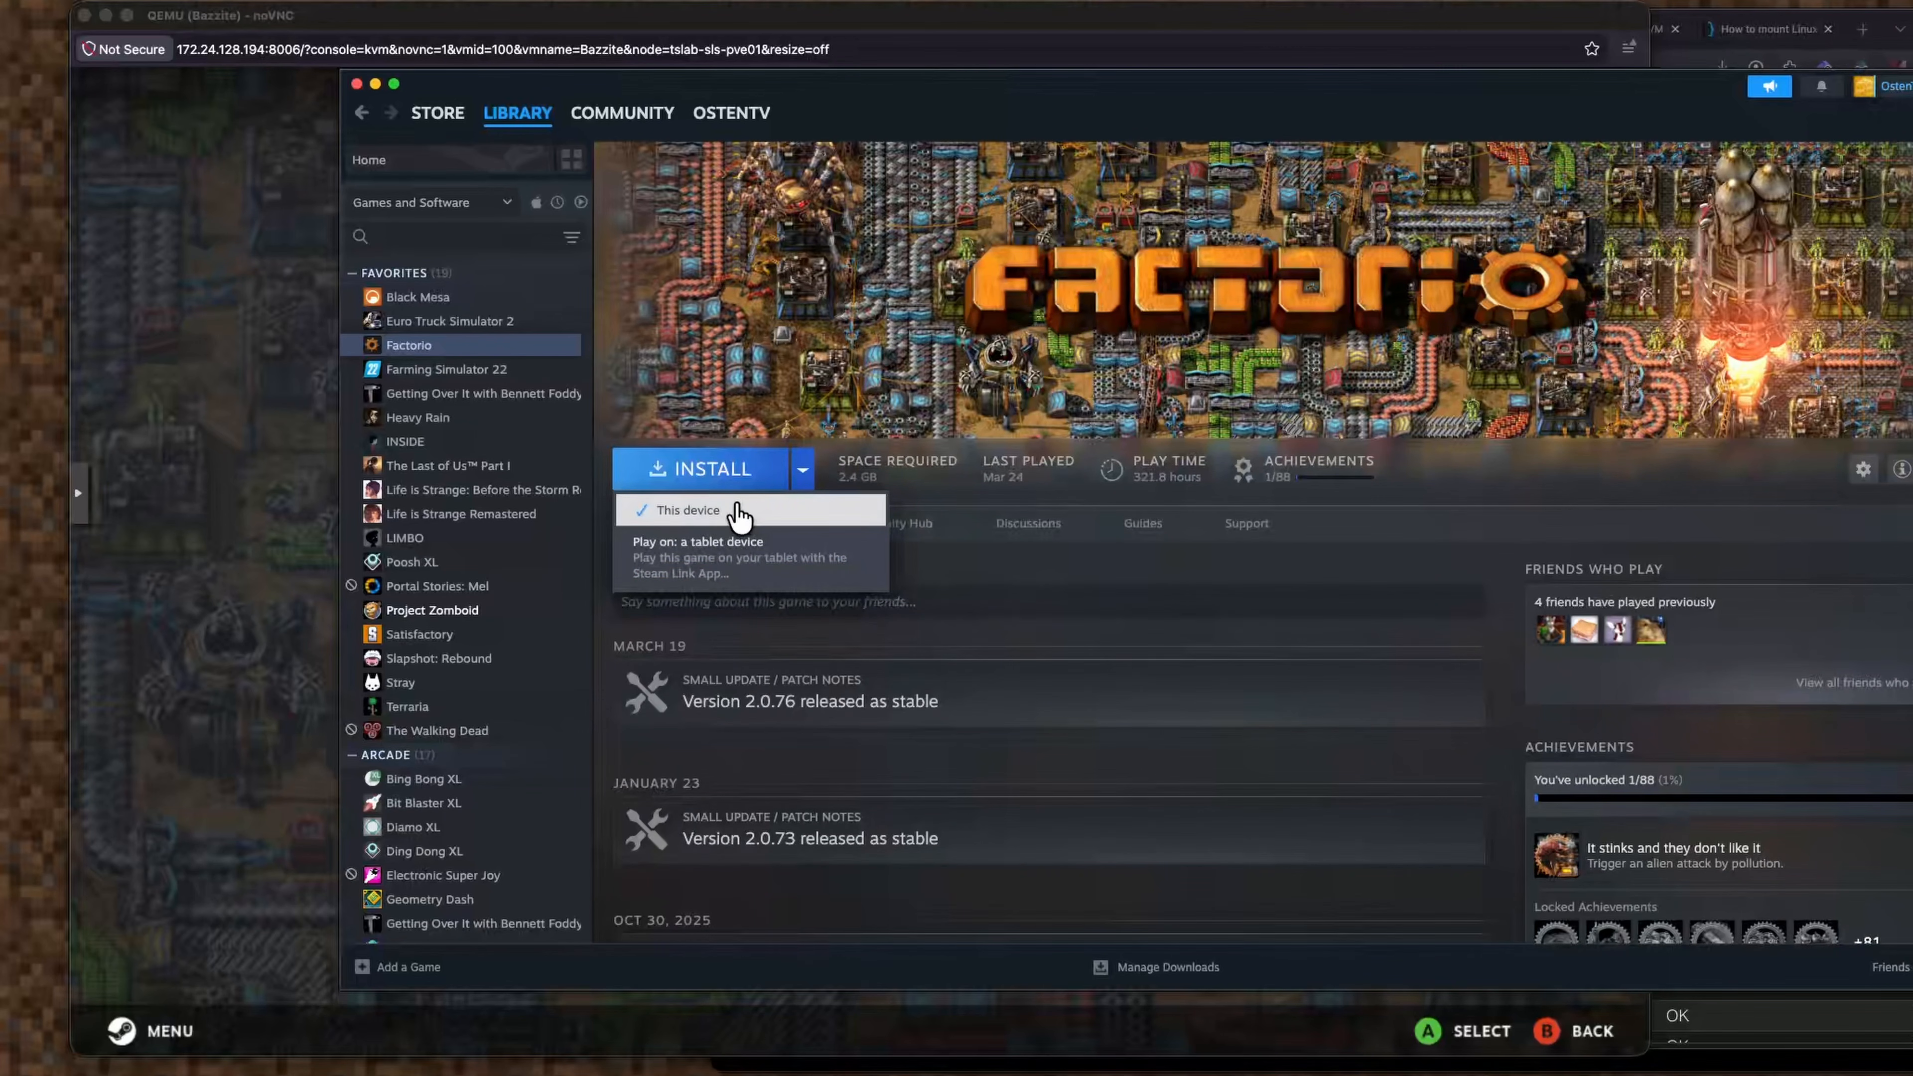
{"action": "left_click", "coordinate": [797, 472]}
{"action": "left_click", "coordinate": [323, 558]}
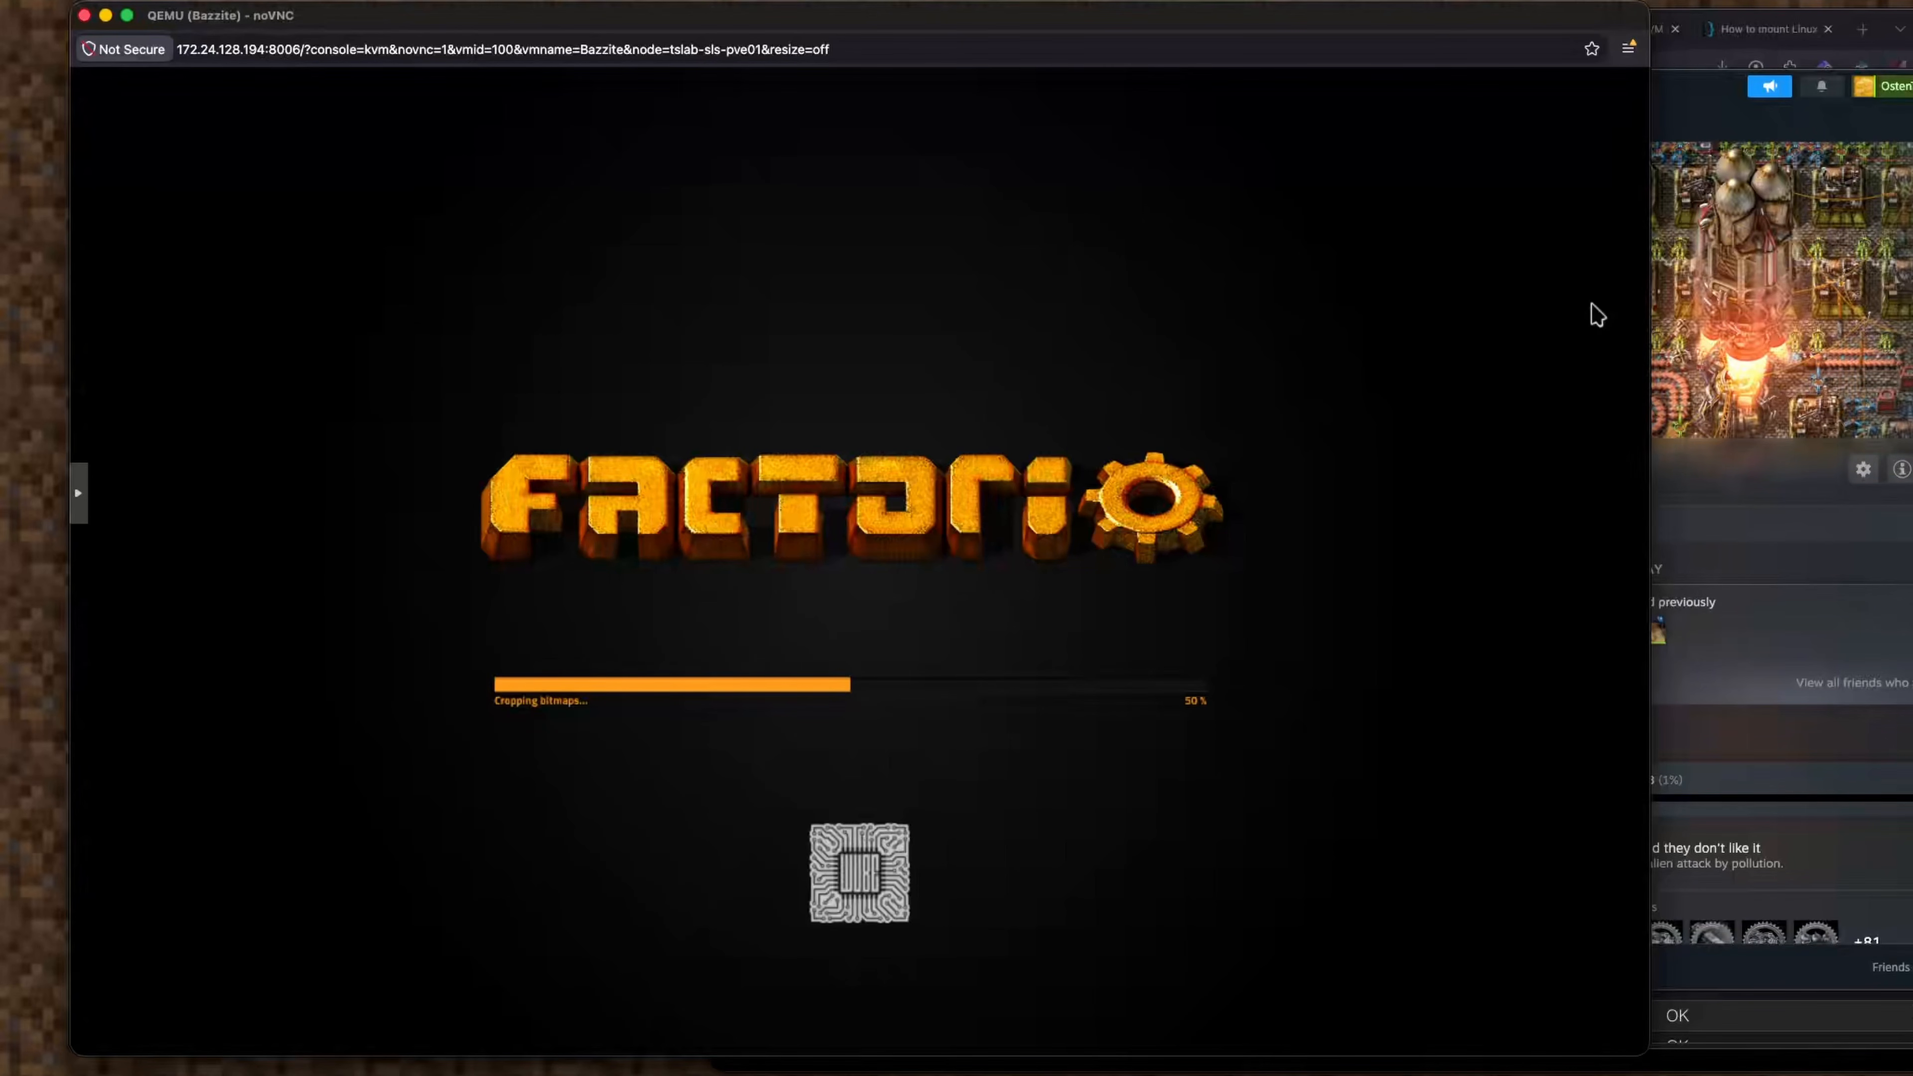
Switch from the VM console windows to the Proxmox web interface.
{"action": "left_click", "coordinate": [1910, 248]}
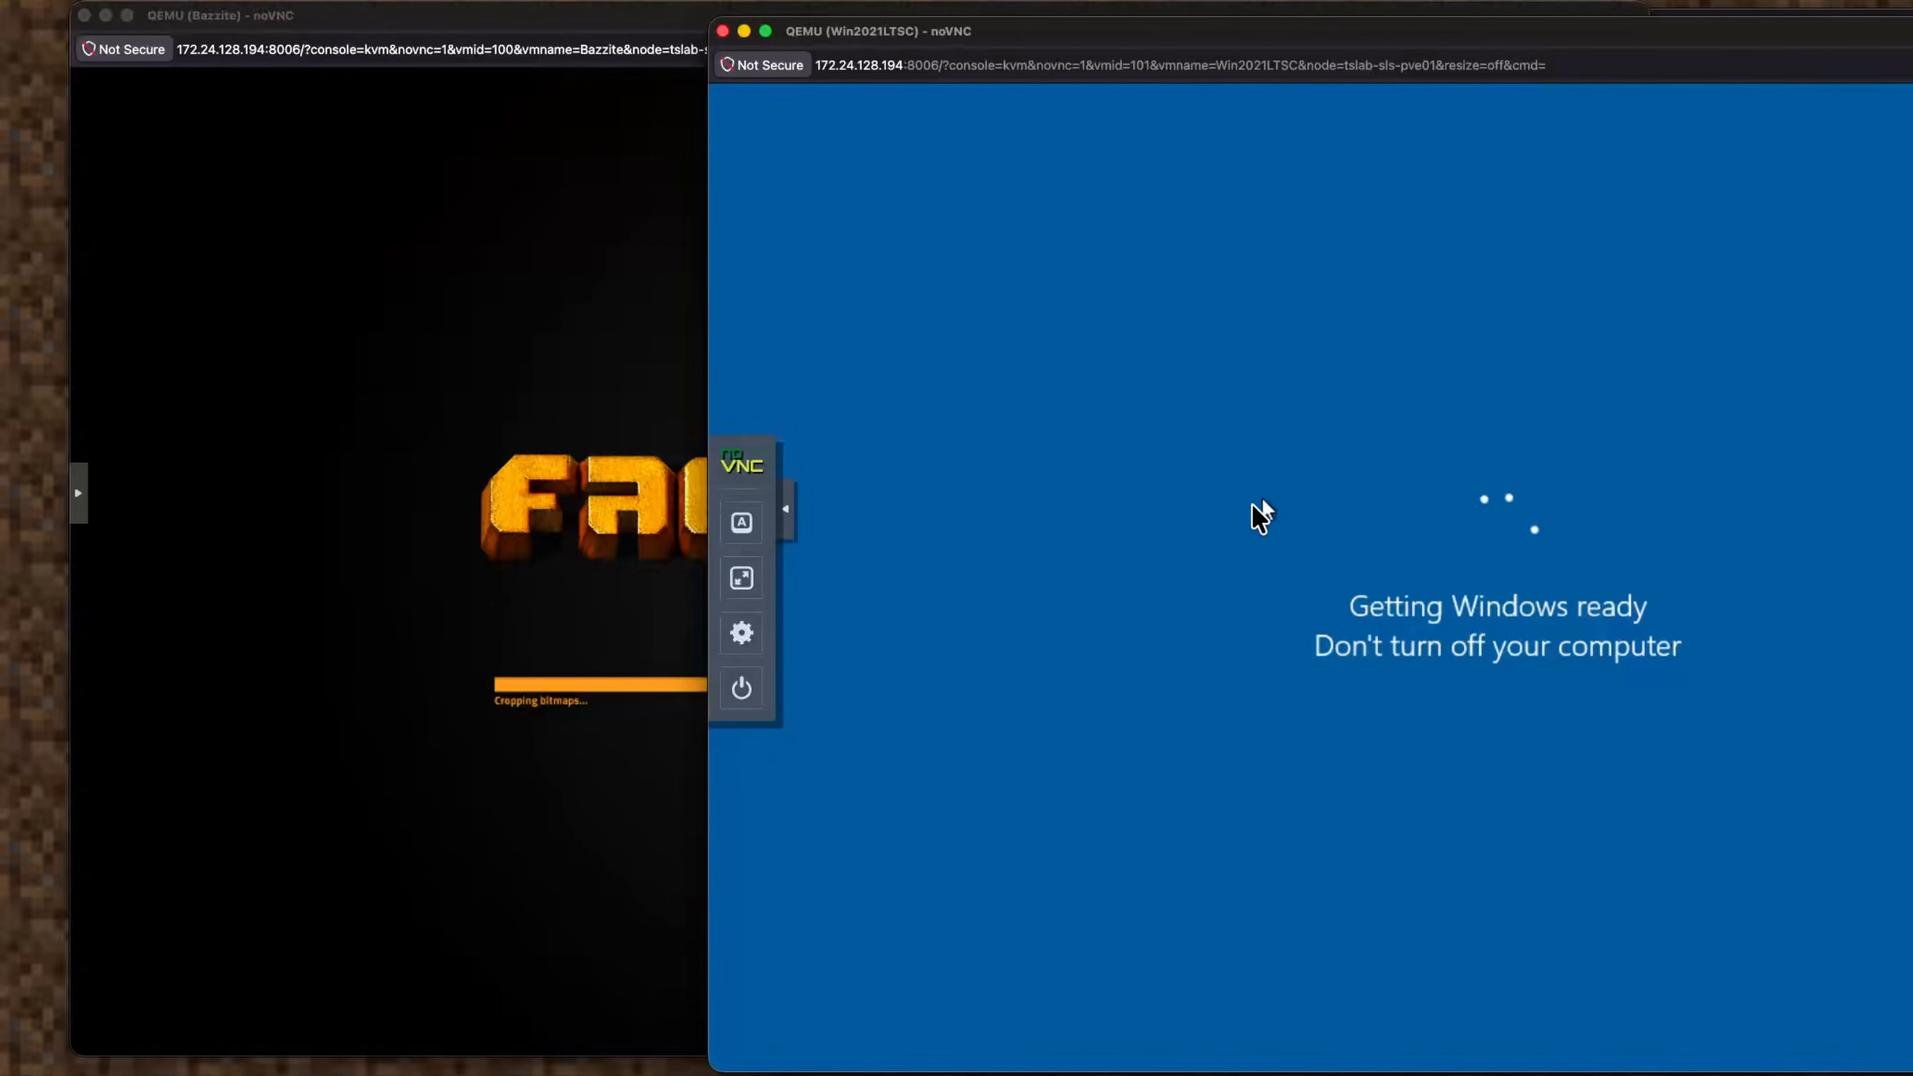
{"action": "left_click", "coordinate": [567, 294]}
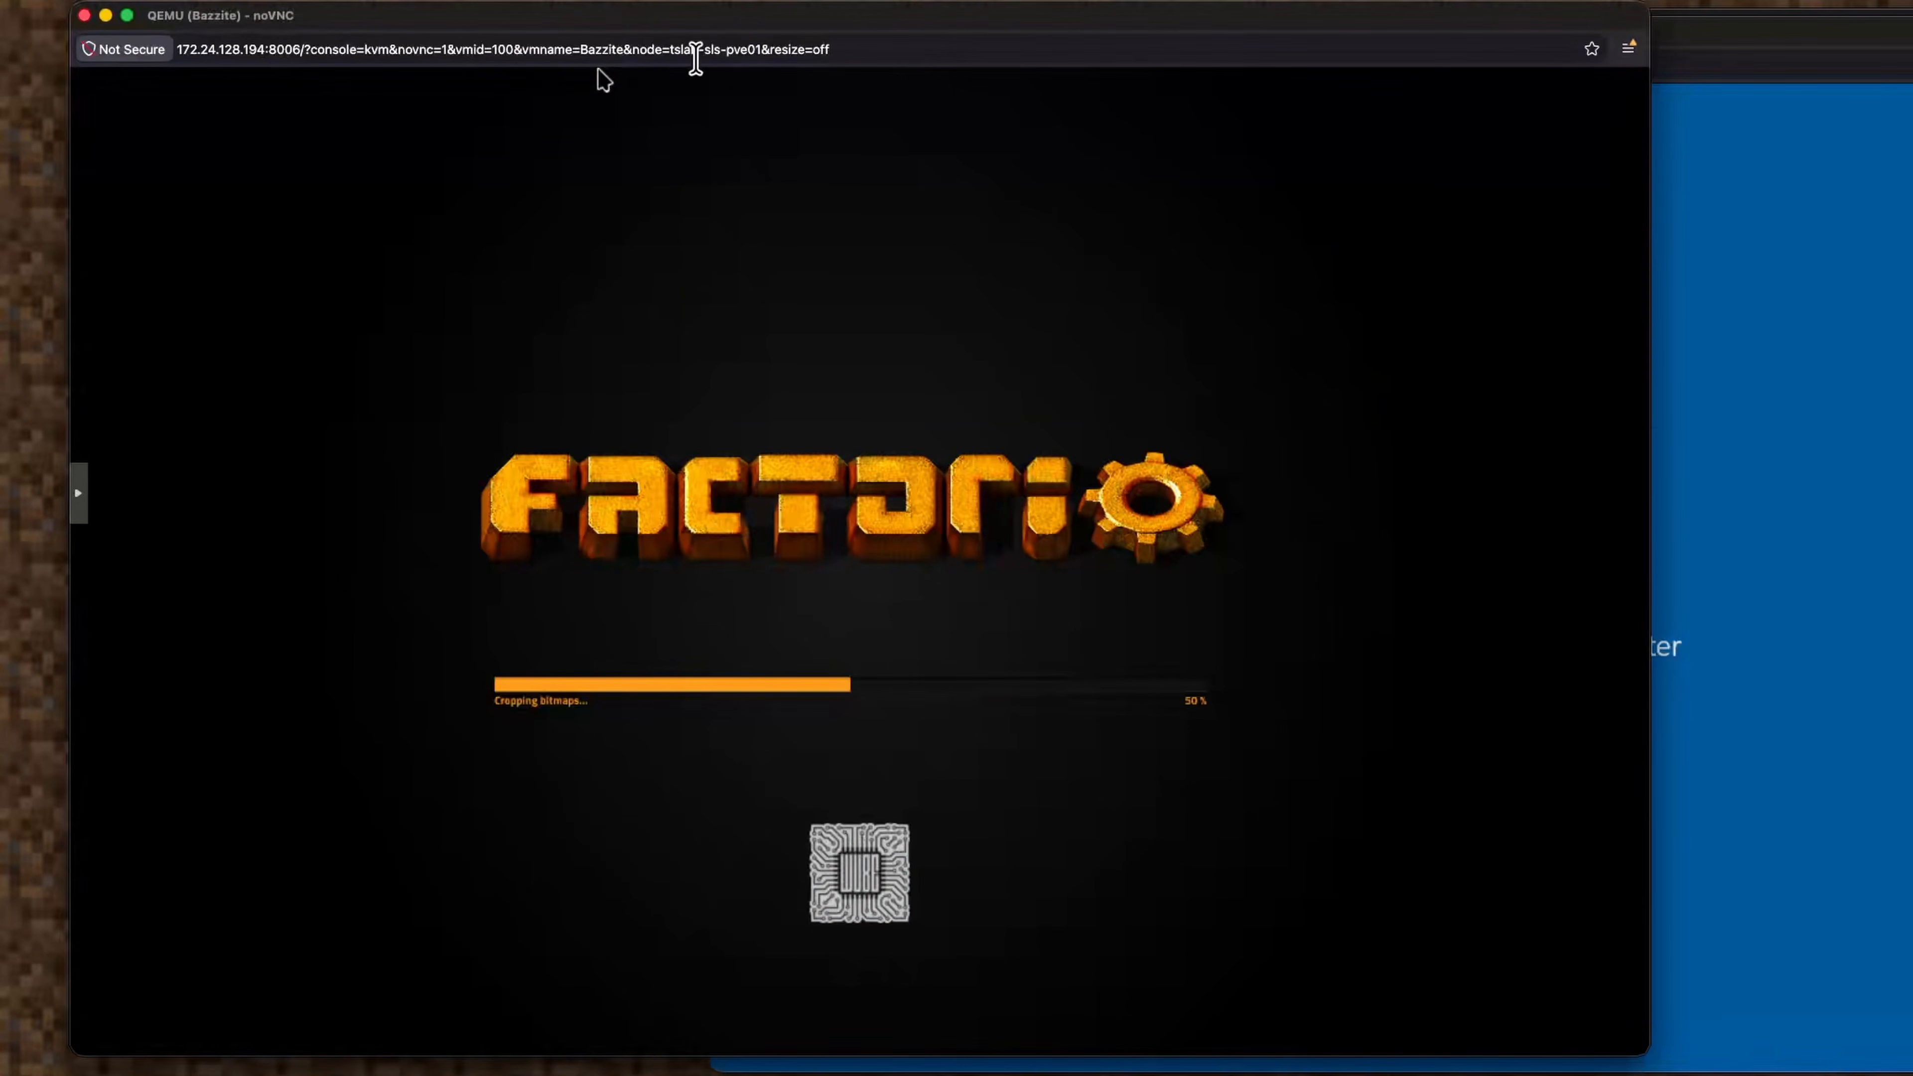
{"action": "key", "text": "ctrl+Up"}
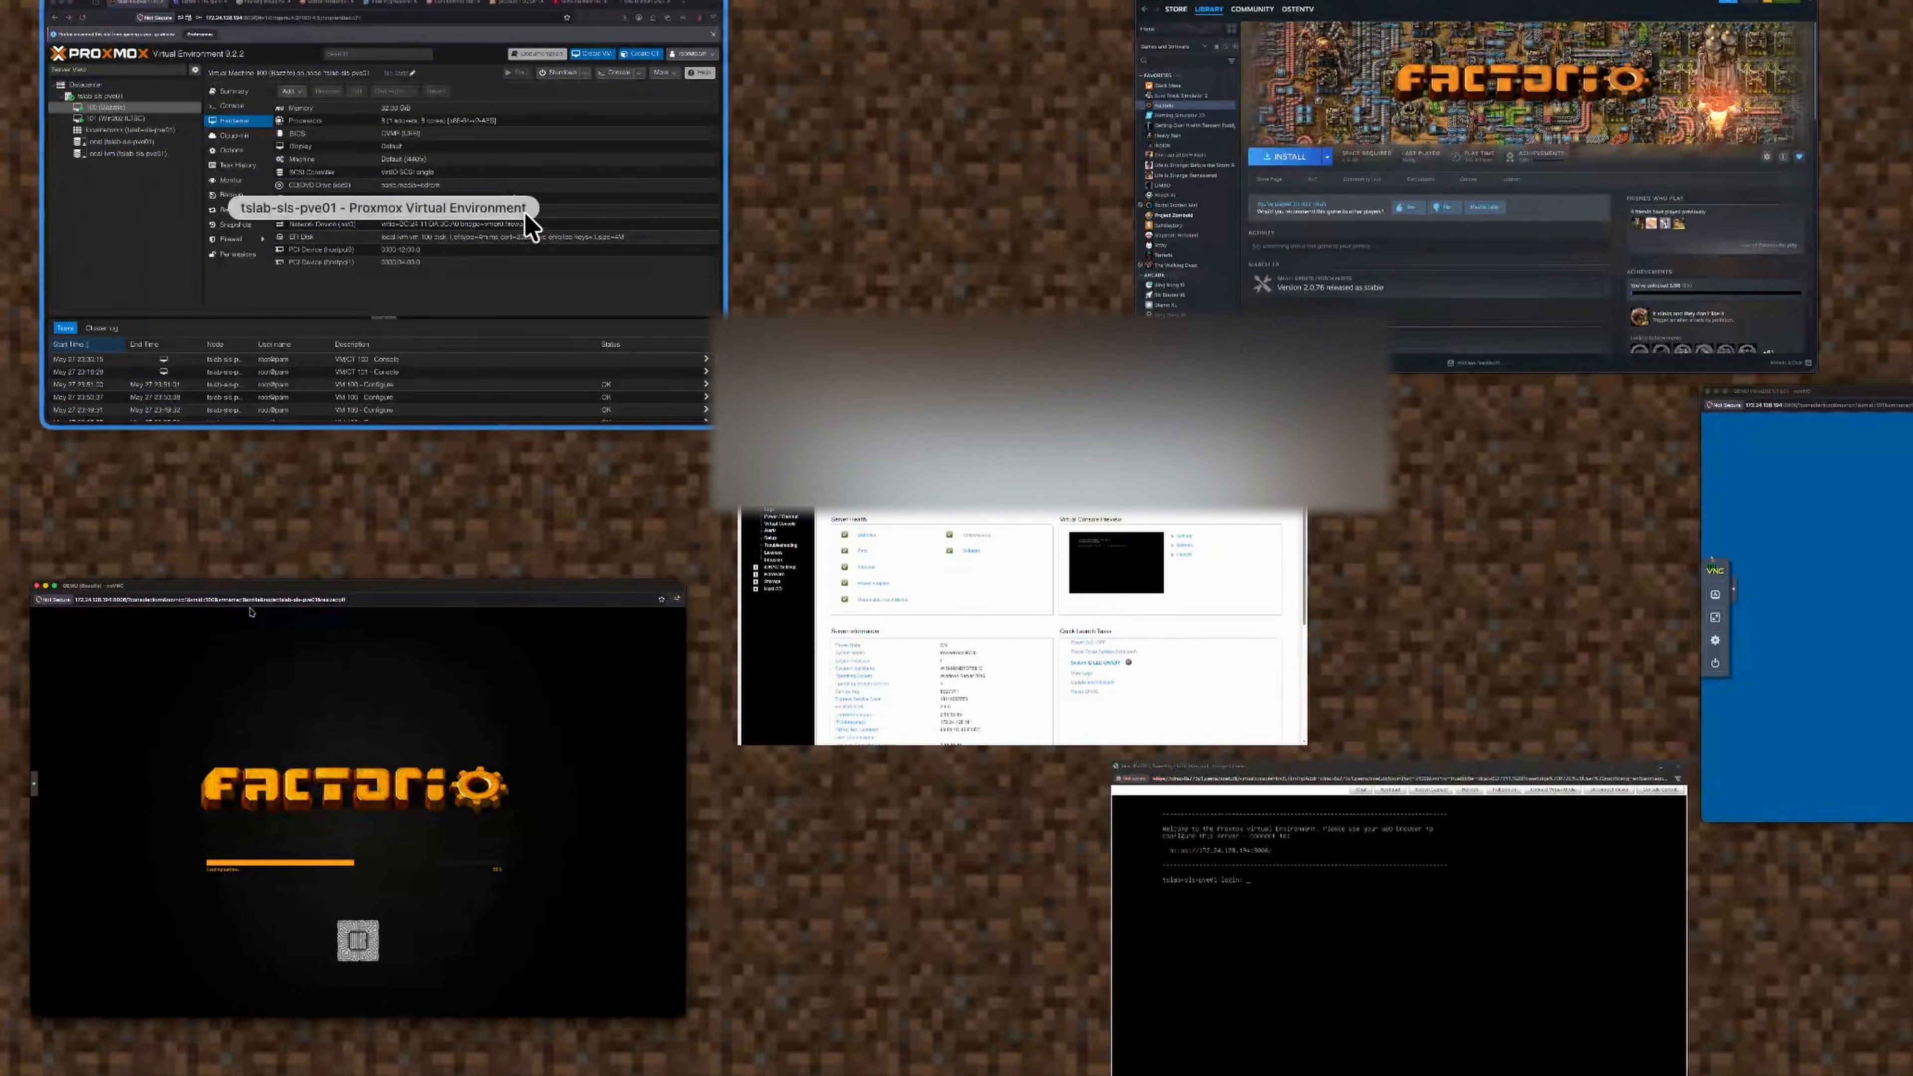
{"action": "left_click", "coordinate": [527, 218]}
Show VM 100's Hardware page: 32.00 GiB memory, 8 cores, PCI devices 0000:42:00.0 and 0000:04:00.0.
{"action": "left_click", "coordinate": [818, 290]}
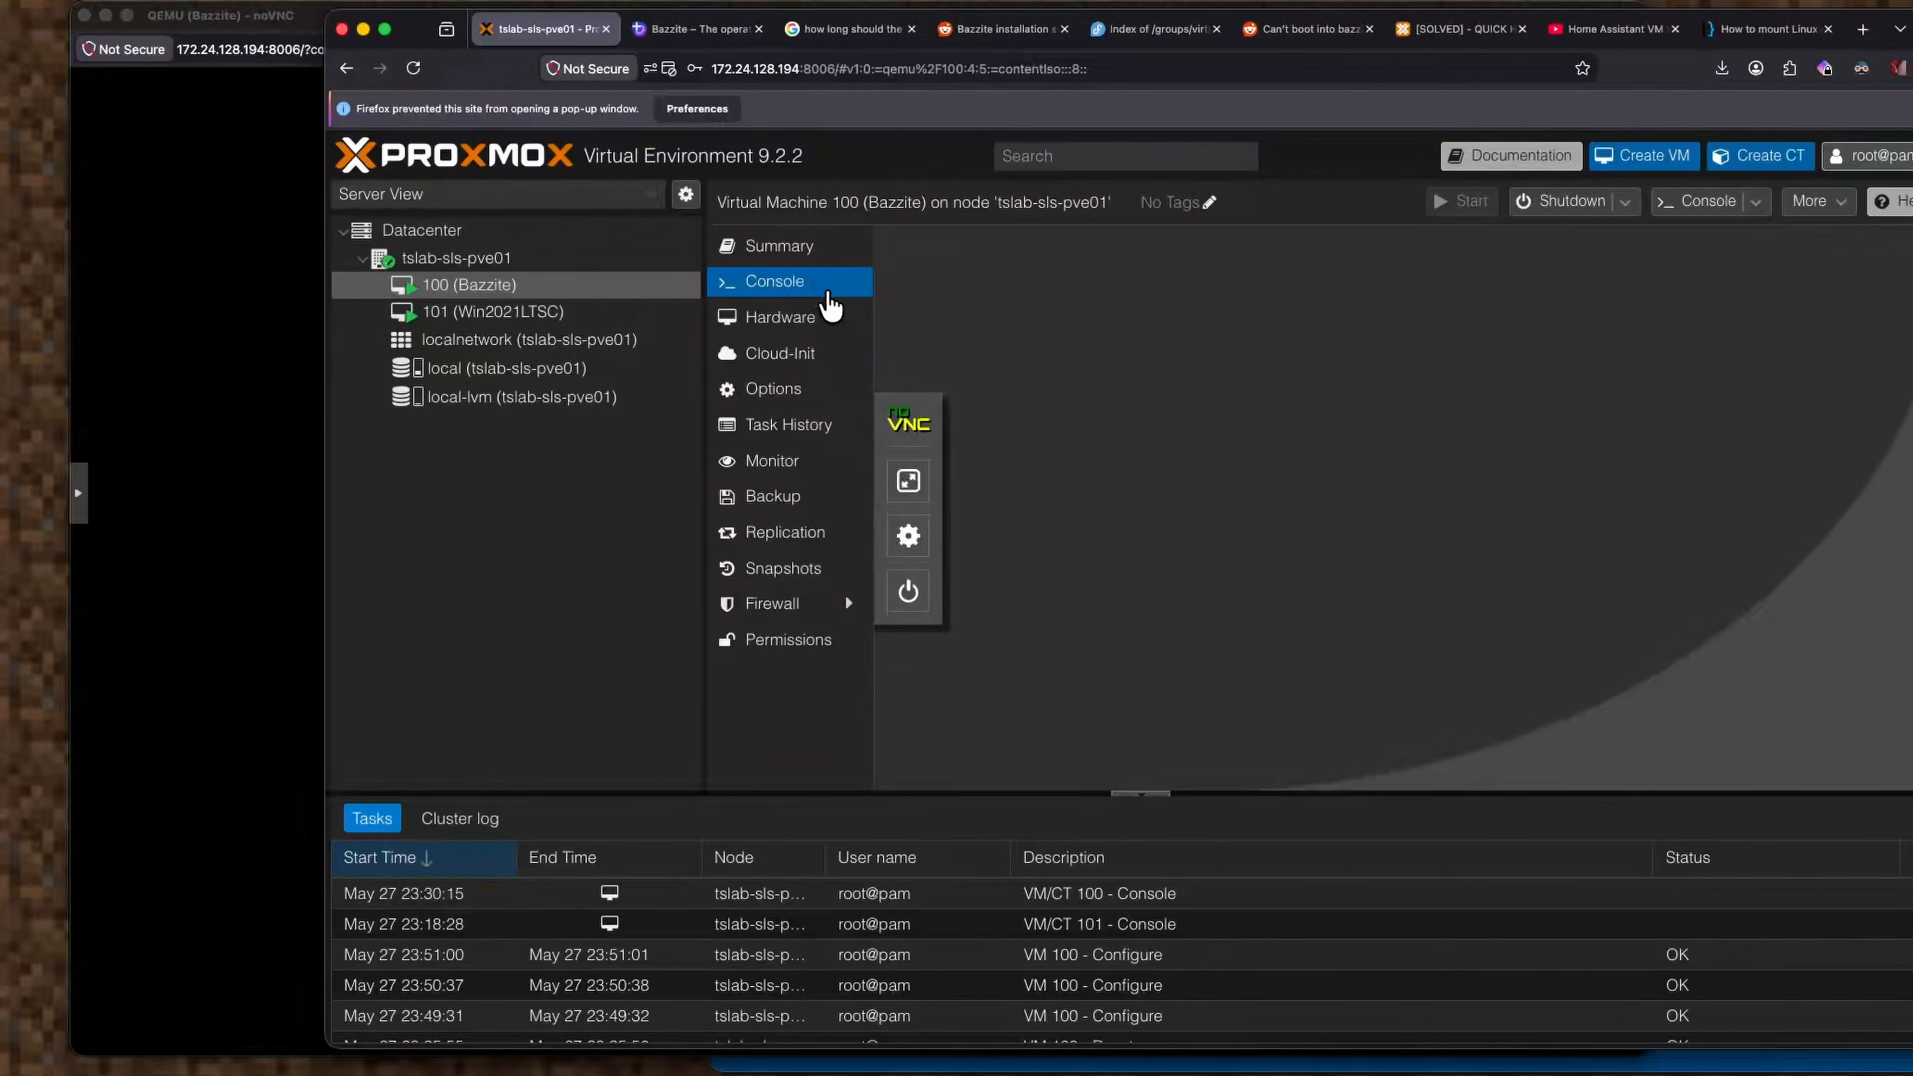
{"action": "left_click", "coordinate": [814, 315]}
{"action": "left_click", "coordinate": [824, 285]}
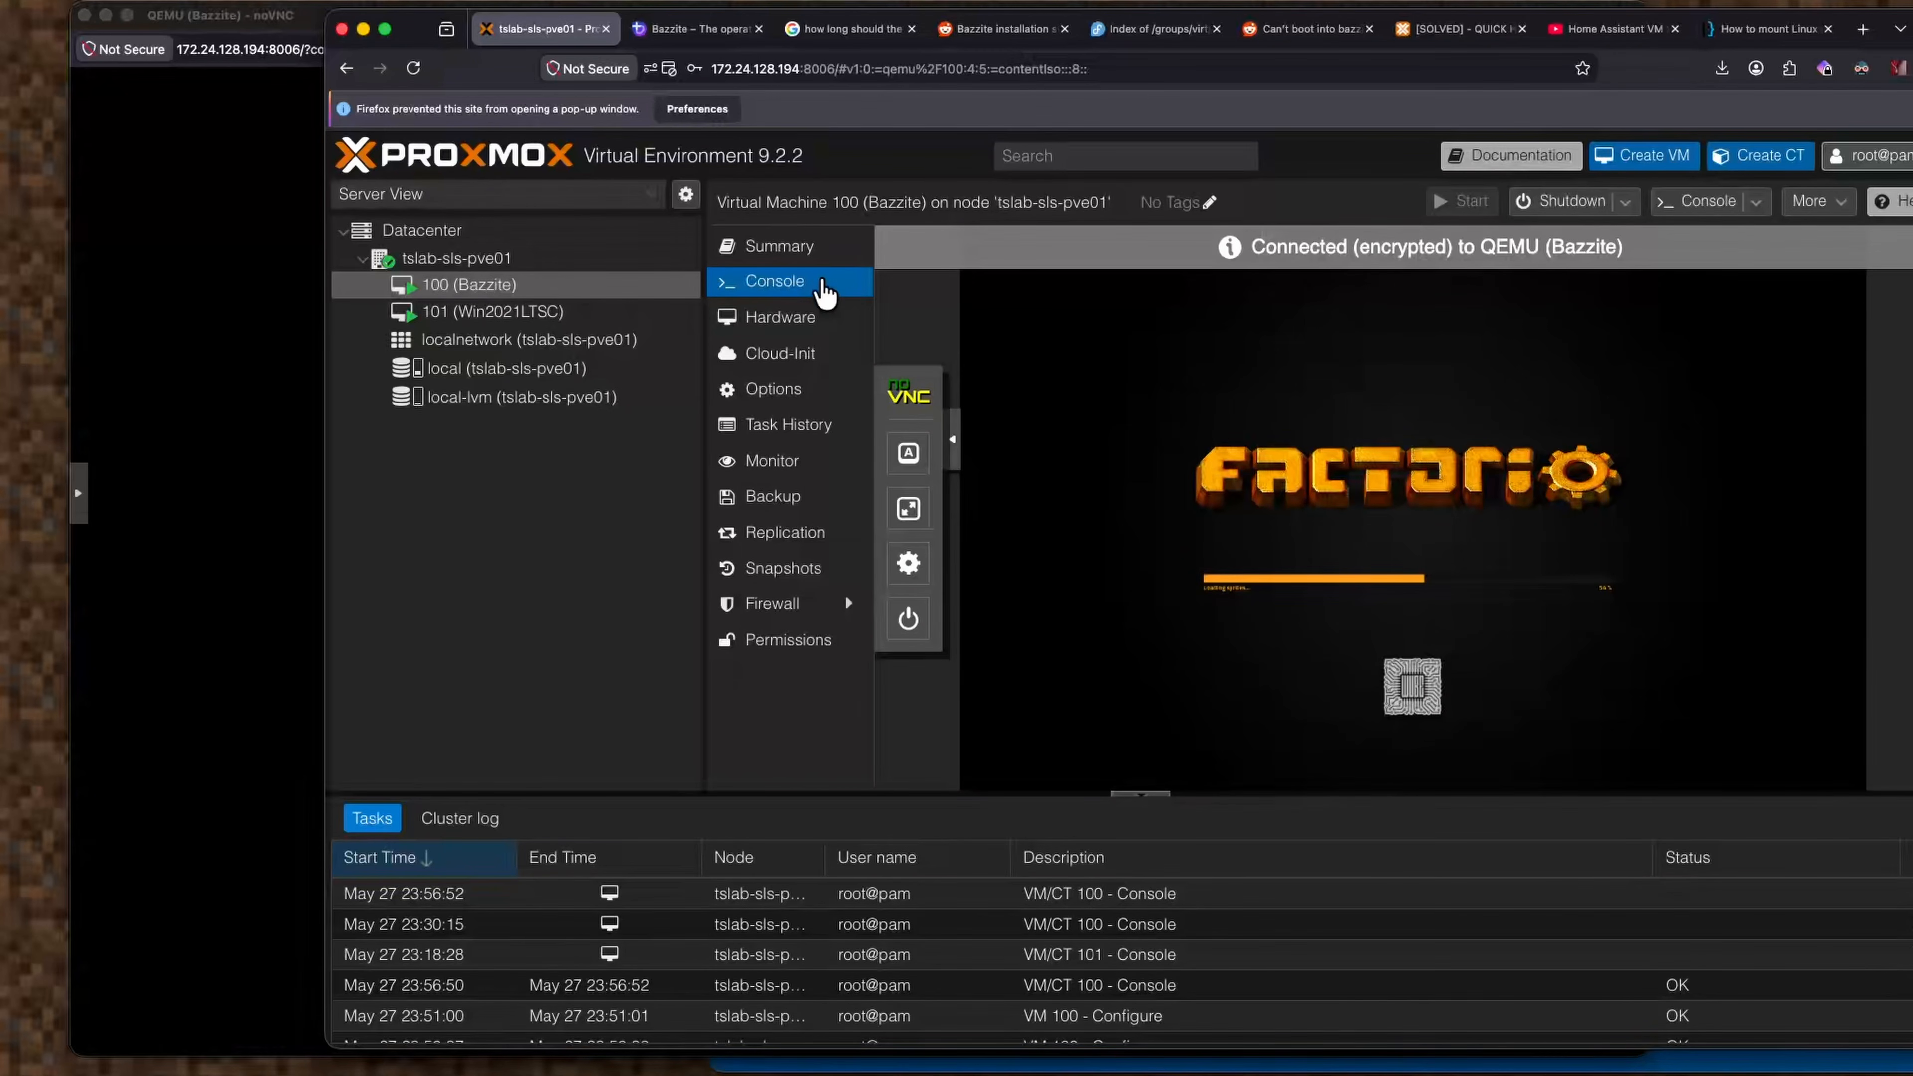
{"action": "left_click", "coordinate": [850, 328]}
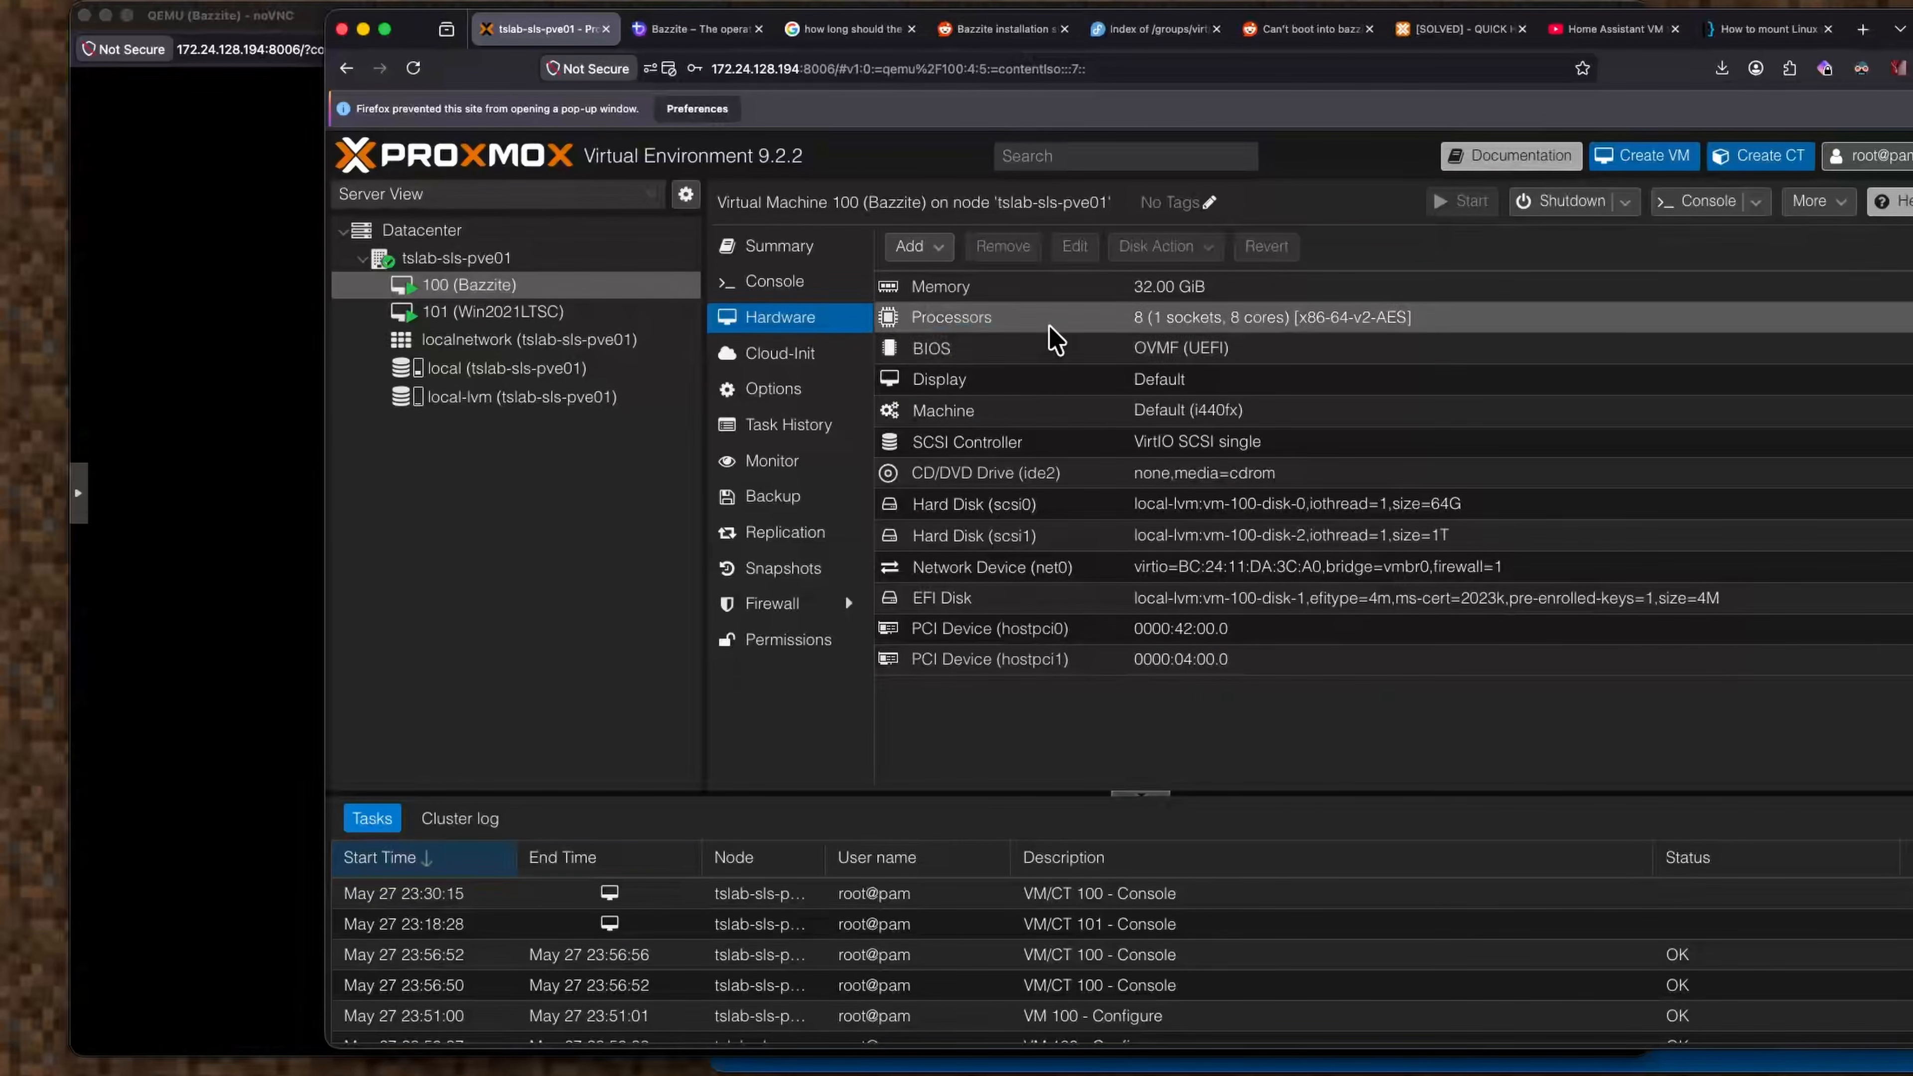
Change the Bazzite VM's Display graphic card from Default to none, then return to its console.
{"action": "double_click", "coordinate": [1052, 377]}
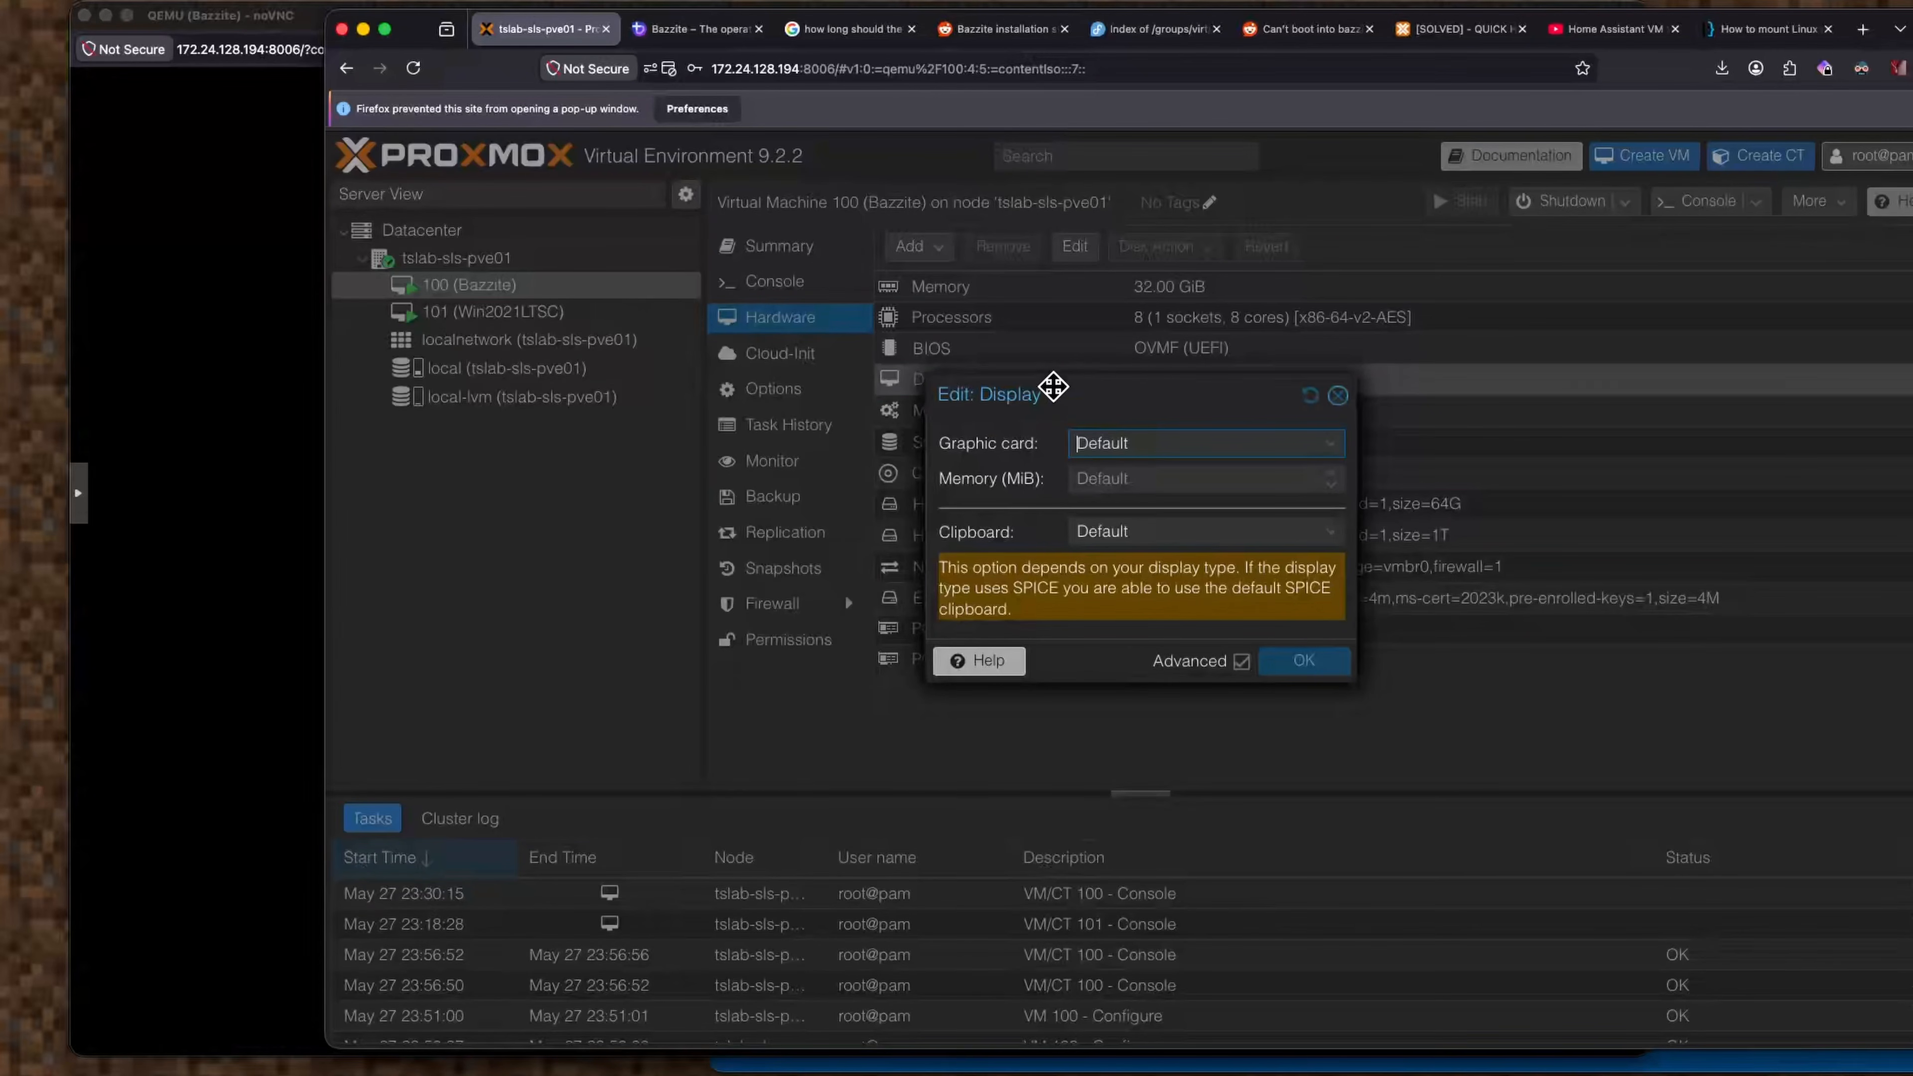
{"action": "left_click", "coordinate": [1201, 443]}
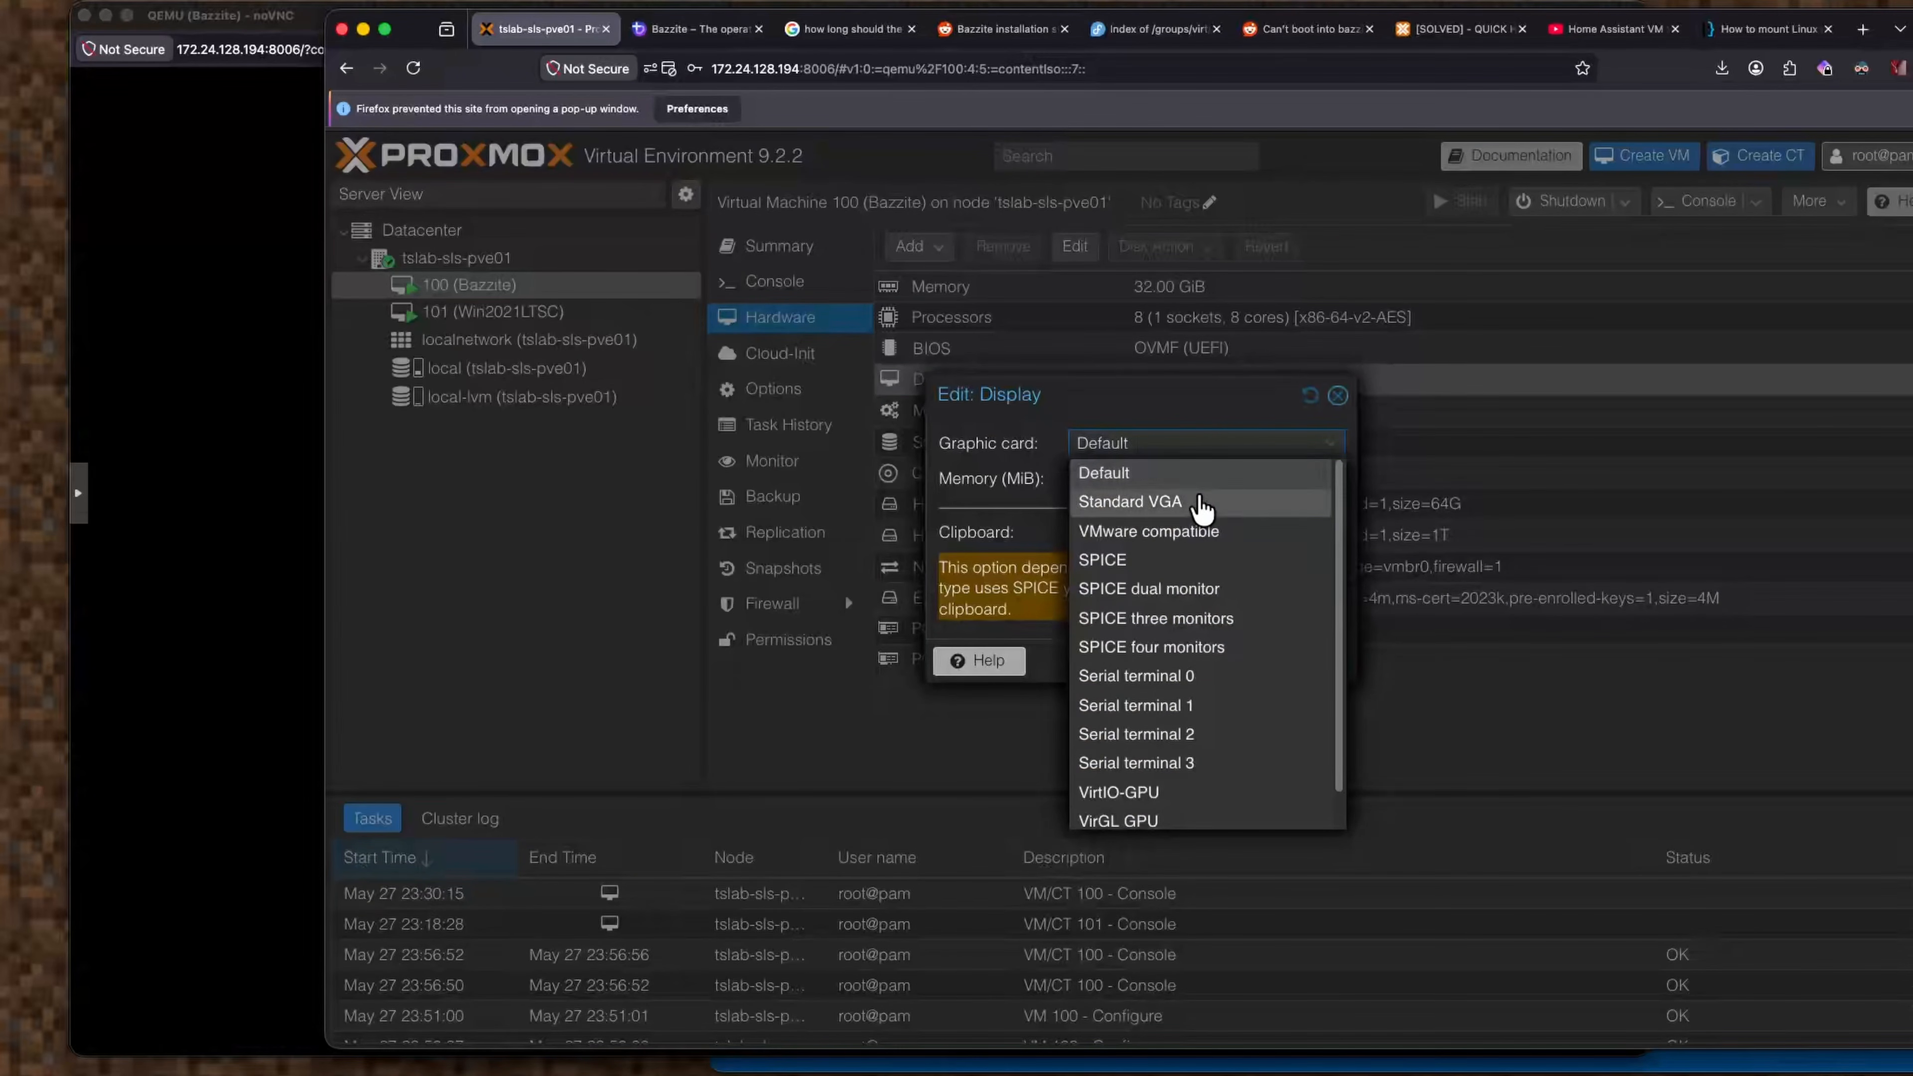
{"action": "left_click", "coordinate": [1228, 434]}
{"action": "left_click", "coordinate": [1229, 435]}
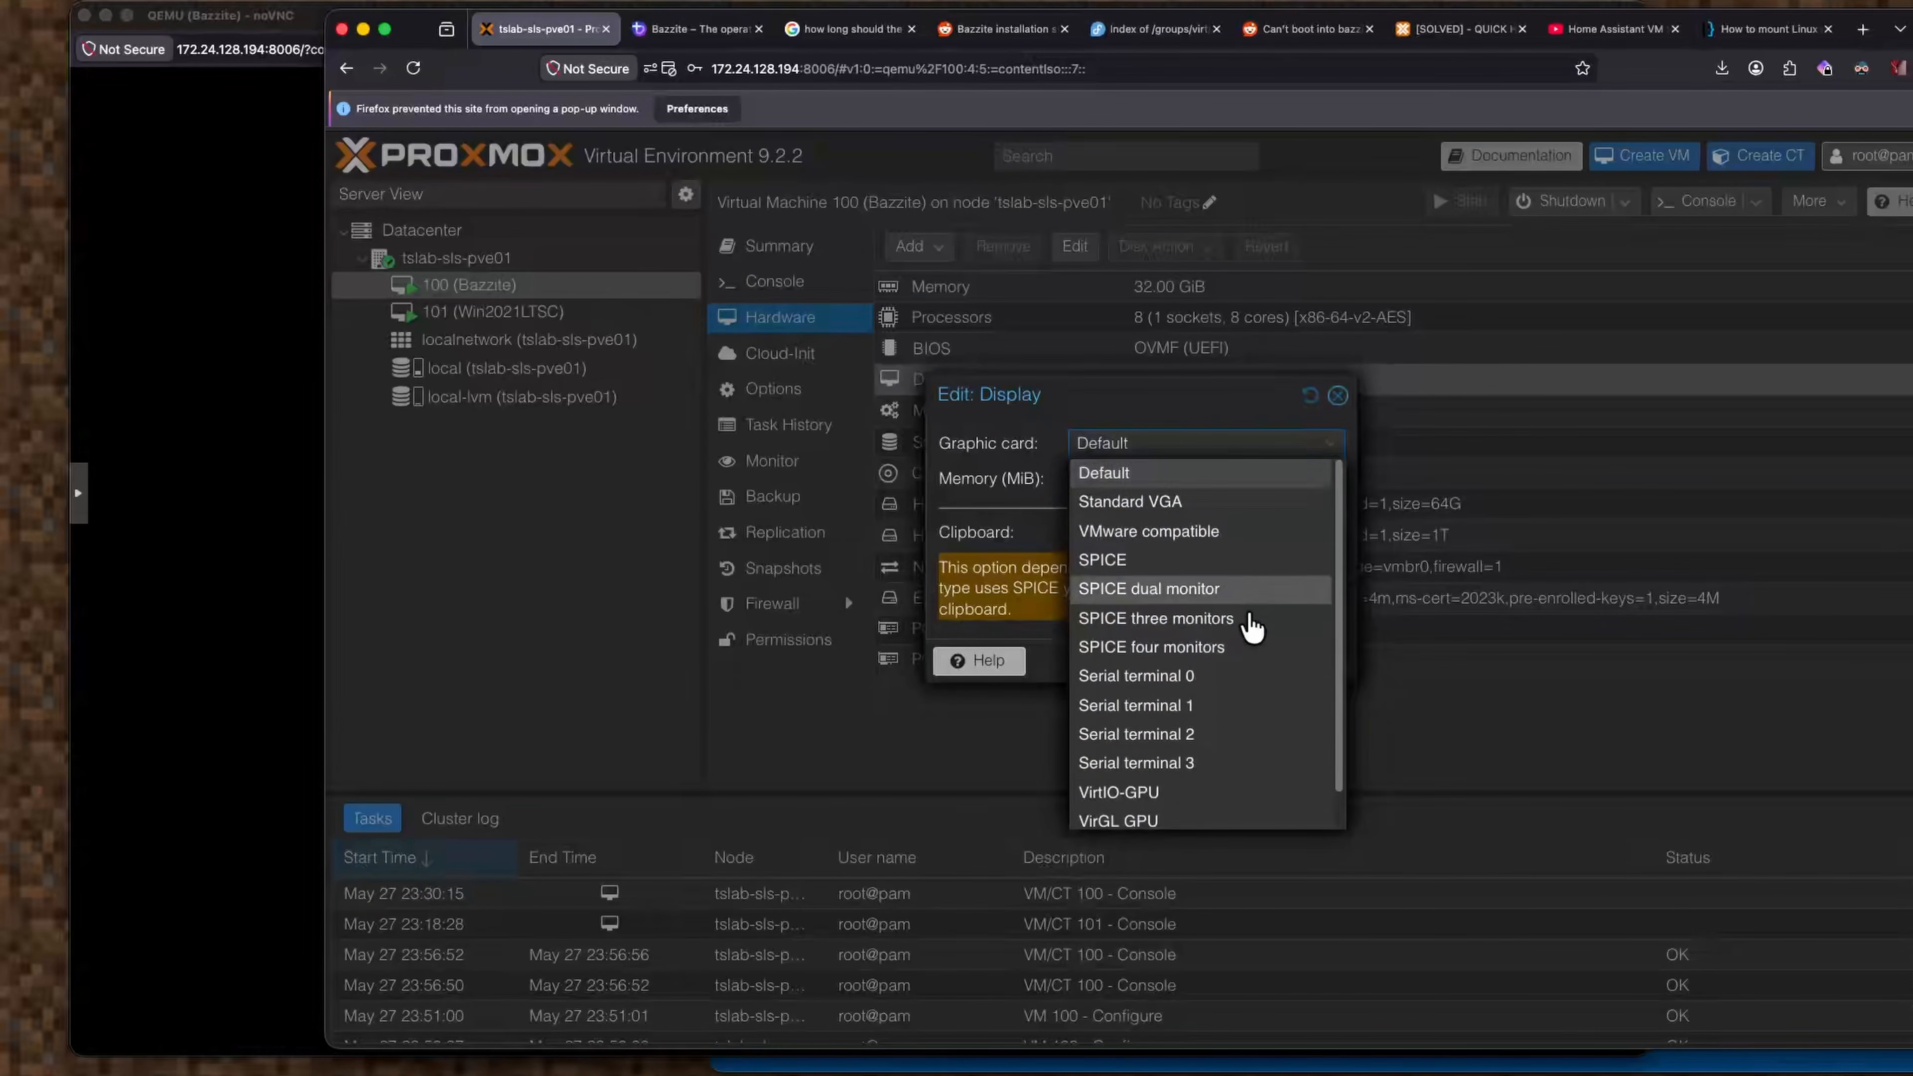
{"action": "scroll", "coordinate": [1251, 678], "scroll_direction": "down", "scroll_amount": 1}
{"action": "left_click", "coordinate": [1225, 820]}
{"action": "left_click", "coordinate": [1315, 591]}
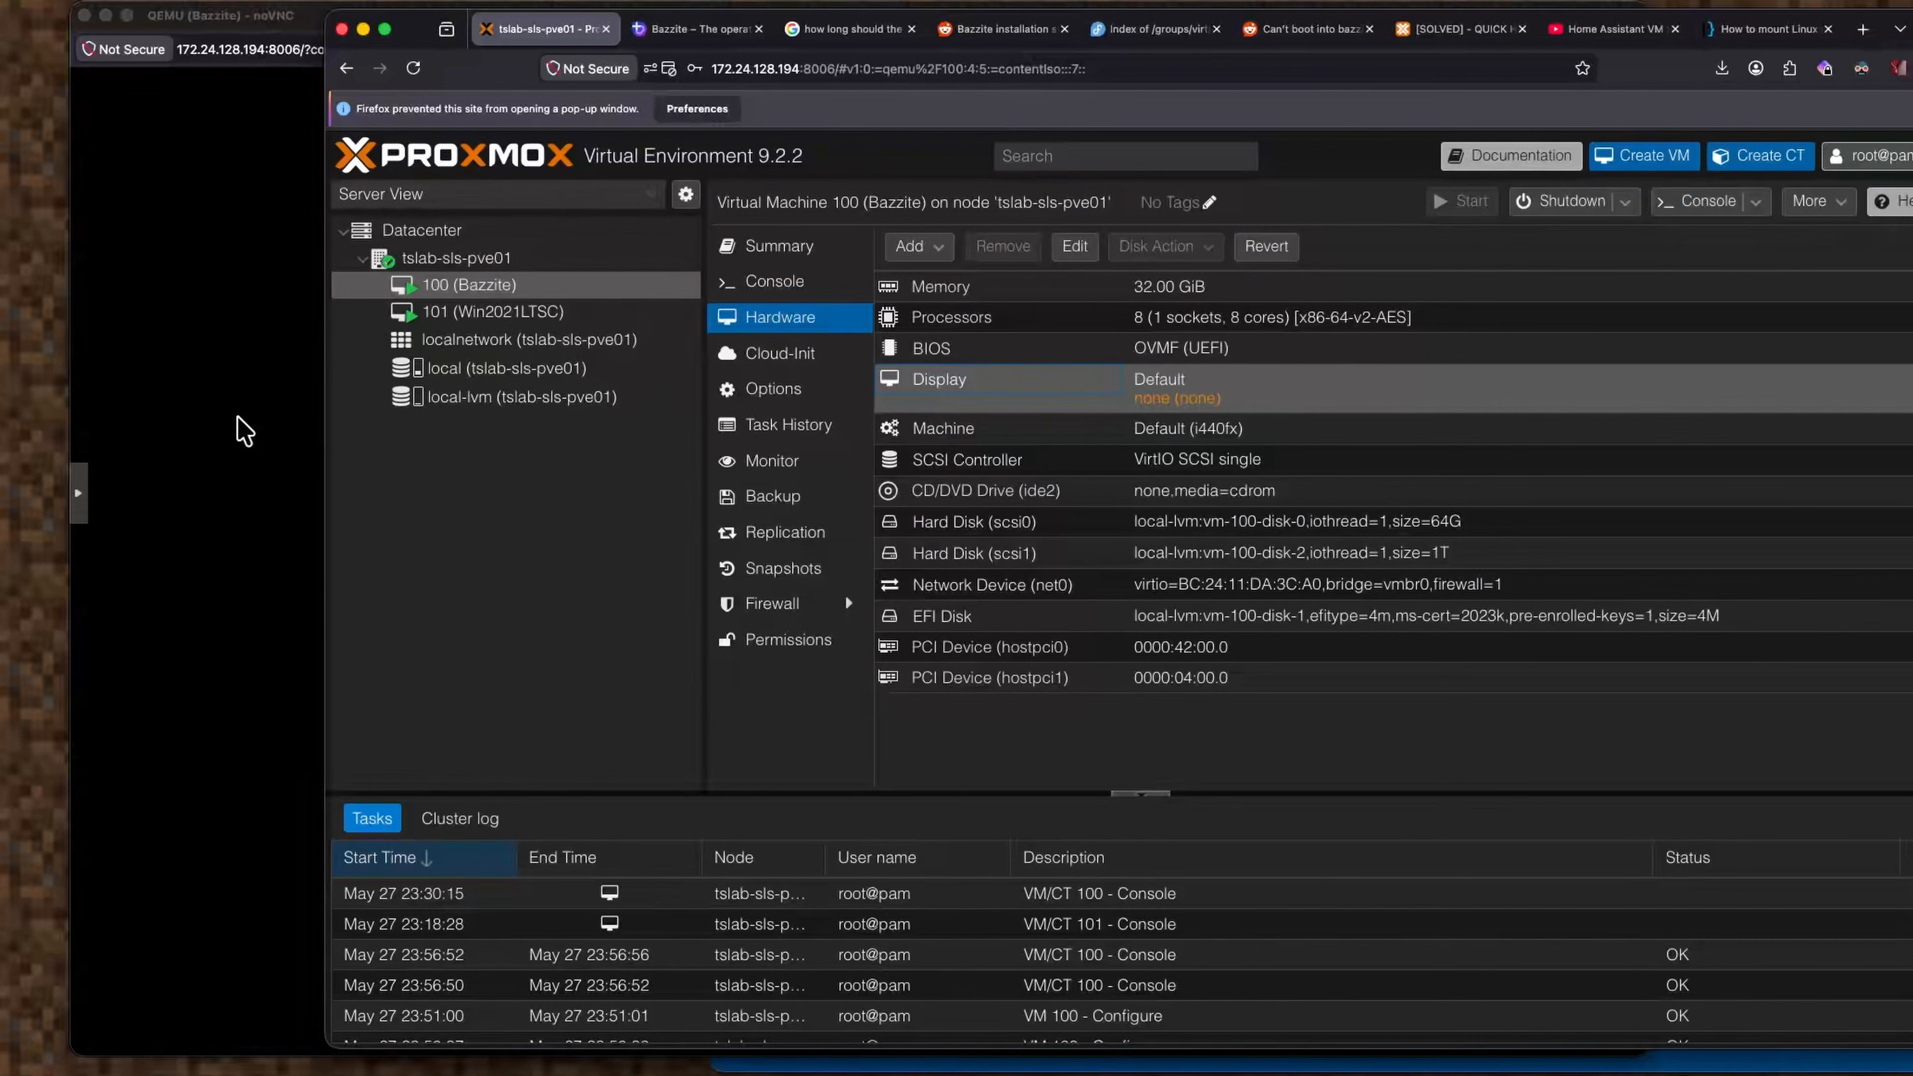
{"action": "left_click", "coordinate": [243, 427]}
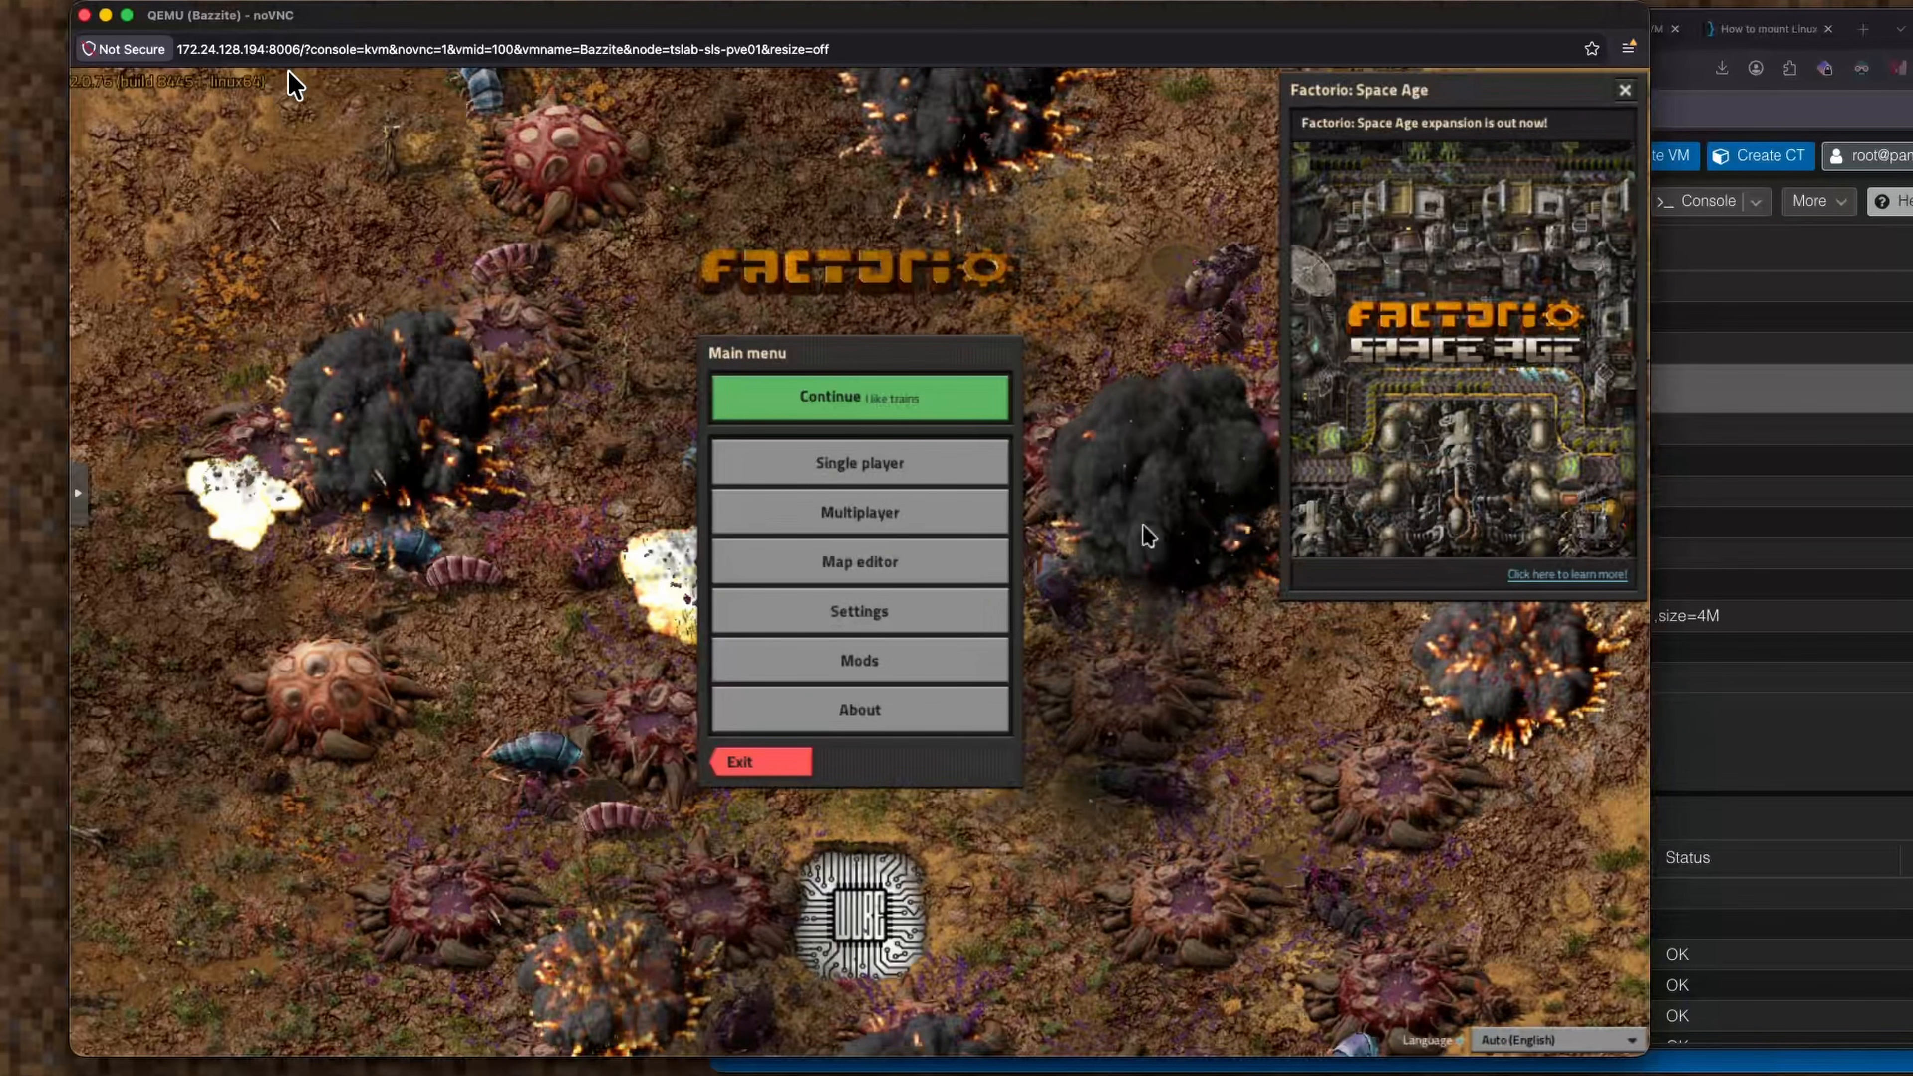
Close the Bazzite noVNC console and reboot the VM to apply the none display.
{"action": "left_click", "coordinate": [84, 16]}
{"action": "left_click", "coordinate": [995, 612]}
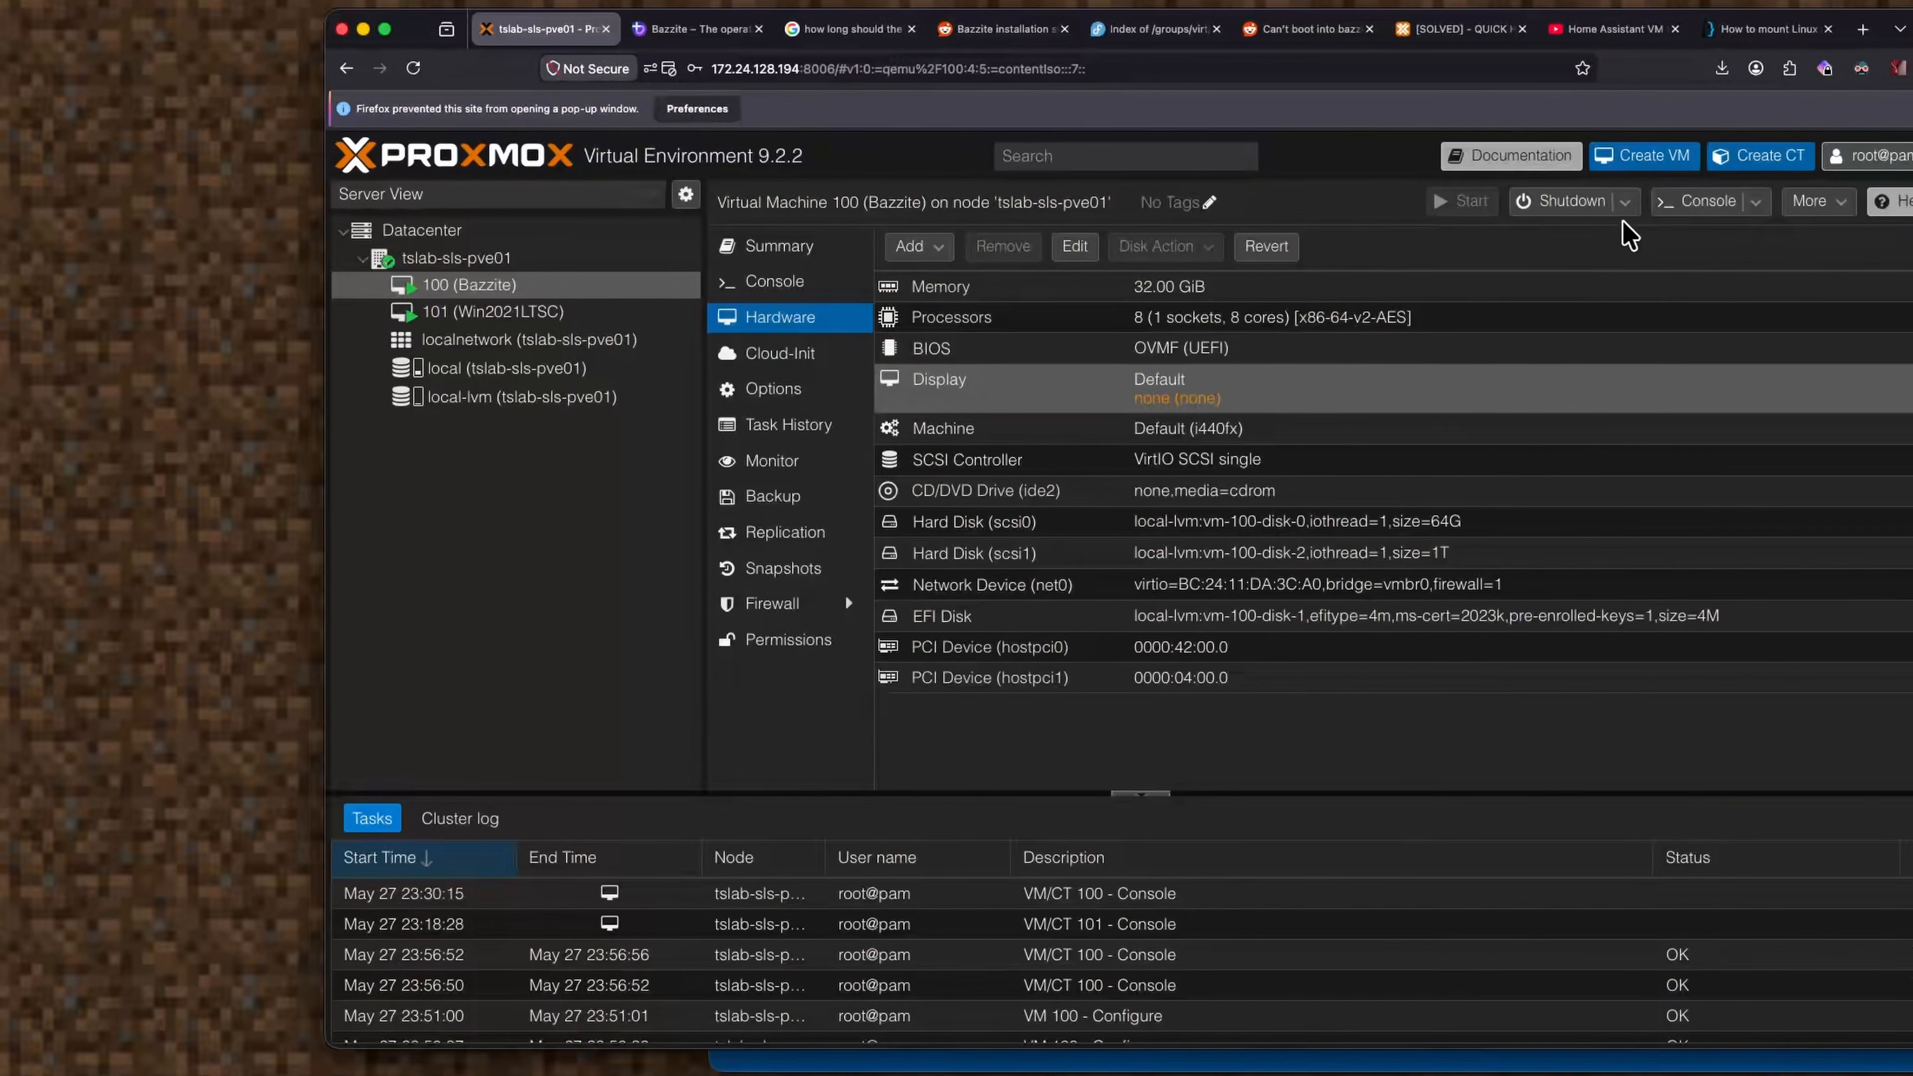
{"action": "left_click", "coordinate": [1625, 202]}
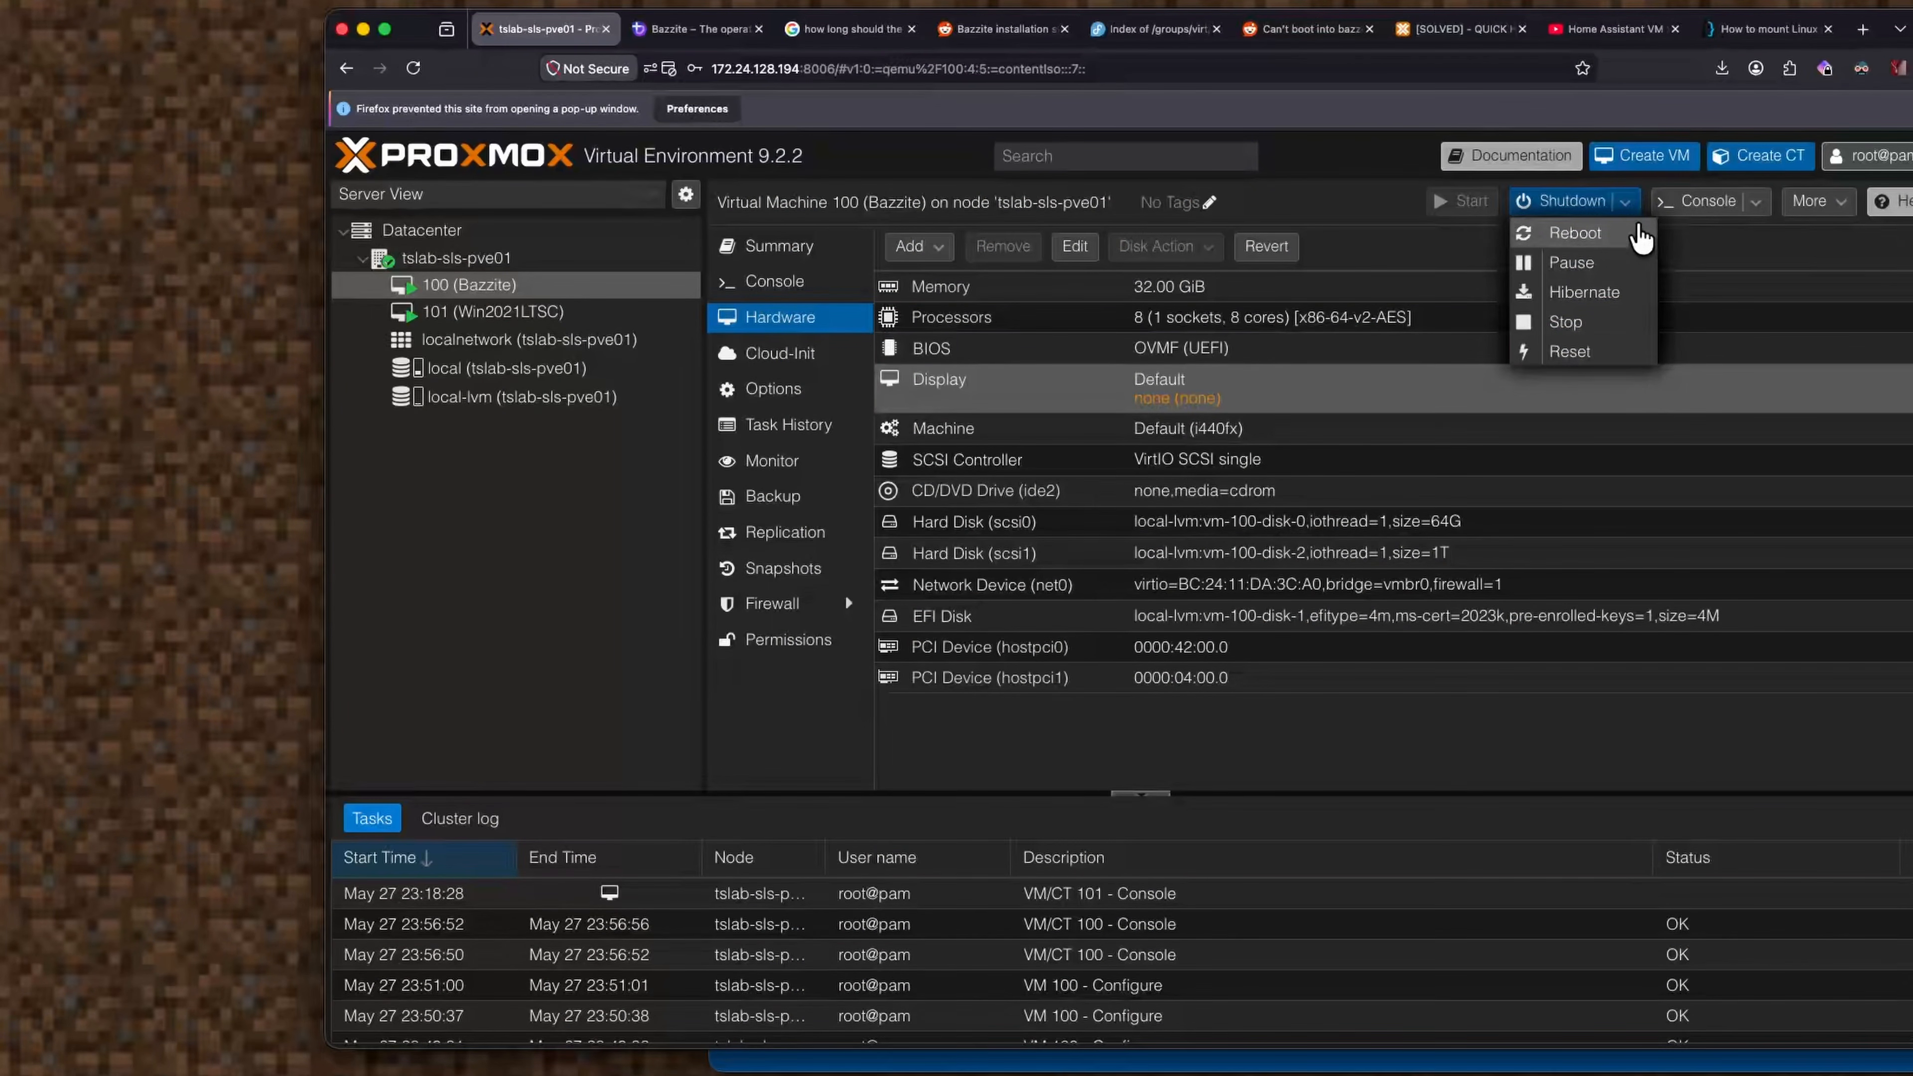
{"action": "left_click", "coordinate": [1641, 238]}
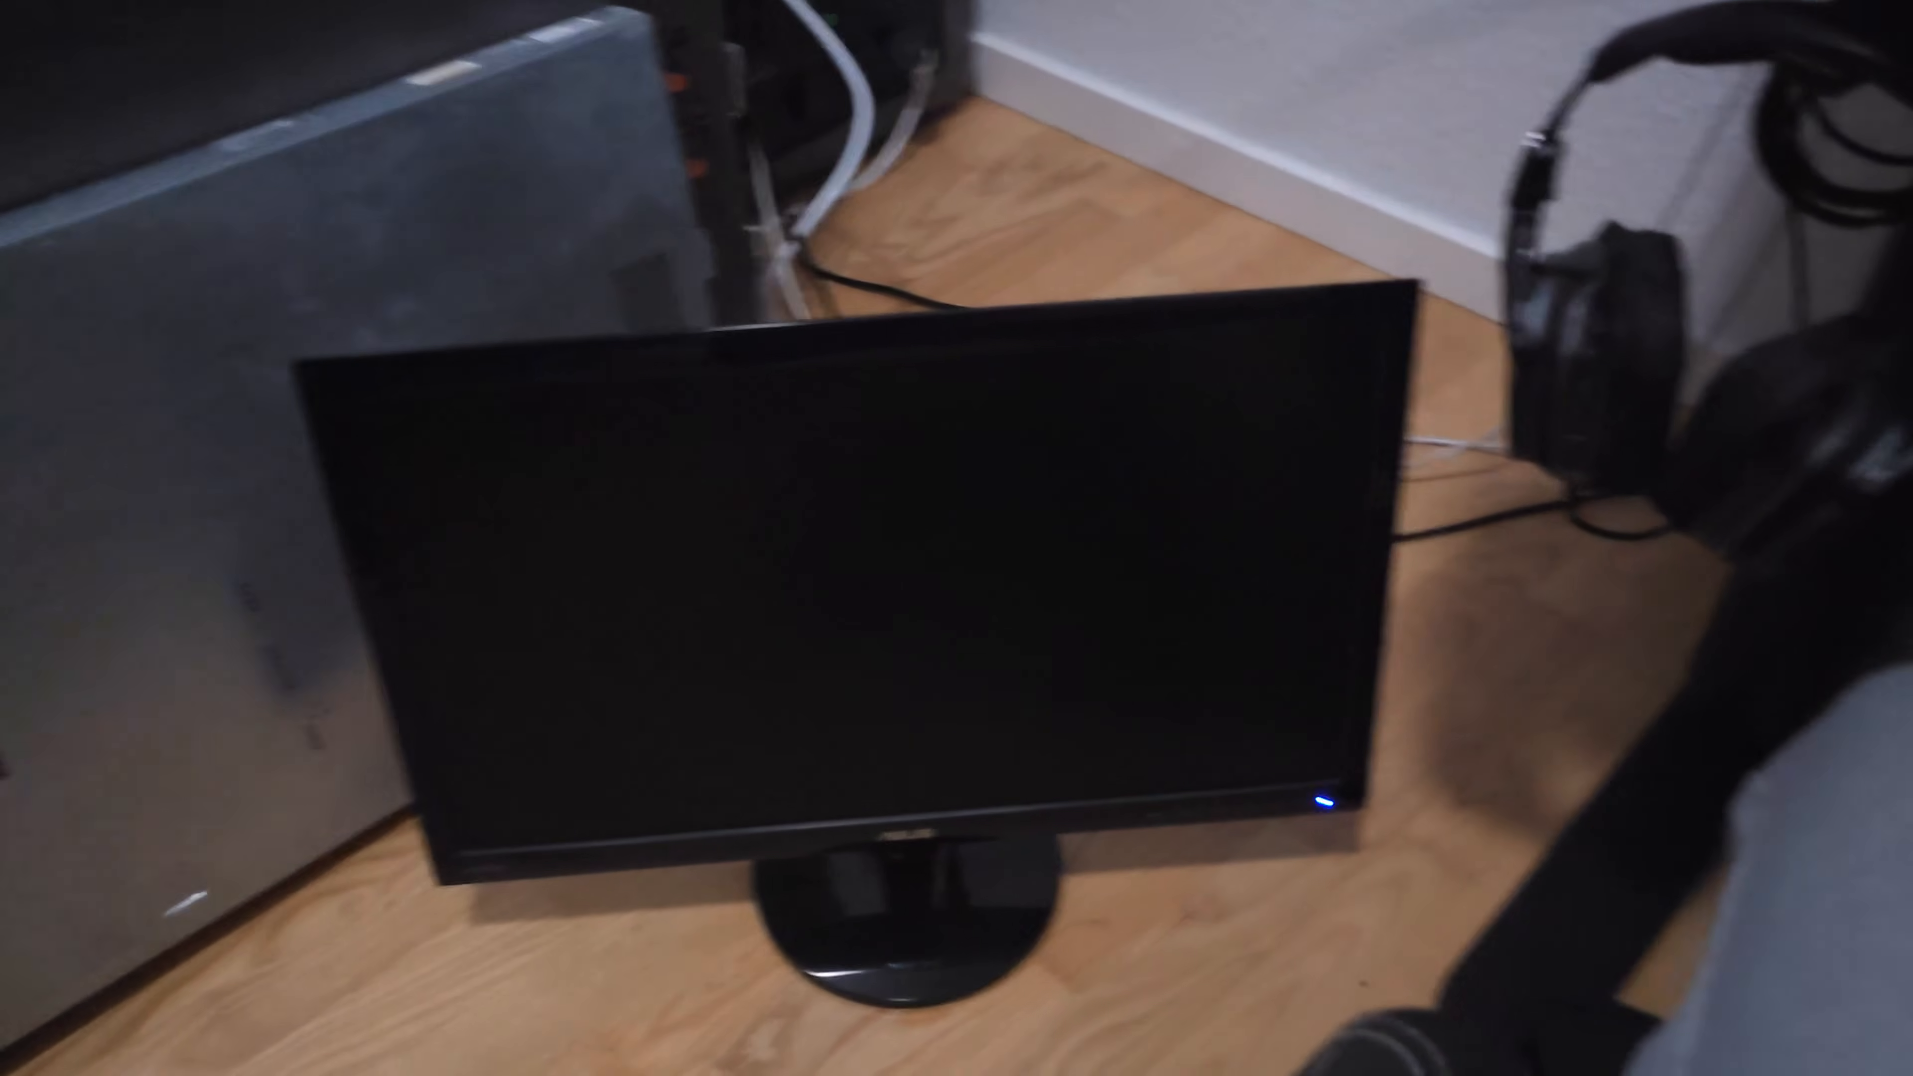